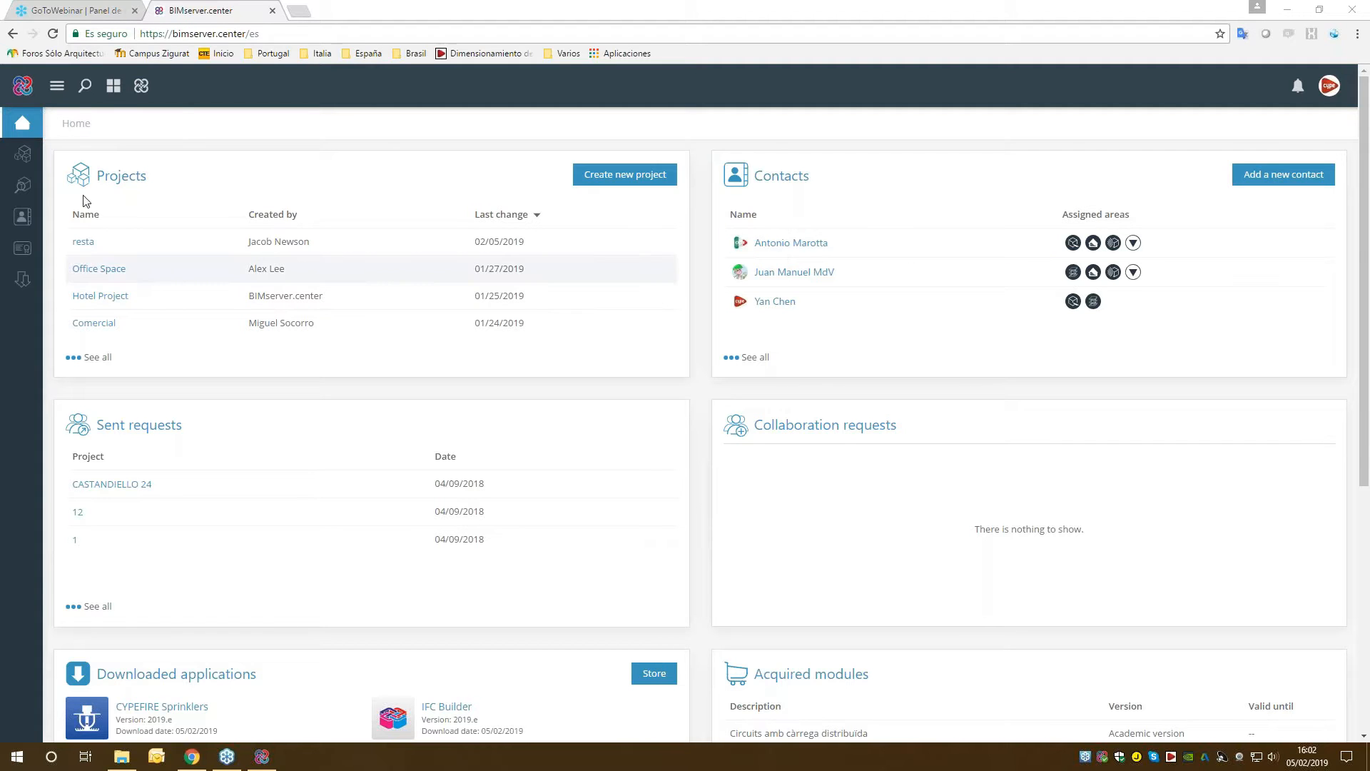
Step: Create a new project named Demonstration with project type Educational, visibility Visible and collaboration requests Closed
click(32, 130)
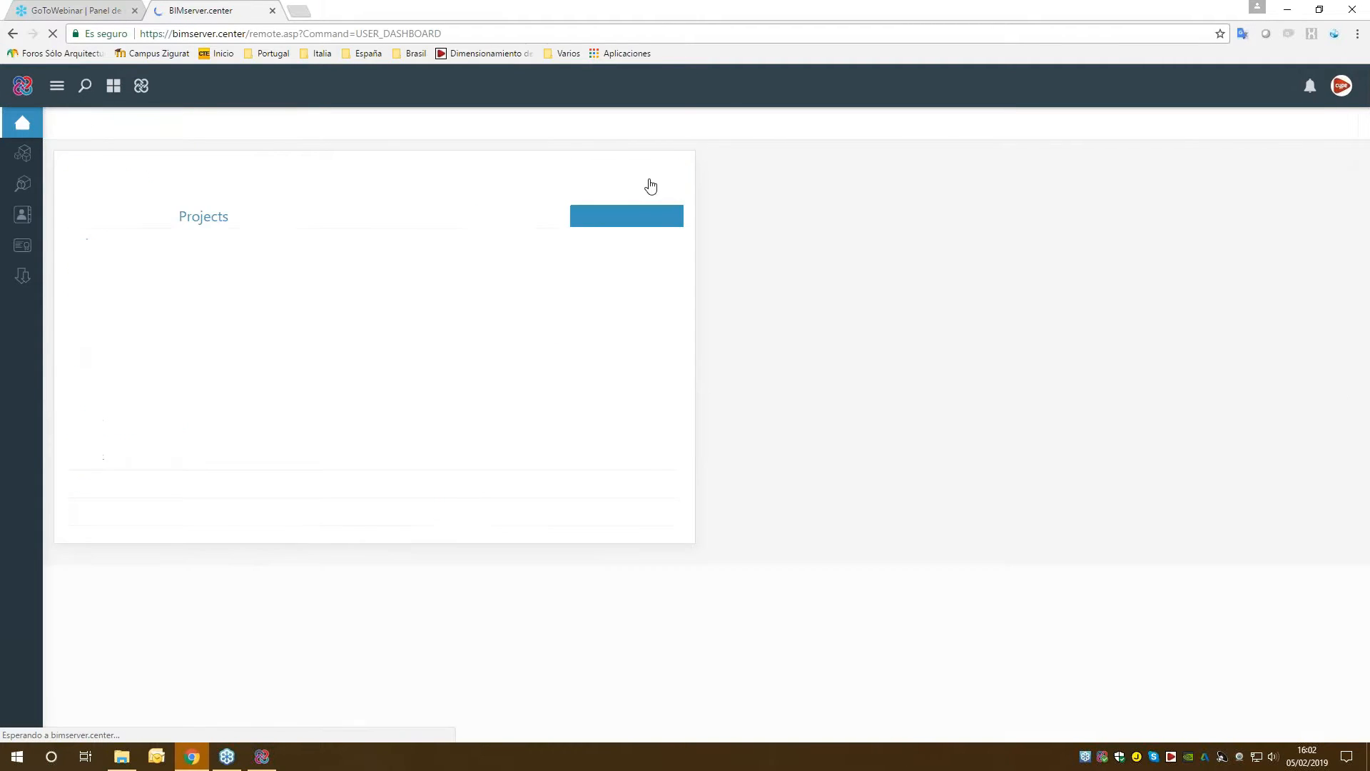
click(637, 181)
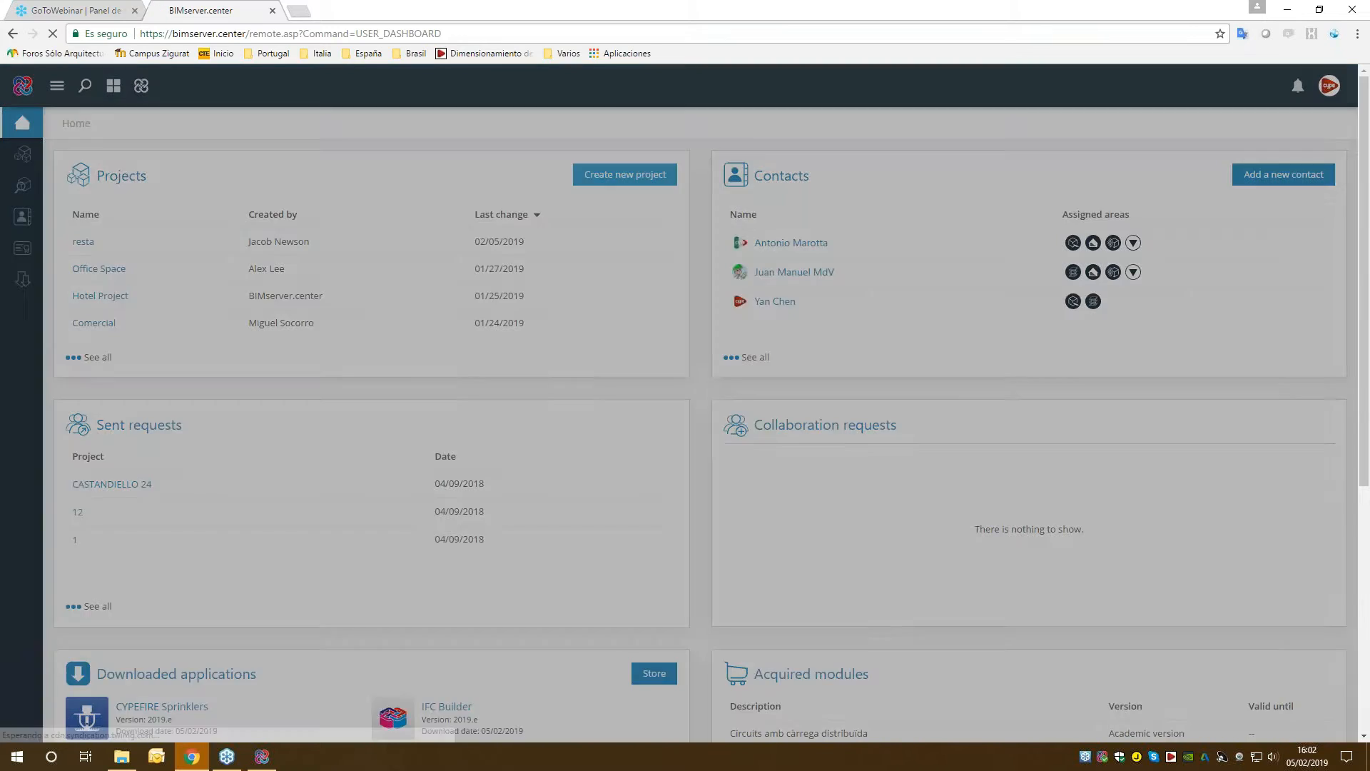
text(Demonstration)
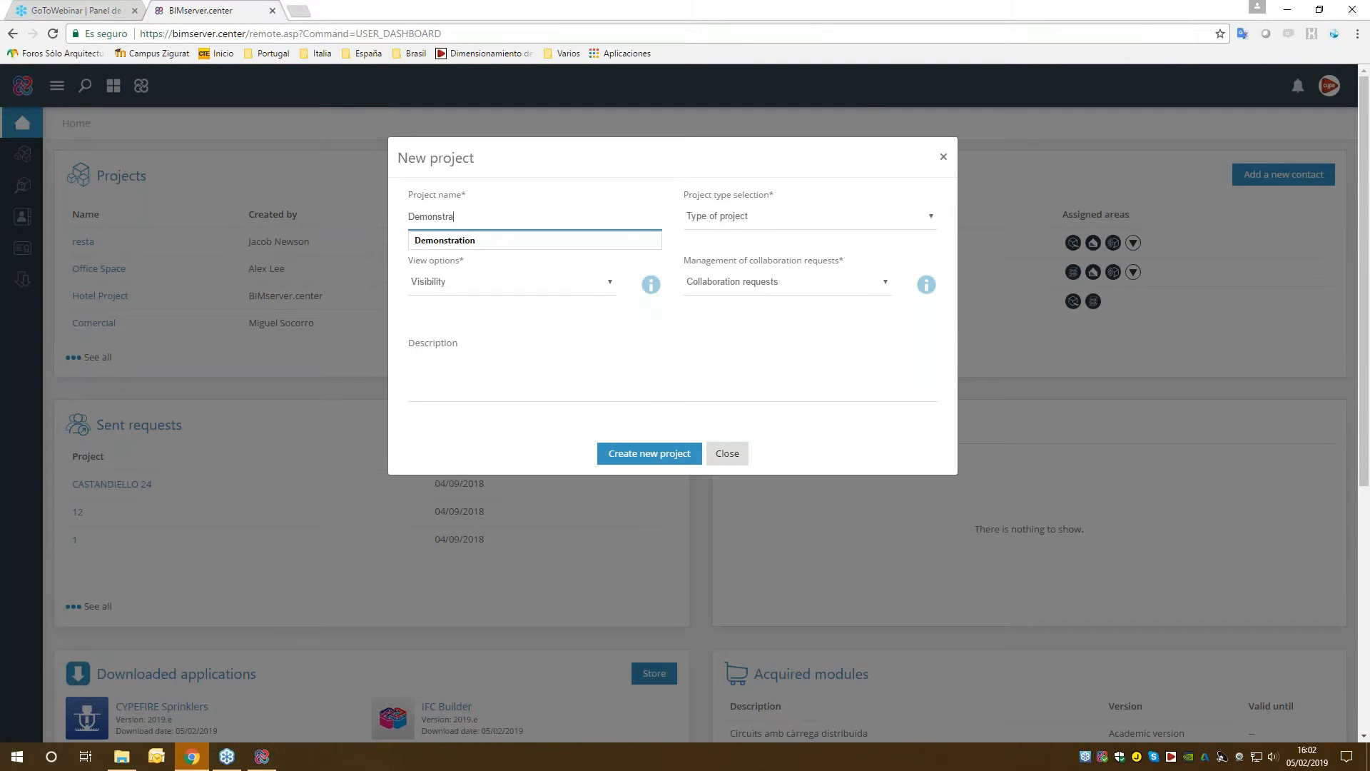
key(Tab)
key(Down)
key(Down)
key(Tab)
key(Down)
key(Tab)
key(Down)
key(Down)
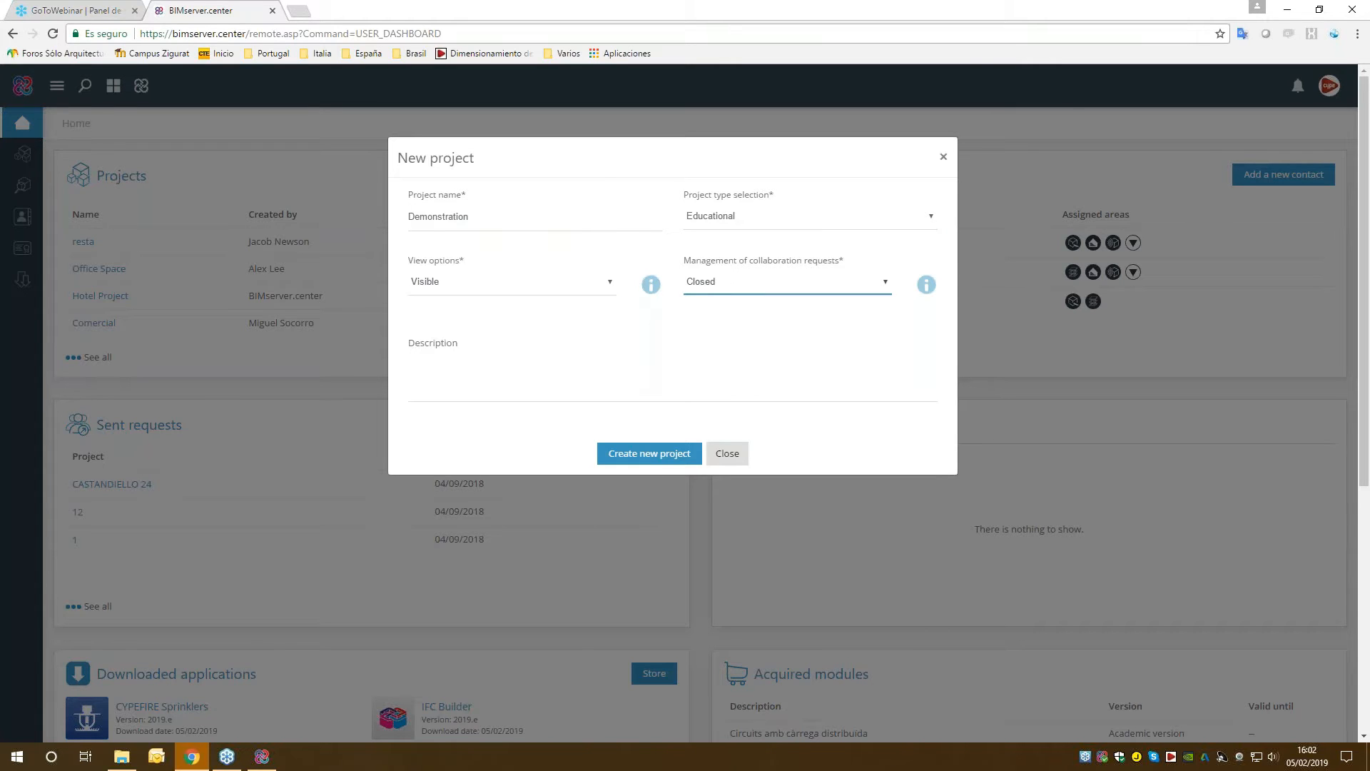
click(632, 366)
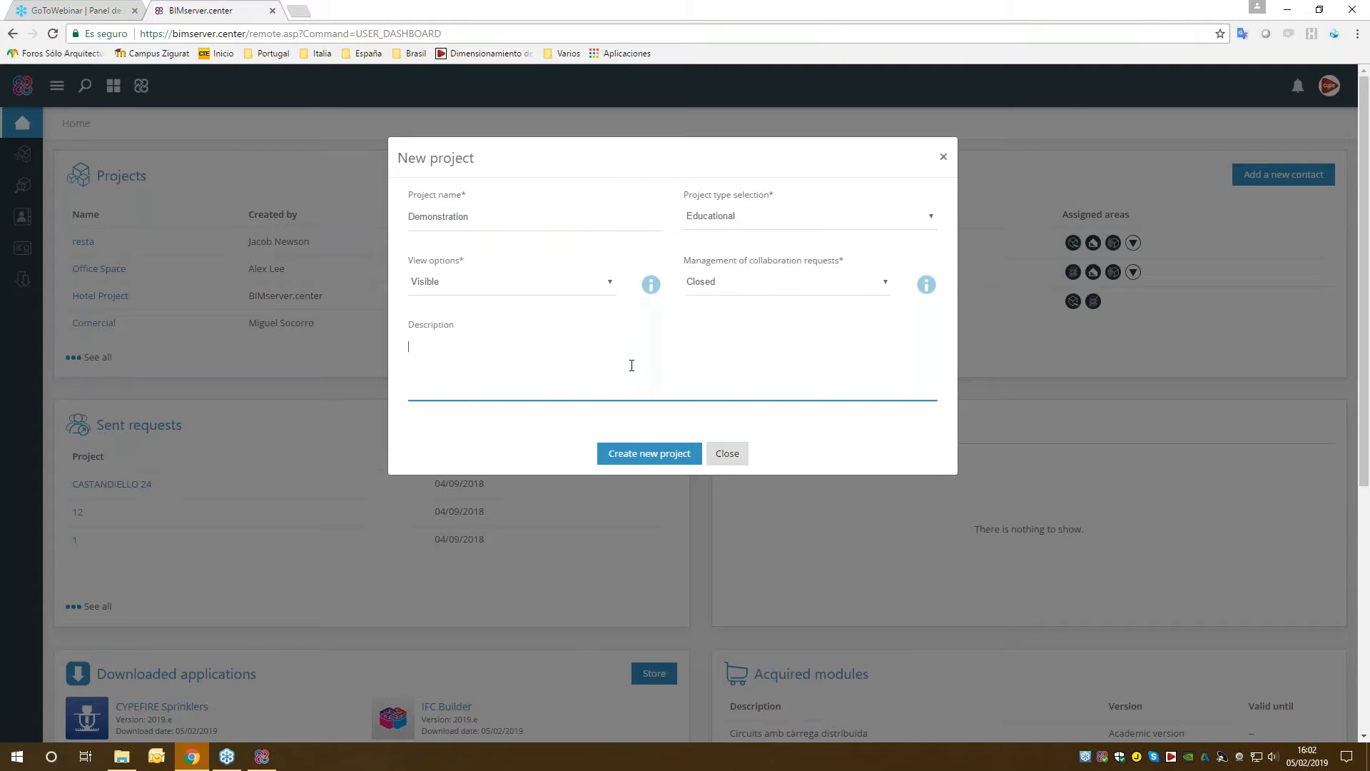
click(638, 455)
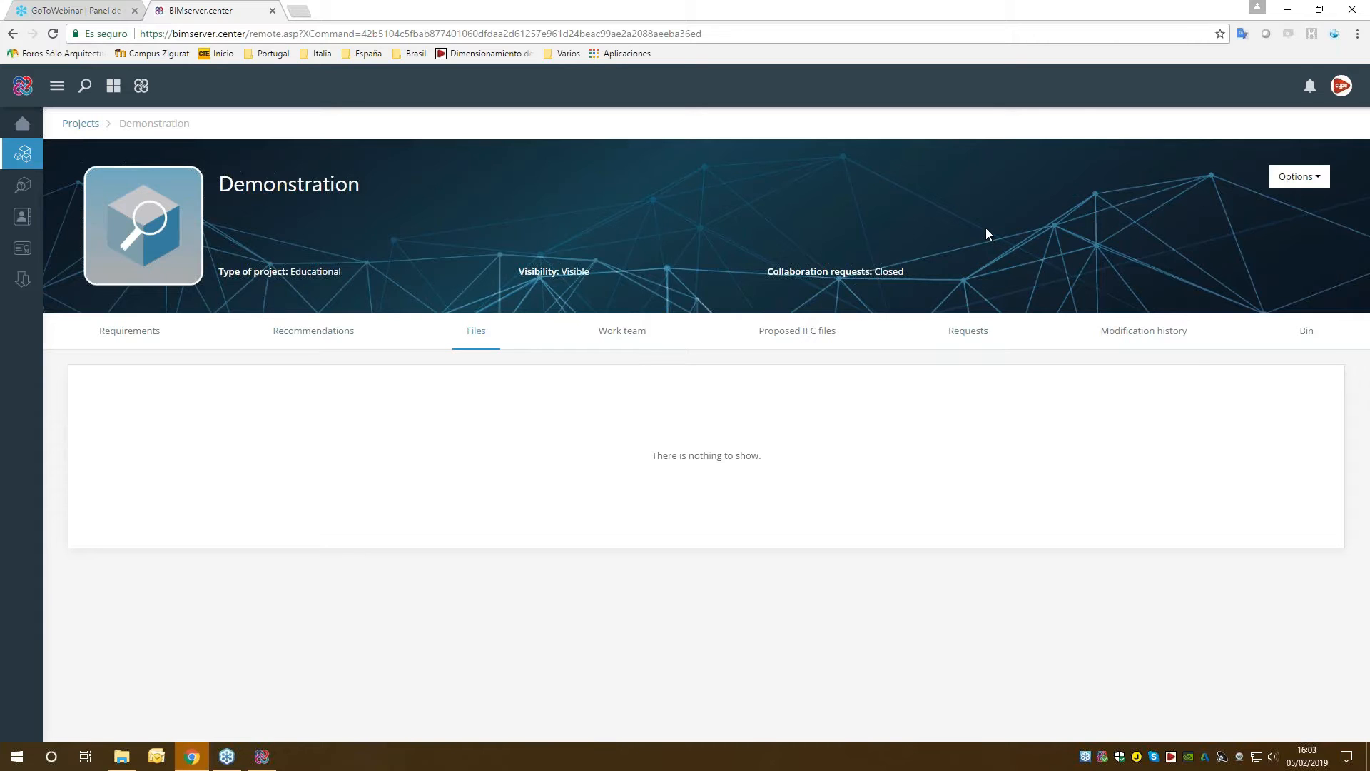
Step: Switch to IFC Builder and open the Offices example job
click(1288, 13)
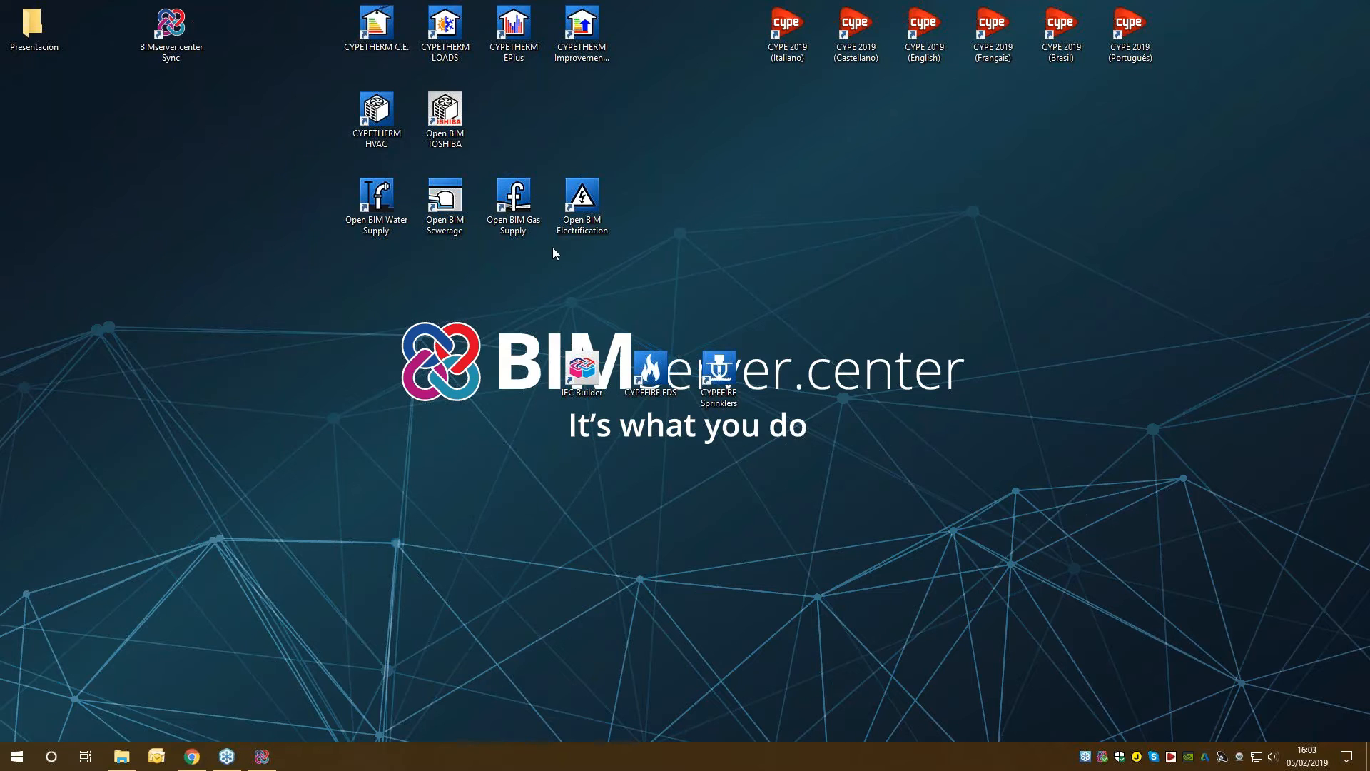
double_click(584, 373)
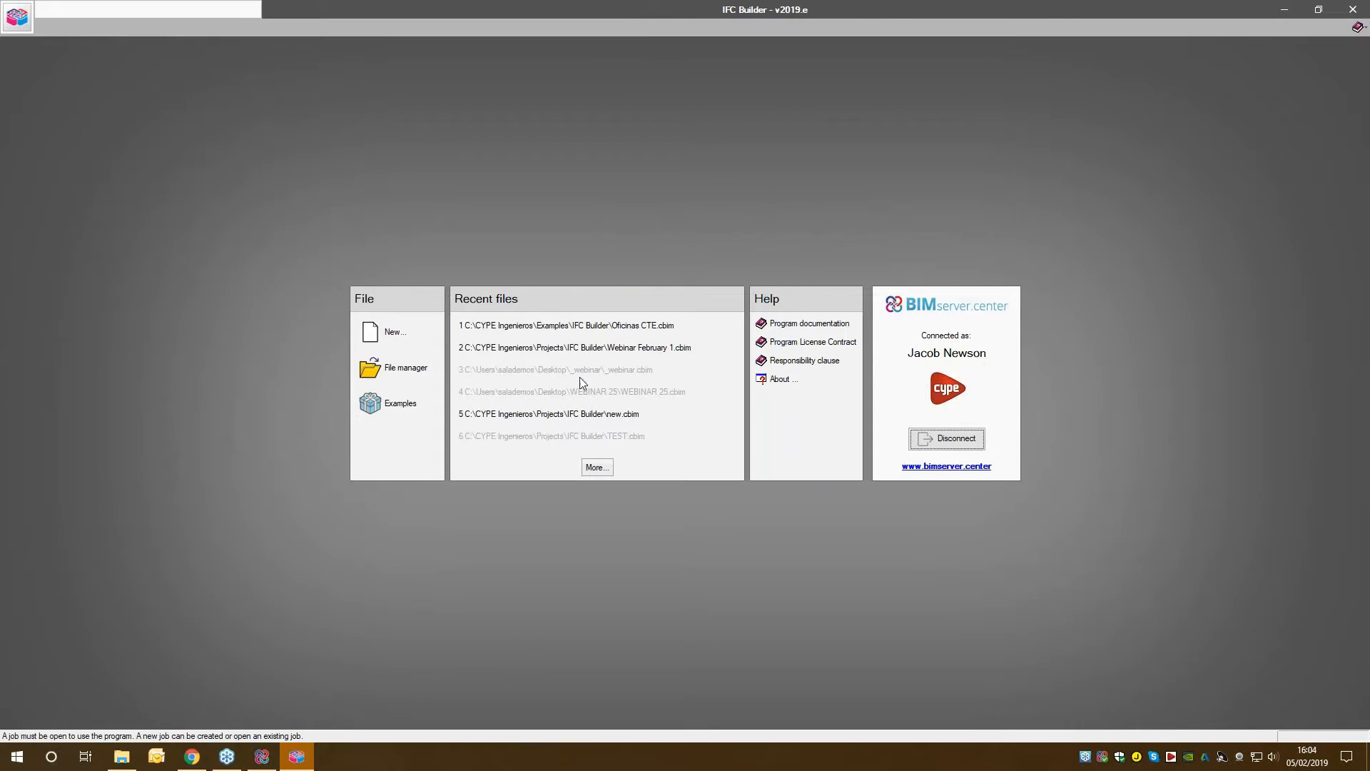
click(405, 401)
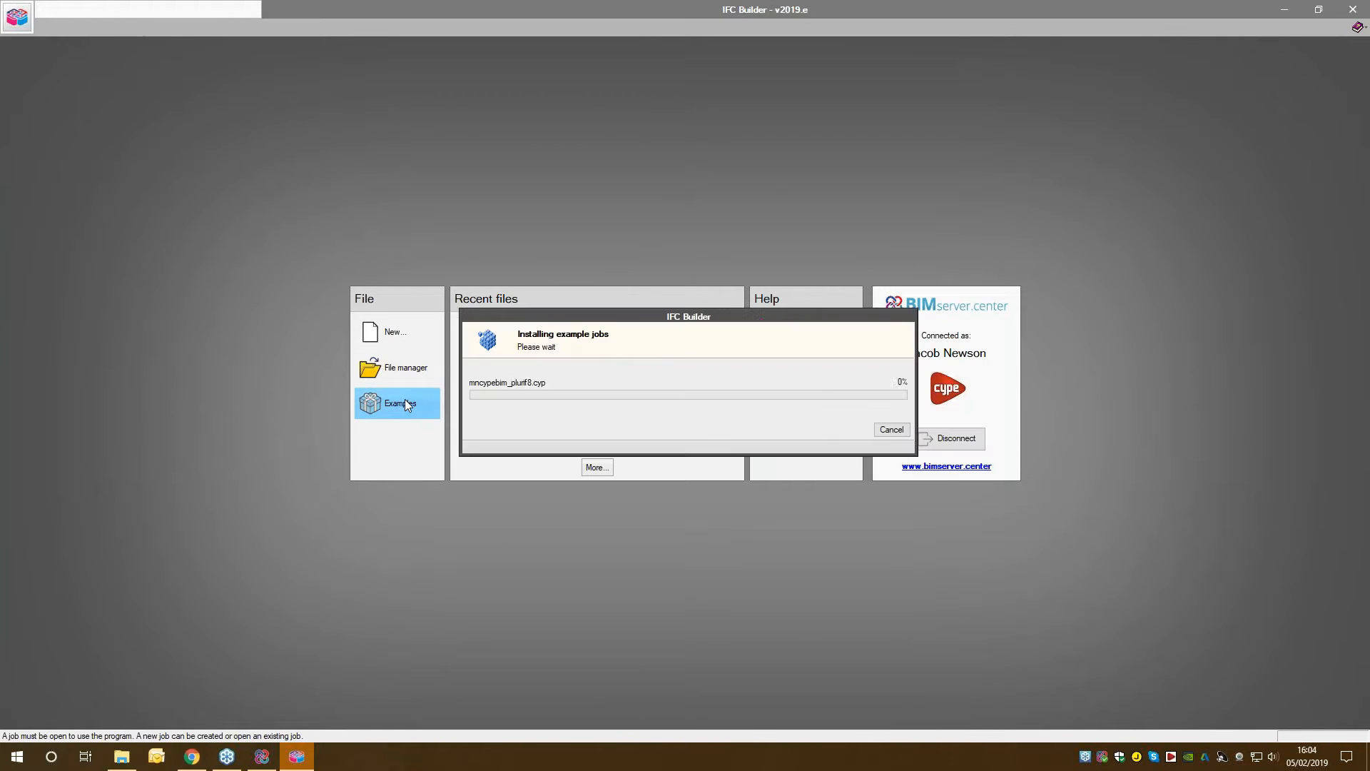
click(537, 422)
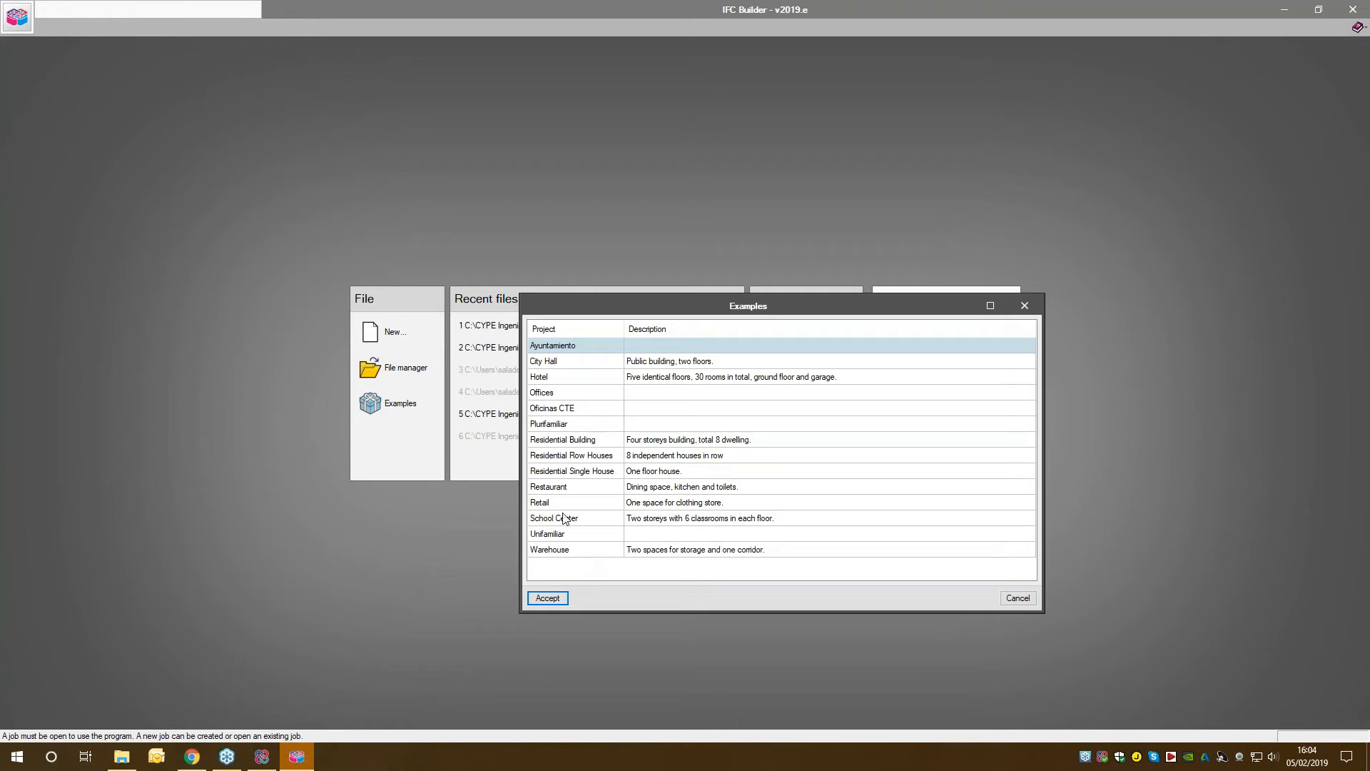
click(555, 395)
click(546, 598)
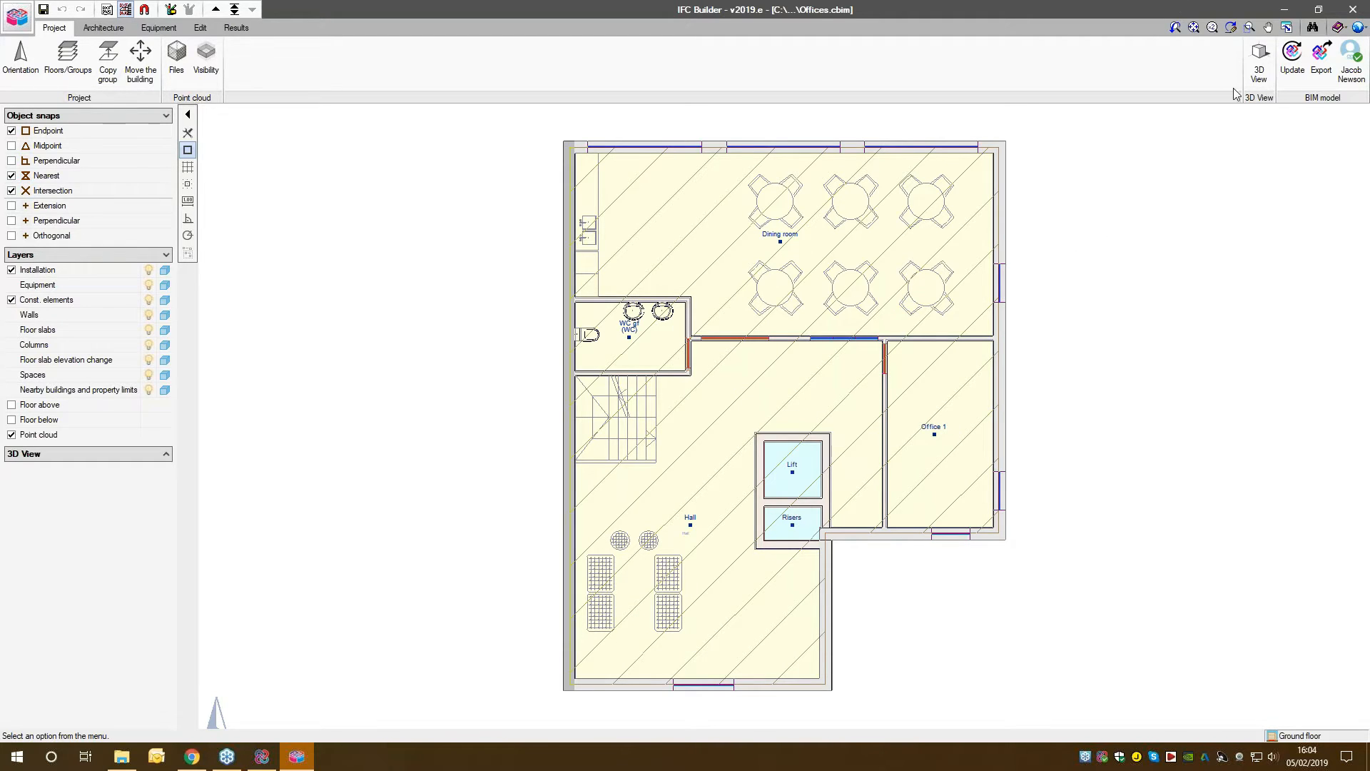
Step: Examine the building with all floors in the 3D view, orbiting the model, and return to the floor plan
click(1256, 75)
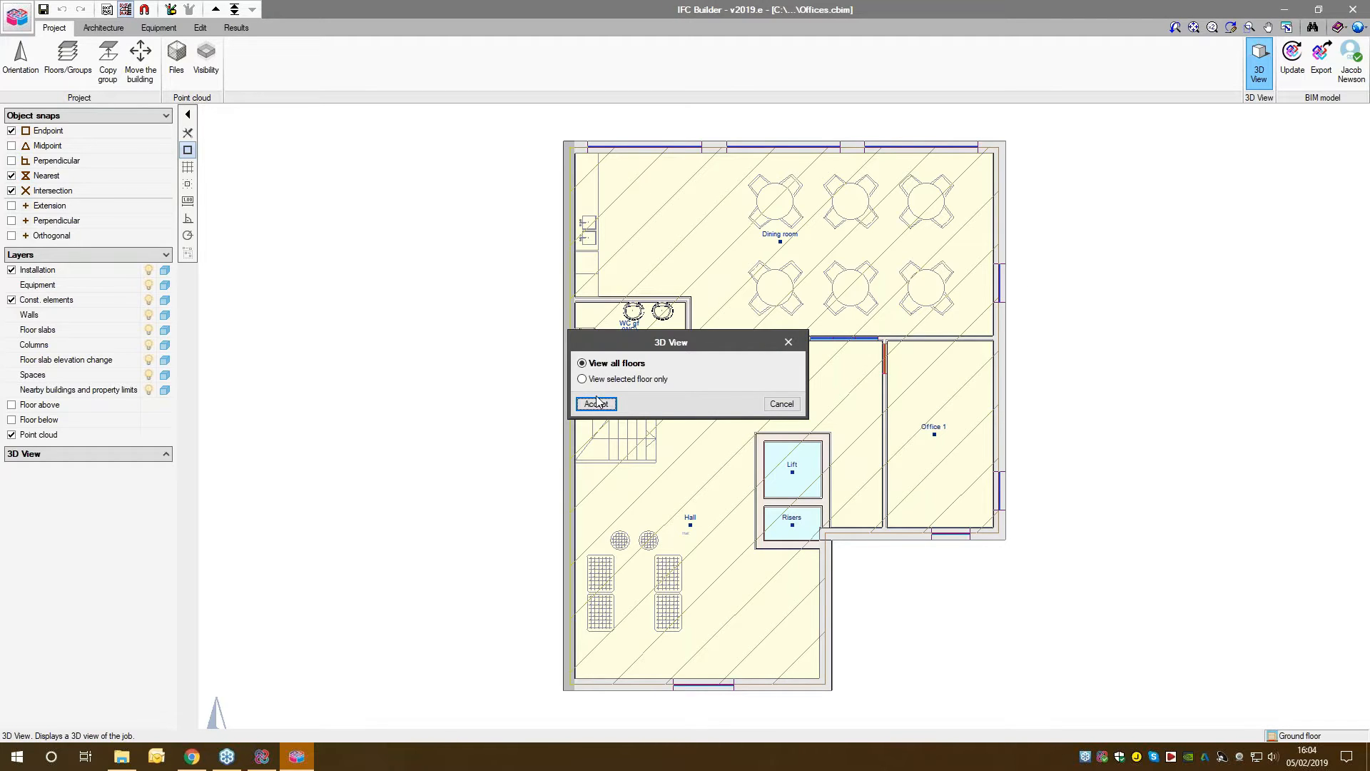
click(596, 403)
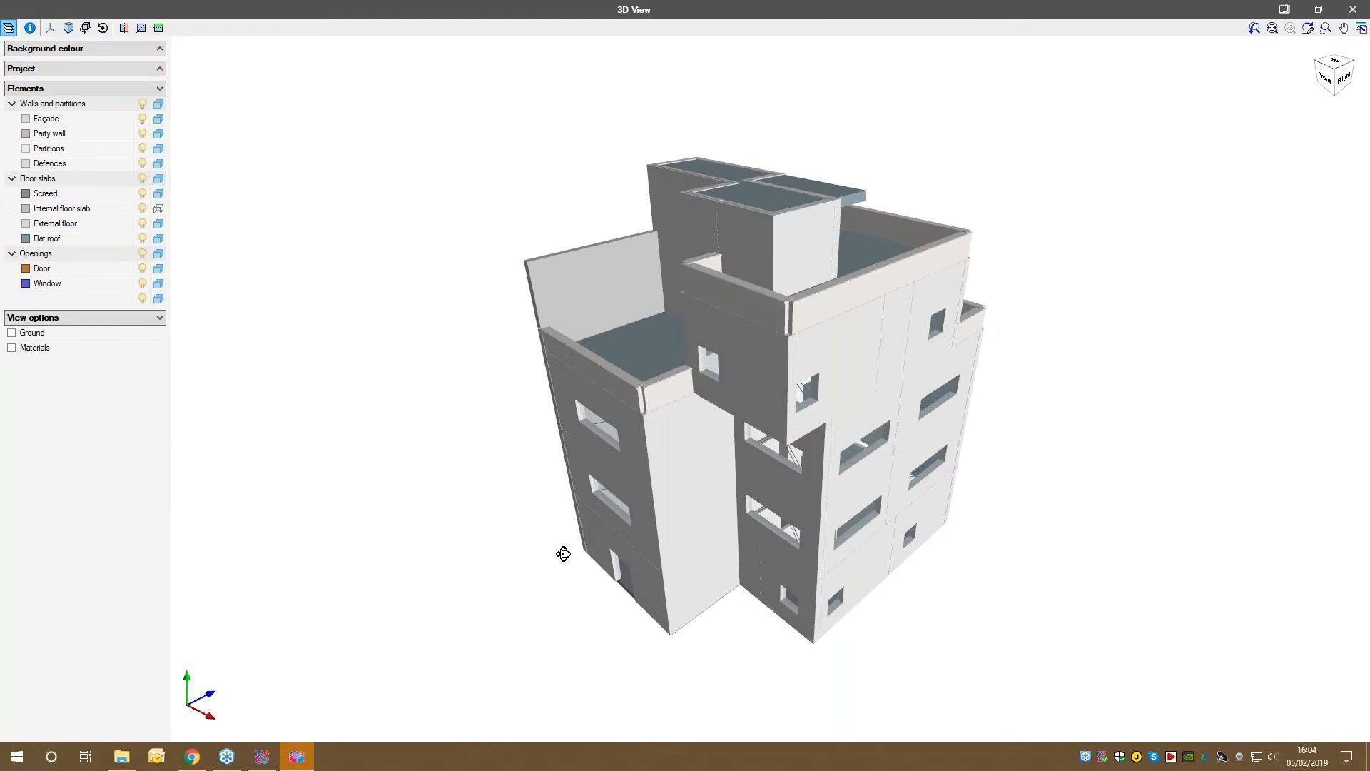
drag(563, 553, 578, 520)
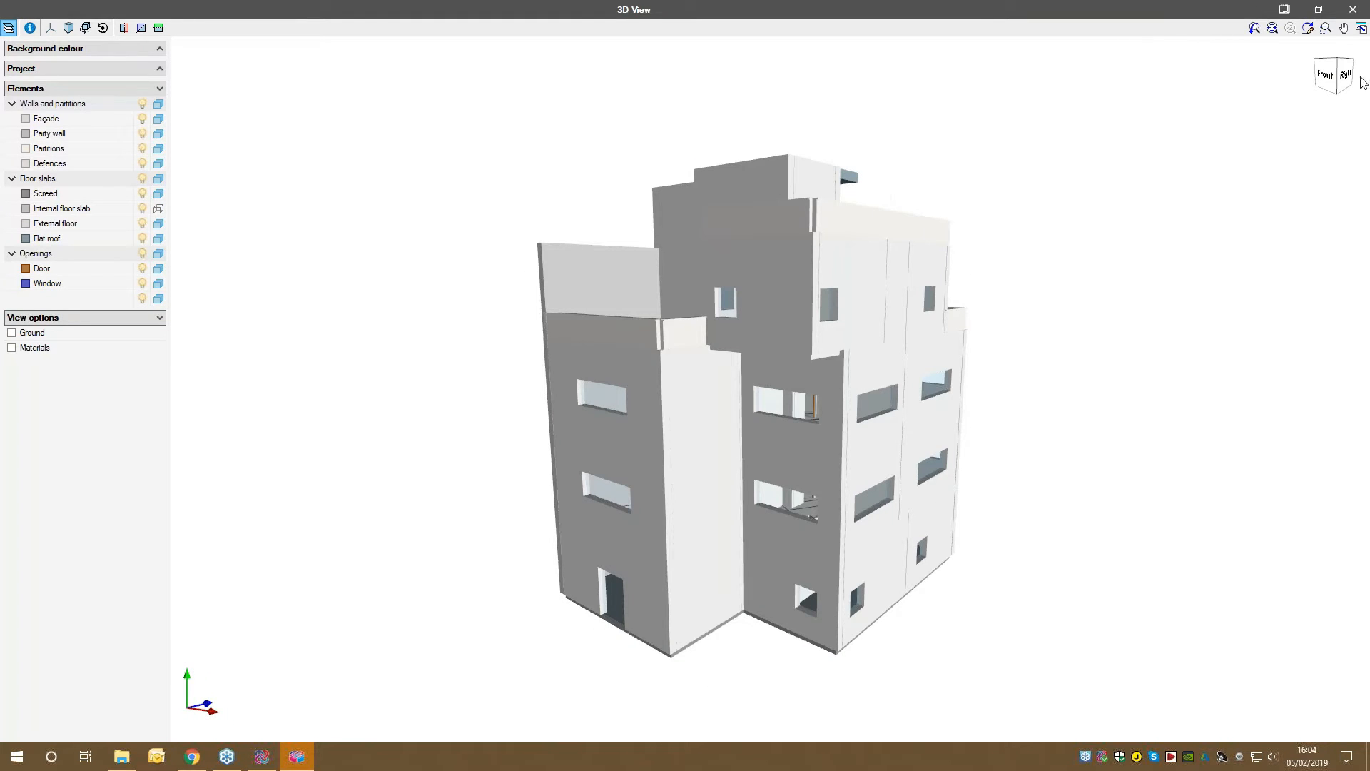
click(1352, 9)
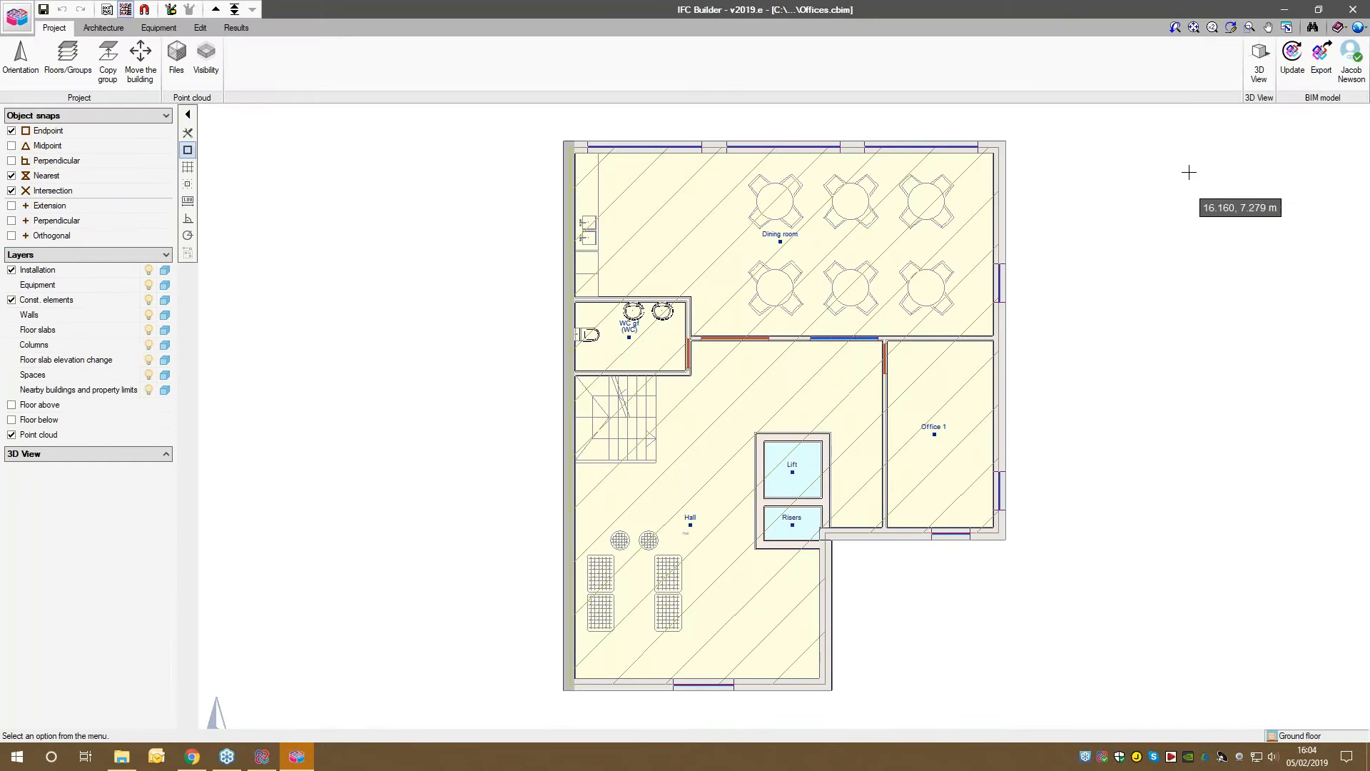
Step: Export the model in IFC format as Offices Architectural Model.ifc, linked to the Demonstration project on BIMserver.center
click(1321, 55)
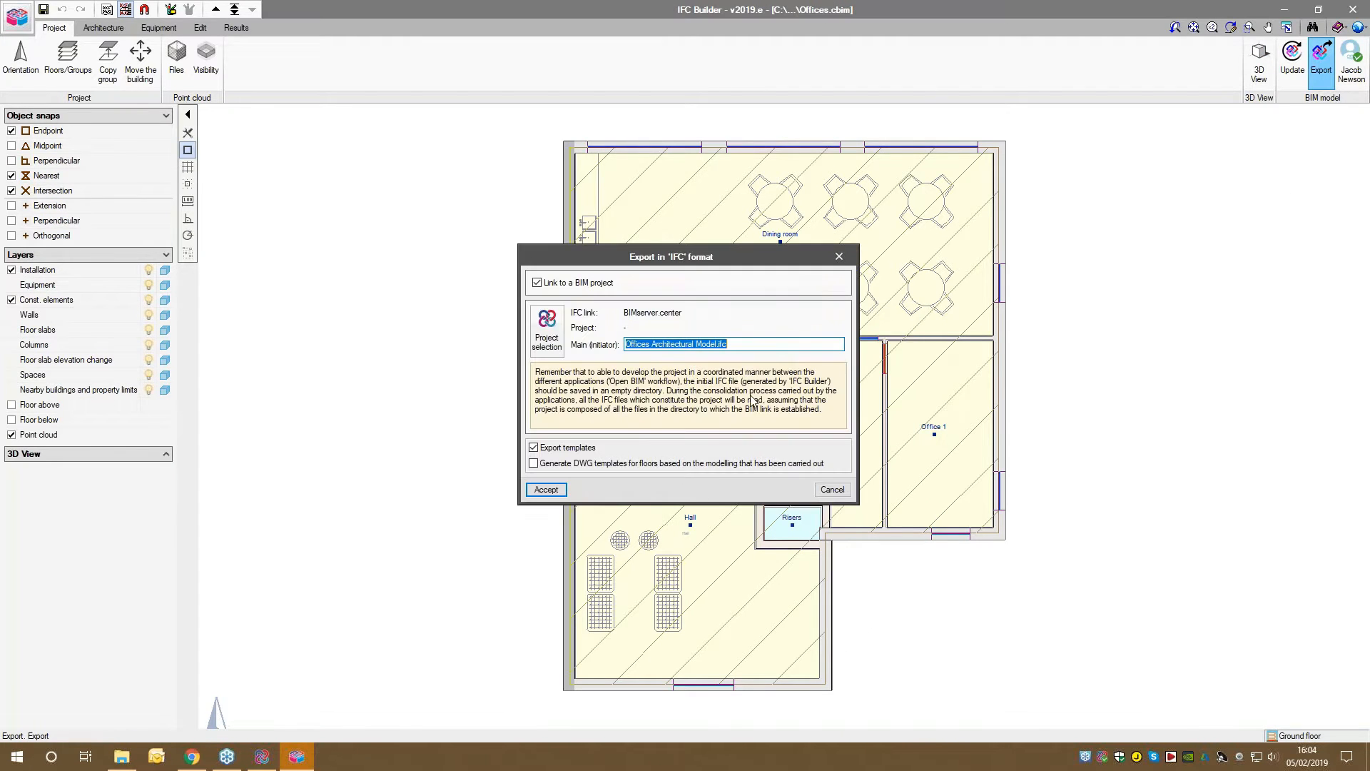
click(546, 329)
click(627, 436)
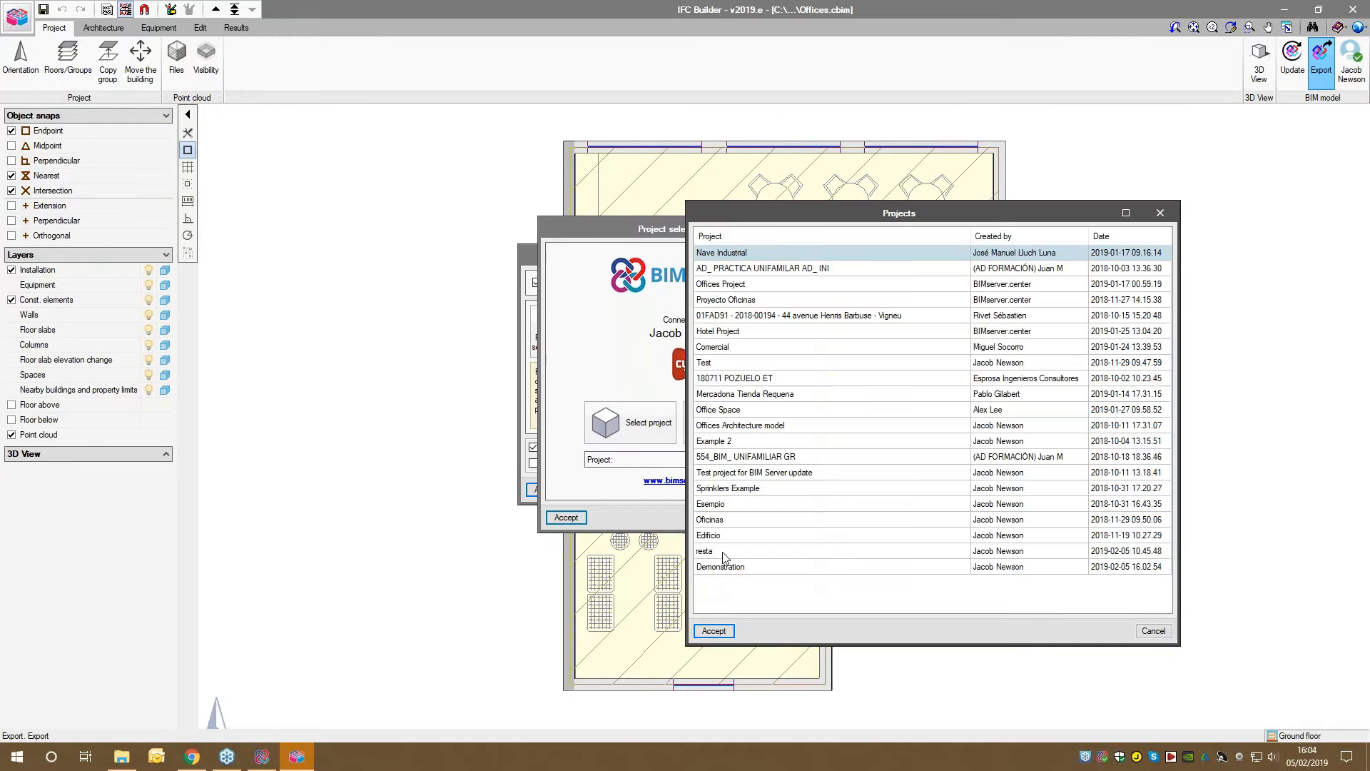
click(713, 568)
click(711, 638)
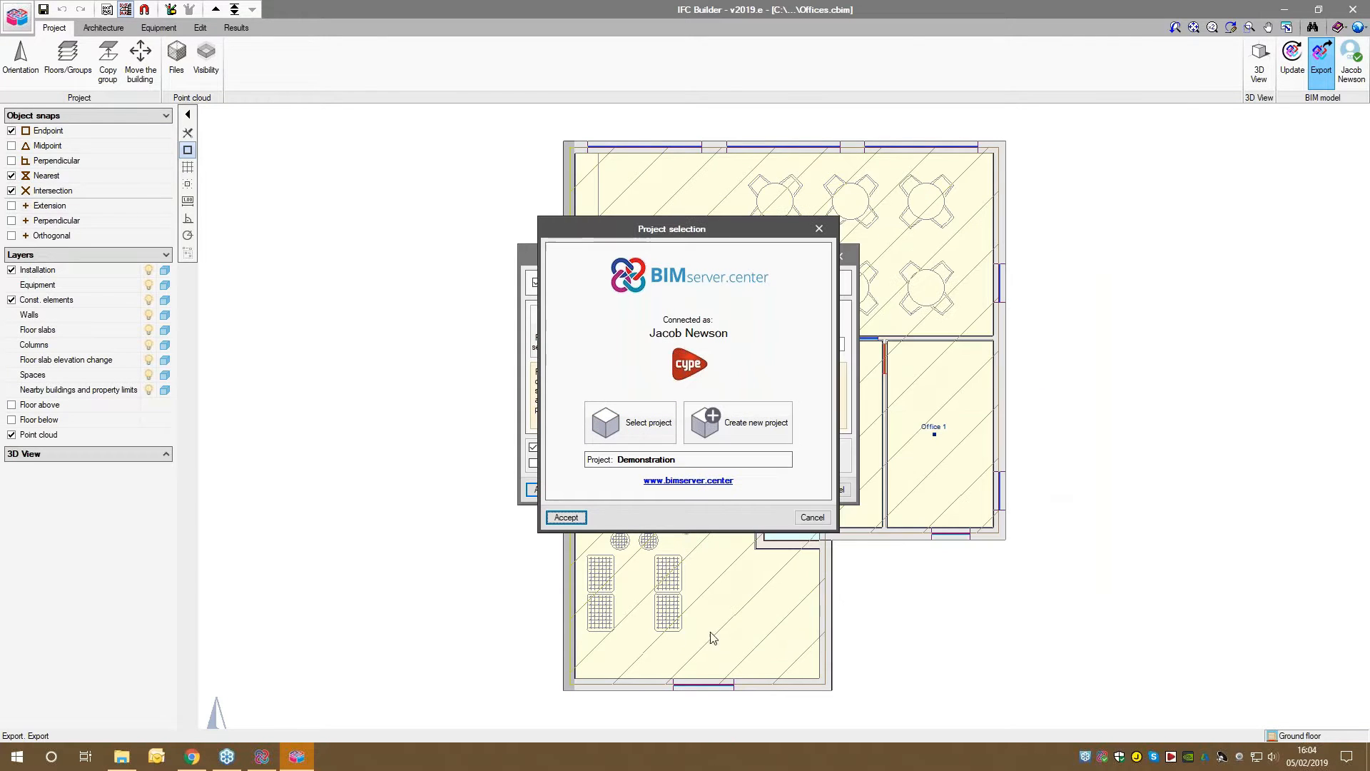
click(566, 517)
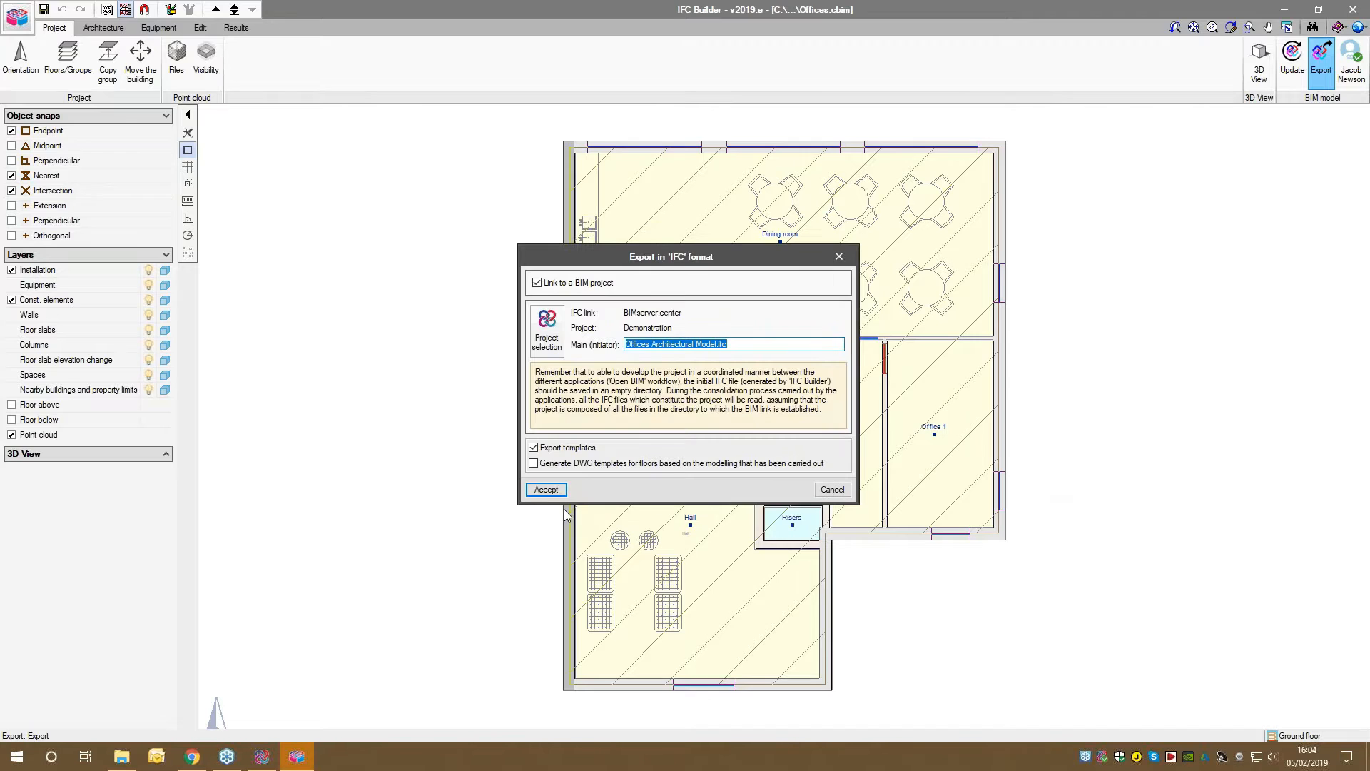
click(547, 489)
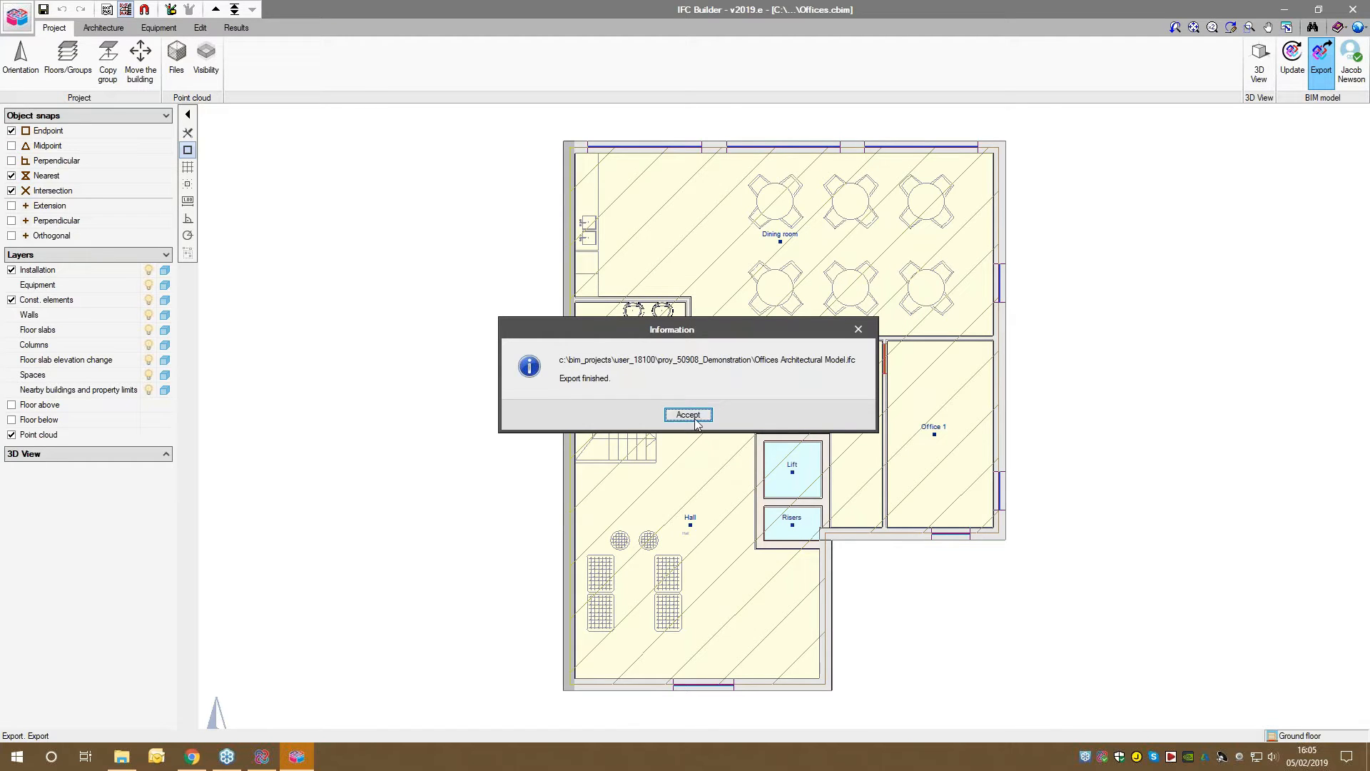
click(692, 418)
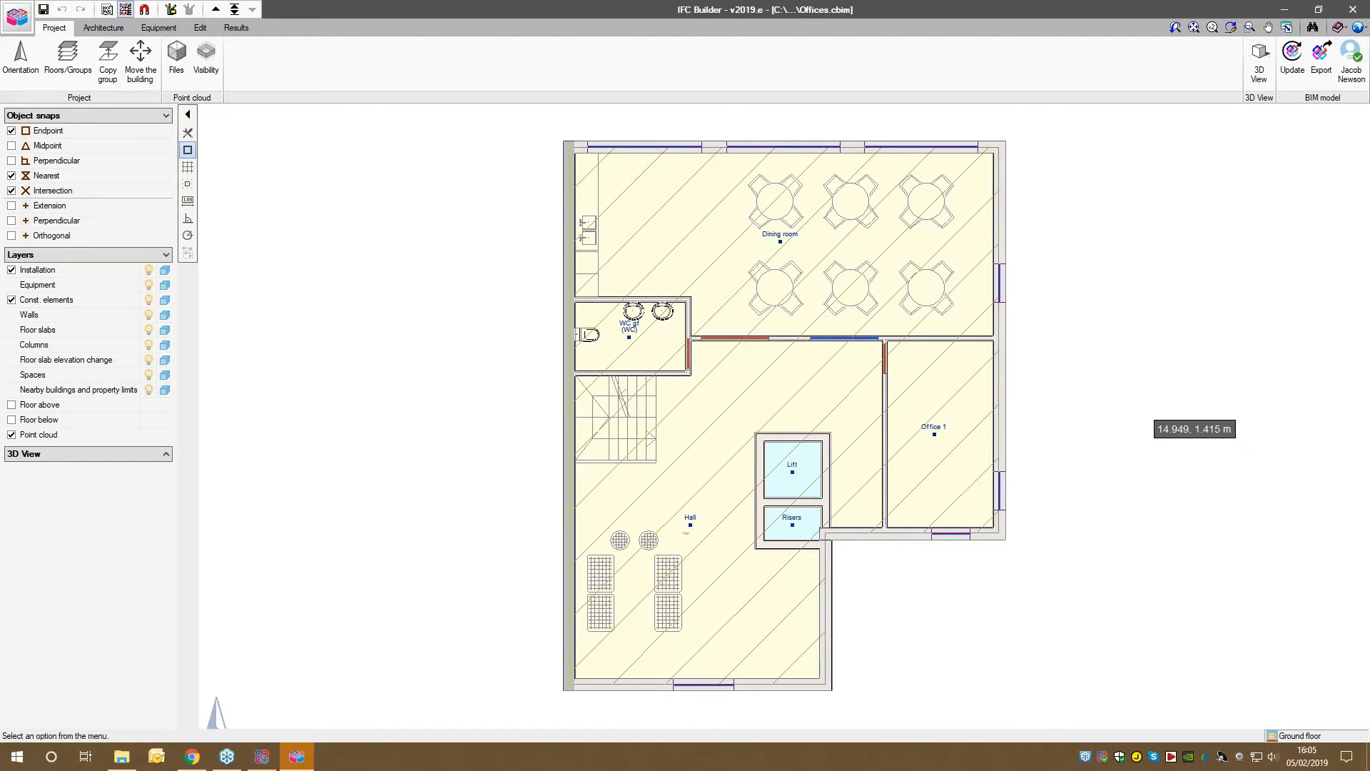
Step: Check the upload status of the Demonstration project in BIMserver.center Sync
click(1106, 759)
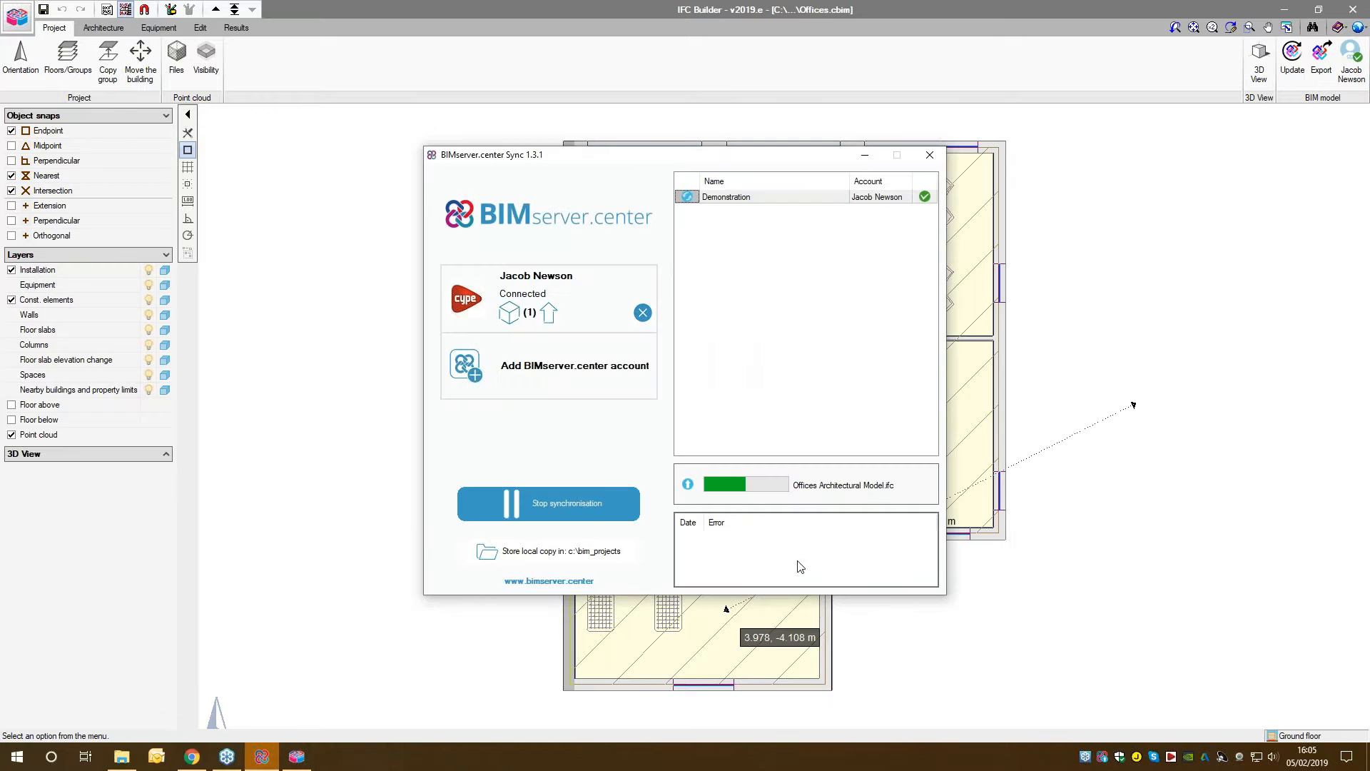
click(1103, 532)
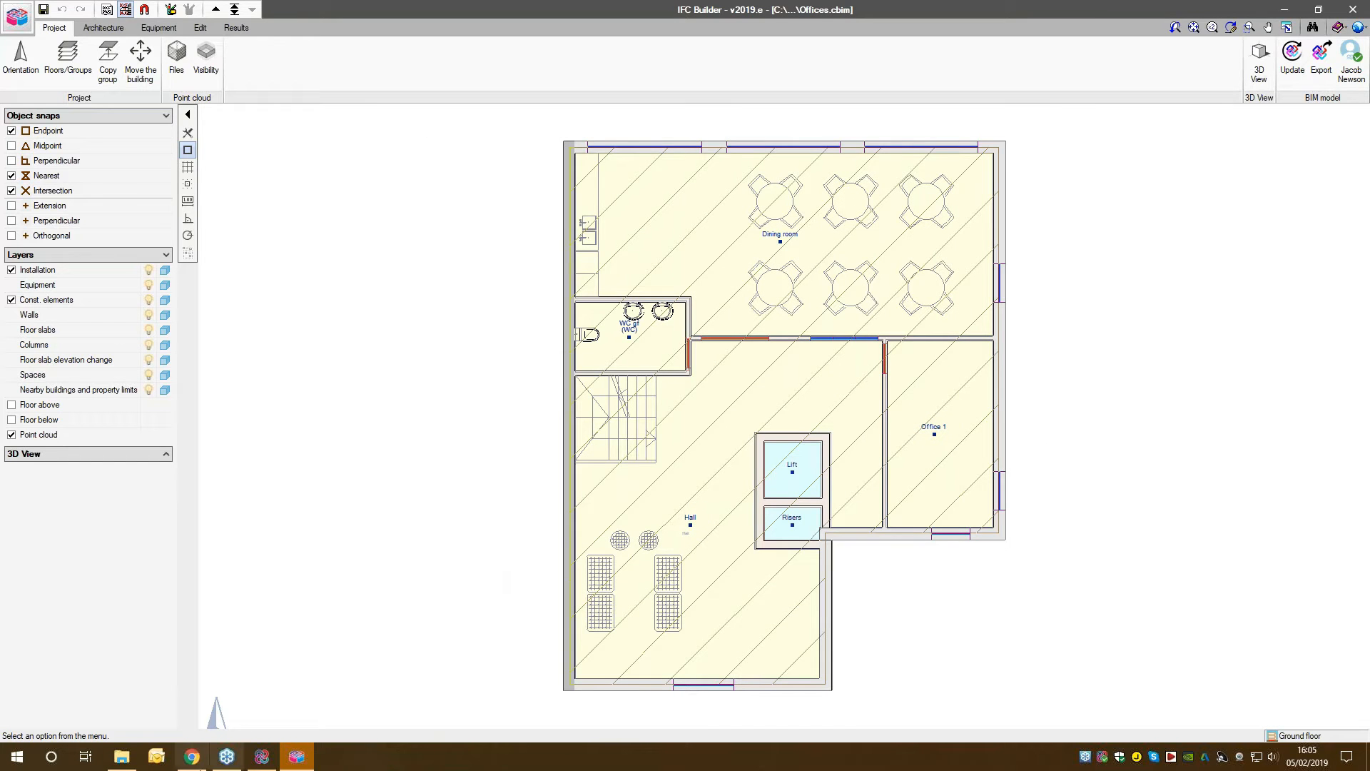
click(259, 760)
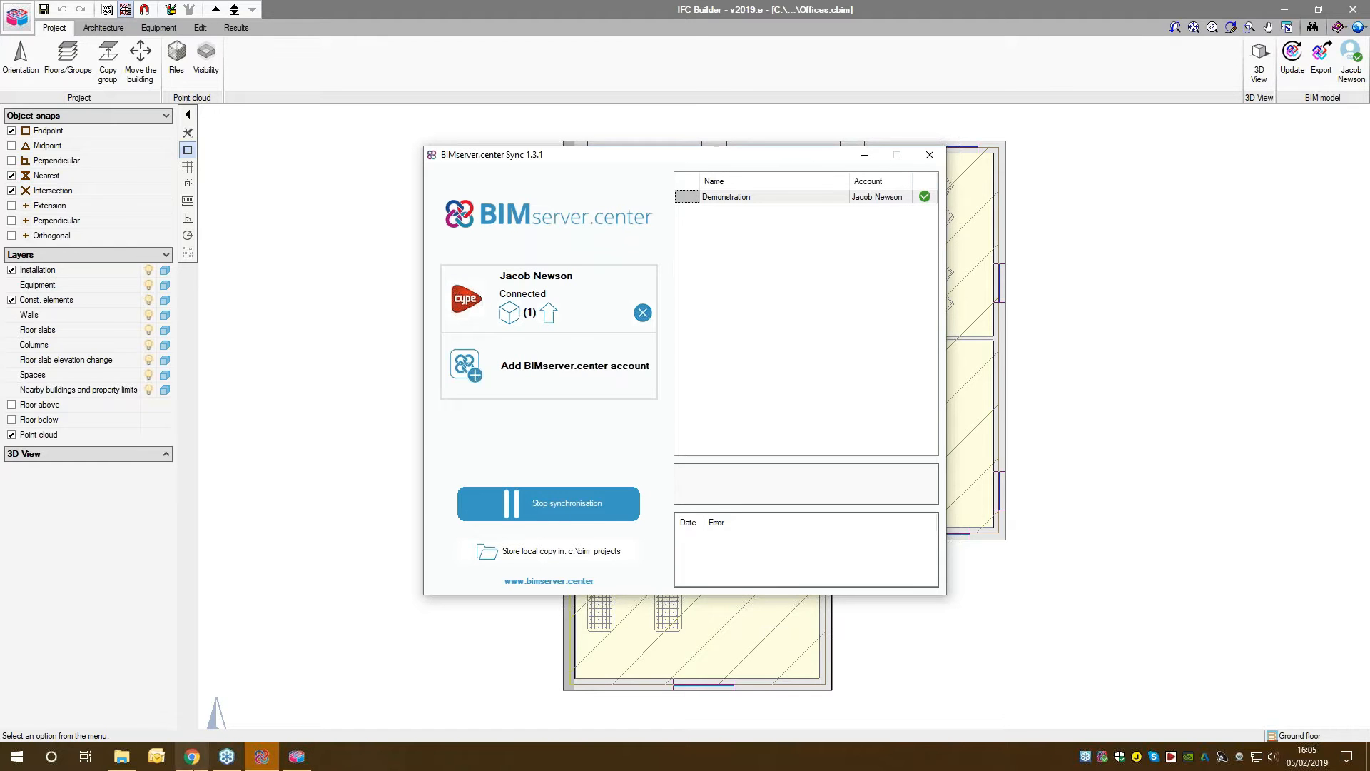
Step: Switch to BIMserver.center in the browser, open the Demonstration project and expand the files of Offices Architectural Model
click(192, 762)
click(26, 163)
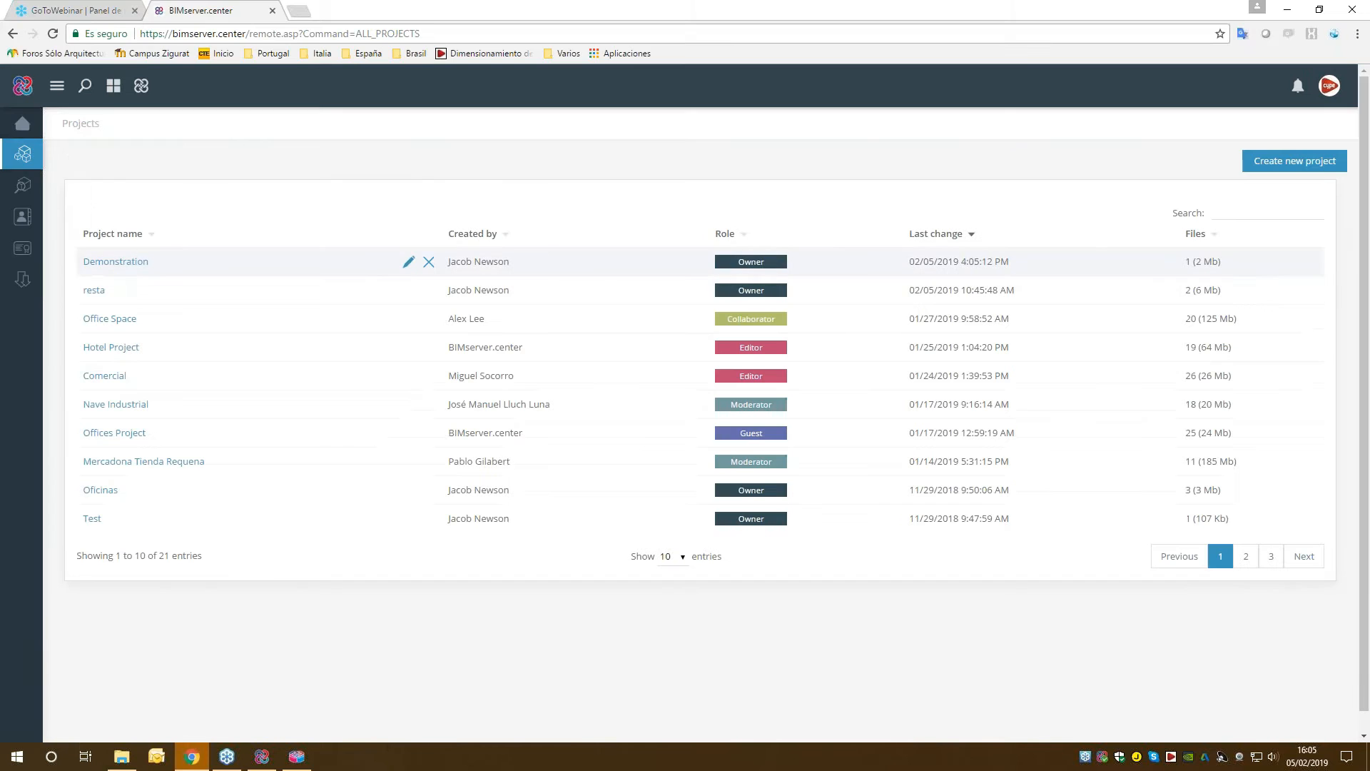
click(109, 263)
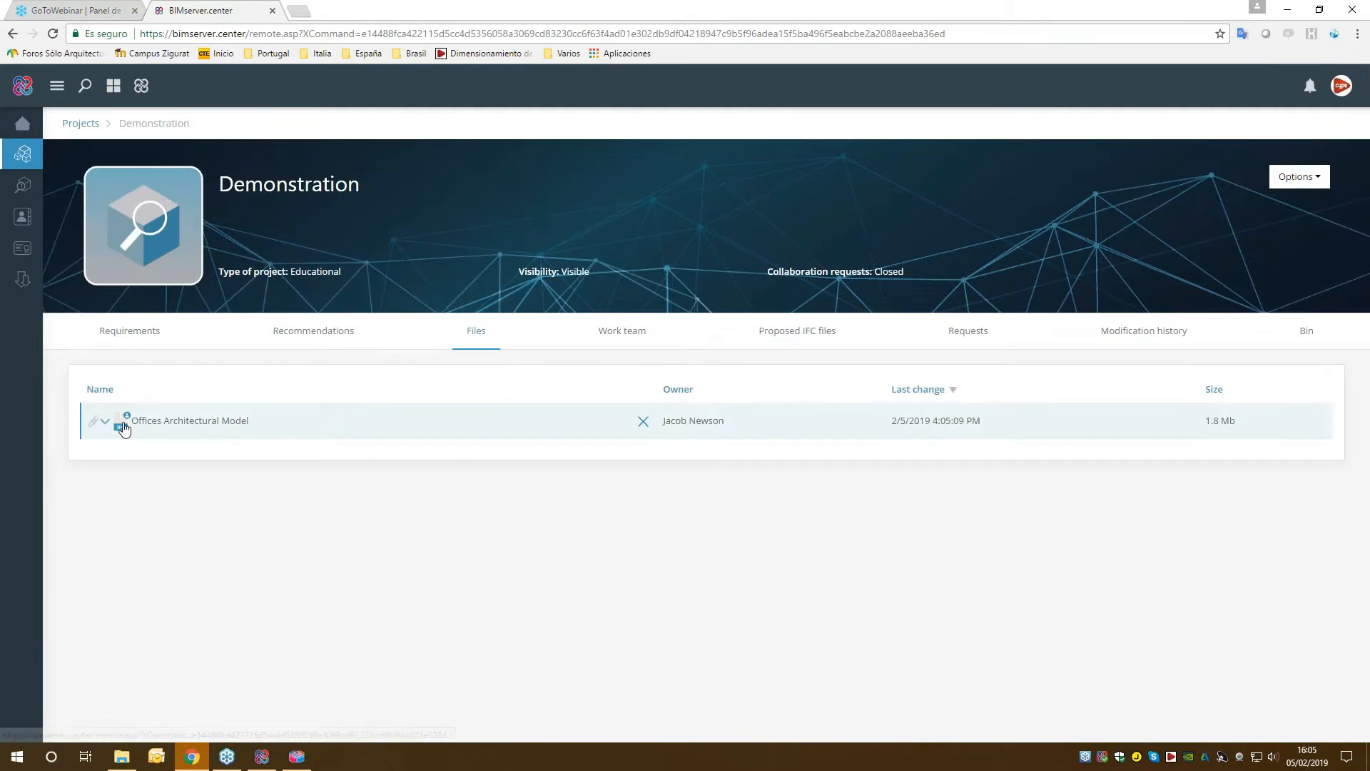
click(104, 423)
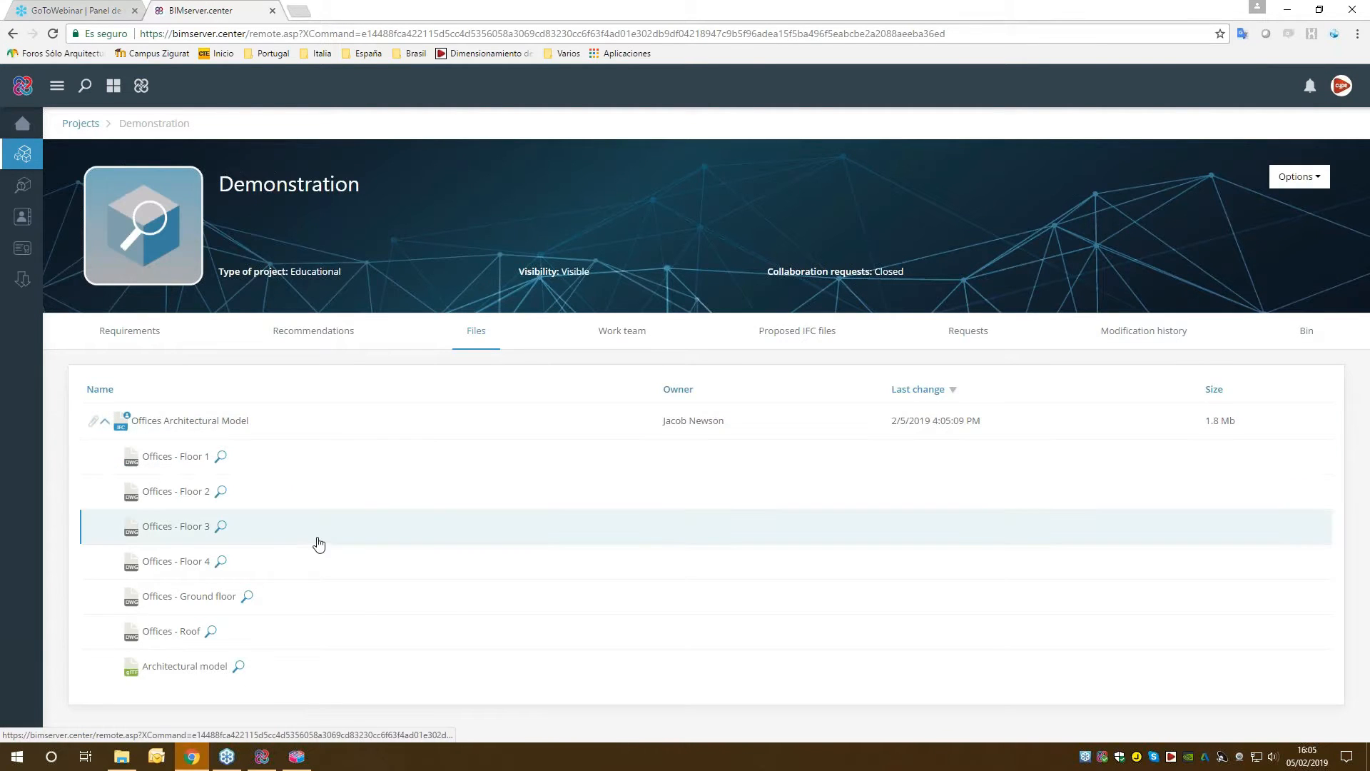
Step: Minimise the browser and the Sync window and close IFC Builder
click(1287, 9)
click(864, 157)
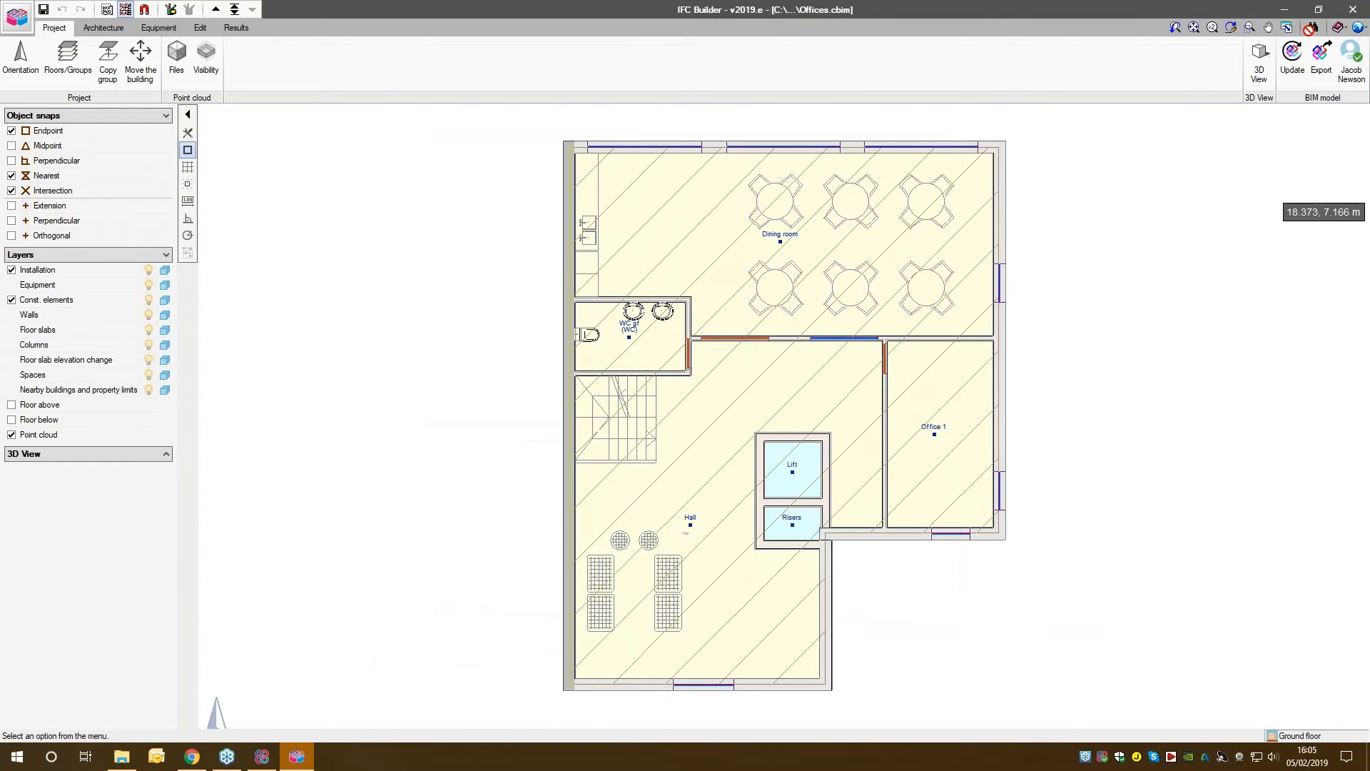
click(1352, 9)
click(688, 412)
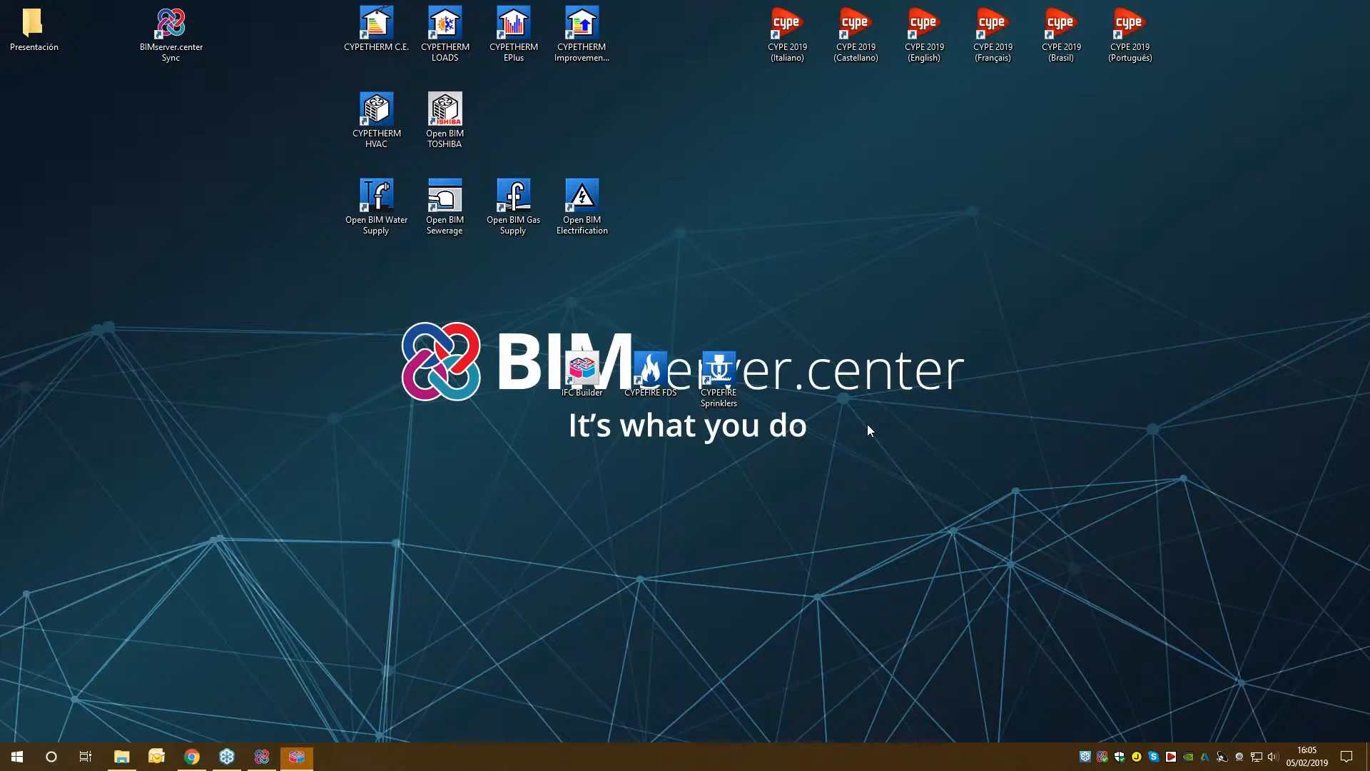
Step: Switch to CYPEFIRE Sprinklers and create a new job with the file name Demo_sprinklers, accepting the licence information
double_click(724, 388)
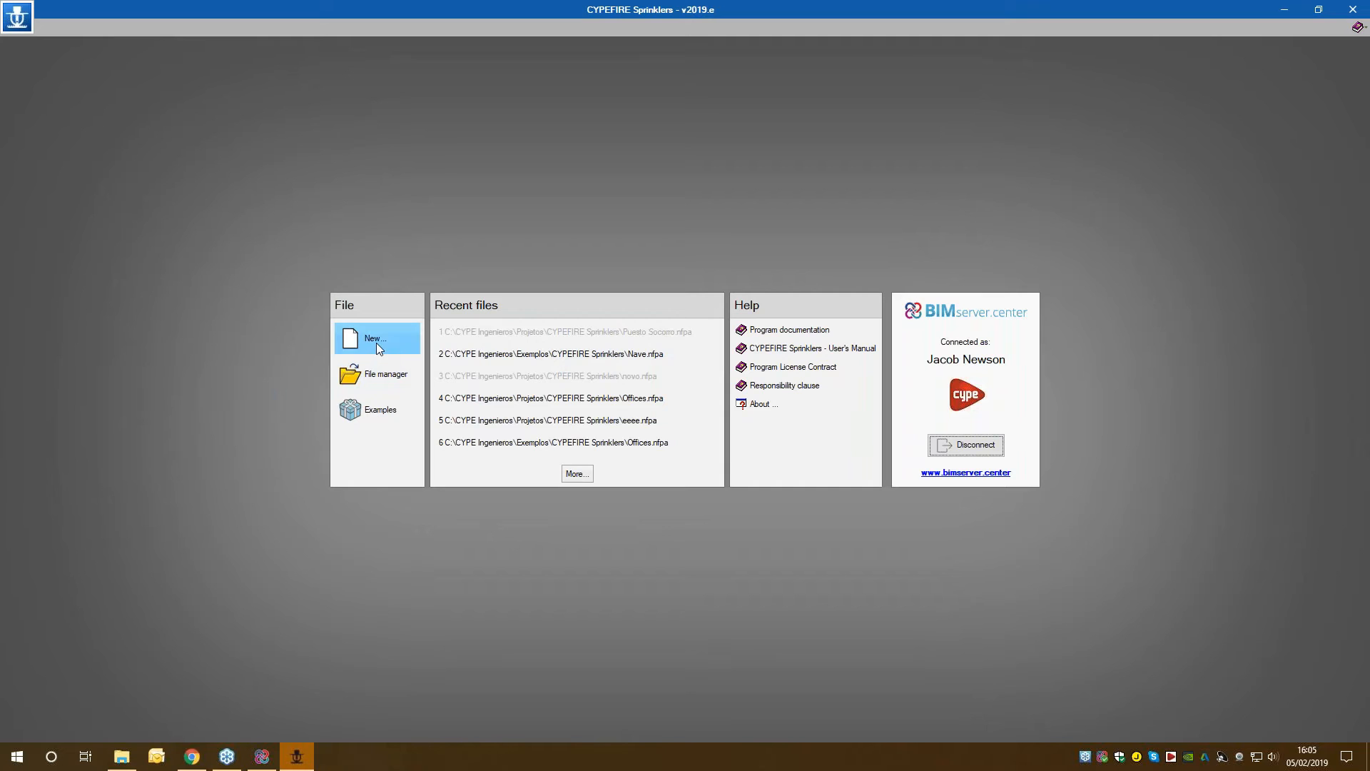
click(377, 343)
text(Demo)
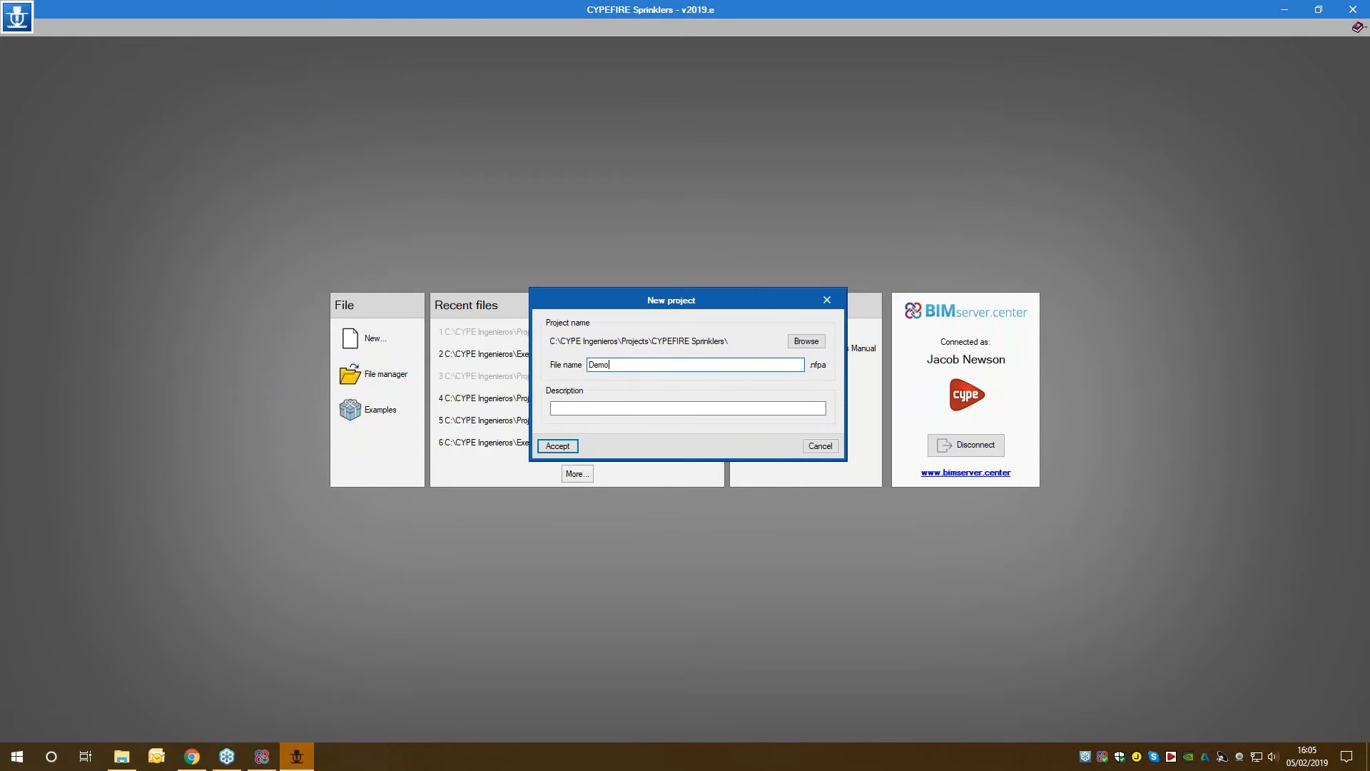
text(_sprinklers)
click(539, 446)
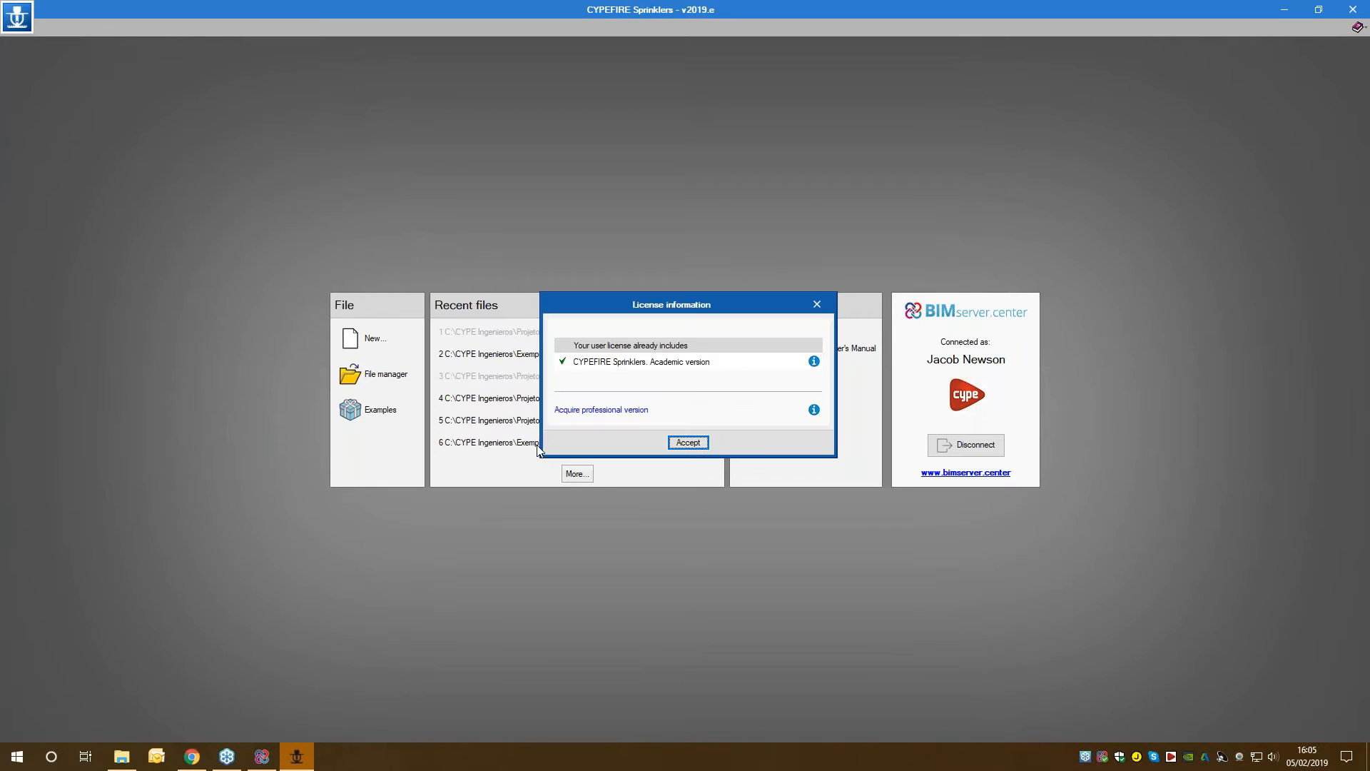
click(687, 442)
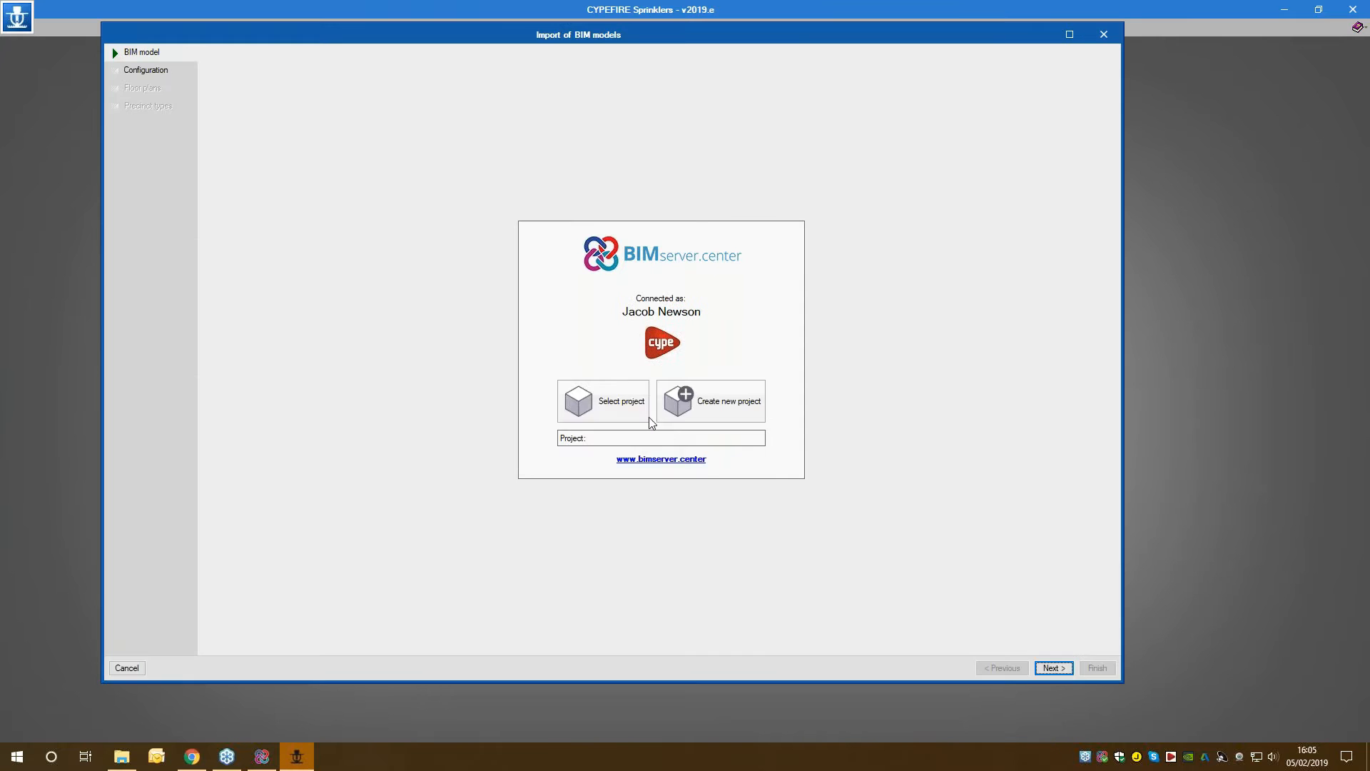
Step: Select the Demonstration project as the BIM model to import and proceed to the import configuration
click(603, 400)
click(299, 373)
click(272, 439)
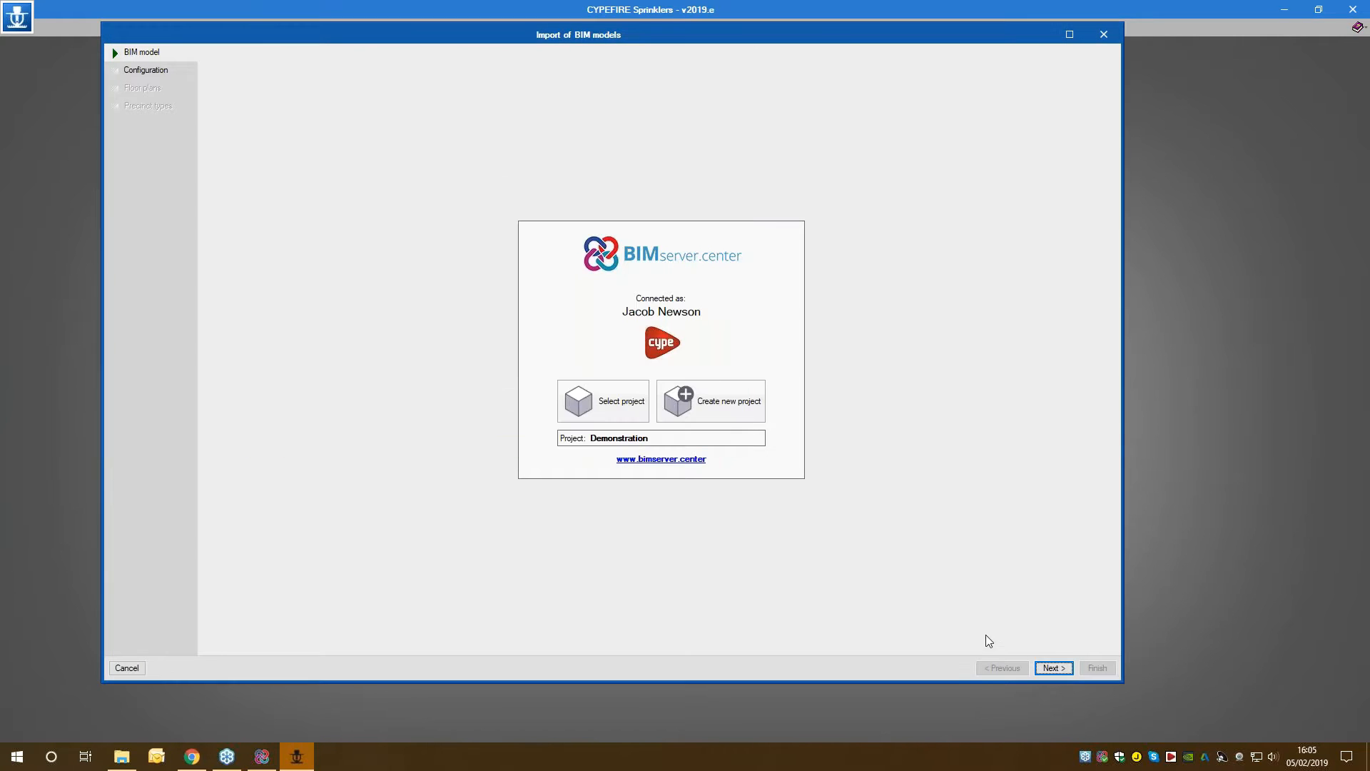
click(1034, 670)
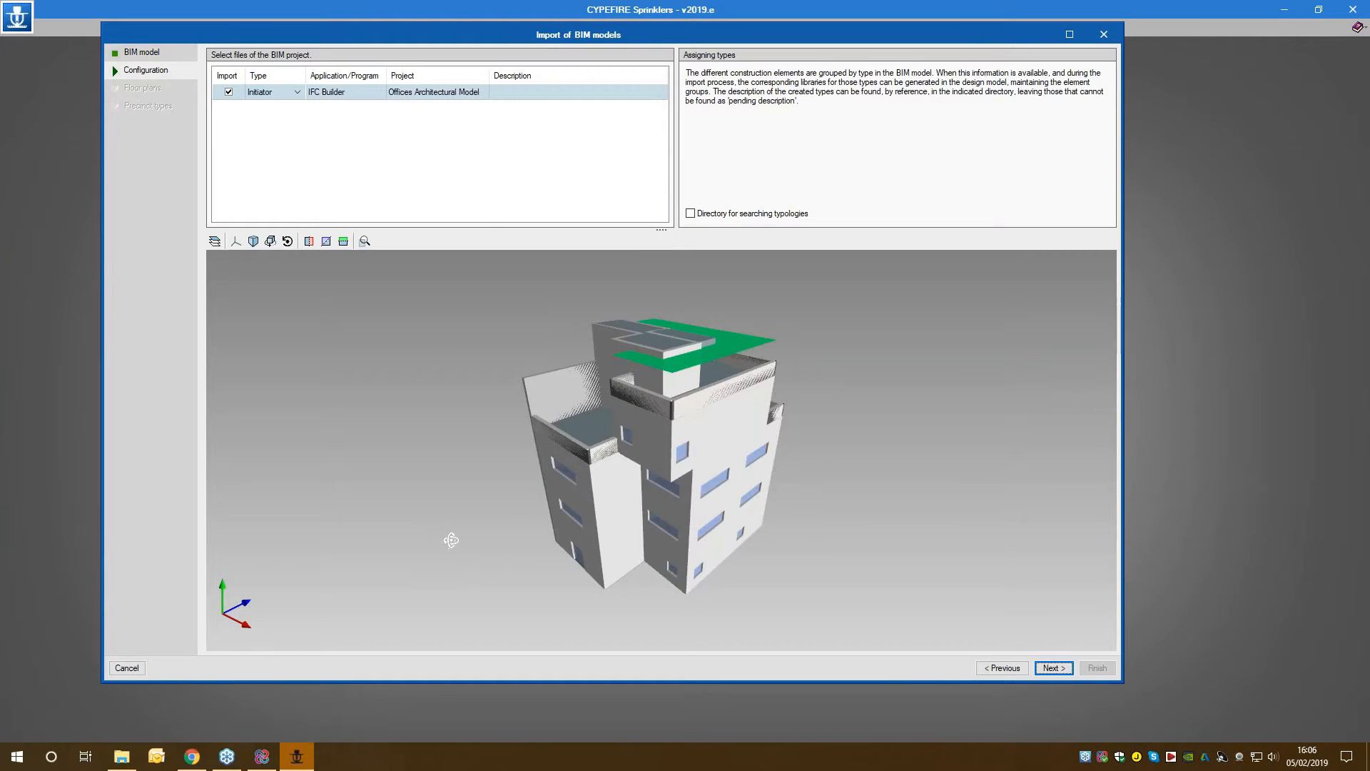
Step: Complete the BIM import of Offices Architectural Model with all floors and all precinct types included
middle_drag(451, 540, 699, 535)
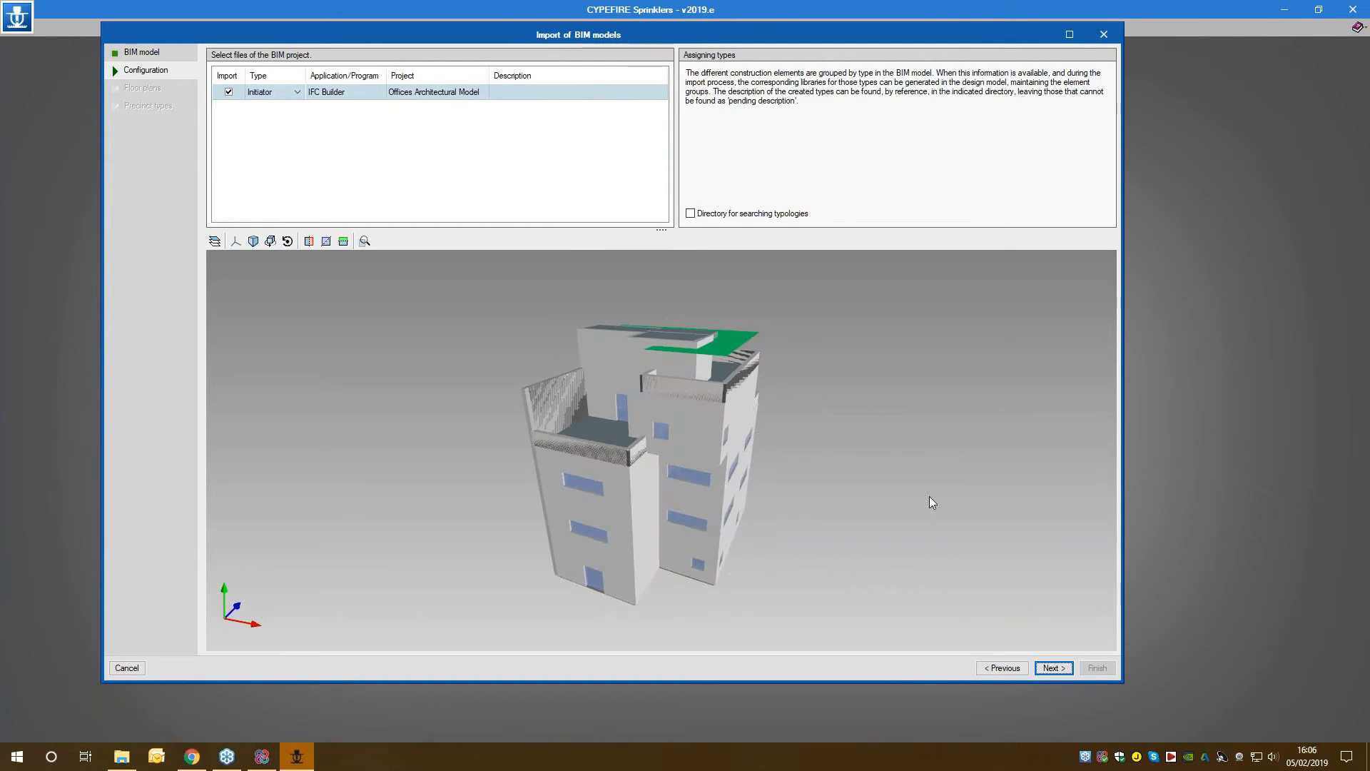
click(1054, 669)
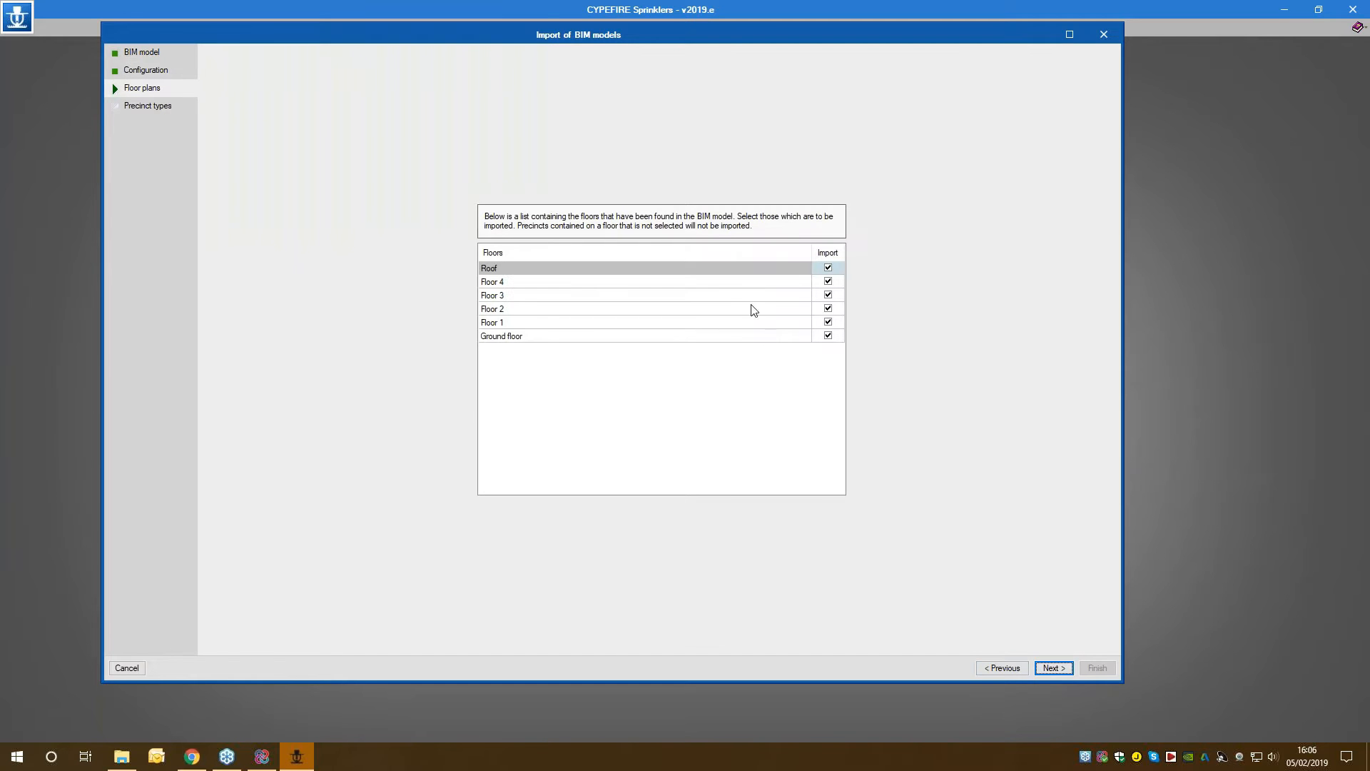
click(1054, 669)
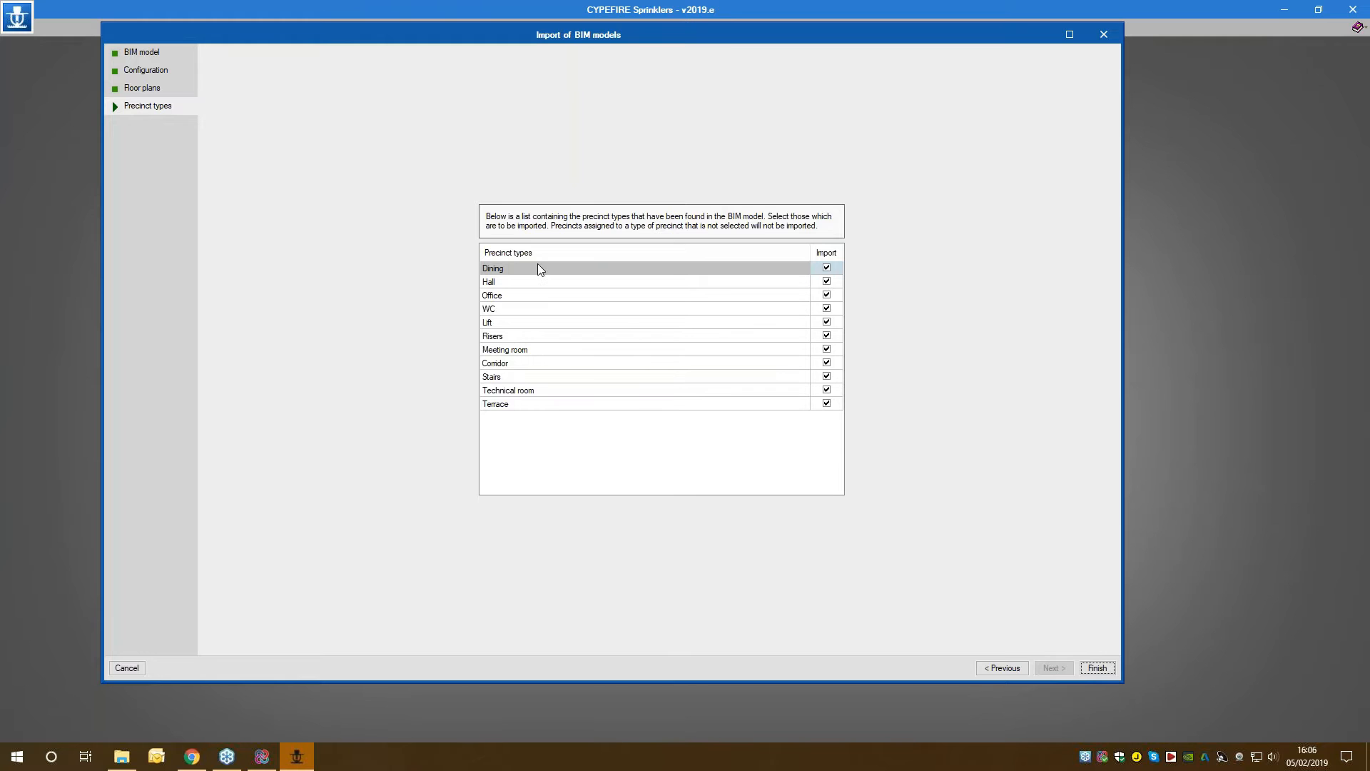
click(1098, 668)
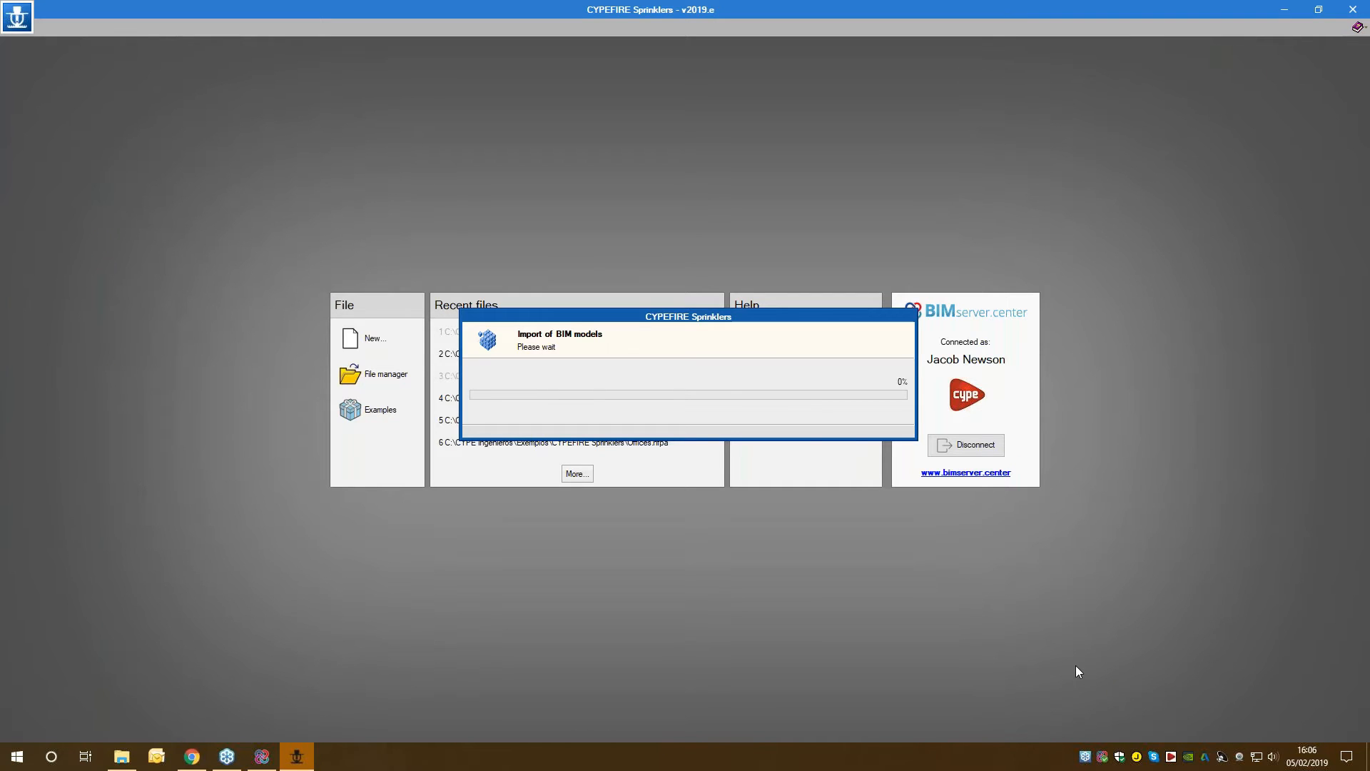
click(697, 498)
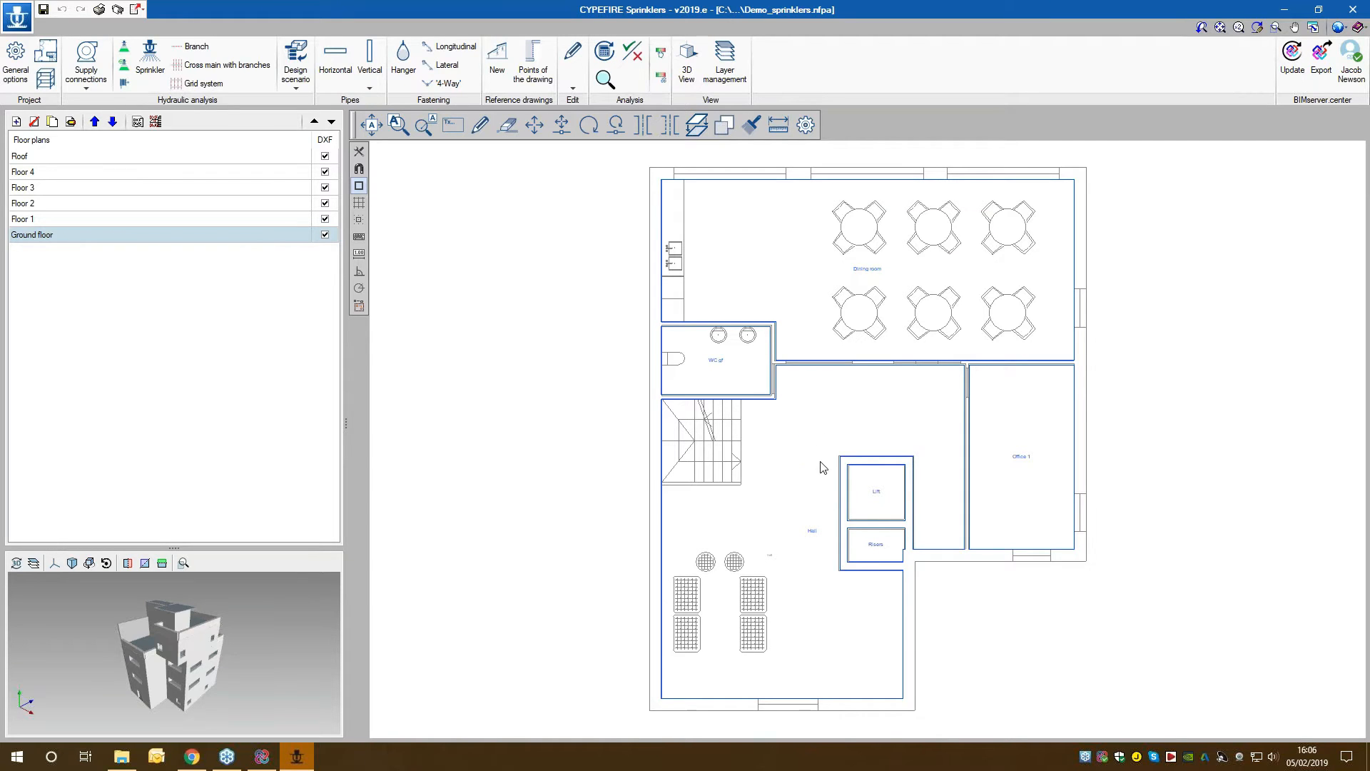
Step: Examine the imported ground floor plan and its room outlines, including the dining room and the hall
scroll(817, 463, down, 1)
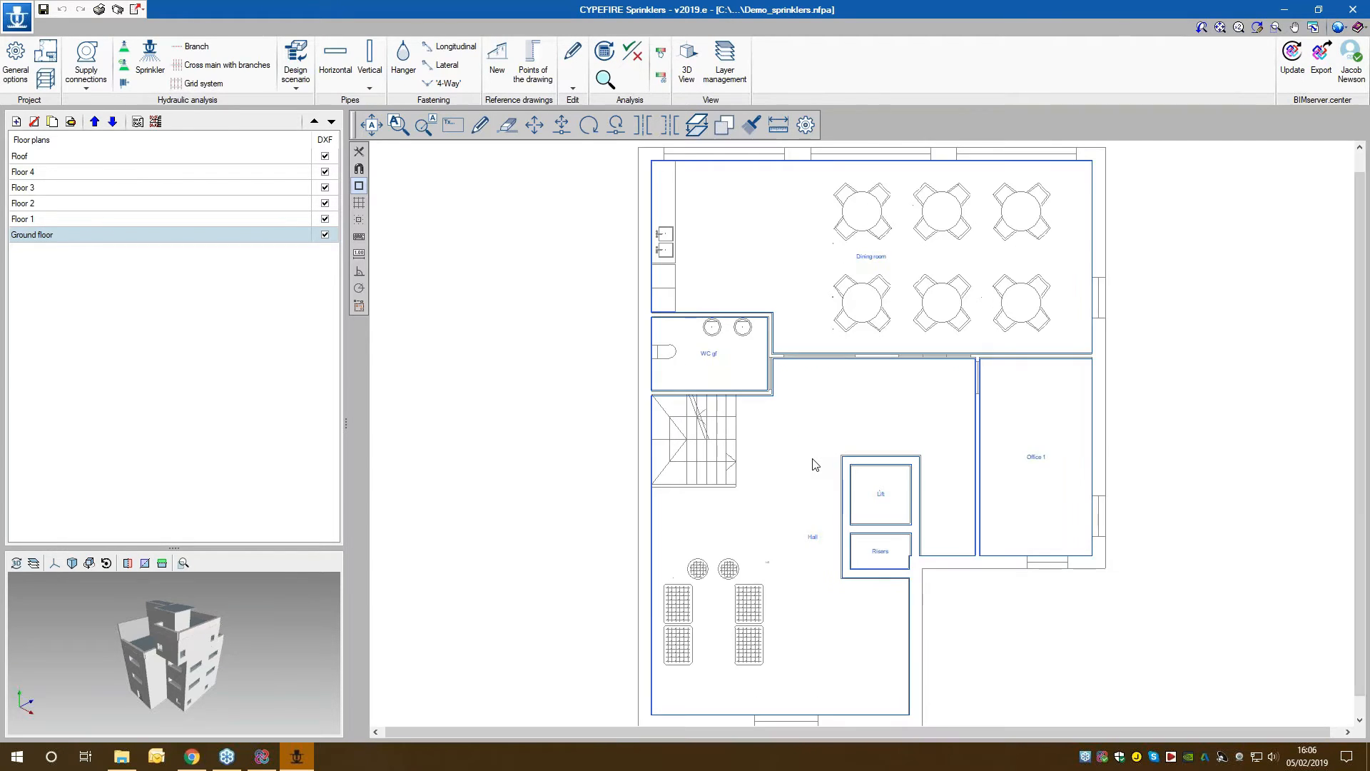
scroll(817, 464, up, 2)
scroll(817, 460, down, 3)
scroll(821, 443, up, 1)
middle_drag(817, 424, 748, 443)
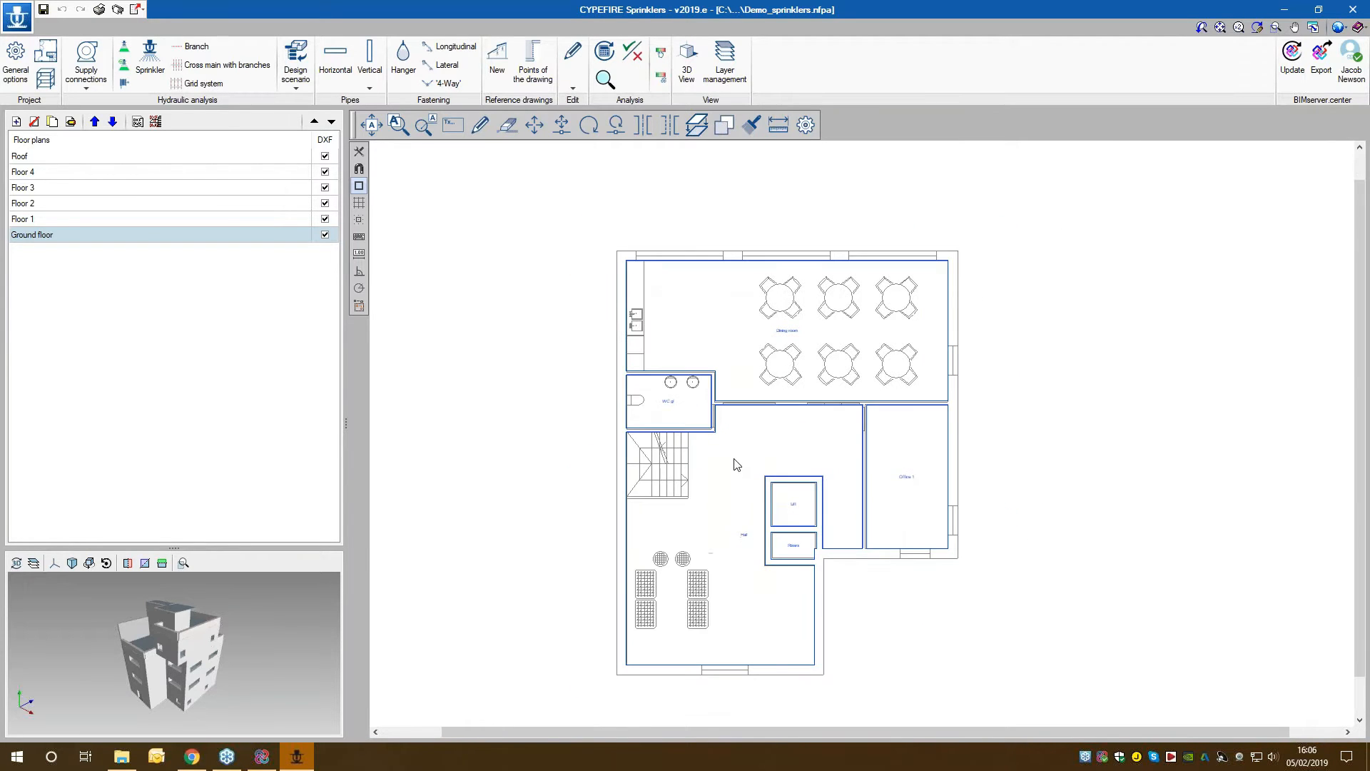
click(785, 342)
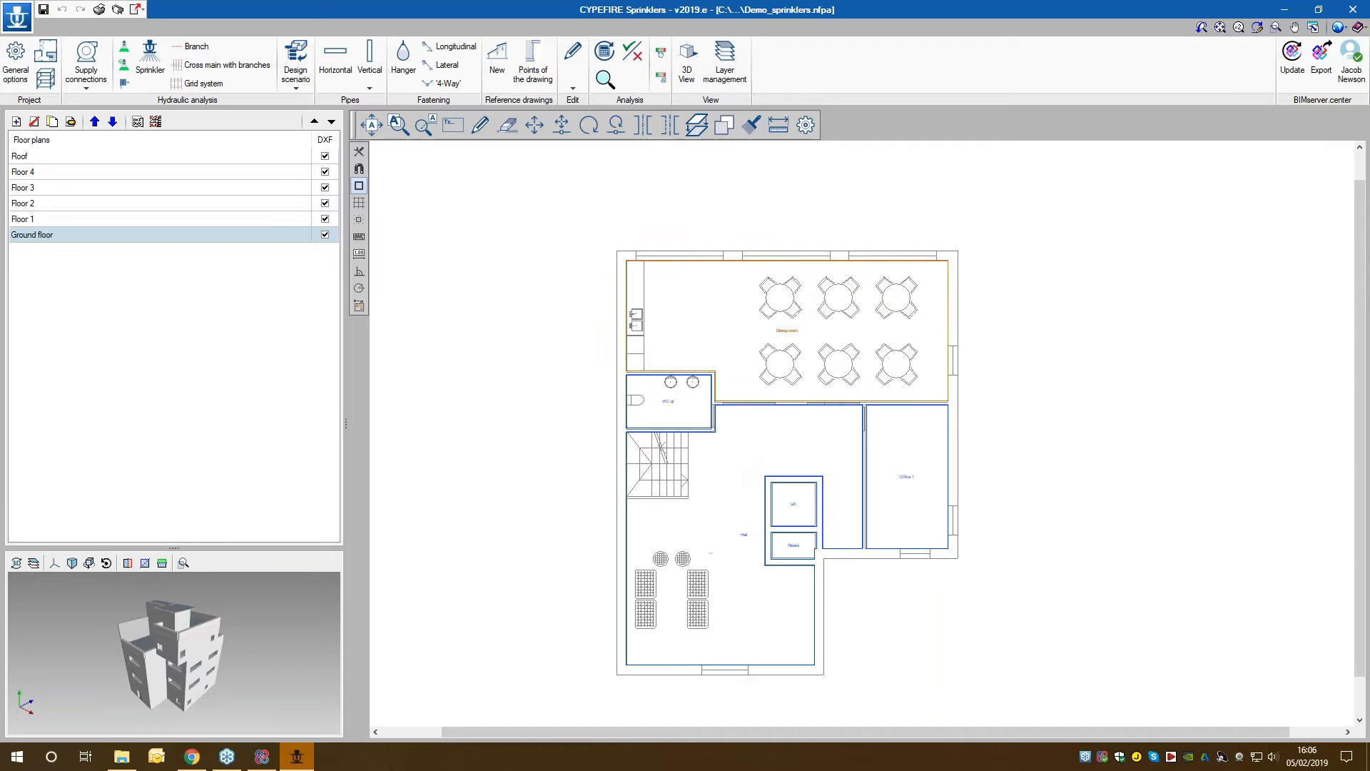
click(807, 435)
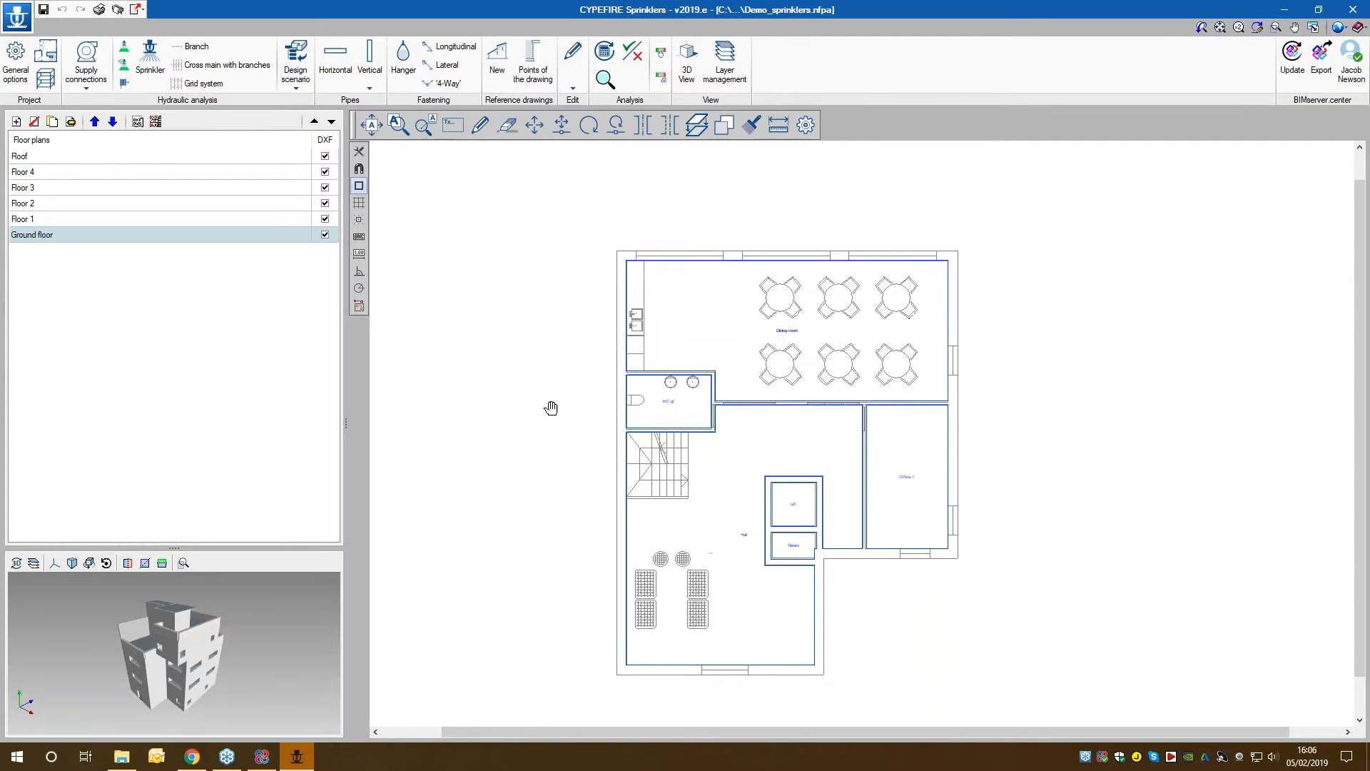
middle_drag(544, 409, 555, 404)
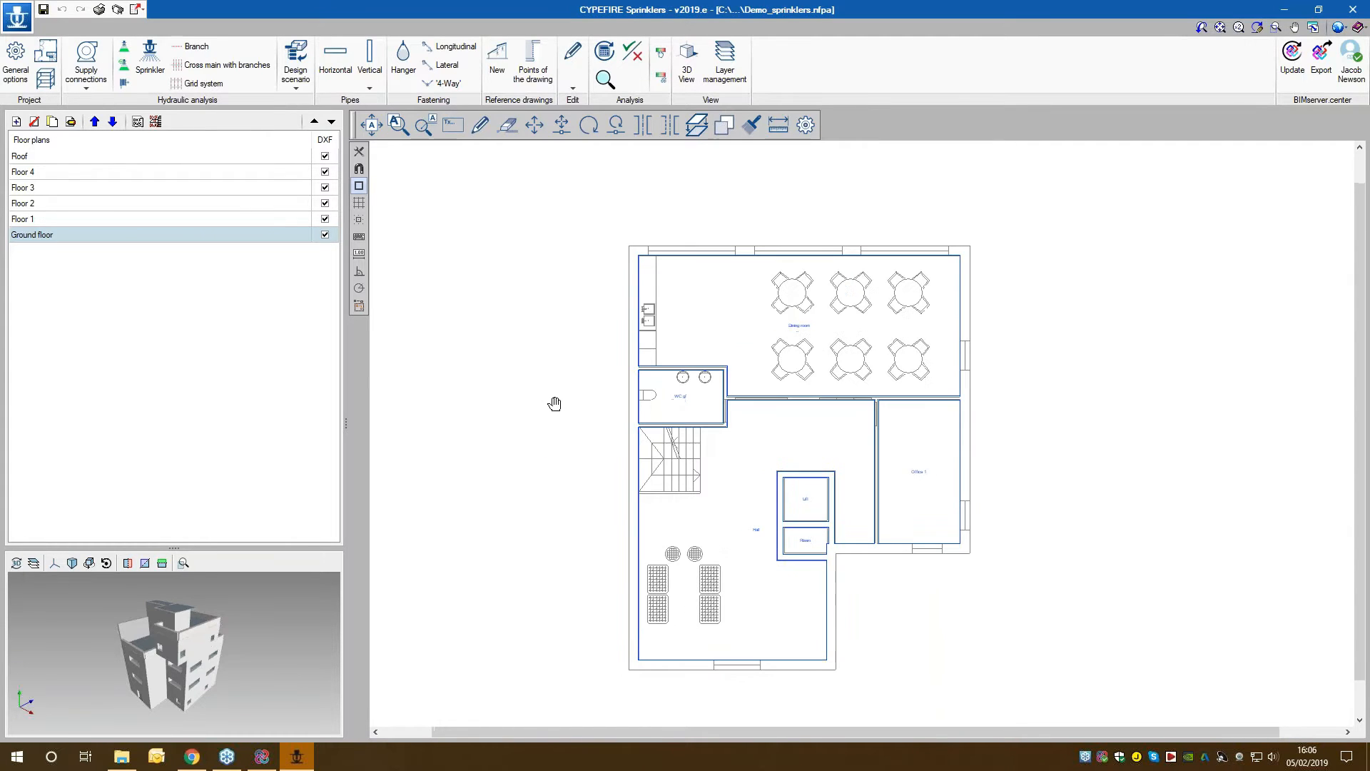
Step: Look through the imported floor plans one after another from Roof down to Ground floor
click(49, 157)
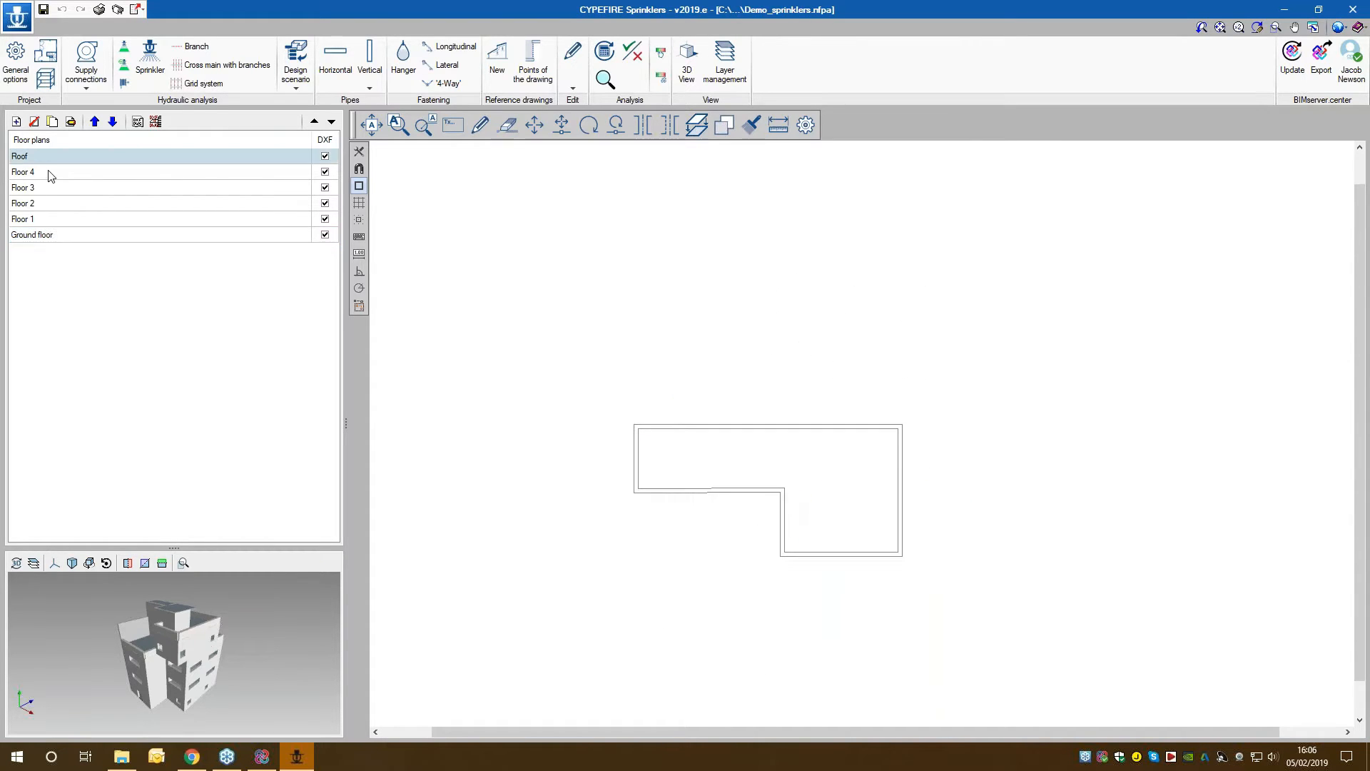
click(50, 172)
click(50, 187)
click(52, 203)
click(54, 218)
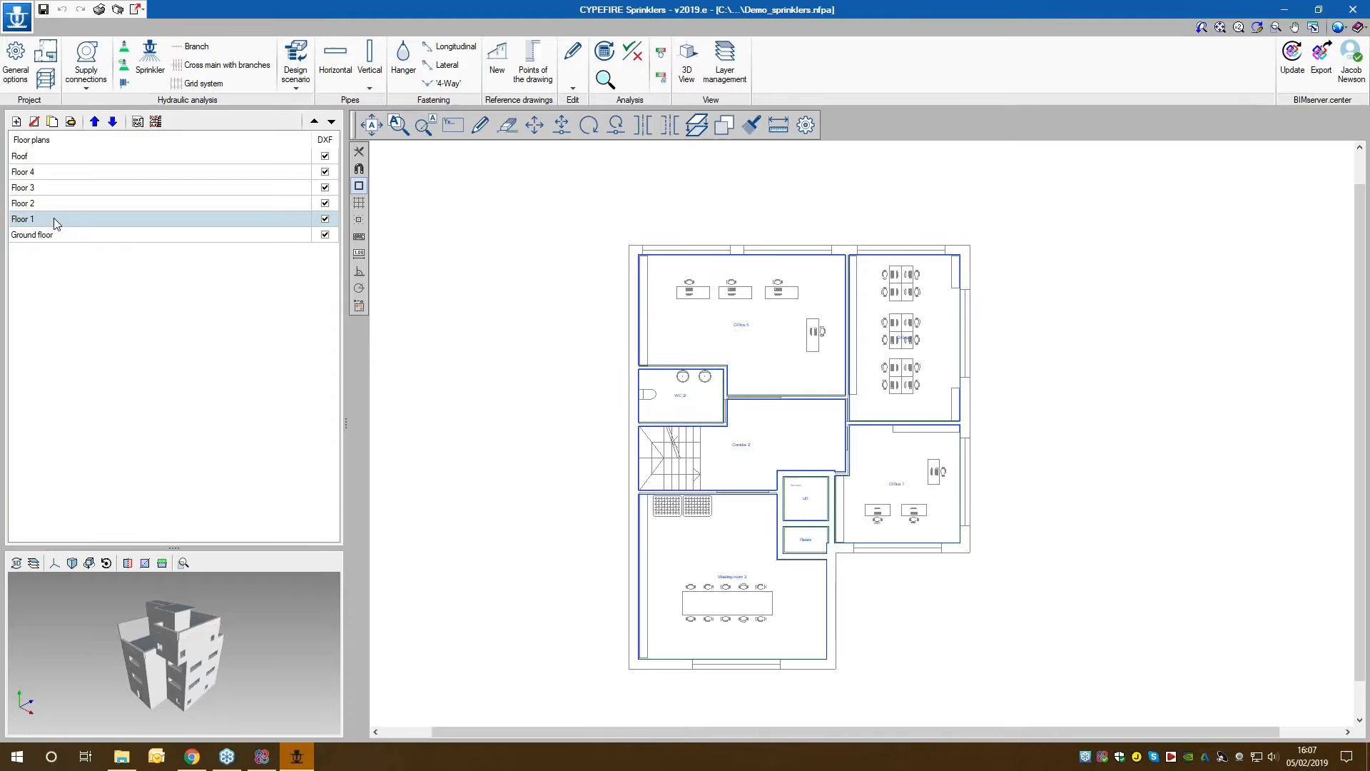
click(54, 235)
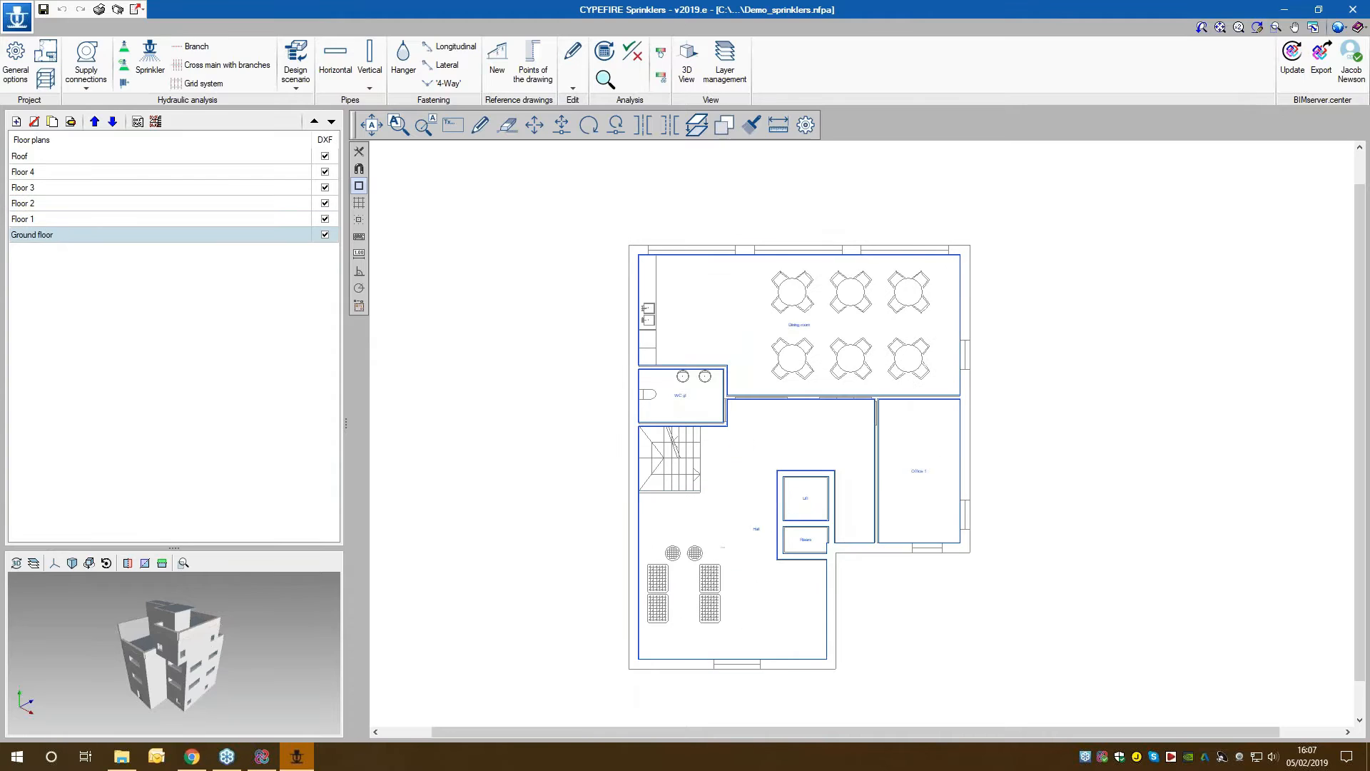
Step: Check the Ground floor's reference and sprinkler installation height, and hide that floor's DXF background
click(325, 236)
click(70, 123)
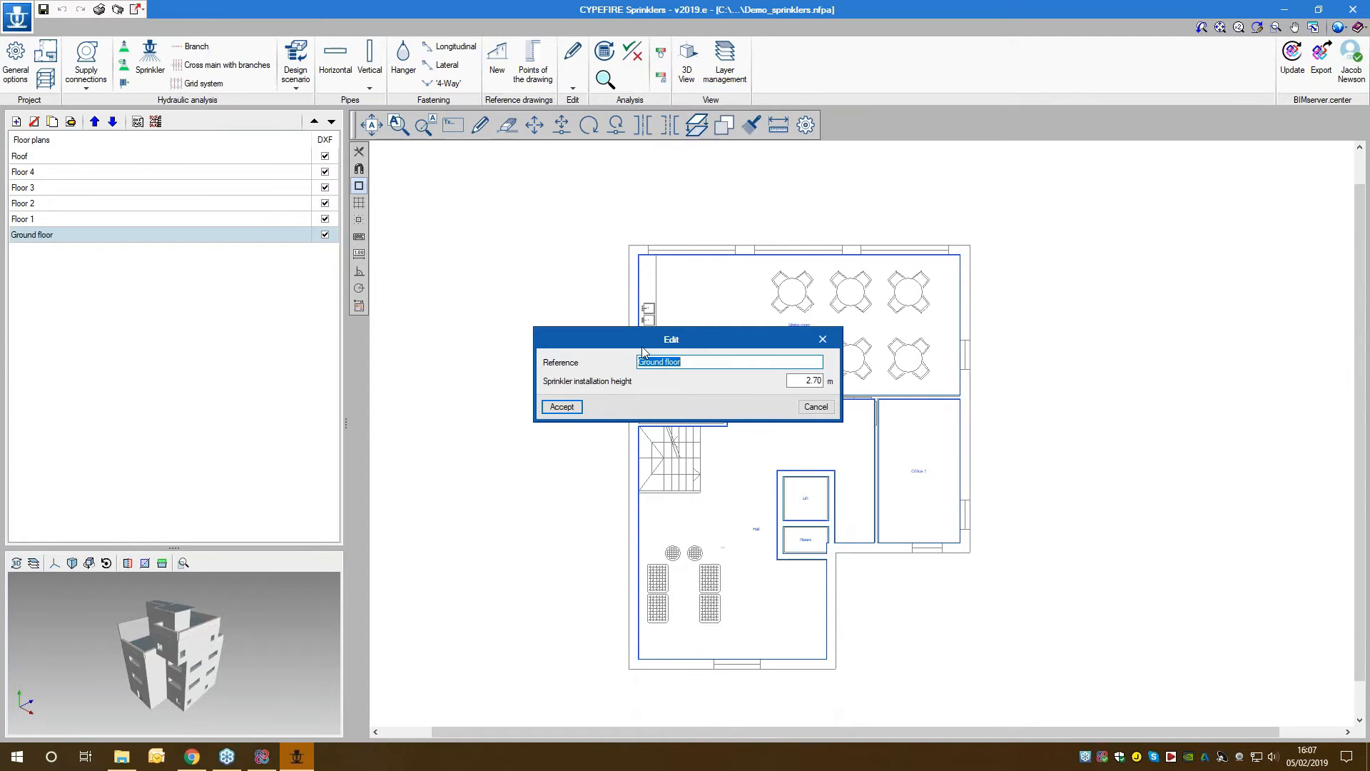
drag(640, 347, 466, 263)
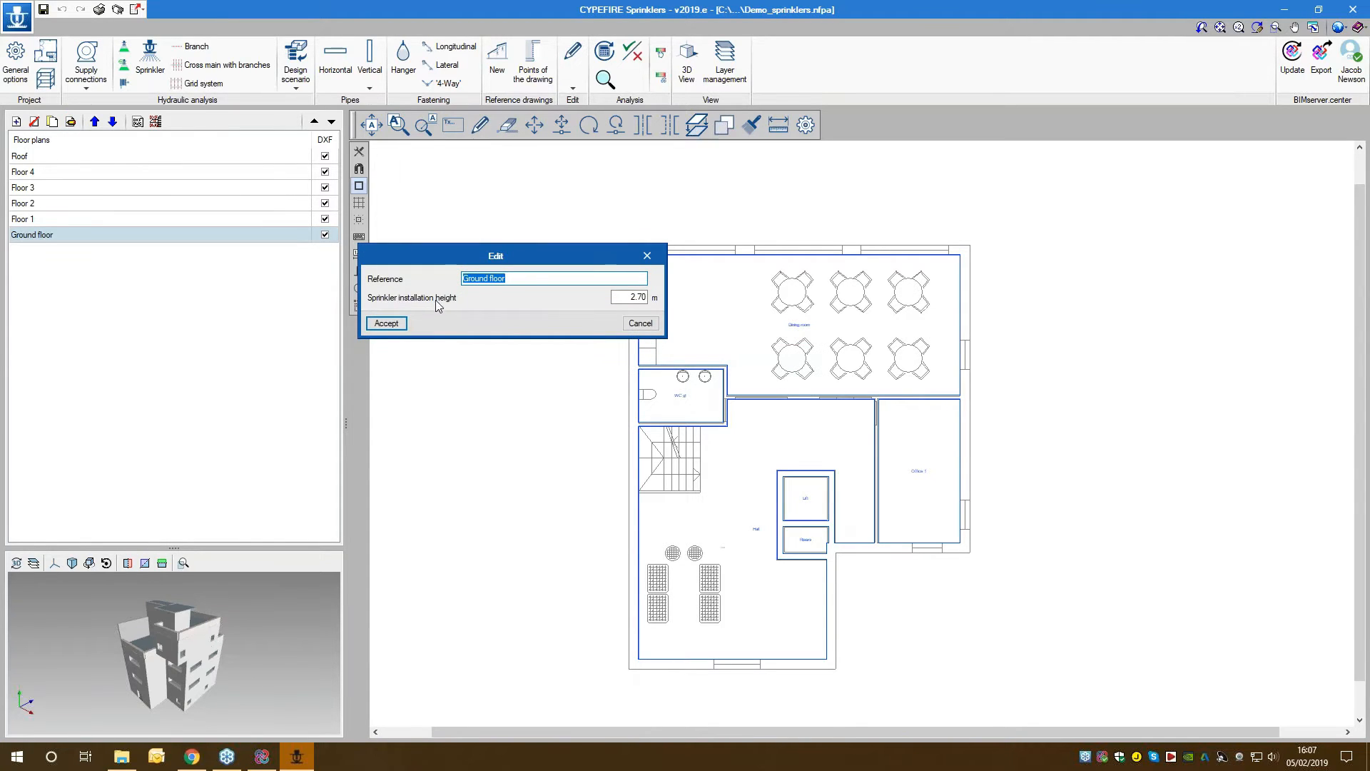
drag(499, 258, 465, 255)
click(577, 293)
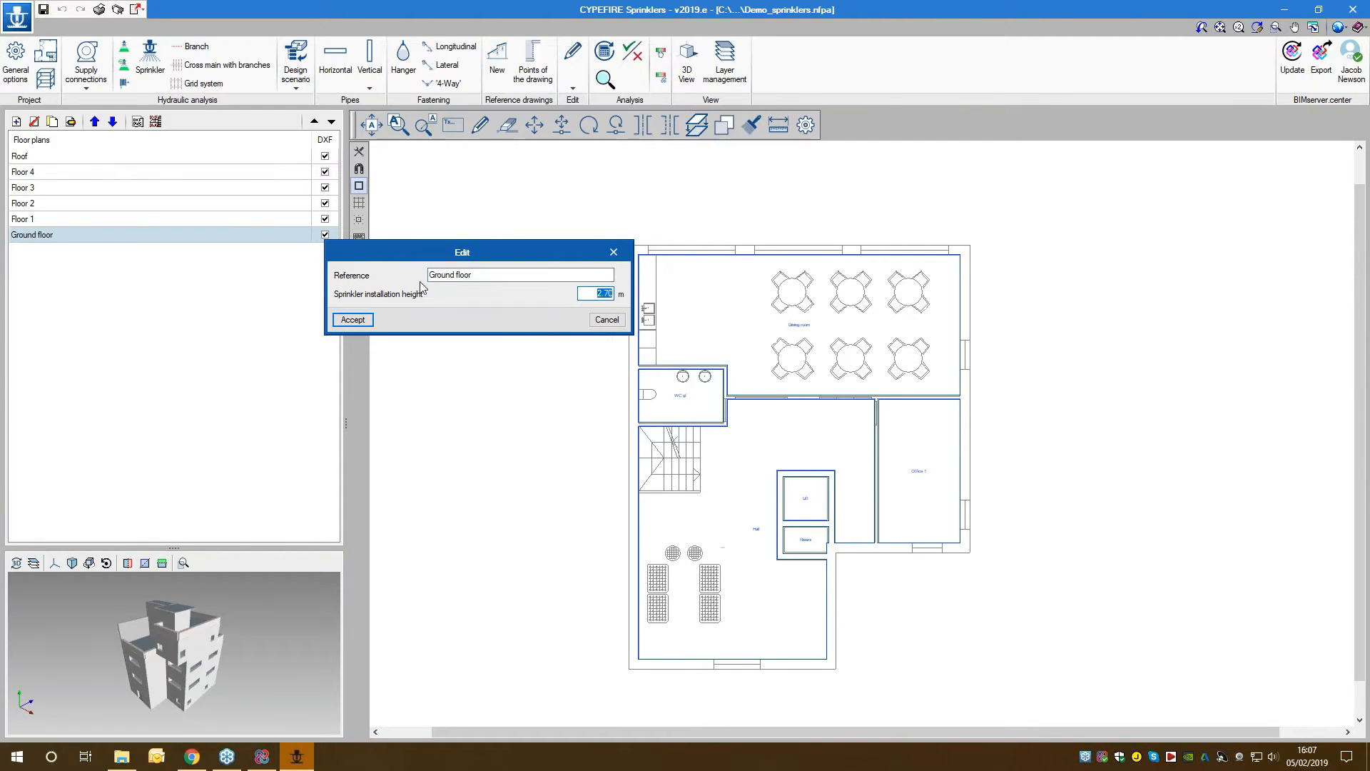
click(352, 319)
click(325, 235)
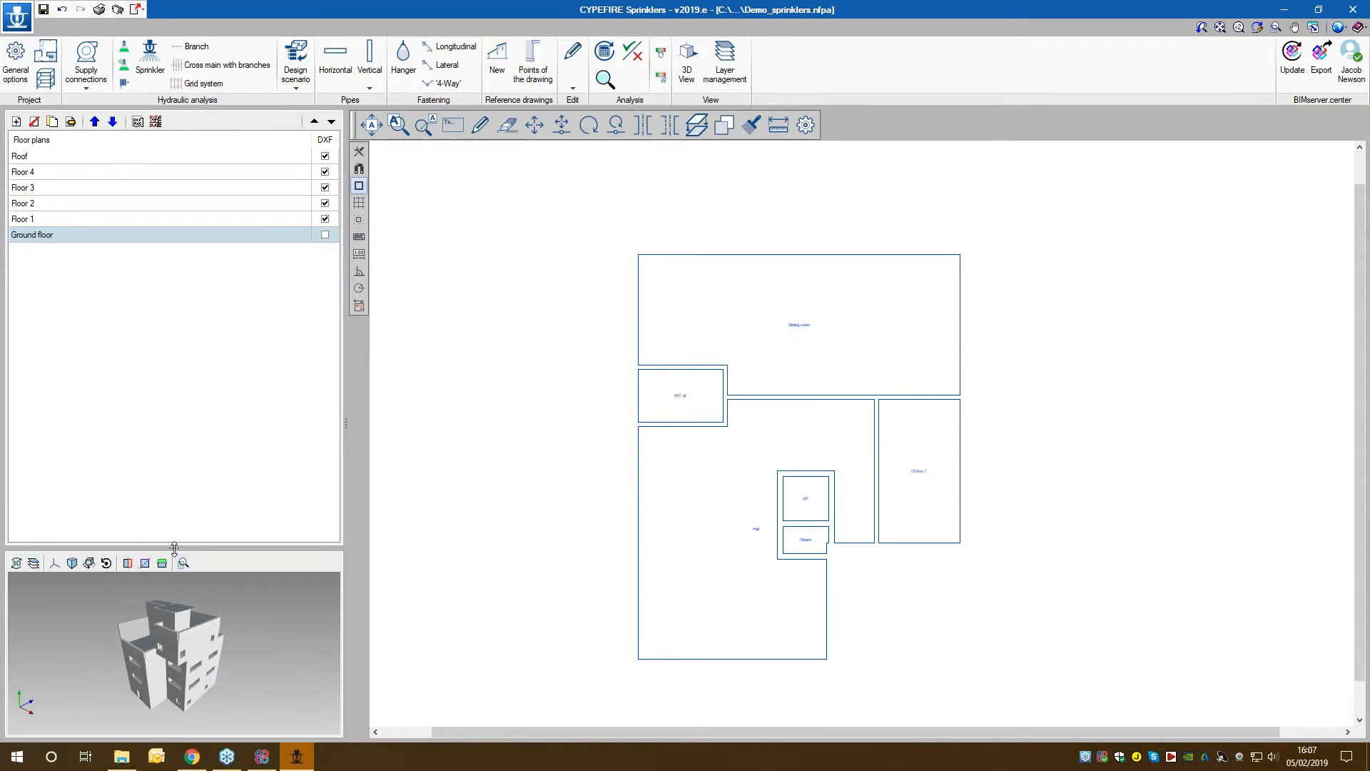
Step: Enlarge the 3D view of the building and inspect the model from another angle
drag(174, 548, 174, 474)
mouse_move(110, 655)
mouse_down()
mouse_move(207, 650)
mouse_move(118, 638)
mouse_up()
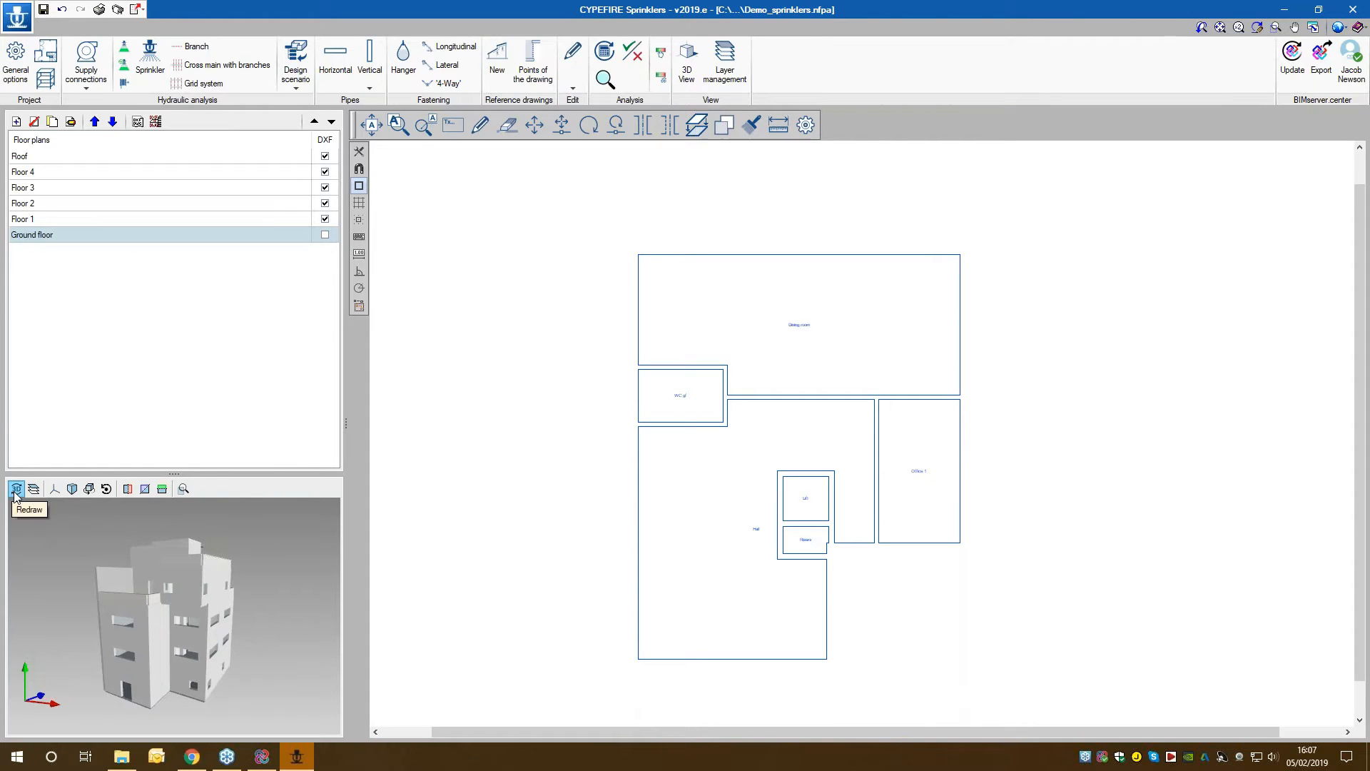
drag(261, 664, 190, 628)
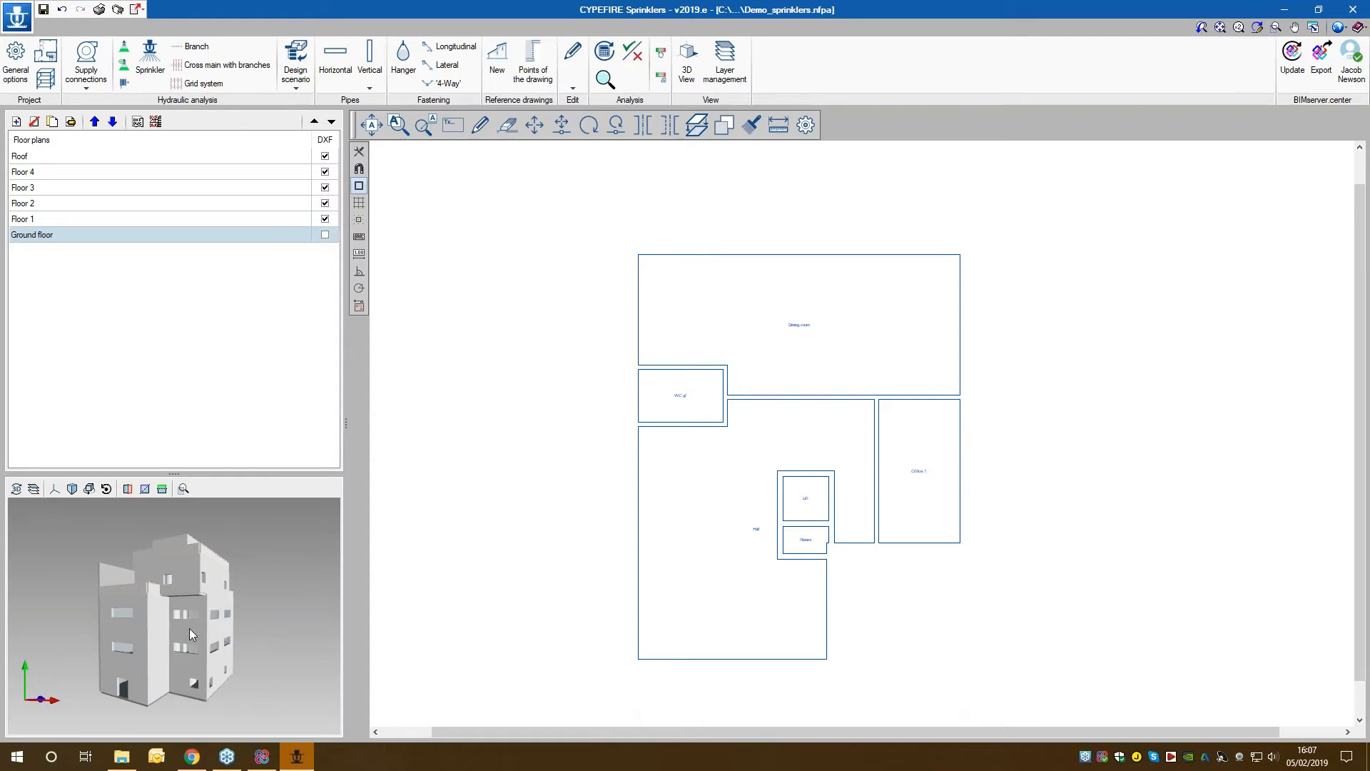
Step: Hide Roof, Floor 4, Floor 3 and Floor 2 in the 3D view
click(35, 490)
click(800, 254)
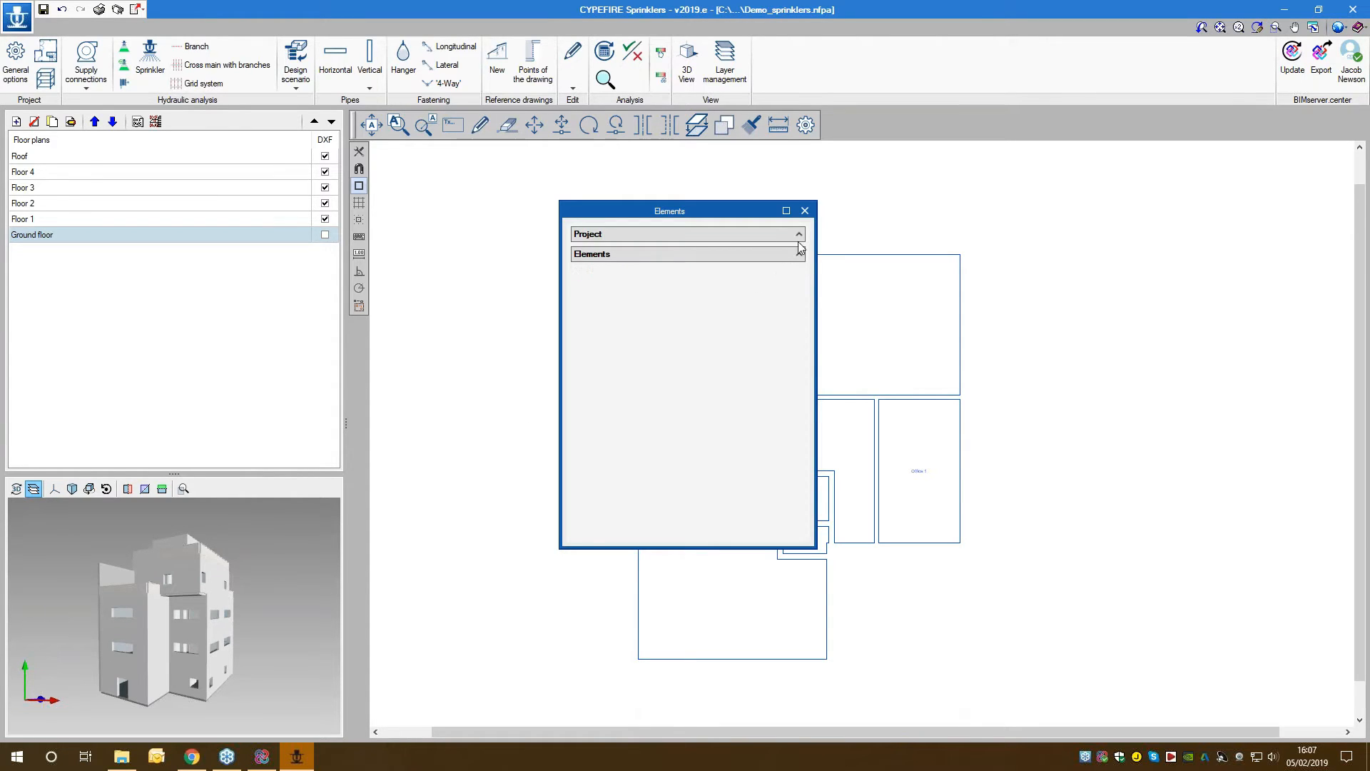
click(799, 242)
click(781, 264)
click(782, 279)
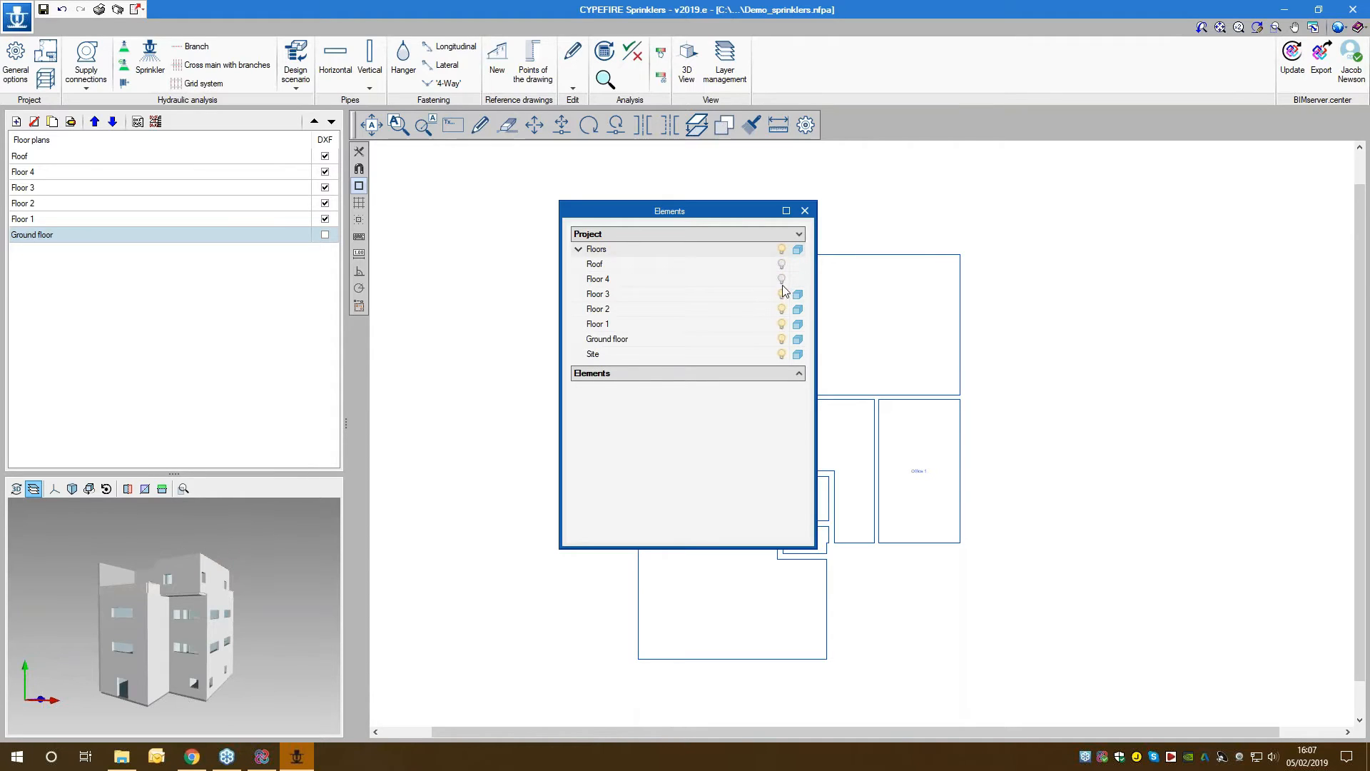
click(782, 294)
click(782, 309)
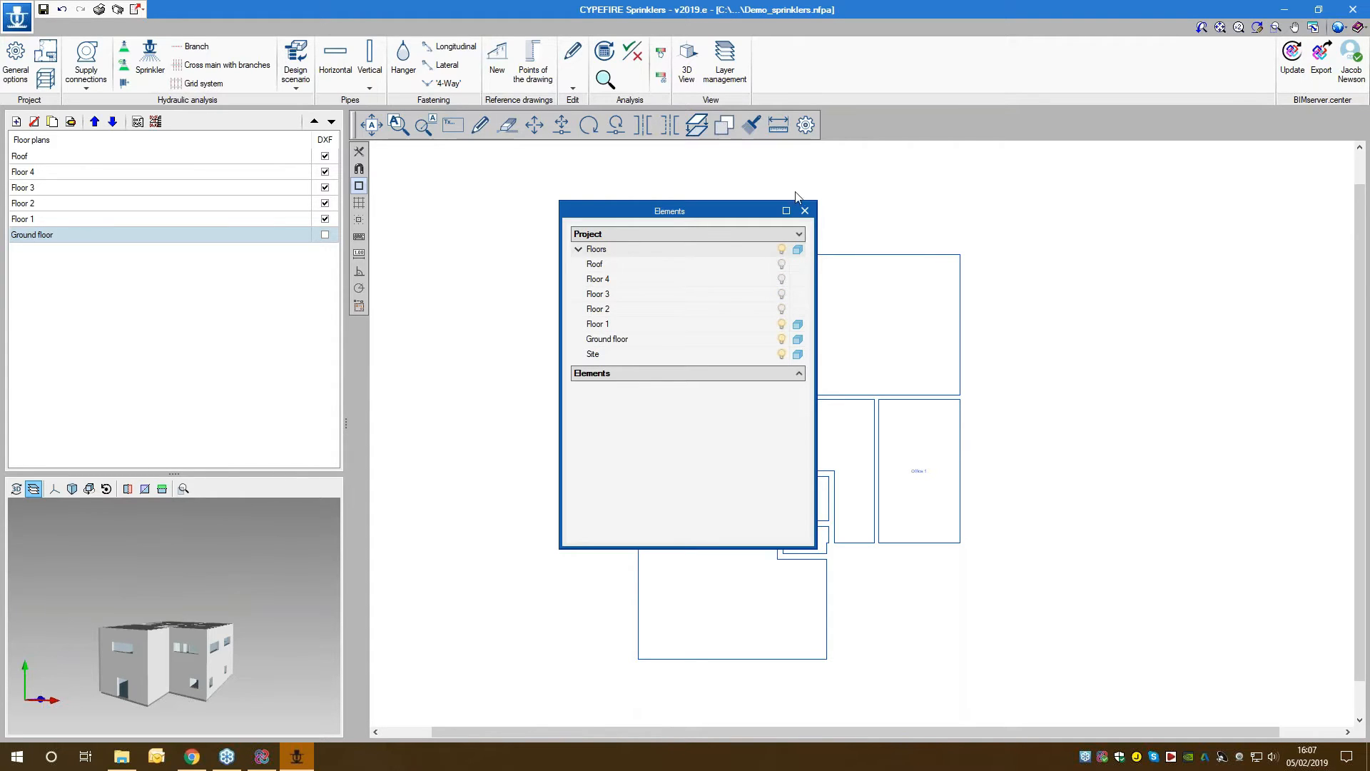
Step: Show Roof, Floor 4, Floor 3 and Floor 2 in the 3D view again and close the element list
click(782, 294)
click(782, 309)
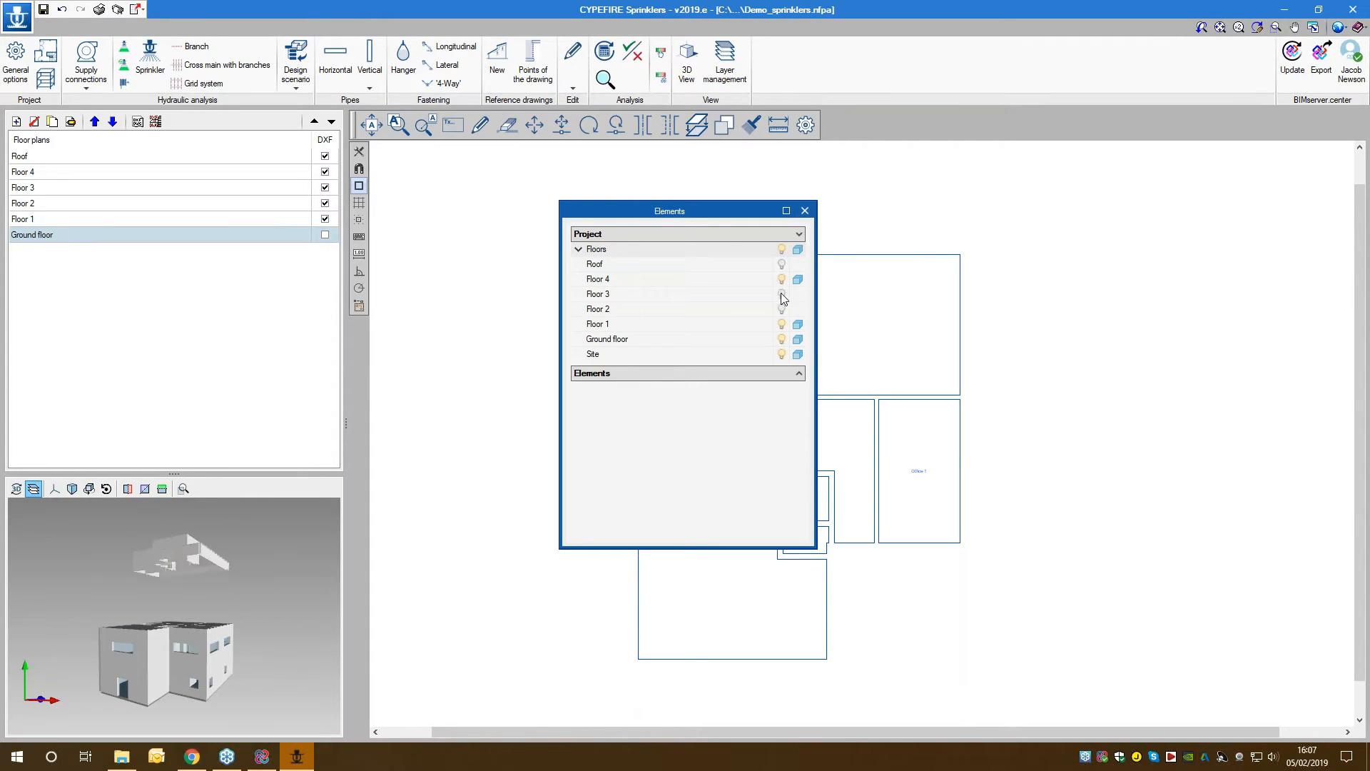
click(781, 264)
click(804, 211)
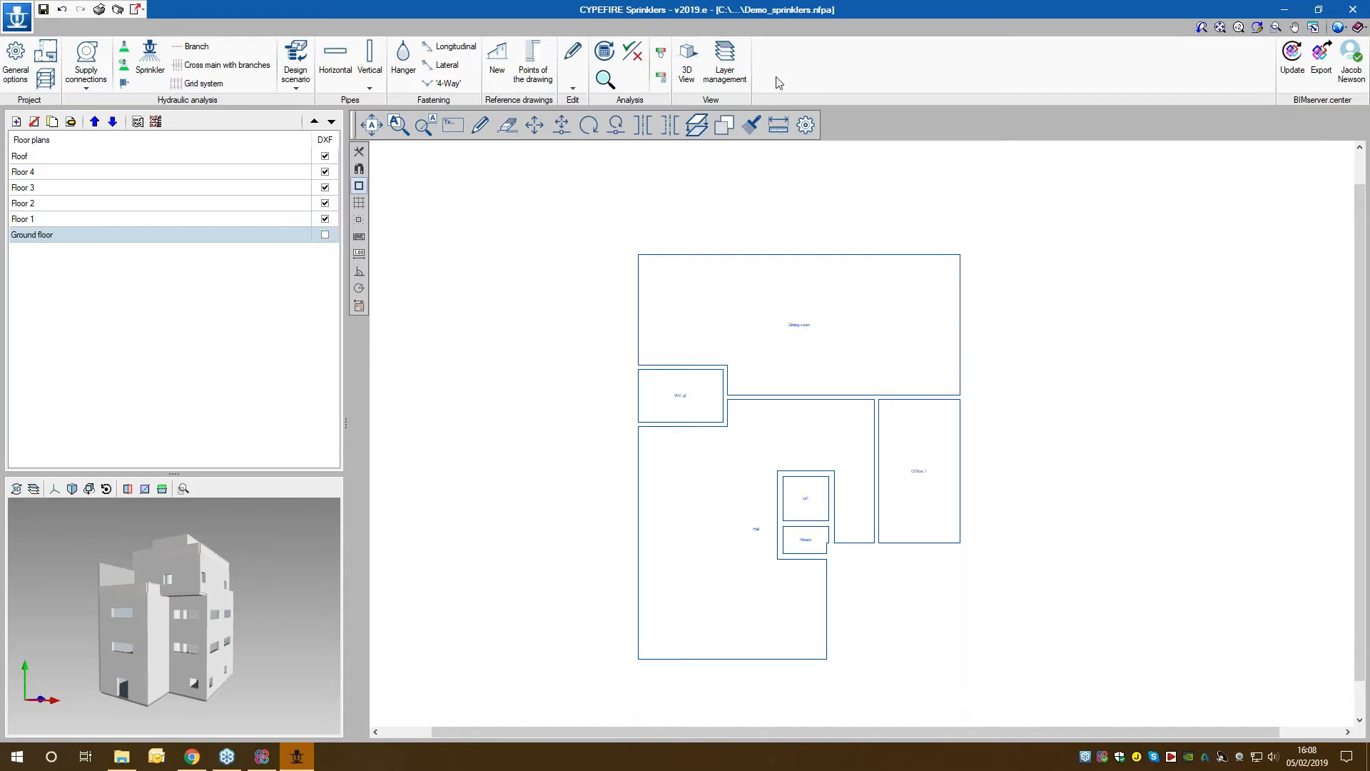
Step: Open the project's general data and choose Hazen-Williams as the calculation equation
middle_drag(538, 314, 465, 299)
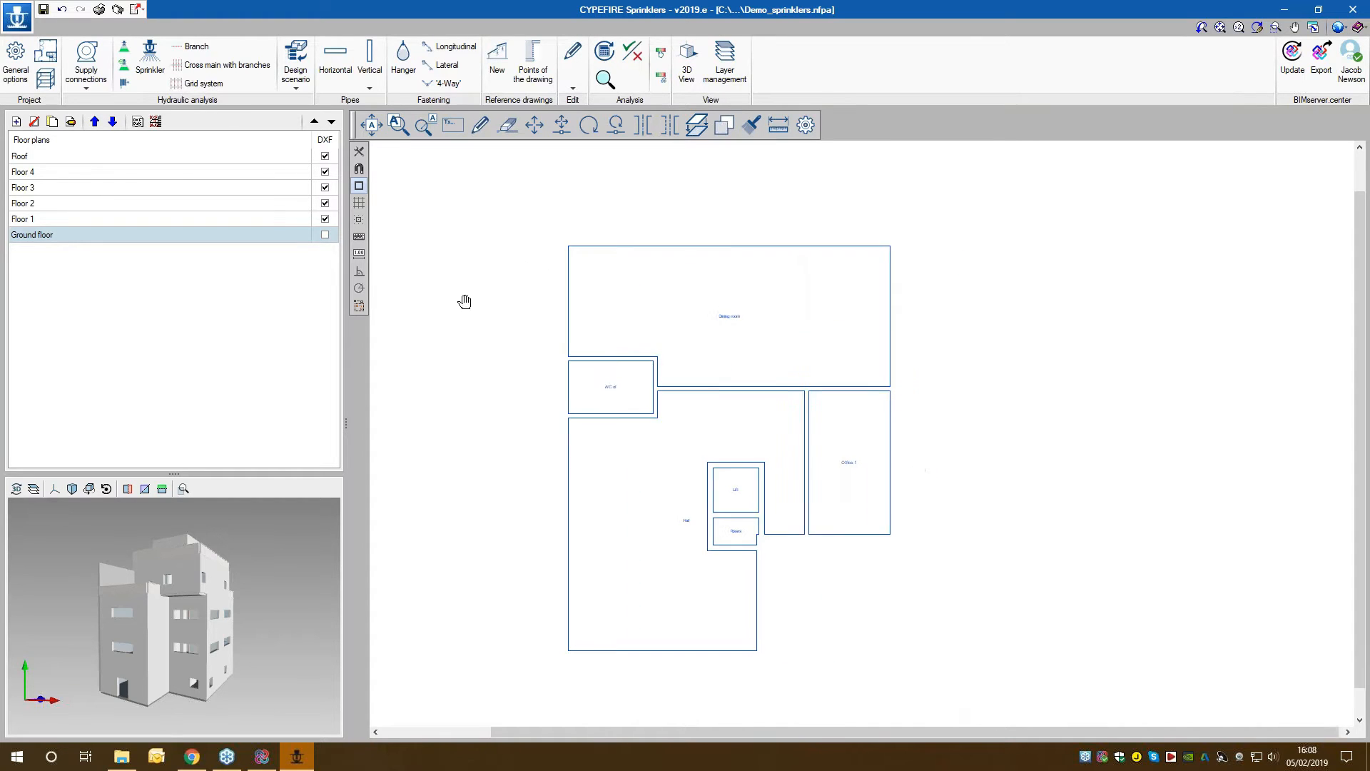
scroll(478, 302, down, 1)
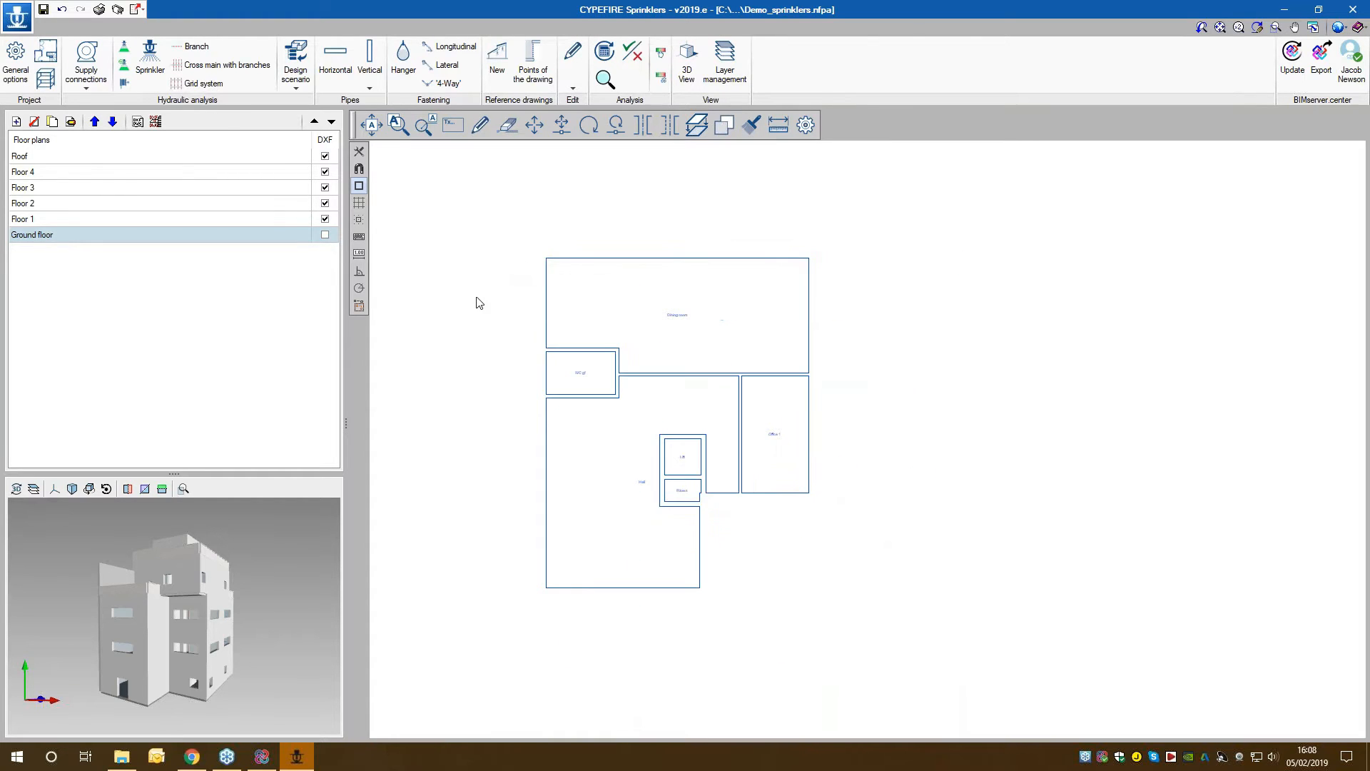
click(15, 63)
drag(653, 244, 942, 241)
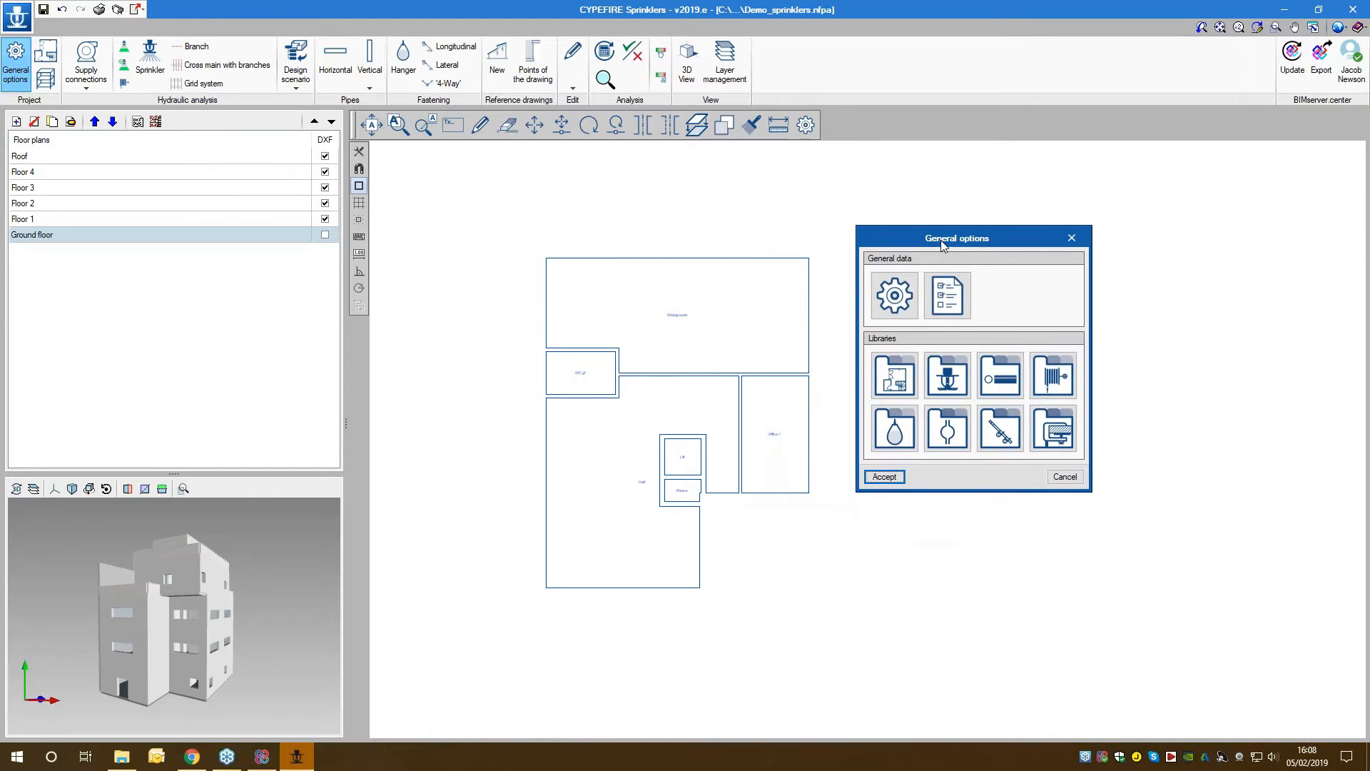
click(914, 295)
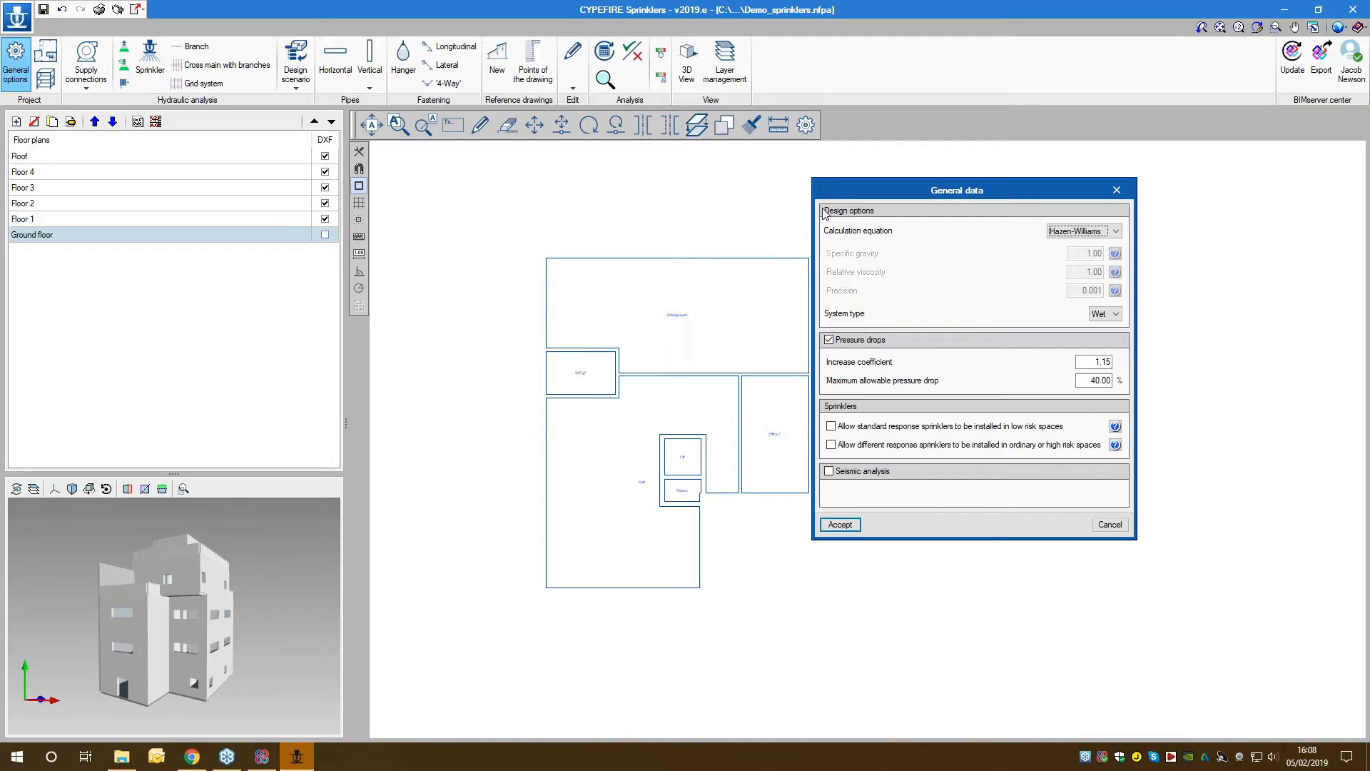
click(1084, 233)
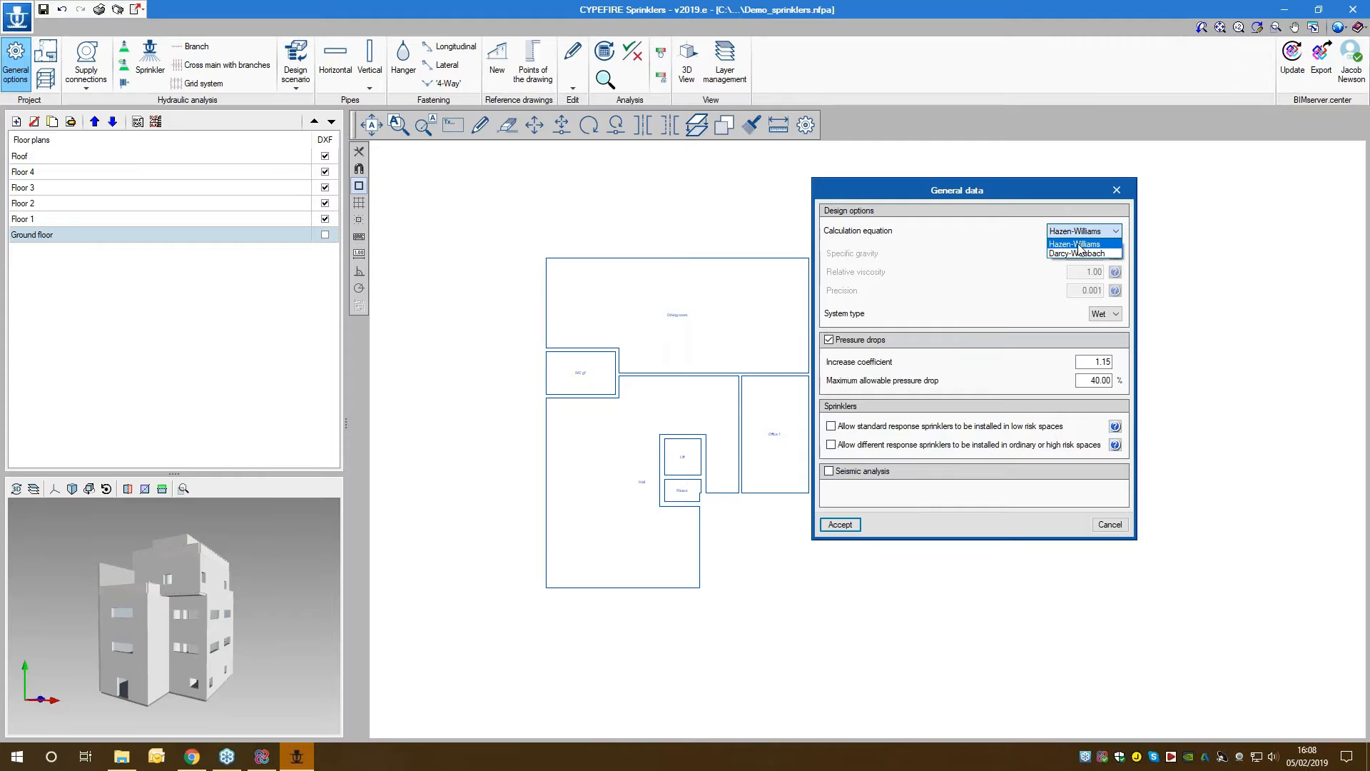
click(1084, 244)
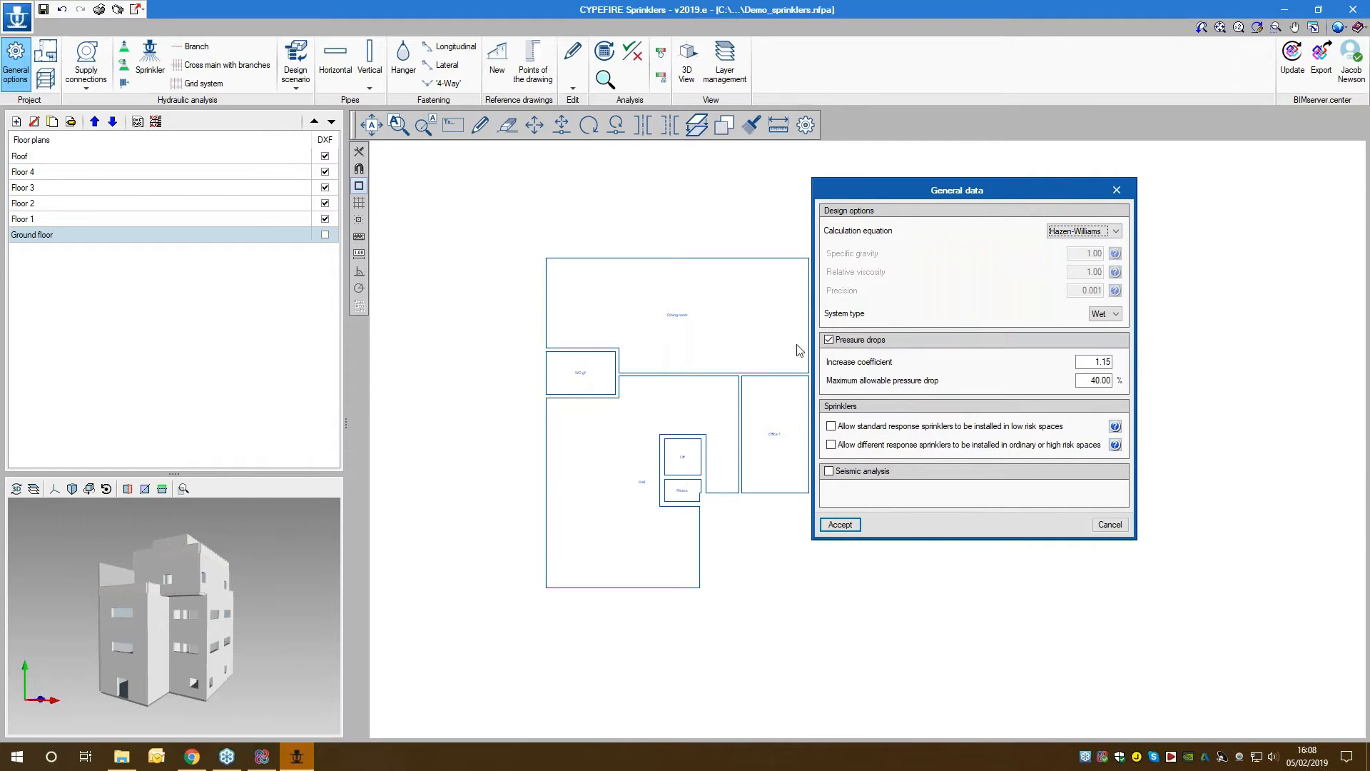
Step: Accept the general data with pressure drops enabled and seismic analysis disabled
click(829, 340)
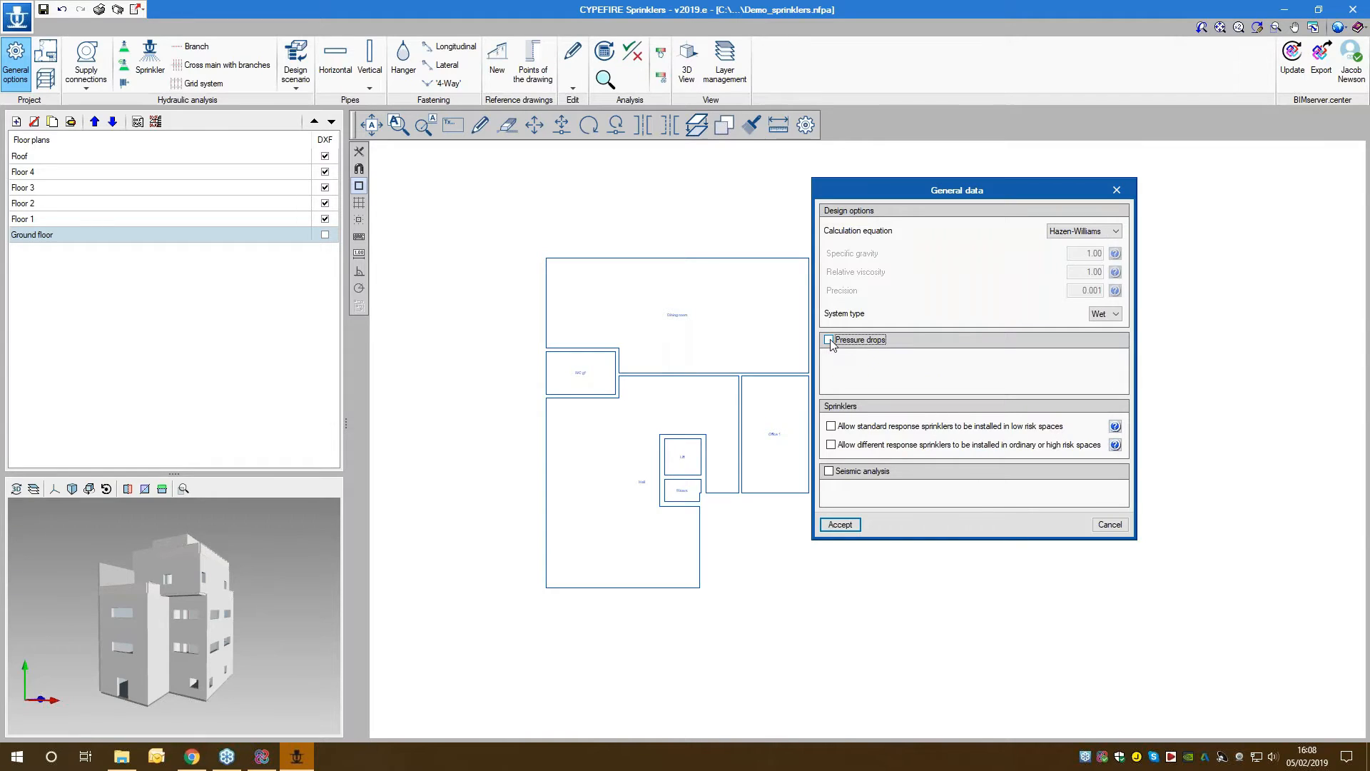
click(829, 341)
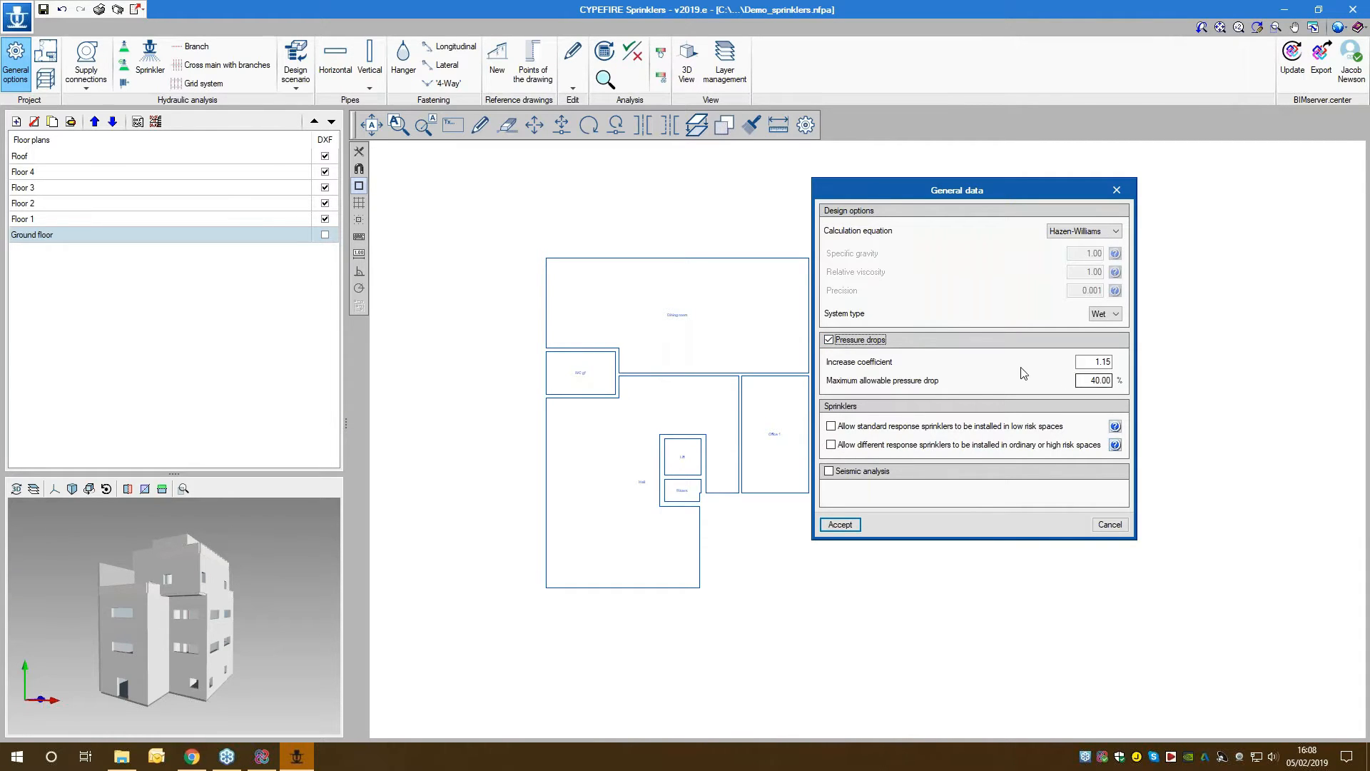
click(829, 472)
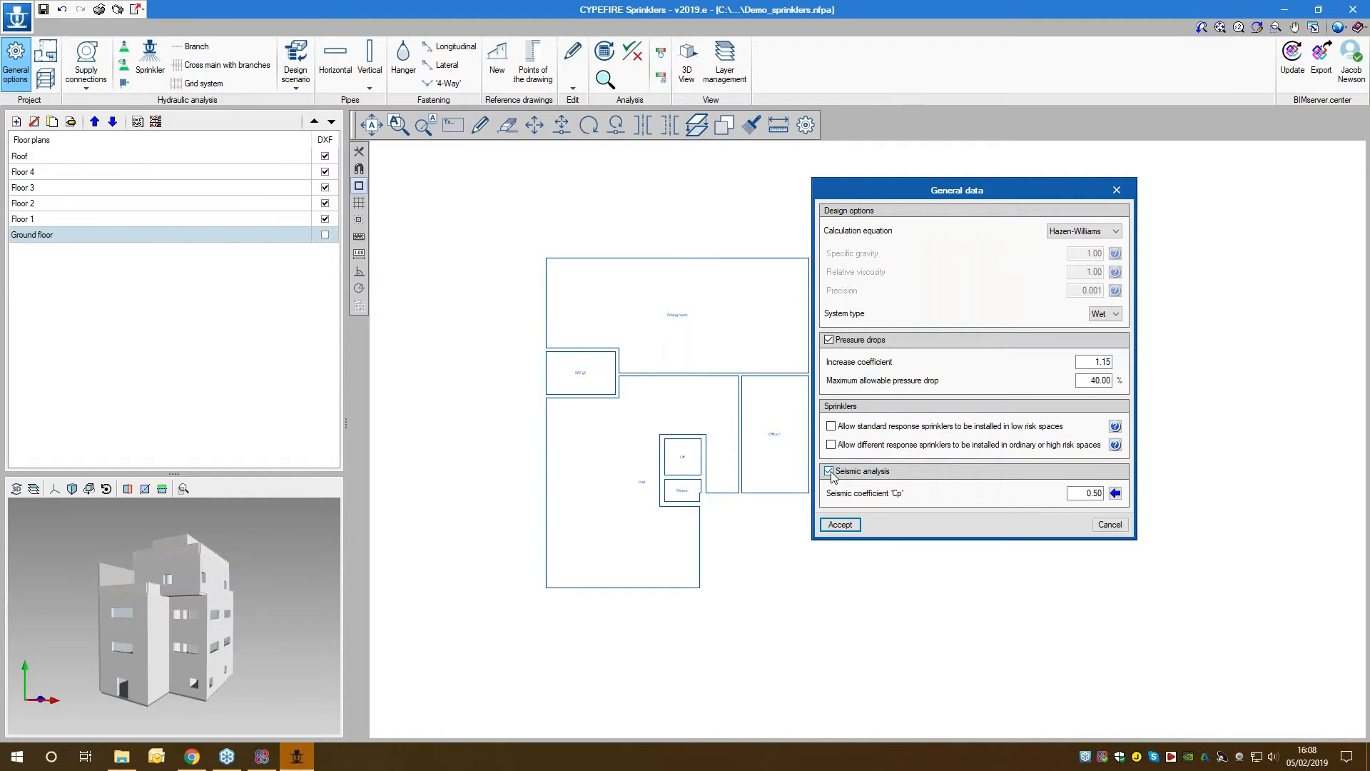
click(829, 472)
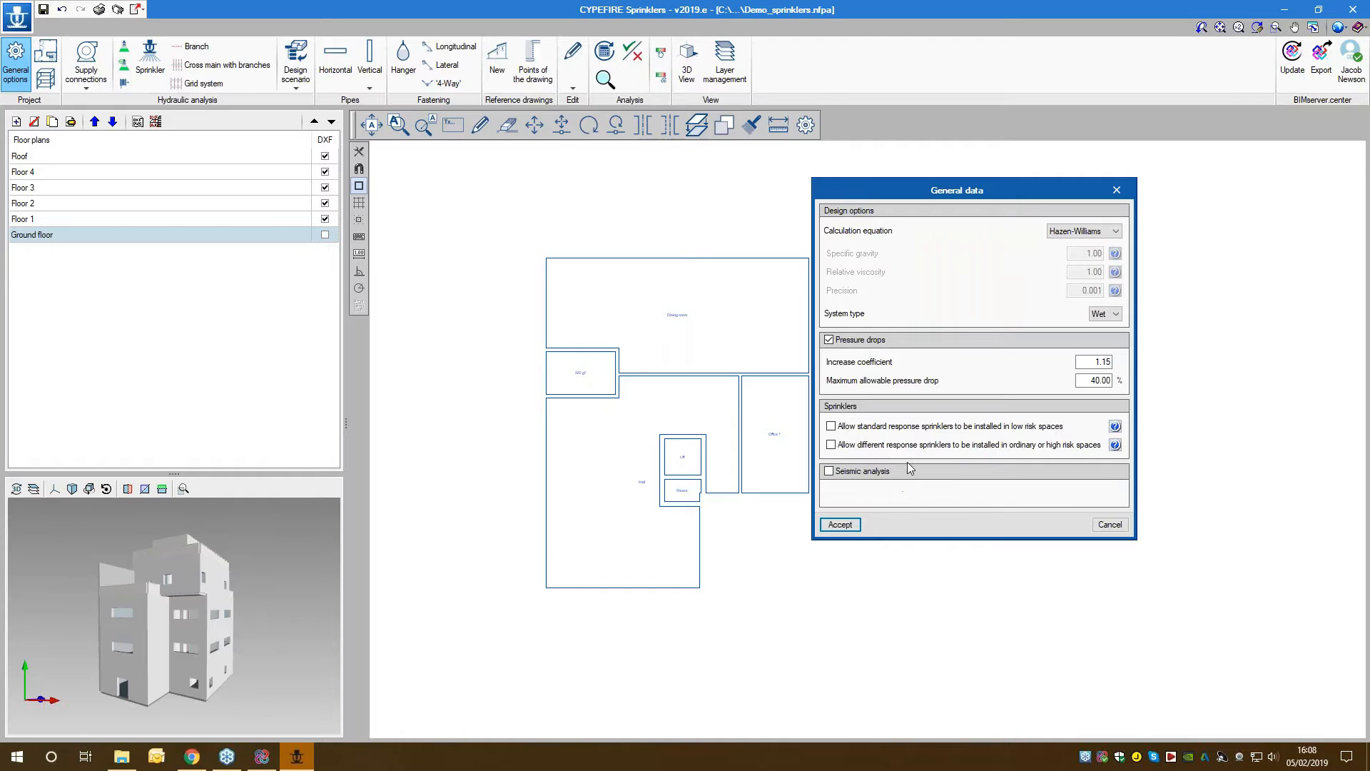
click(840, 525)
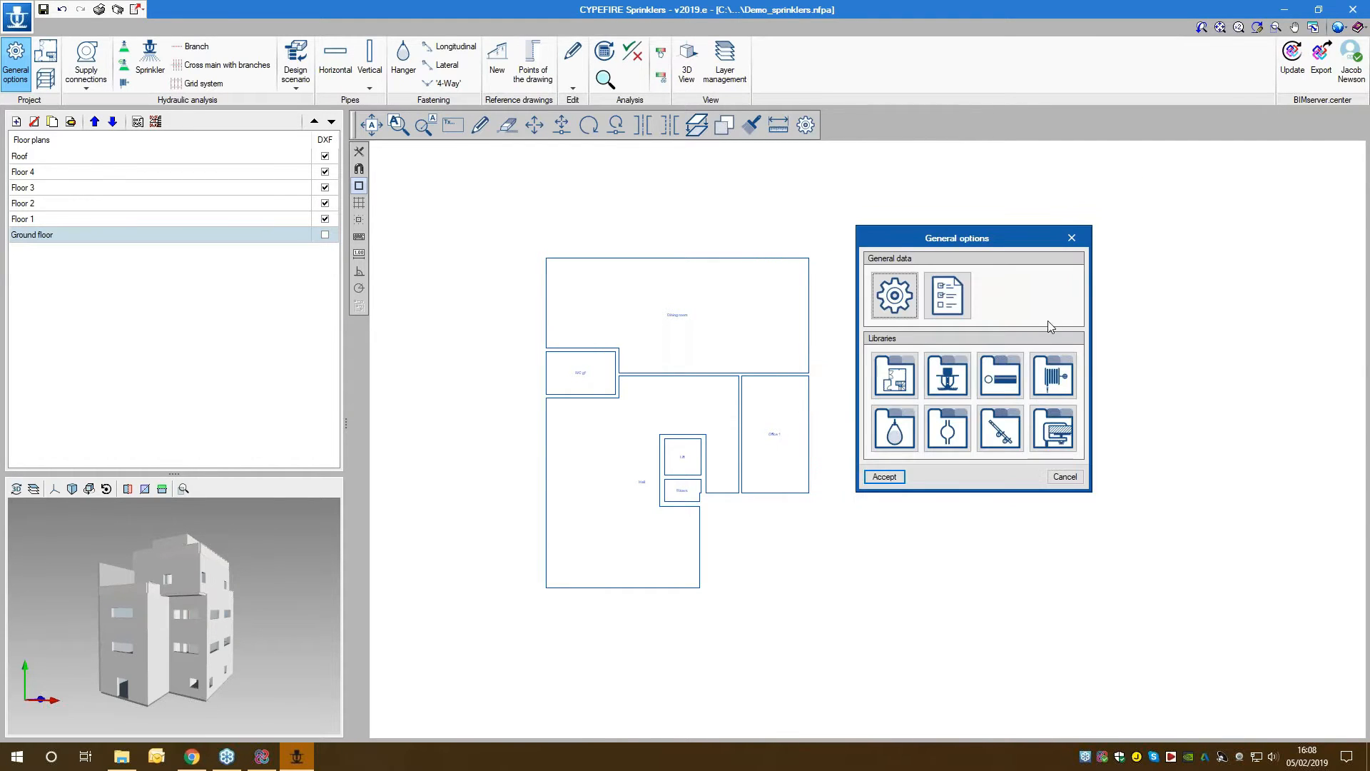
Step: Open the project data form and accept it with its text fields left blank
click(958, 305)
drag(981, 230, 635, 219)
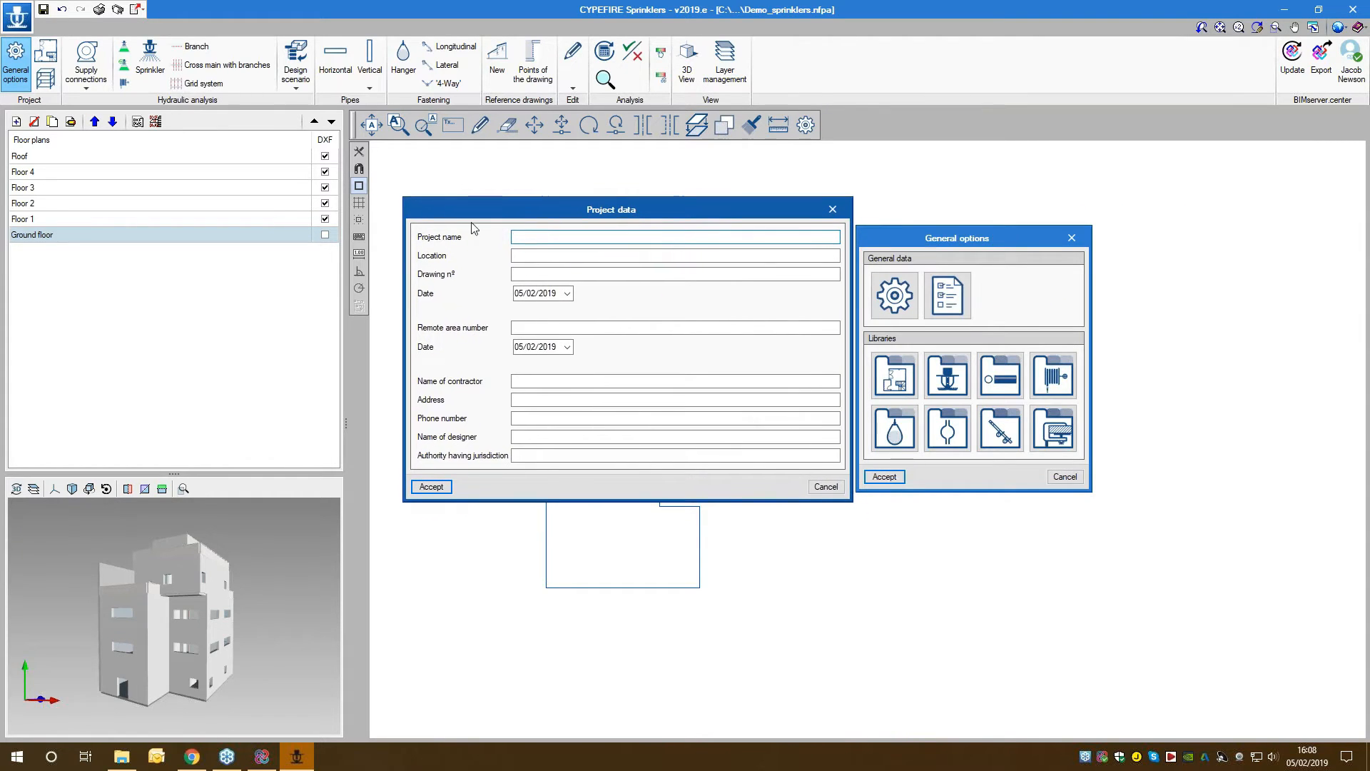
click(431, 487)
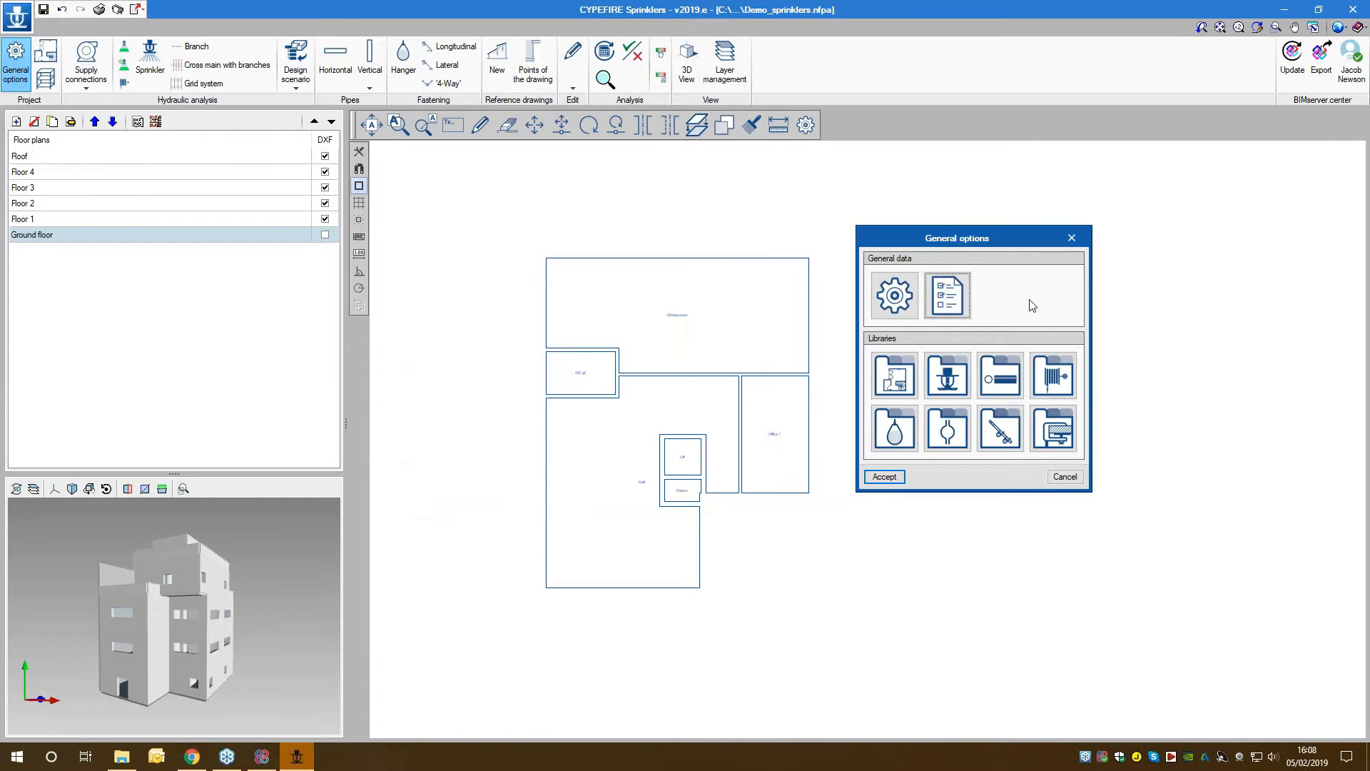
drag(982, 237, 984, 195)
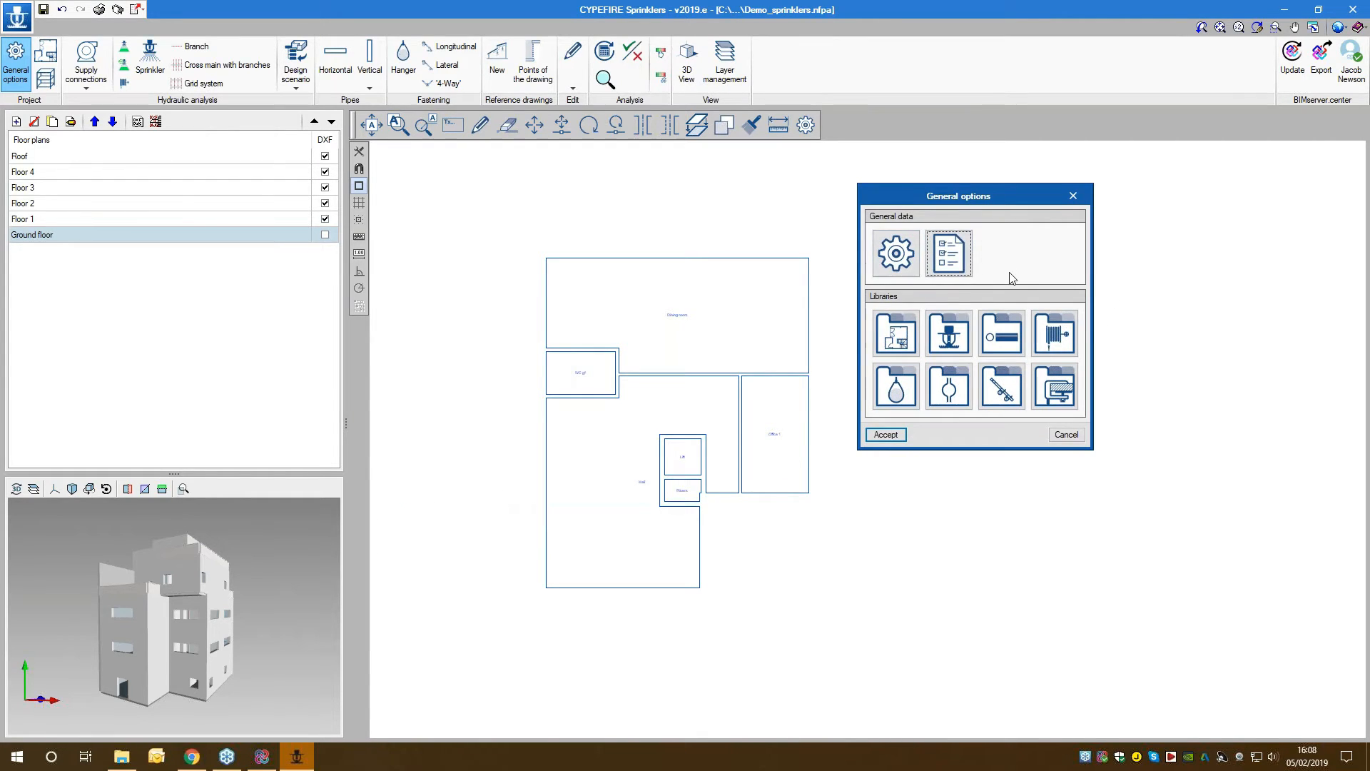
Step: Open the space types library and look through the list of space types from the imported model
click(902, 331)
drag(954, 195, 684, 197)
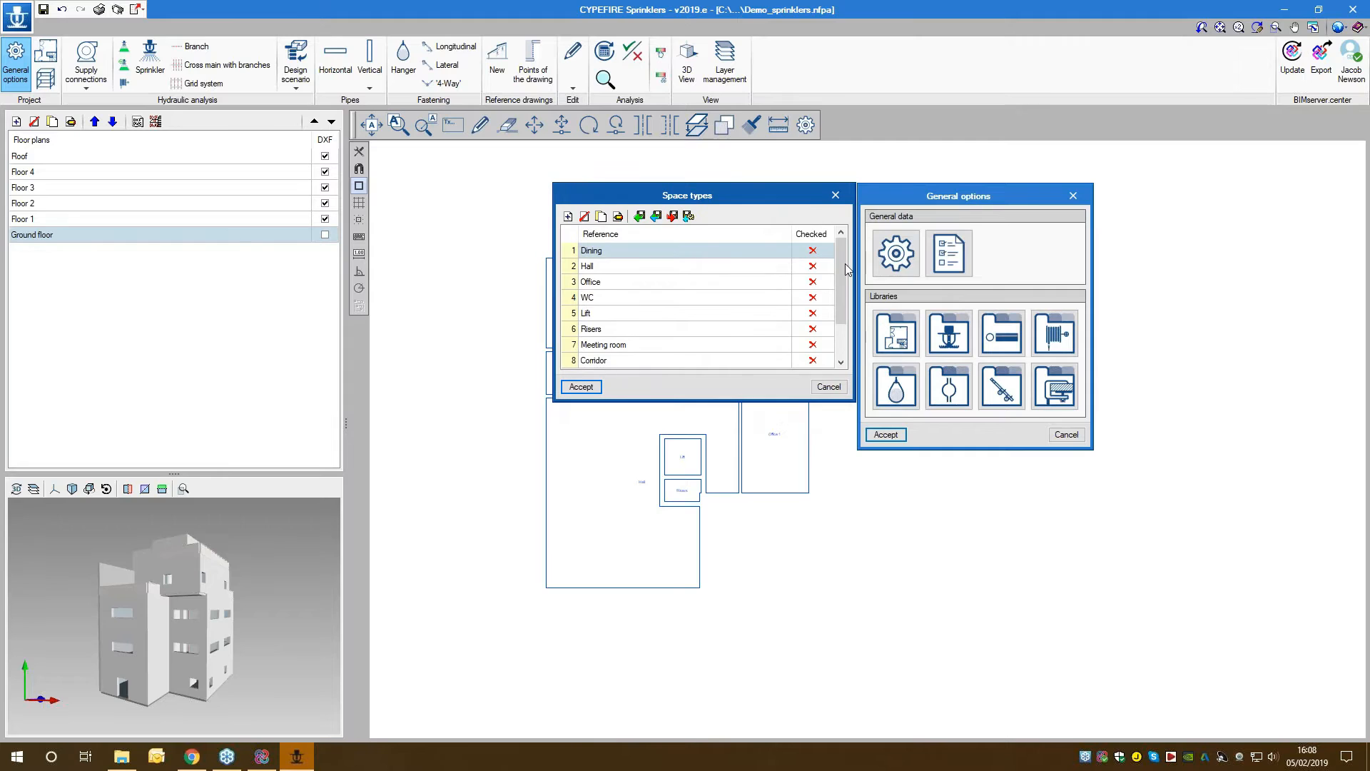
drag(845, 263, 845, 293)
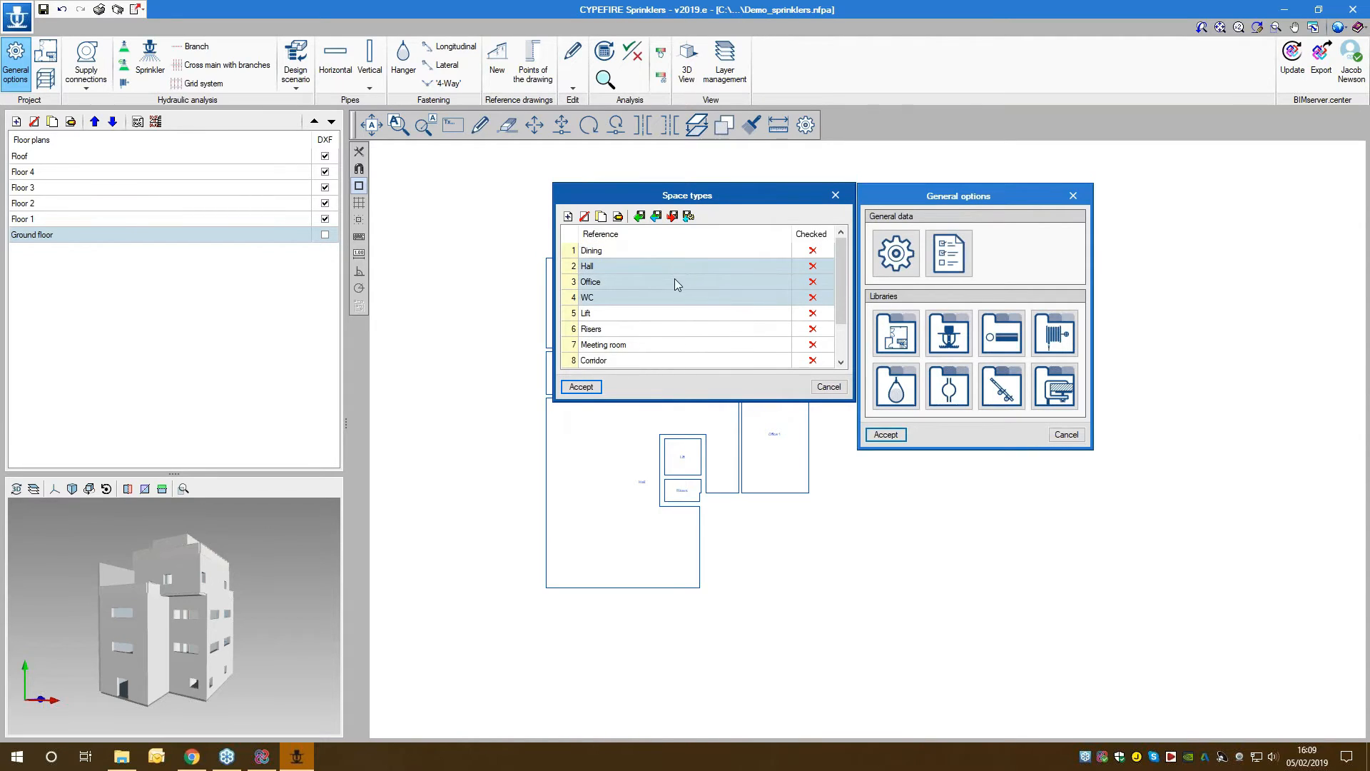
click(835, 281)
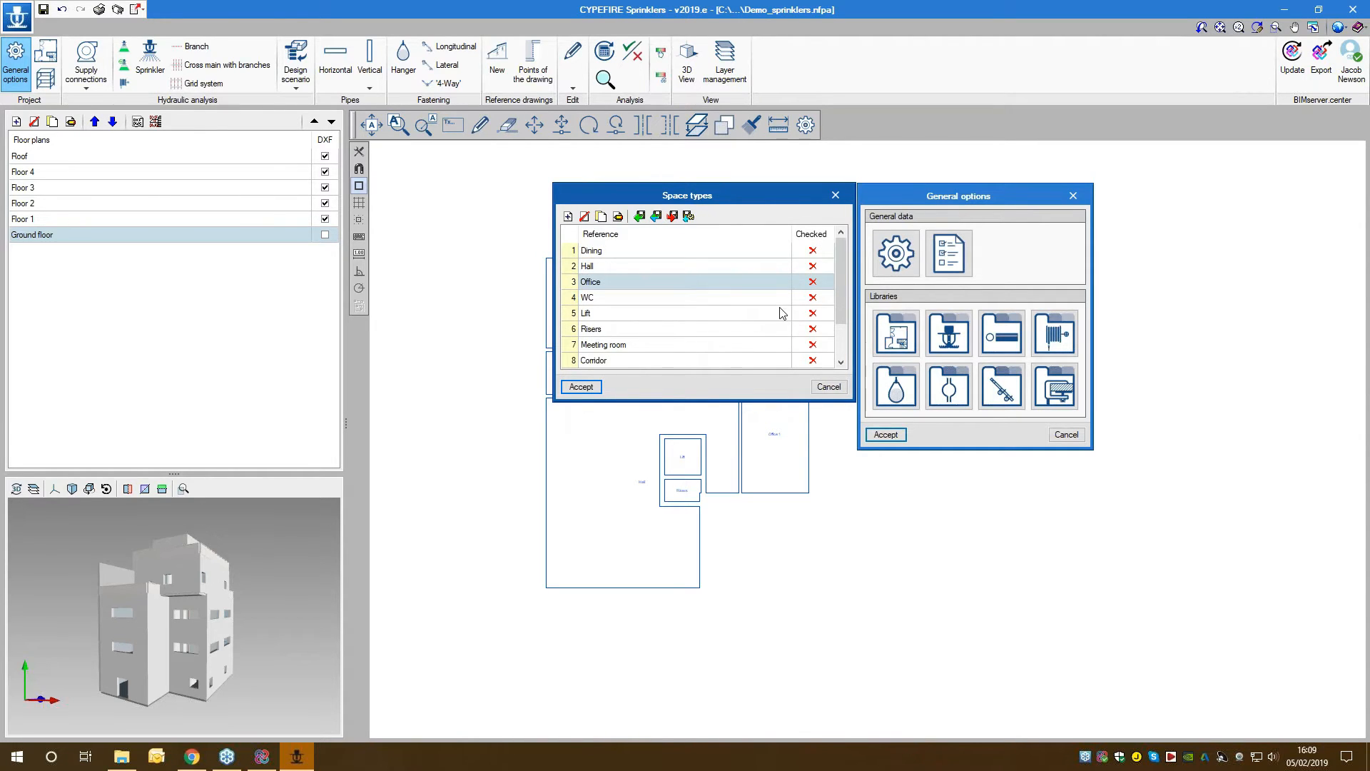
scroll(783, 307, down, 1)
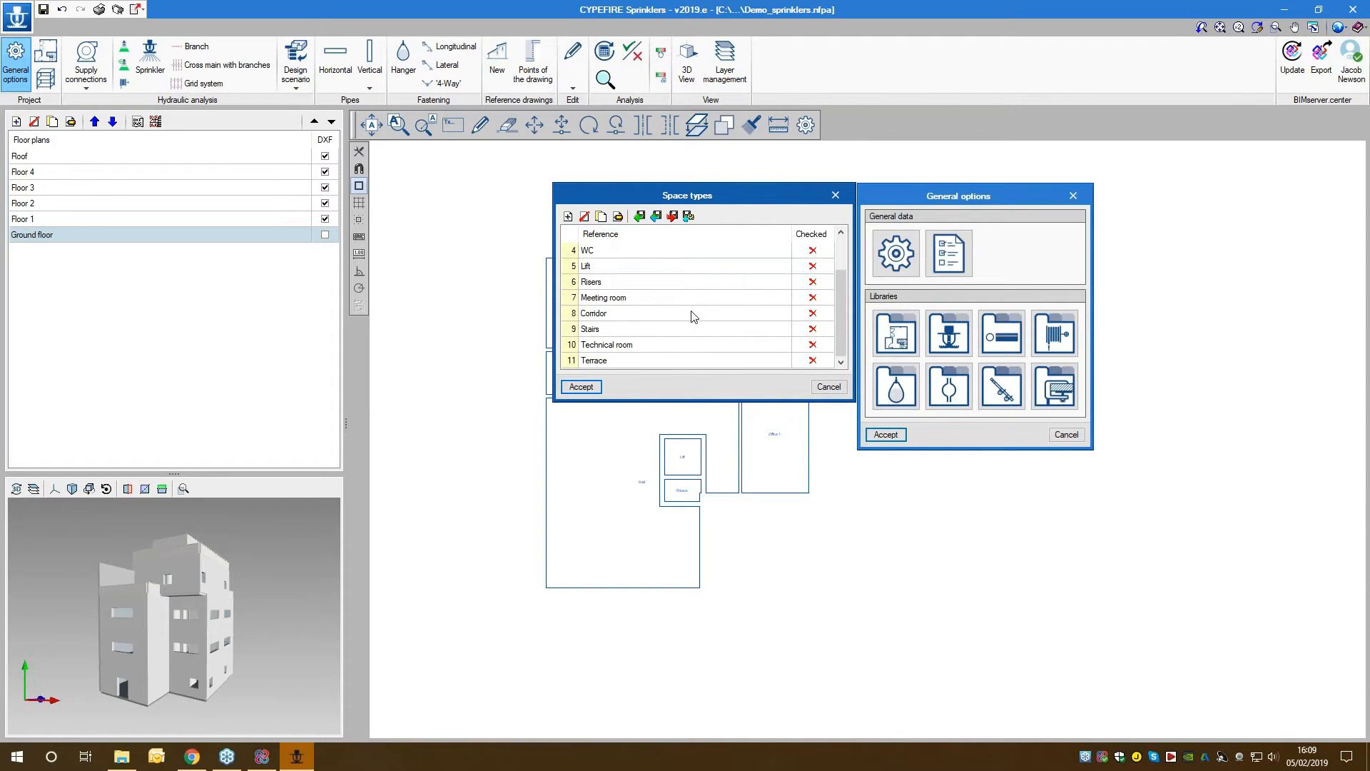
scroll(703, 317, up, 1)
Step: Edit the Dining space type to allow sprinklers, with Ordinary Hazard (Group 1) and Noncombustible unobstructed construction
double_click(616, 251)
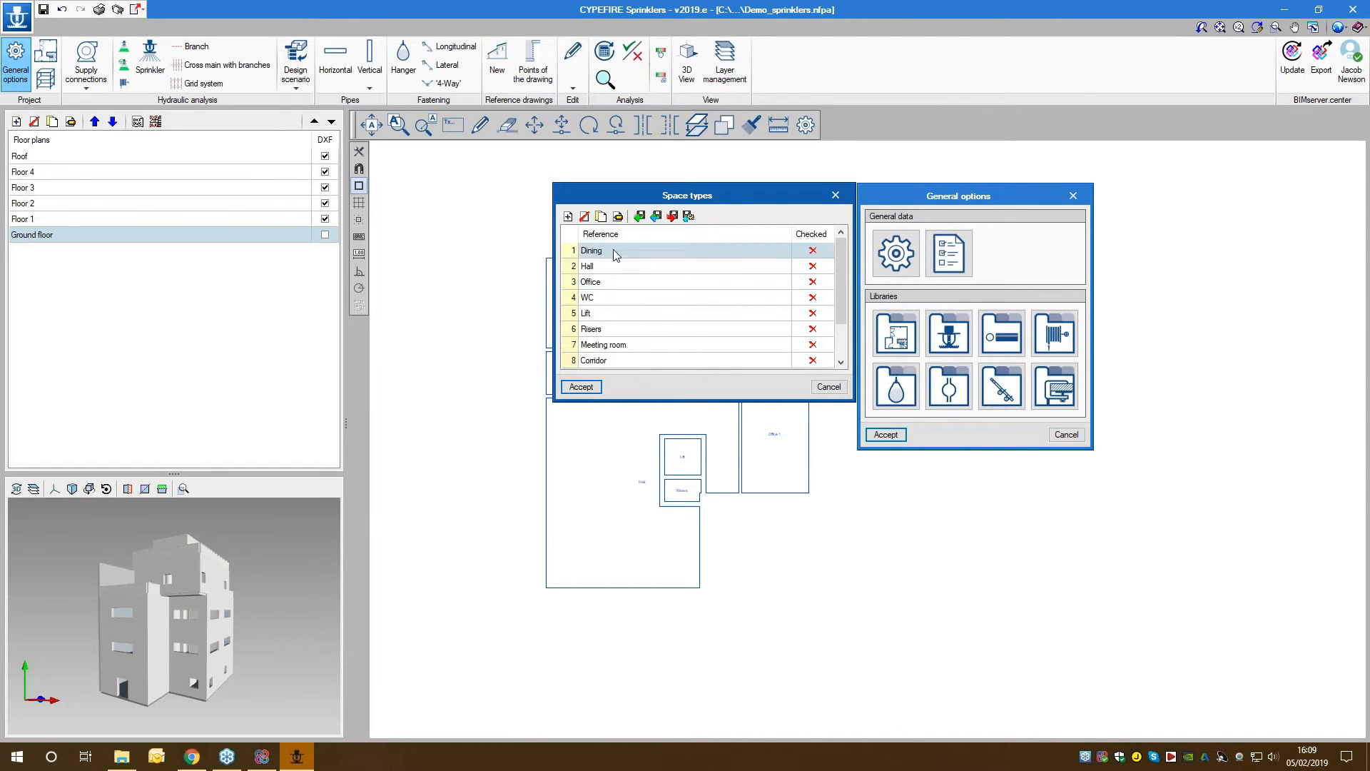
drag(742, 224, 720, 200)
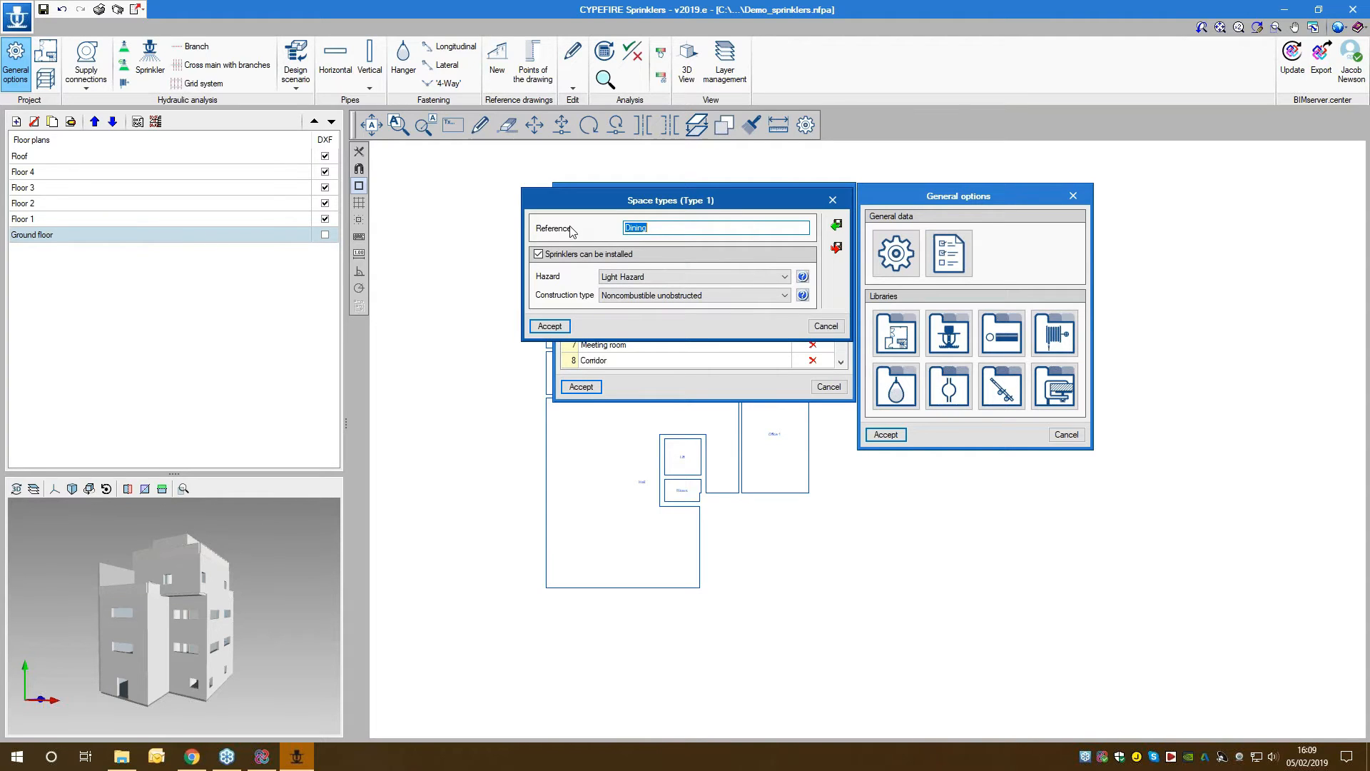
click(565, 255)
click(572, 256)
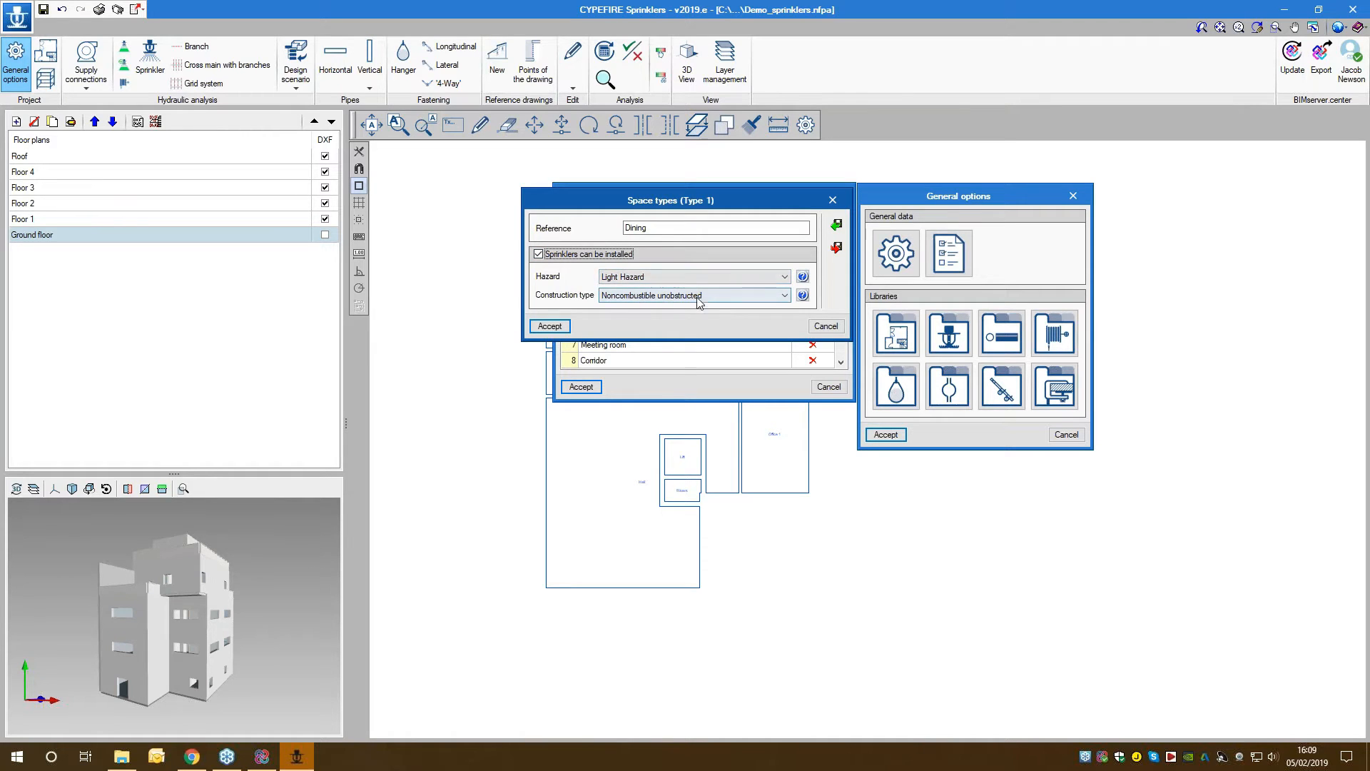
click(712, 277)
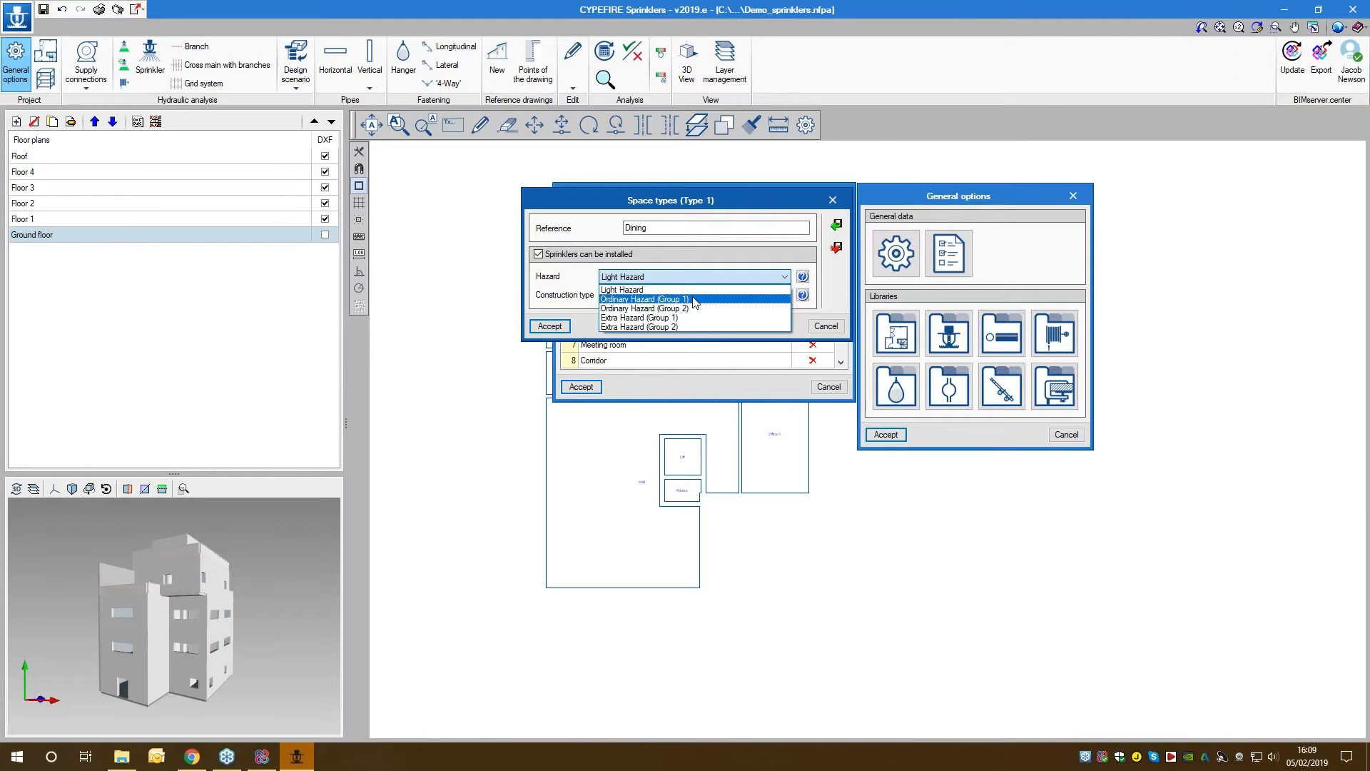
click(694, 300)
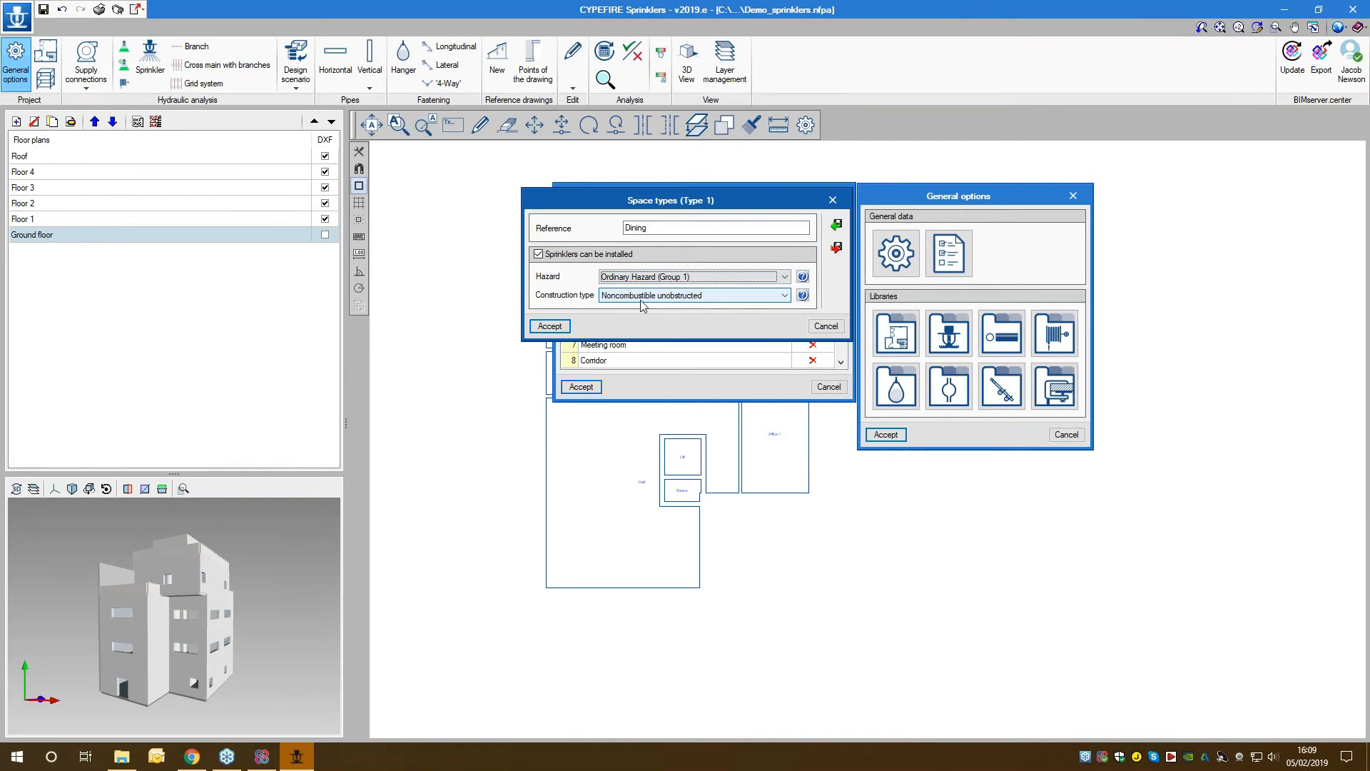
click(683, 296)
click(687, 306)
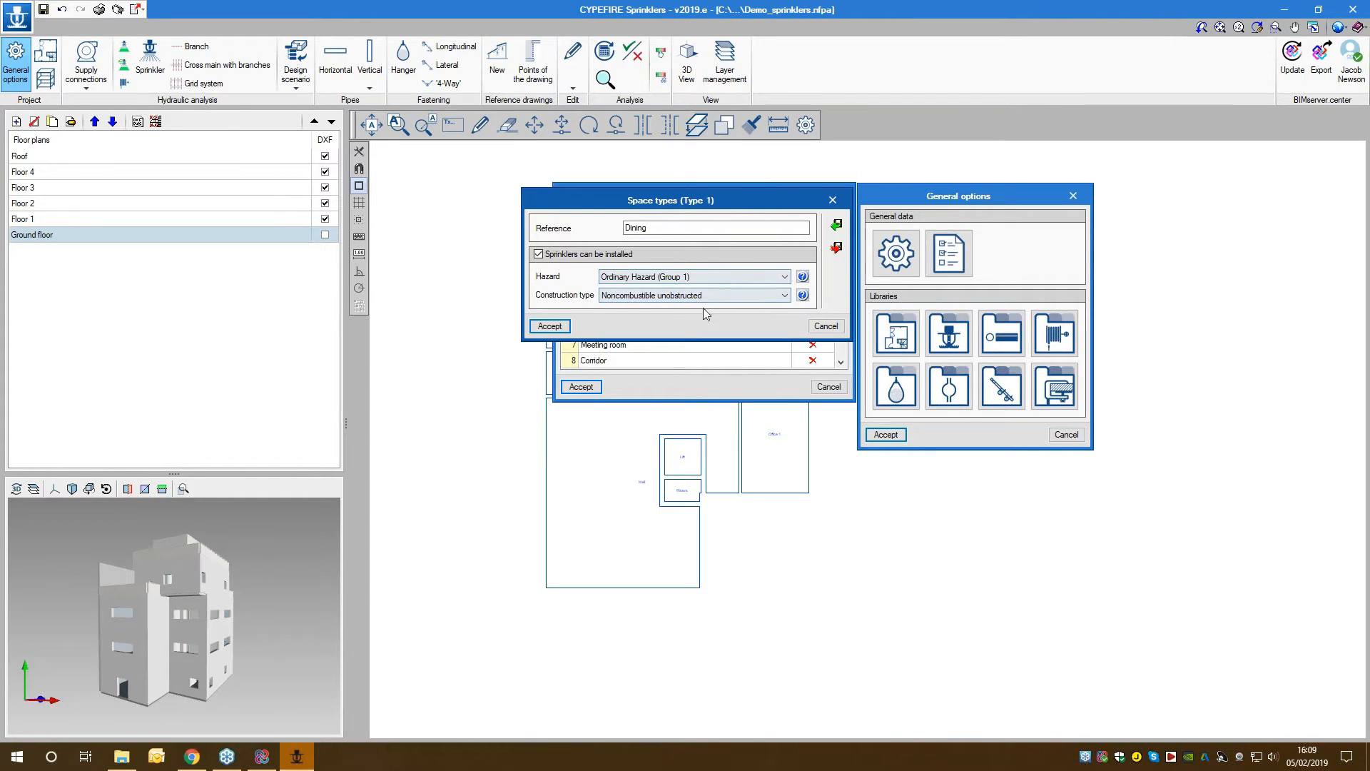
Step: Consult the reference on types of risk for the hazard setting and accept the Dining space type
click(804, 277)
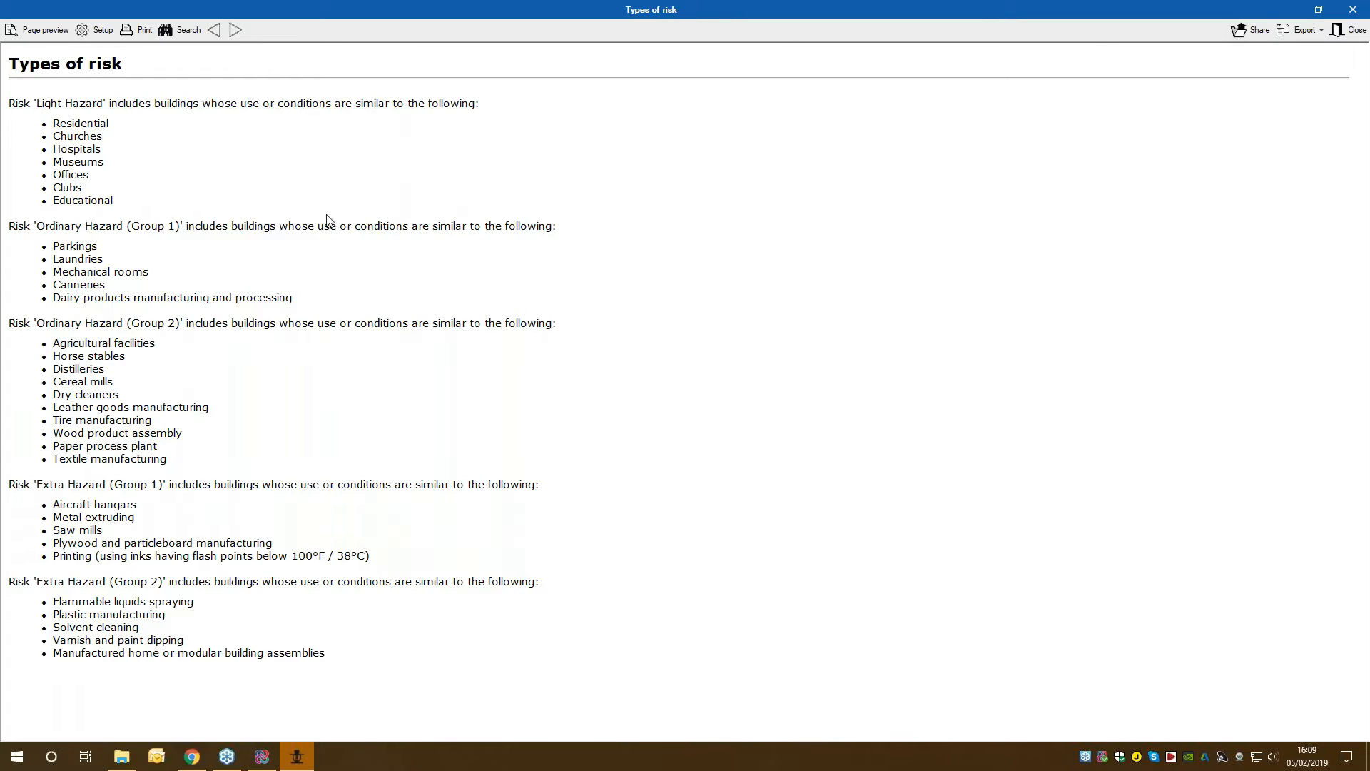
click(1351, 9)
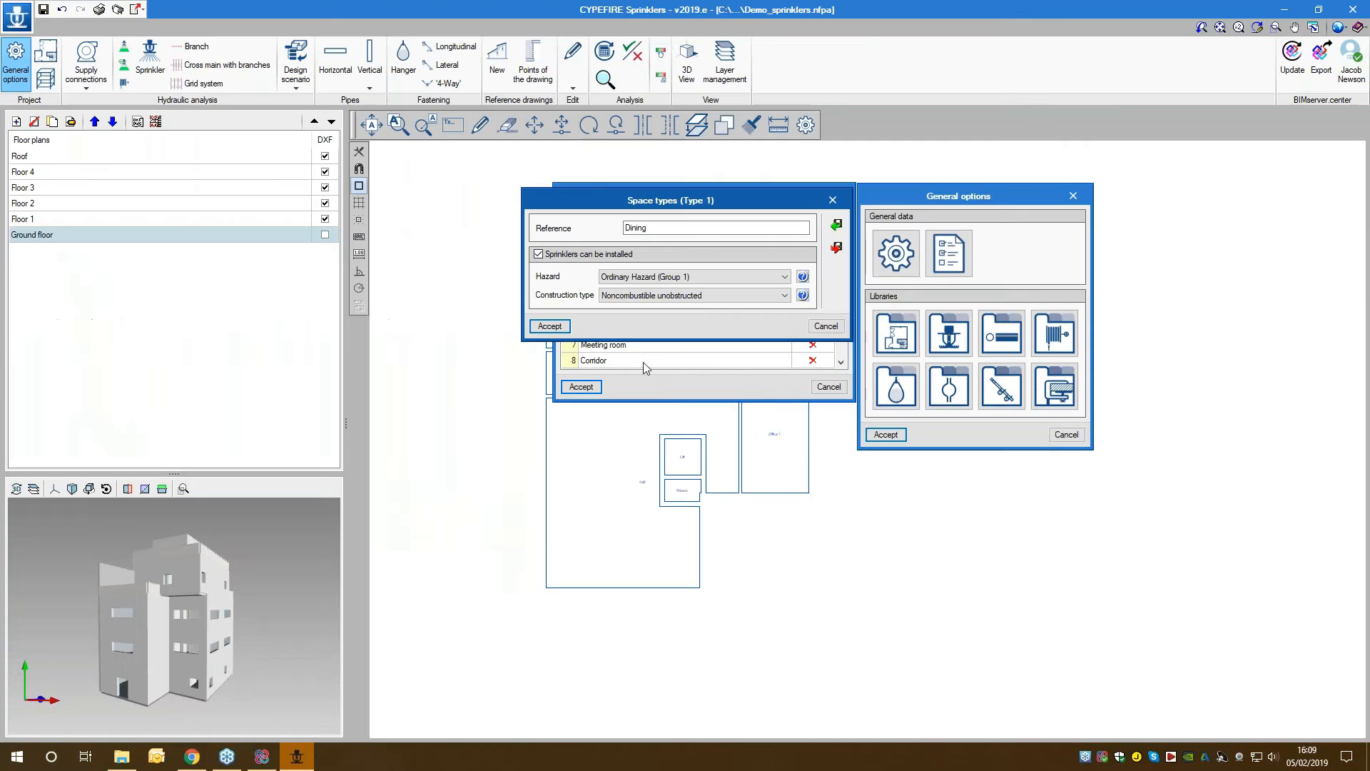
click(551, 324)
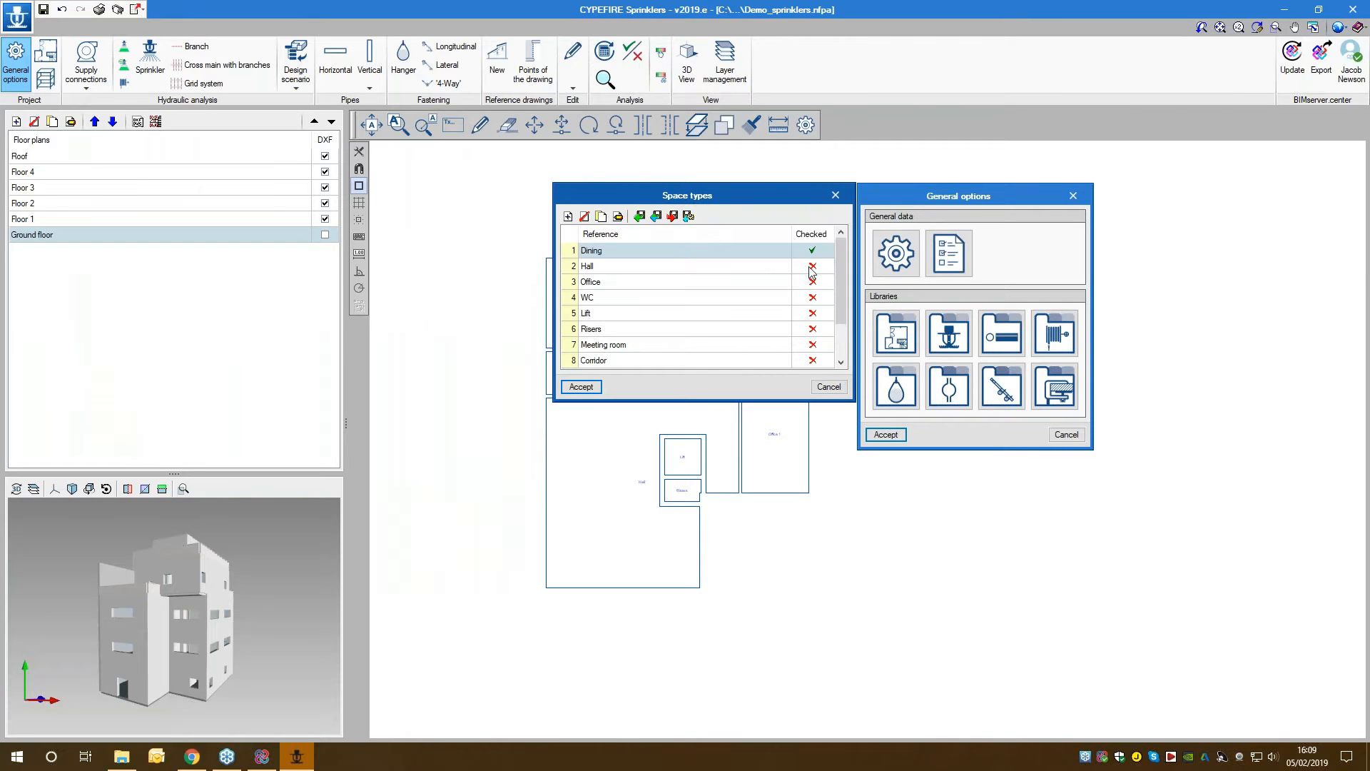
Step: Validate the Hall, Office and WC space types with sprinklers allowed, Light Hazard and Noncombustible unobstructed construction
double_click(593, 267)
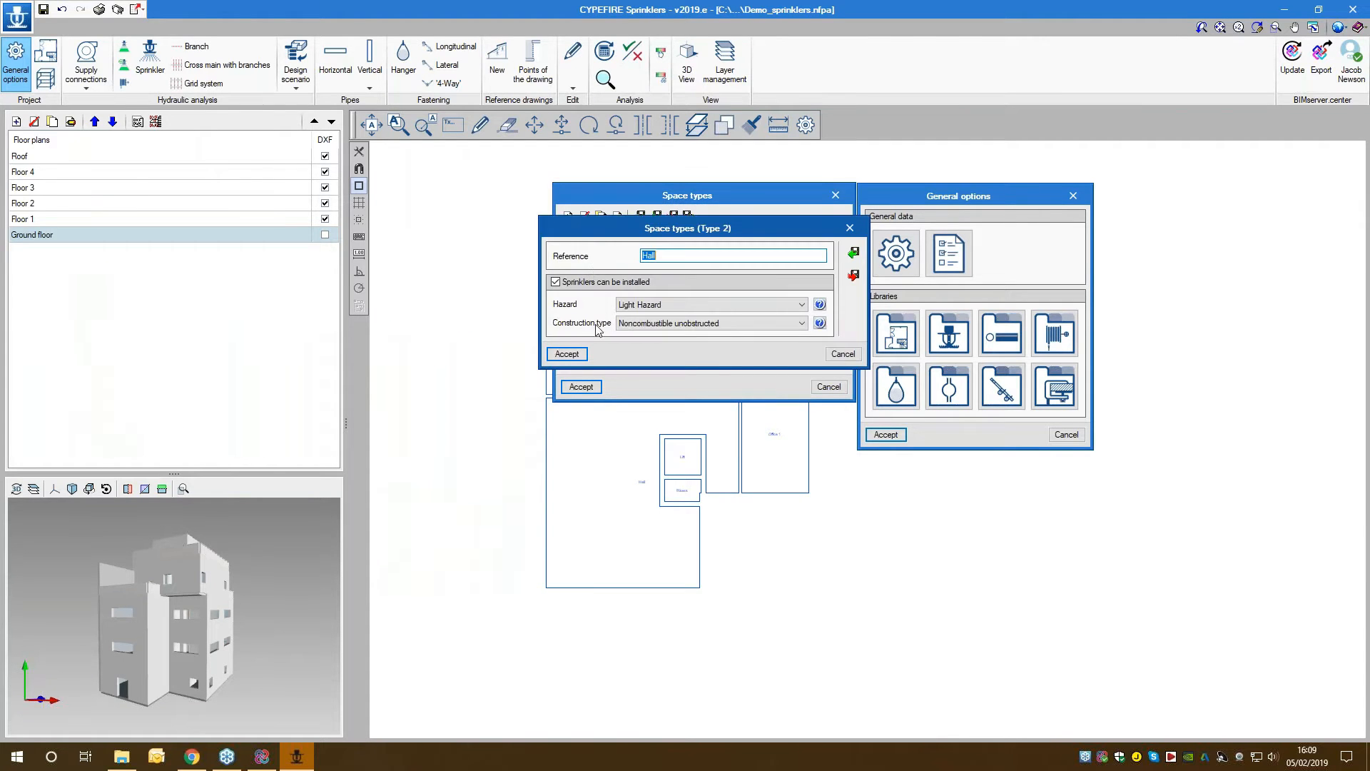
click(569, 355)
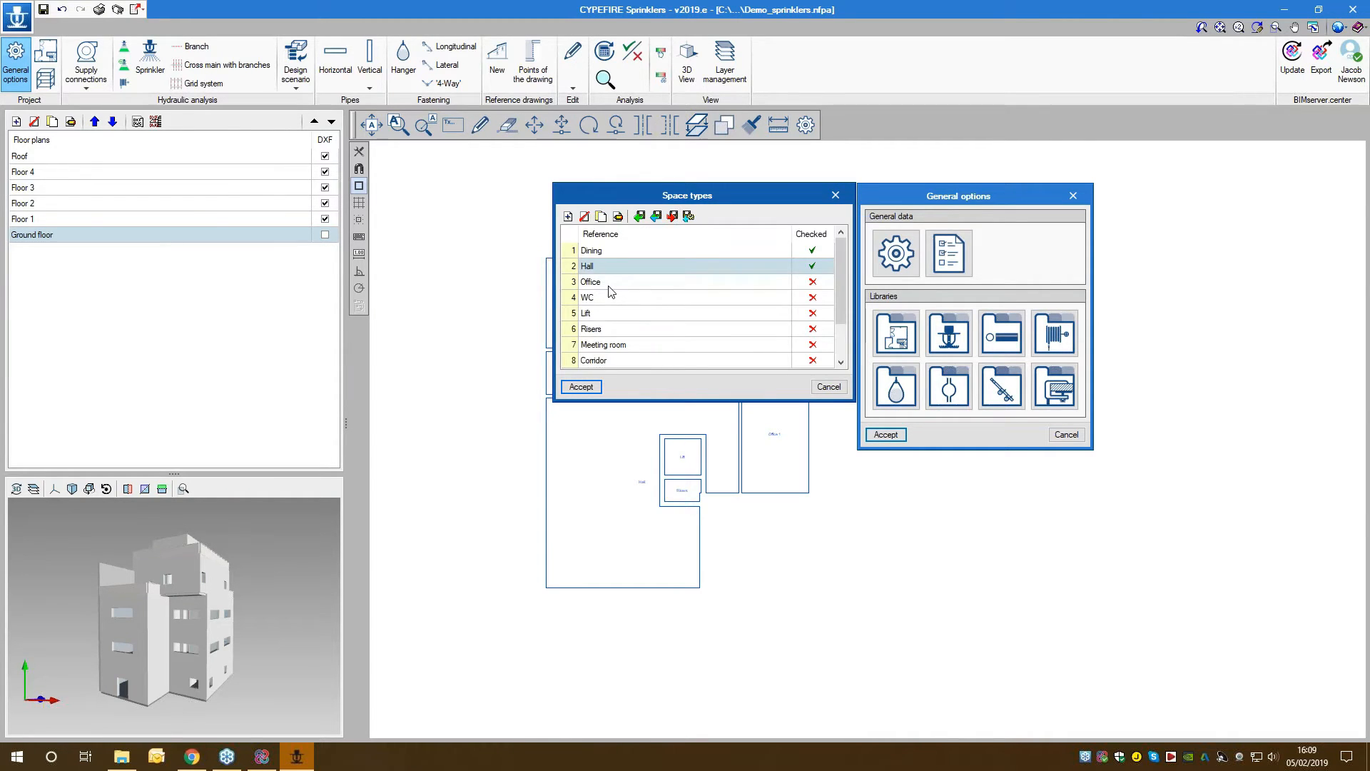
double_click(591, 282)
drag(778, 233, 760, 220)
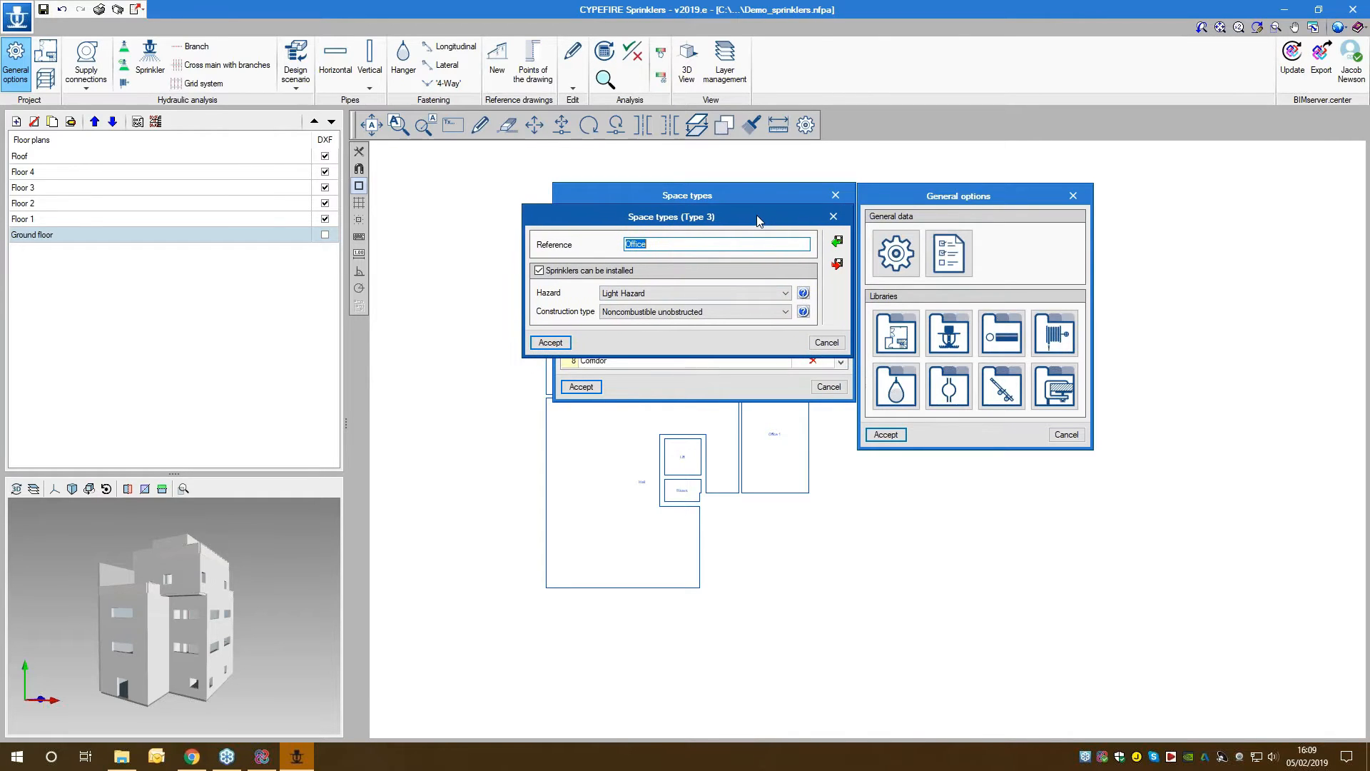
click(569, 342)
double_click(594, 300)
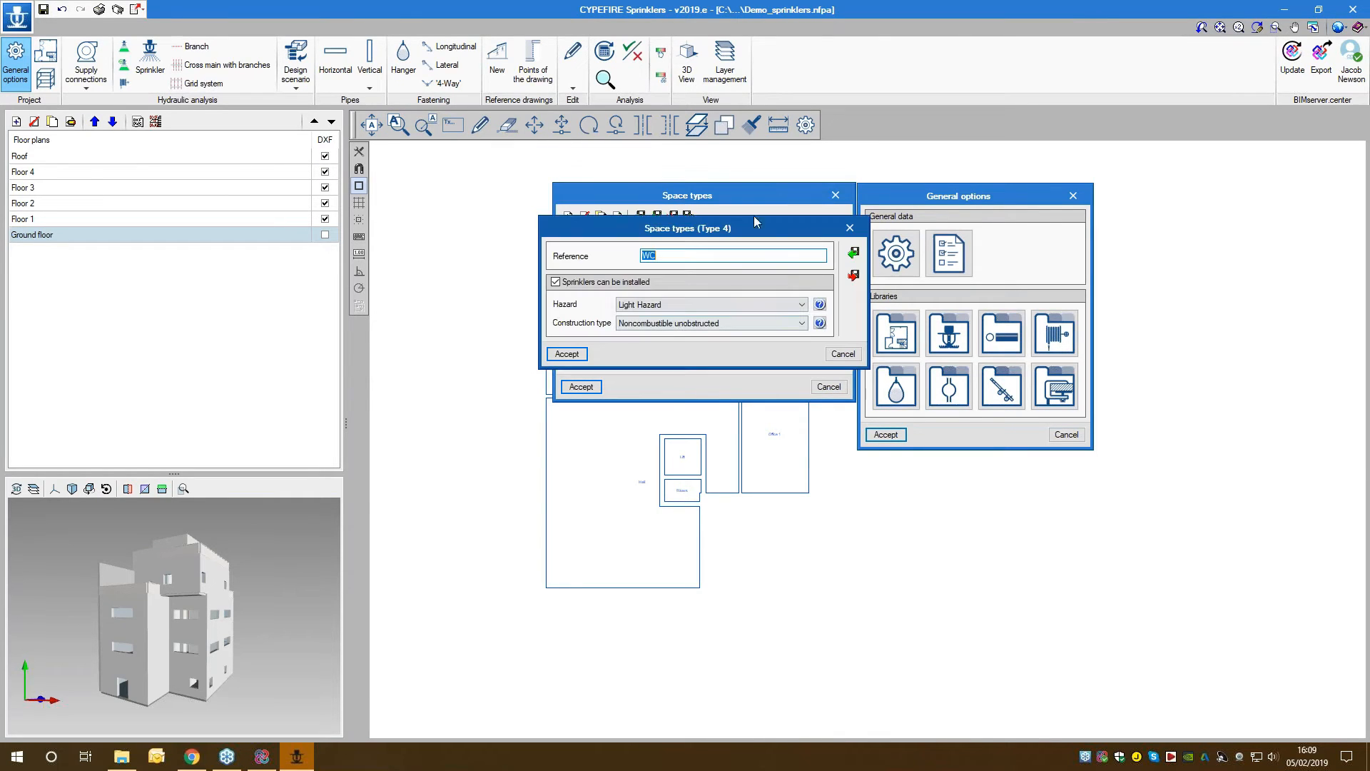
drag(703, 230, 688, 235)
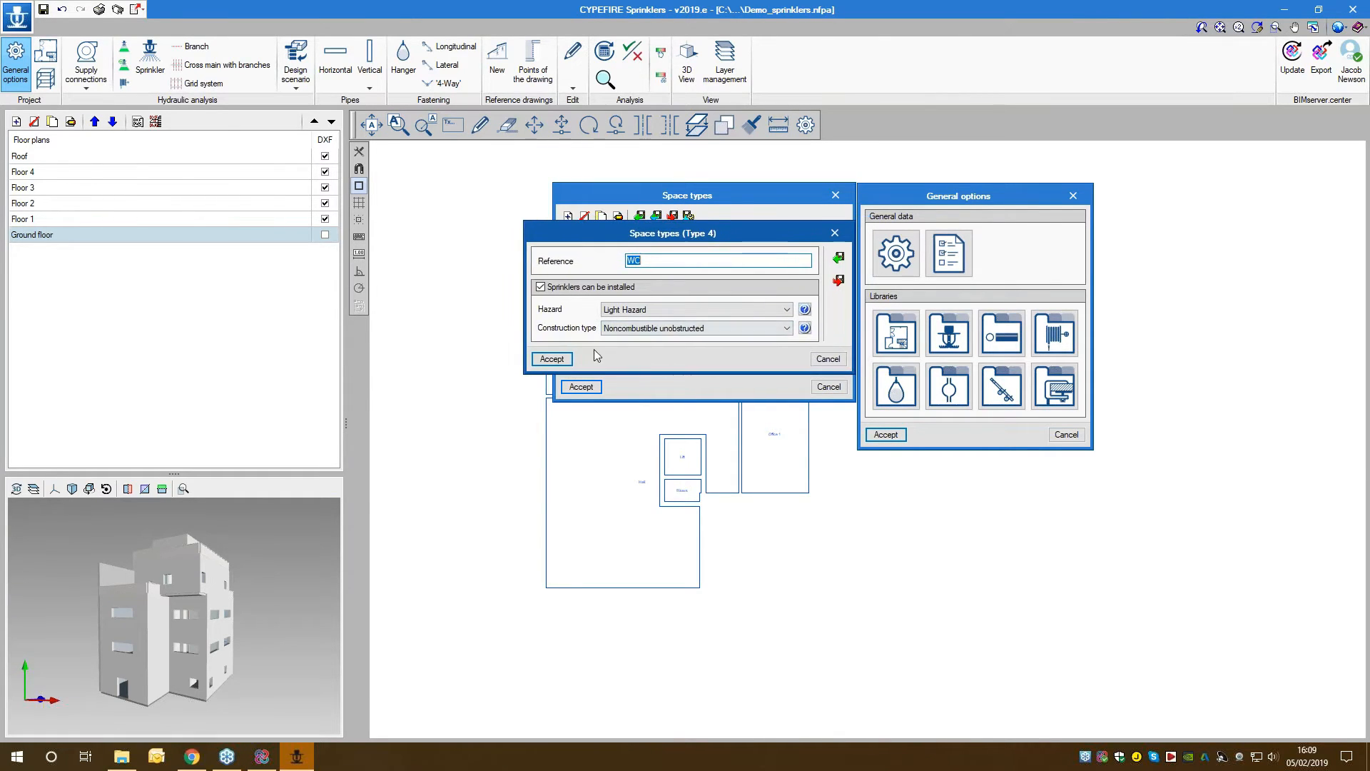
click(555, 359)
Step: Validate the Lift, Risers, Meeting room and Corridor space types with their default settings
double_click(647, 316)
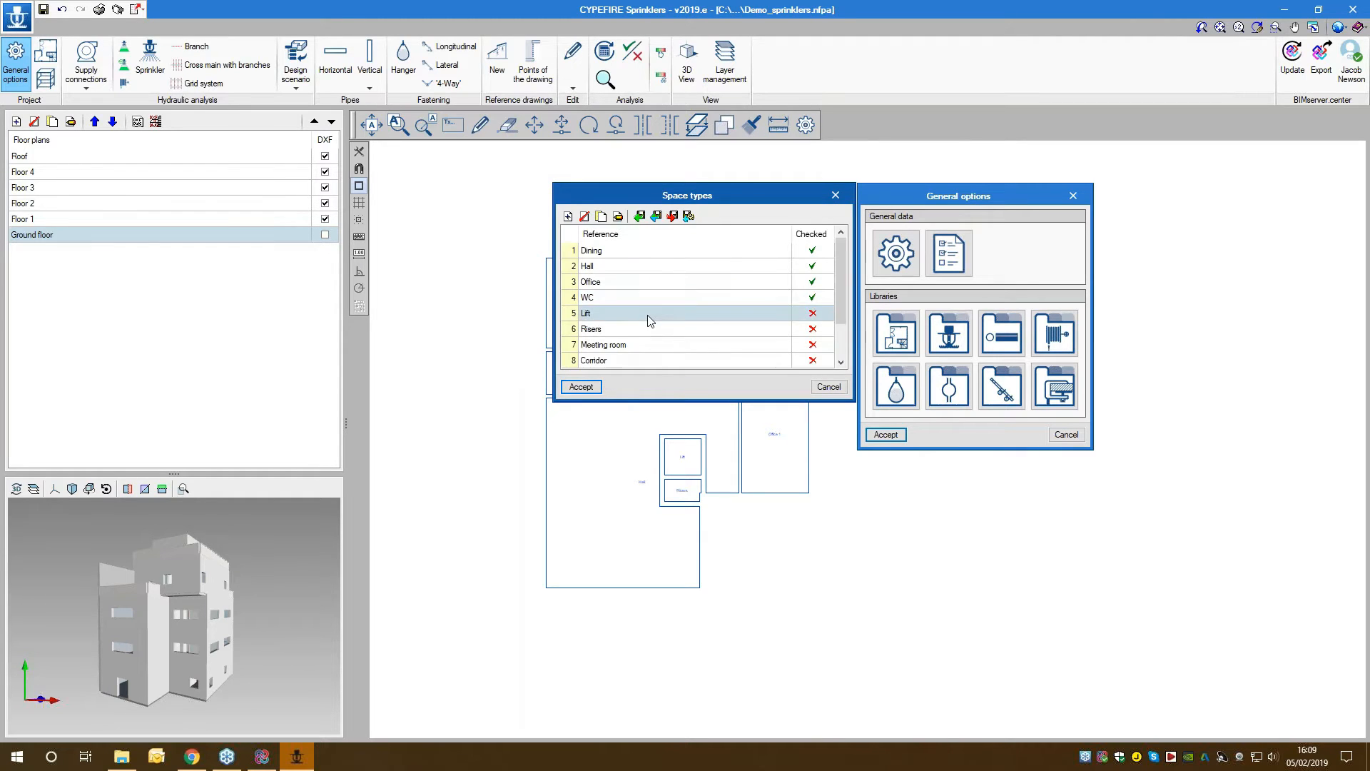
click(566, 354)
double_click(663, 330)
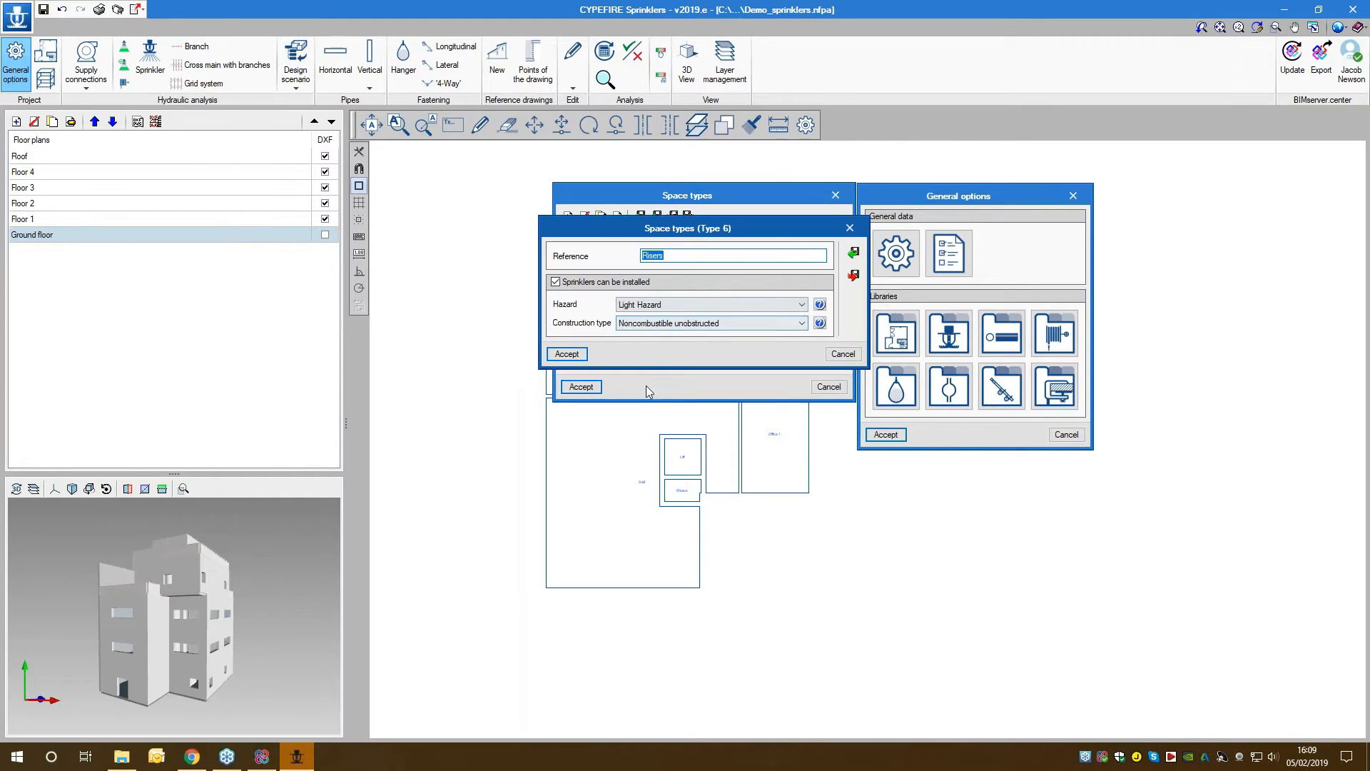
click(566, 354)
double_click(658, 345)
click(567, 354)
double_click(657, 360)
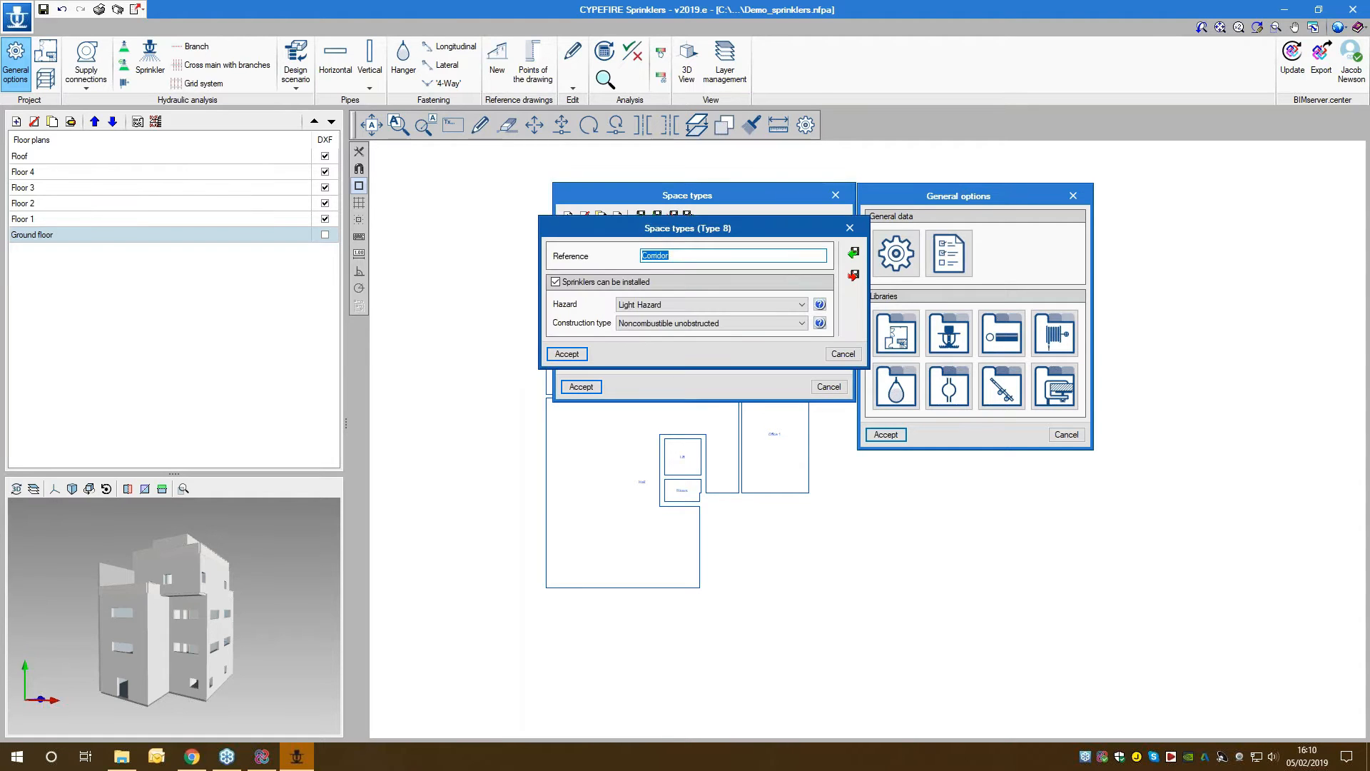
click(571, 355)
Step: Validate the Stairs, Technical room and Terrace space types with their default settings and accept the space types library
double_click(683, 332)
click(567, 354)
double_click(658, 360)
click(567, 354)
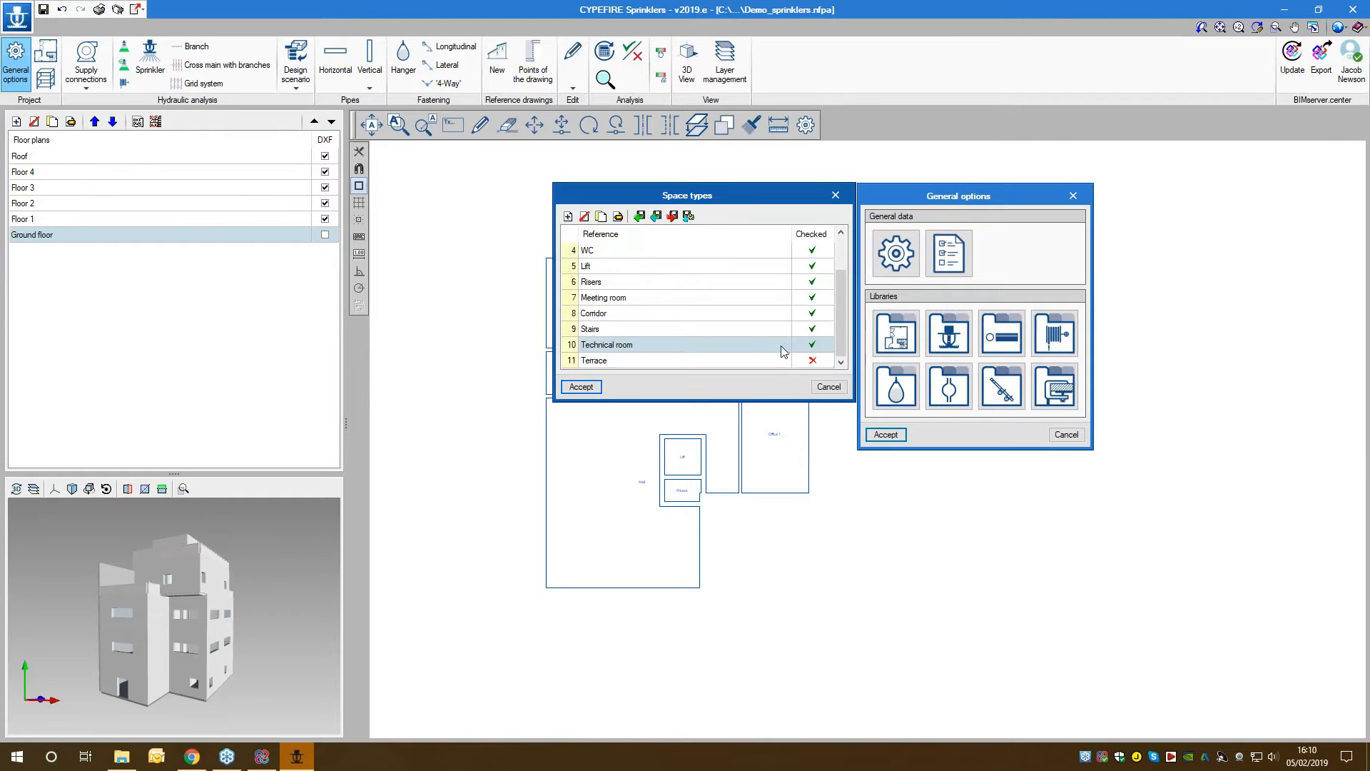
click(678, 360)
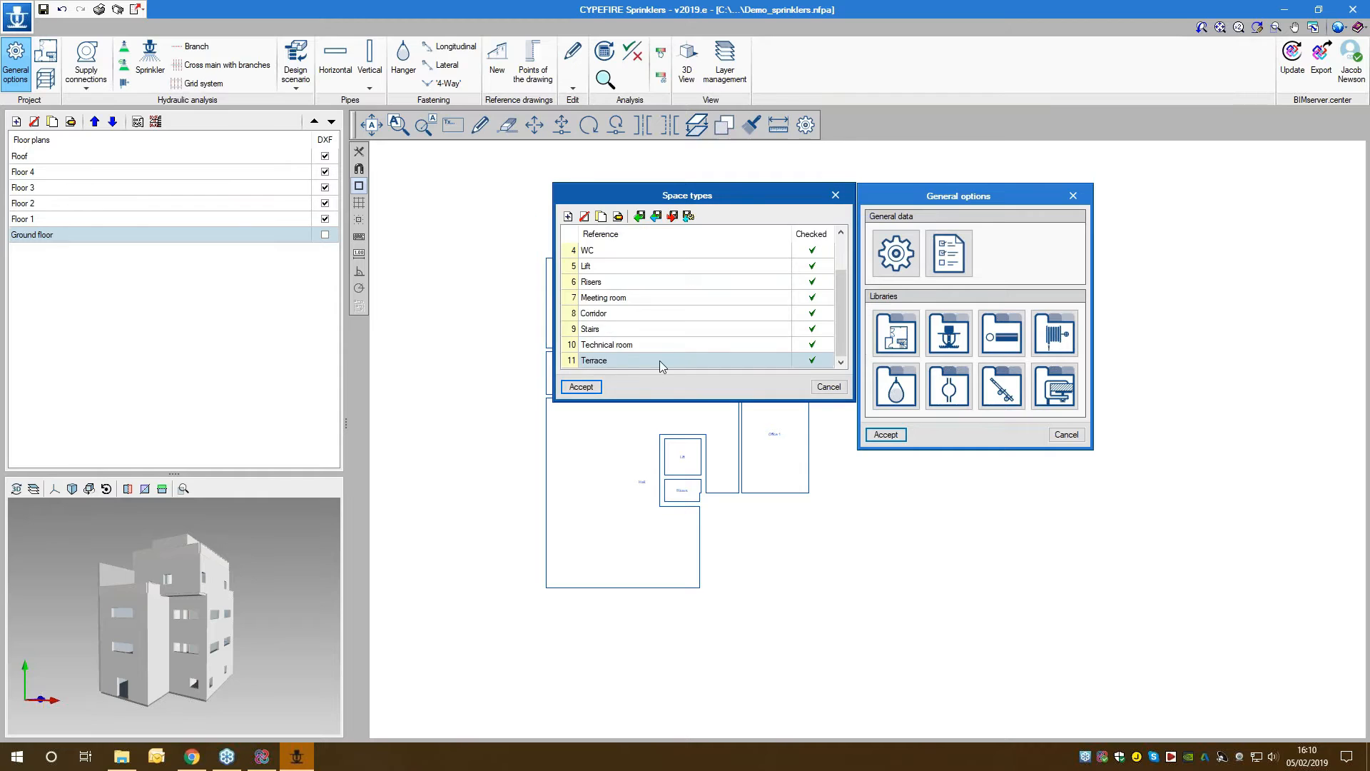
scroll(663, 336, up, 2)
click(581, 386)
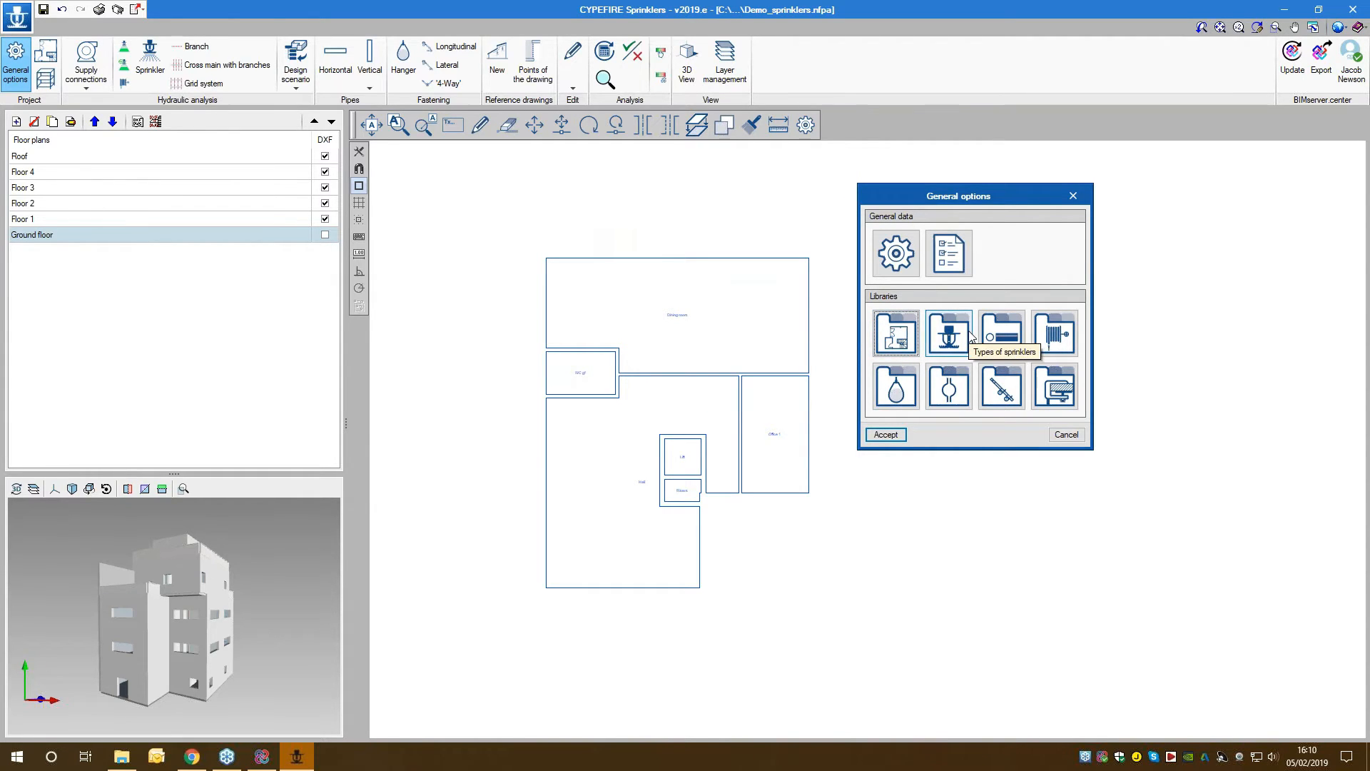
Step: Open the library of sprinkler types and add a new type to it
click(949, 333)
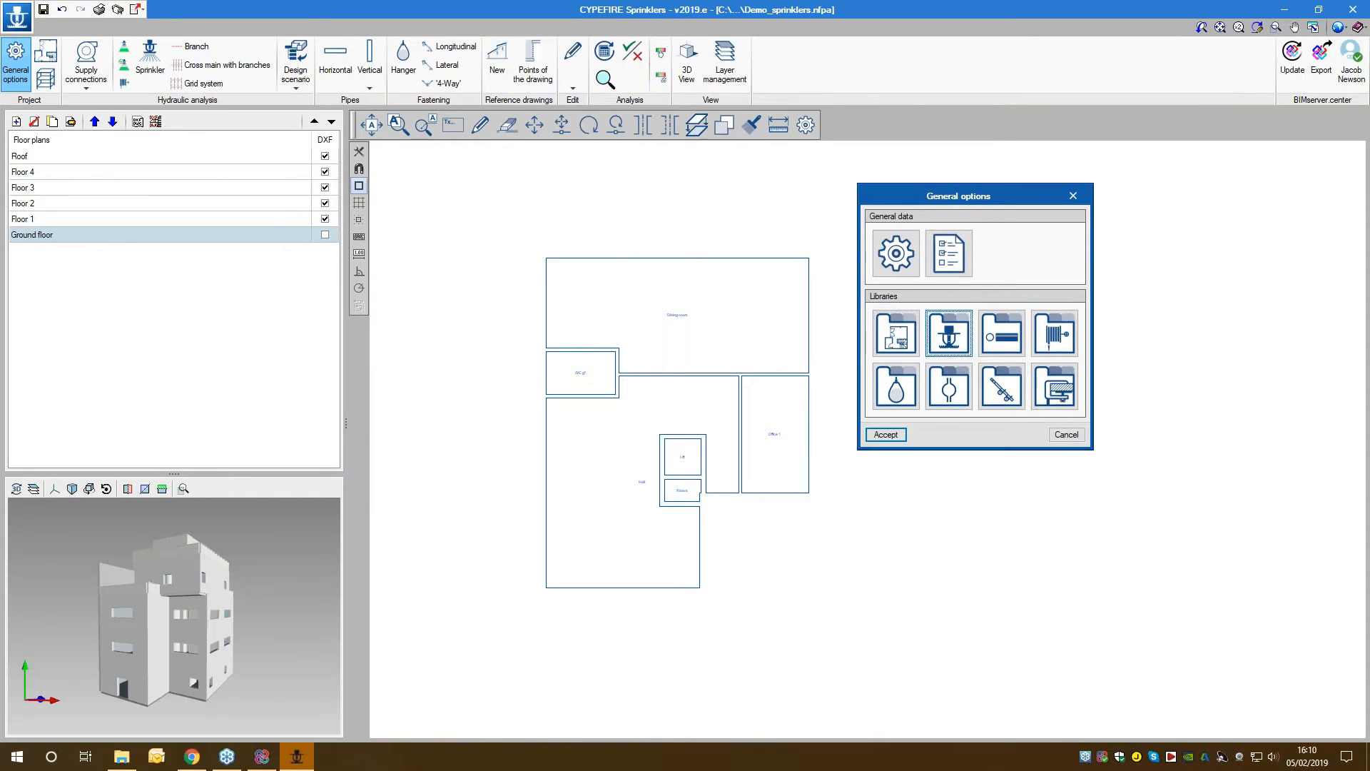
drag(944, 221, 980, 199)
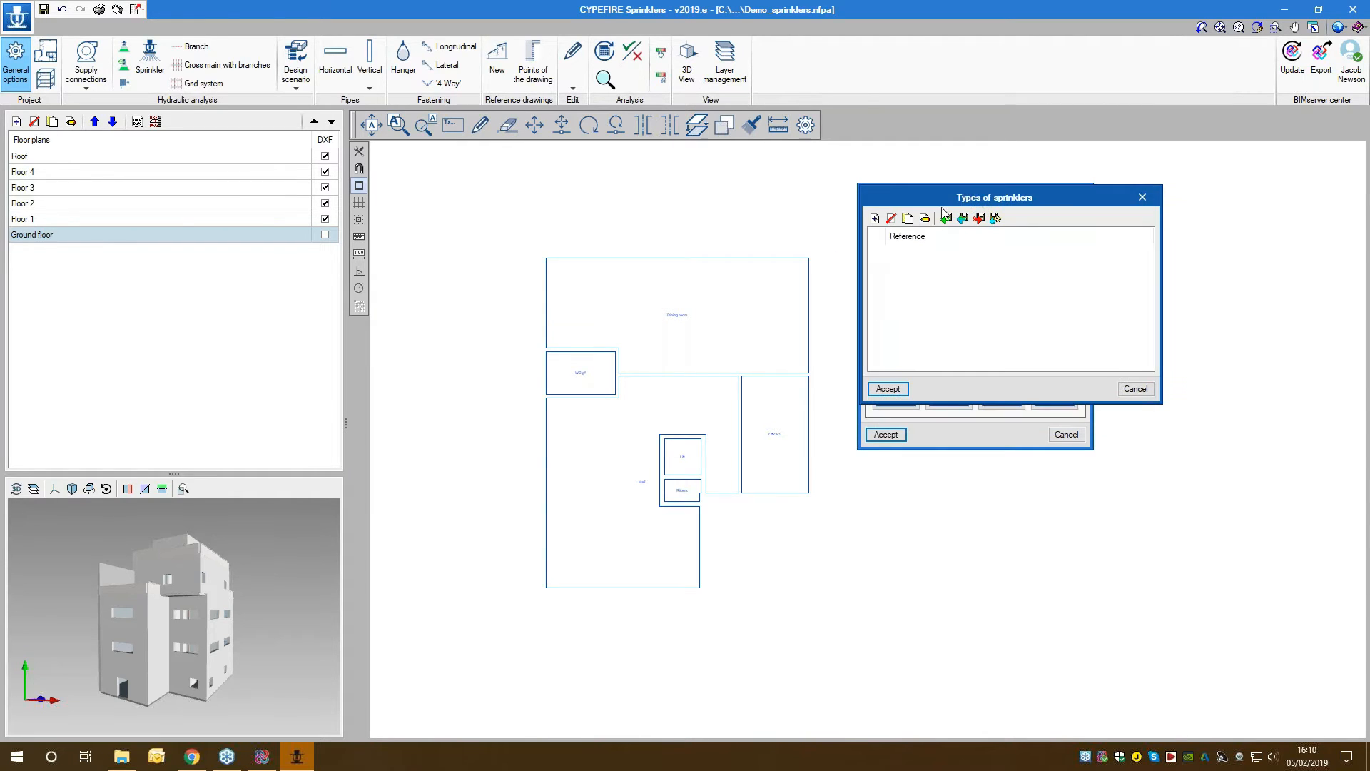
click(874, 219)
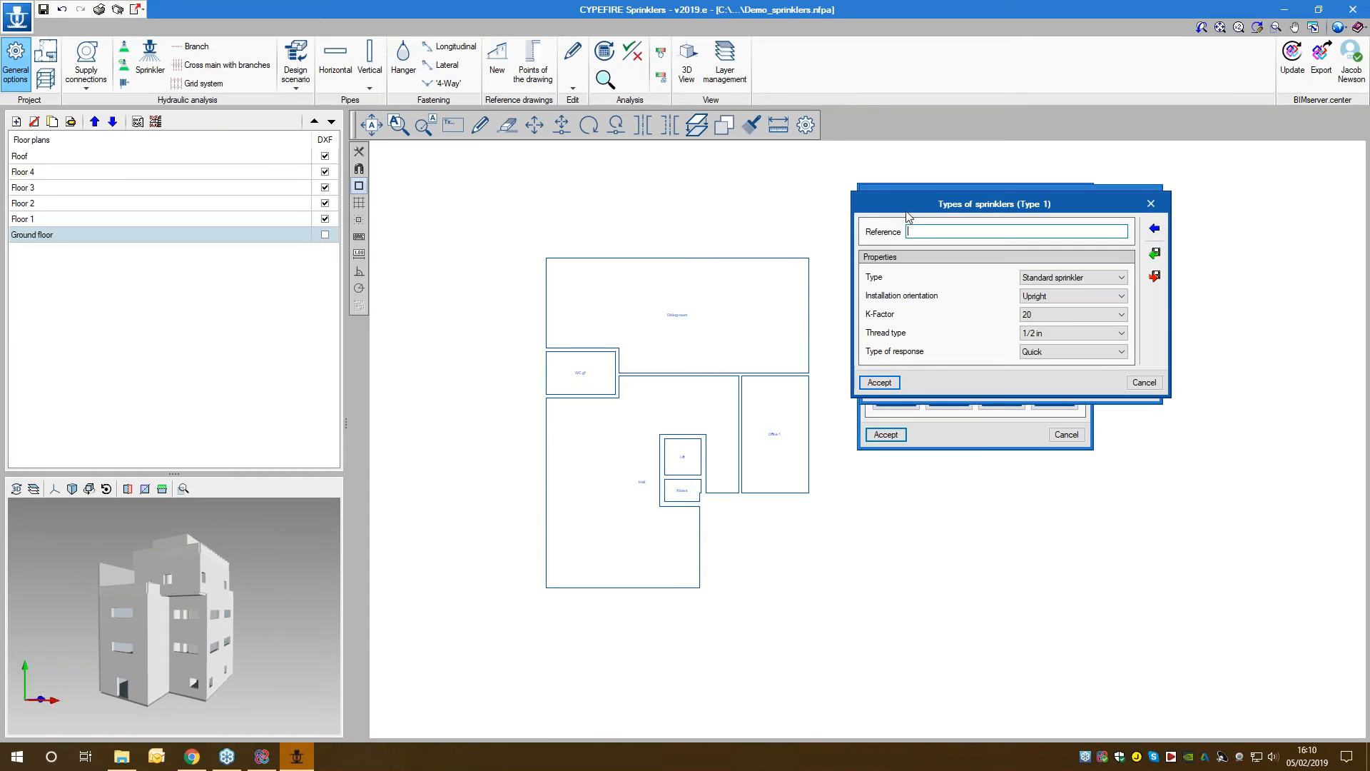
drag(931, 202, 943, 203)
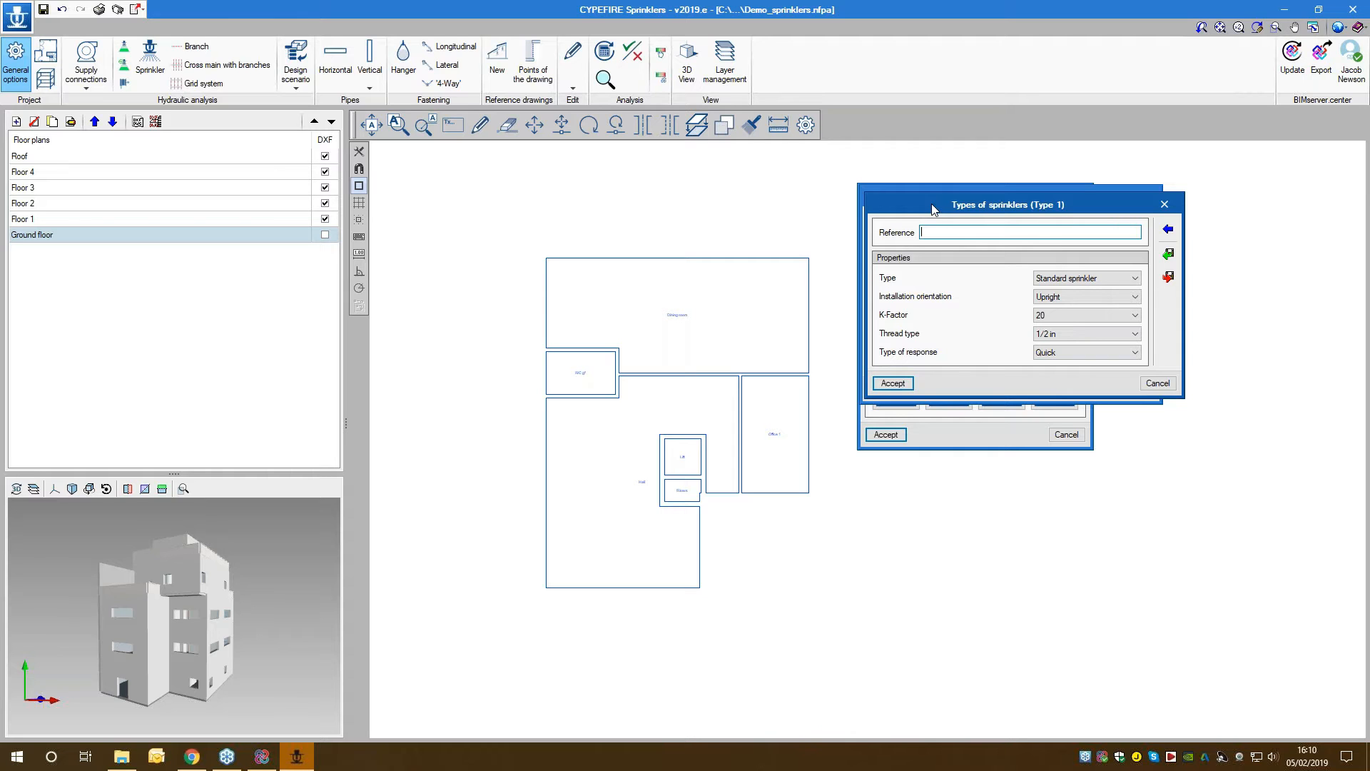
mouse_move(933, 201)
mouse_down()
mouse_move(944, 221)
mouse_move(939, 197)
mouse_up()
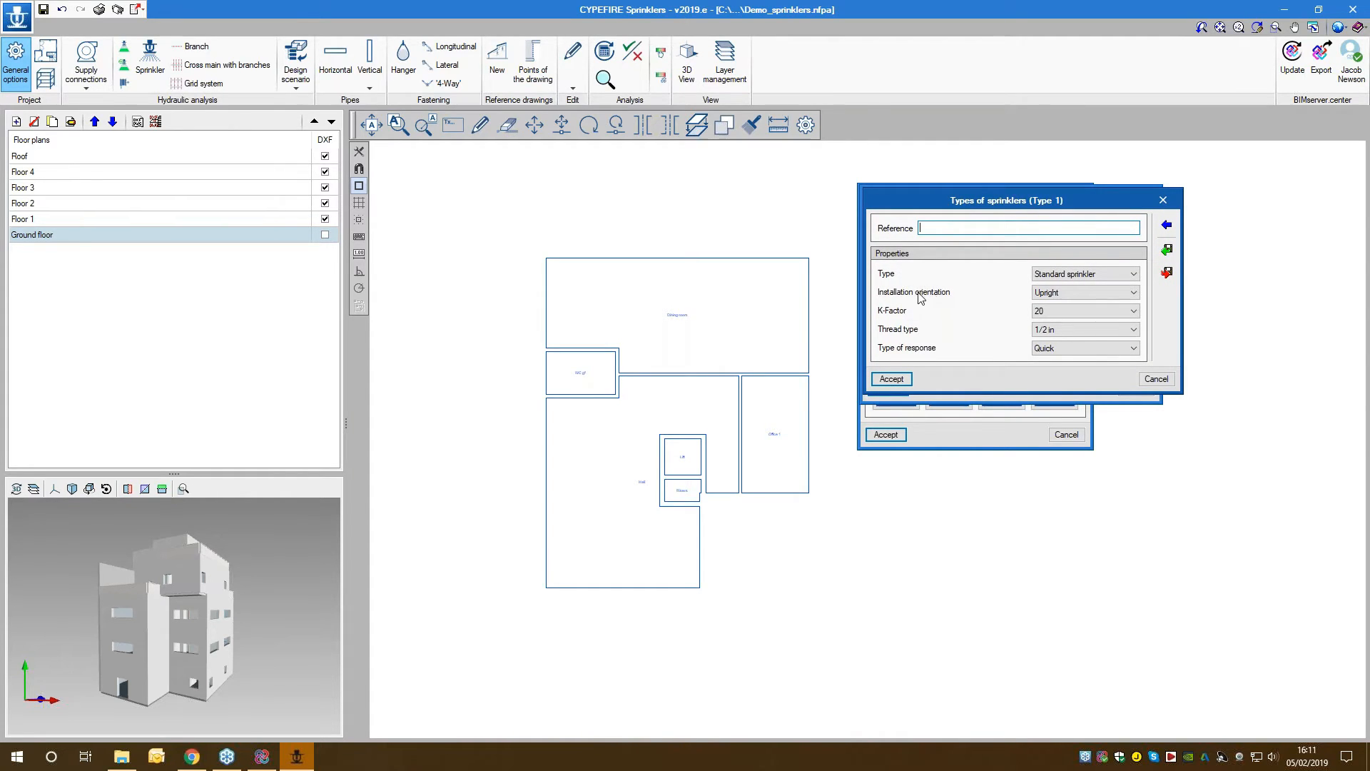
Step: Fill in the new sprinkler type from the predefined "Pendent sprinkler, K-80. Standard coverage"
click(1044, 314)
click(1045, 322)
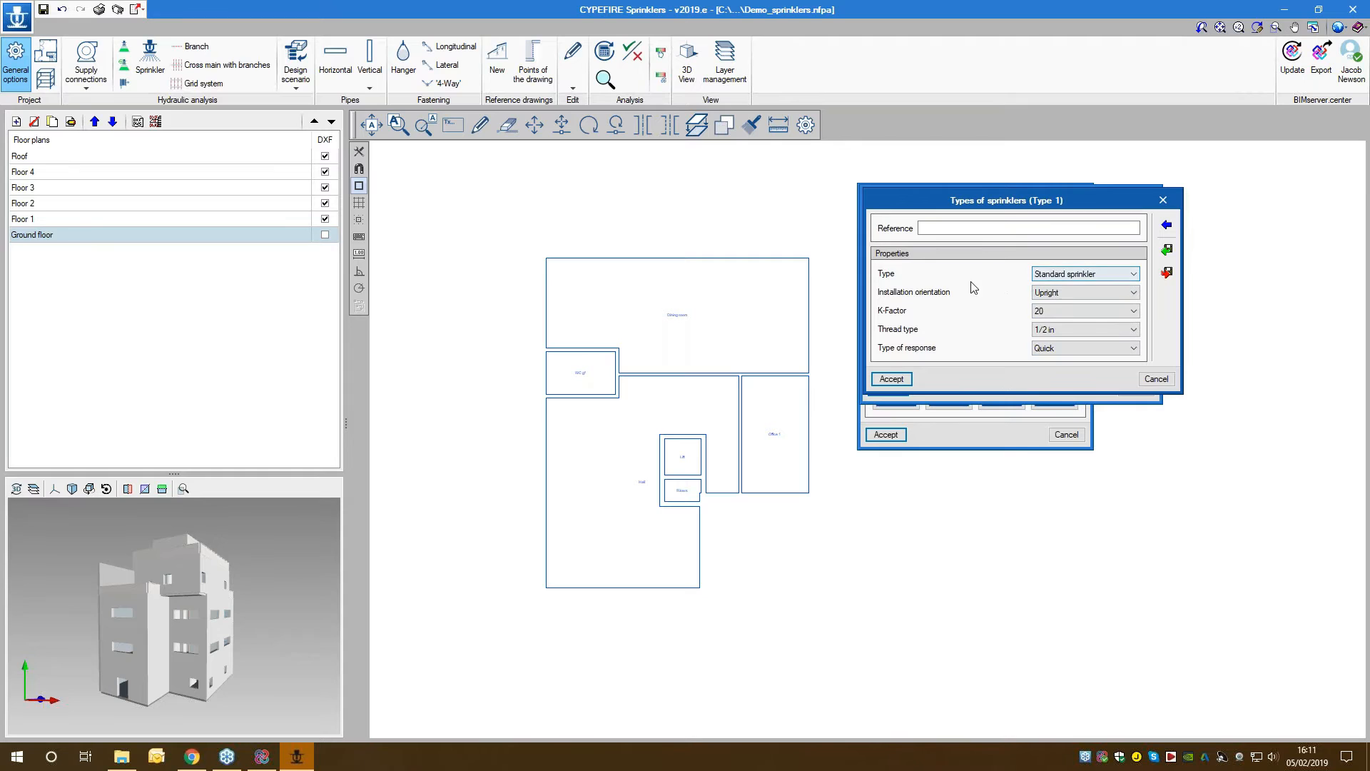
click(1168, 228)
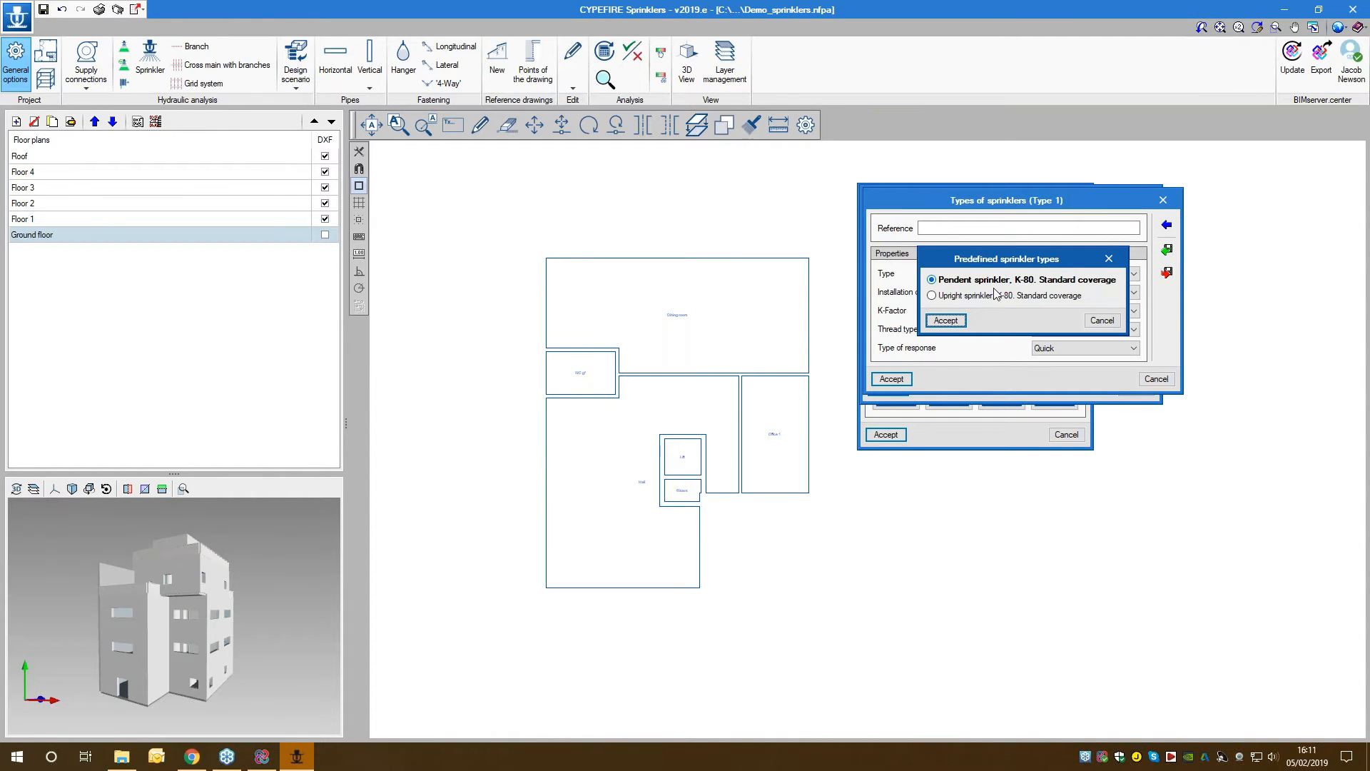
click(946, 320)
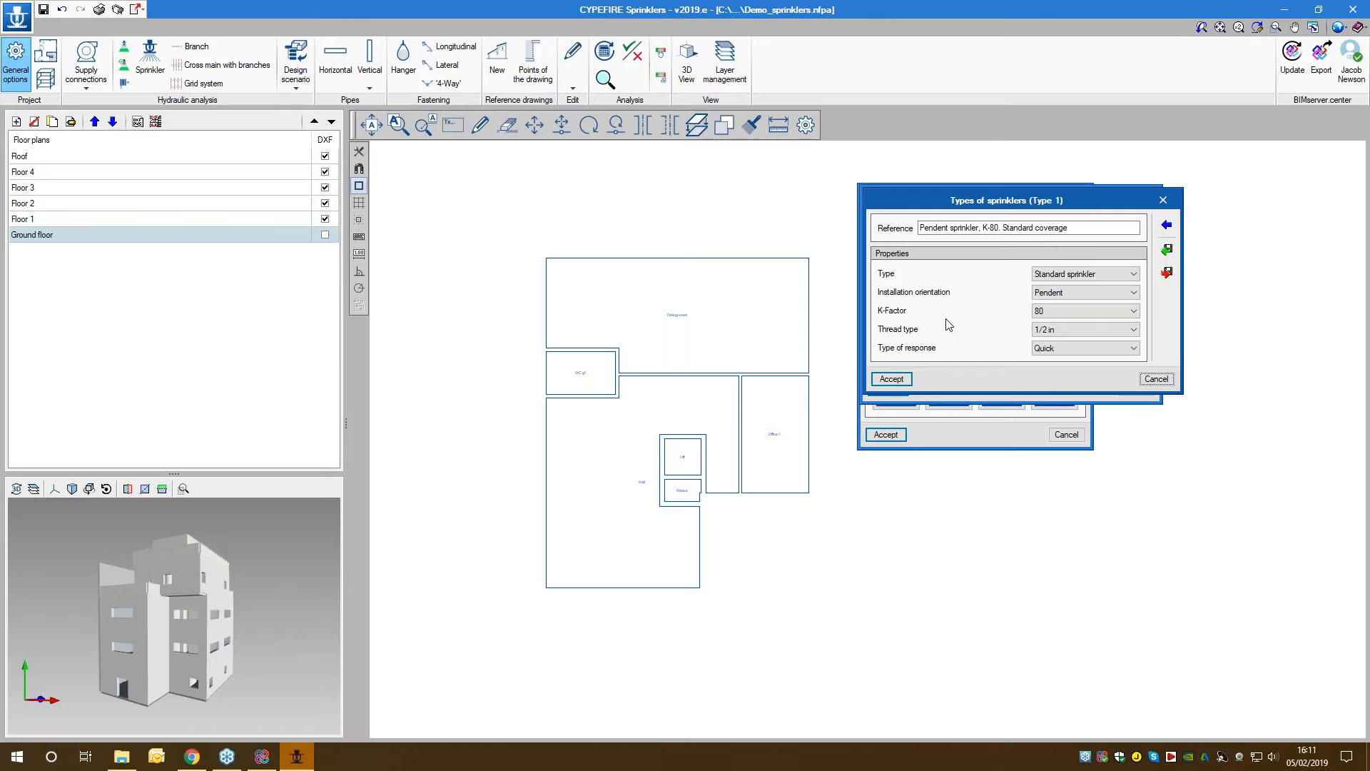
Step: Accept the pendent sprinkler type and the sprinkler types library, and open the library of pipes catalogues
click(898, 380)
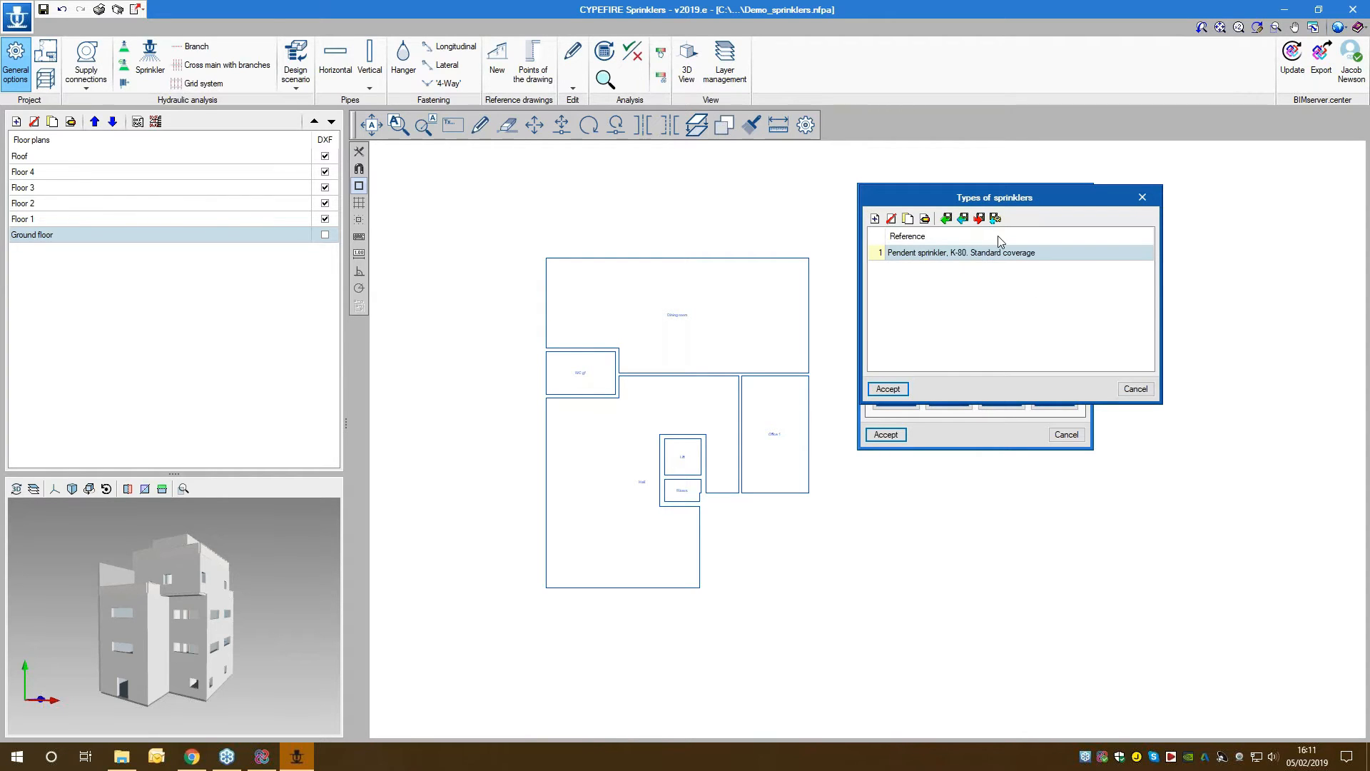
click(883, 389)
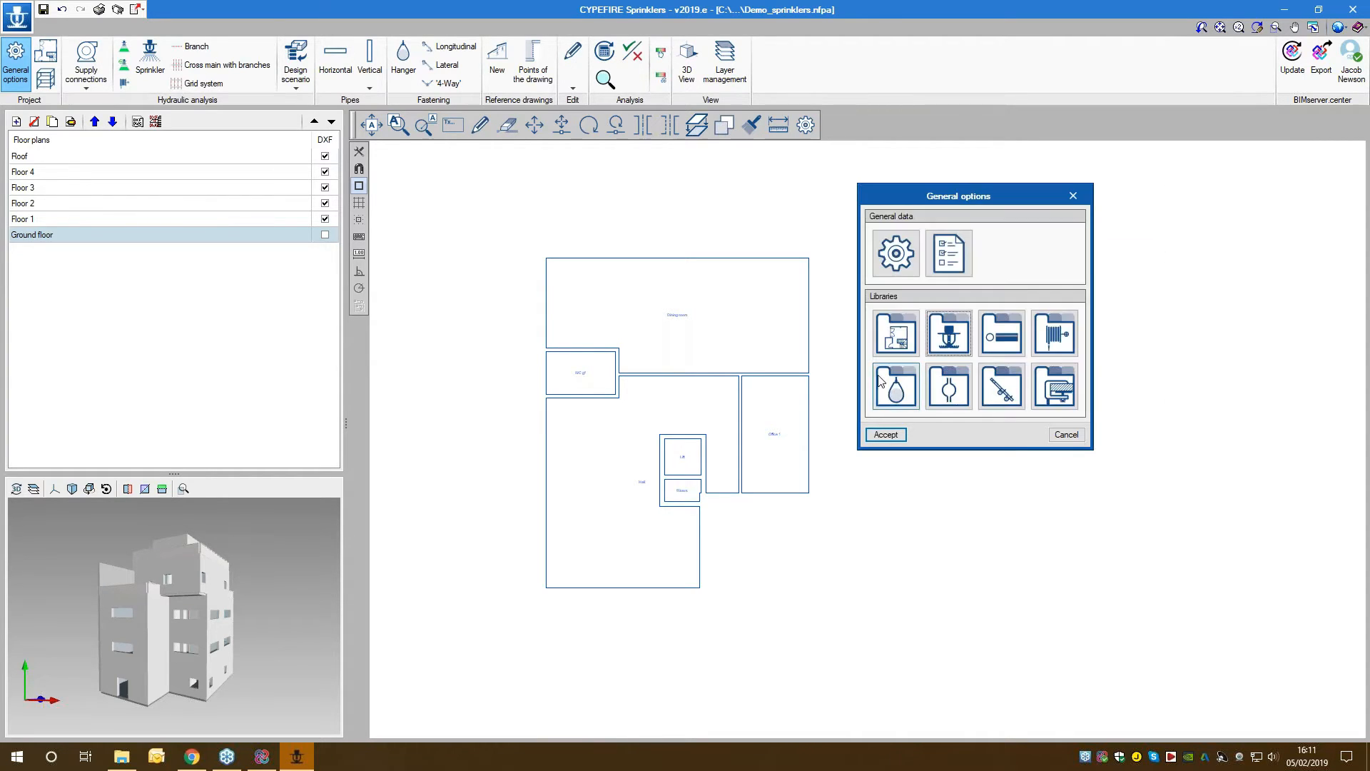
click(1003, 344)
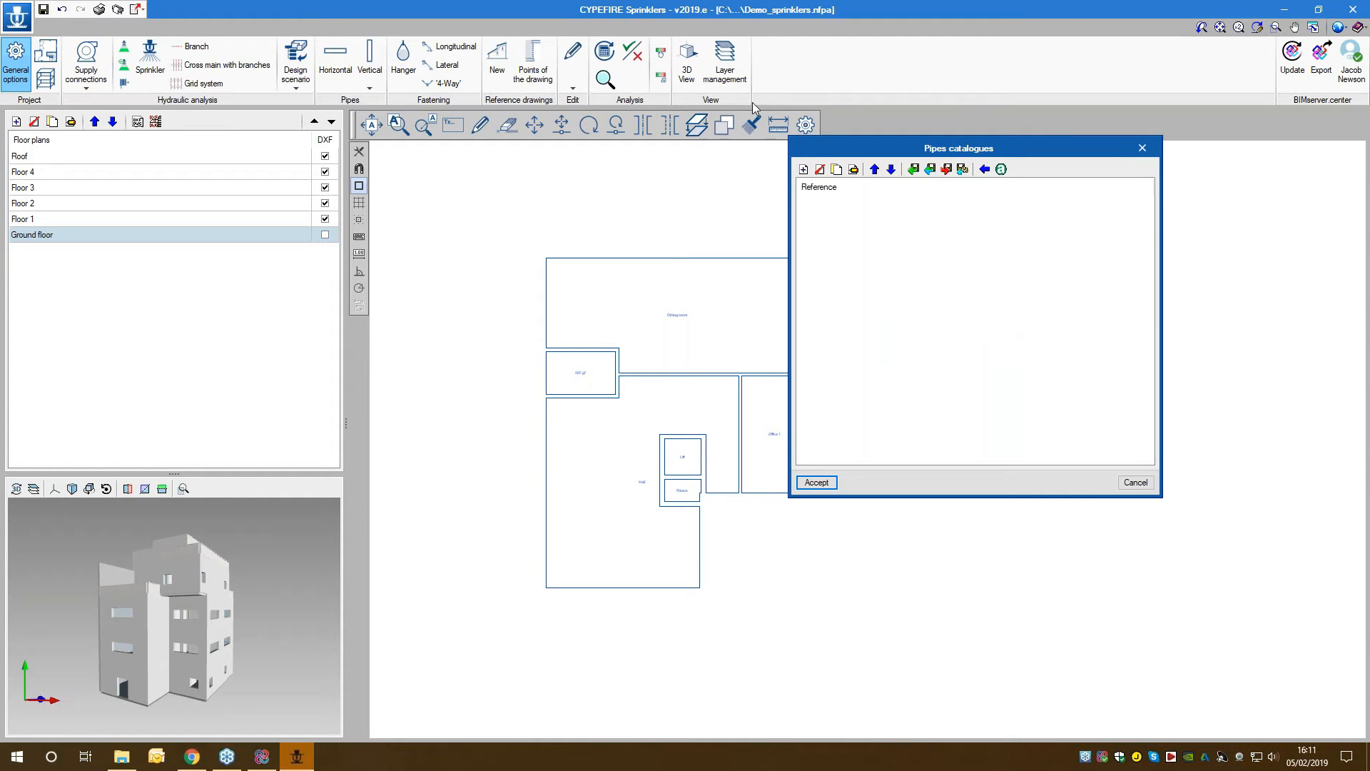
click(804, 169)
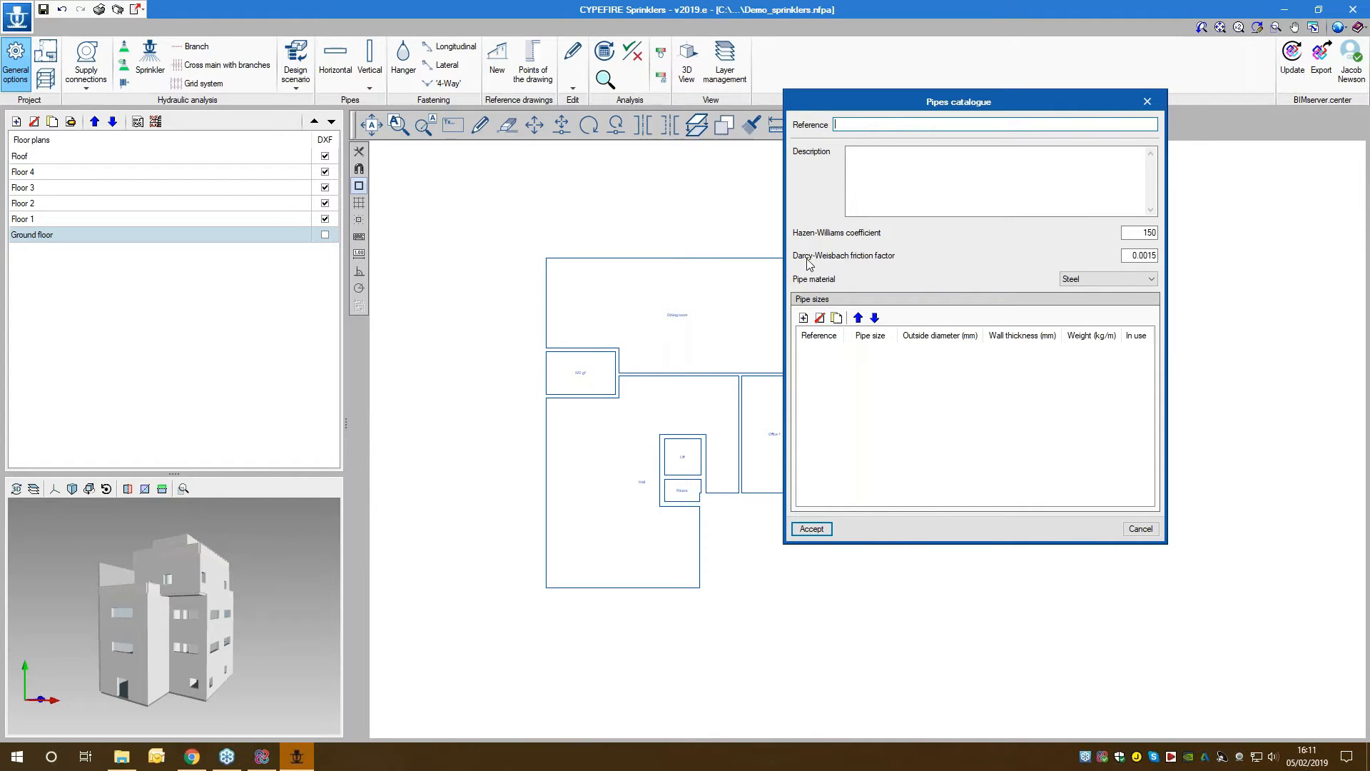
click(1082, 275)
click(1064, 298)
click(803, 317)
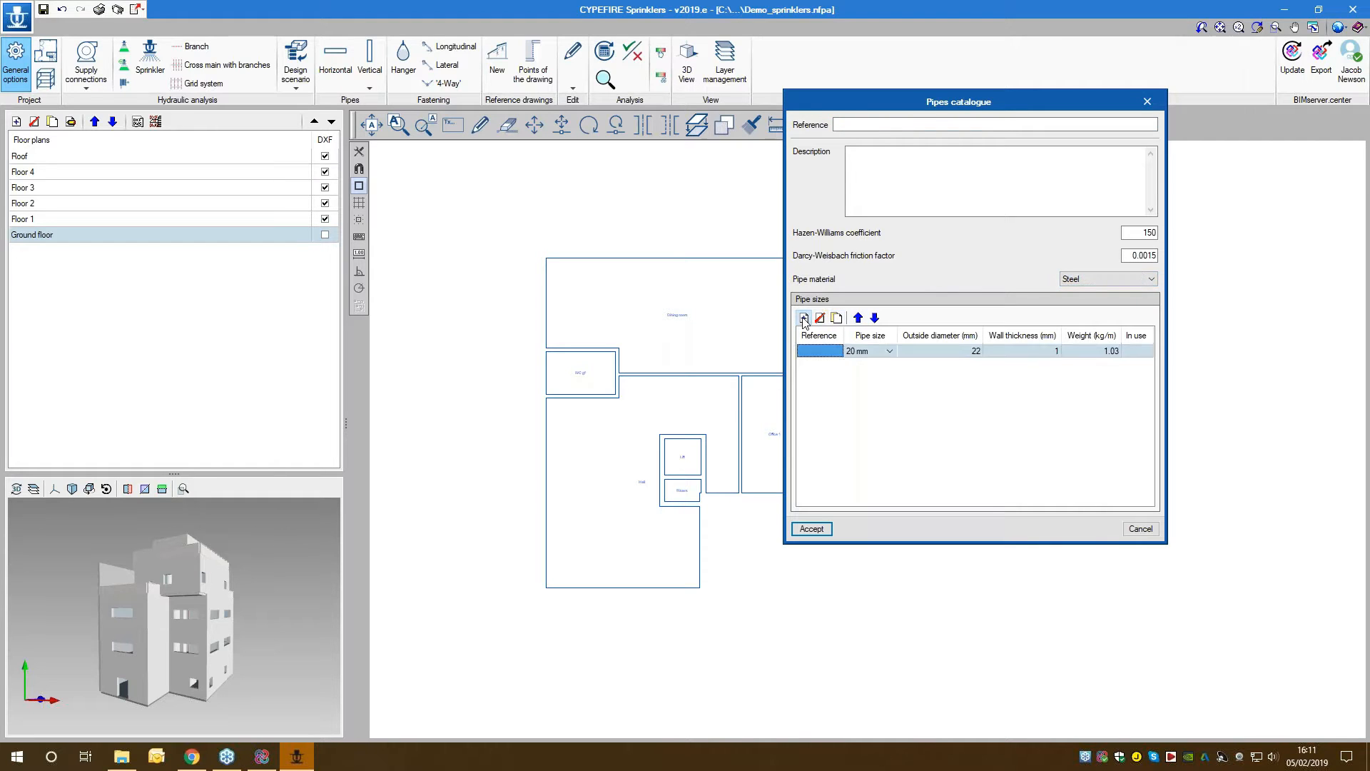
click(804, 317)
click(803, 318)
click(890, 351)
click(867, 376)
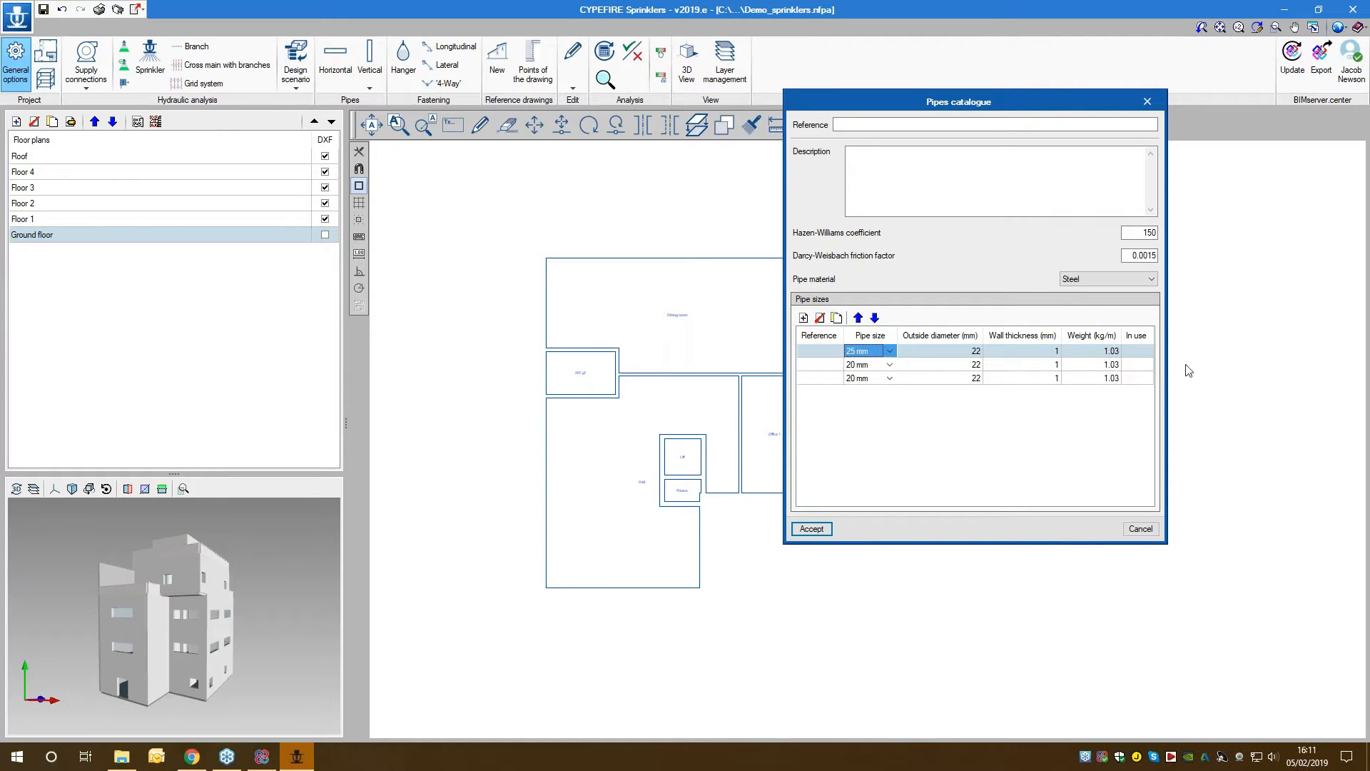
click(1139, 529)
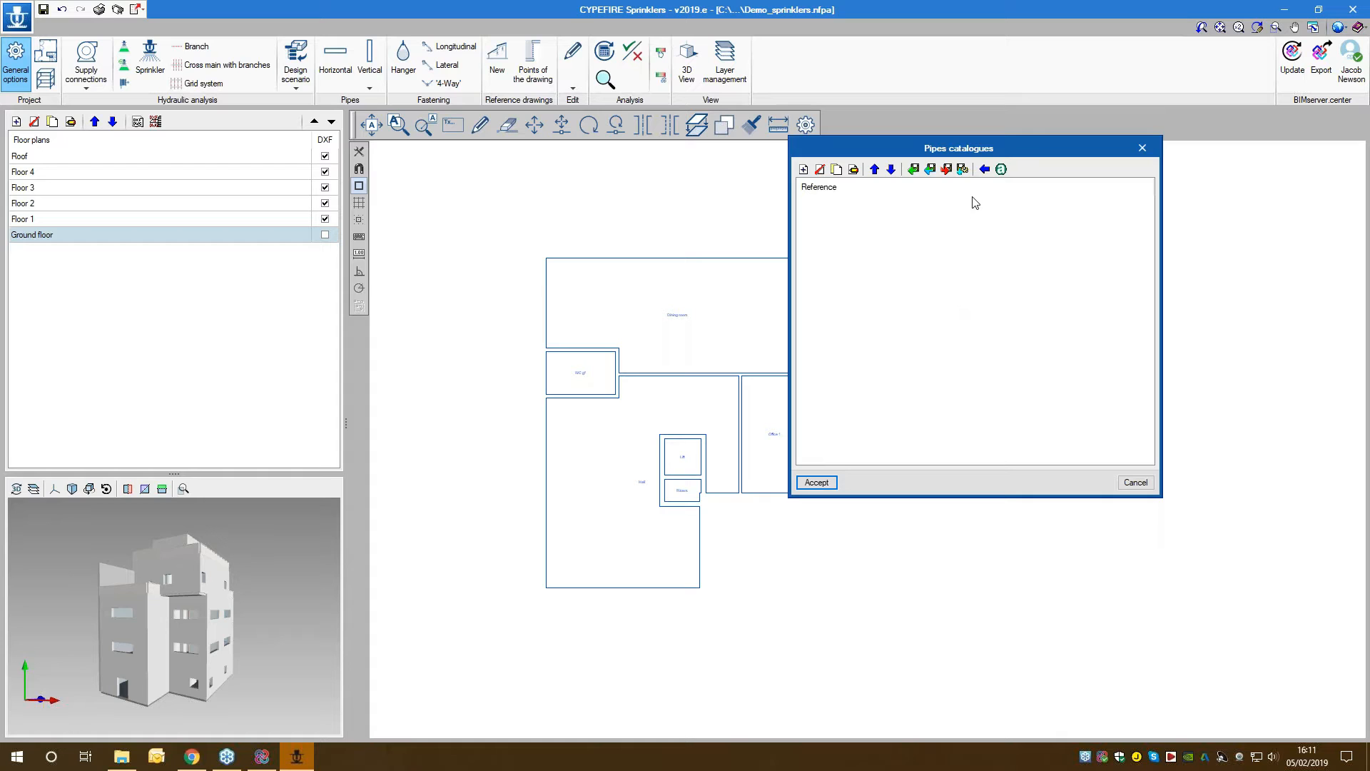
Step: Import the predefined pipe materials Steel, Schedule 40, Copper, type K and Stainless Steel, Schedule 40S into the pipes catalogues
click(985, 171)
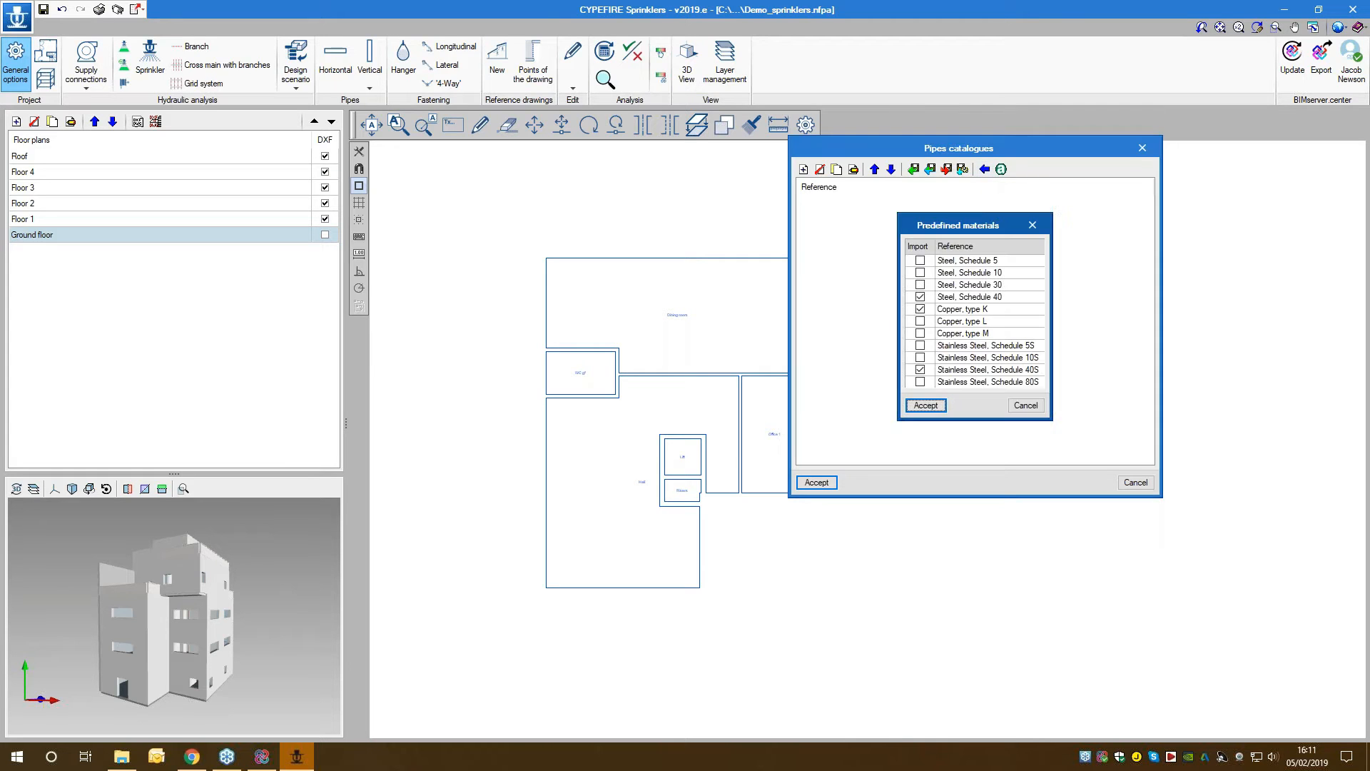
drag(976, 227, 1076, 195)
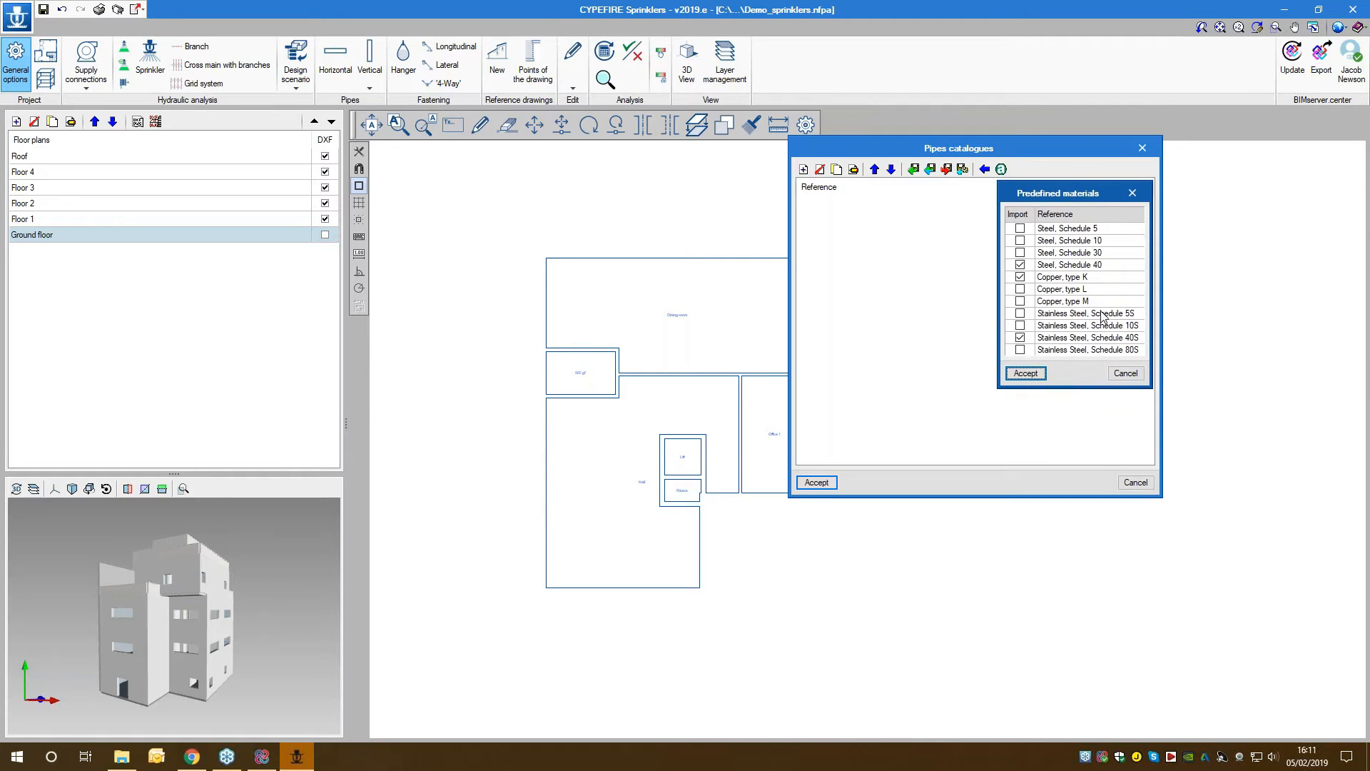
click(1025, 373)
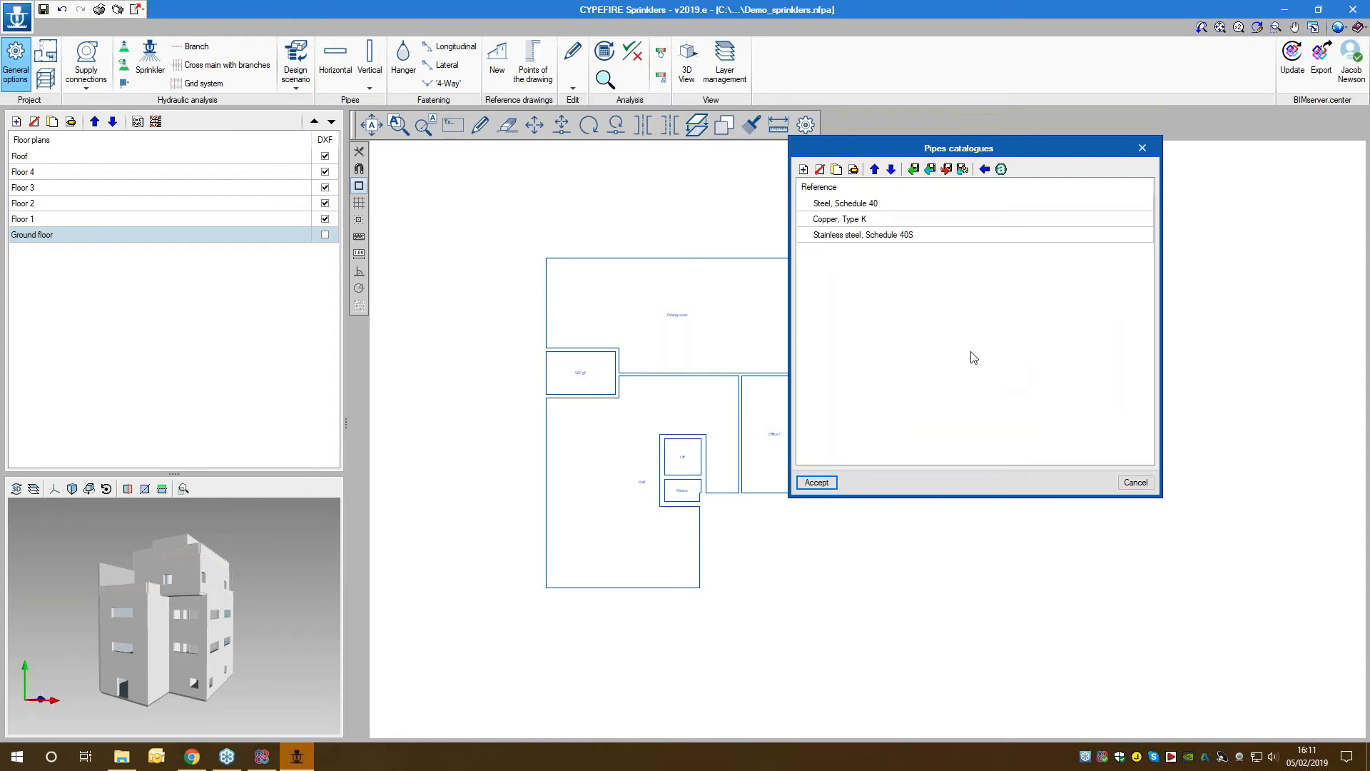
Step: Review the pipe sizes of the Steel, Schedule 40 catalogue and accept the pipes catalogues library
double_click(841, 205)
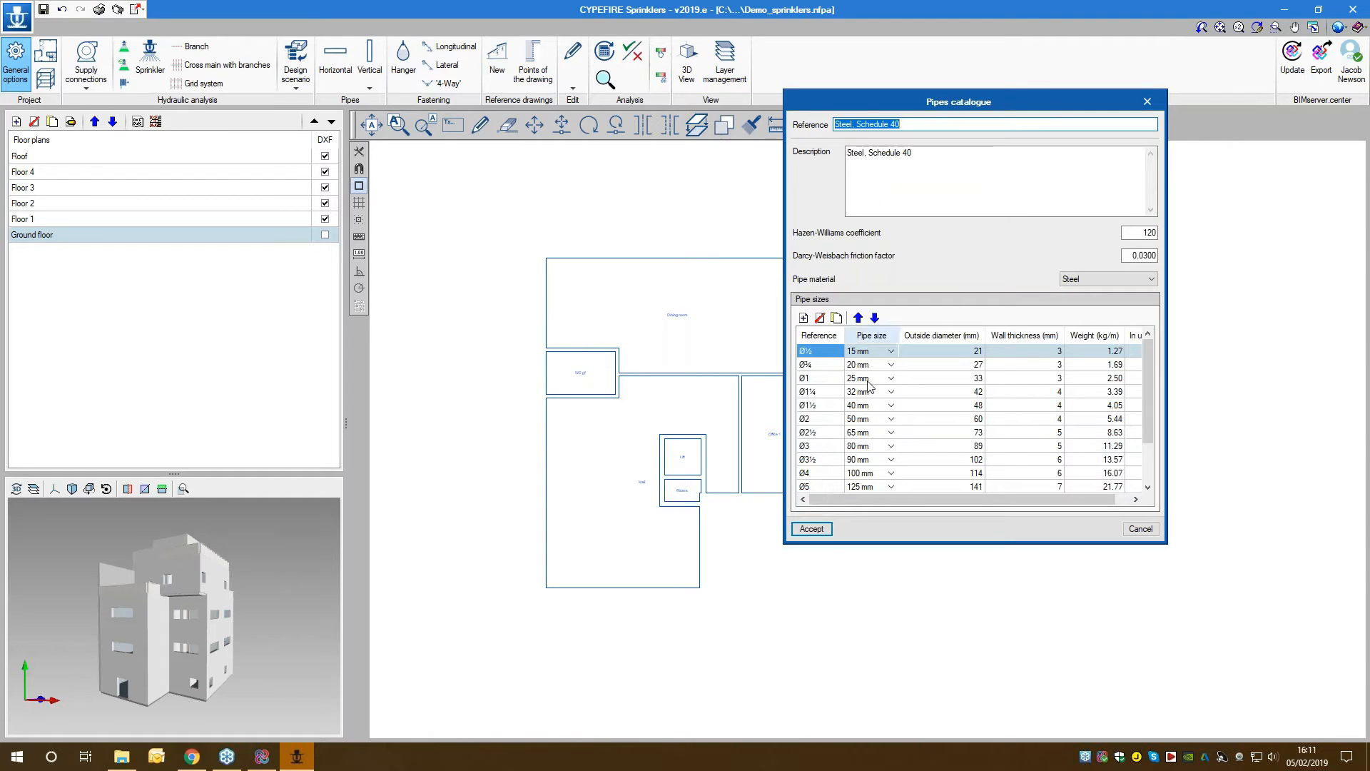
drag(1150, 377, 1150, 417)
scroll(935, 421, up, 2)
click(822, 528)
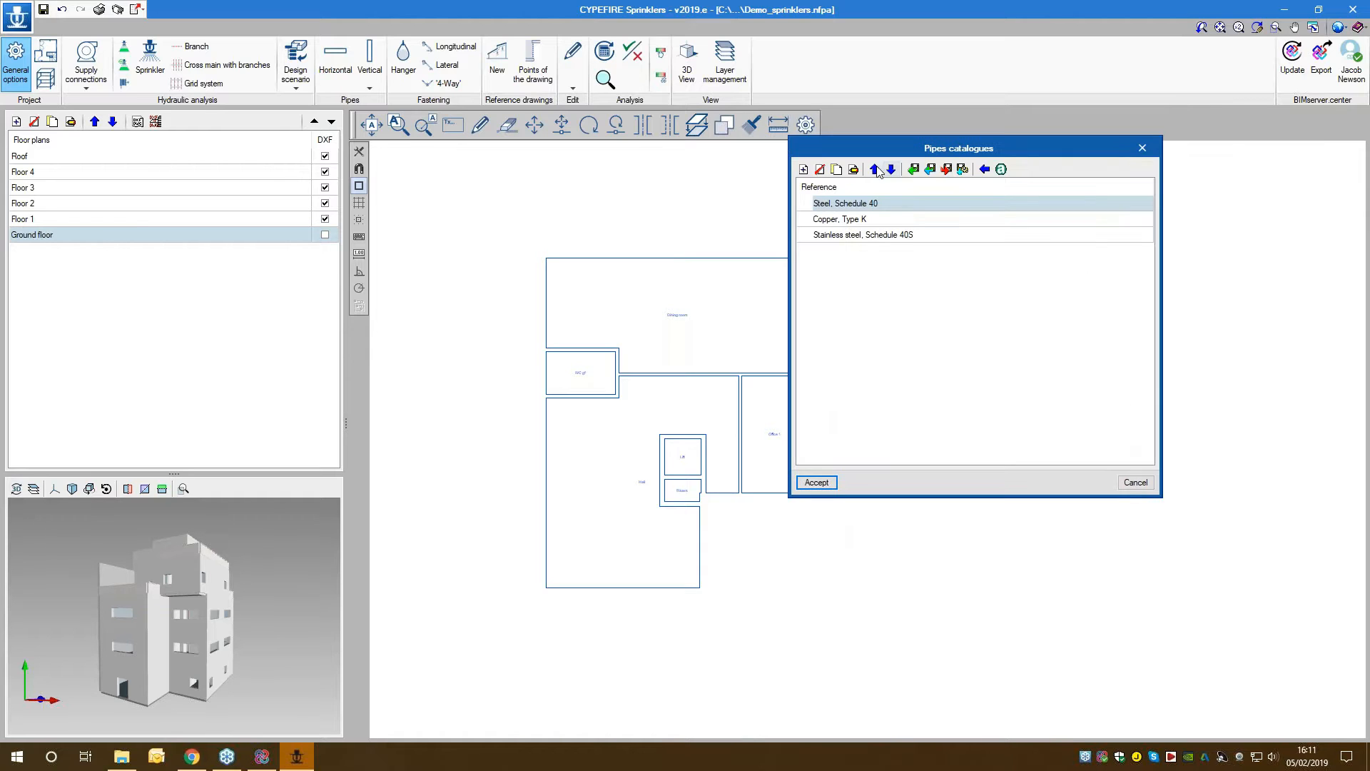
click(835, 484)
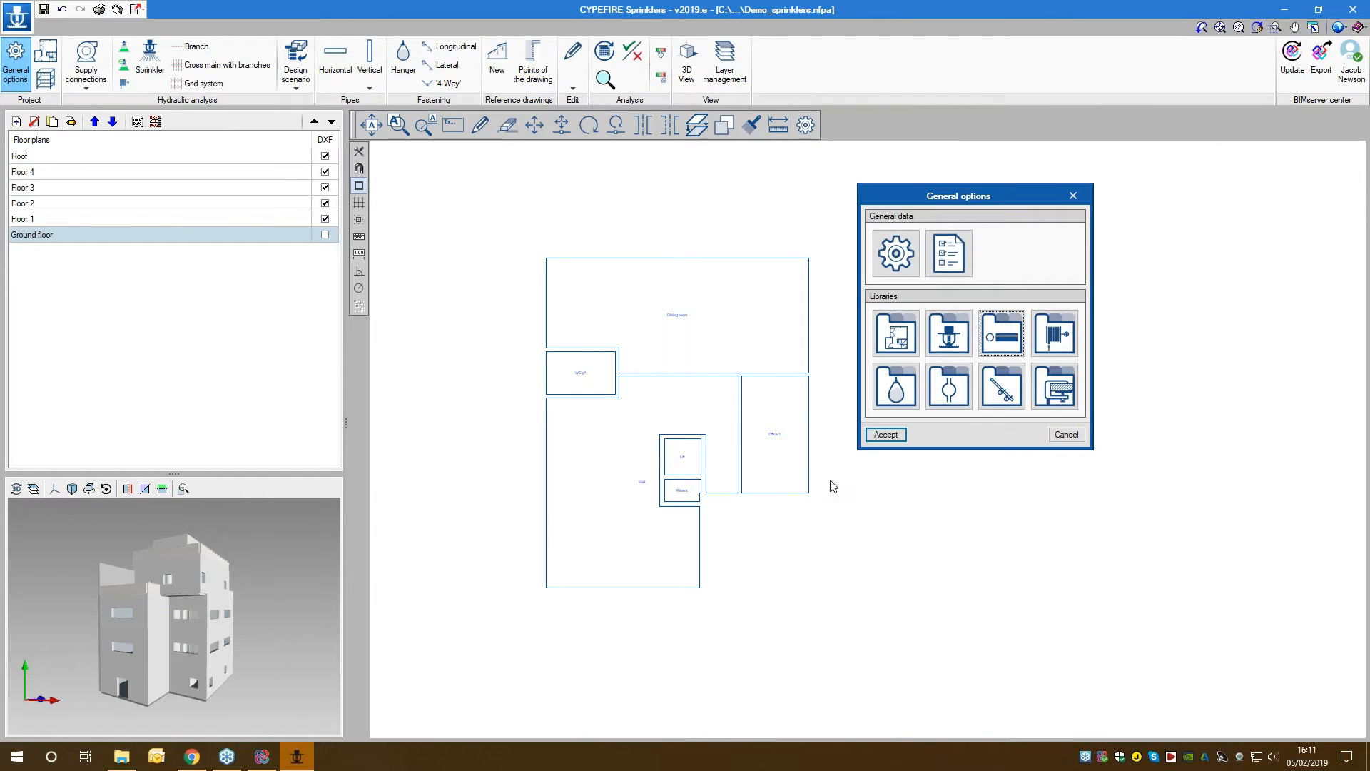
Step: Add an FHR type with the reference FHR and a flow of 190 lpm, and open the library of hangers catalogues
click(1054, 332)
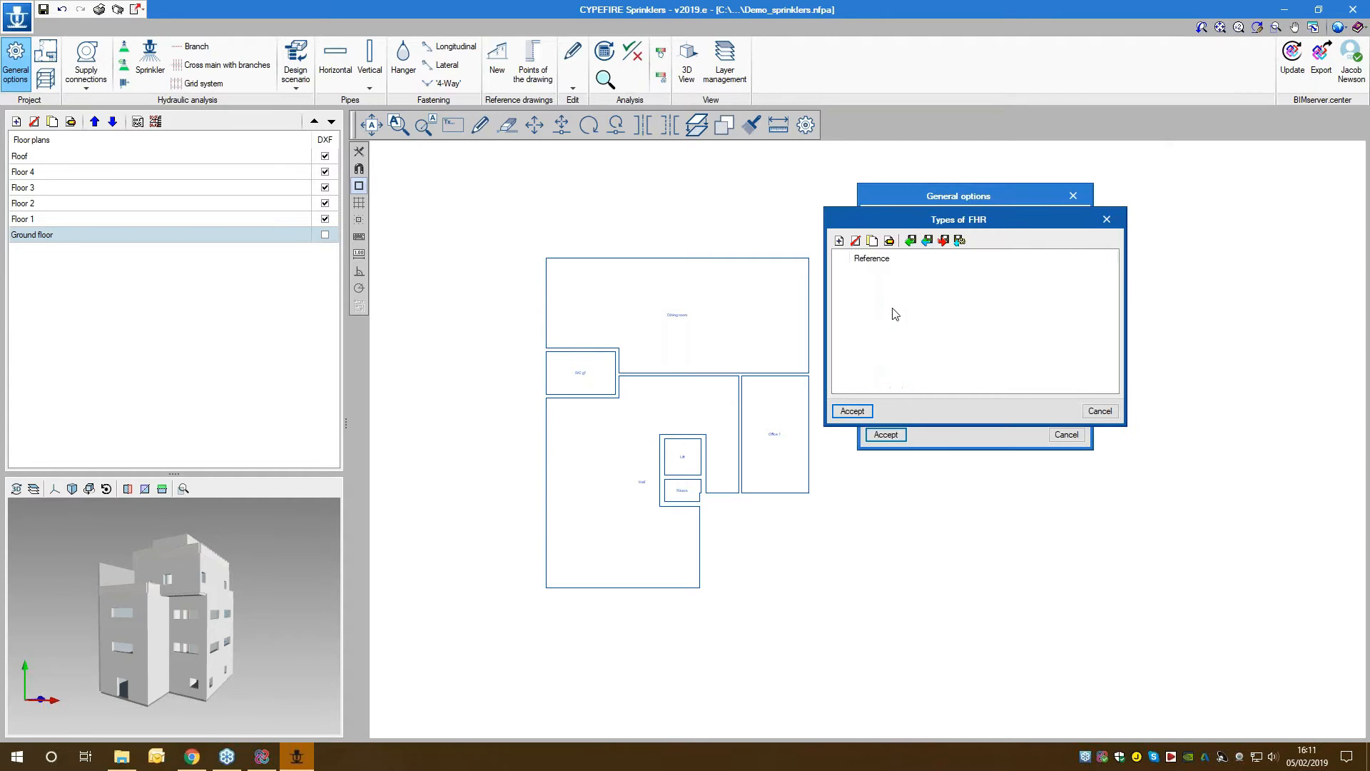
click(839, 241)
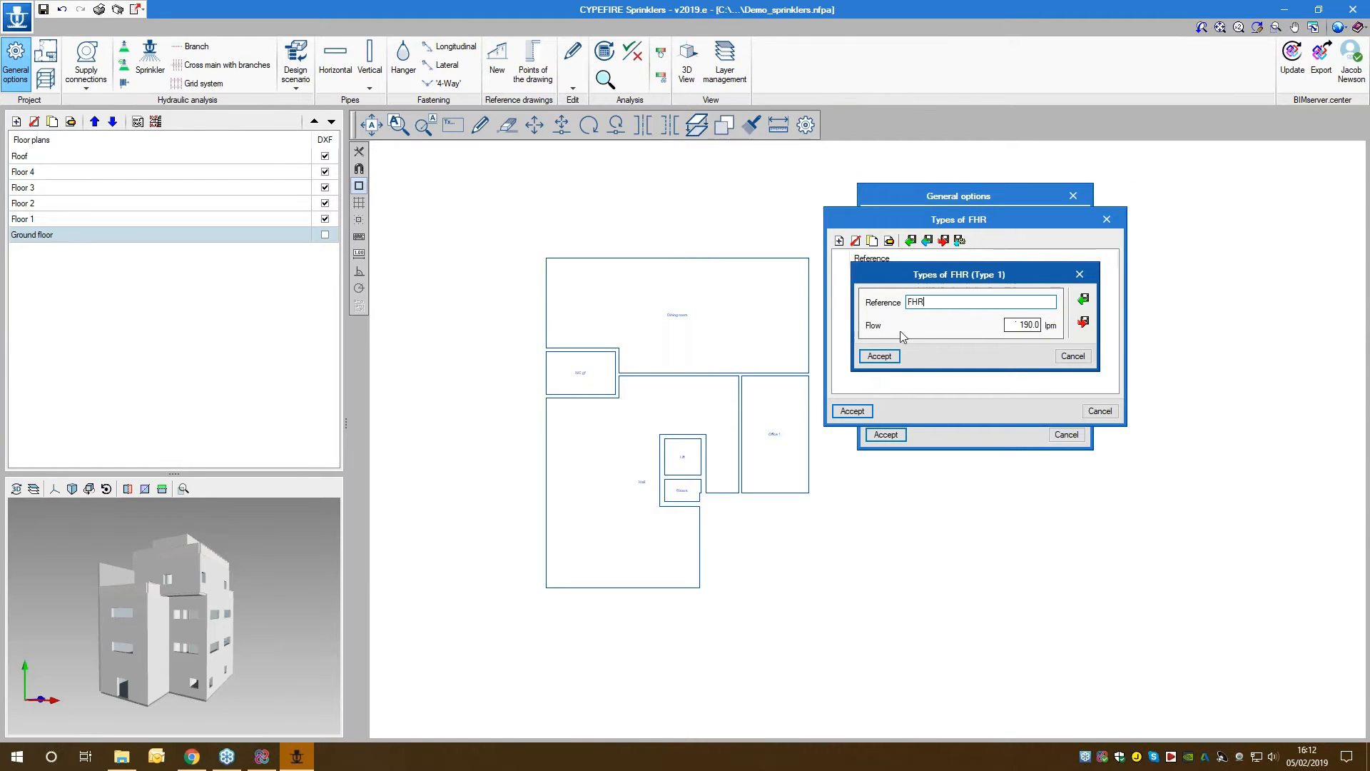
drag(1020, 326, 1039, 326)
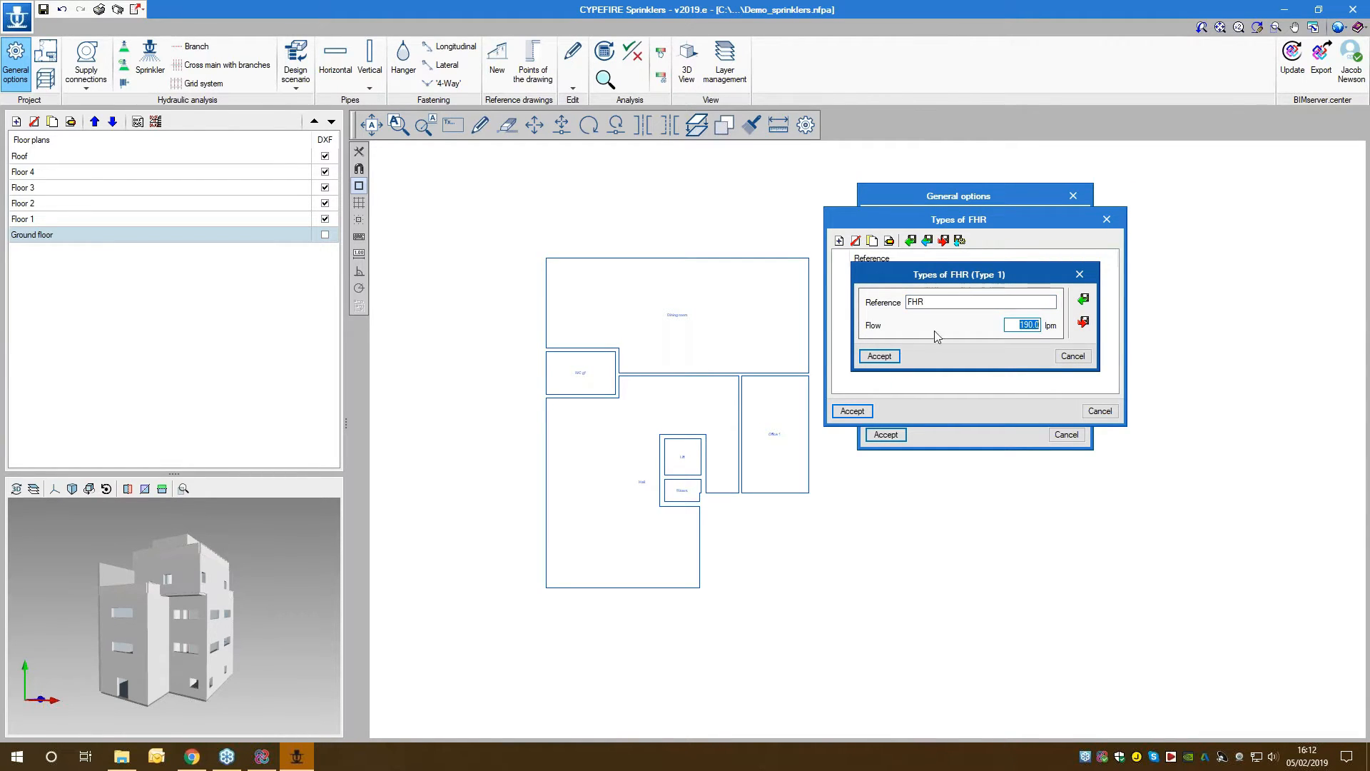
click(879, 356)
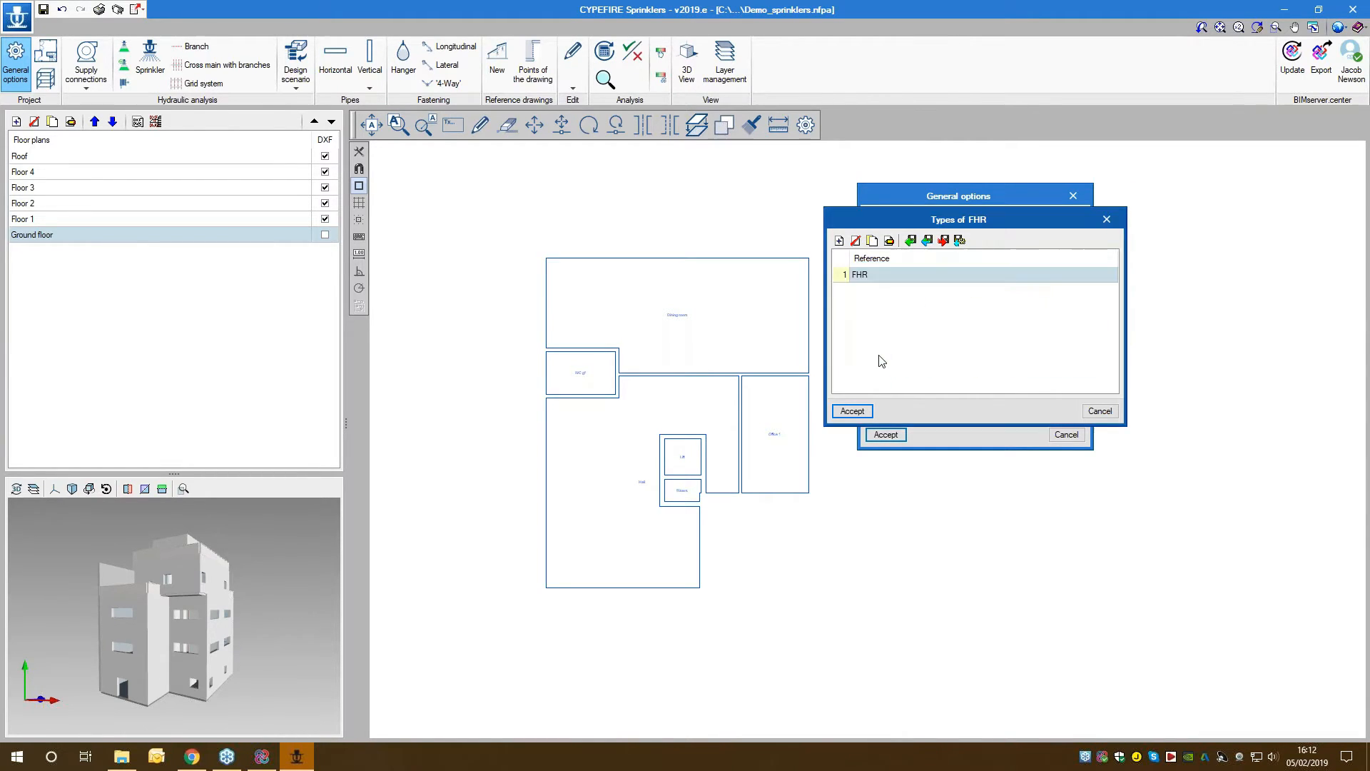
click(852, 411)
click(900, 401)
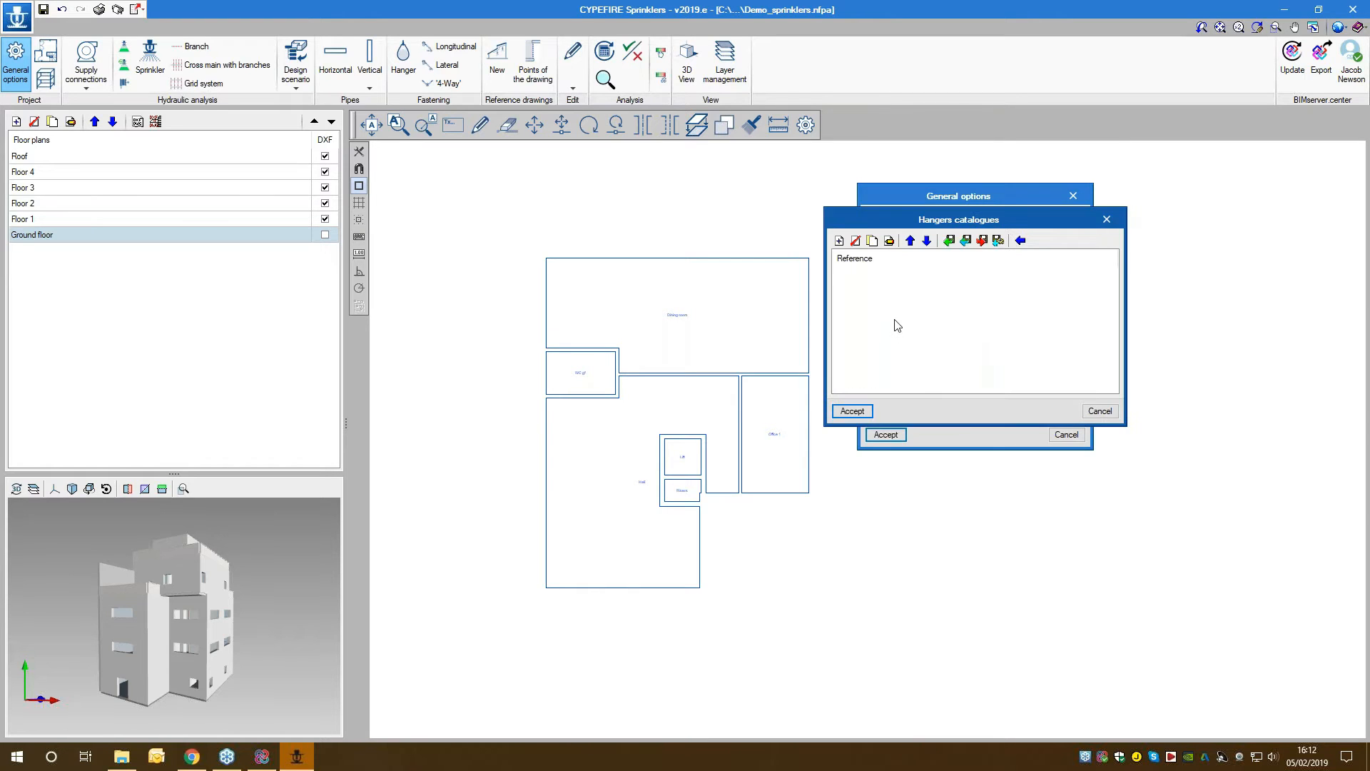
click(839, 240)
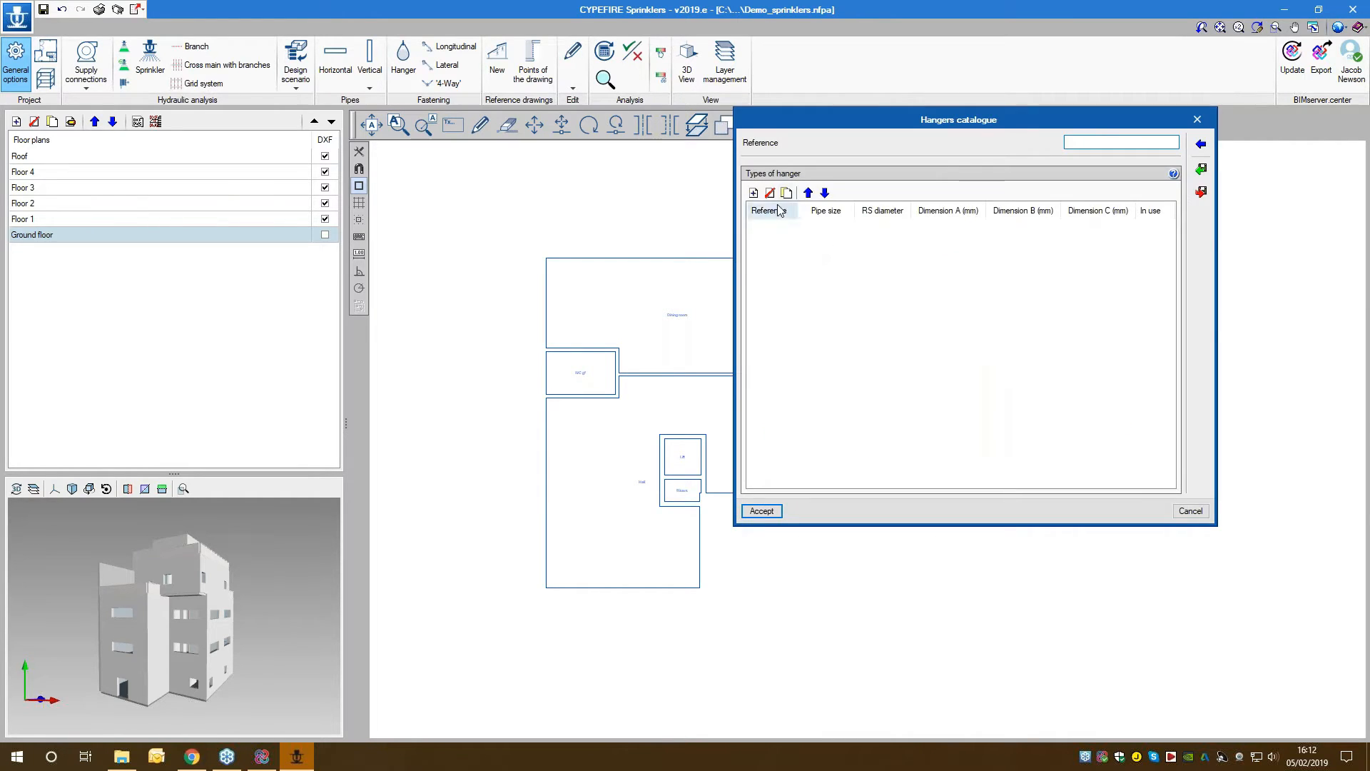
click(754, 193)
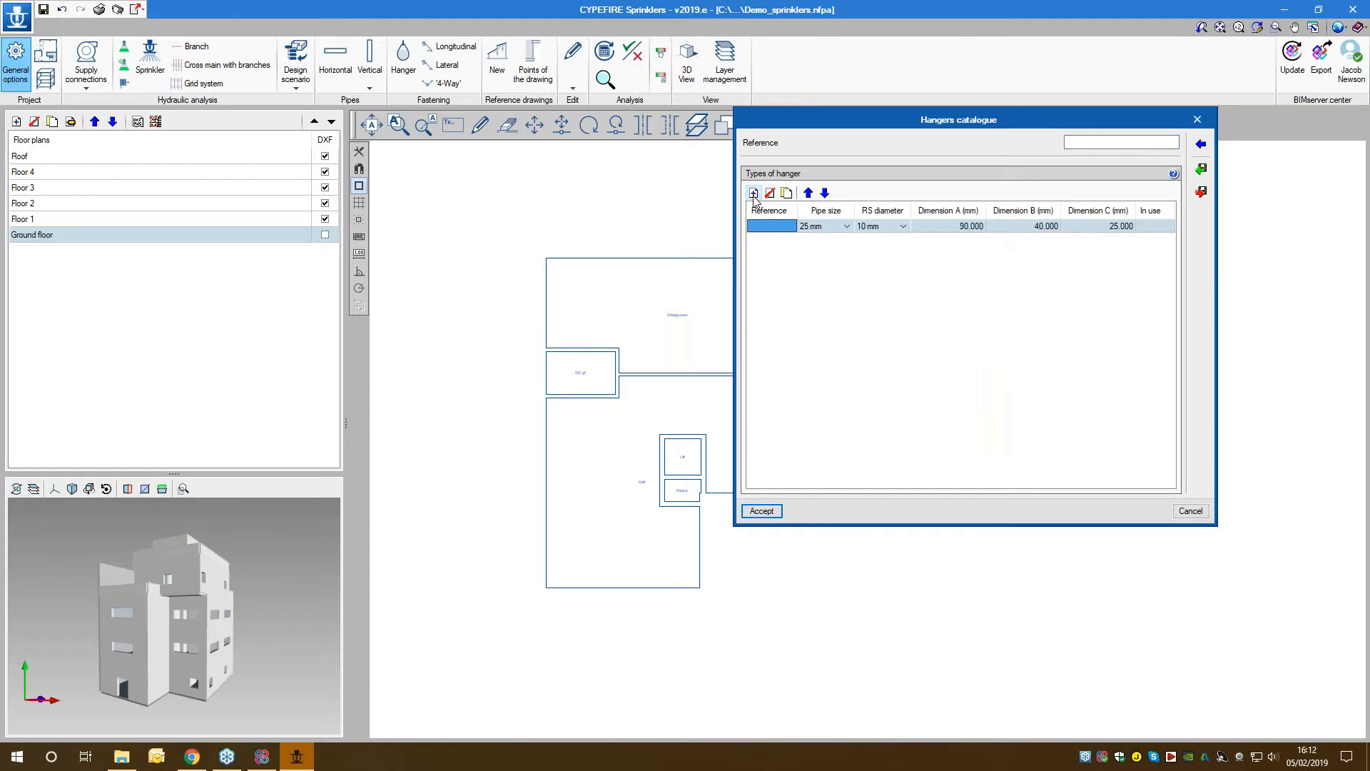
click(754, 193)
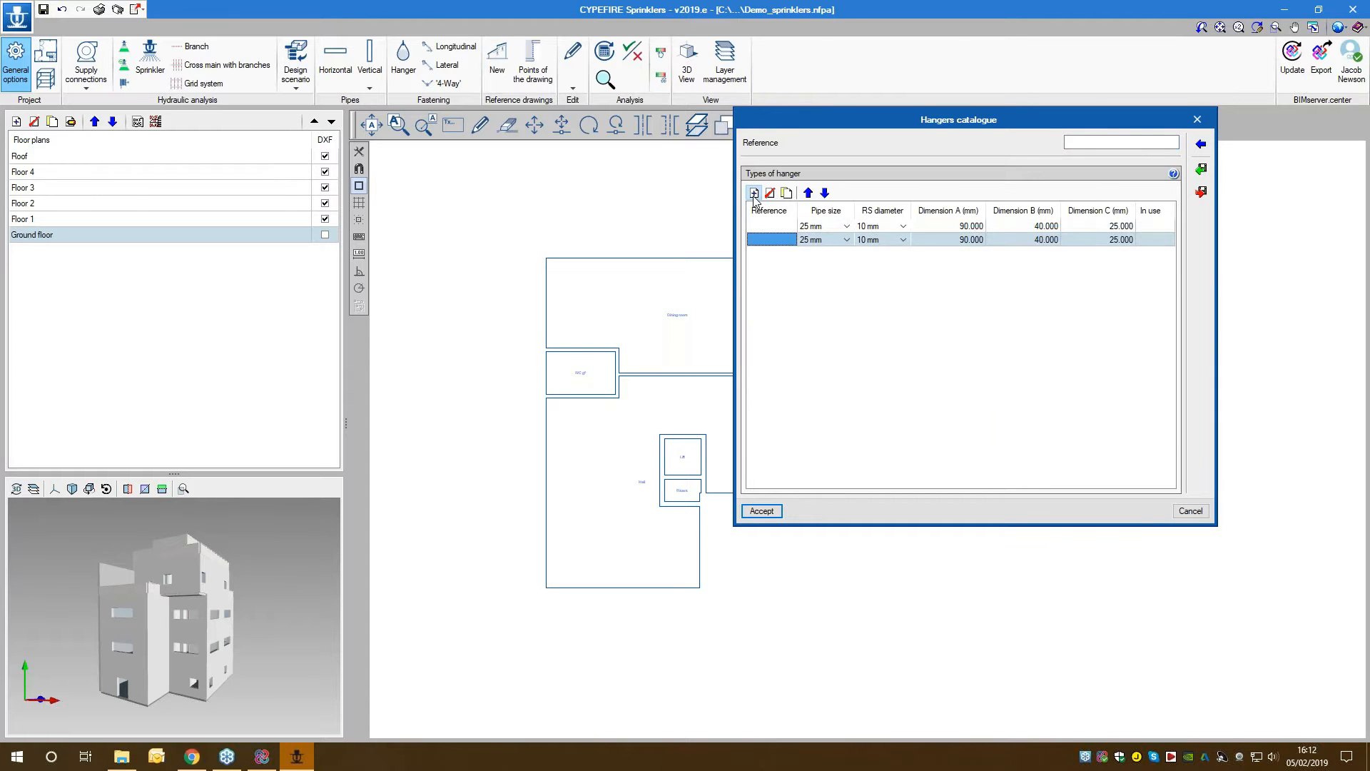
click(848, 227)
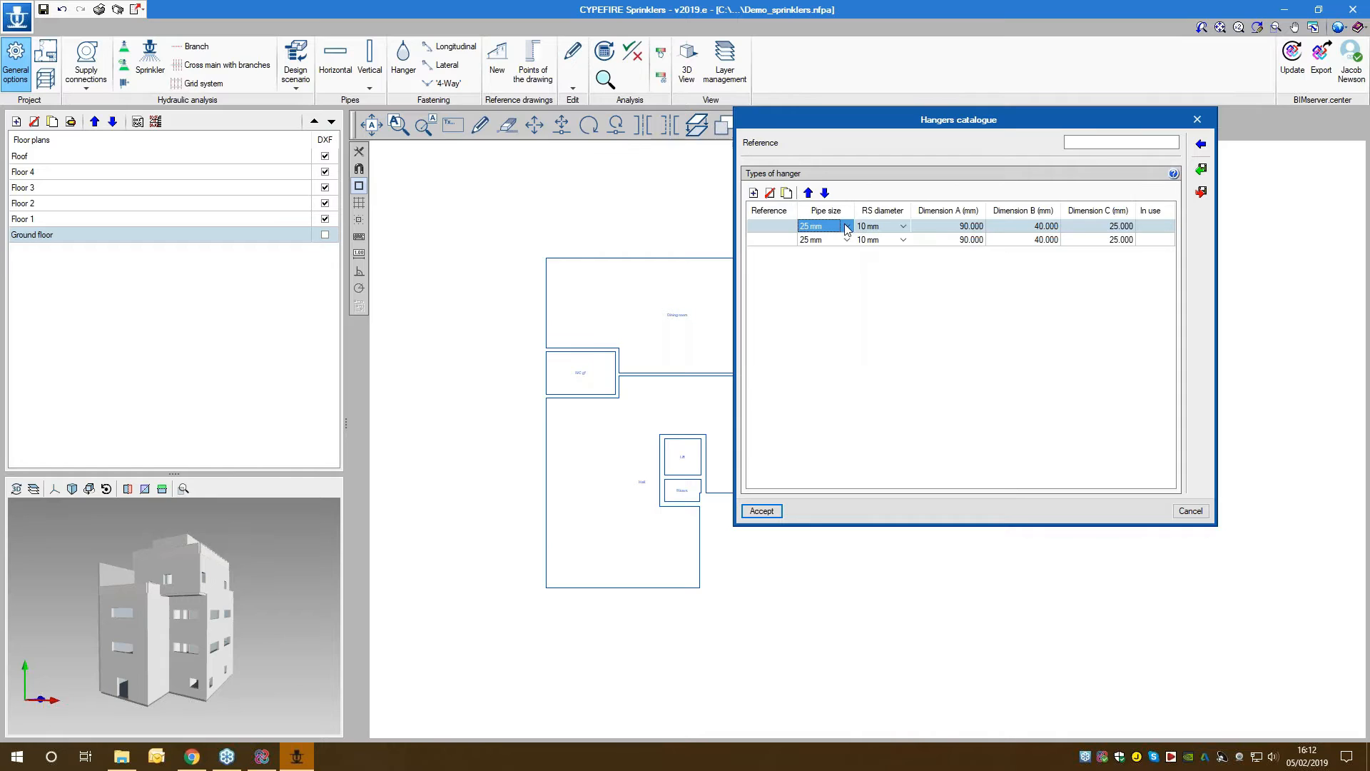
click(845, 226)
click(882, 241)
click(1174, 173)
mouse_move(1017, 183)
mouse_down()
mouse_move(1019, 247)
mouse_move(1116, 264)
mouse_move(696, 220)
mouse_move(667, 119)
mouse_up()
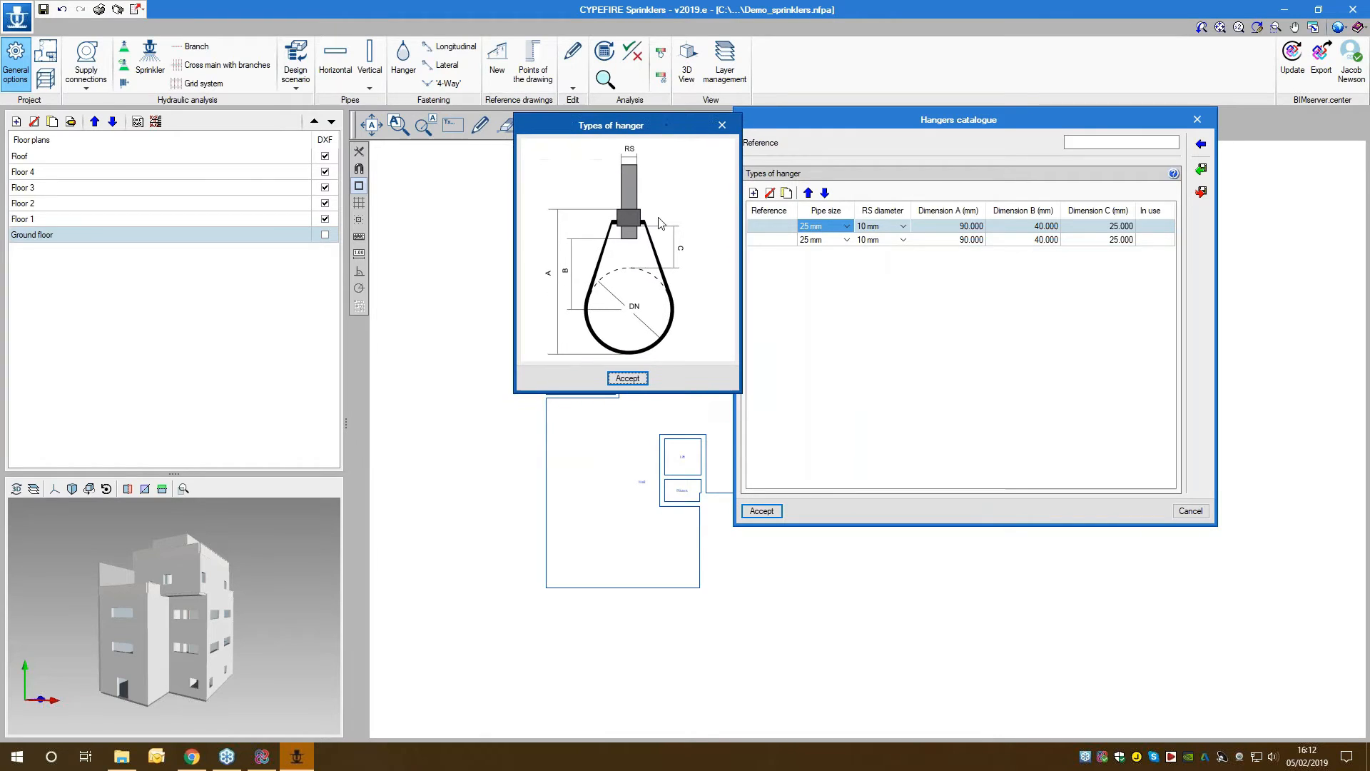
click(627, 378)
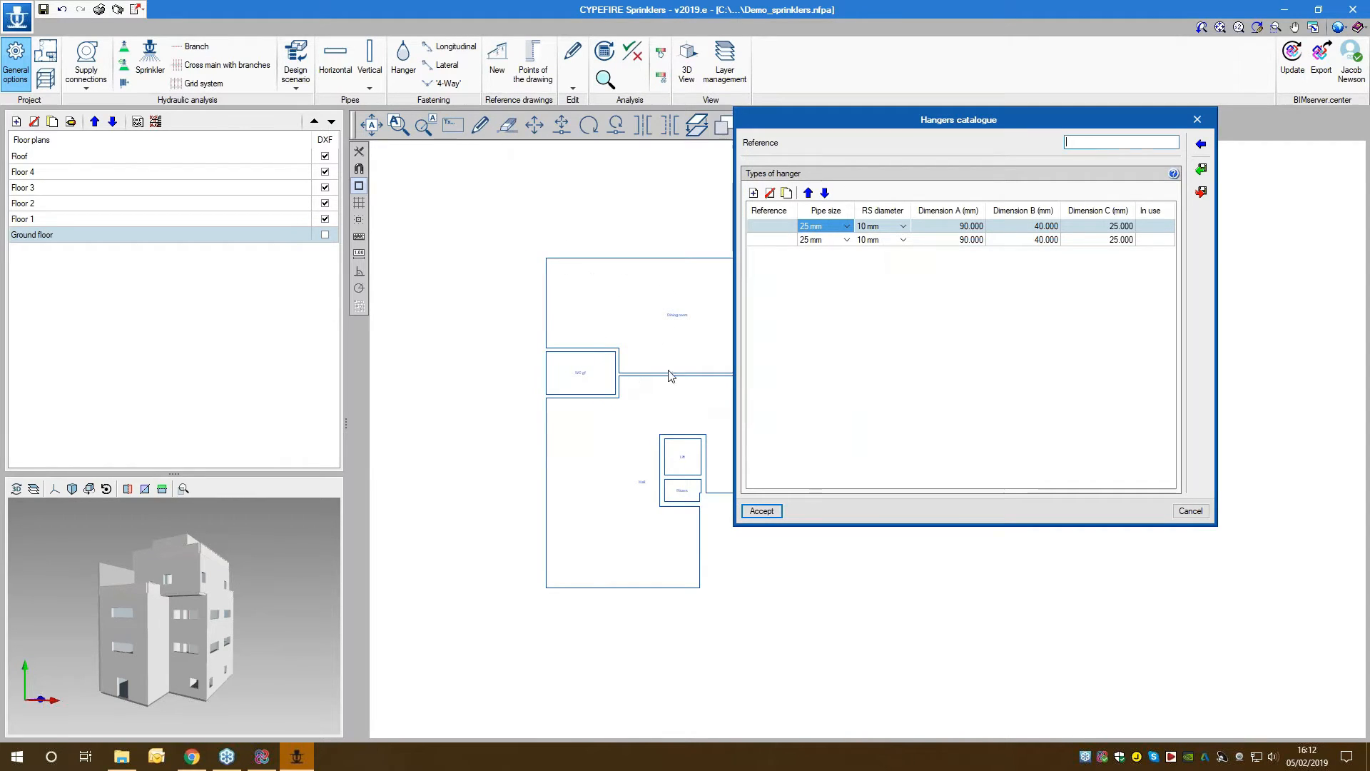
click(1190, 511)
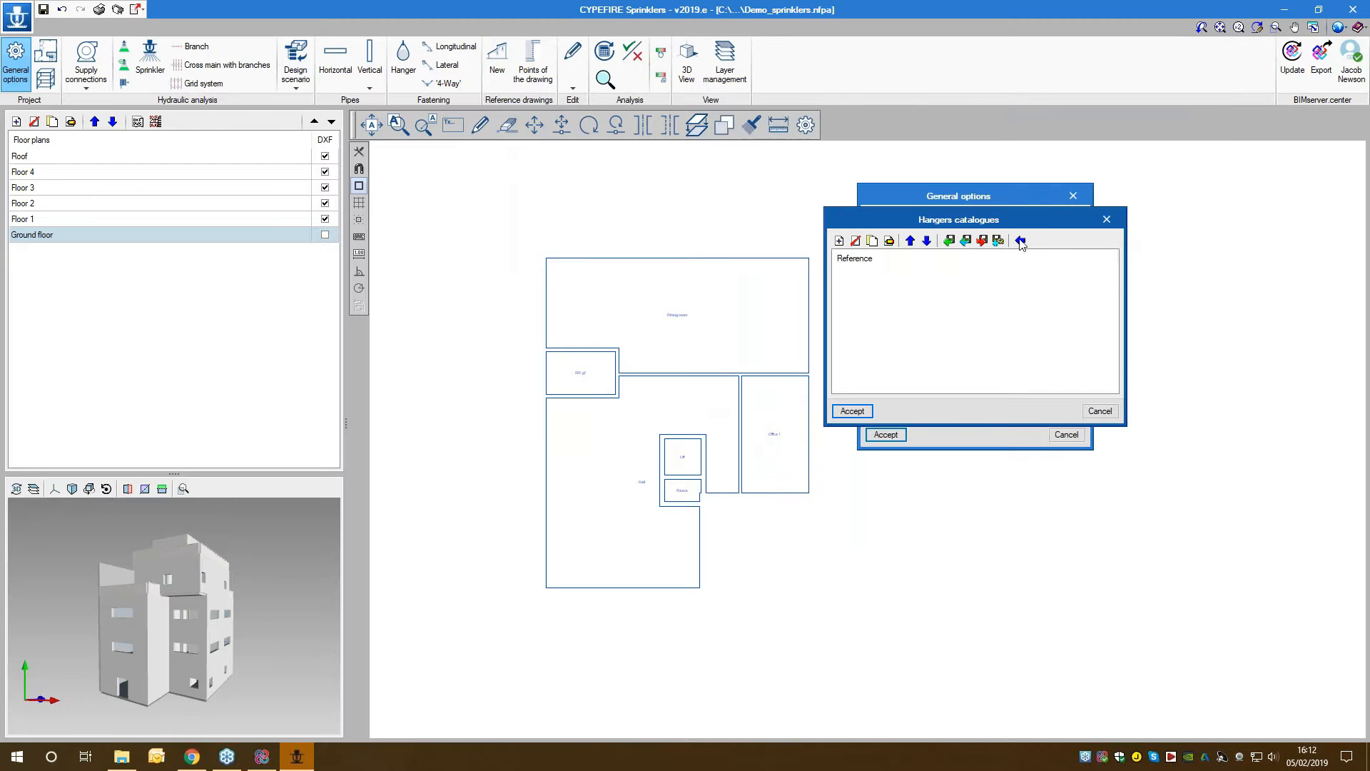
Step: Import the predefined Loop Hanger catalogue, review its hanger types, and accept the library and general options
click(1020, 240)
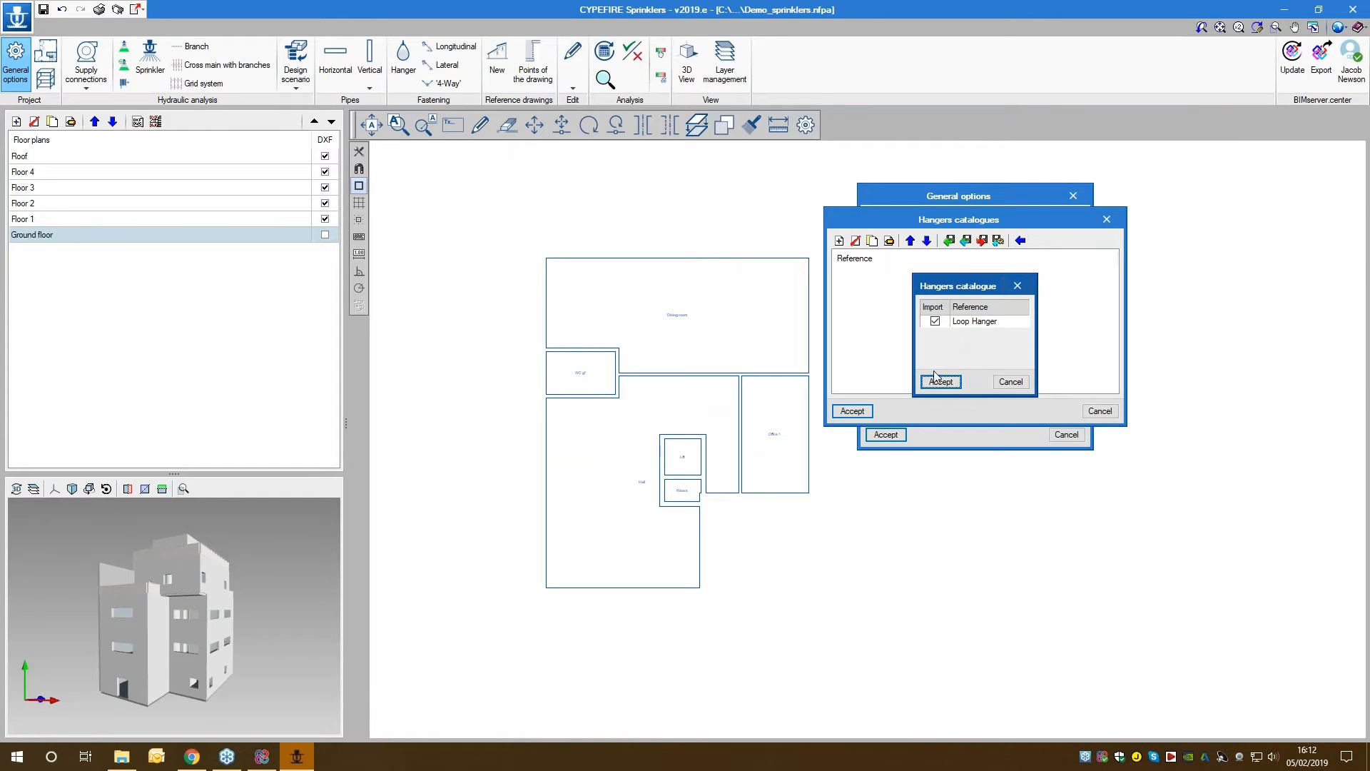
click(939, 381)
double_click(855, 275)
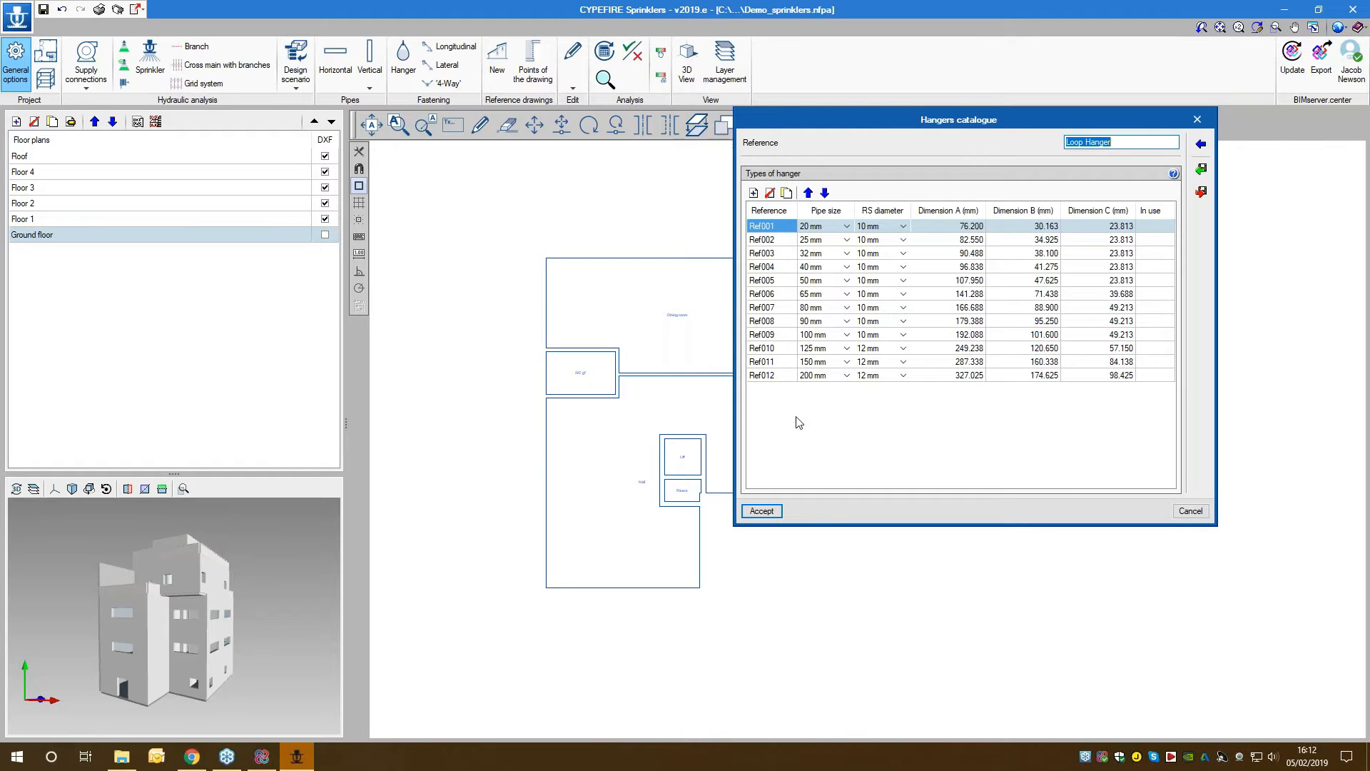
click(761, 511)
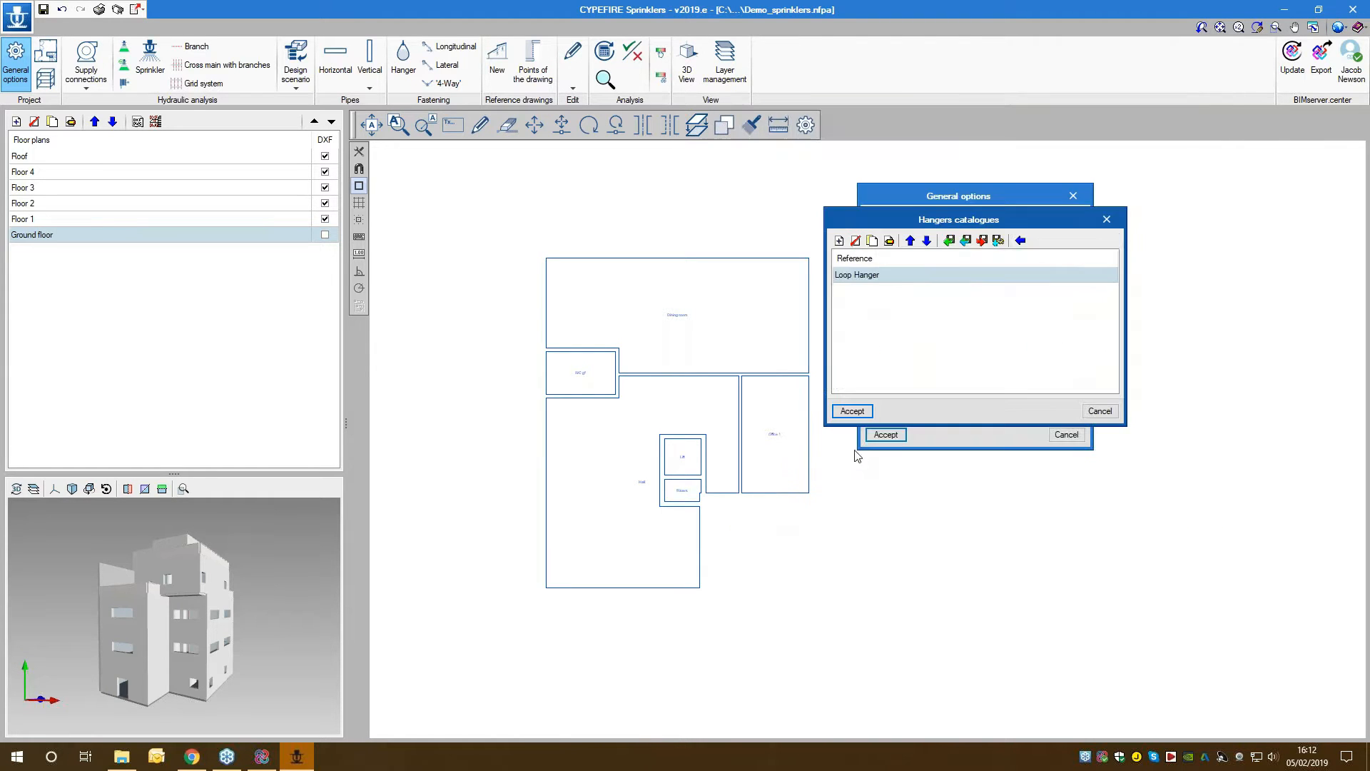
click(853, 415)
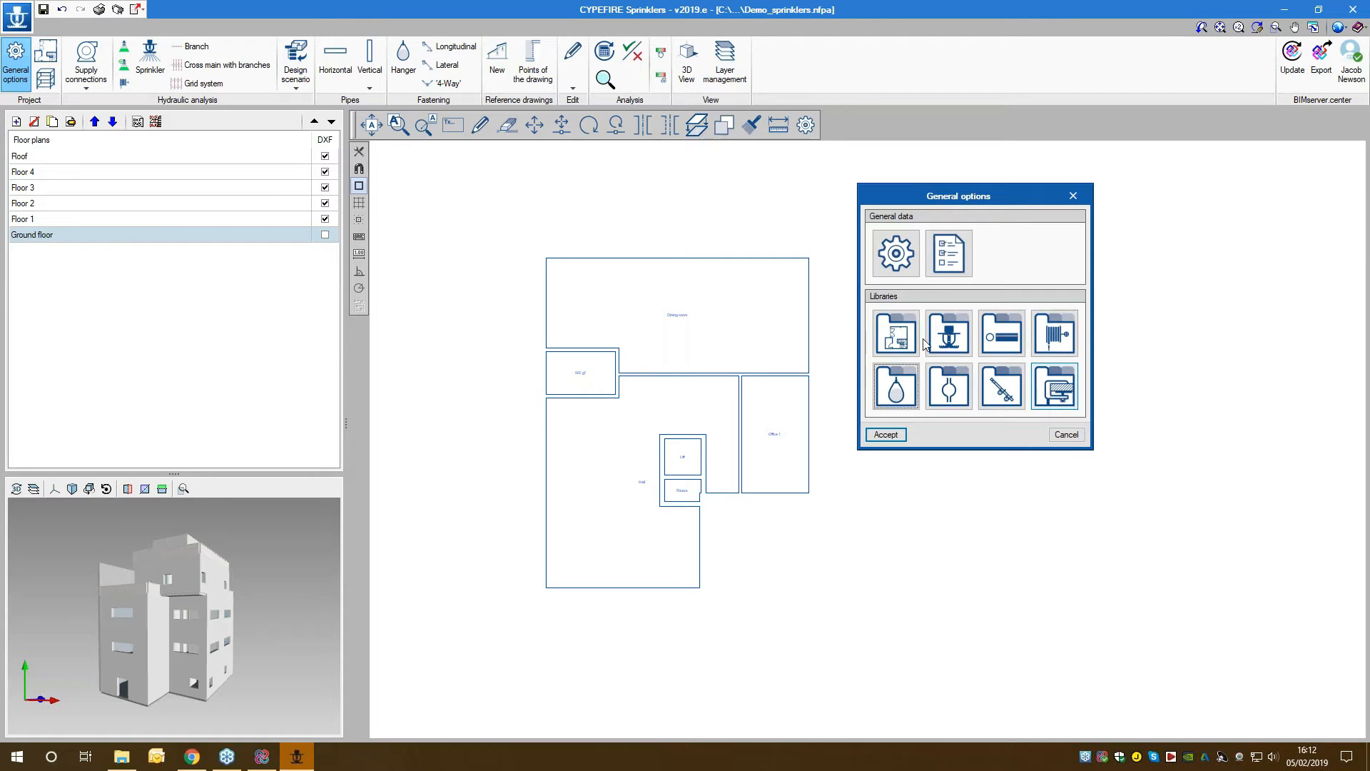
click(883, 437)
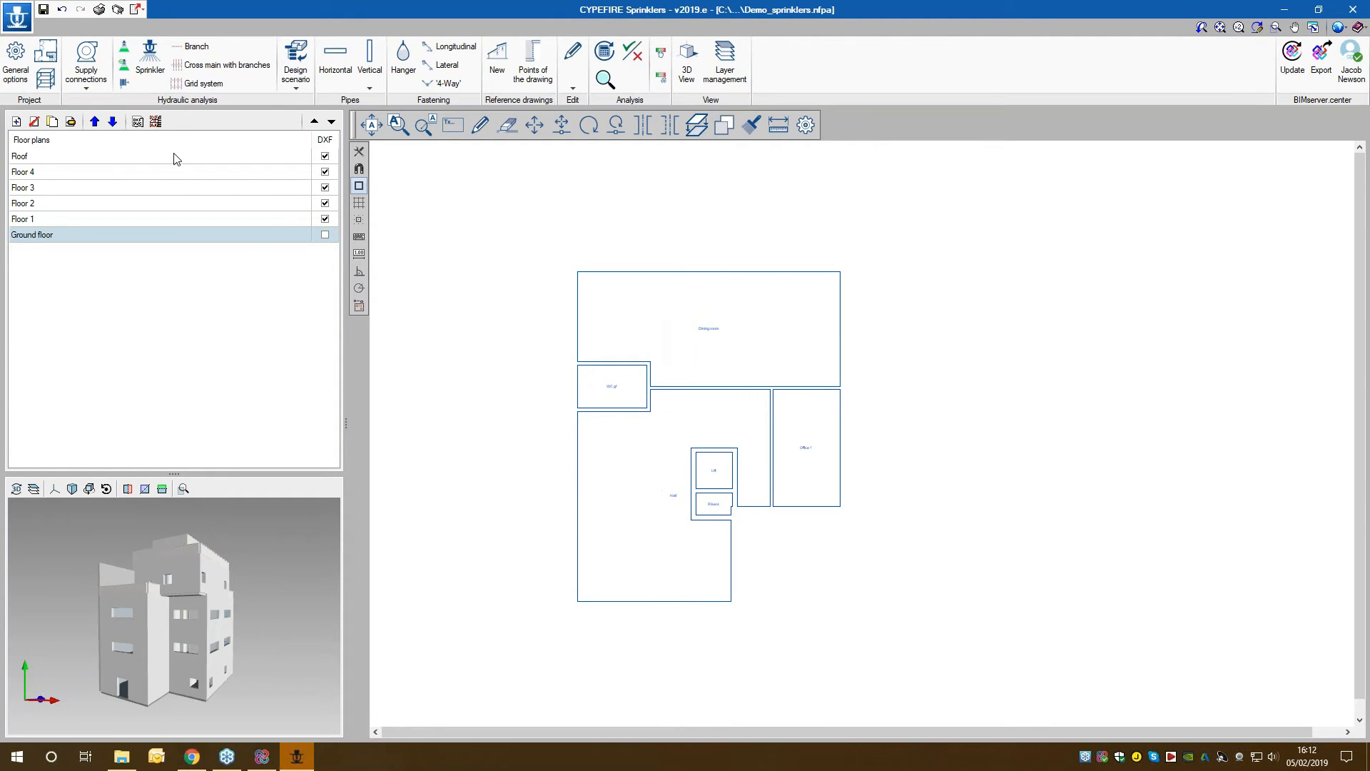
Step: Start a new tank for the ground floor with Light Hazard, a capacity of 60 m³ and a flow of 900 lpm
scroll(560, 324, up, 2)
middle_drag(623, 400, 630, 649)
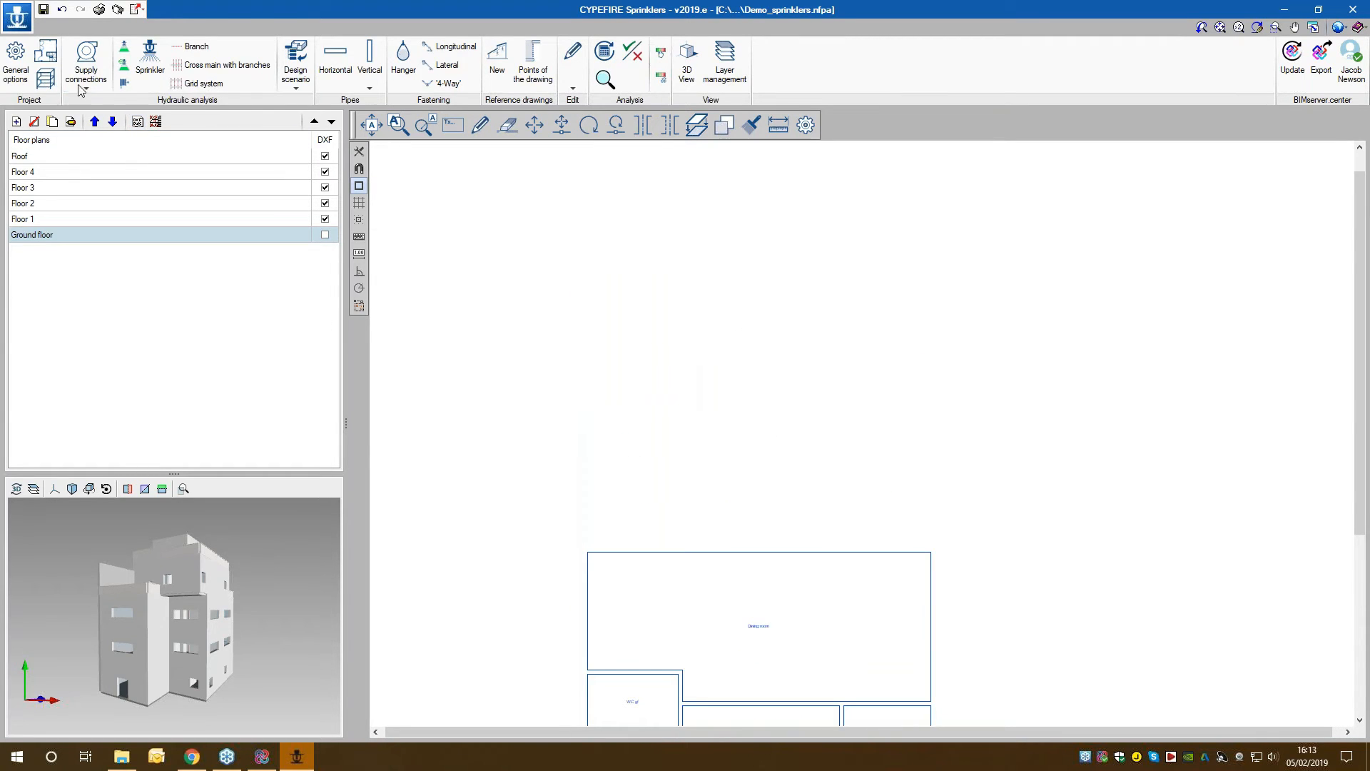
click(85, 87)
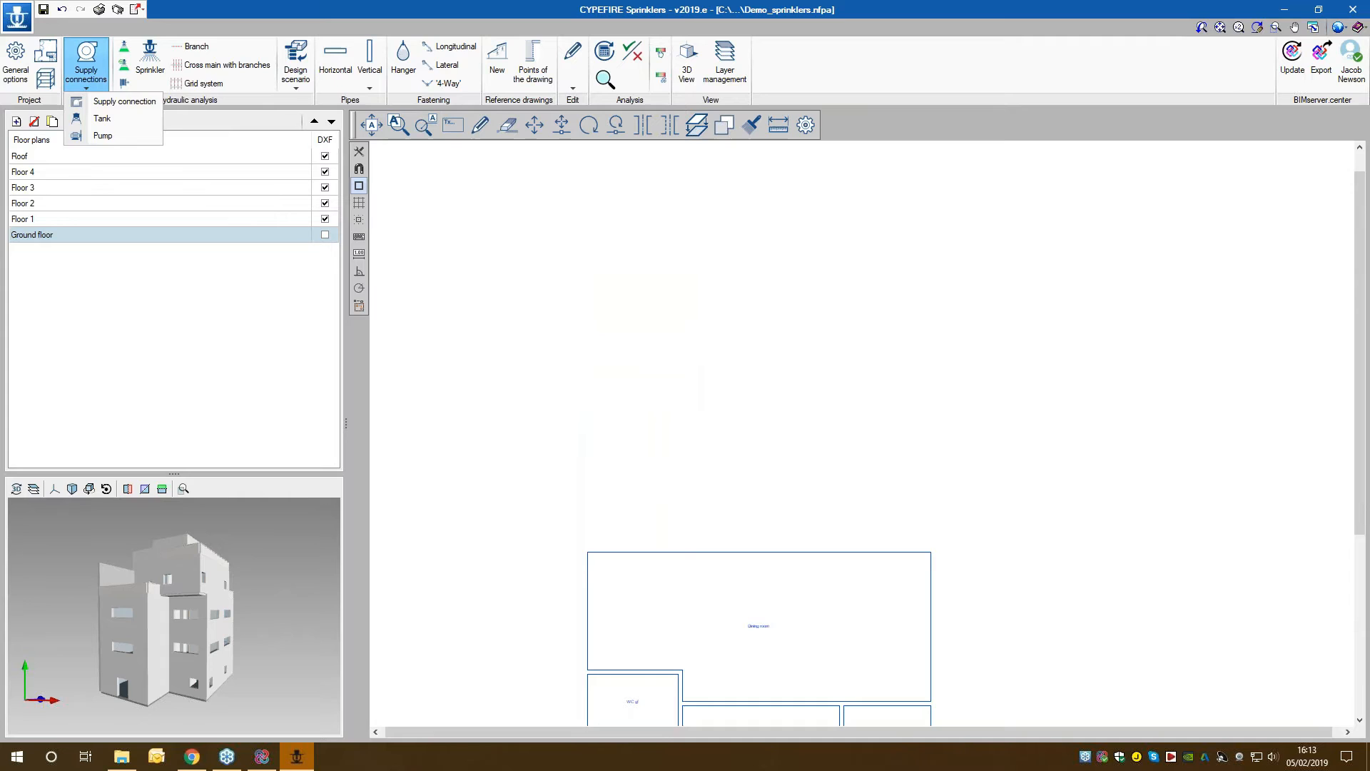
click(112, 119)
drag(639, 277, 507, 294)
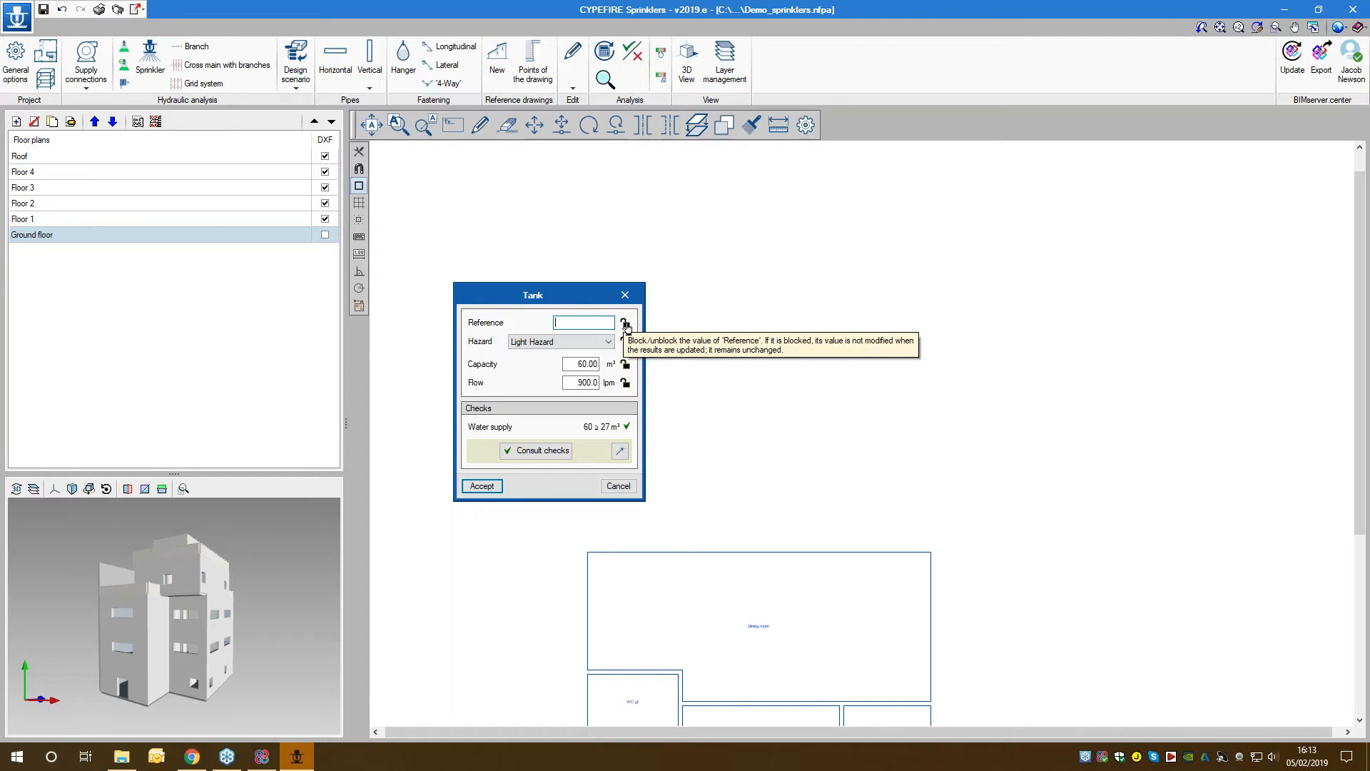
click(577, 323)
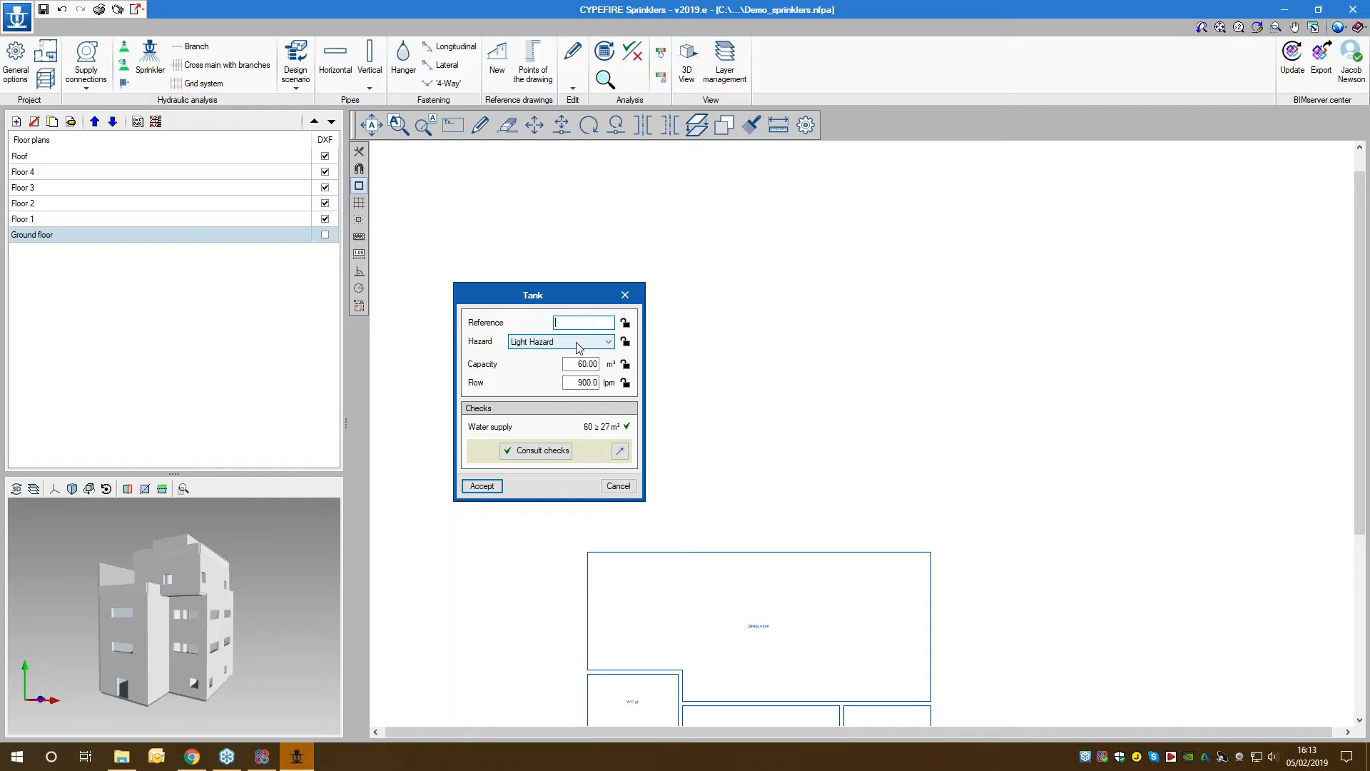
double_click(582, 363)
click(625, 365)
drag(590, 298, 685, 311)
click(688, 376)
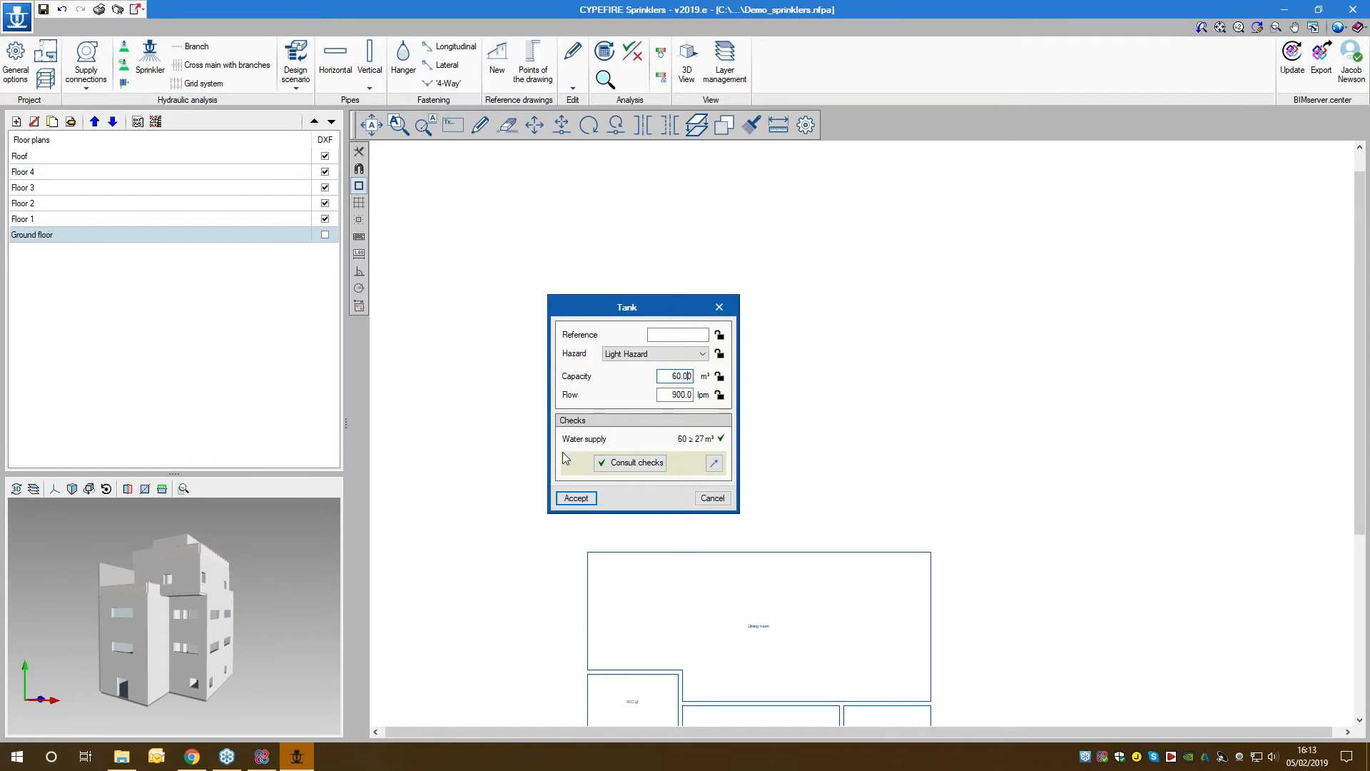
Step: Consult the tank's water supply check and its NFPA 13 table reference, and close the report
click(622, 465)
drag(937, 390, 359, 94)
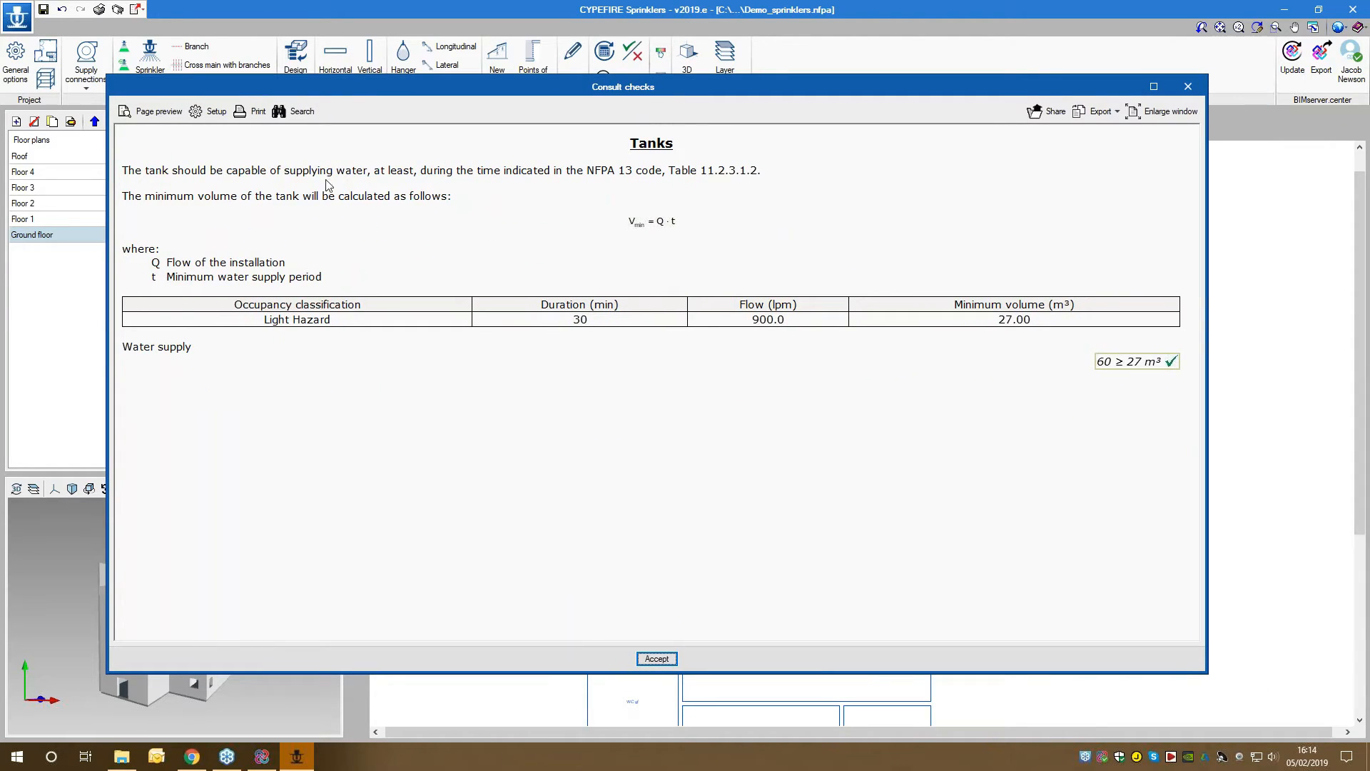
drag(669, 172, 756, 173)
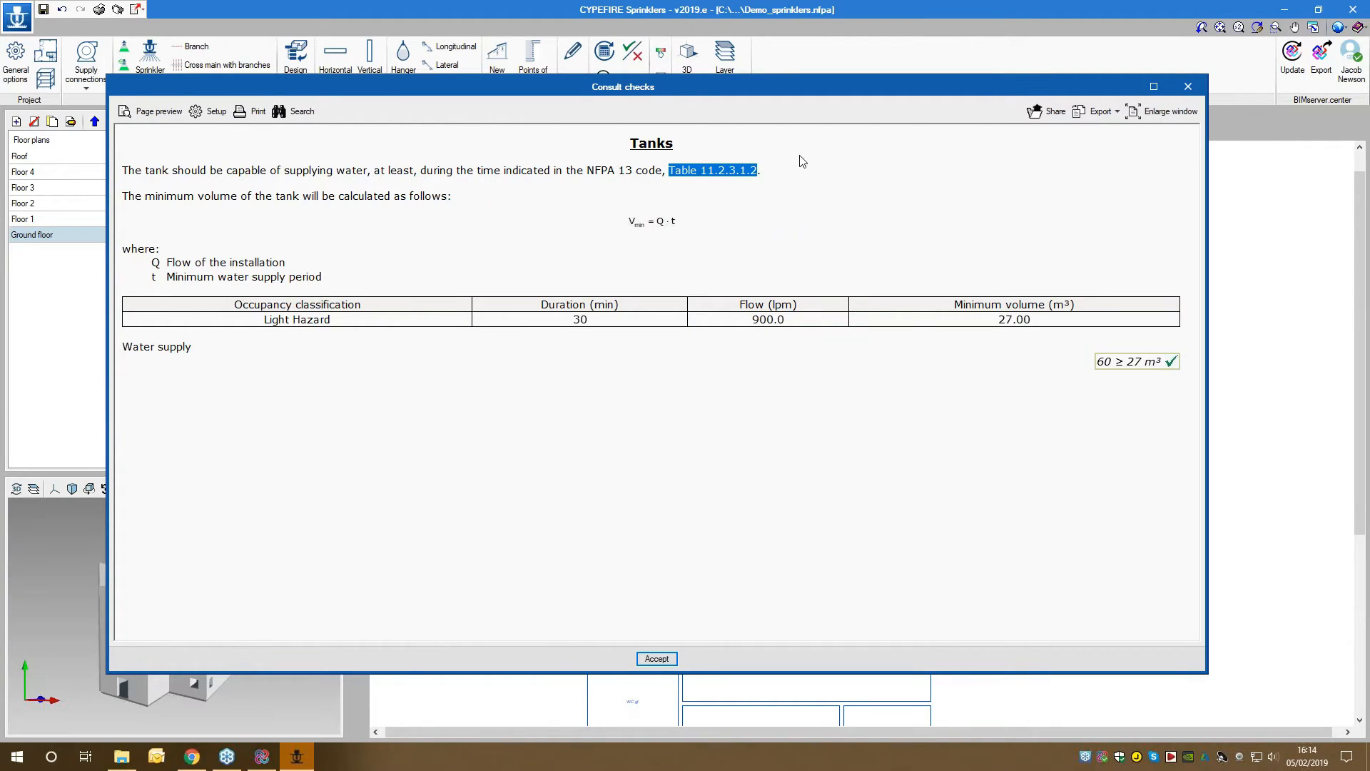
click(1159, 237)
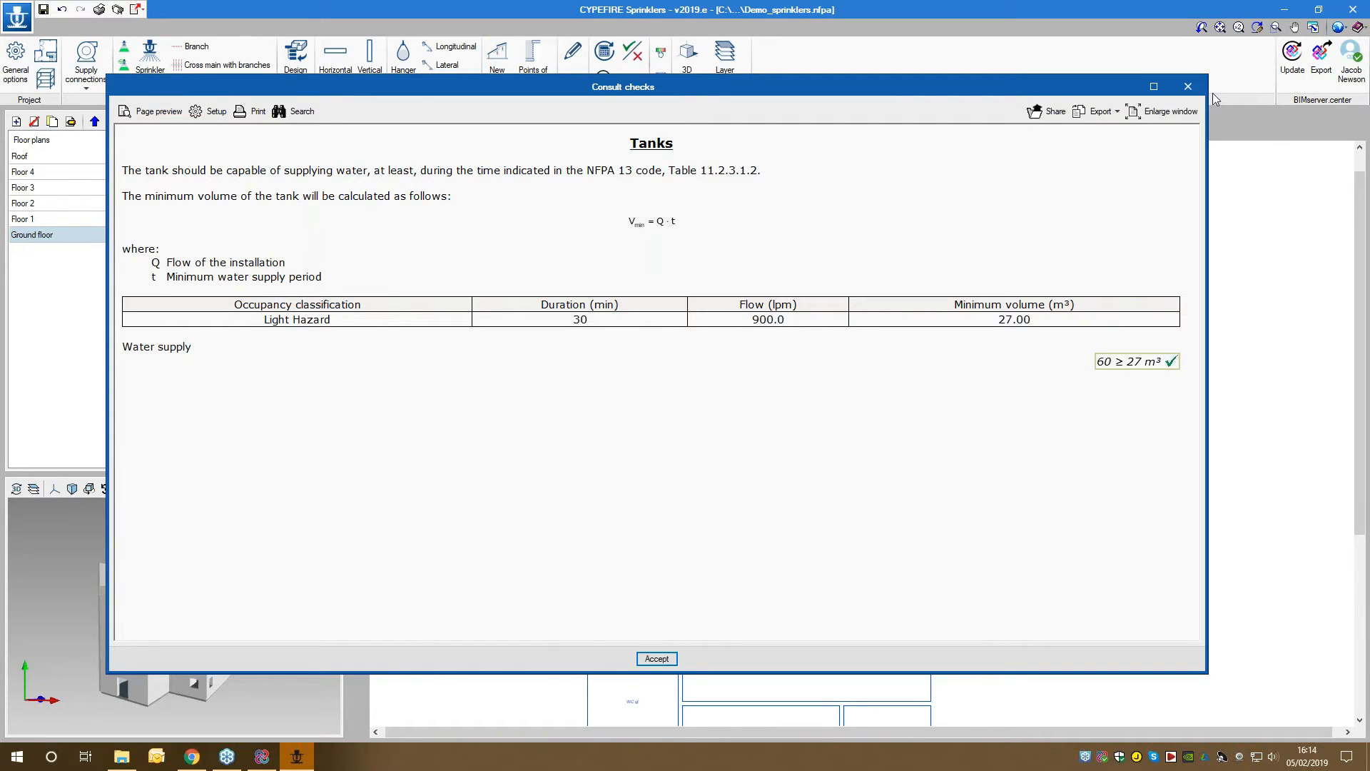
click(1188, 86)
Step: Accept the tank, turn on the 1 m grid with grid snapping, and place it above the building at 1, 14 m
click(582, 497)
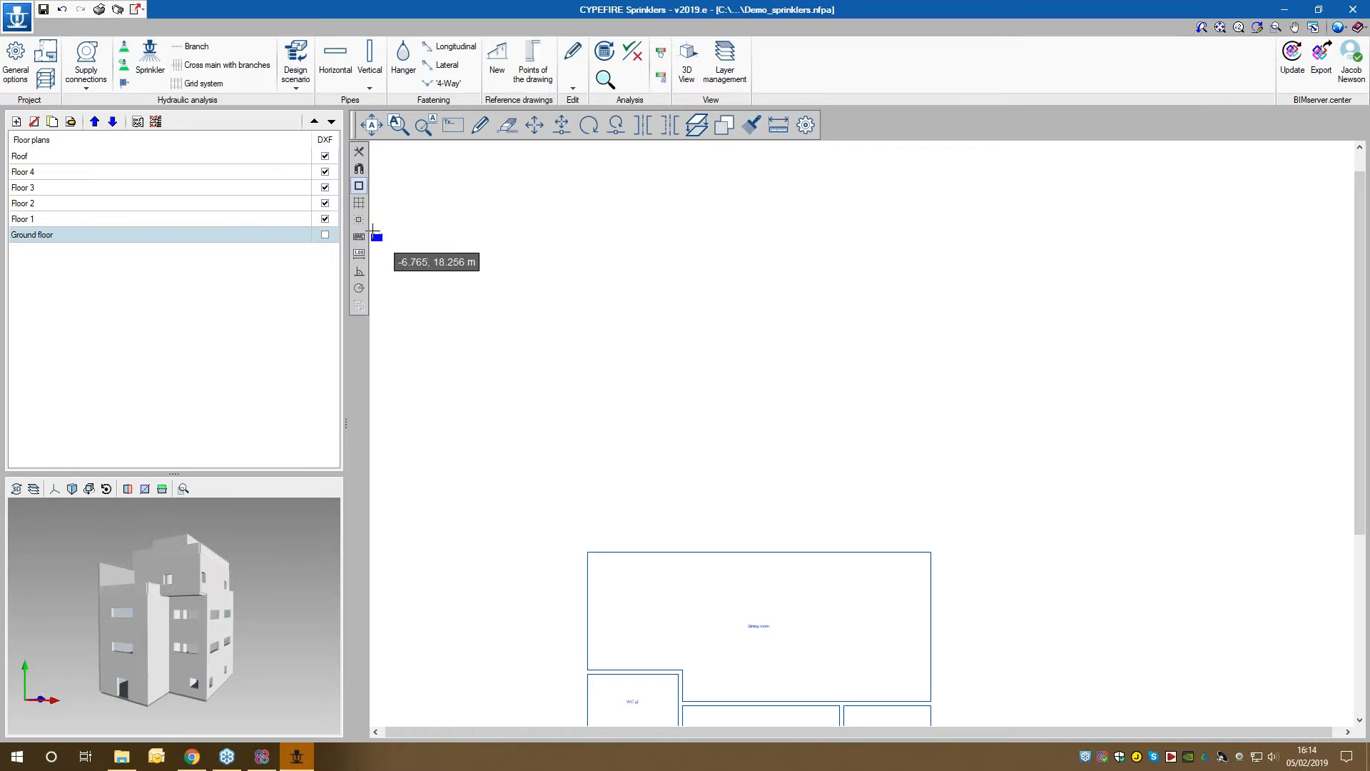
click(359, 203)
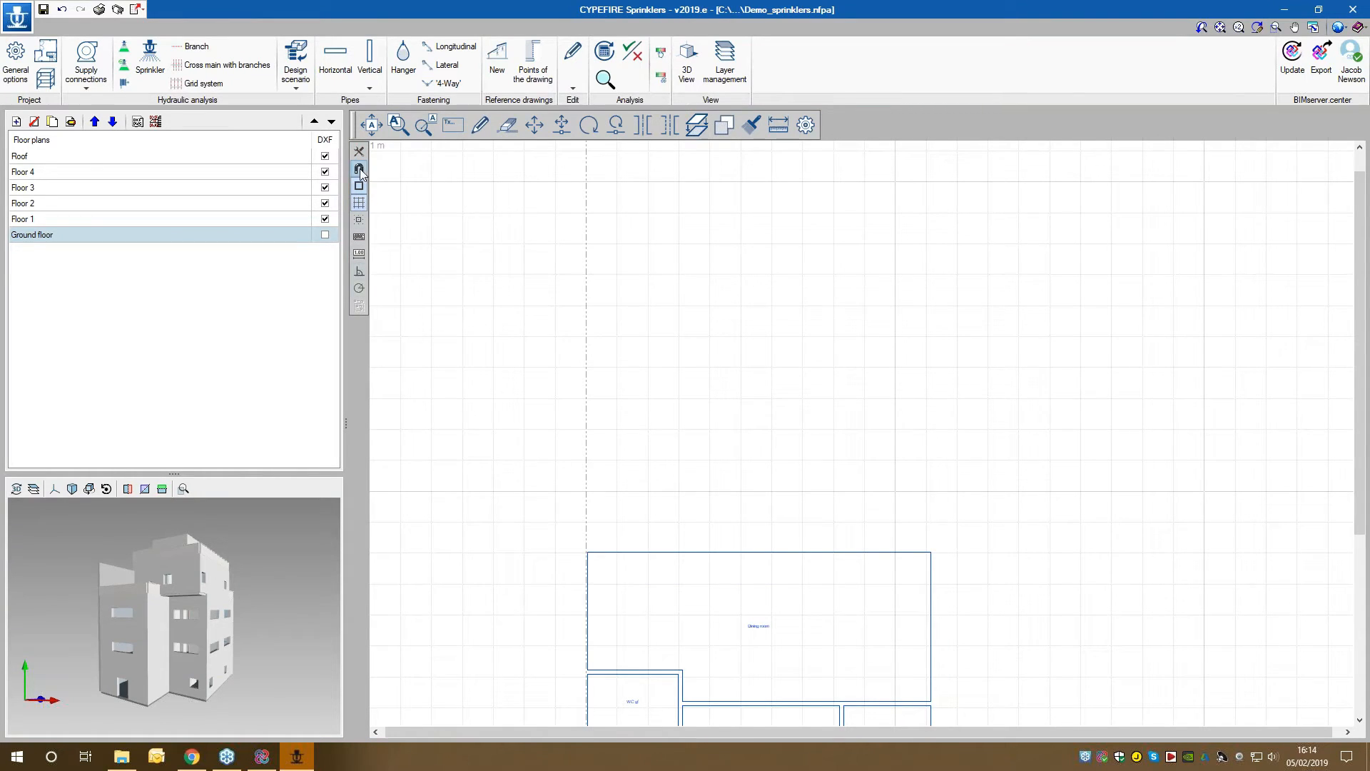
click(359, 219)
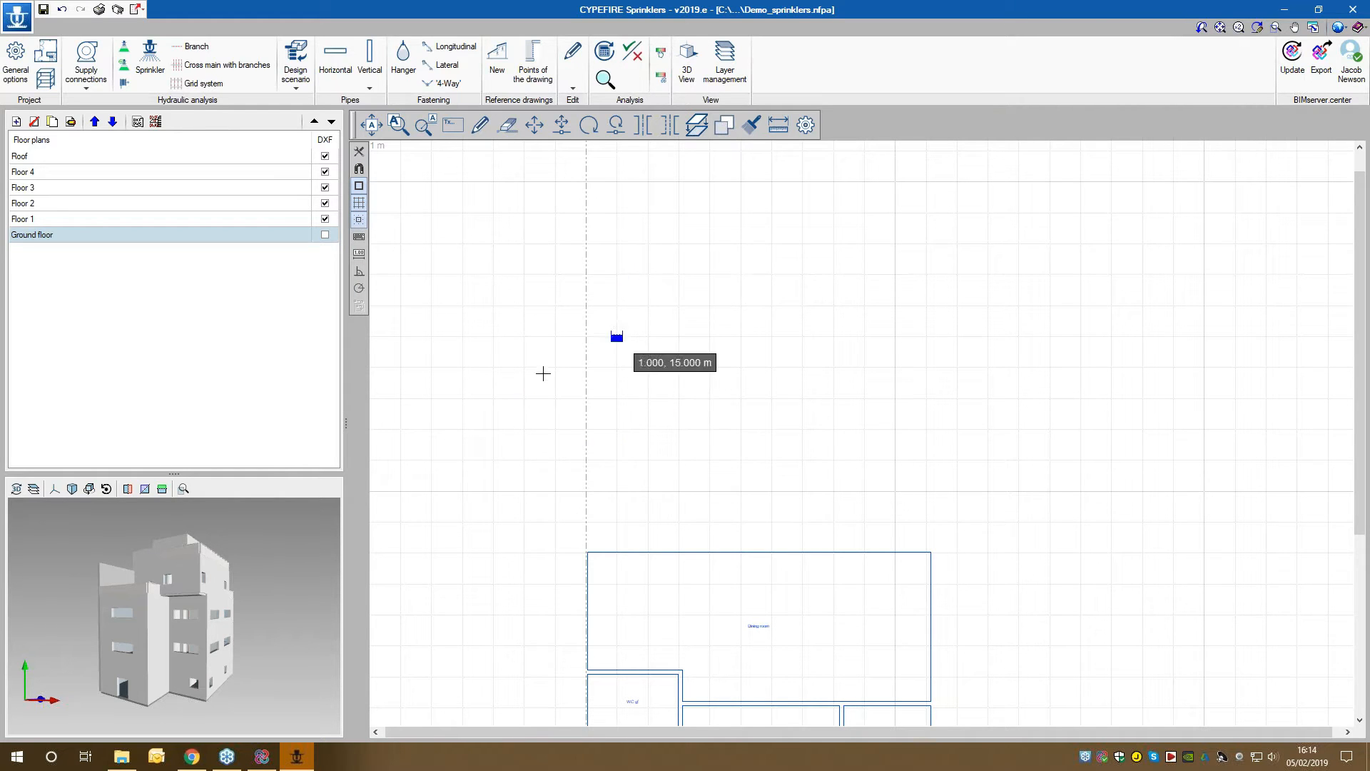
click(635, 367)
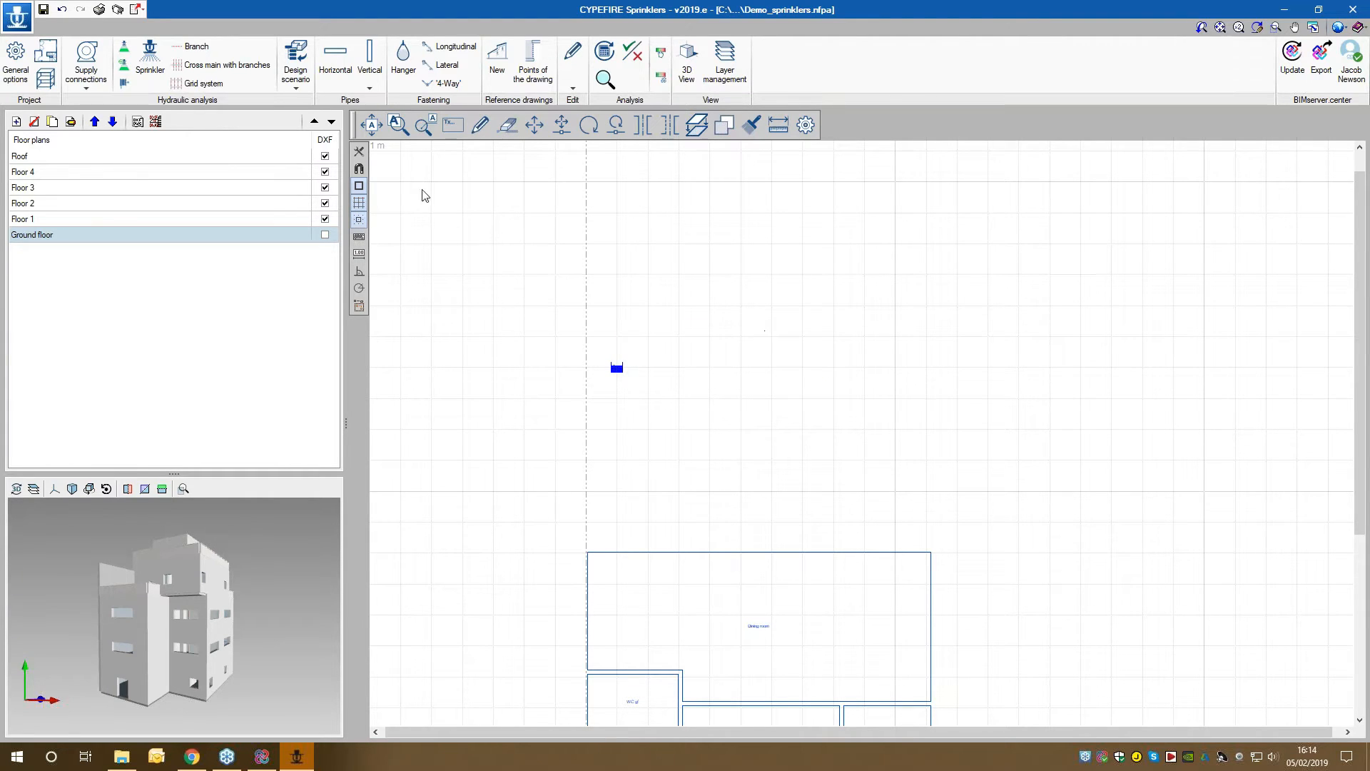
Step: Start a new pump and open its flow/pressure curve for editing
click(86, 72)
click(82, 134)
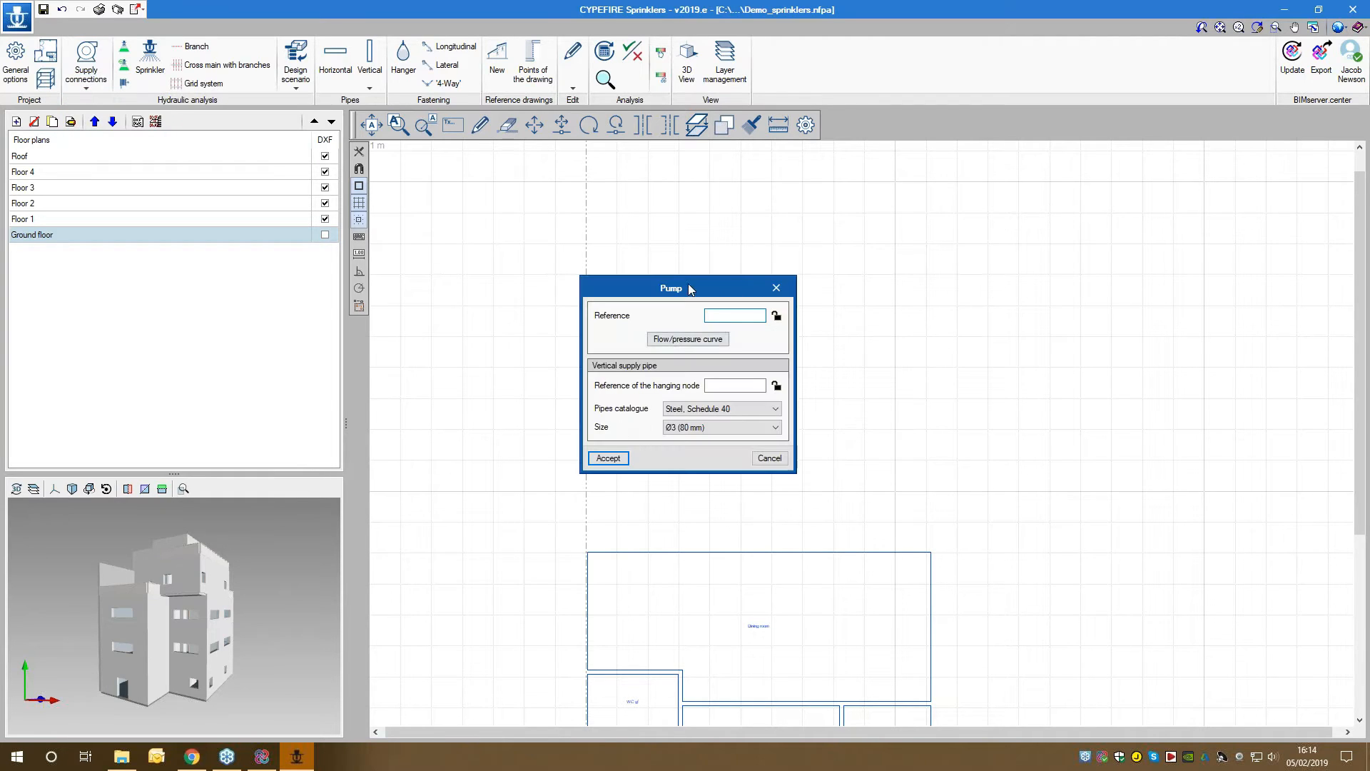
drag(680, 289, 791, 258)
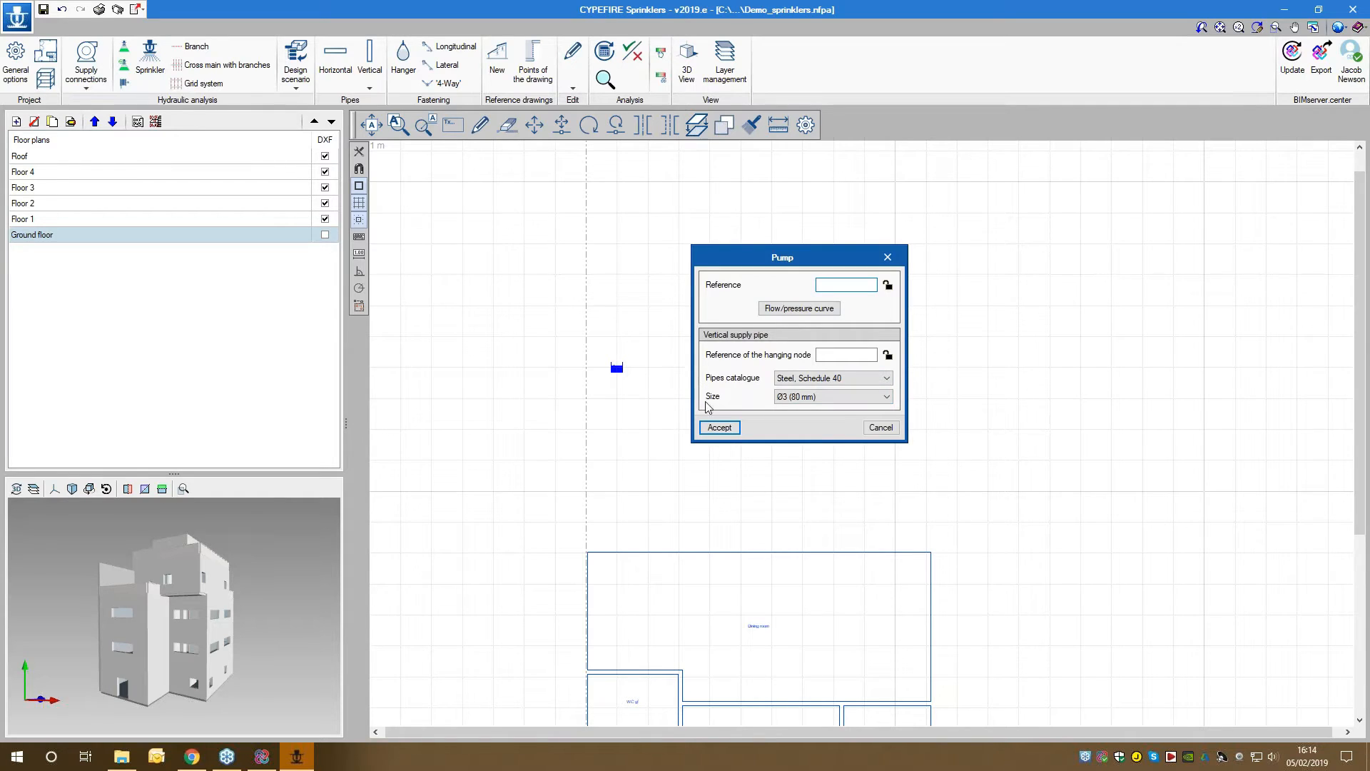
click(799, 309)
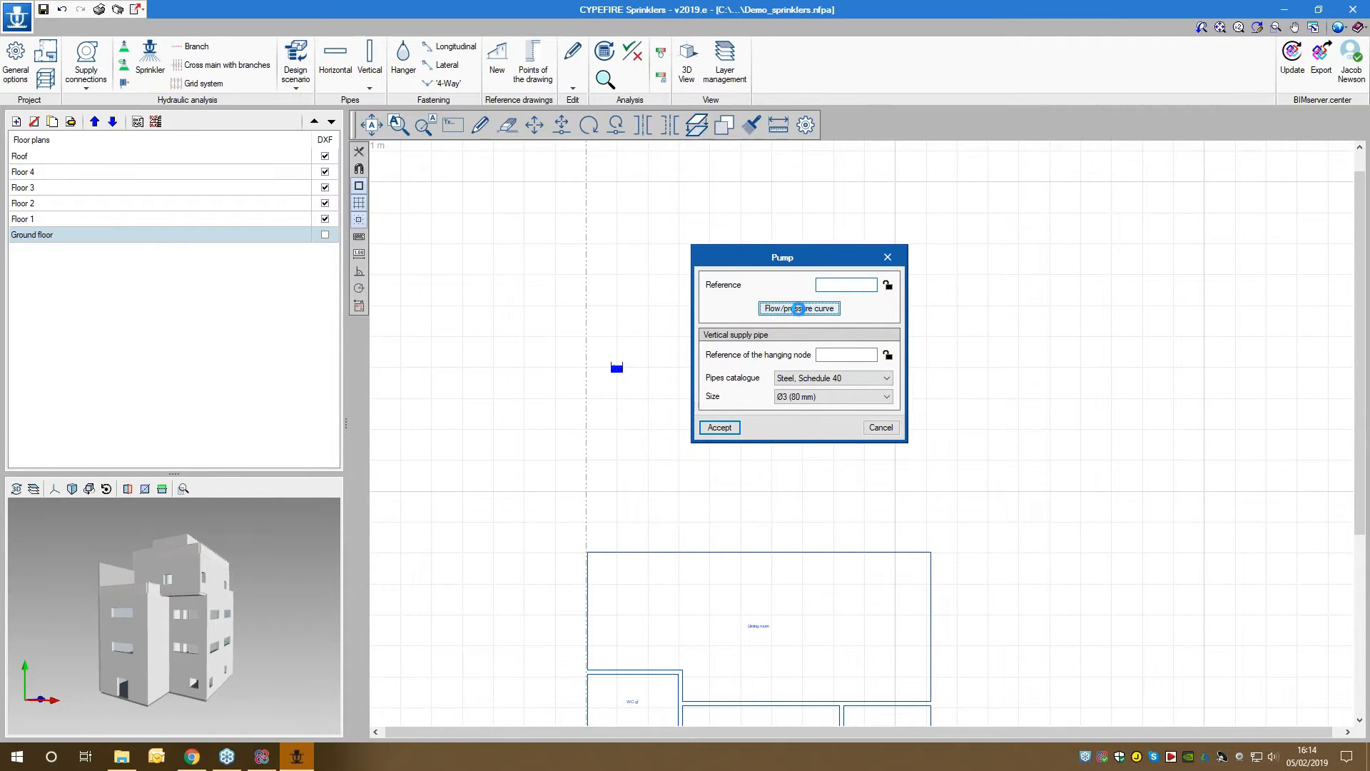
mouse_move(817, 192)
mouse_down()
mouse_move(846, 327)
mouse_move(829, 193)
mouse_up()
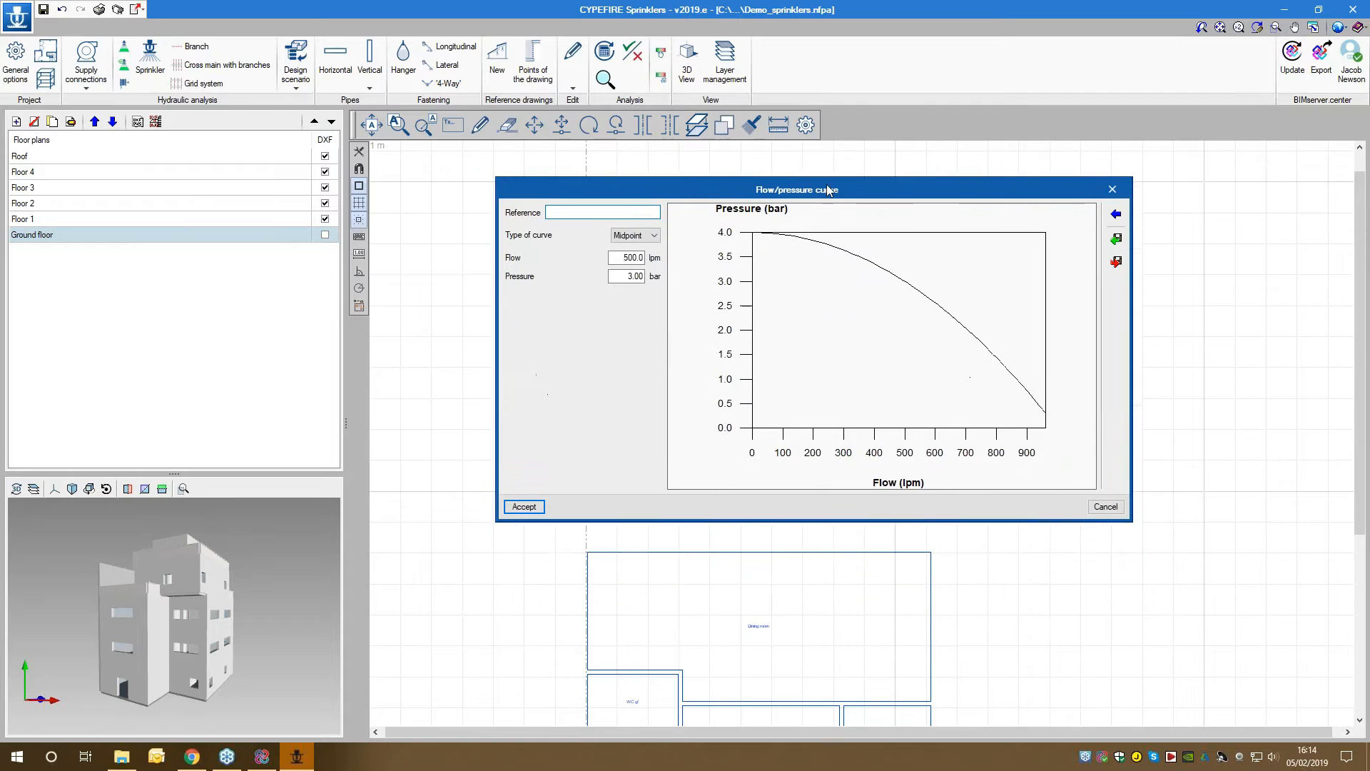
Step: Set the flow of the pump's midpoint curve to 600 lpm
click(628, 253)
text(56)
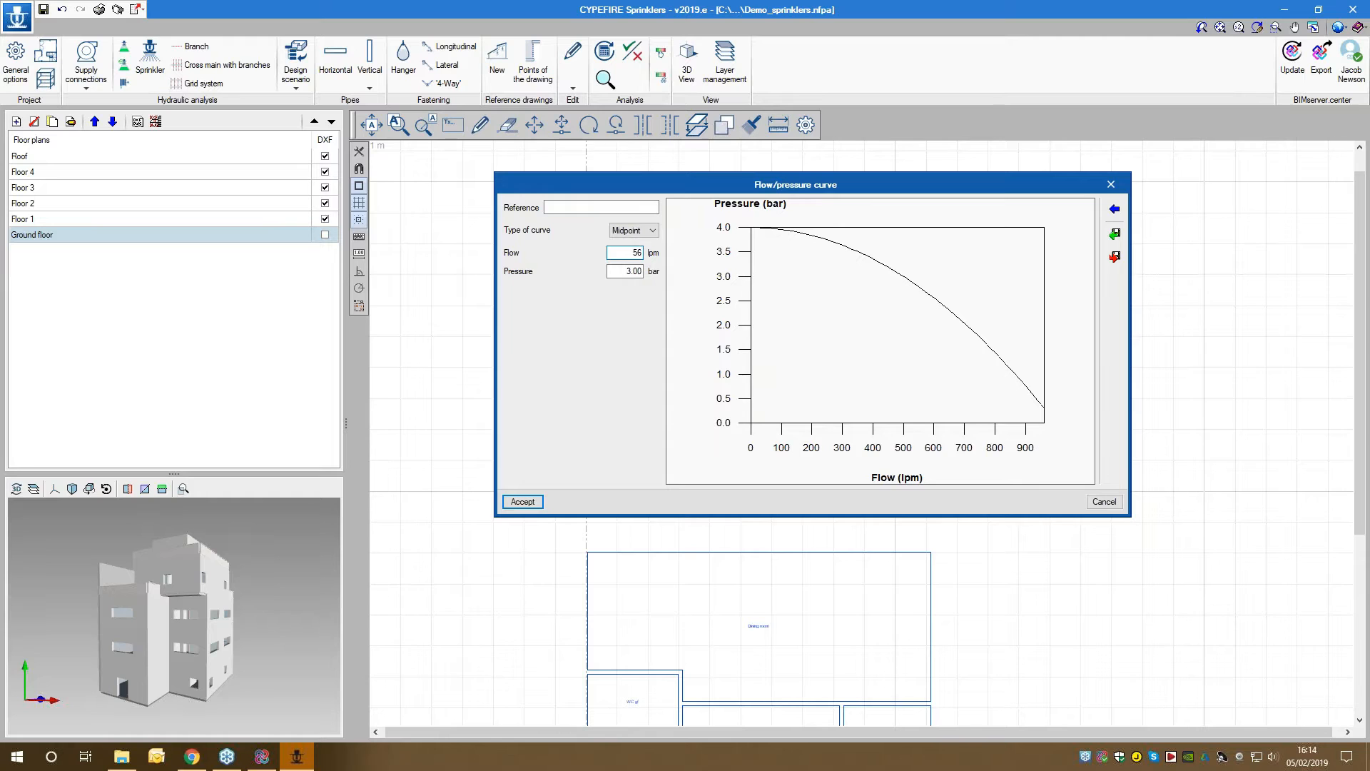
key(Tab)
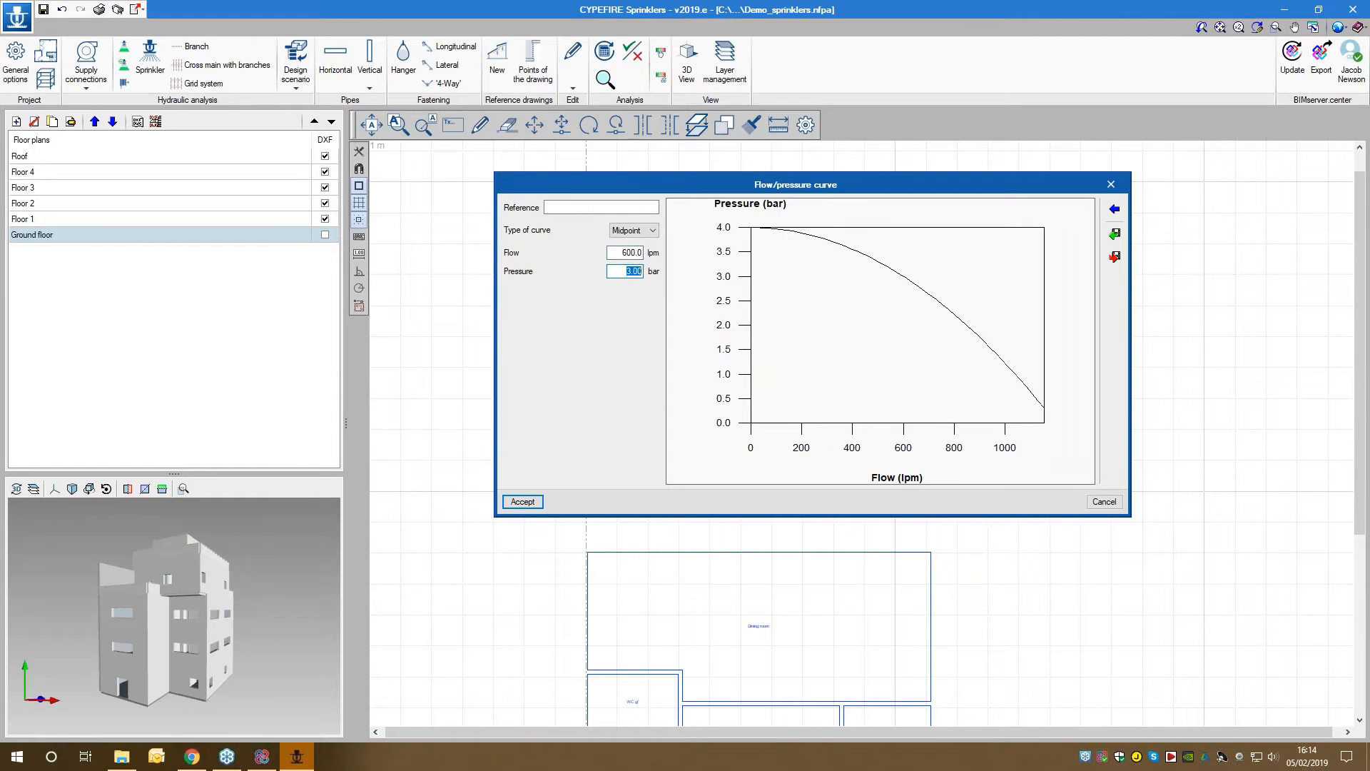
Step: Define the pump curve by points with three points, setting the first one to 1 lpm and 100 bar
click(646, 230)
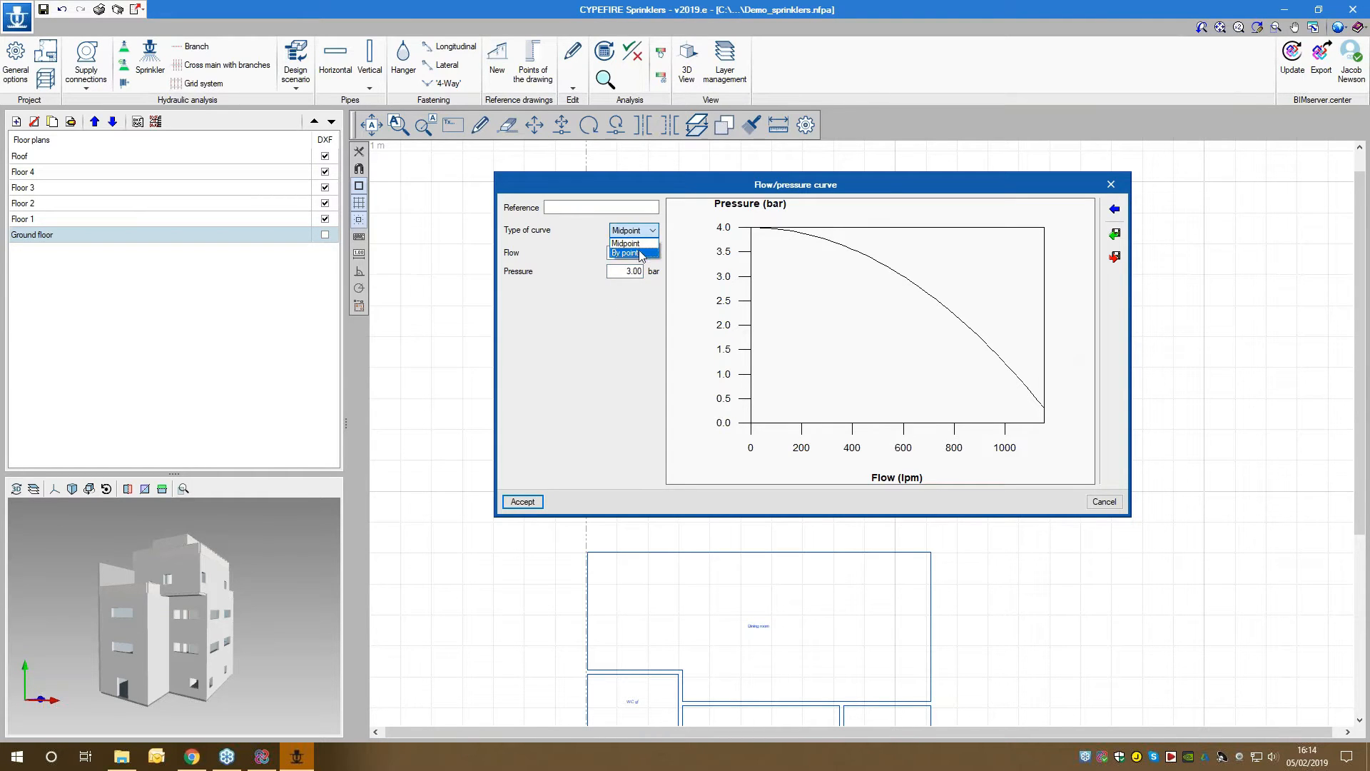
click(636, 255)
click(509, 252)
click(509, 252)
click(509, 252)
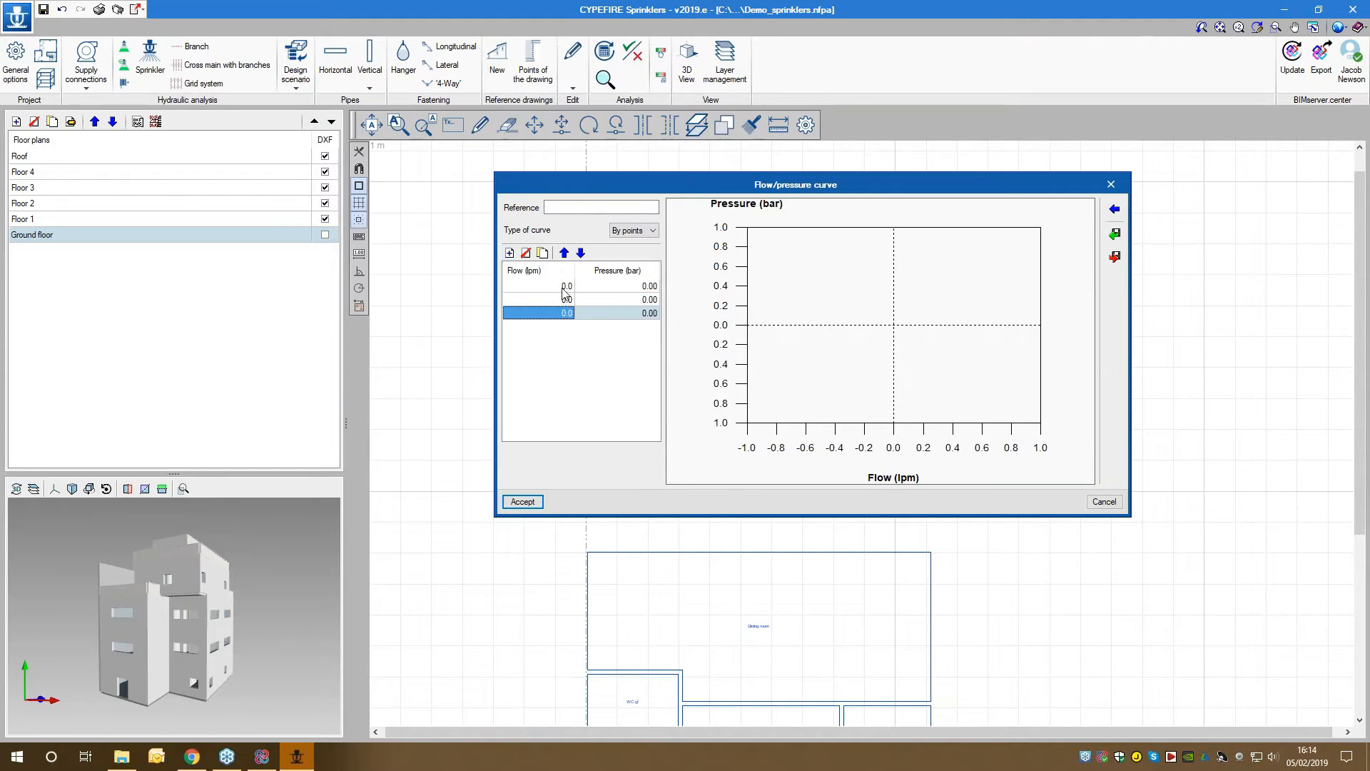
click(566, 287)
click(564, 289)
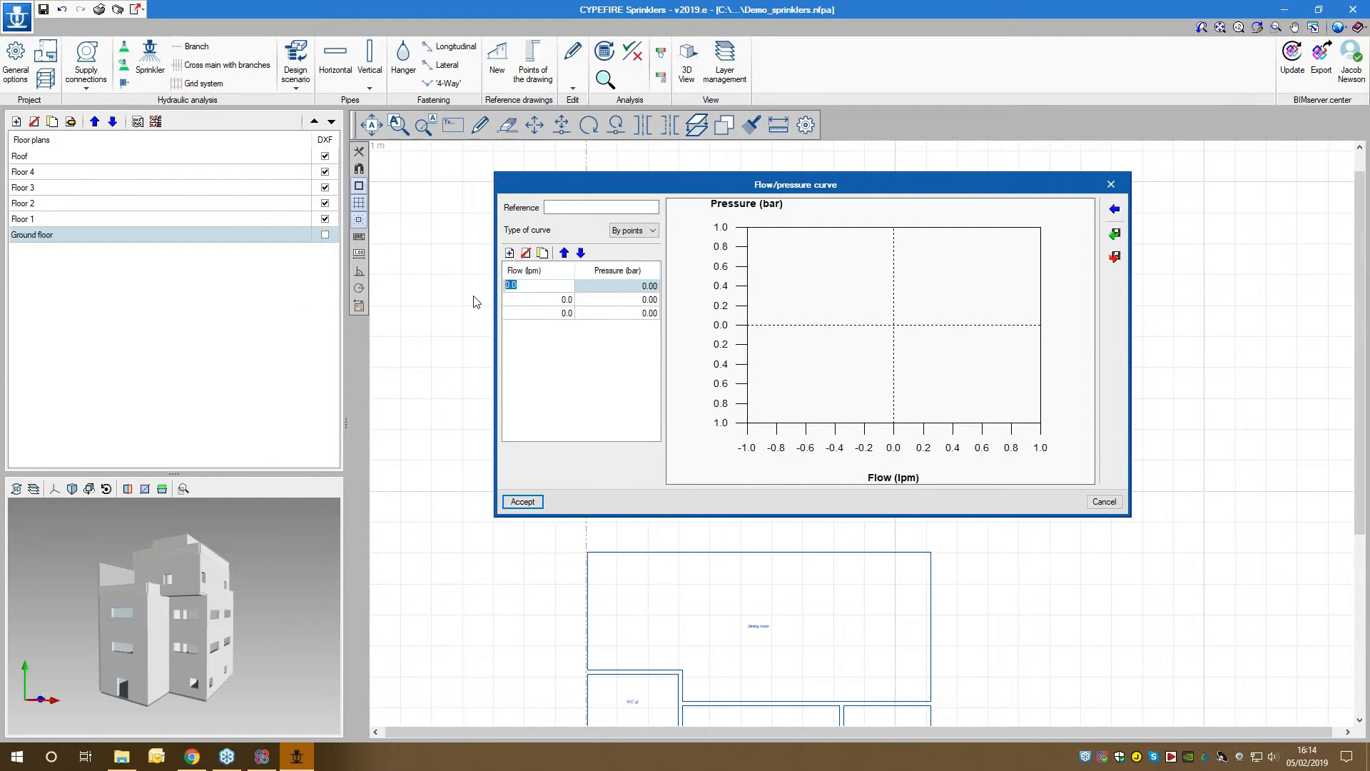
text(1)
click(645, 289)
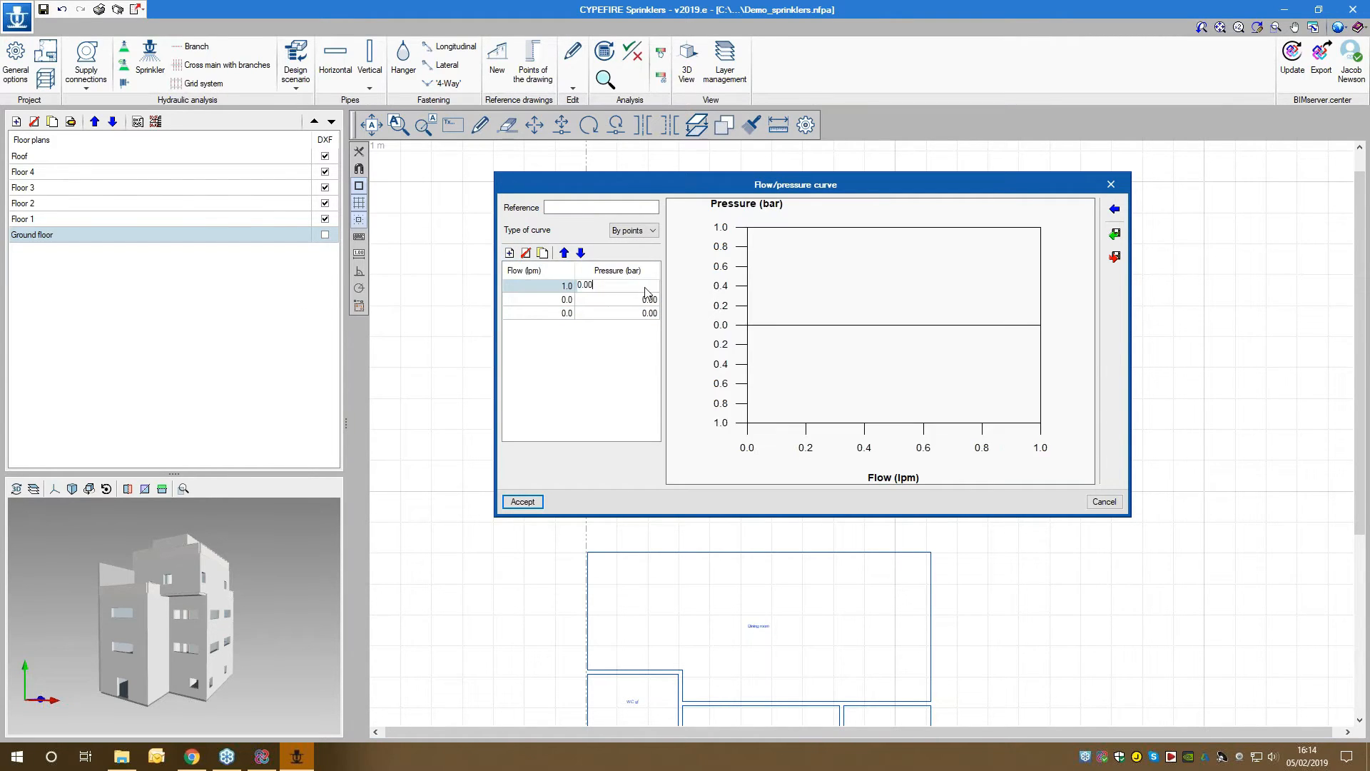
text(100)
click(621, 314)
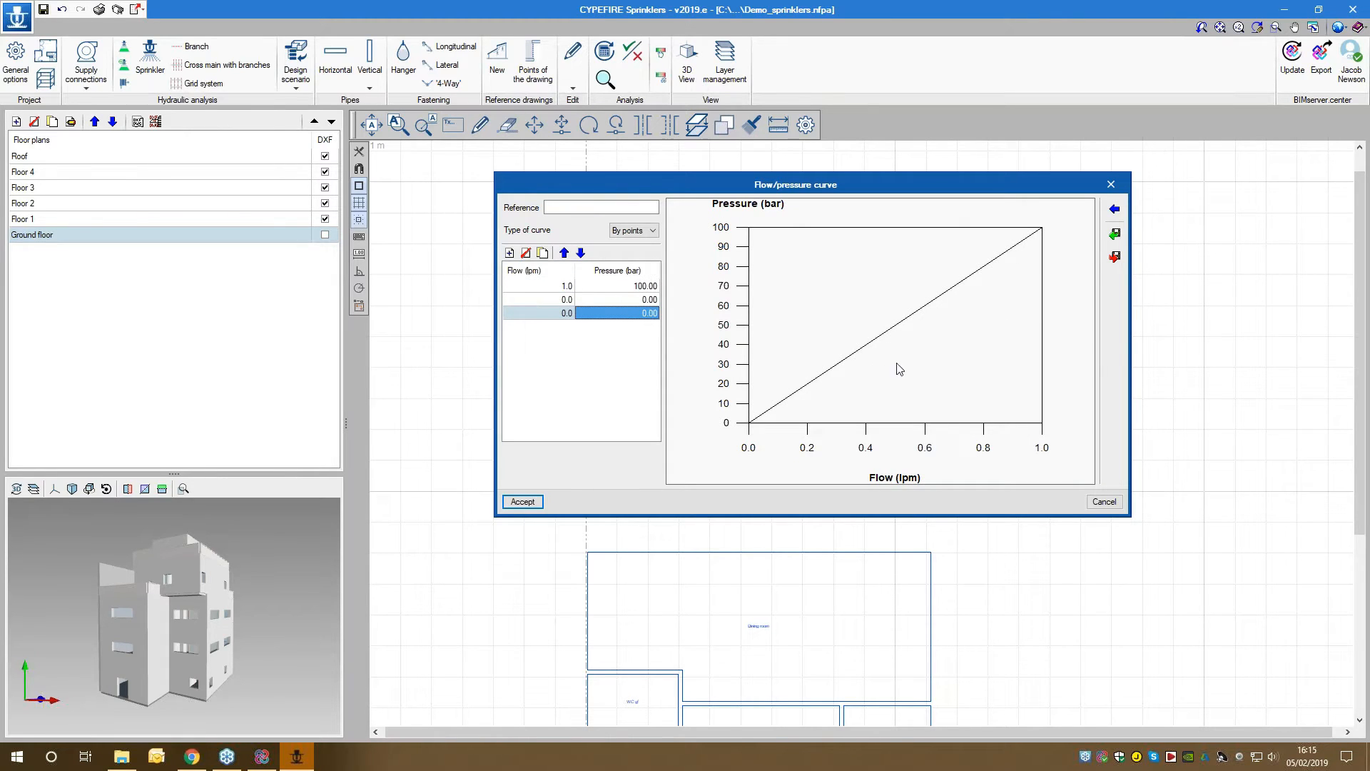
Step: Import the predefined pressure curve Centrifugal pump, 65-250, 45 kW and accept the flow/pressure curve
click(1112, 210)
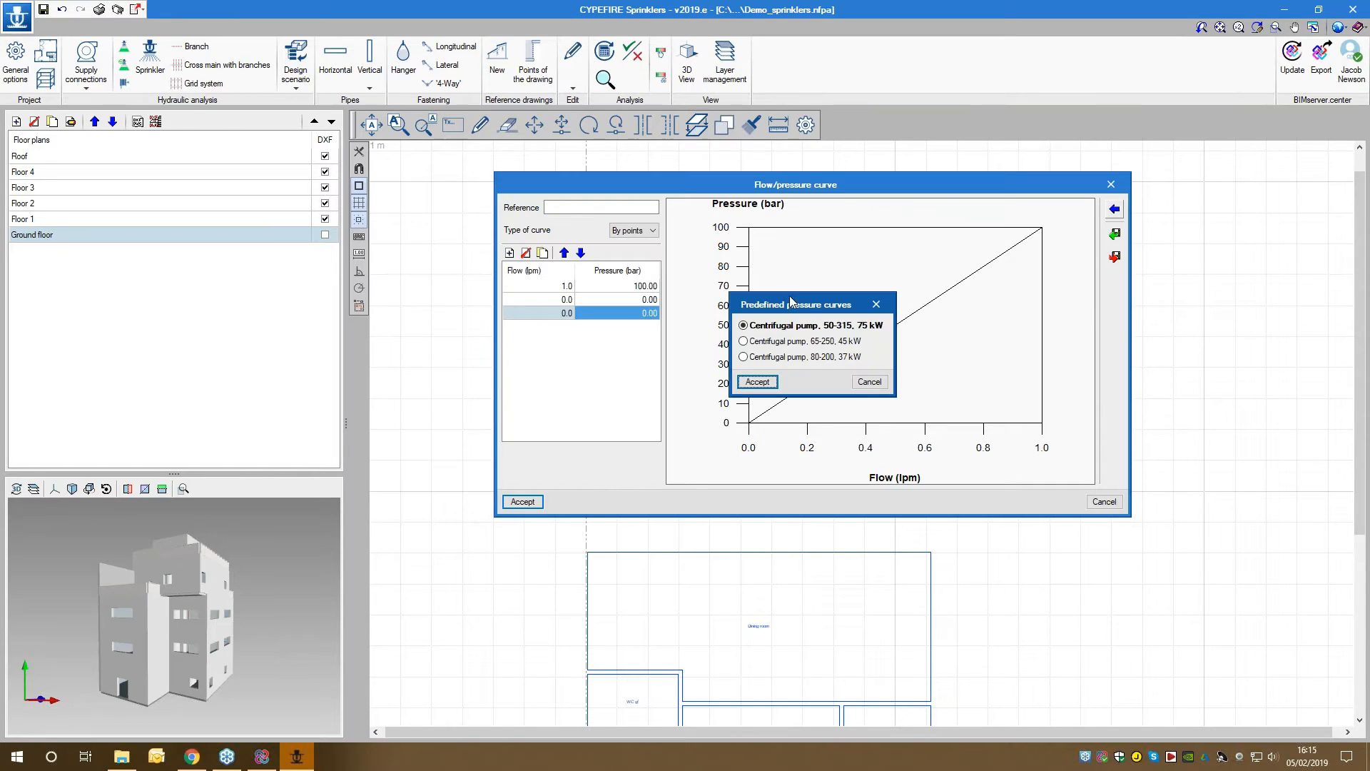
click(778, 341)
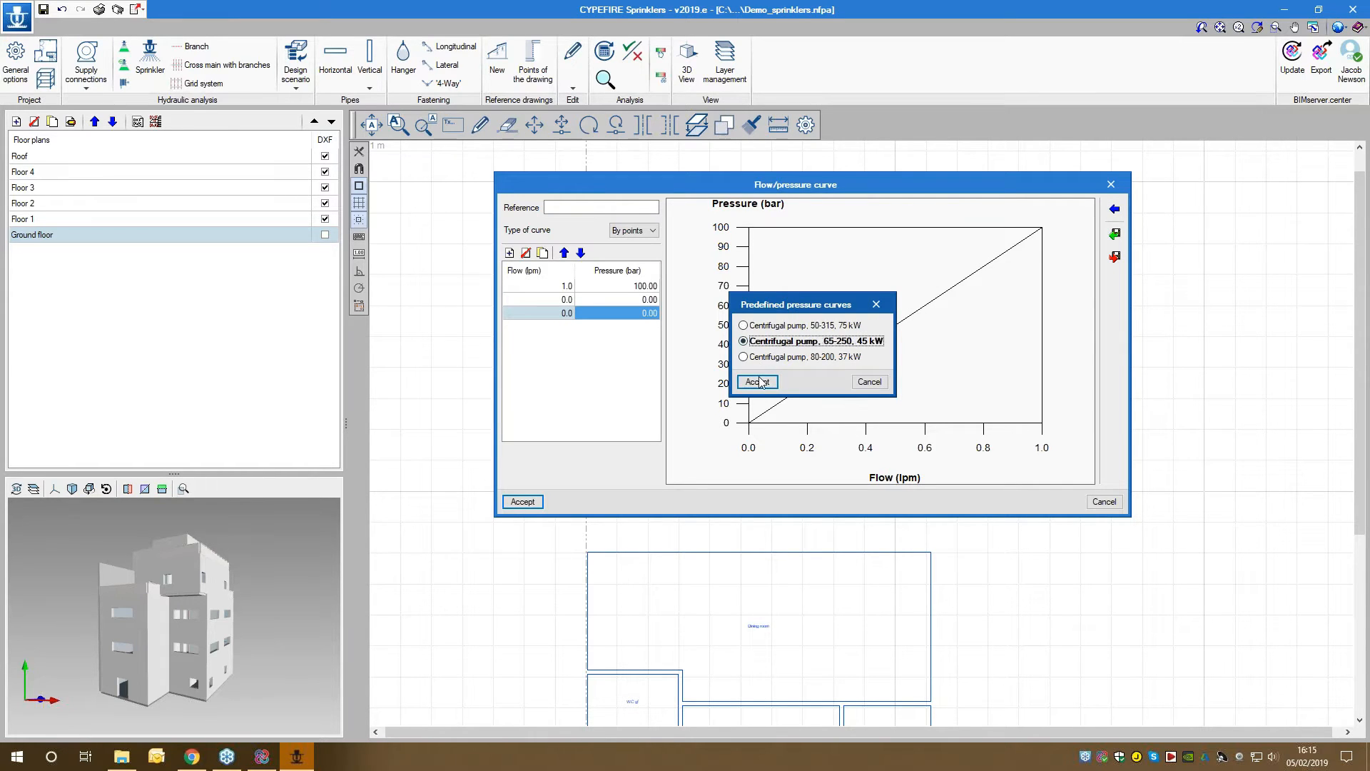
click(757, 382)
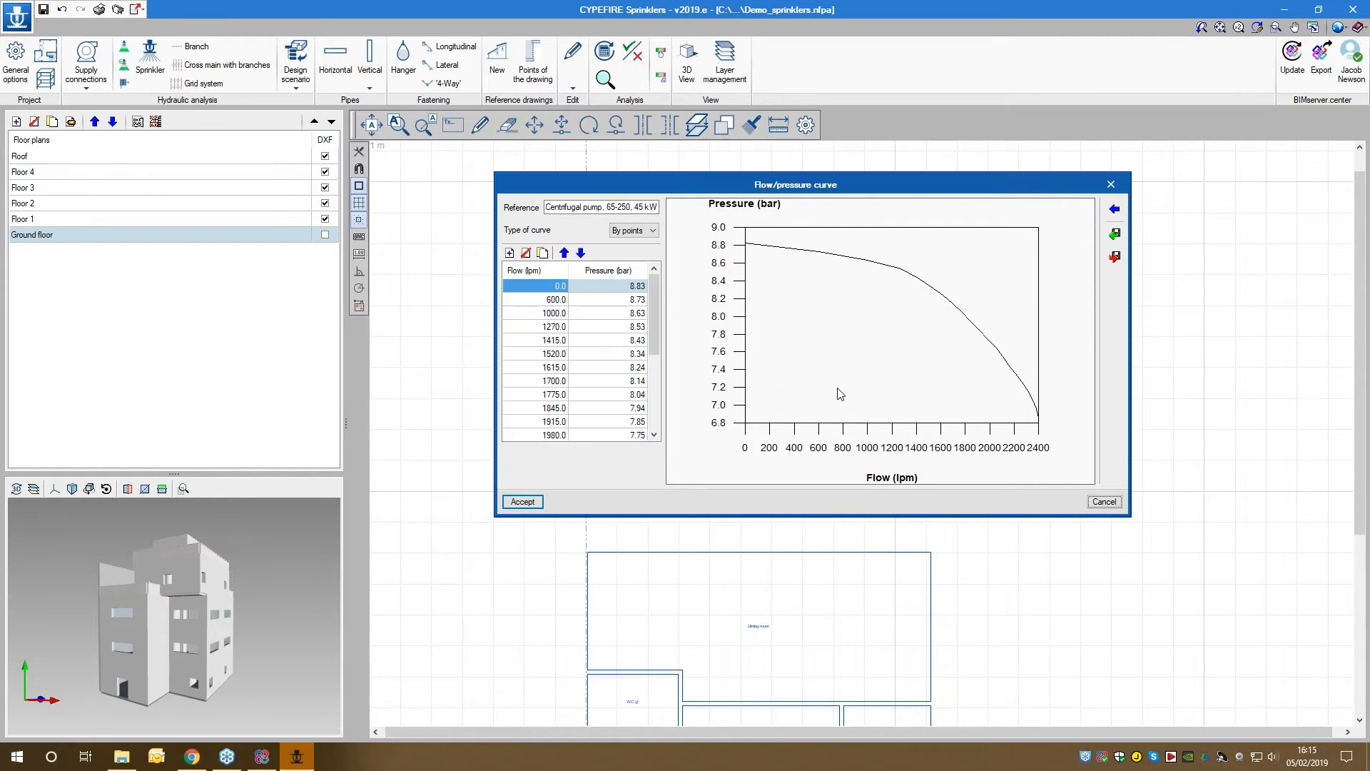
click(519, 502)
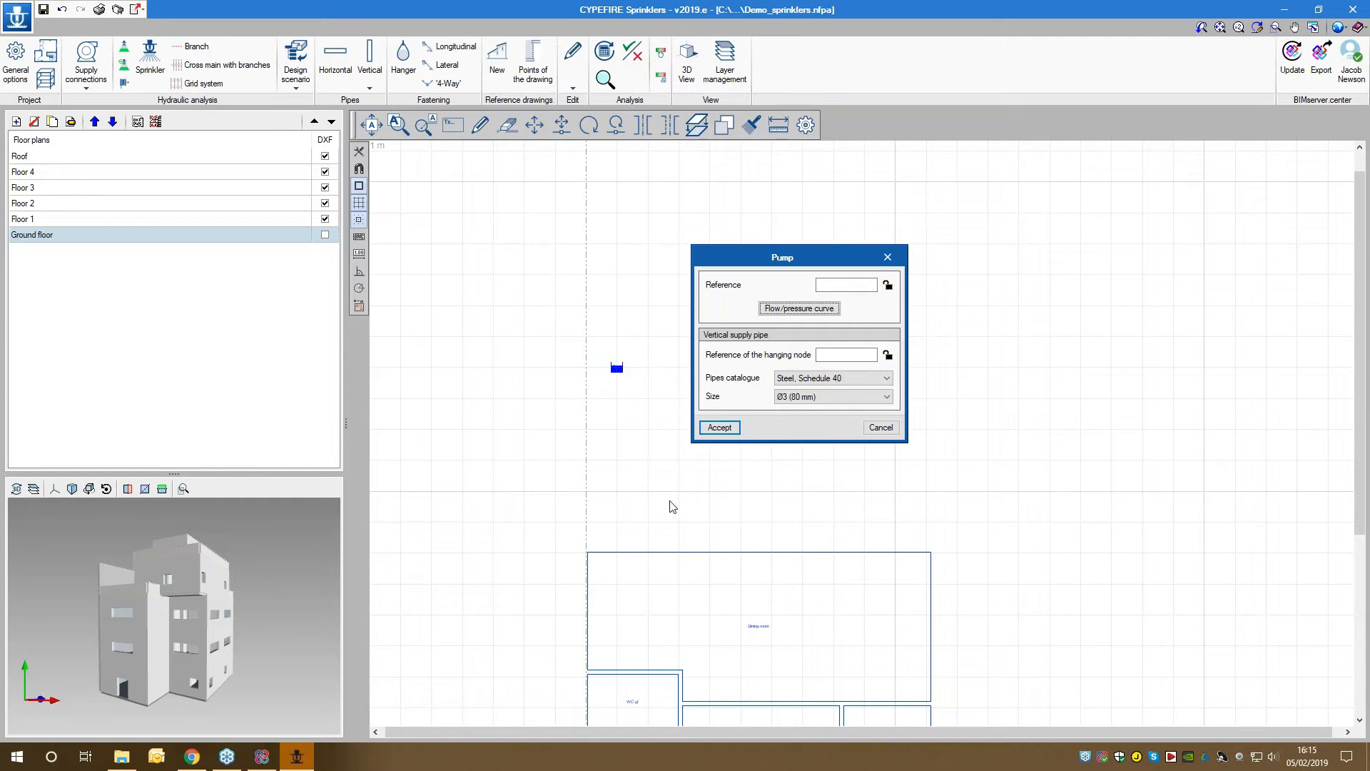
Step: Accept the pump with its Steel, Schedule 40, Ø3 (80 mm) supply pipe and place it horizontally below the tank at 1, 12 m
click(720, 428)
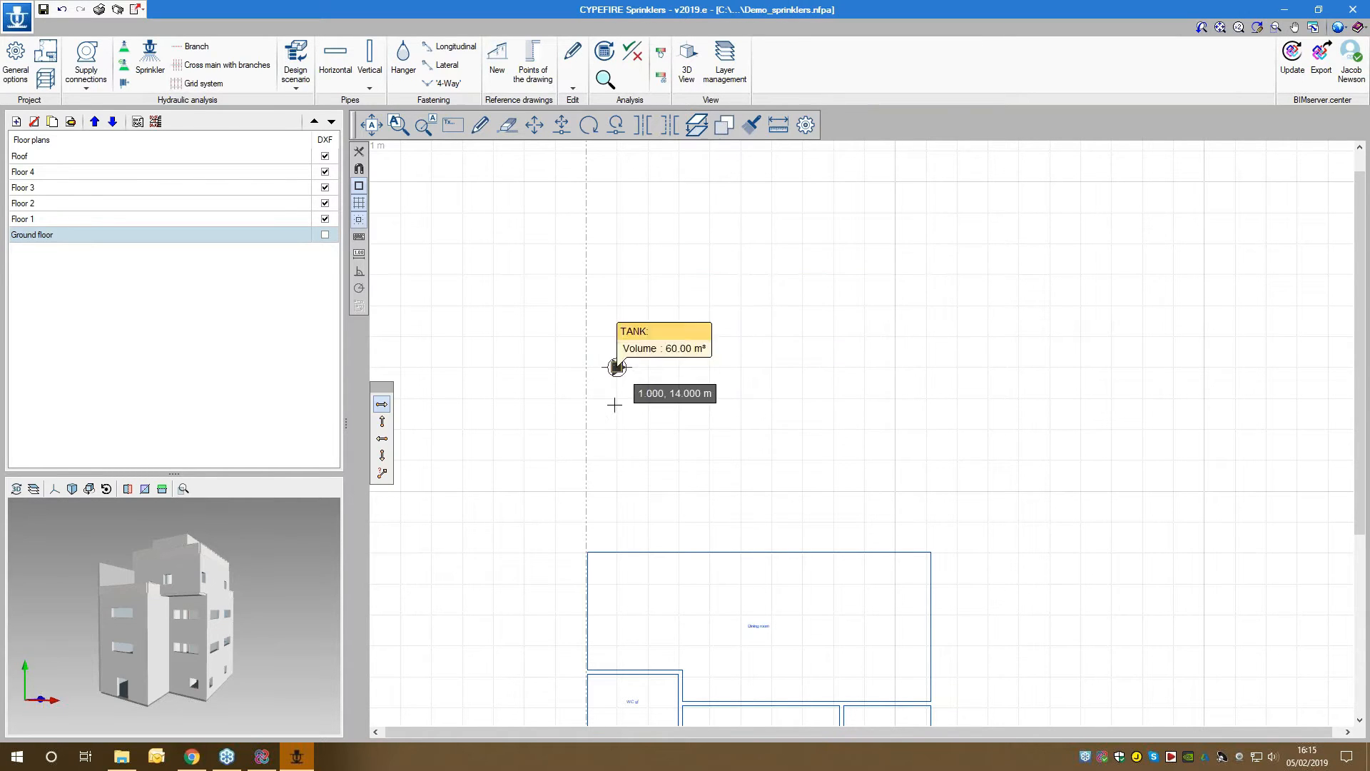
click(617, 428)
click(775, 428)
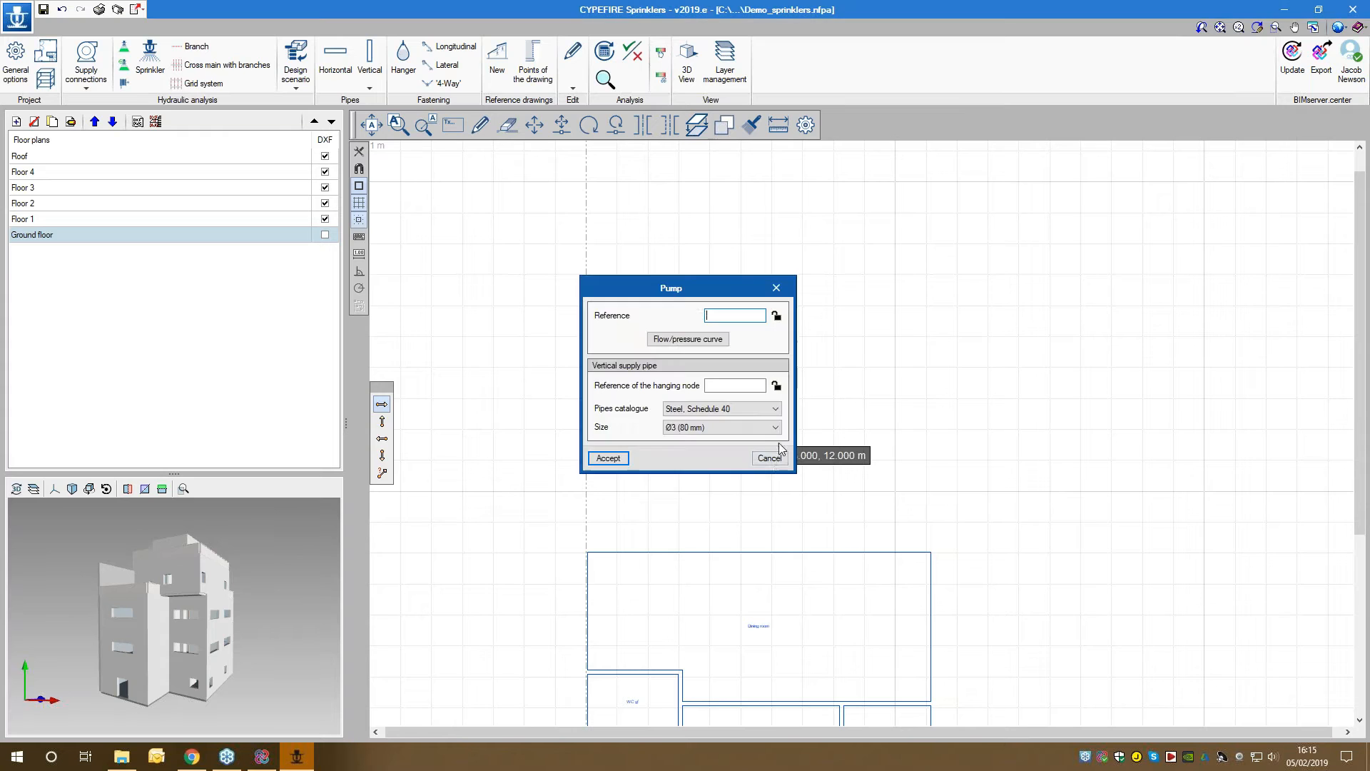
click(769, 458)
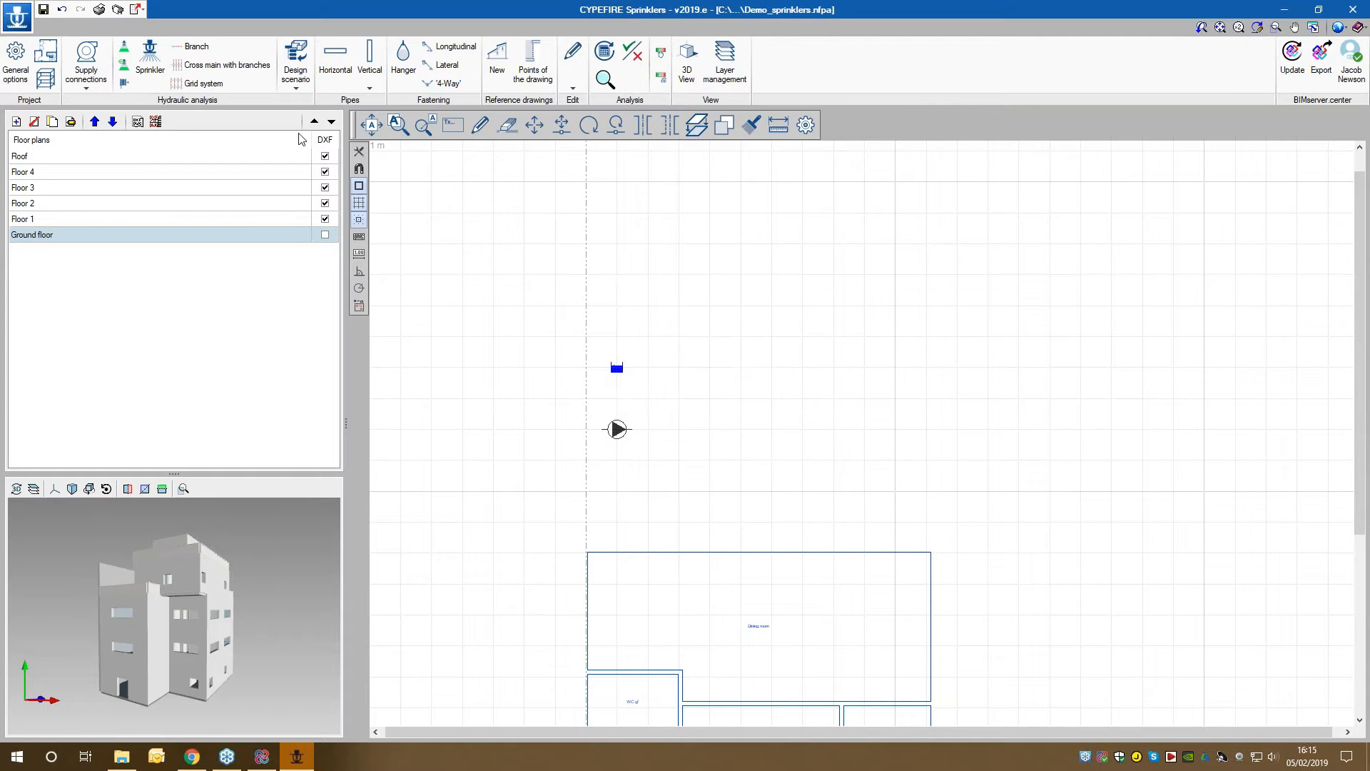
Step: Place a supply connection with 5.00 bar static pressure, 4.00 bar residual pressure and 3000 lpm residual flow at 3, 12 m
click(91, 77)
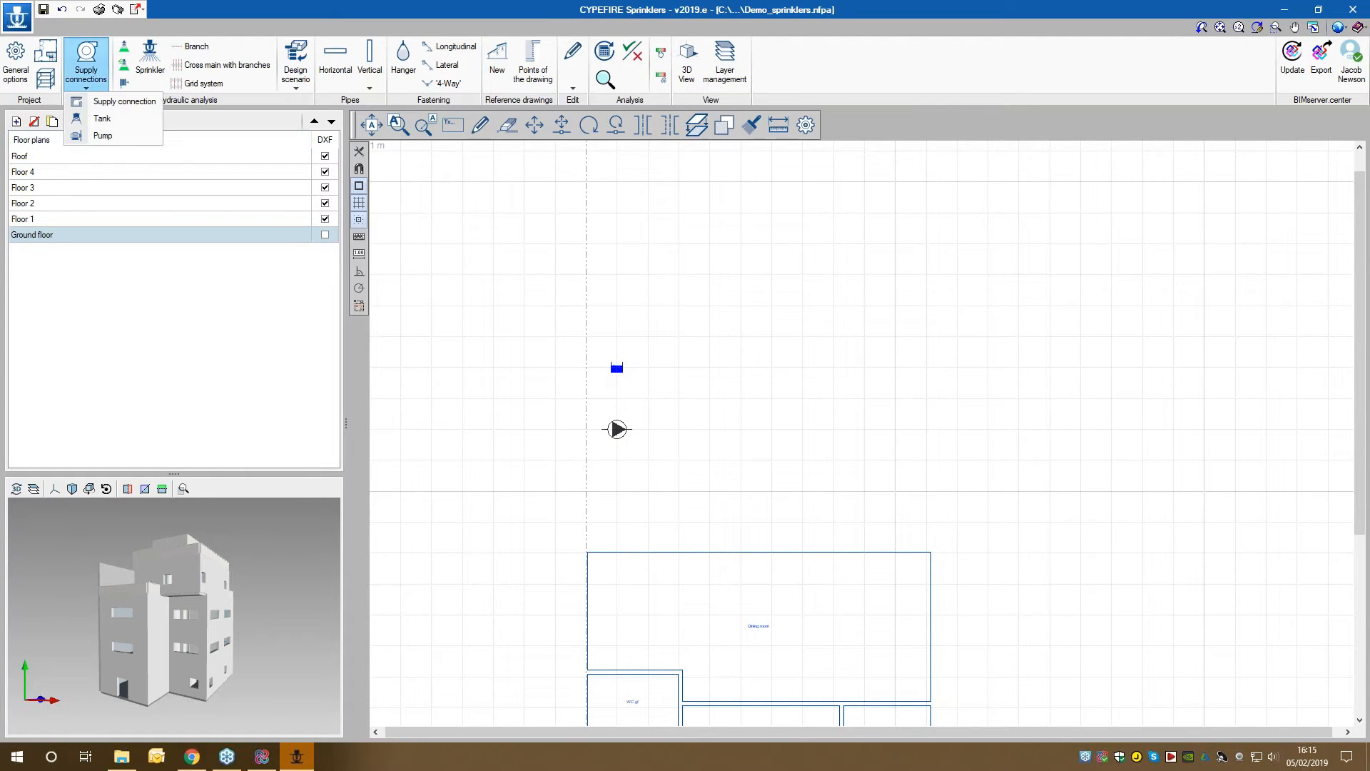
click(94, 101)
click(517, 173)
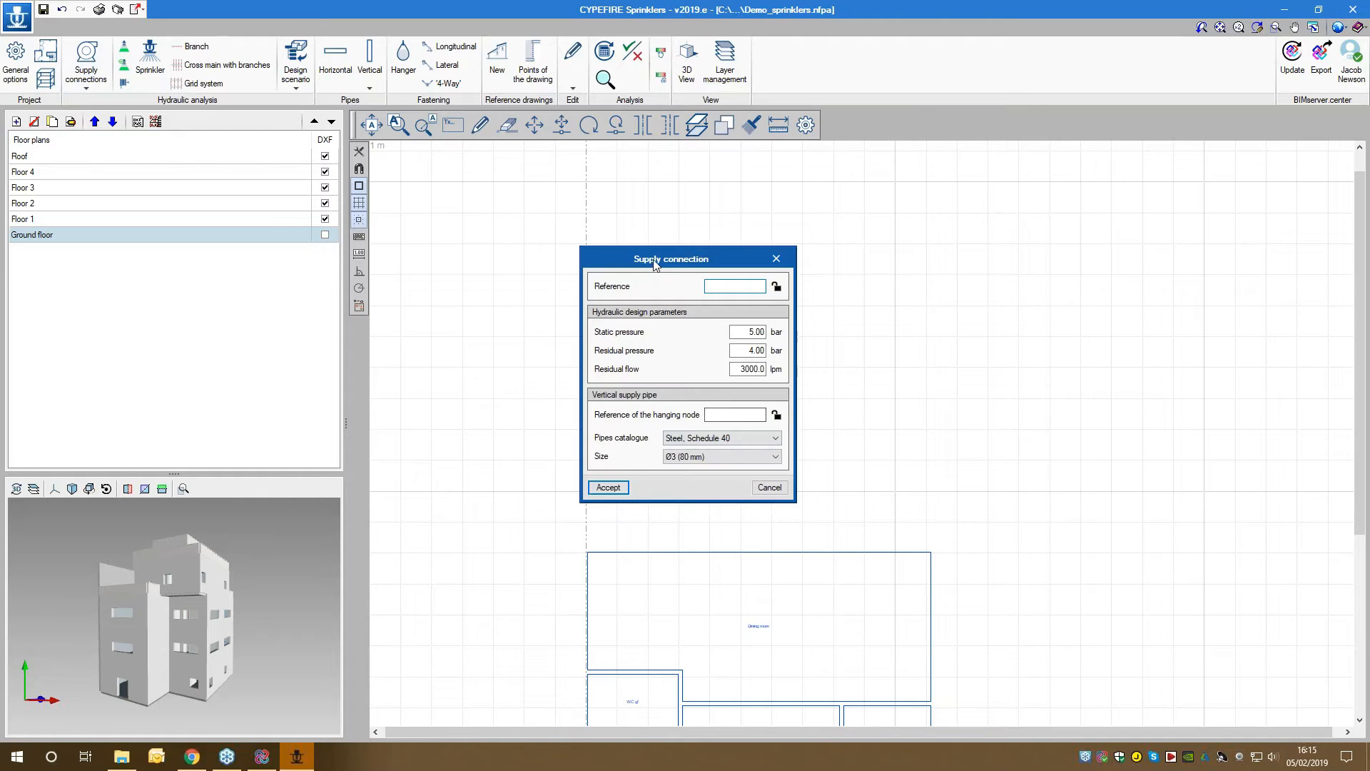
drag(658, 270, 831, 271)
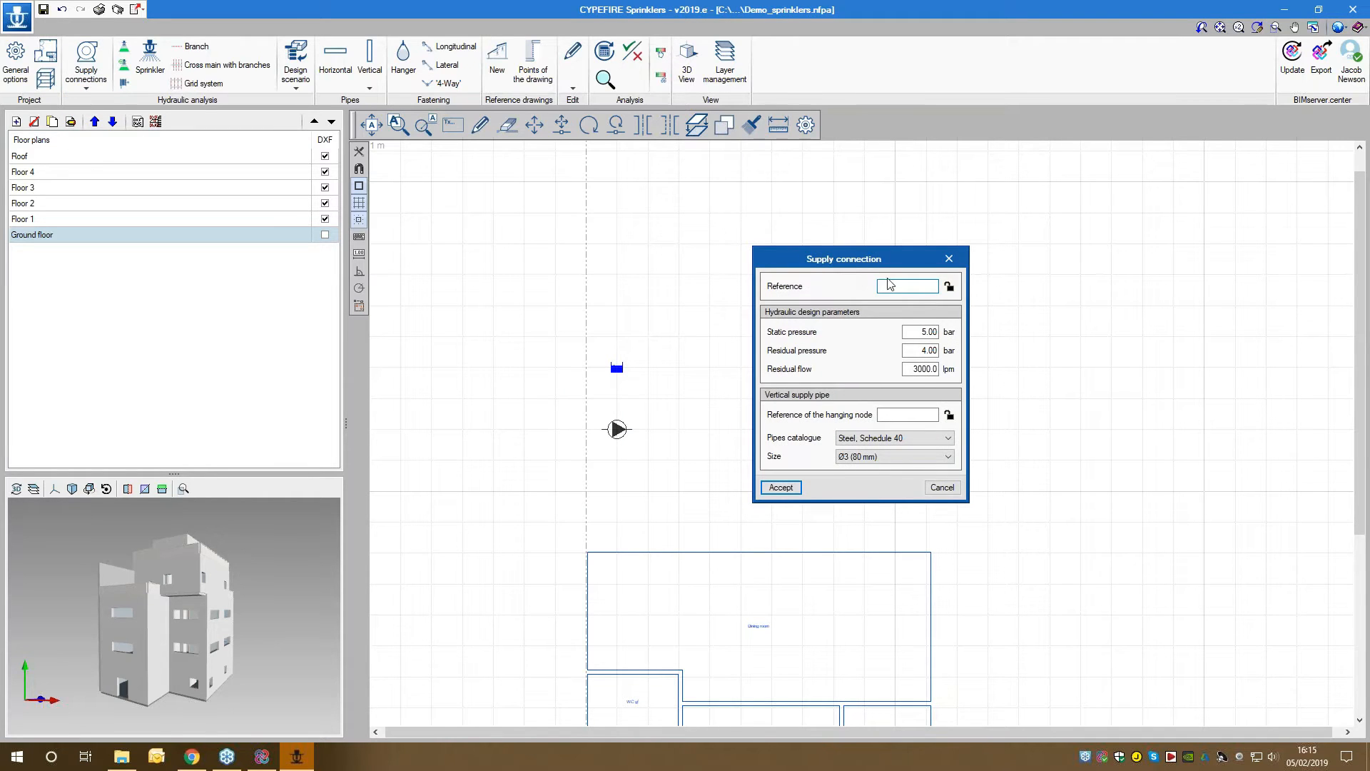
drag(883, 259, 898, 242)
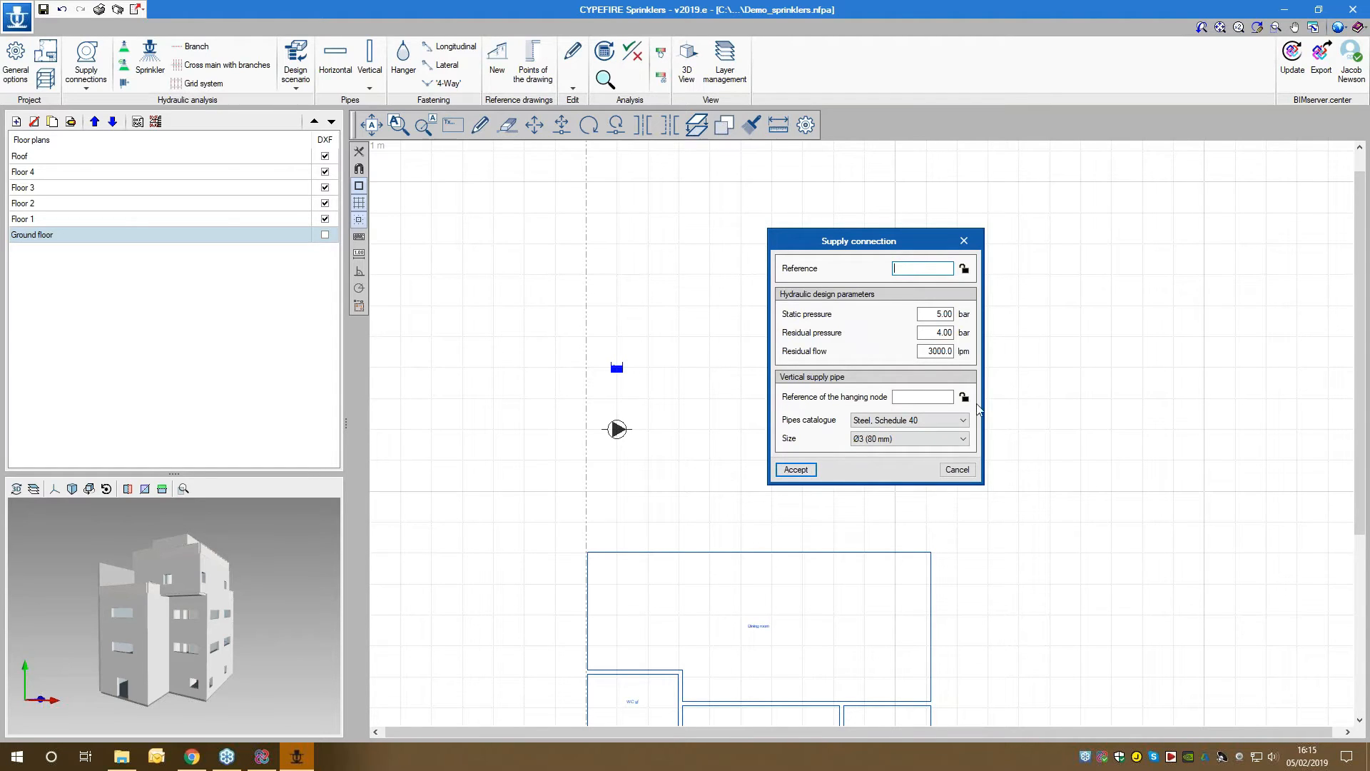
click(788, 470)
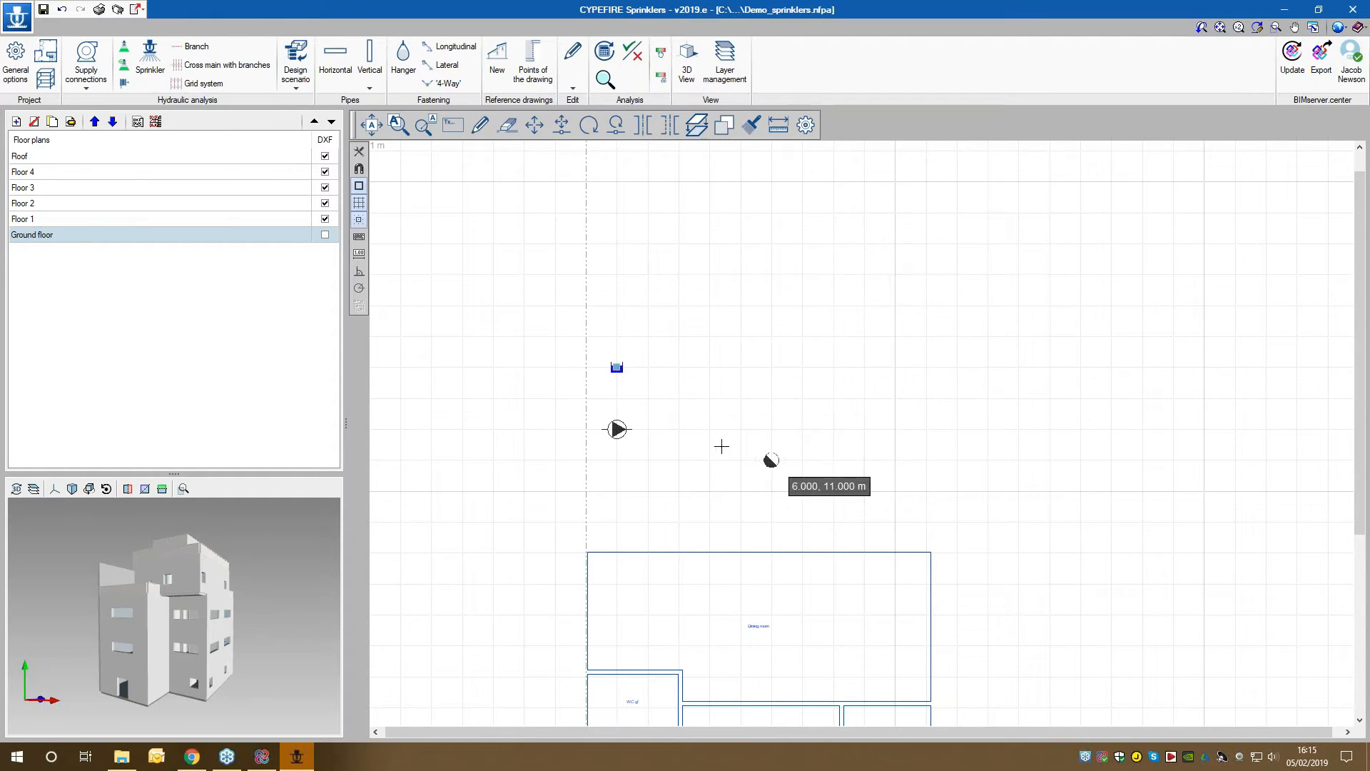
click(670, 416)
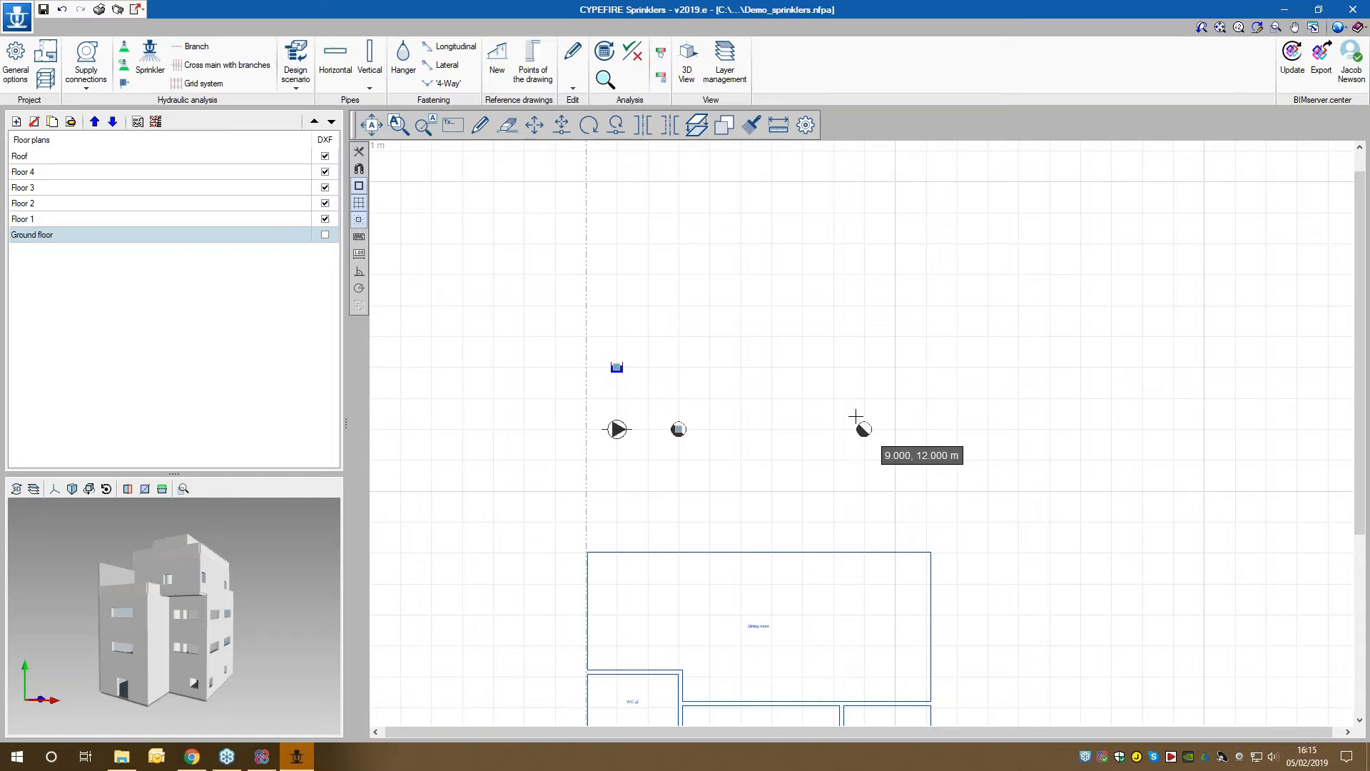
right_click(855, 416)
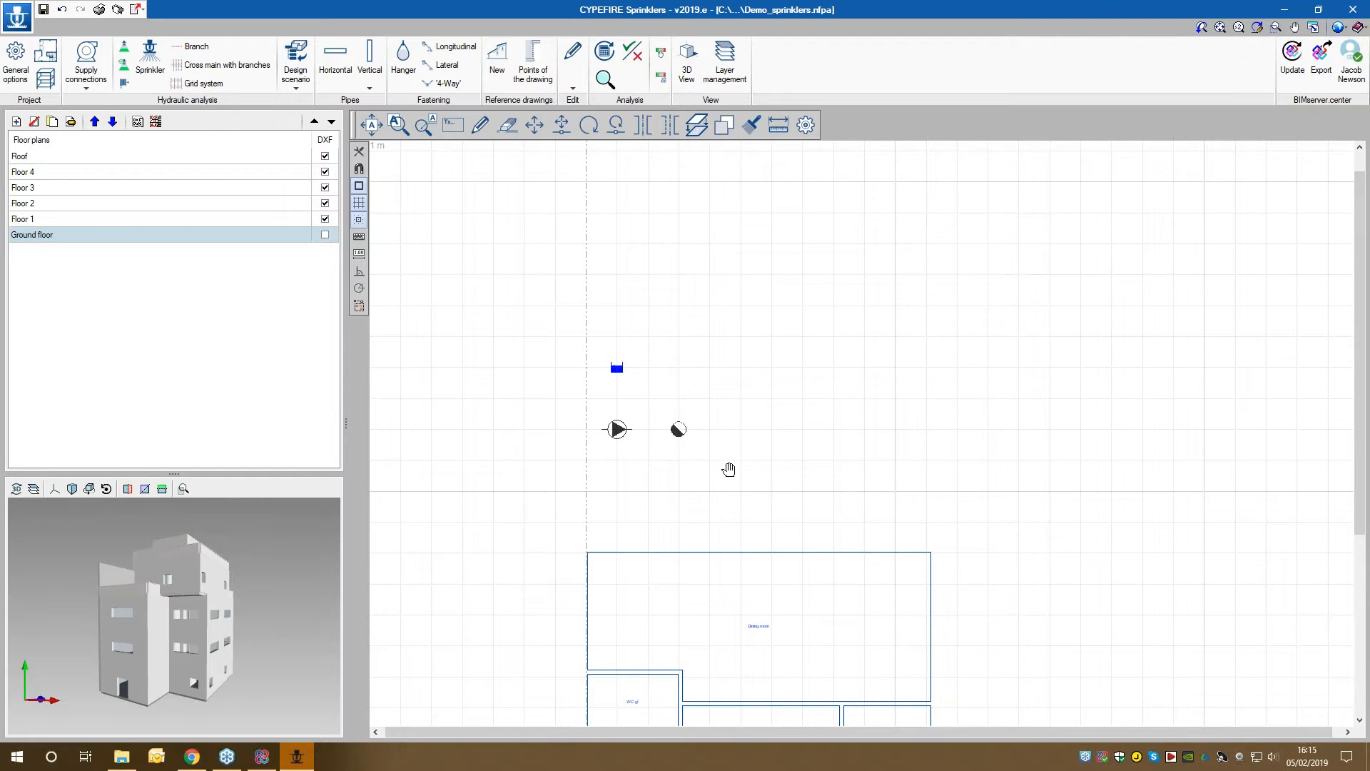
Step: Define a new sprinkler as Pendent sprinkler, K-80, Standard coverage, with Light Hazard and Noncombustible unobstructed construction
middle_drag(728, 469, 794, 466)
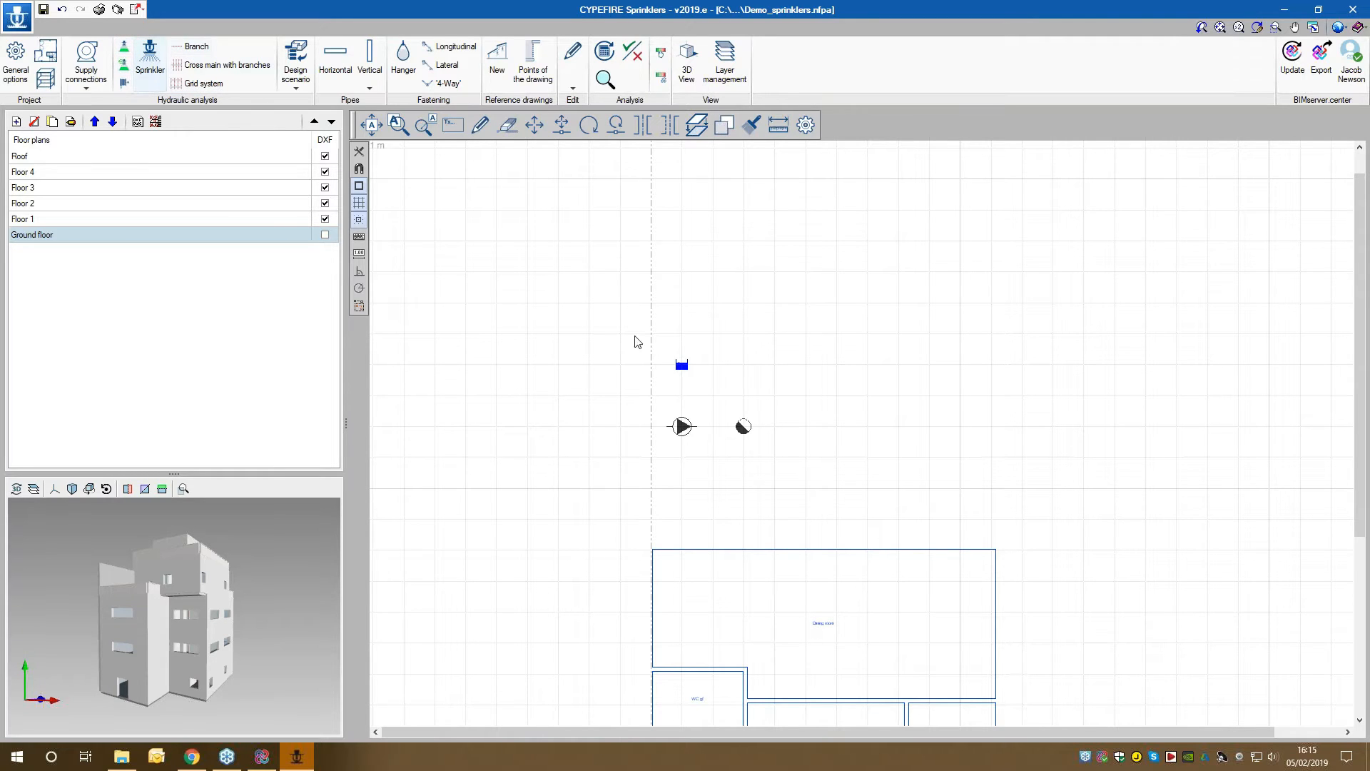
middle_drag(657, 393, 501, 392)
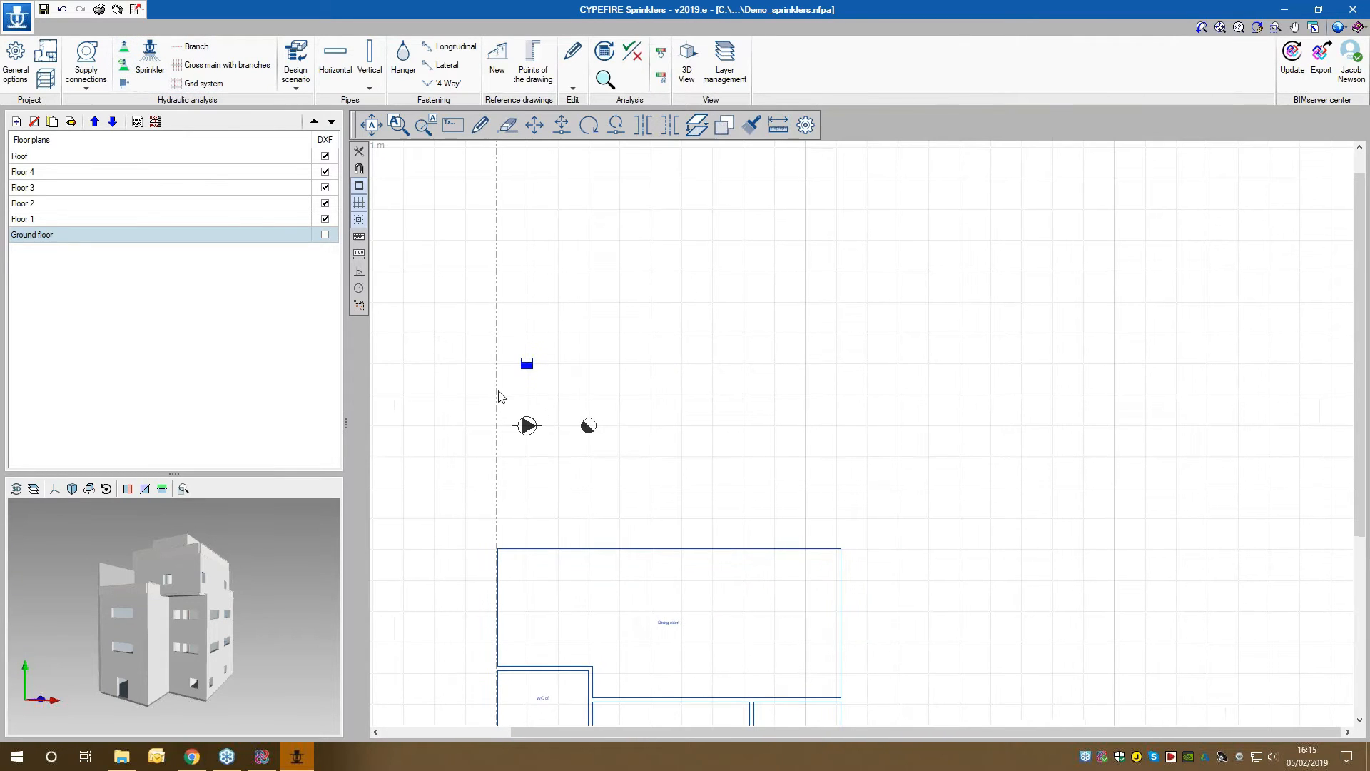
click(147, 63)
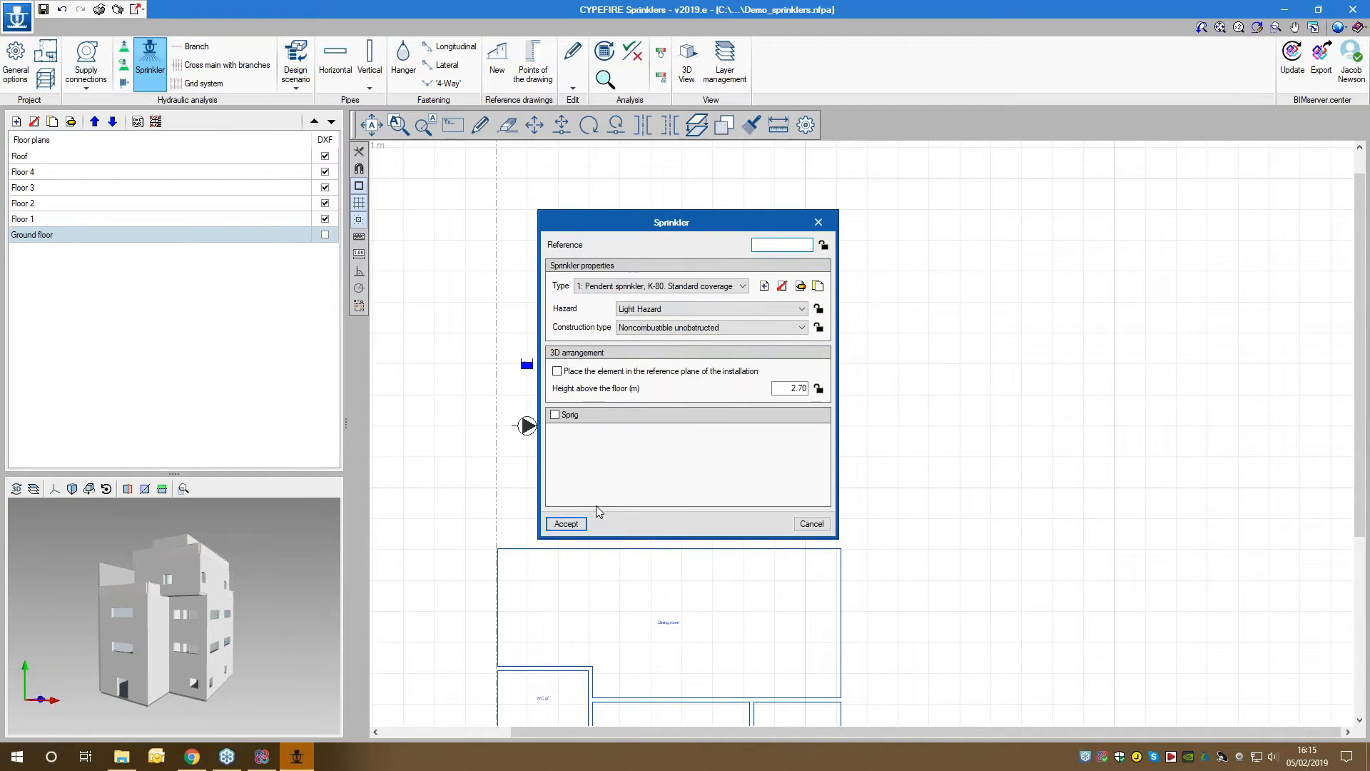
drag(694, 219, 924, 191)
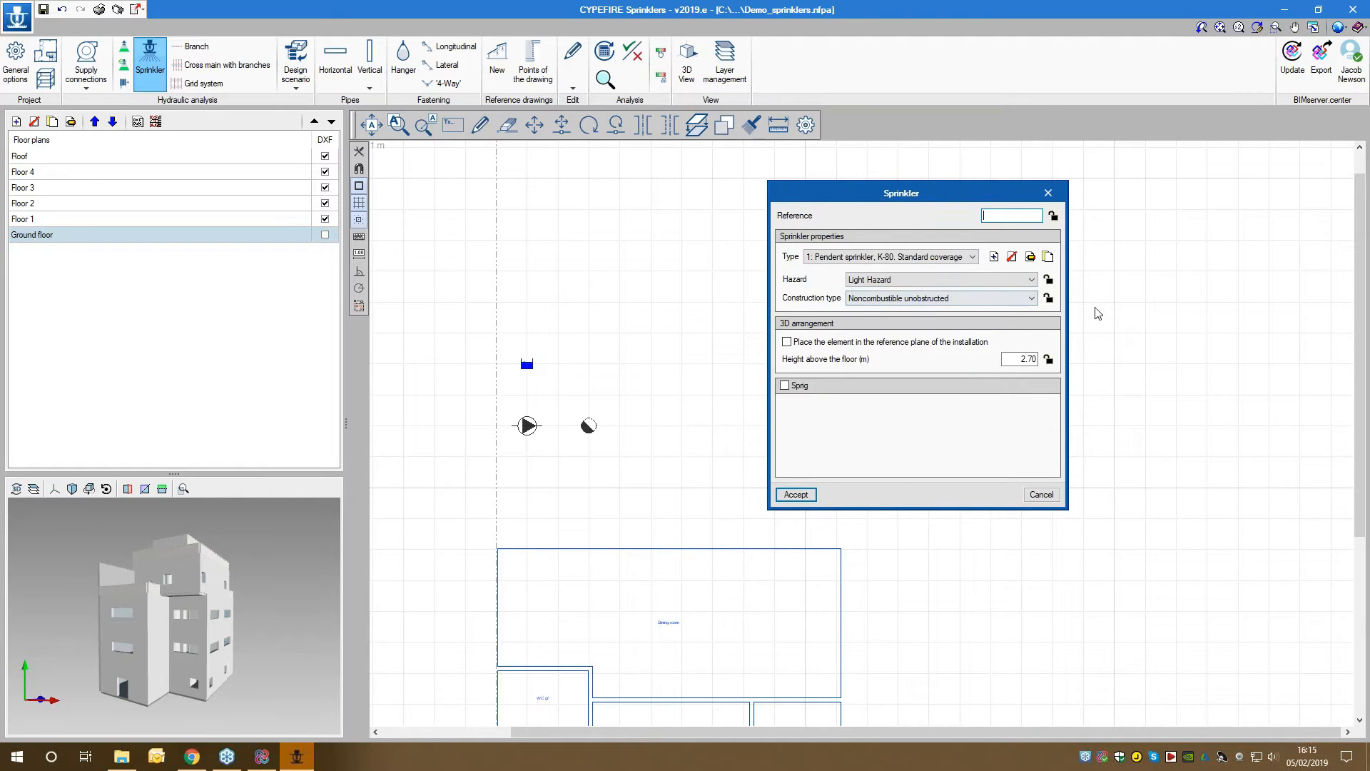
click(928, 283)
click(928, 283)
click(924, 298)
click(925, 300)
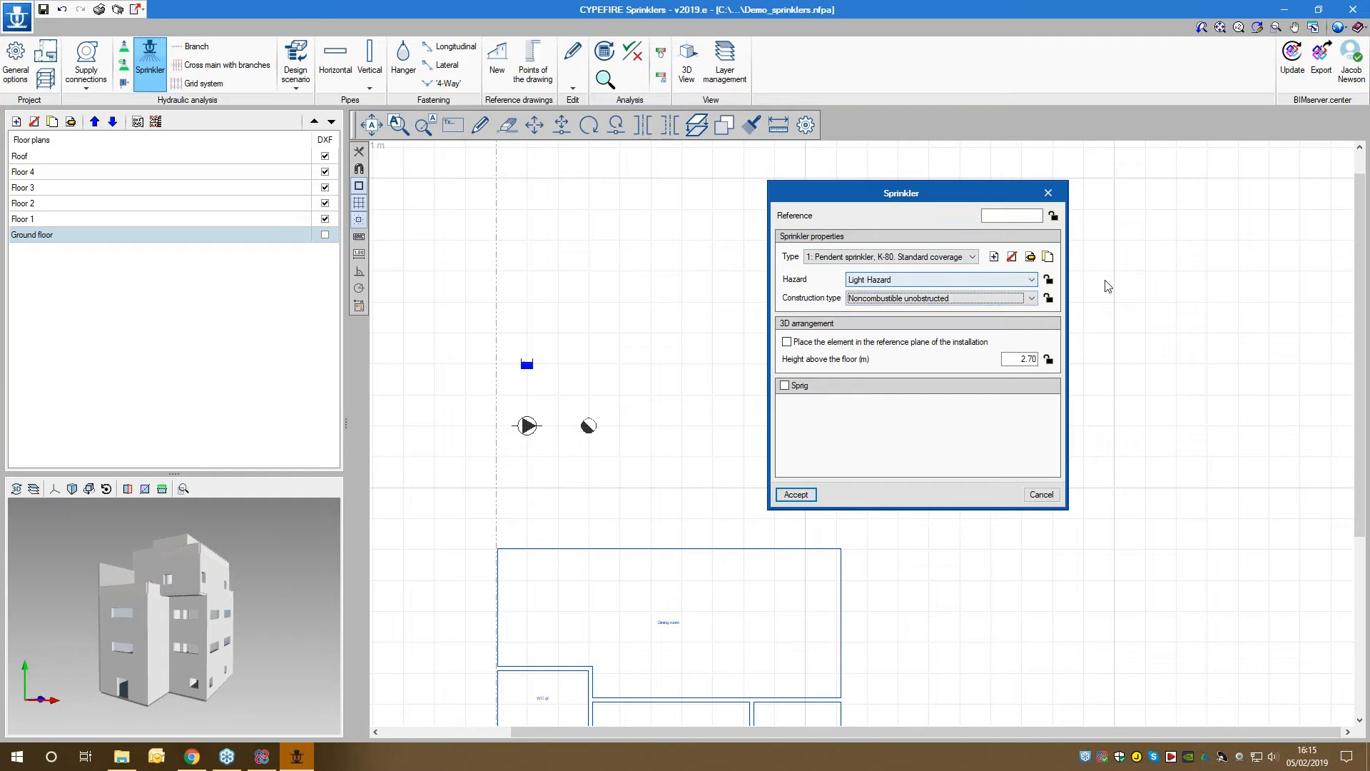
click(906, 281)
click(899, 302)
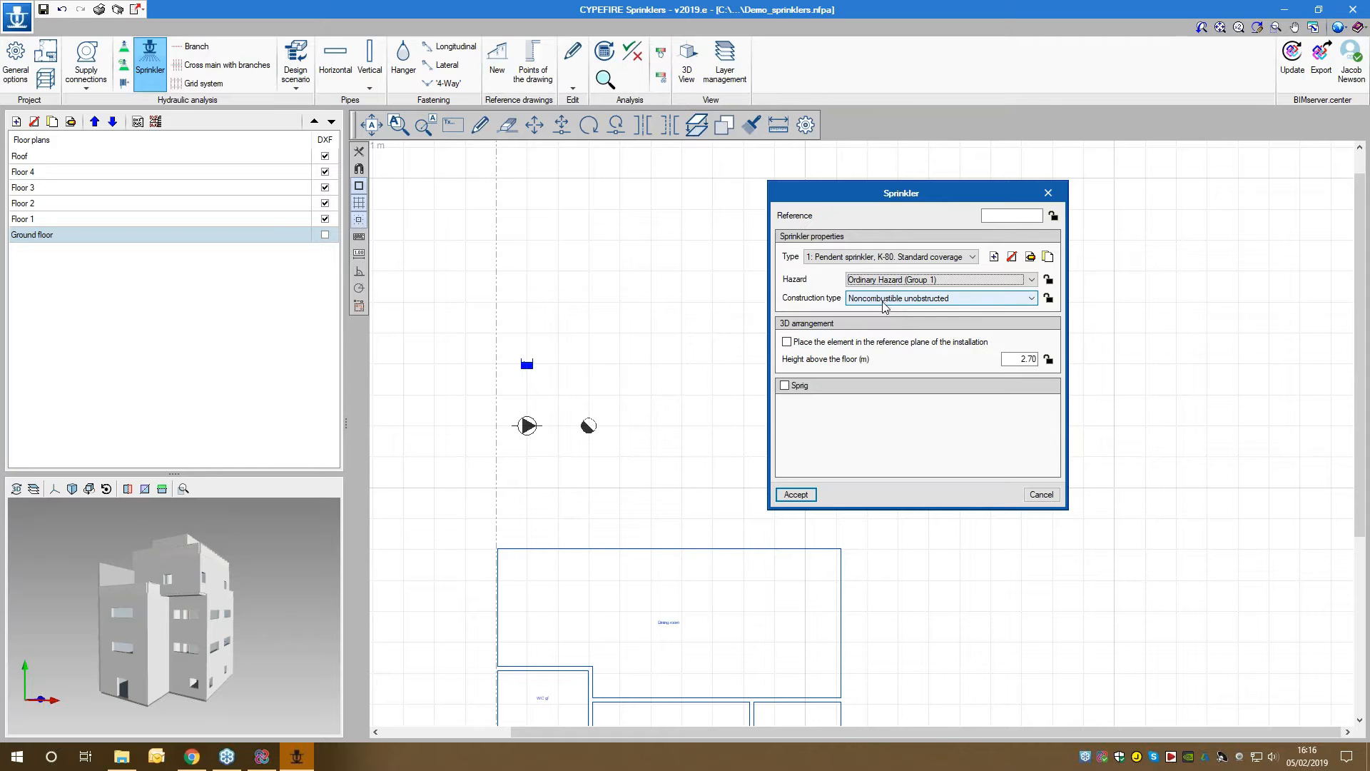
click(929, 279)
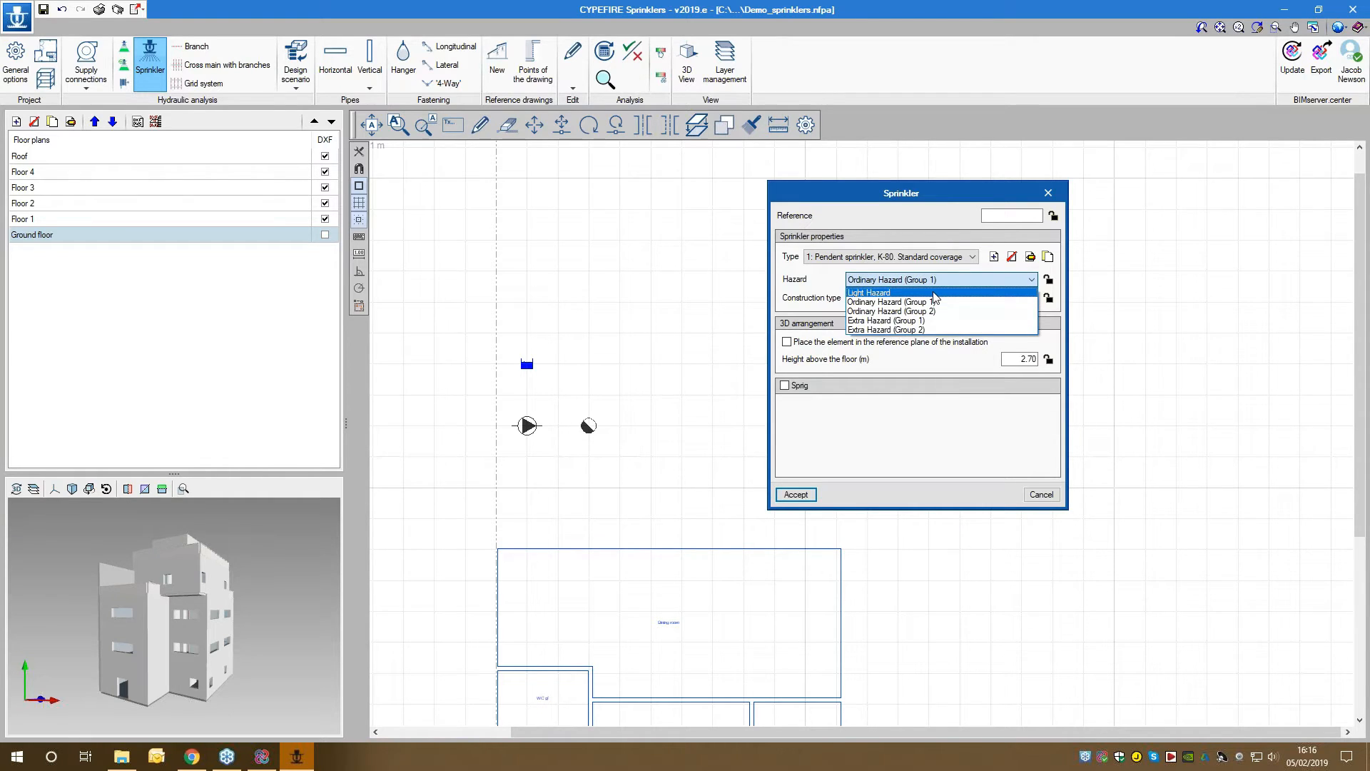
click(933, 293)
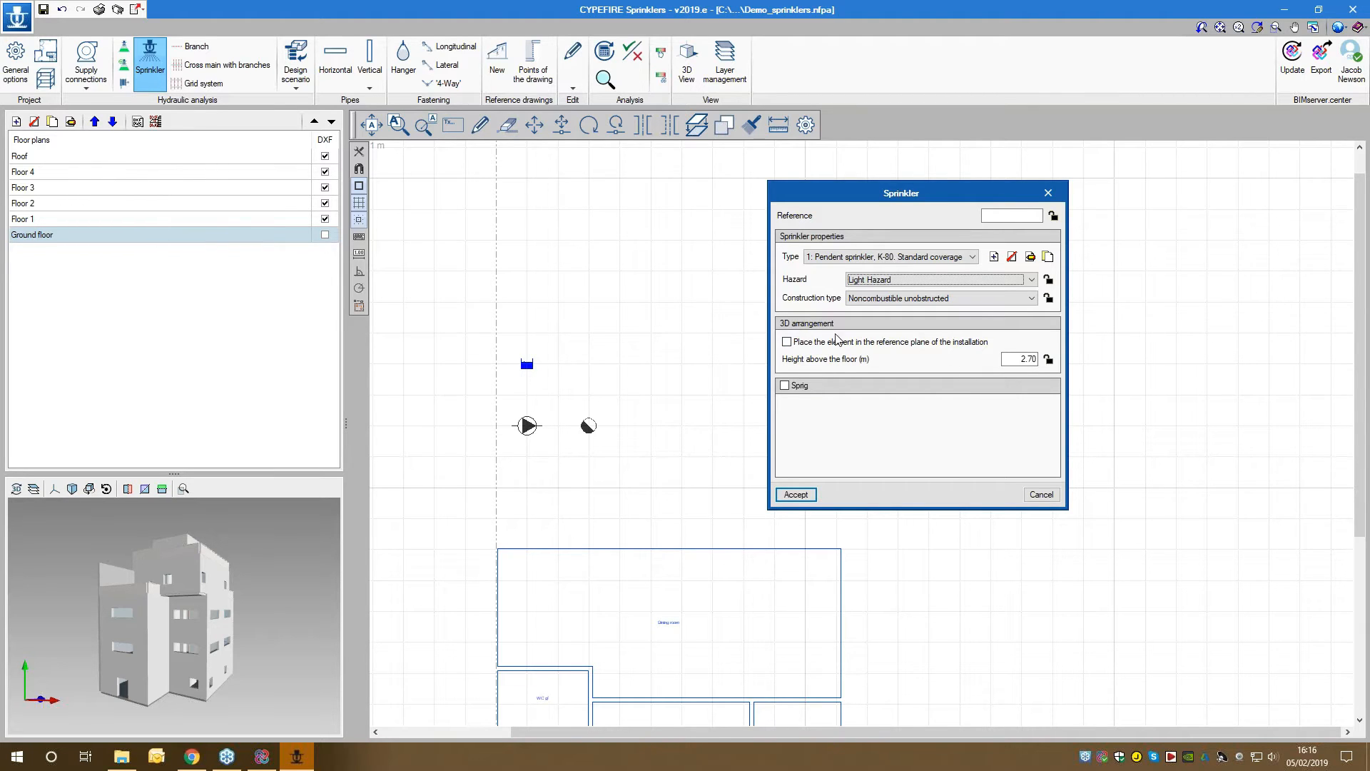
Step: Try the new sprinkler's height lock and its Sprig option
drag(1014, 360, 1046, 360)
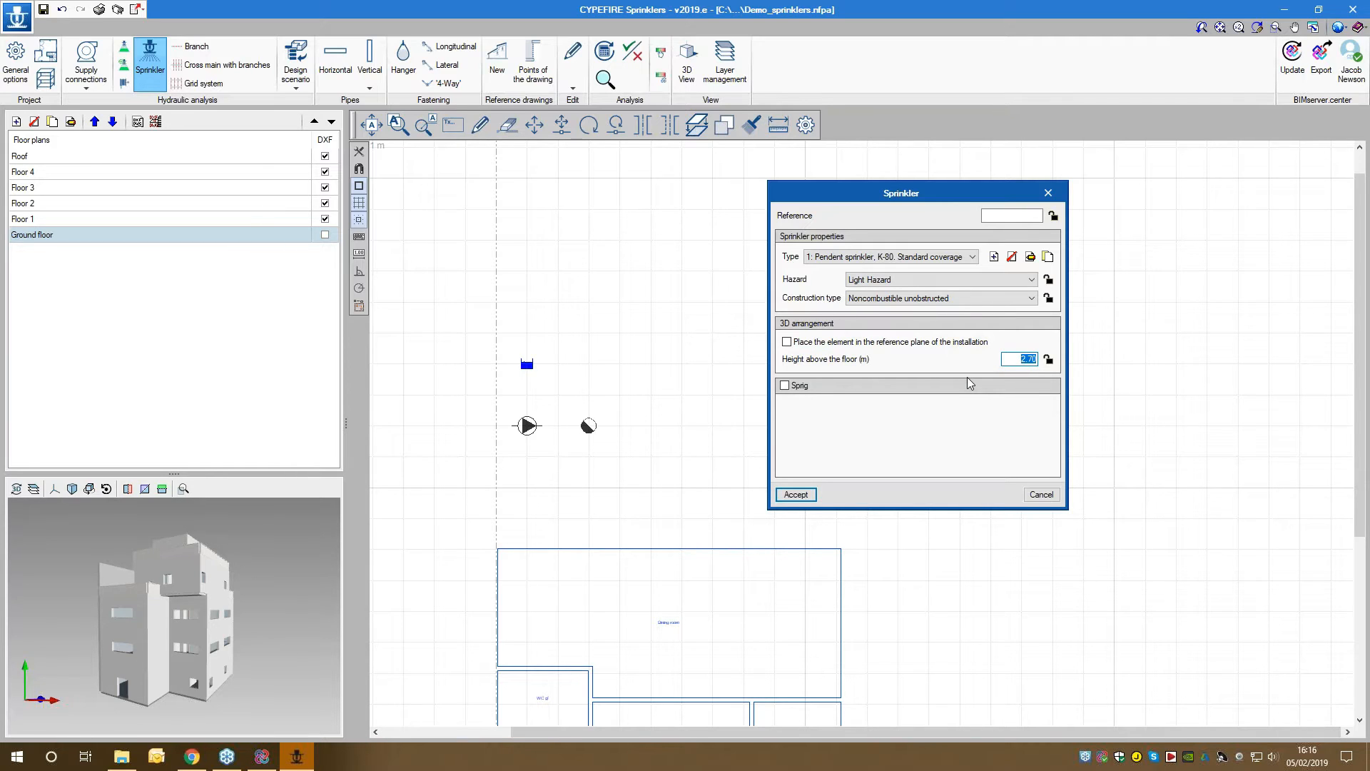
click(1049, 361)
click(1049, 361)
click(785, 386)
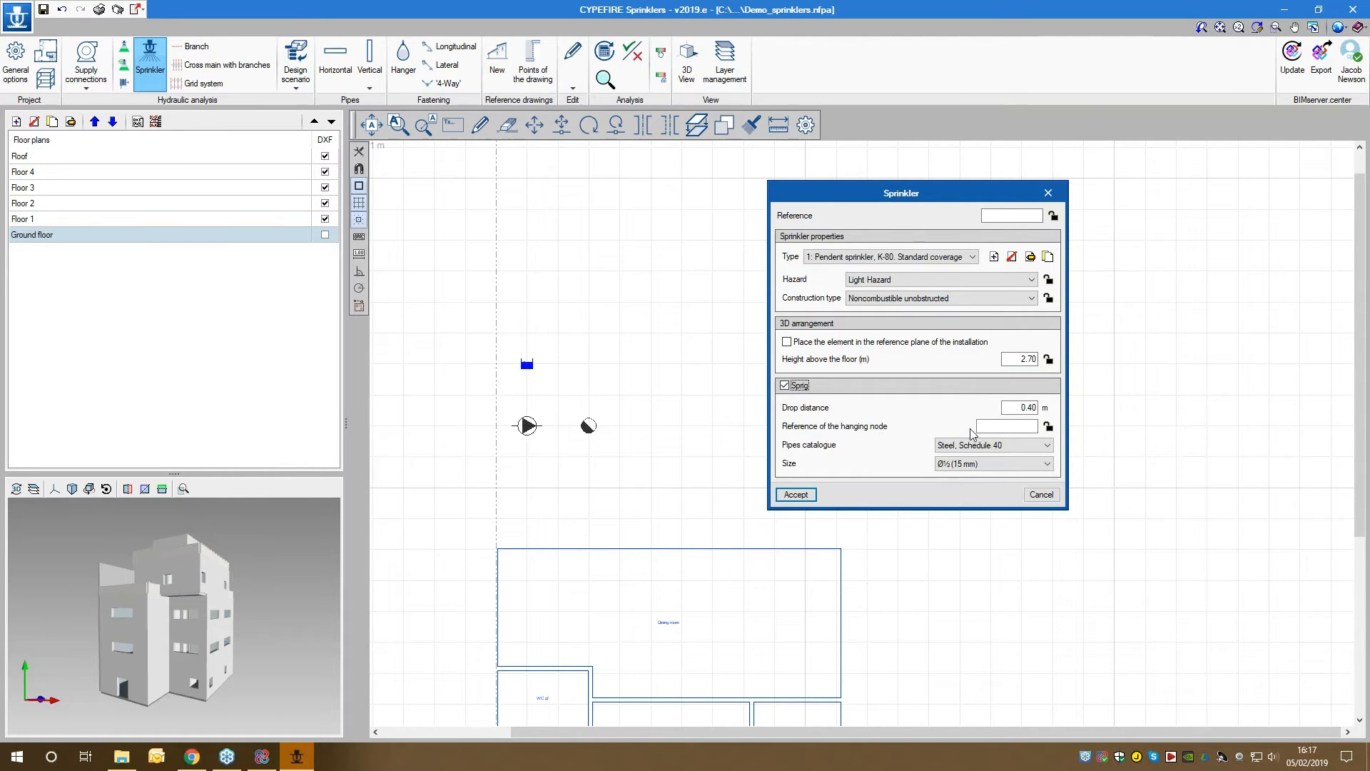
click(793, 386)
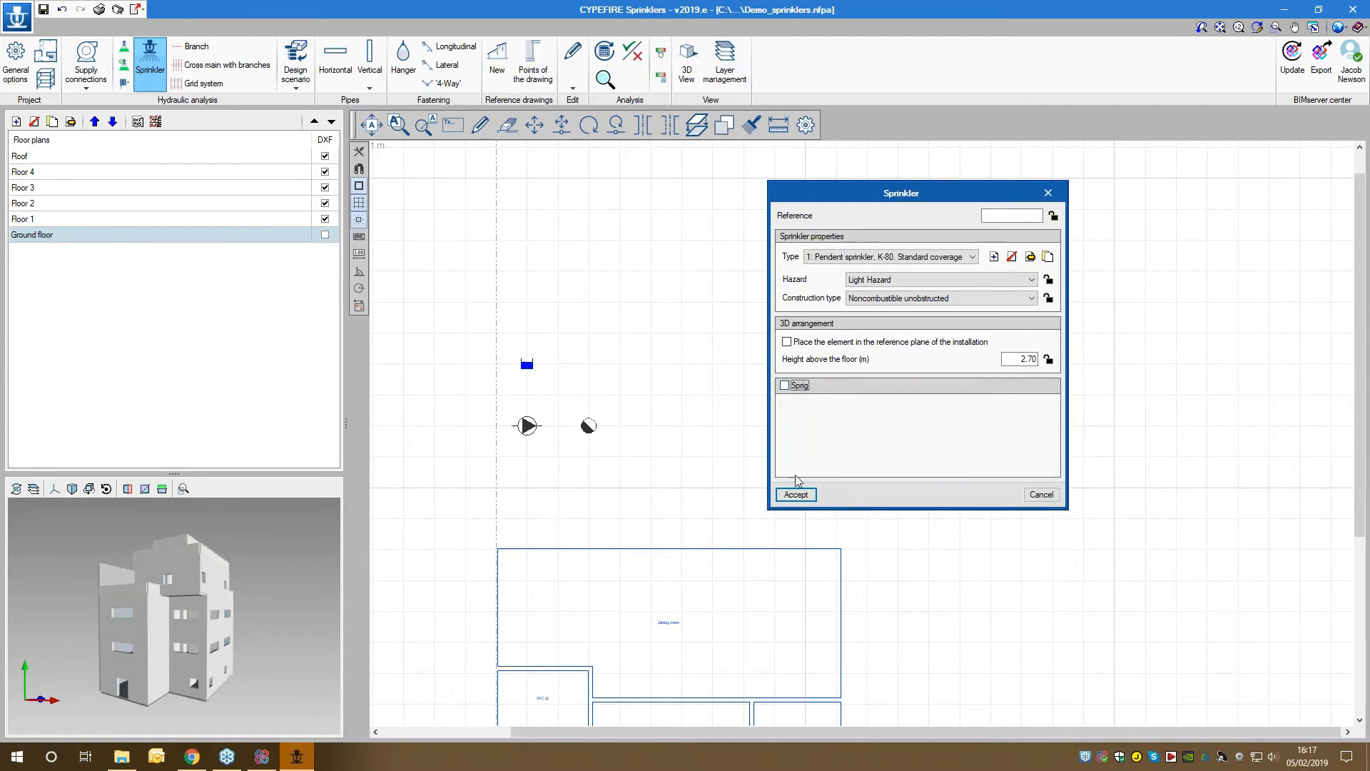
Step: Accept the sprinkler at 2.70 m above the floor and place three in a row at 6, 14 m, 8, 14 m and 10, 14 m
click(799, 498)
click(680, 365)
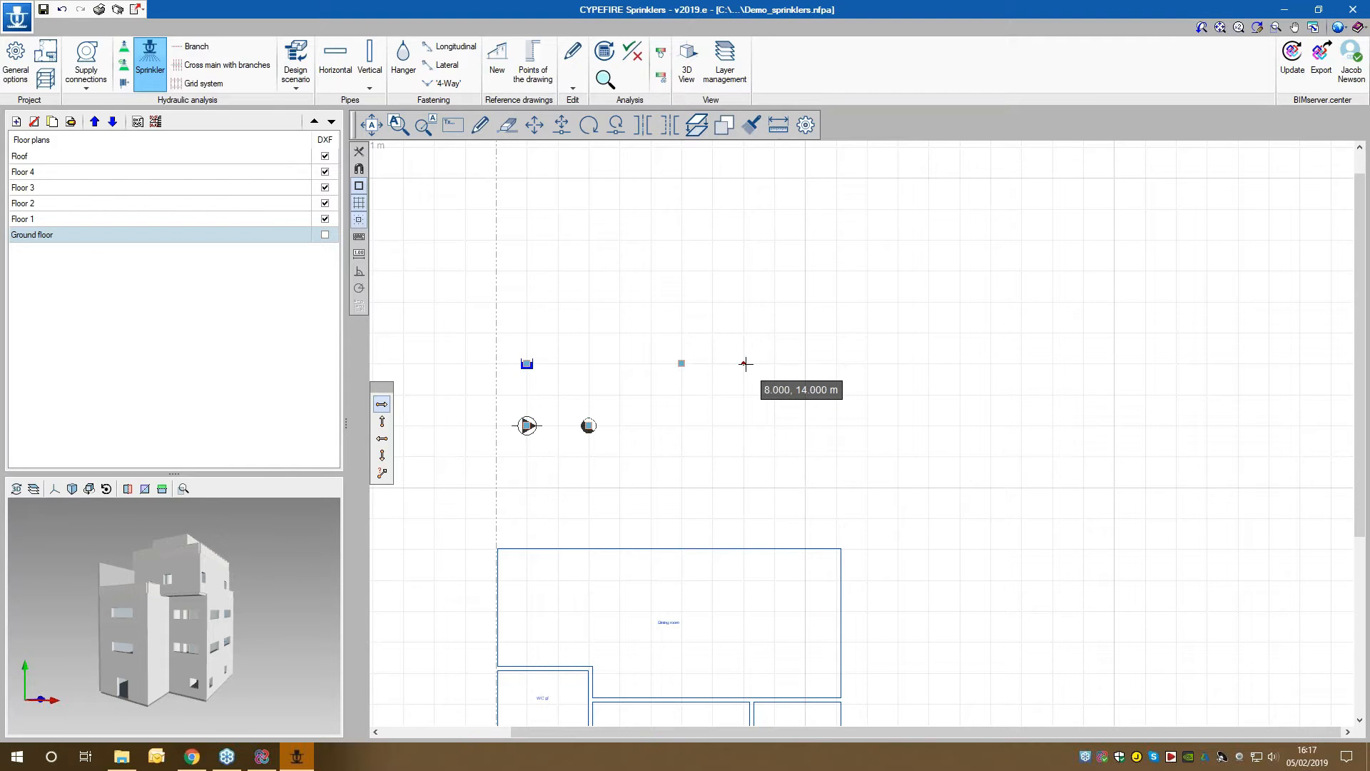
click(744, 363)
click(809, 363)
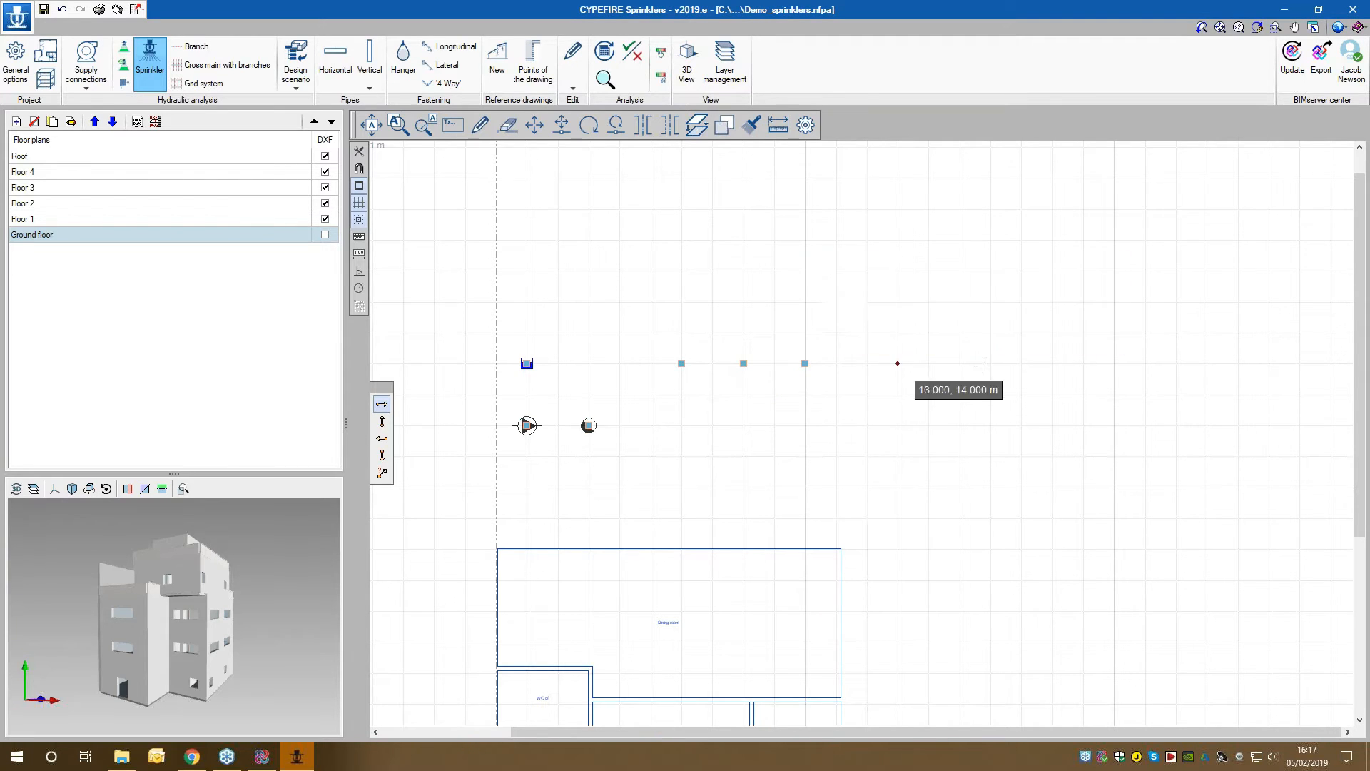
right_click(926, 361)
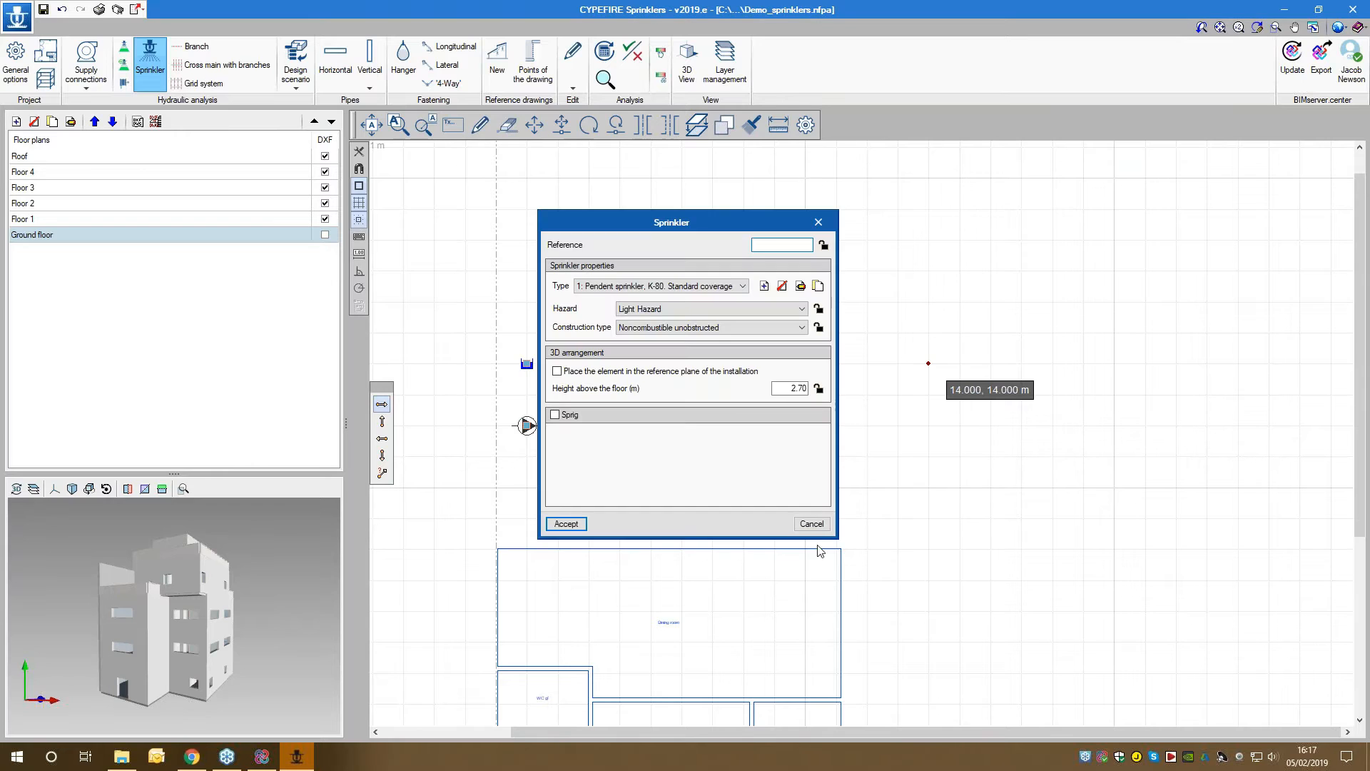
click(818, 525)
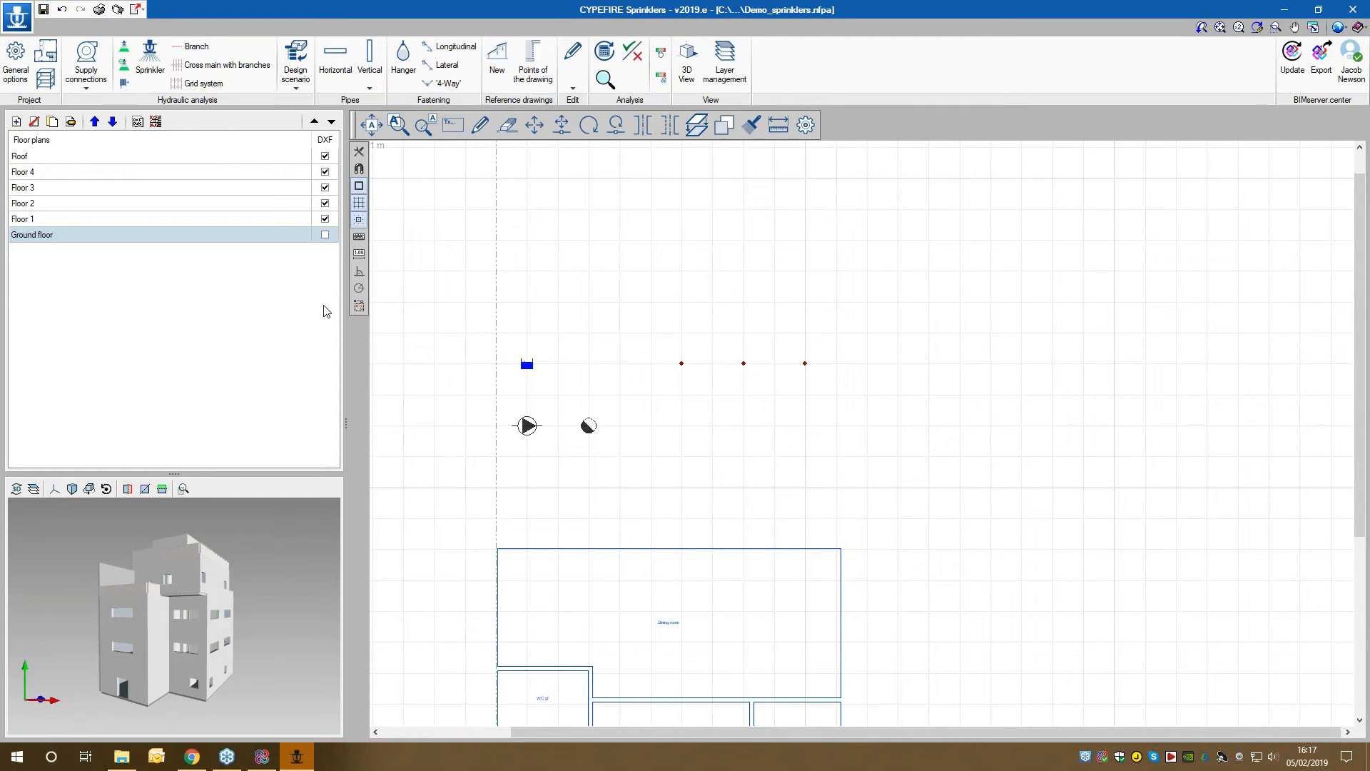
Step: Draw a 2 by 2 m protection area around the first sprinkler, from 5, 15 m to 7, 13 m
mouse_move(739, 340)
click(123, 49)
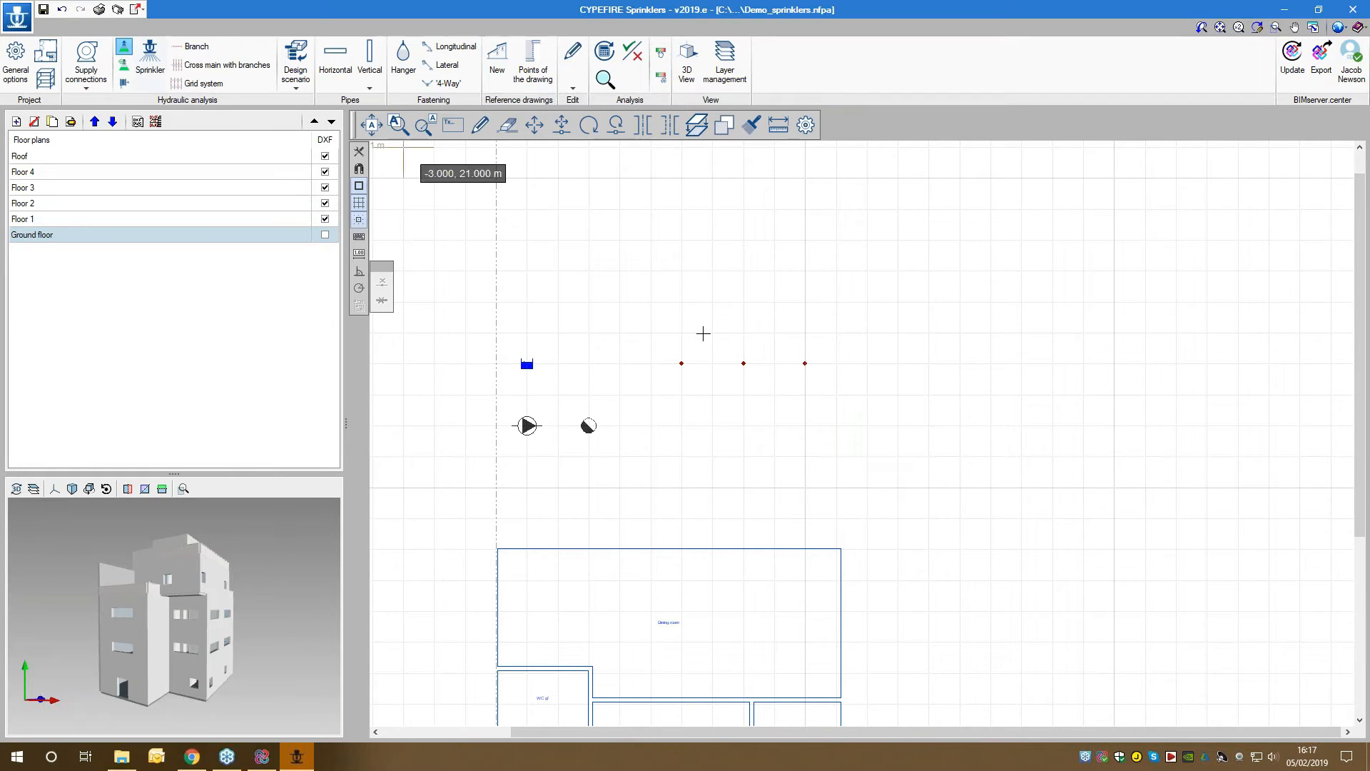
click(650, 333)
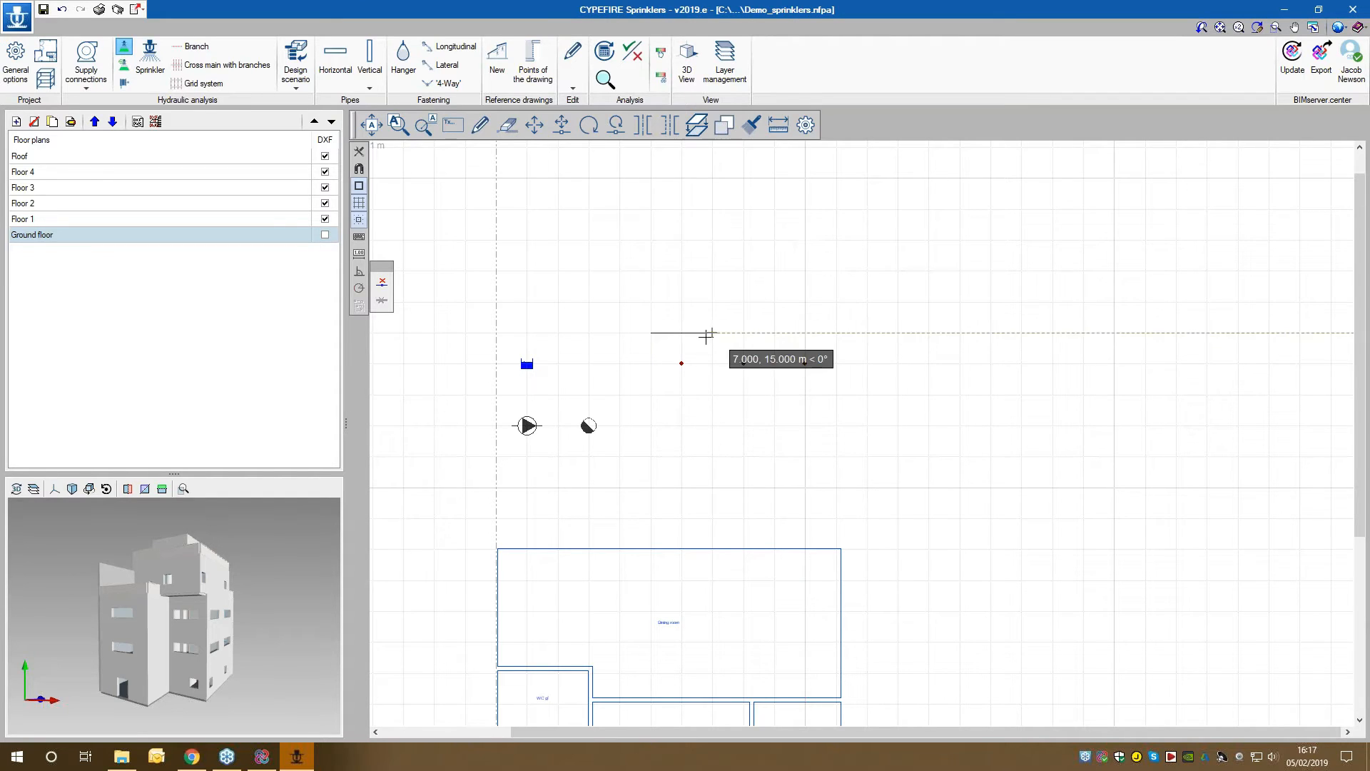
click(714, 331)
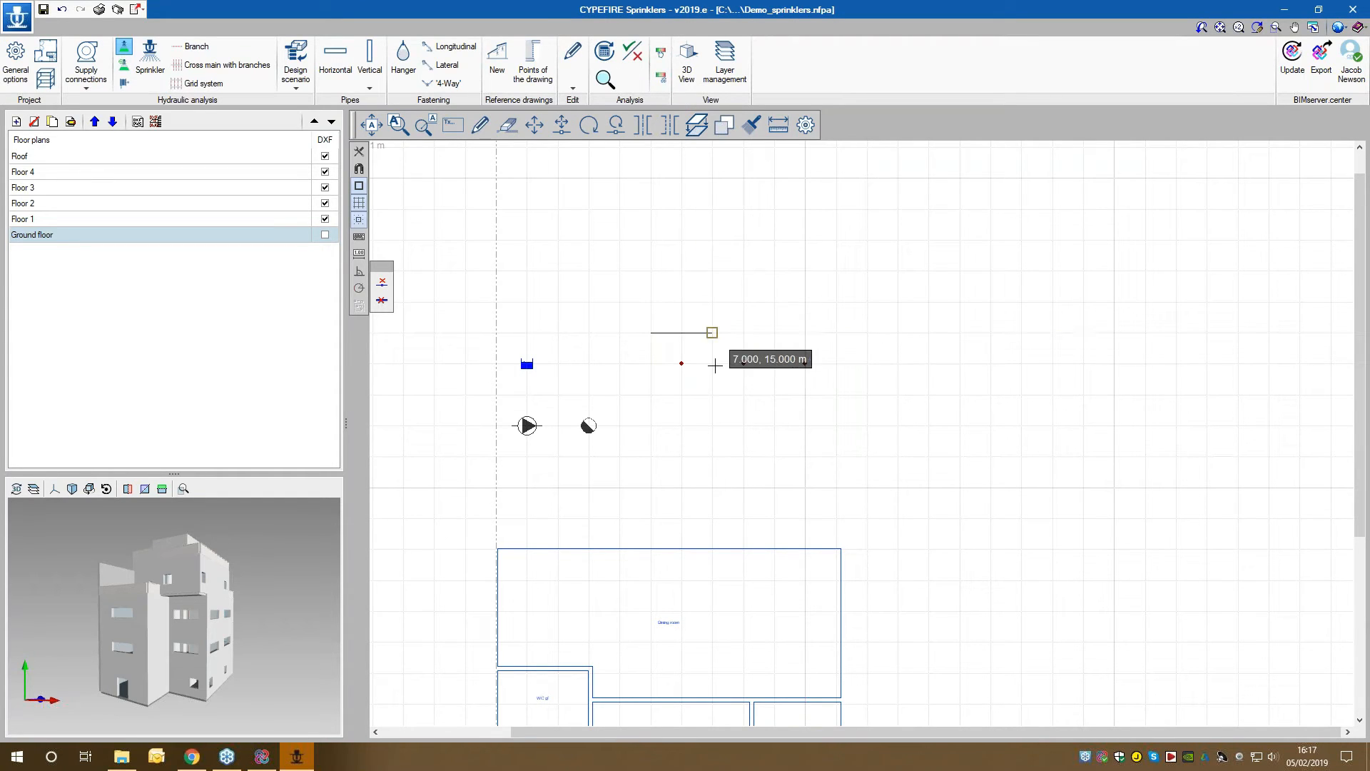
click(712, 393)
click(655, 394)
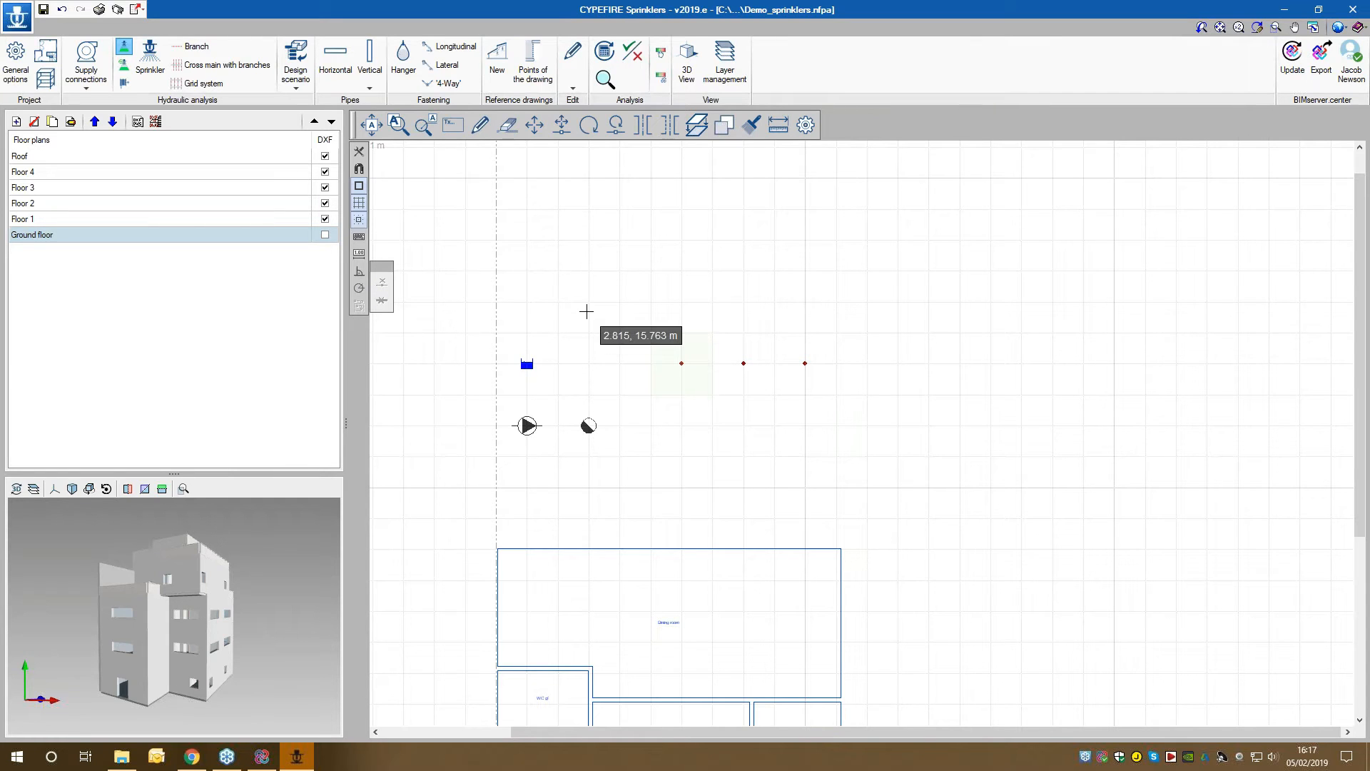
Step: Change the drawing area's background colour to black
click(1340, 27)
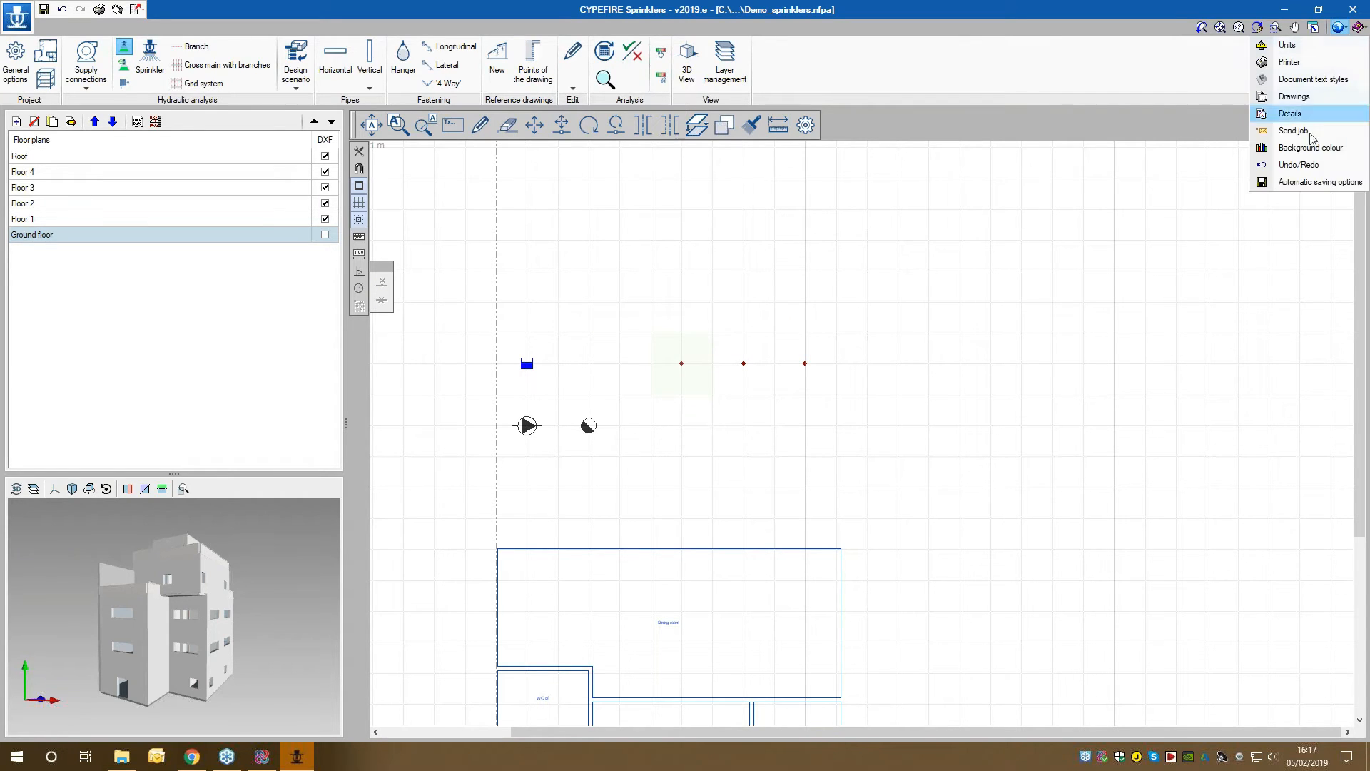
click(1310, 147)
click(675, 375)
click(682, 397)
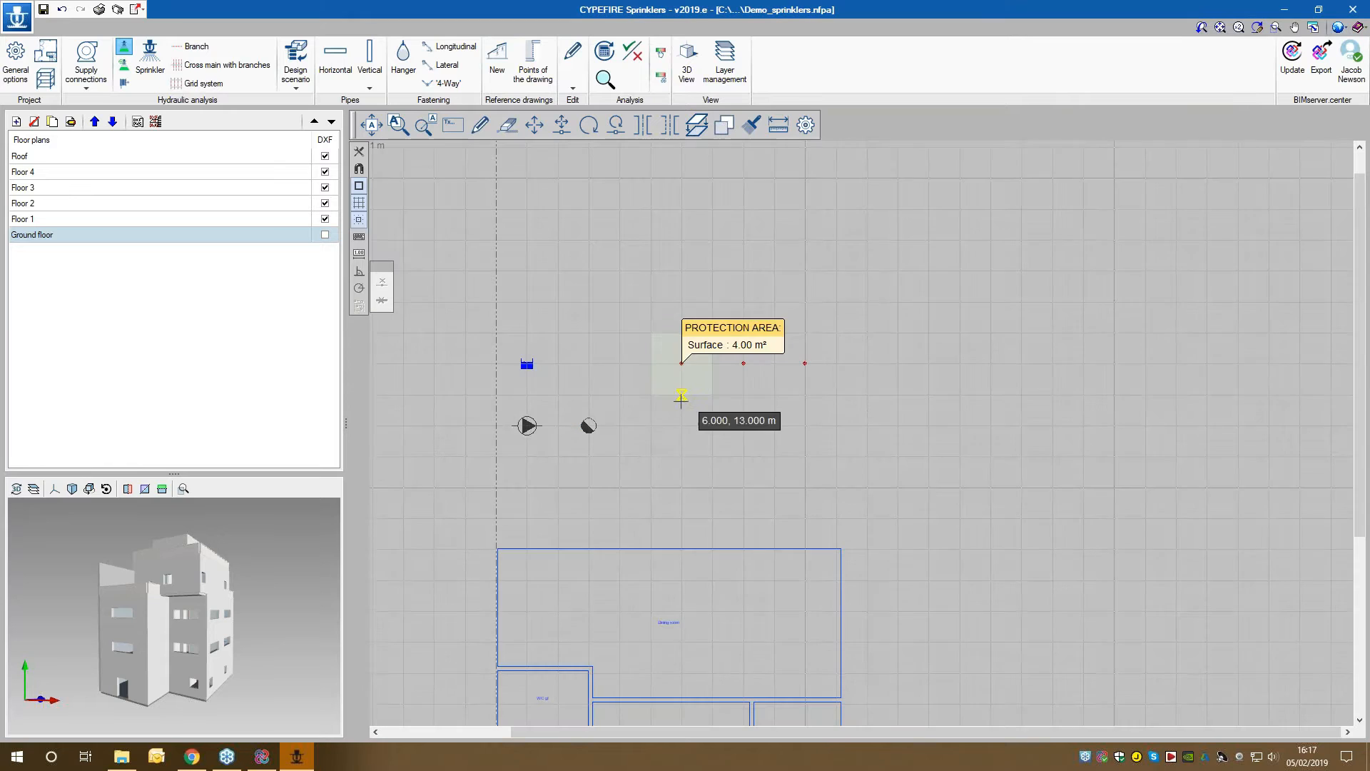
click(1339, 27)
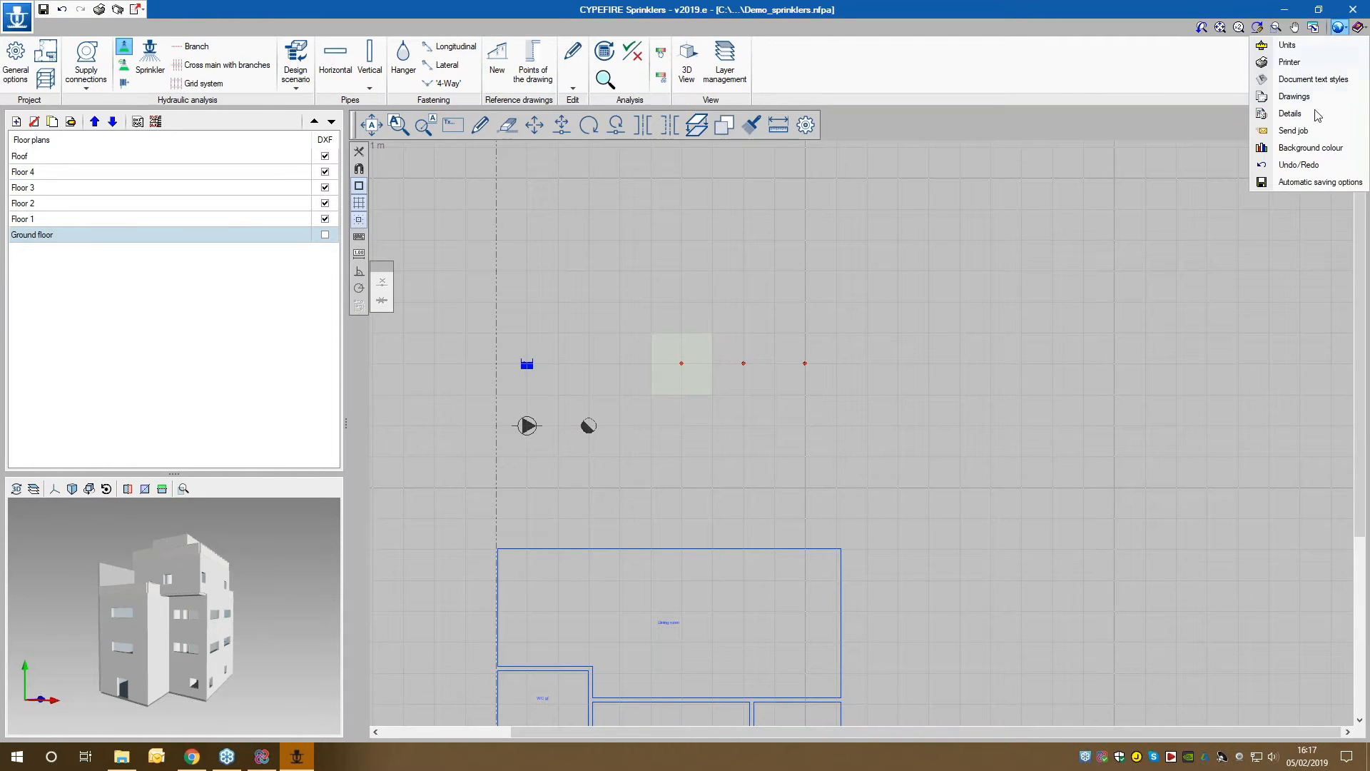
click(1307, 148)
click(707, 374)
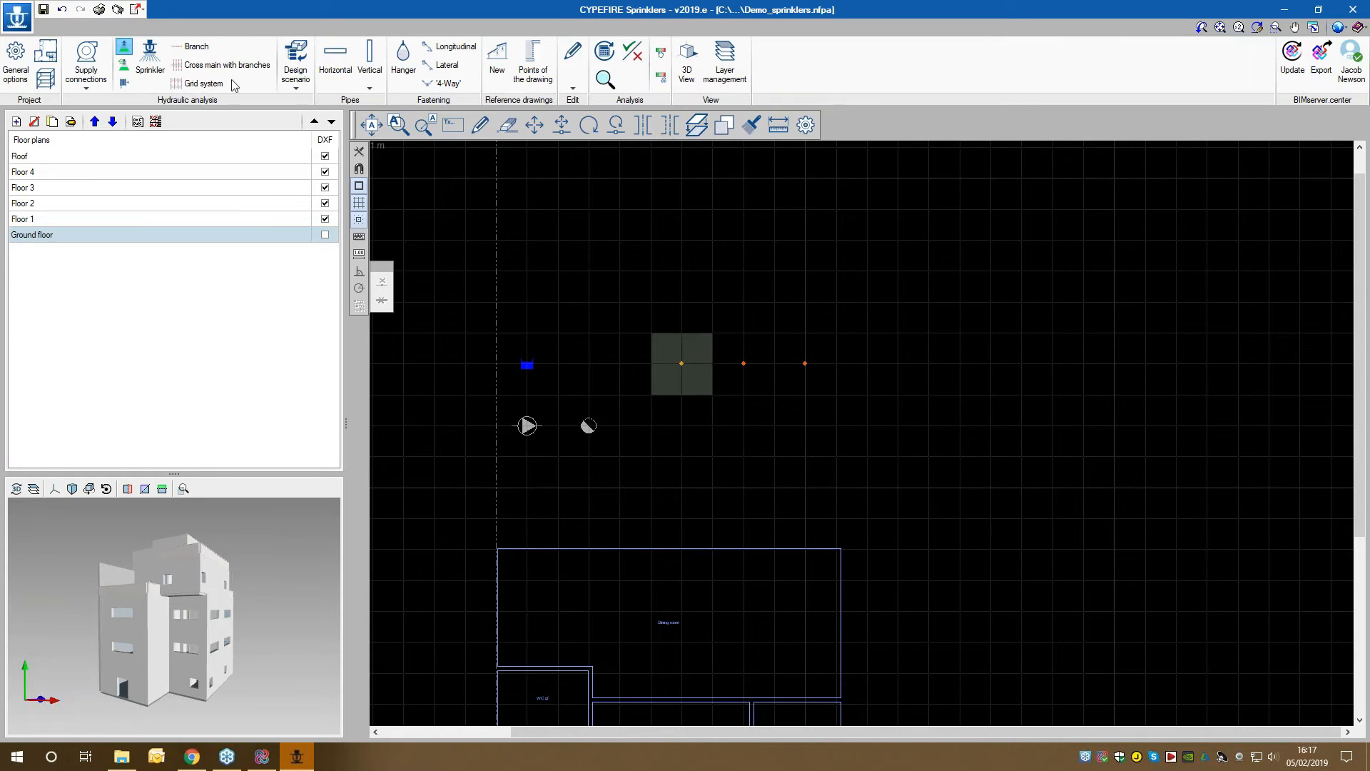
Step: Generate a circular protected area with a 1.00 m radius around the middle sprinkler
click(124, 69)
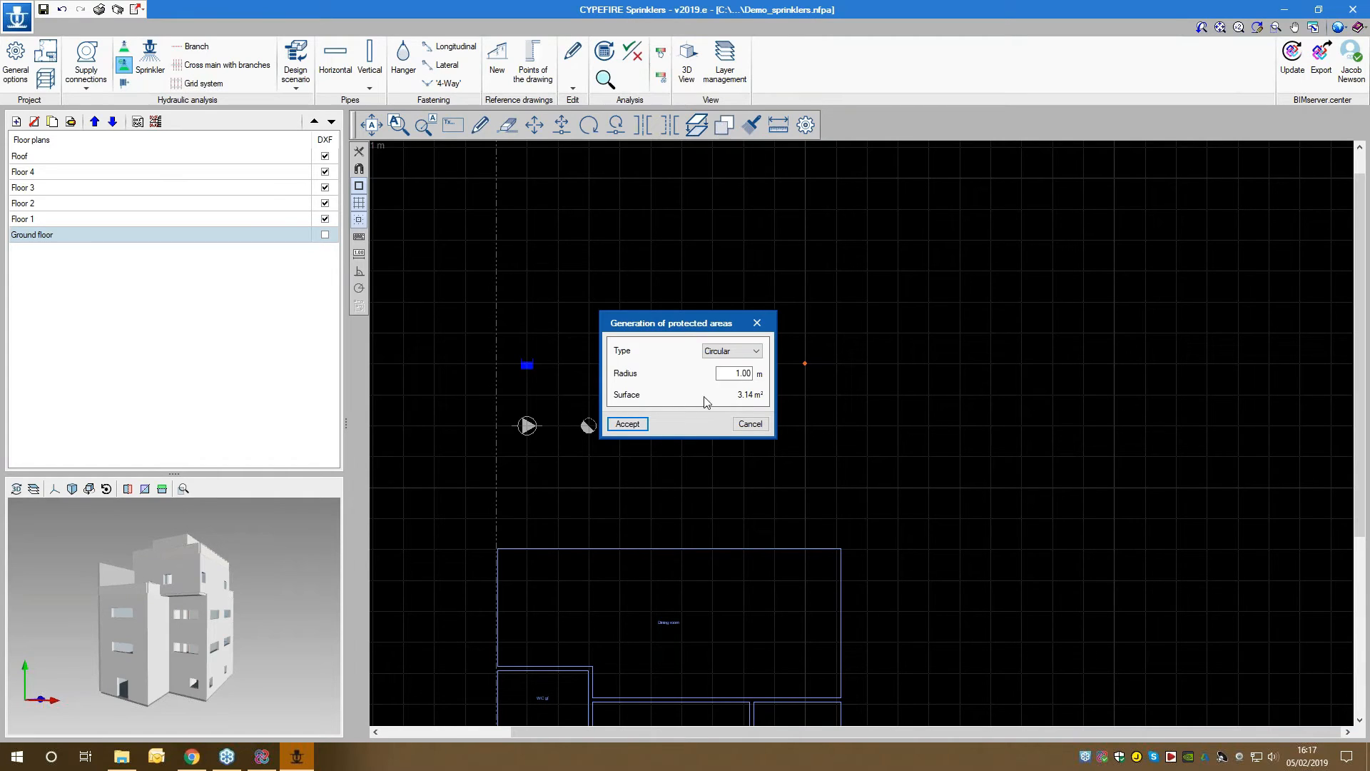
click(719, 364)
click(628, 424)
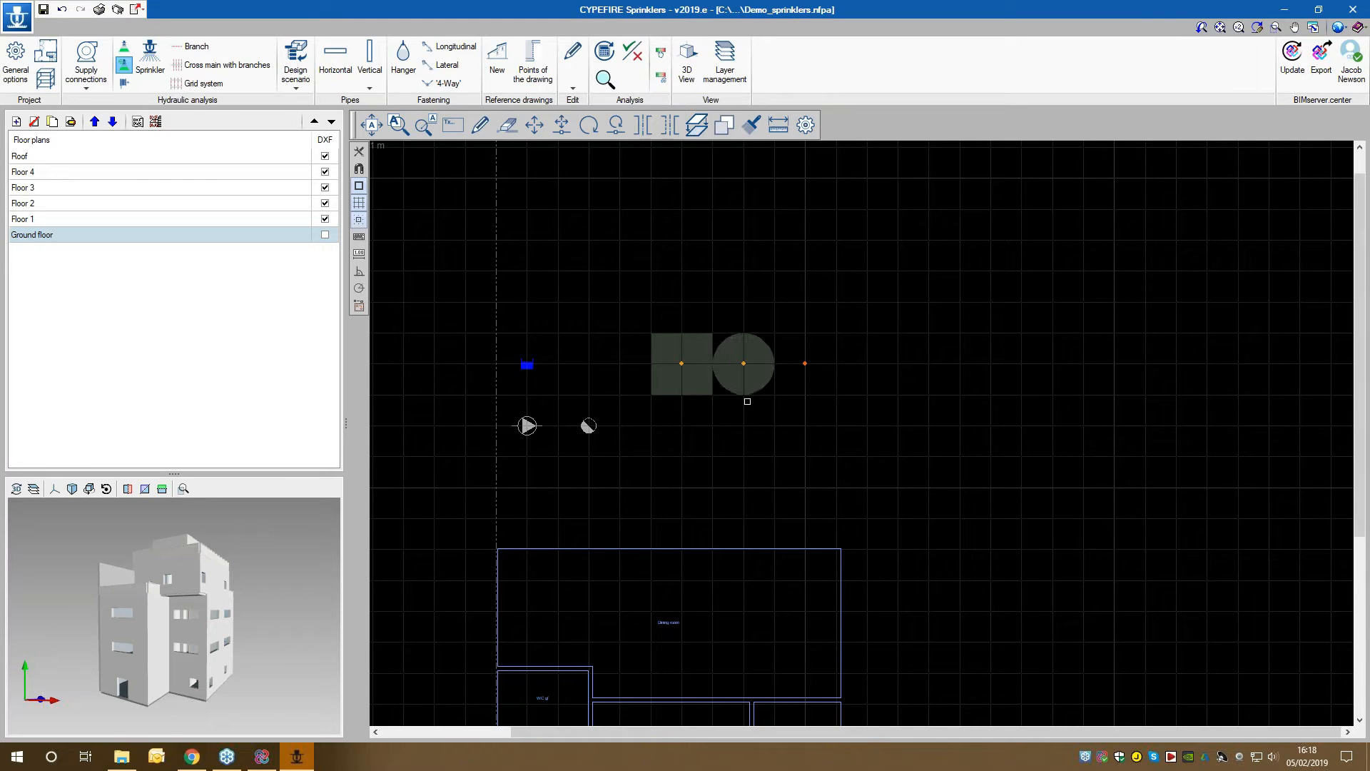
right_click(822, 318)
Step: Generate a rectangular protected area of 2 by 2 m around the third sprinkler
click(151, 65)
click(722, 352)
click(723, 371)
click(628, 424)
click(804, 363)
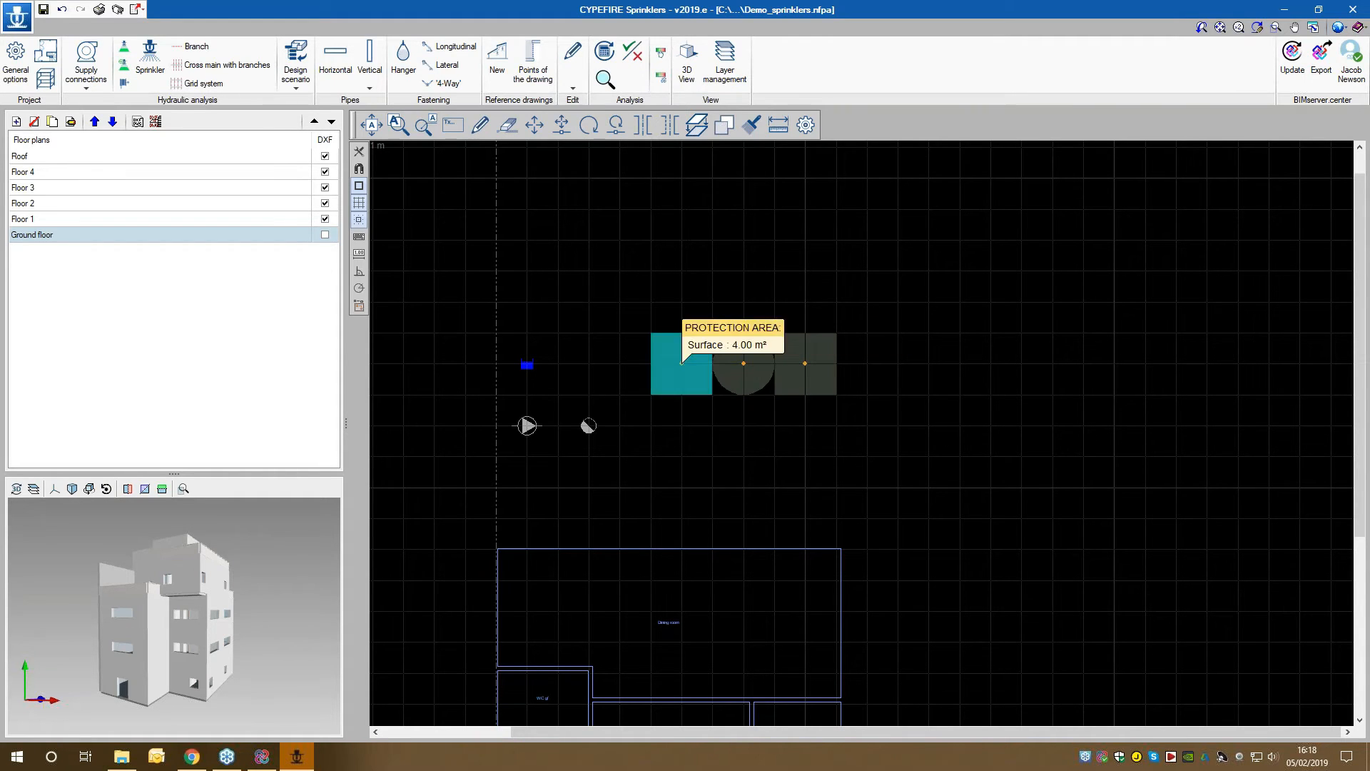
Step: Draw a branch with 2.00 m sprinkler spacing and 2.00 m wide rectangular protection areas from 0, 17 m to 9, 17 m
click(192, 48)
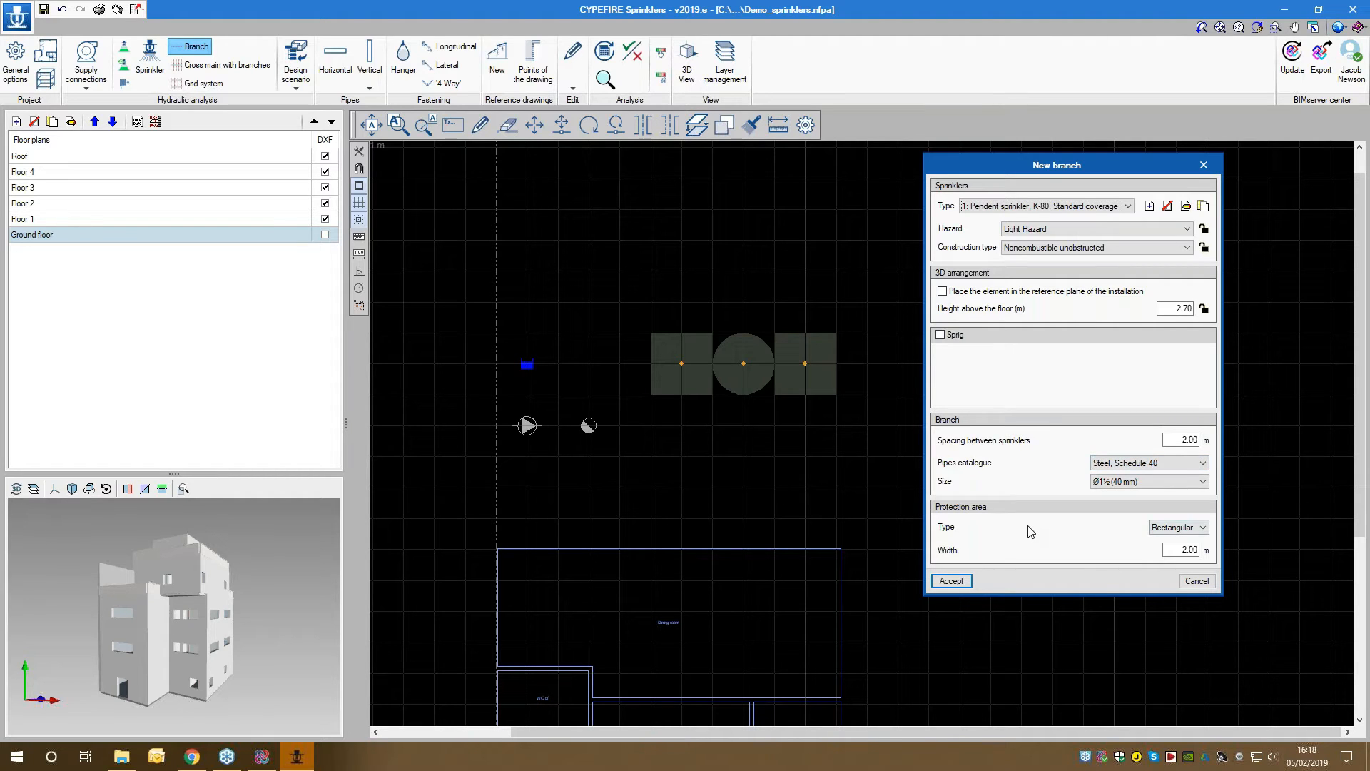
double_click(1198, 439)
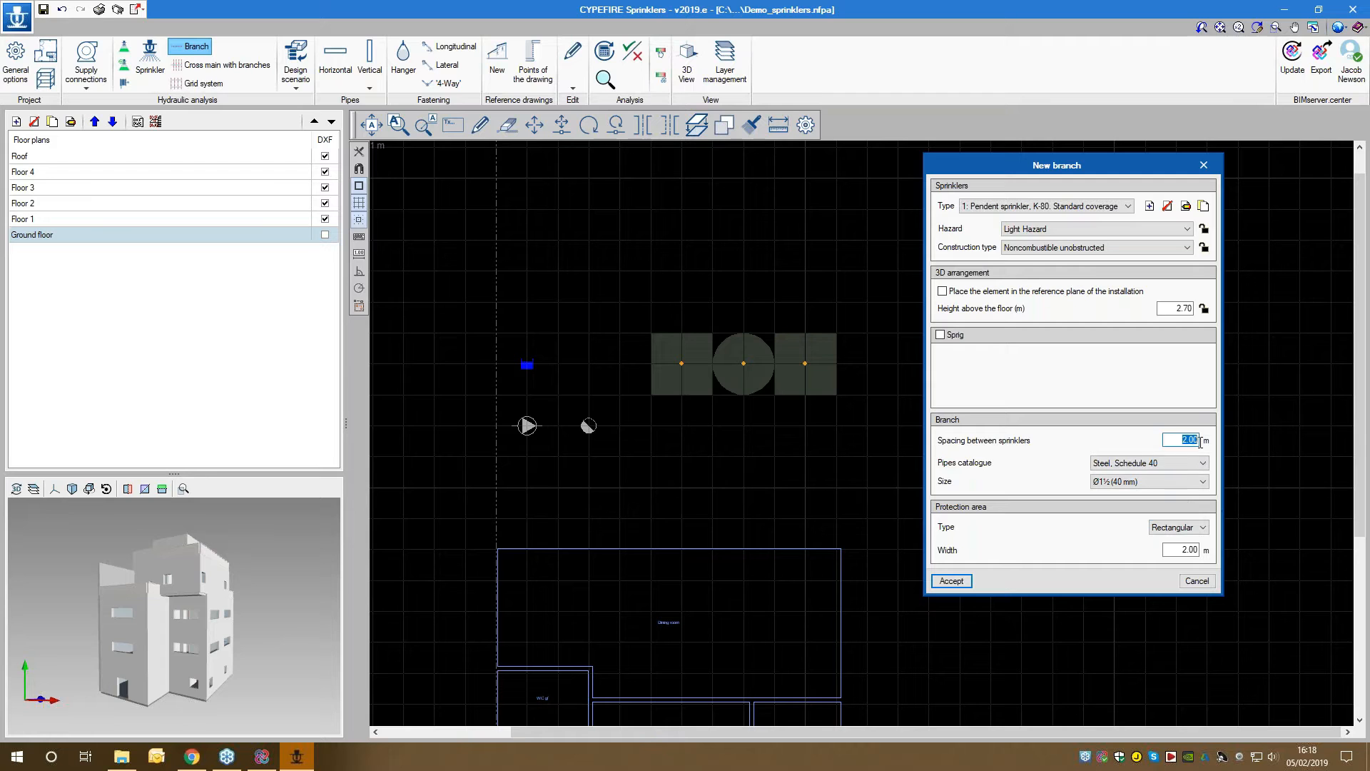
click(952, 581)
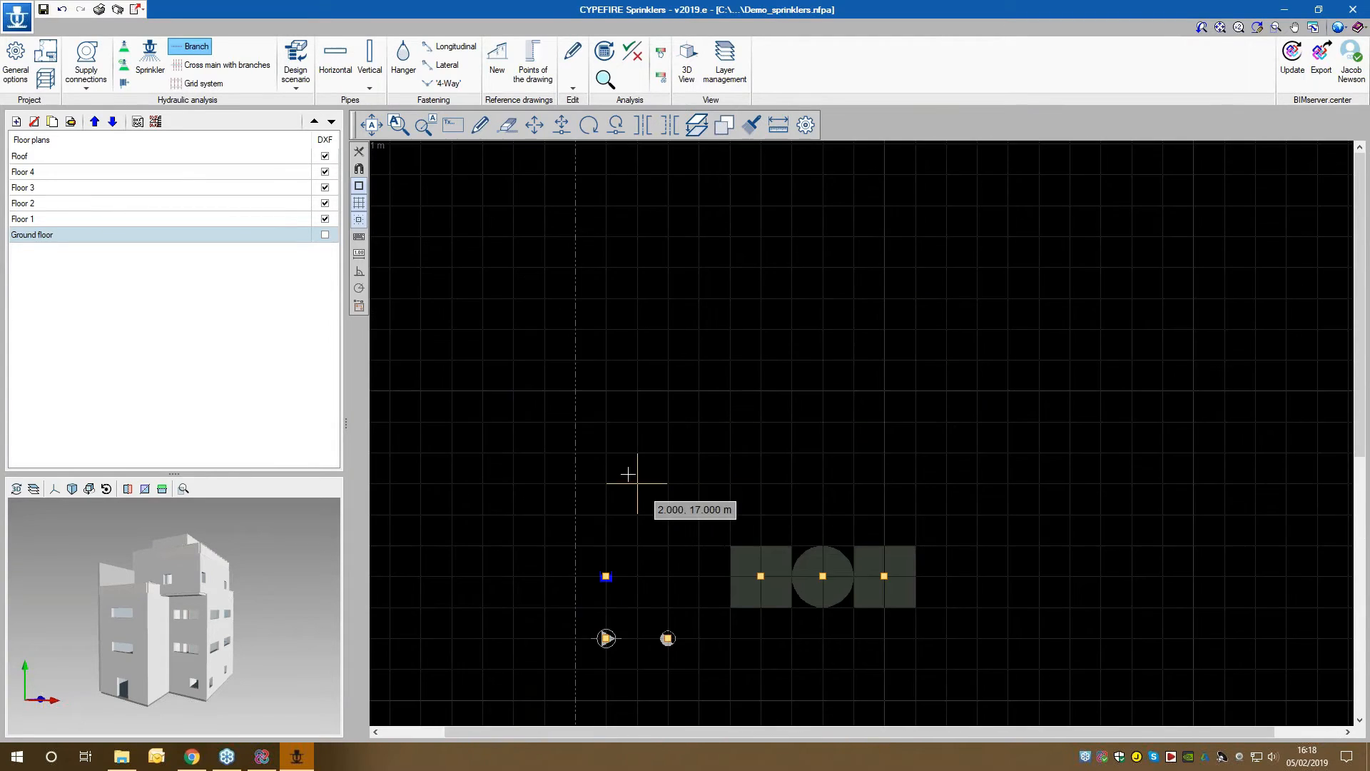
click(575, 483)
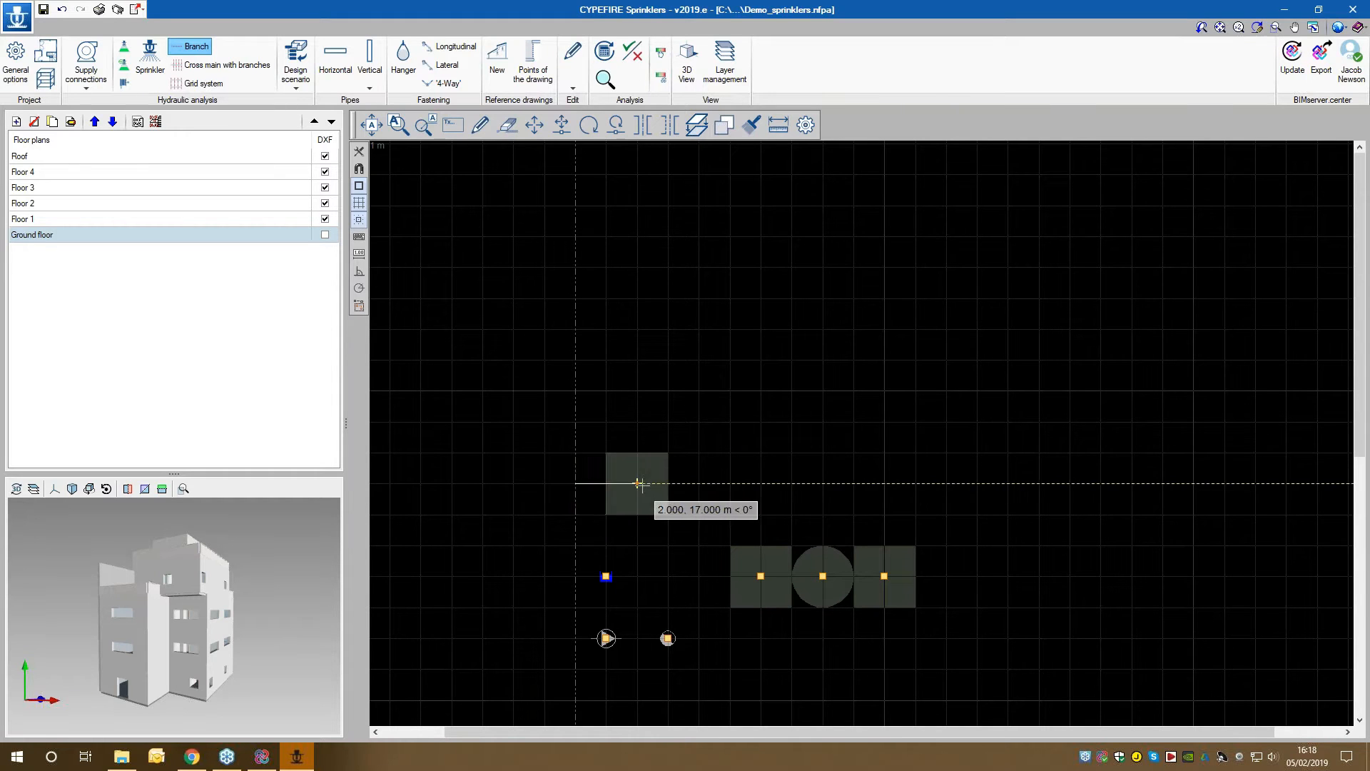
click(854, 484)
scroll(564, 534, up, 2)
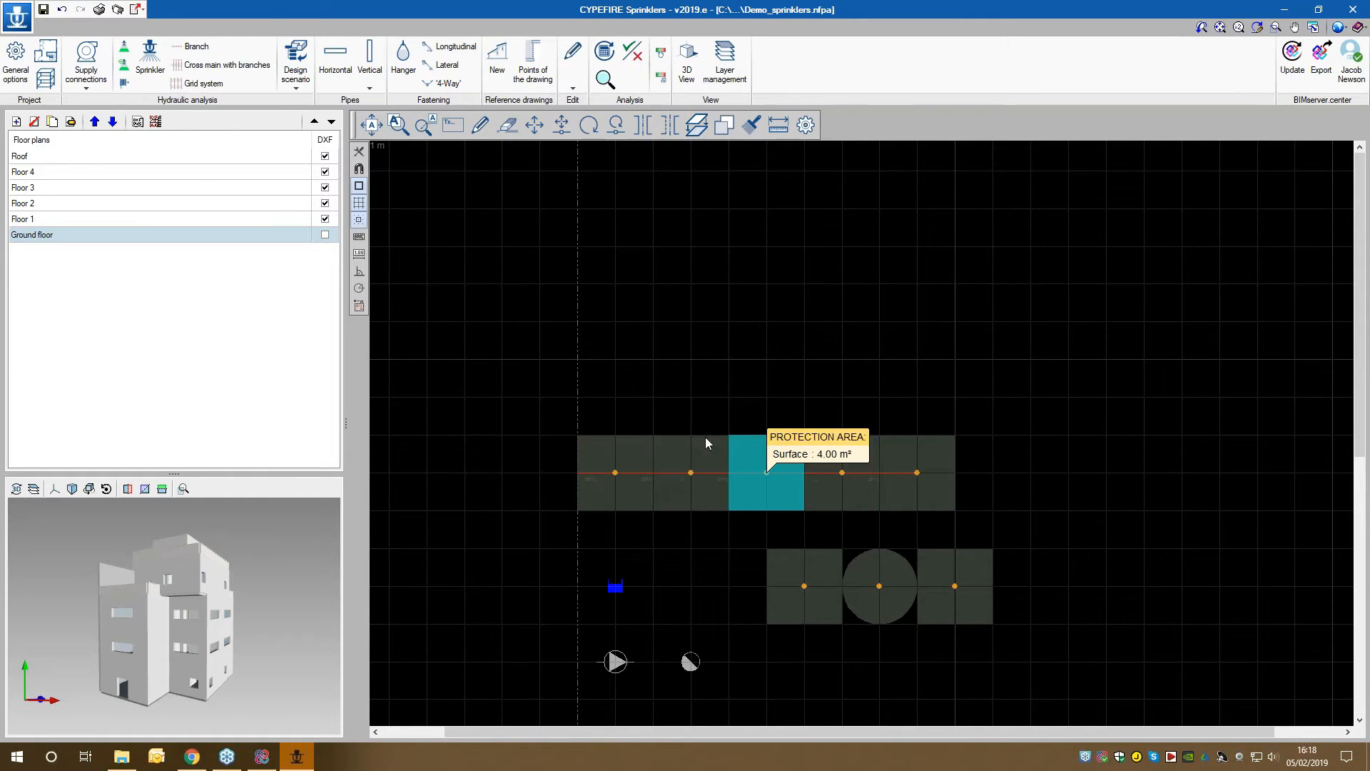
Step: Add a cross main with branches, one sprinkler per branch on each side, from 0, 22 m to 9, 22 m
click(191, 46)
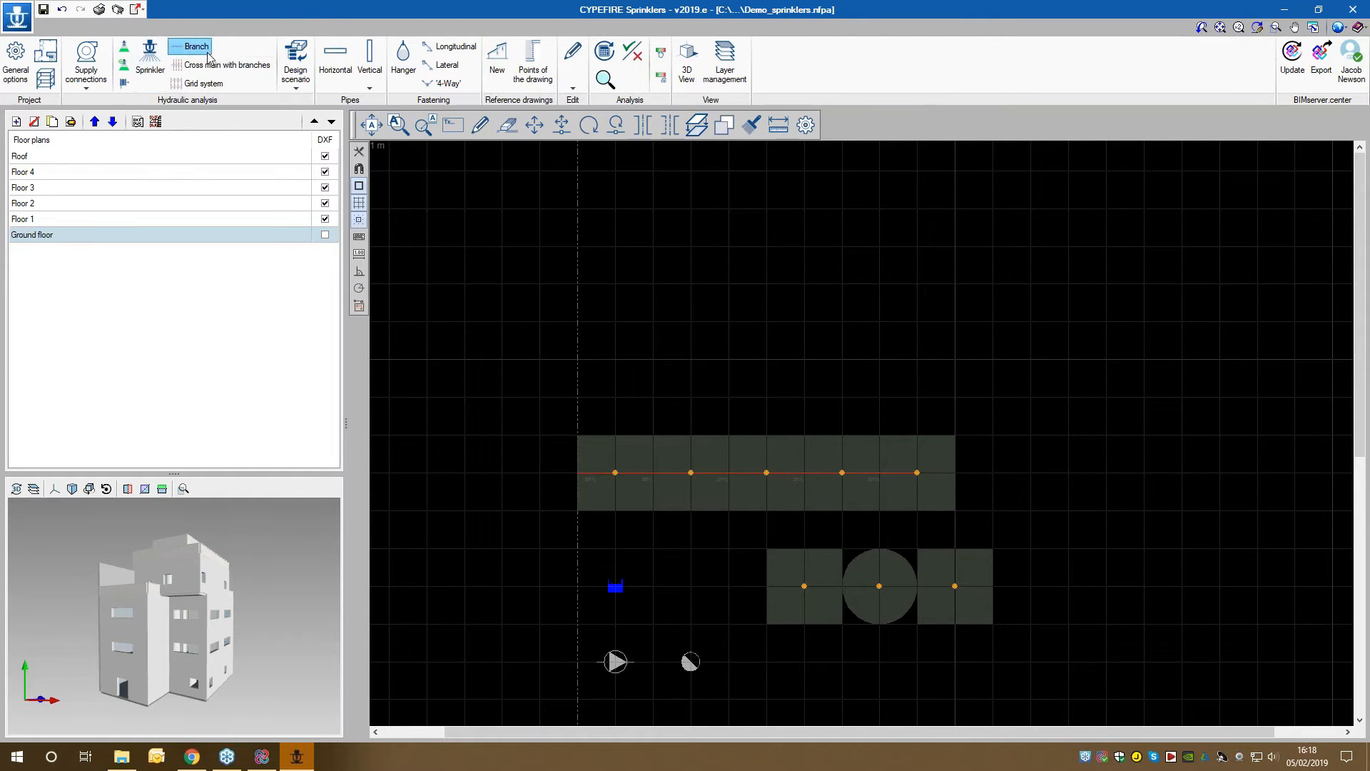
middle_drag(609, 473, 620, 547)
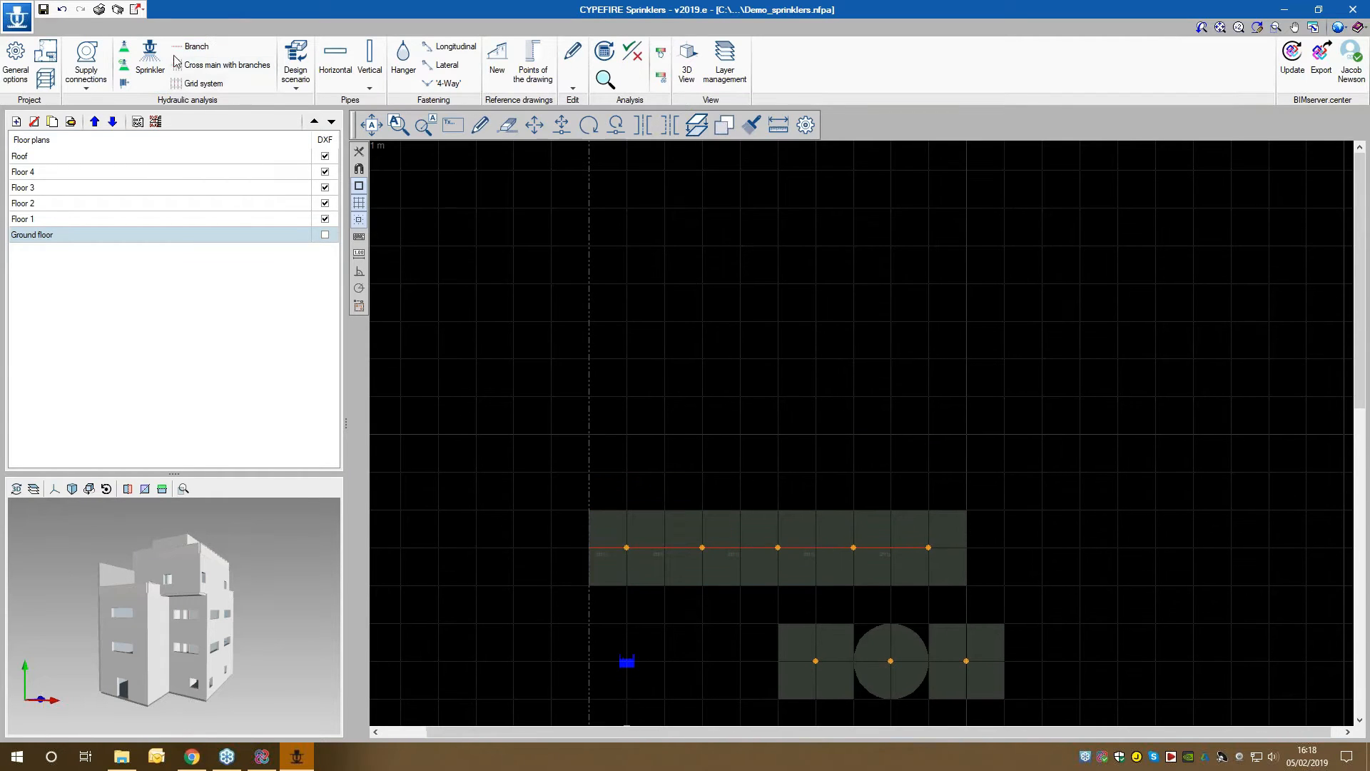
click(183, 65)
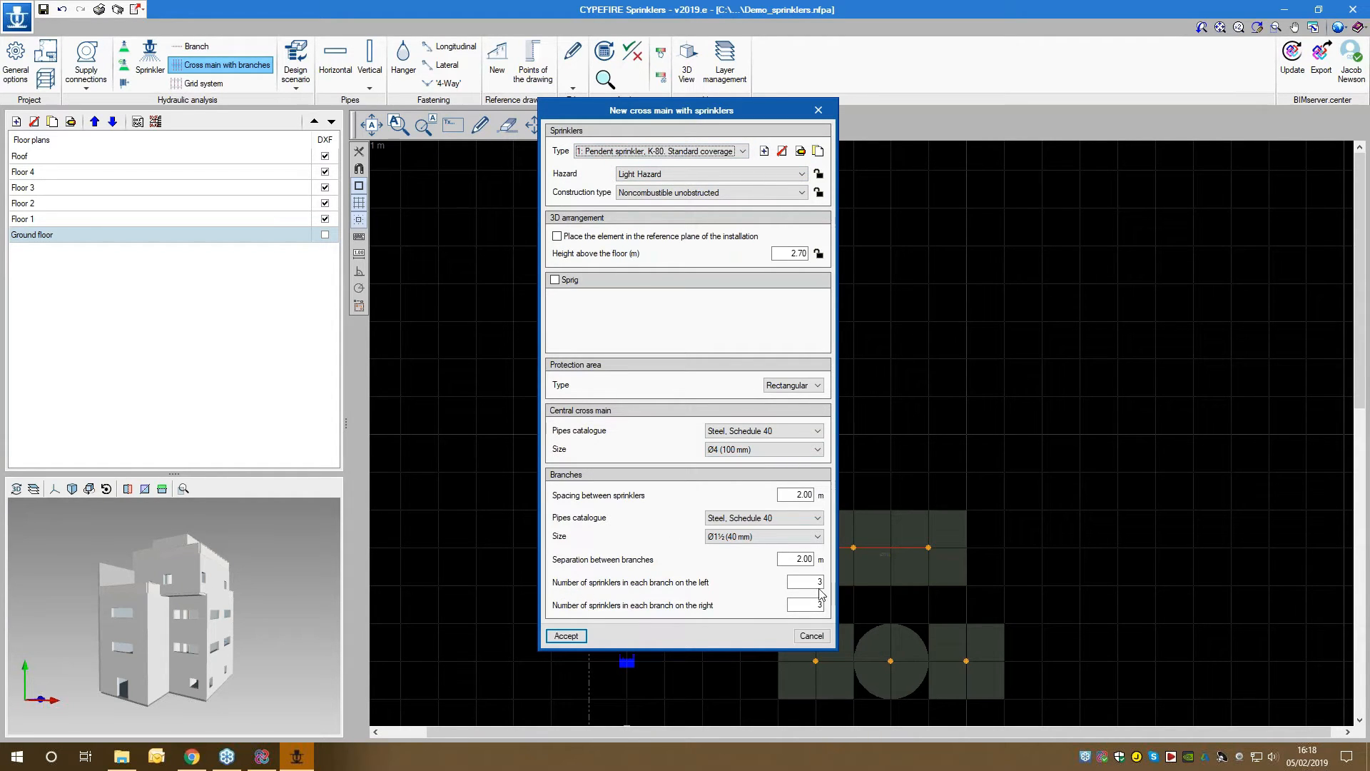
drag(809, 582, 830, 606)
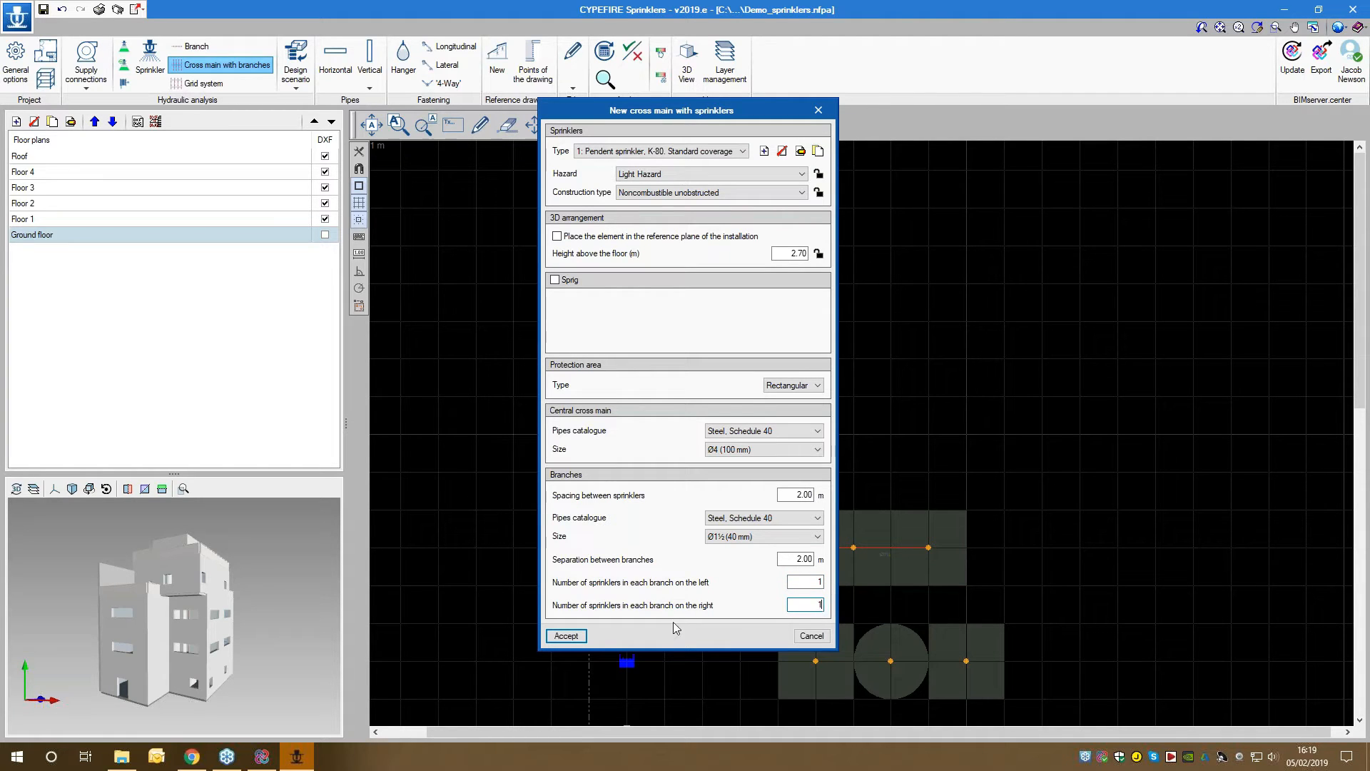
click(566, 635)
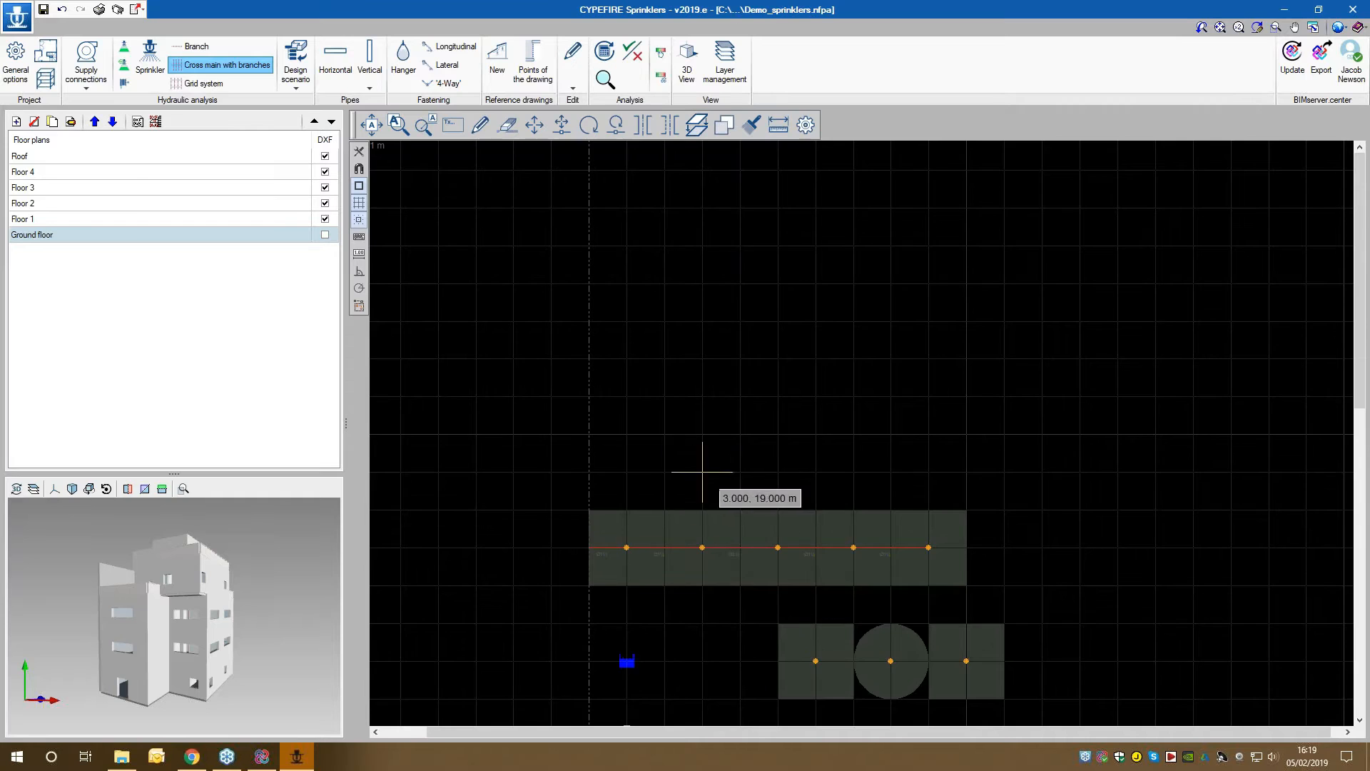
middle_drag(703, 436, 704, 518)
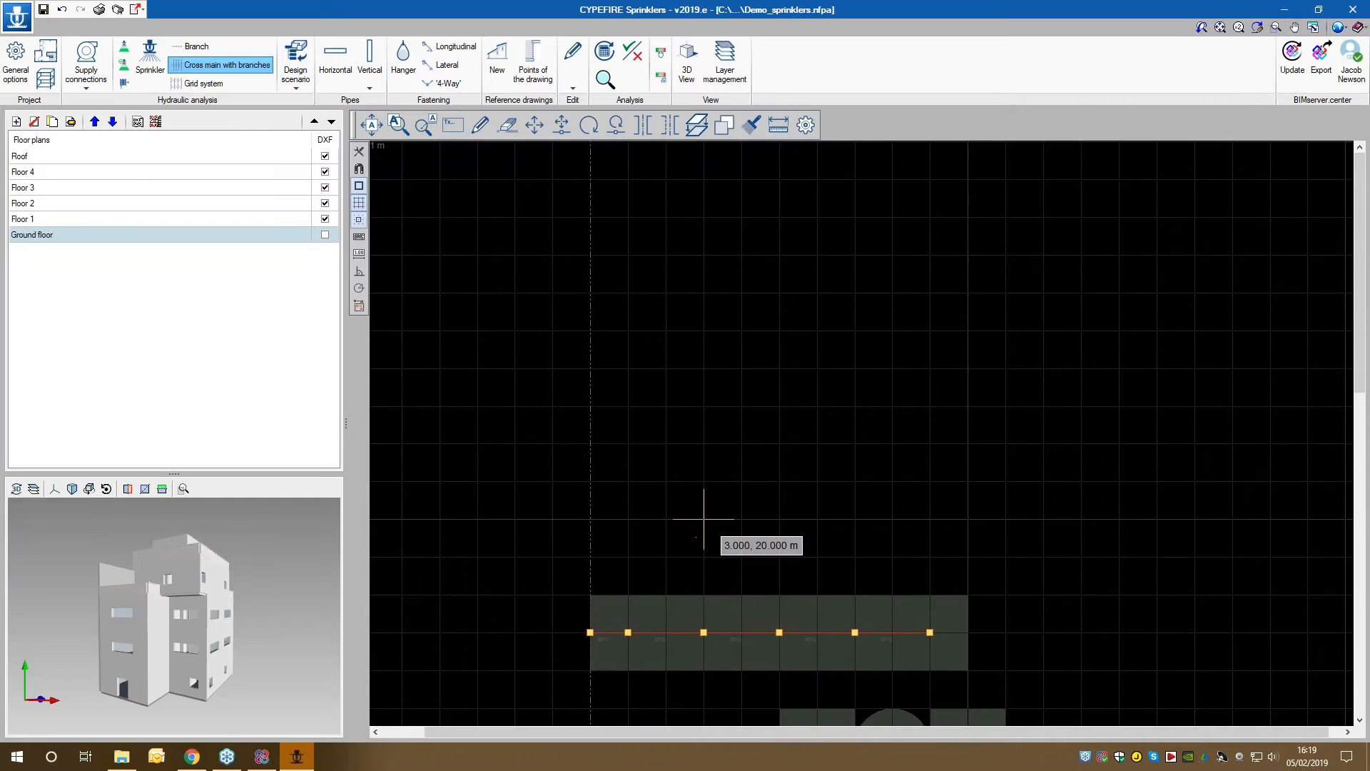
click(592, 442)
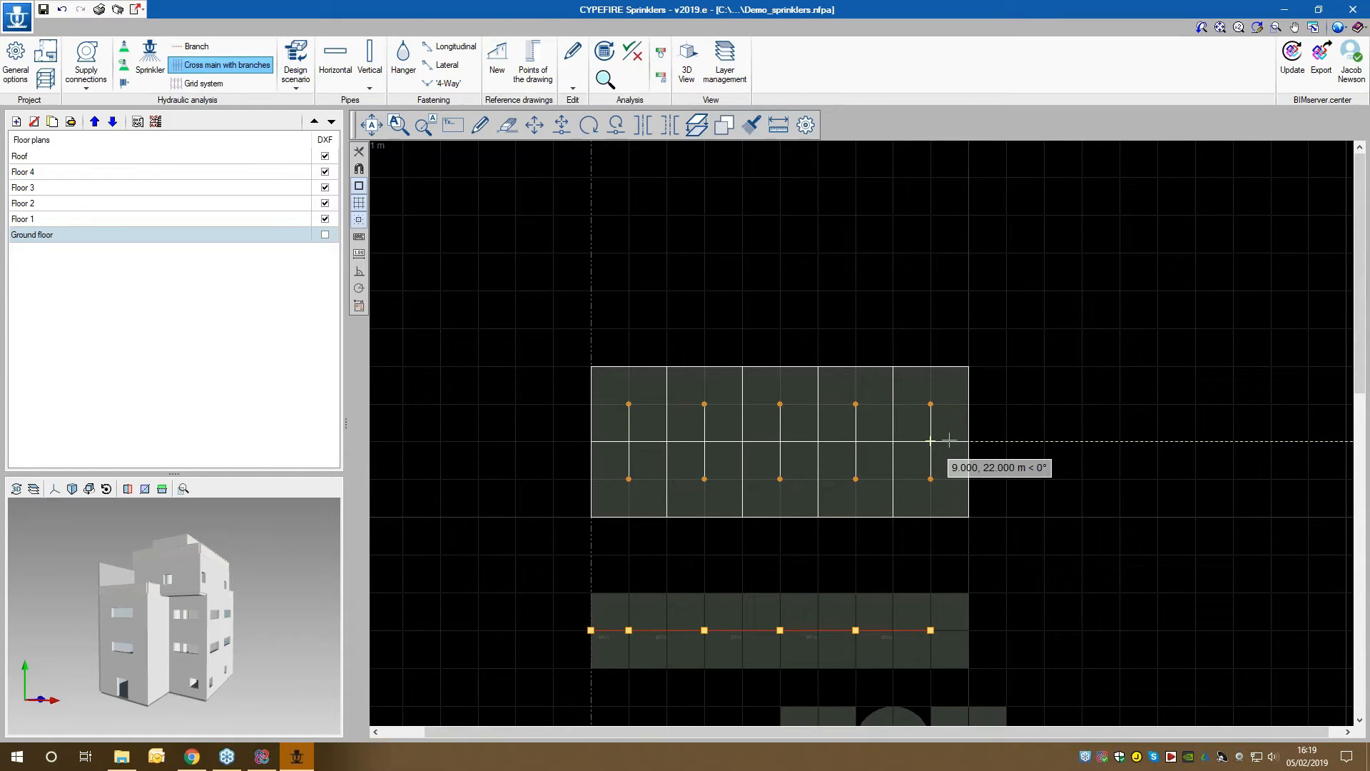
click(931, 441)
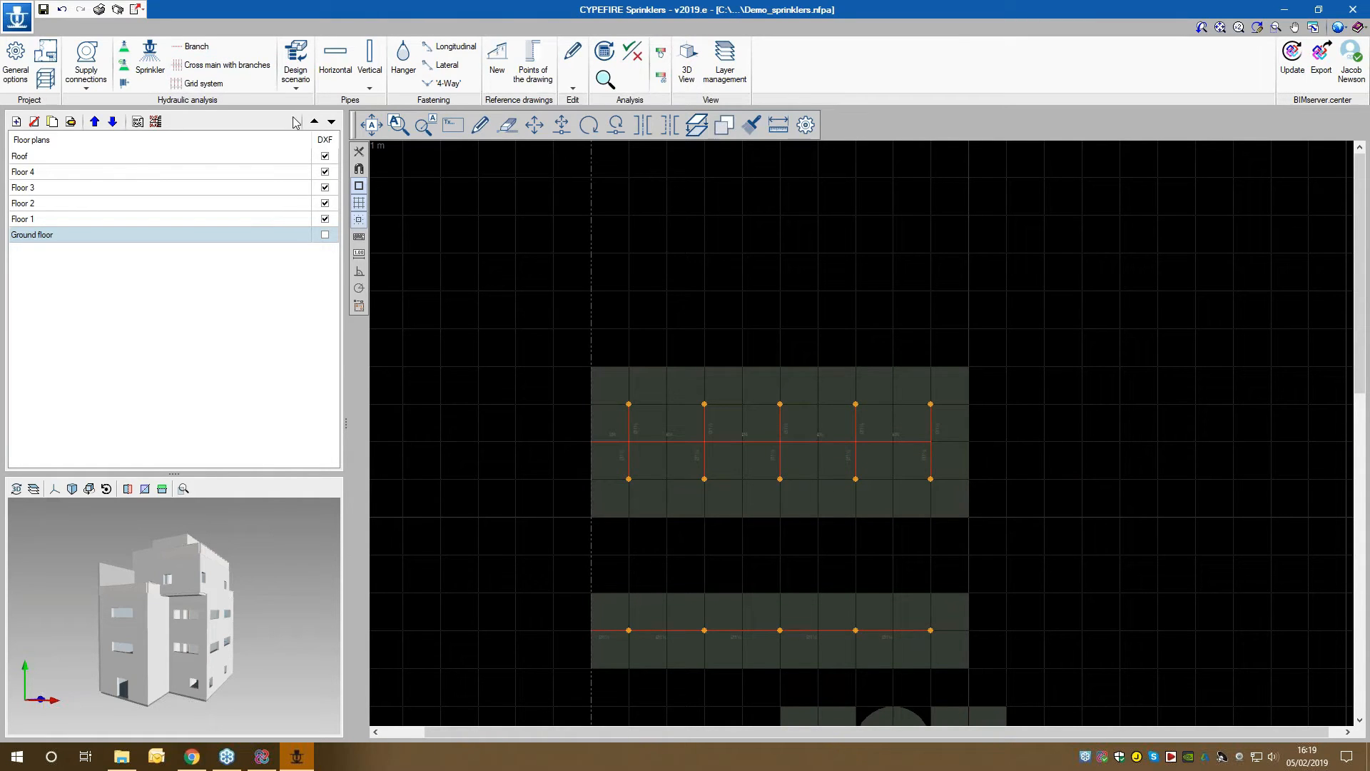
Step: Add a grid system between cross main centres with two sprinklers per branch, from 0, 28 m to 10, 28 m
click(202, 82)
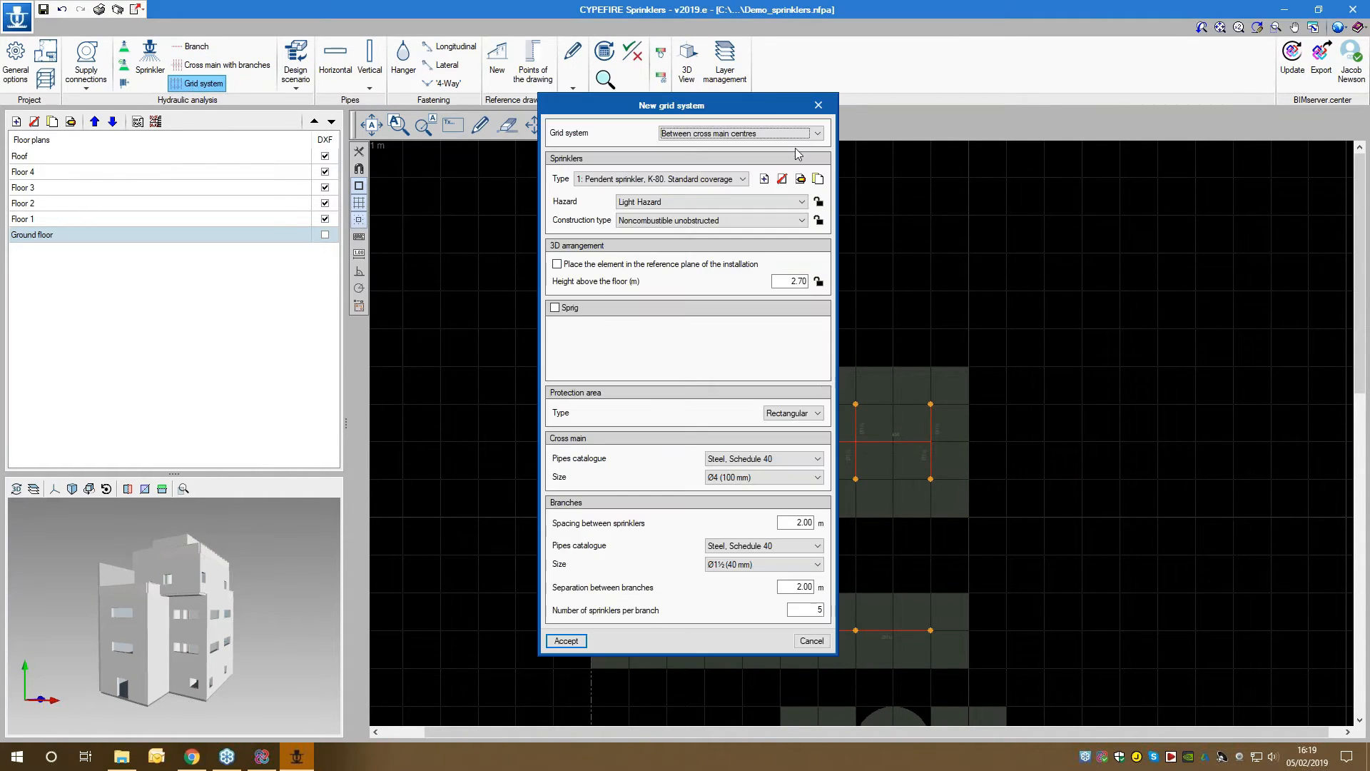
click(805, 610)
click(561, 642)
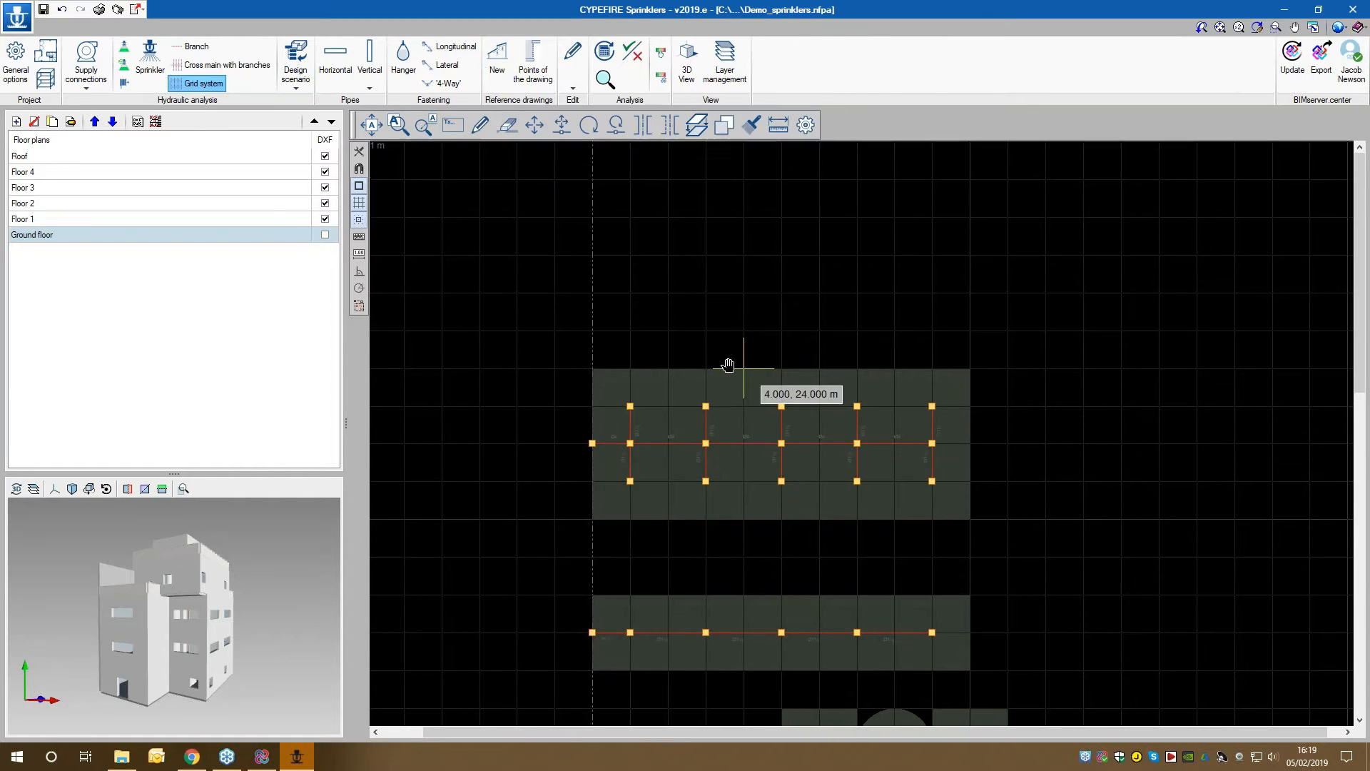
click(596, 431)
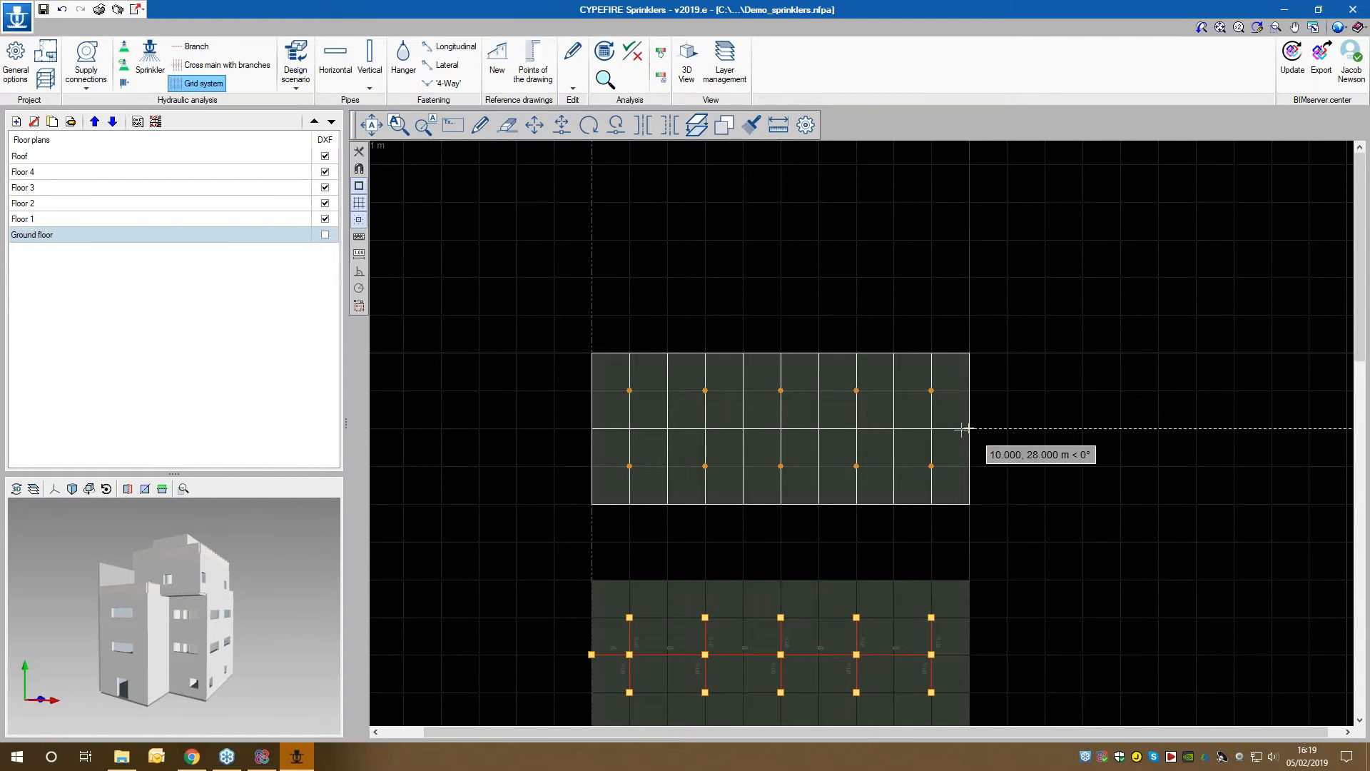
click(964, 428)
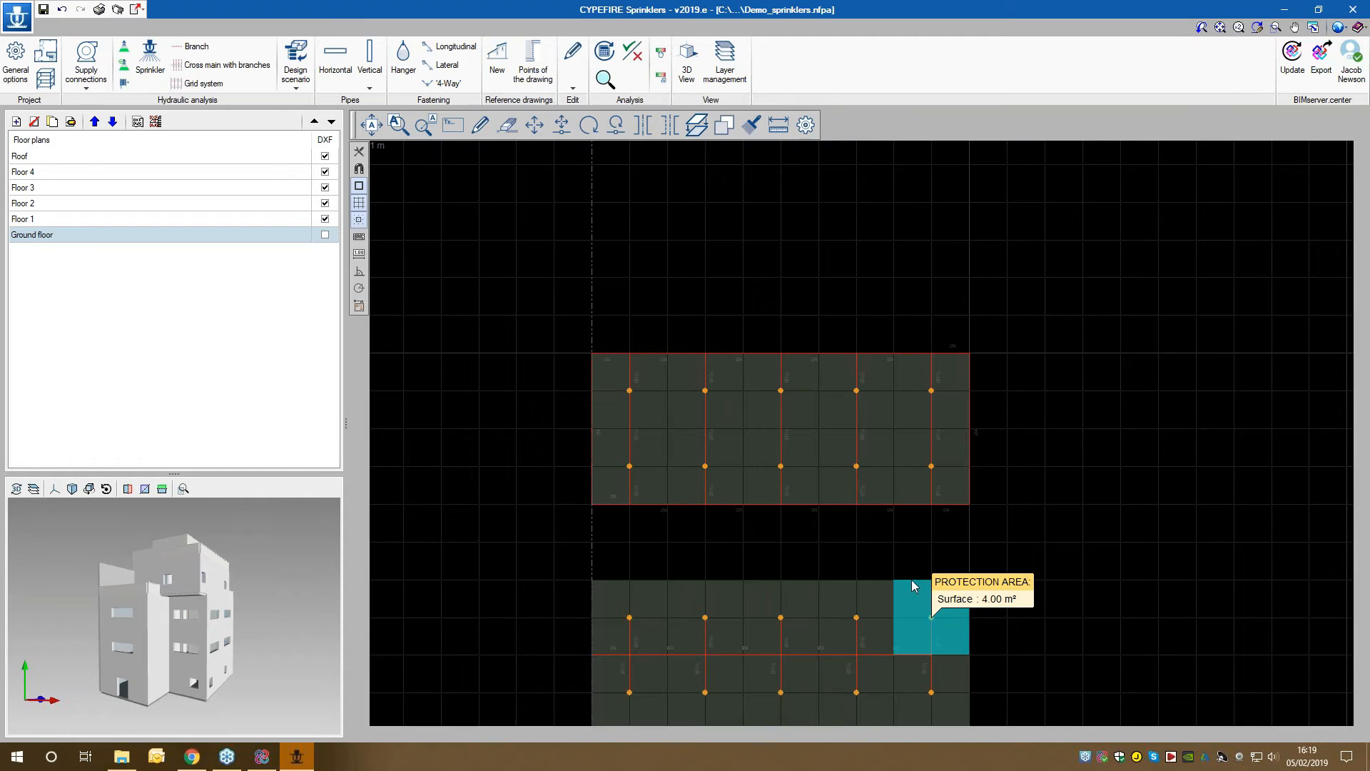
Step: Configure a horizontal Steel, Schedule 40 branch line pipe of size Ø1½ (40 mm)
scroll(889, 285, down, 3)
middle_drag(888, 285, 889, 275)
scroll(942, 511, down, 4)
middle_drag(942, 518, 913, 441)
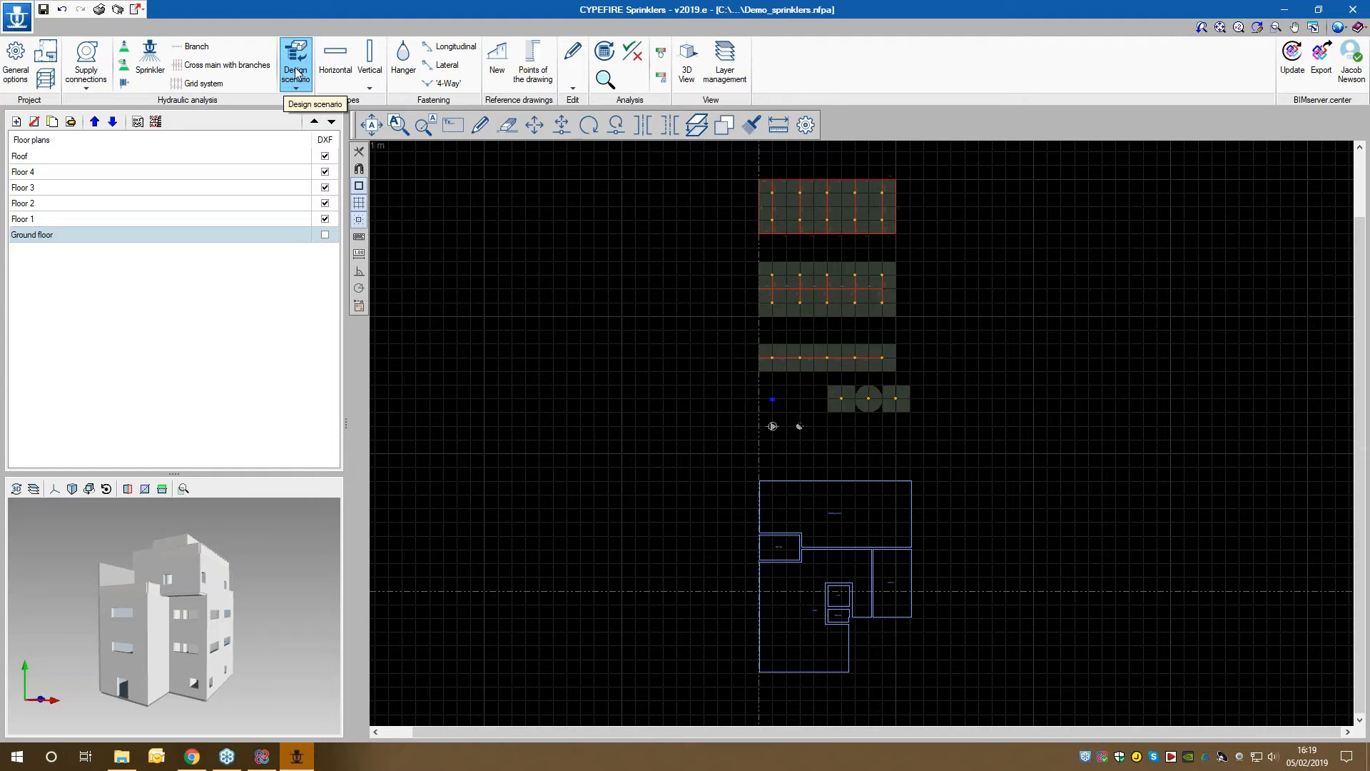
click(340, 65)
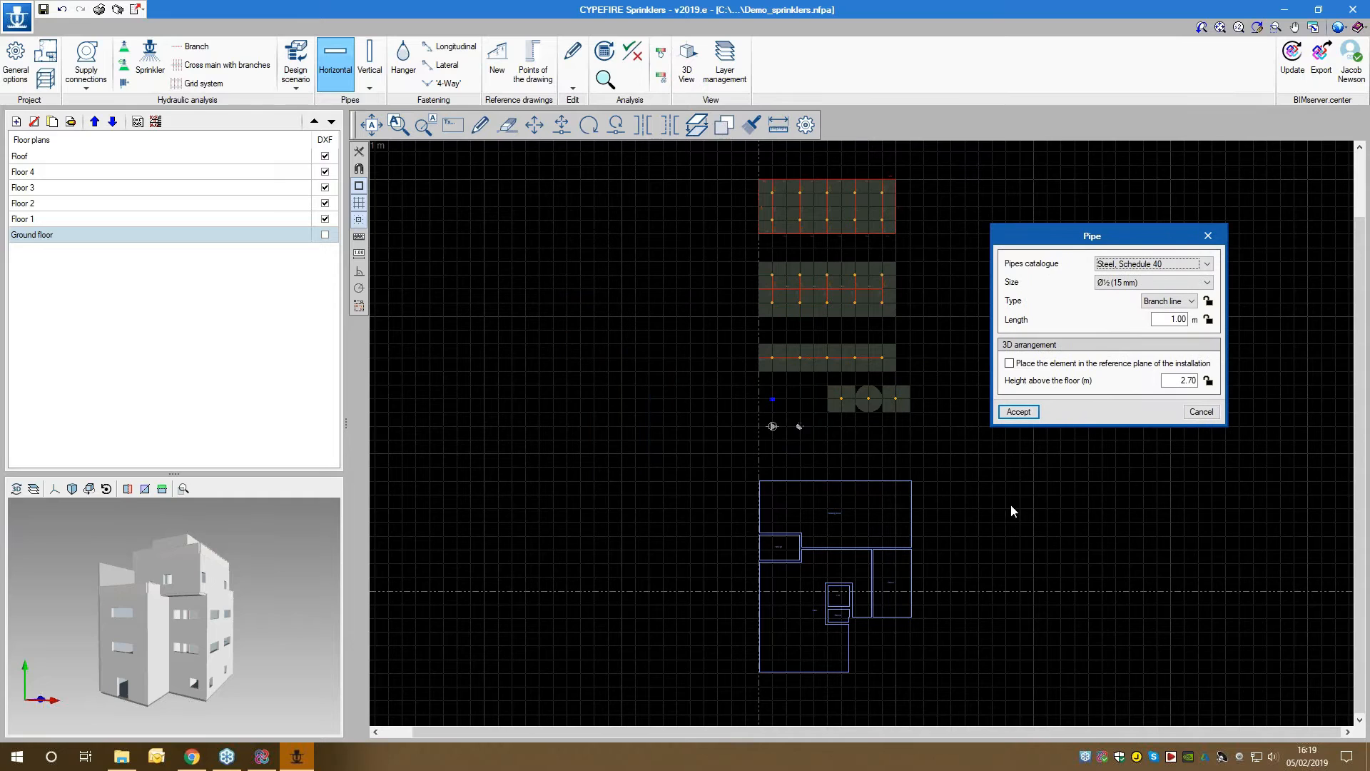
drag(1126, 245, 1086, 283)
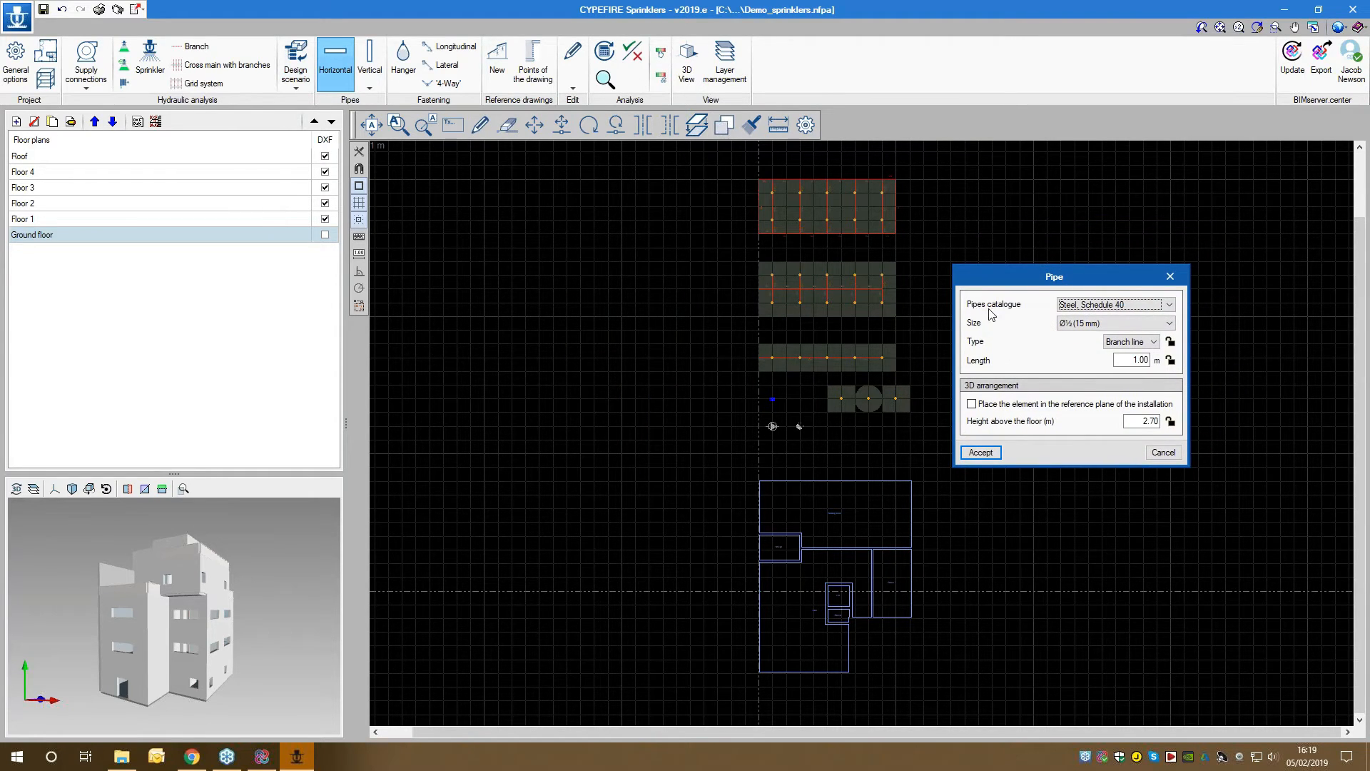
click(1068, 307)
click(1070, 314)
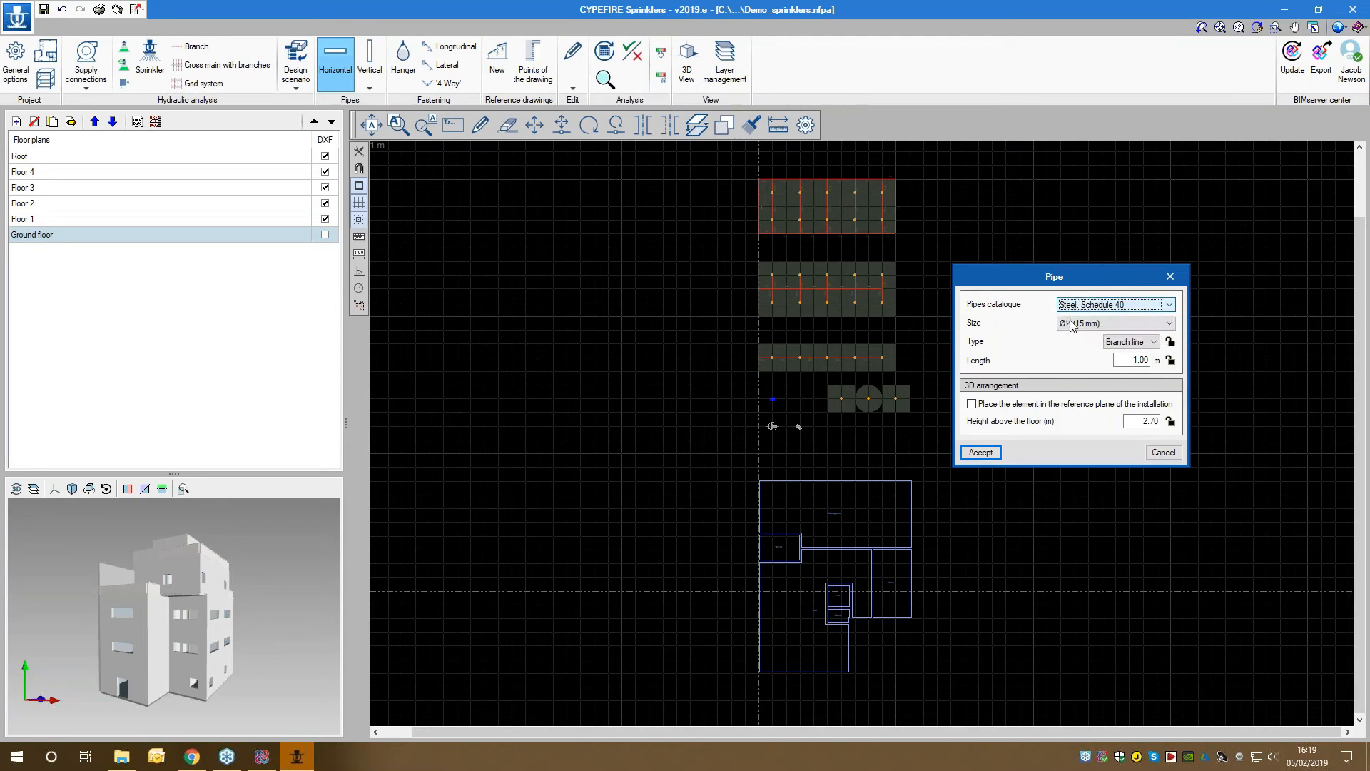
click(1070, 323)
click(1094, 373)
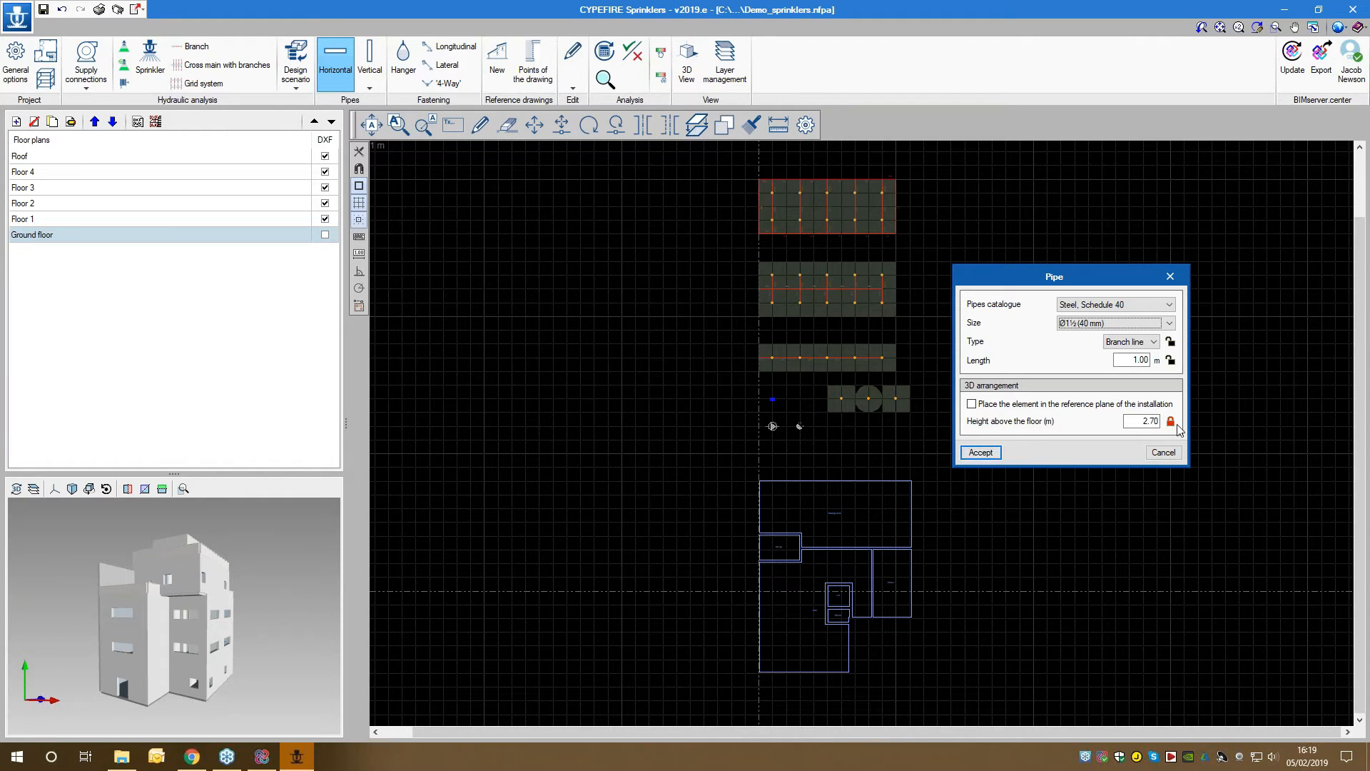
click(982, 453)
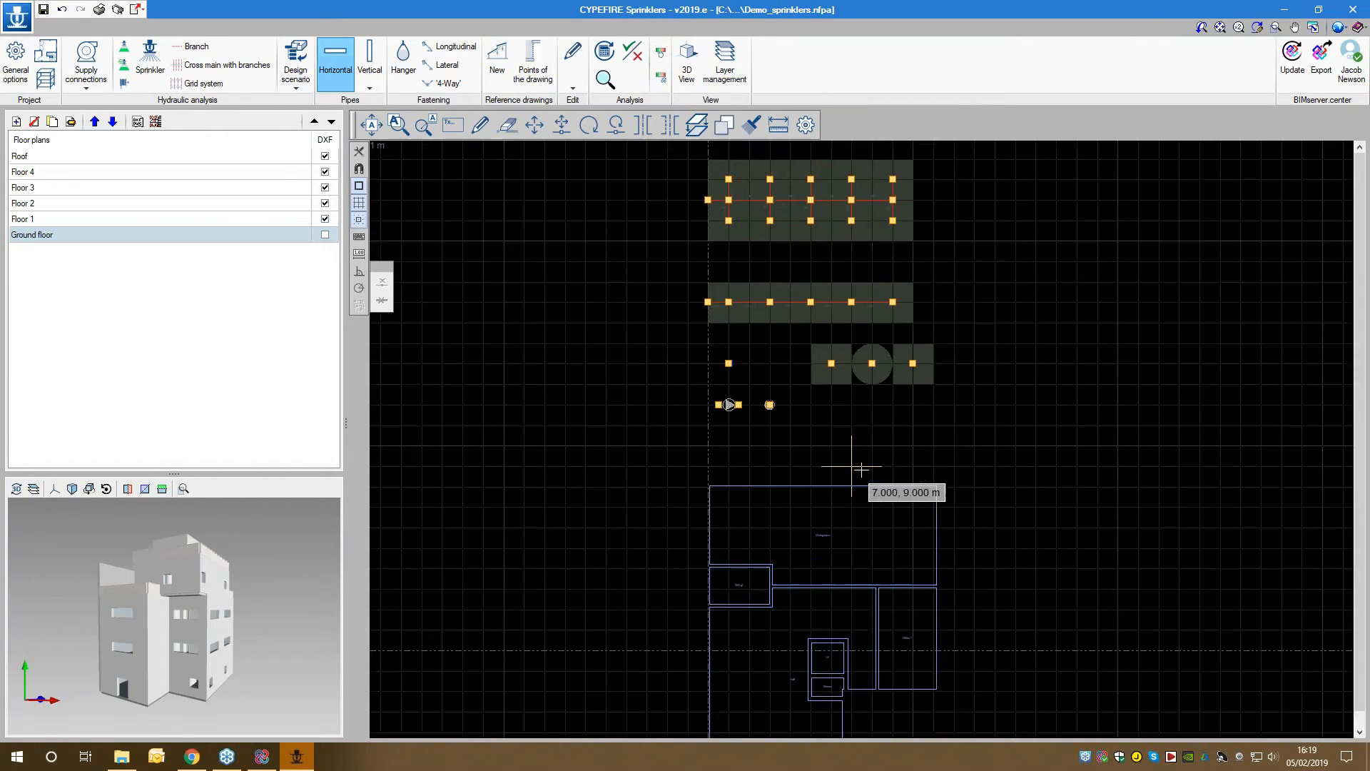
Step: Draw the horizontal pipe above the dining room from 3, 10 m to 10, 10 m and end the command
scroll(860, 460, up, 4)
scroll(835, 438, up, 2)
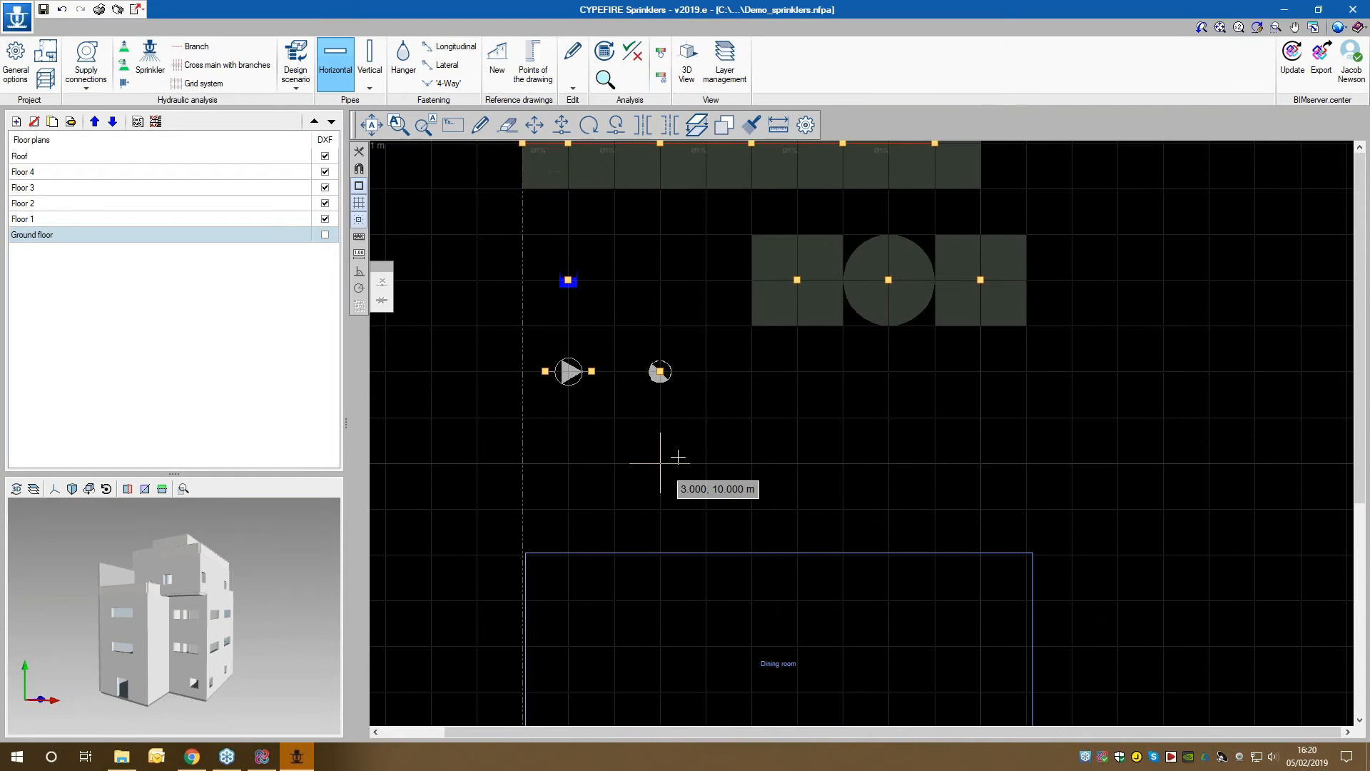
click(660, 463)
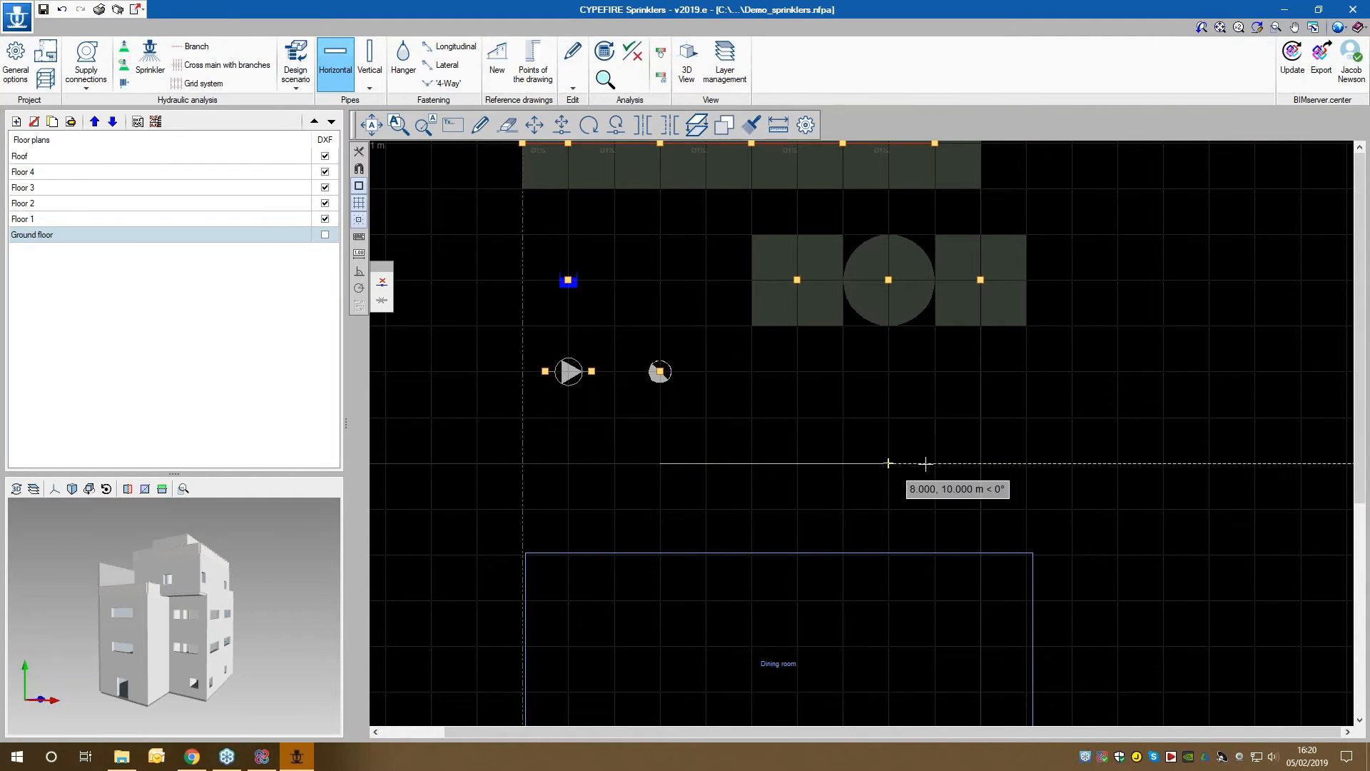
click(982, 464)
right_click(1028, 421)
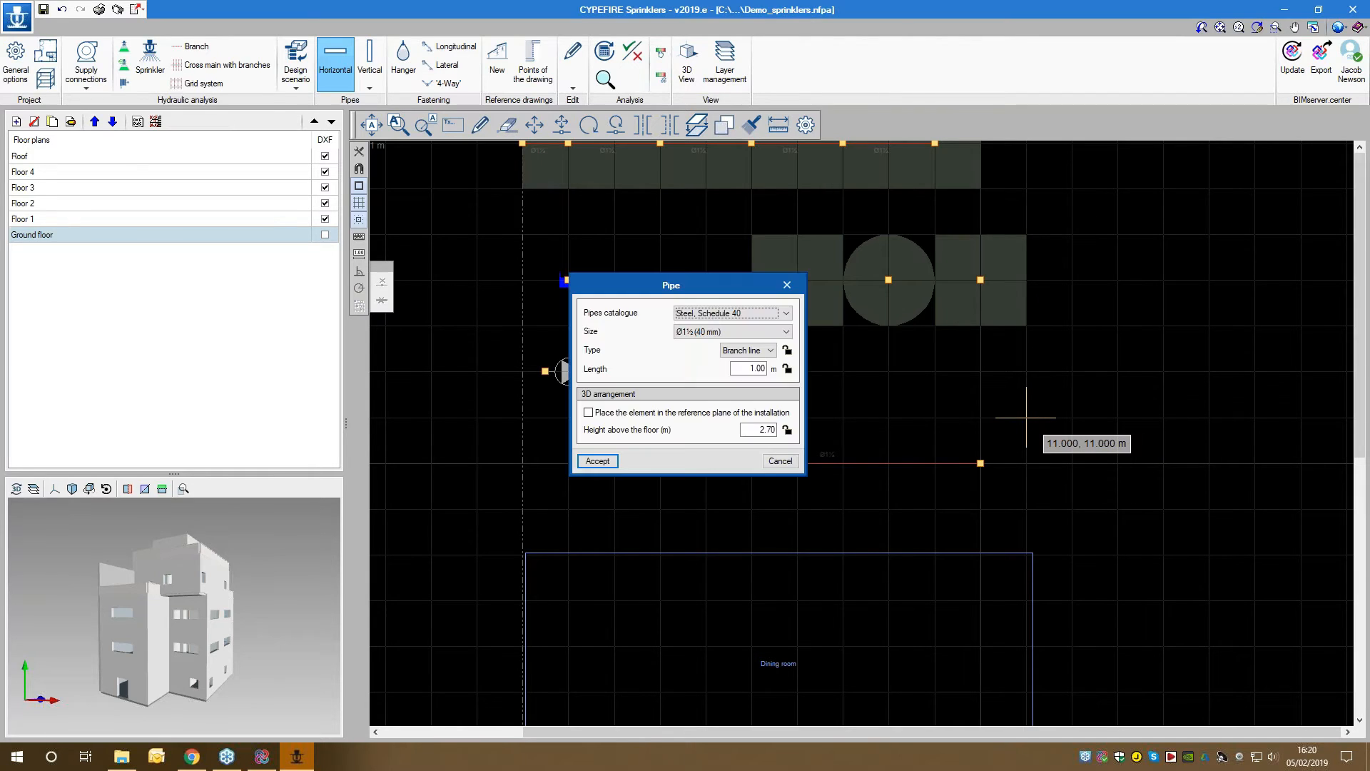
click(780, 461)
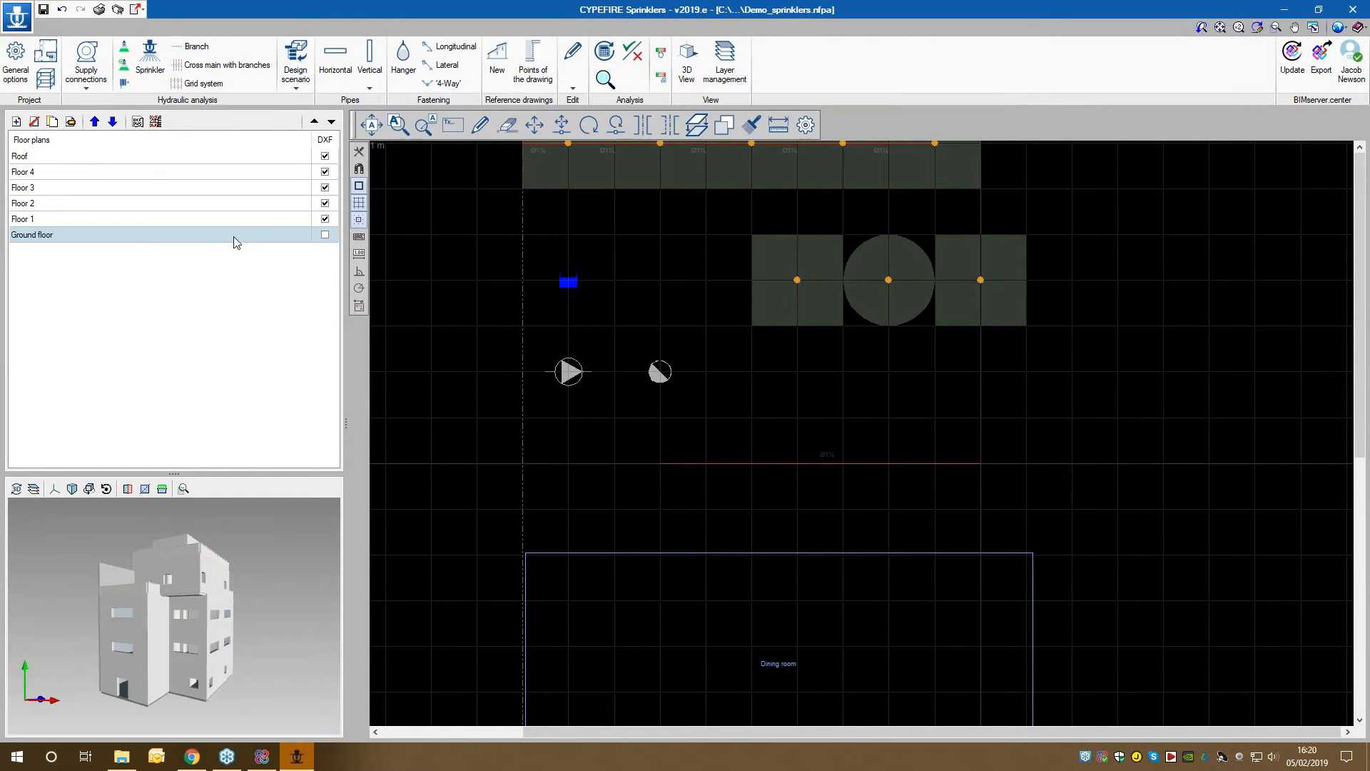
Step: Review the ground floor's sprinkler installation height and check the horizontal pipe above the dining room
click(70, 122)
click(804, 380)
click(563, 406)
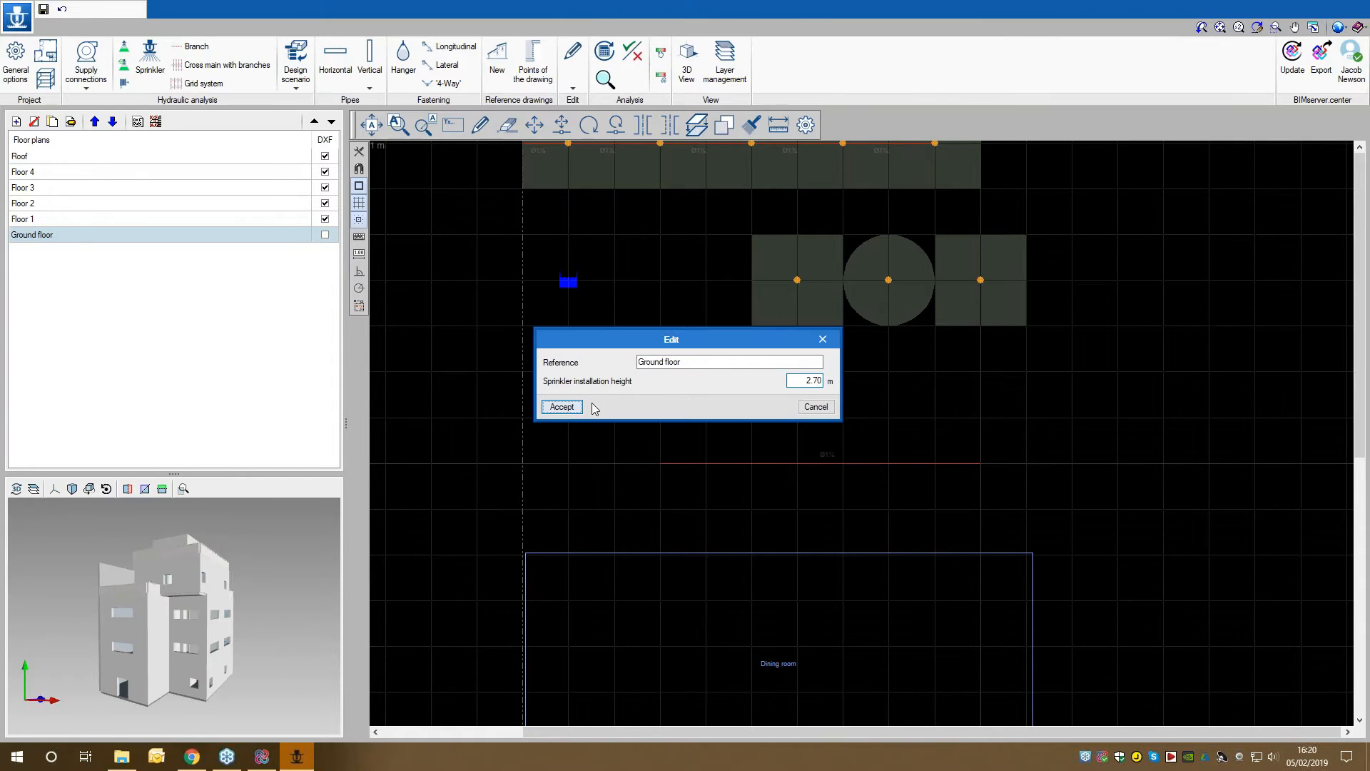
click(804, 464)
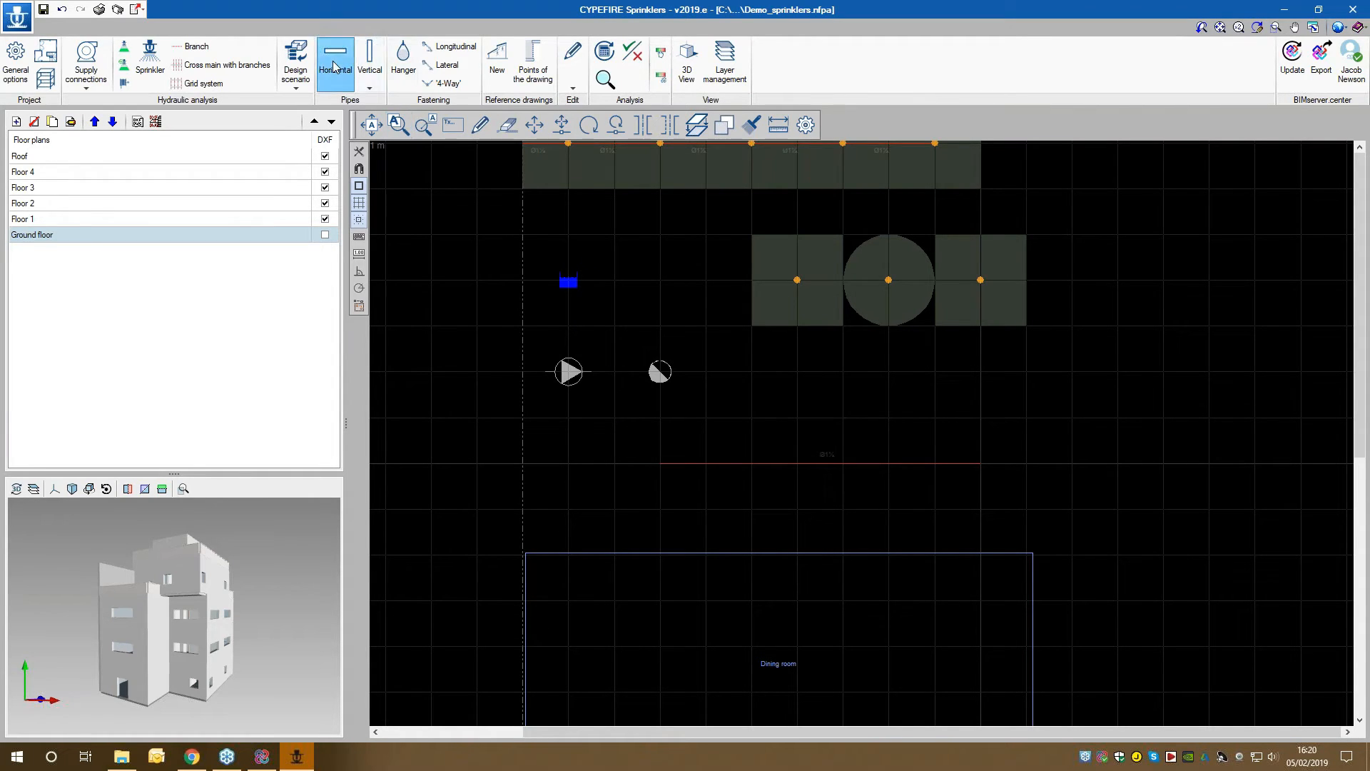
Step: Draw a second horizontal pipe from 3, 9 m to 10, 9 m with its height locked at 1 m above the floor
double_click(748, 428)
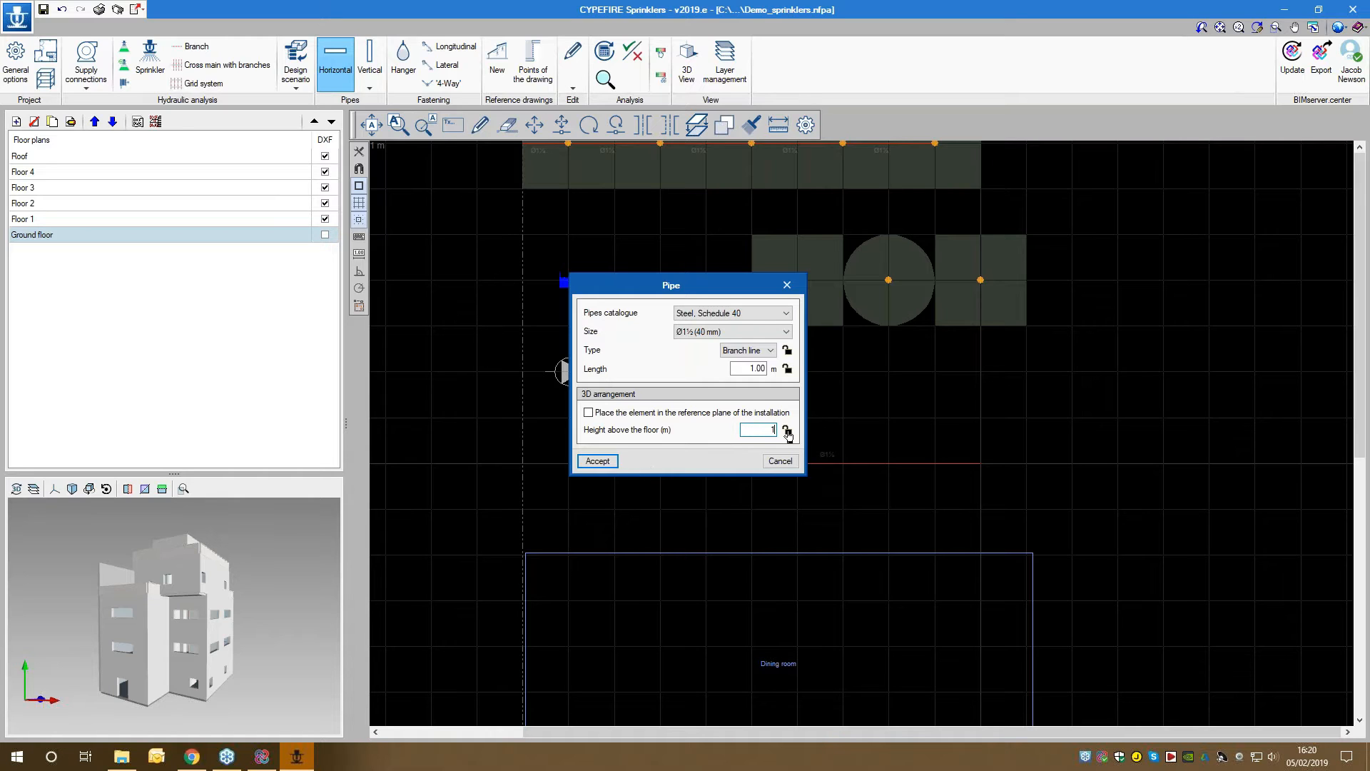
click(600, 461)
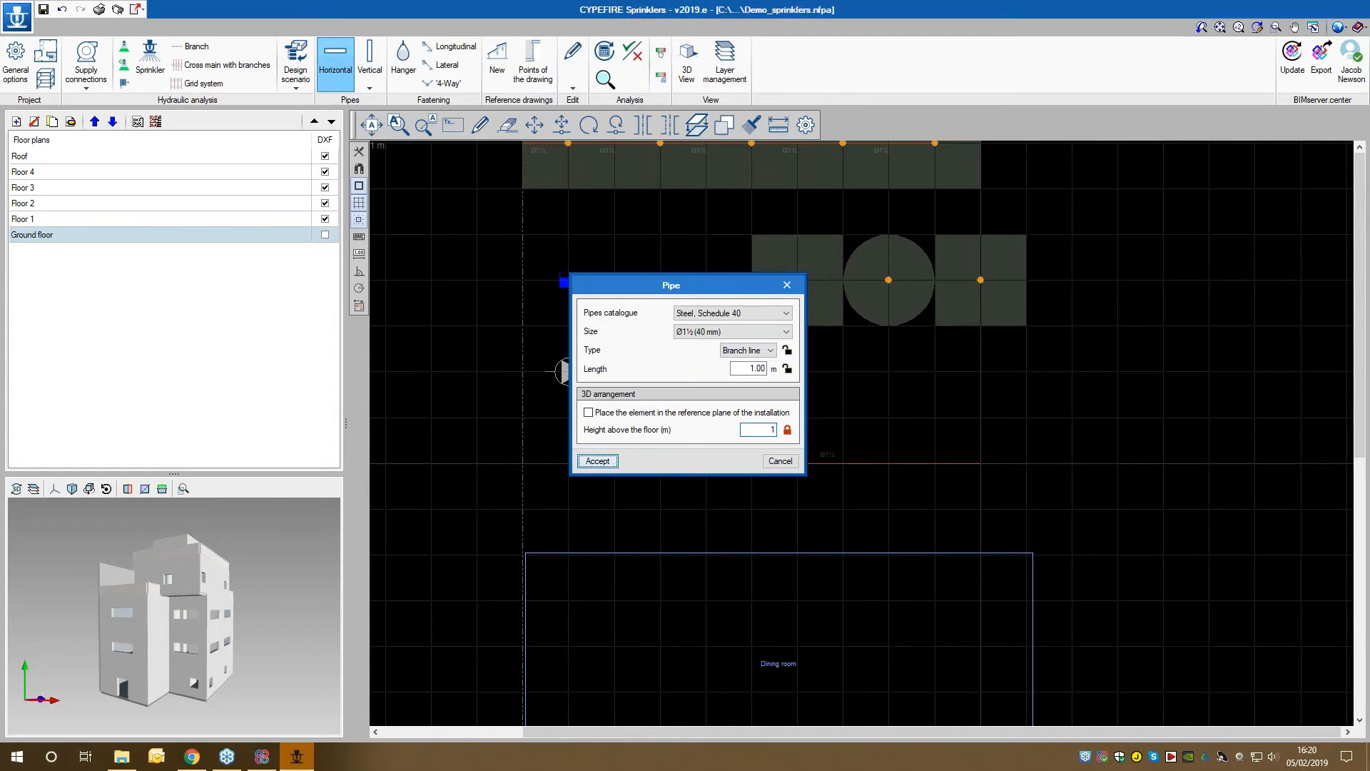
click(658, 510)
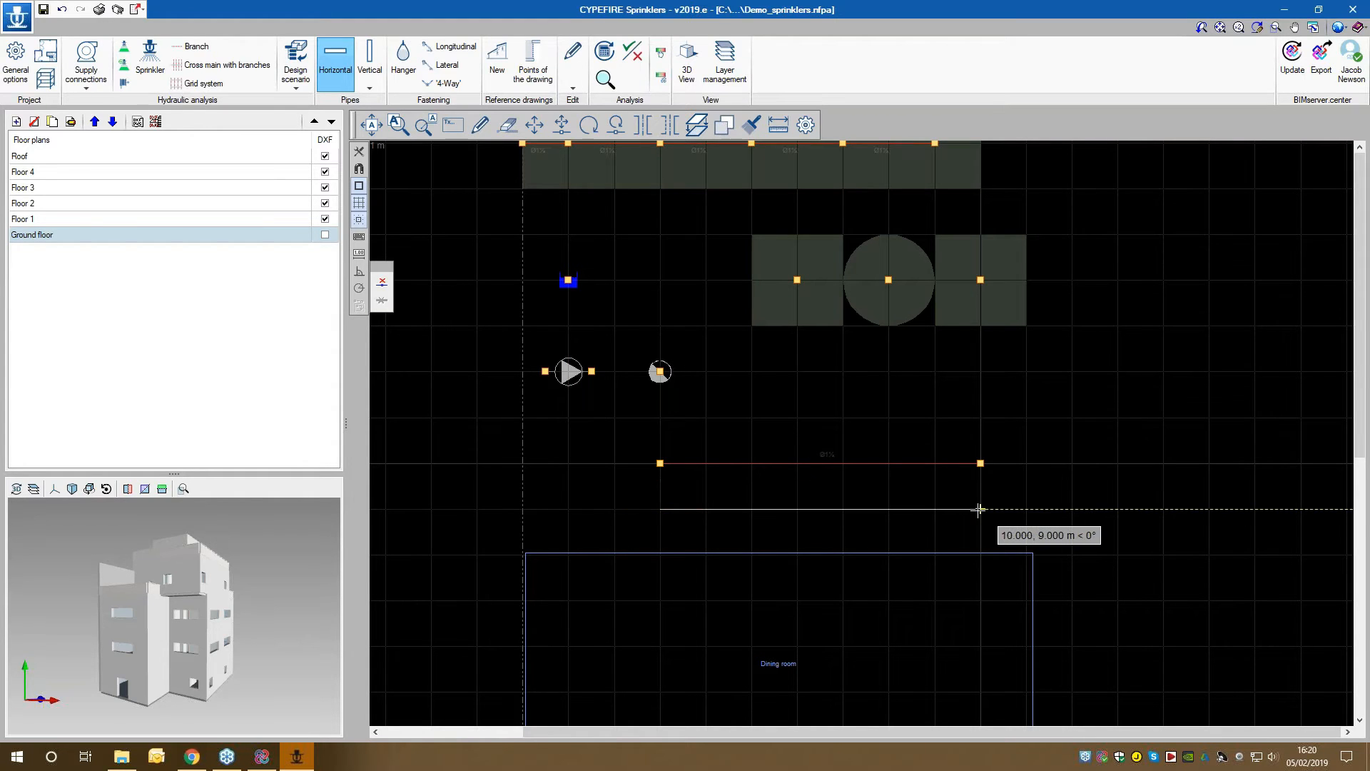
click(980, 508)
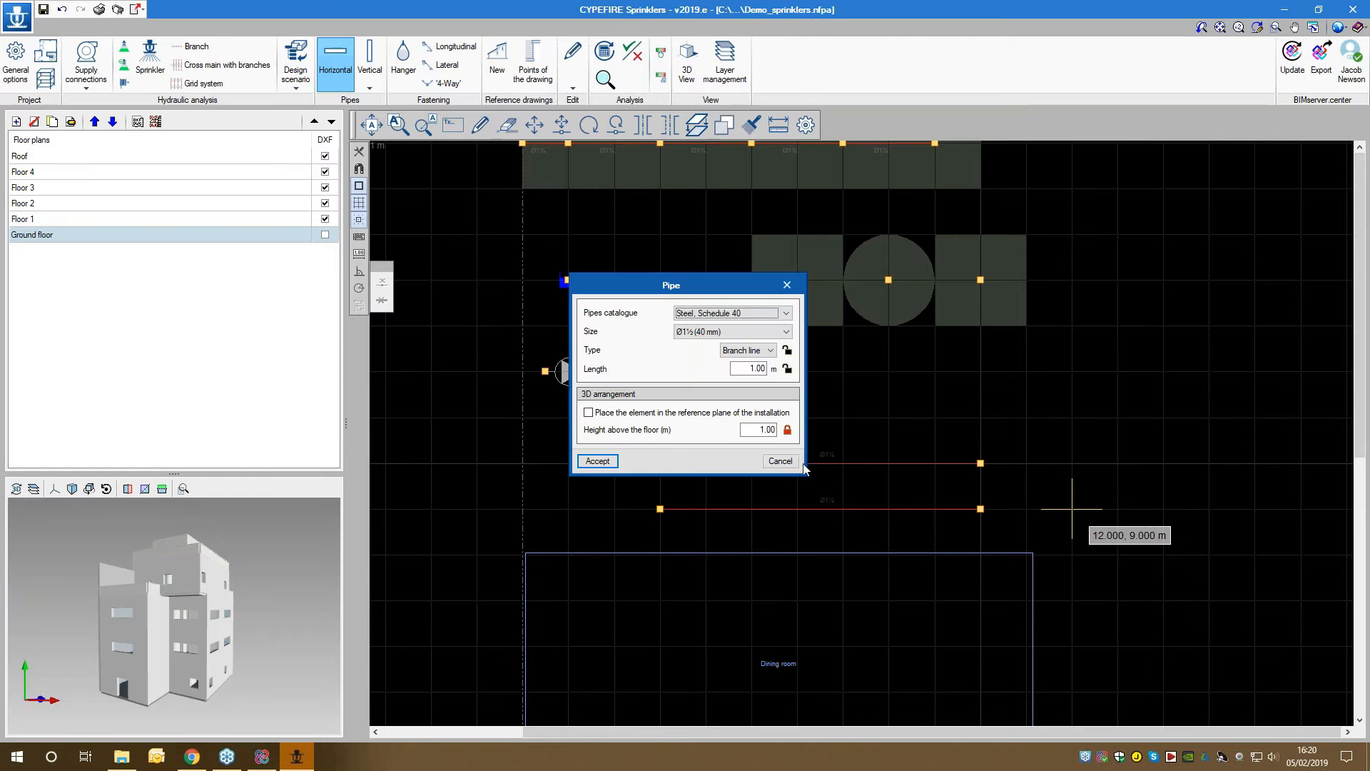
click(798, 464)
Step: Check the second horizontal pipe's properties and examine the pipes beside the building in the 3D view
click(802, 508)
click(777, 462)
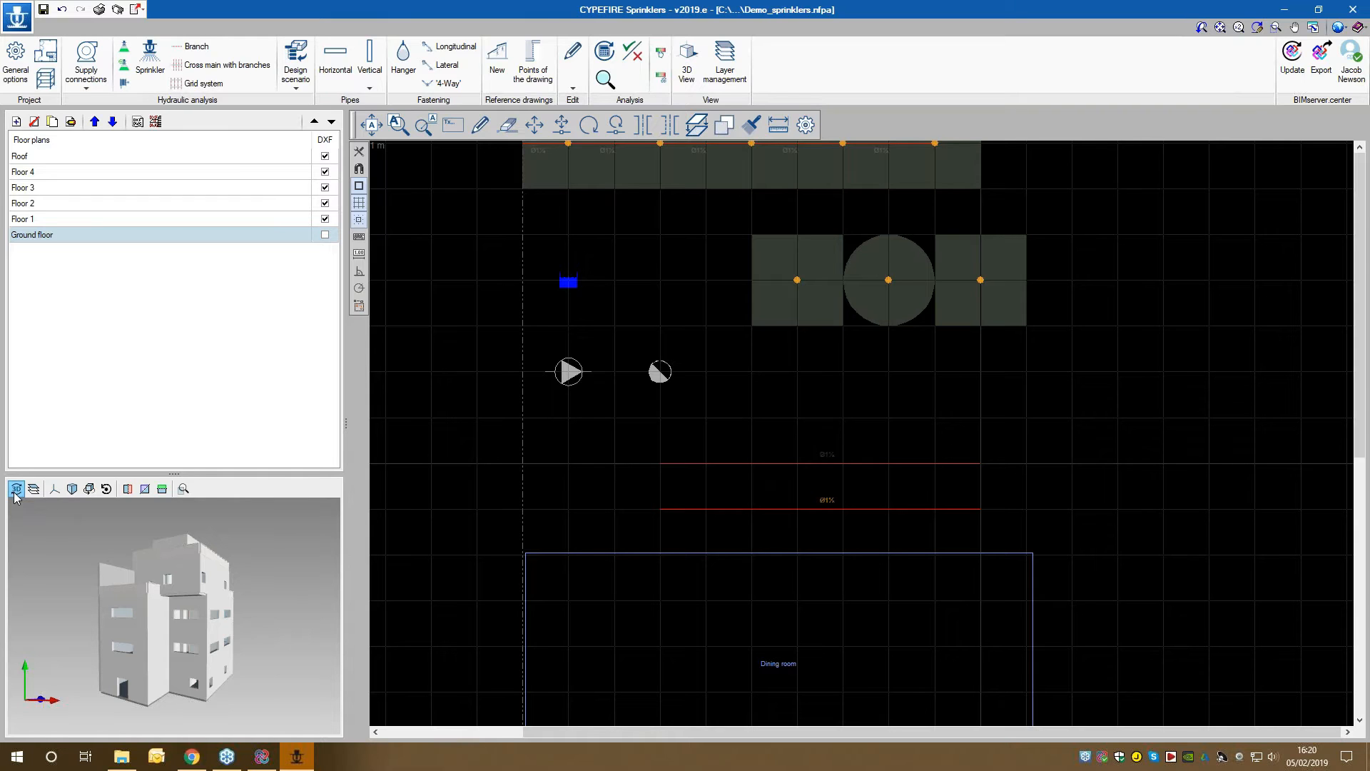
drag(290, 674, 147, 661)
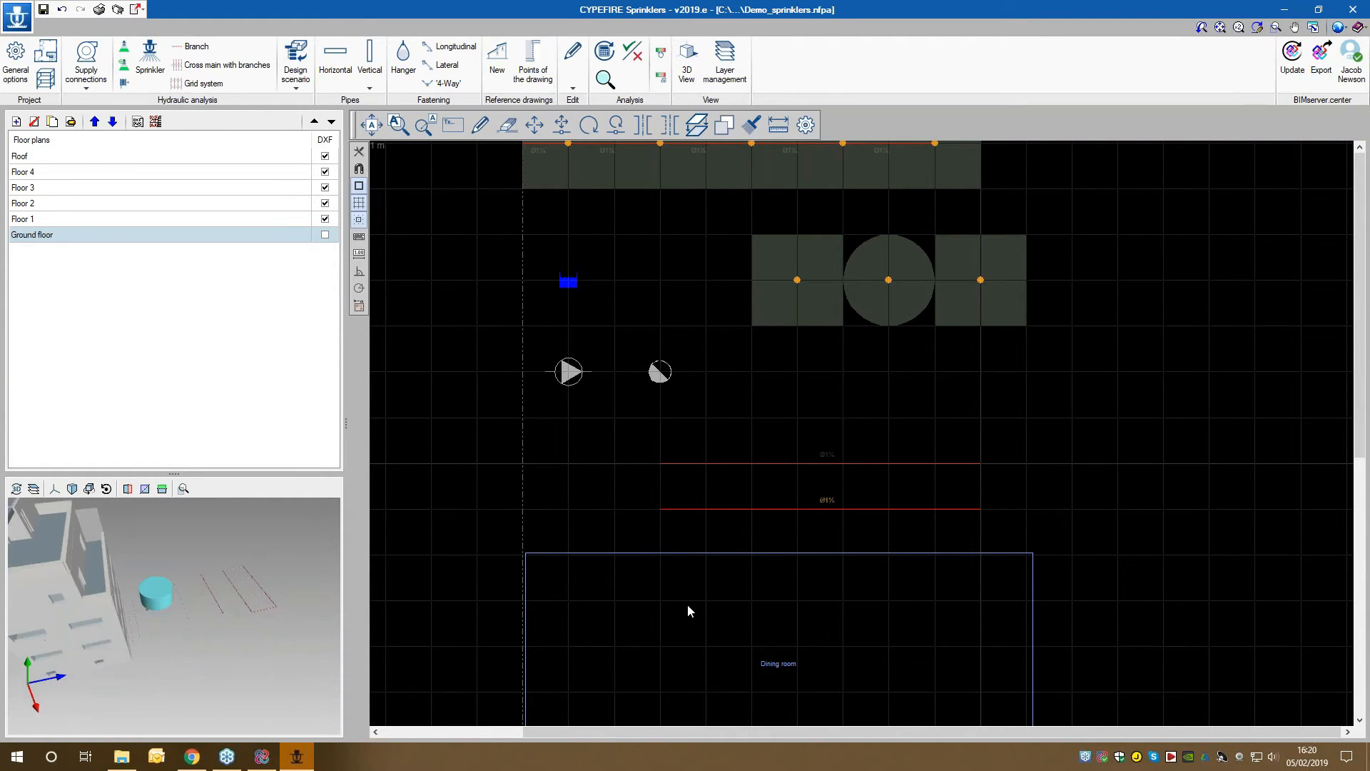
Step: Place a Steel, Schedule 40 Ø3 (80 mm) riser from the ground floor to the roof on the horizontal pipe at 6, 10 m
scroll(986, 503, down, 2)
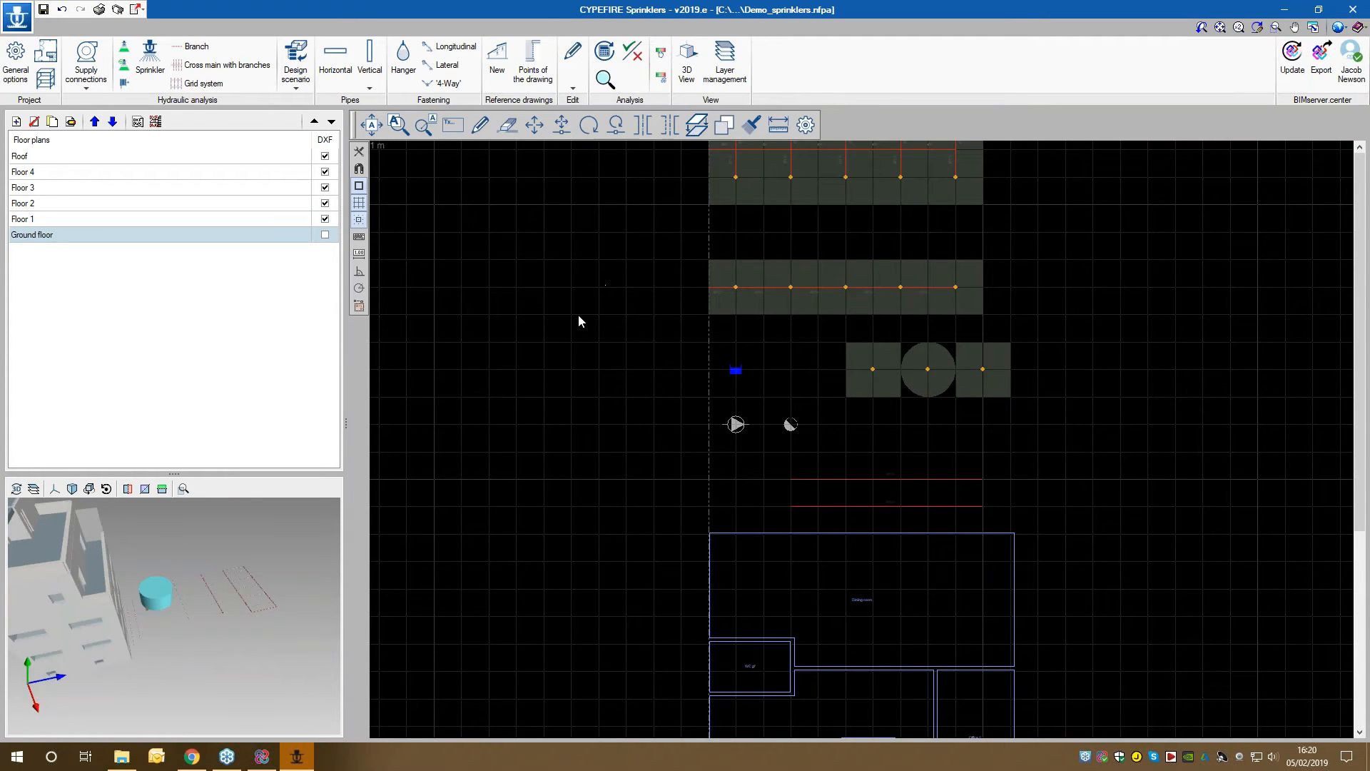
click(369, 87)
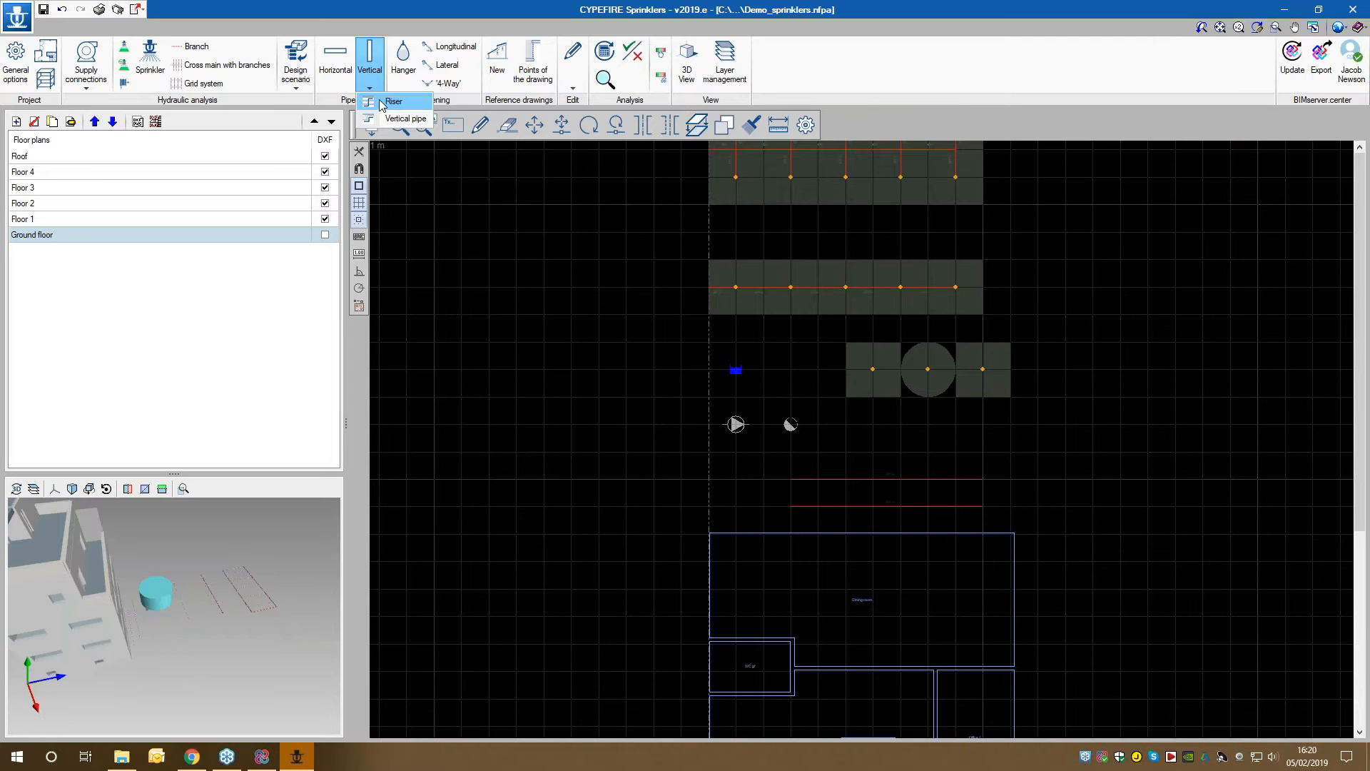
click(393, 101)
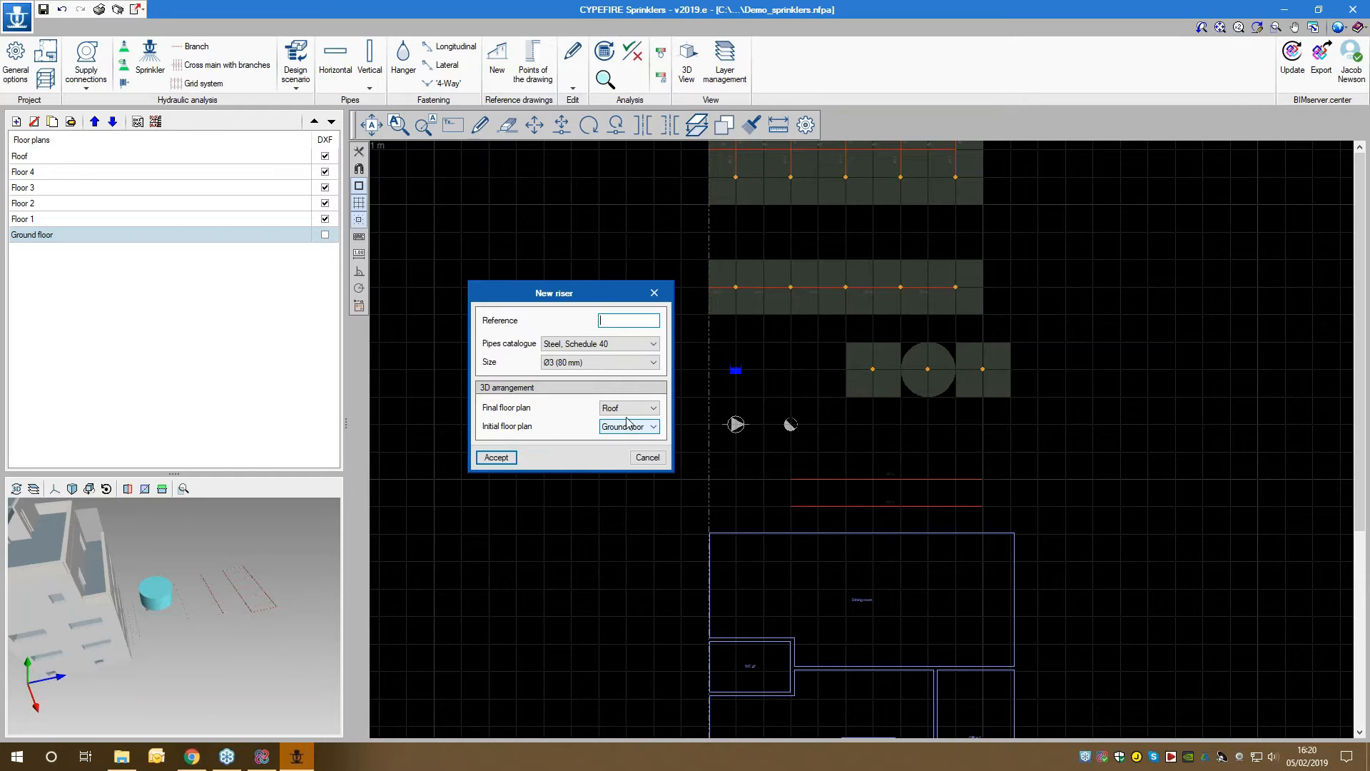
click(496, 457)
scroll(694, 521, up, 2)
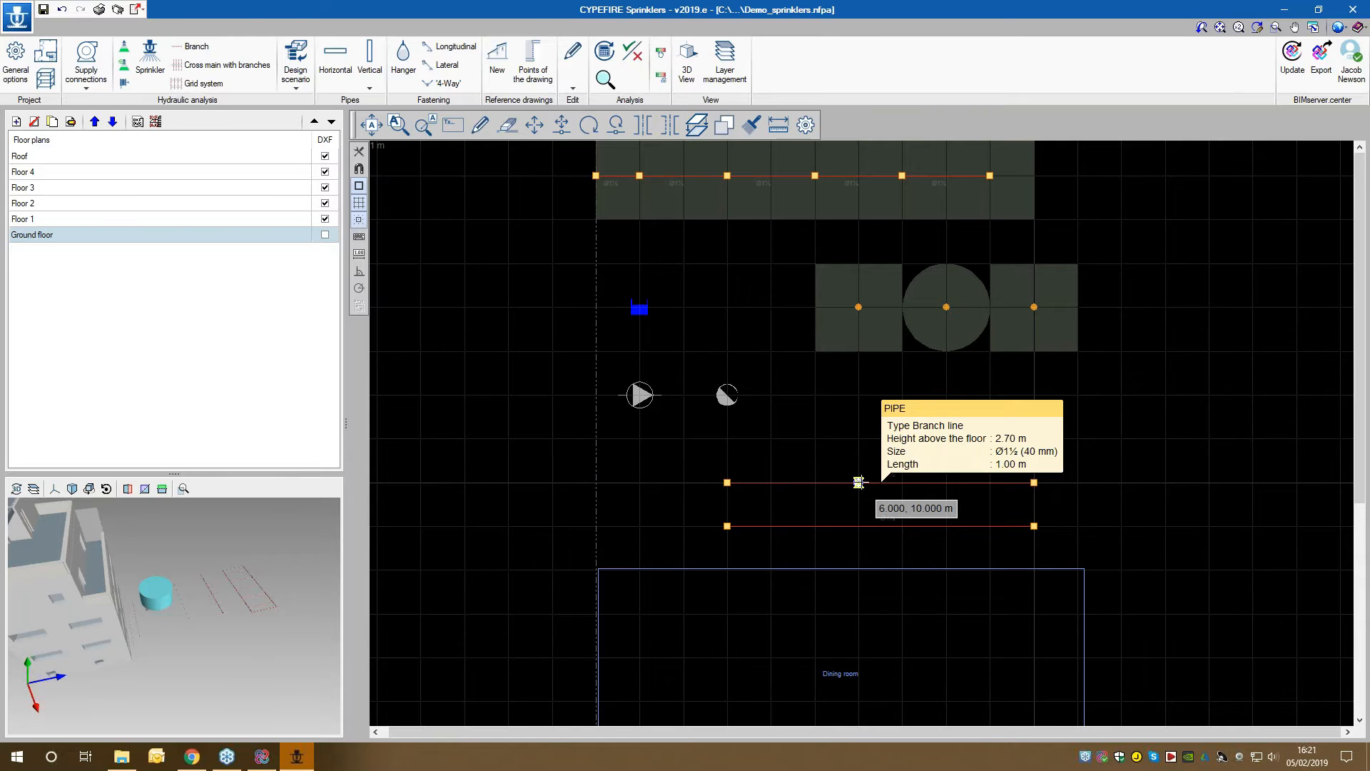
click(860, 482)
click(766, 456)
middle_drag(1033, 430, 960, 427)
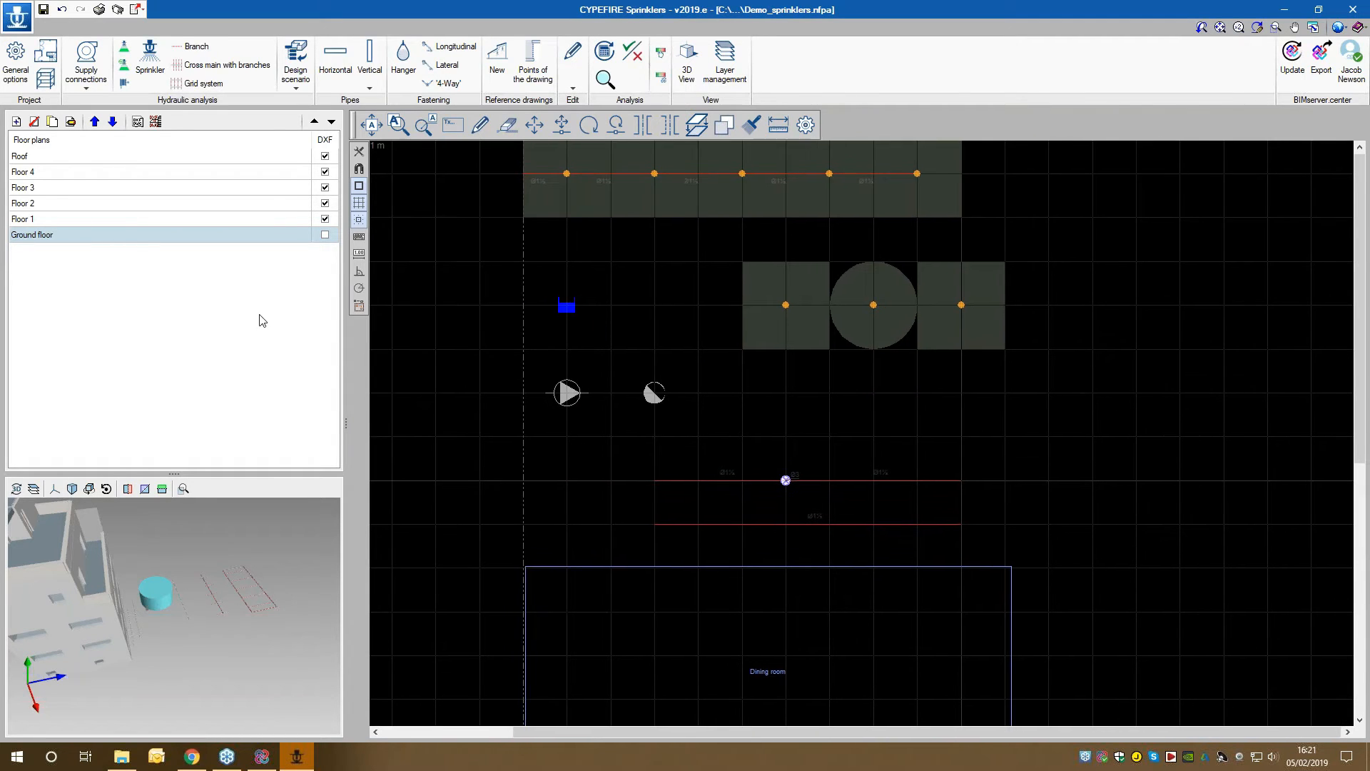
Step: On the roof plan, draw a Ø1½ (40 mm) branch line from the riser to 6, 15 m, locked at 1 m above the floor
click(39, 158)
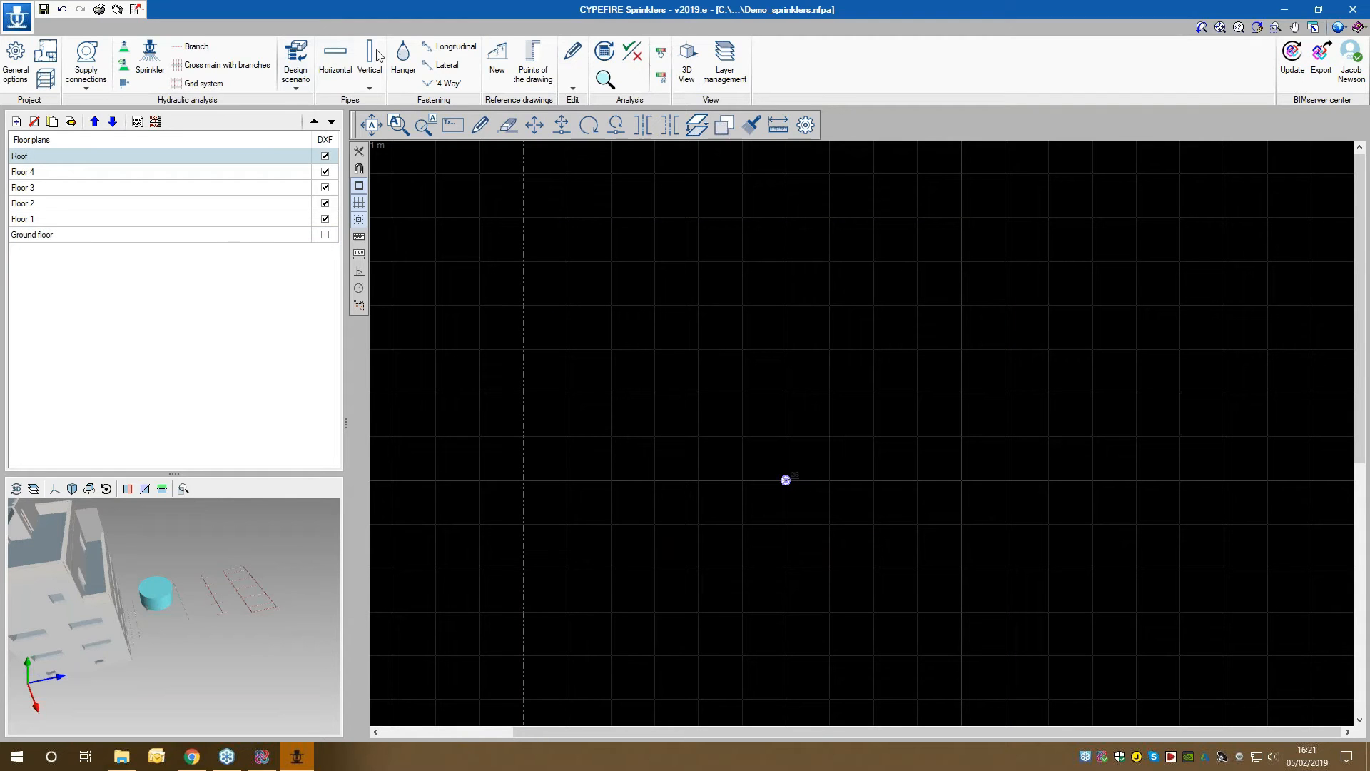
click(336, 57)
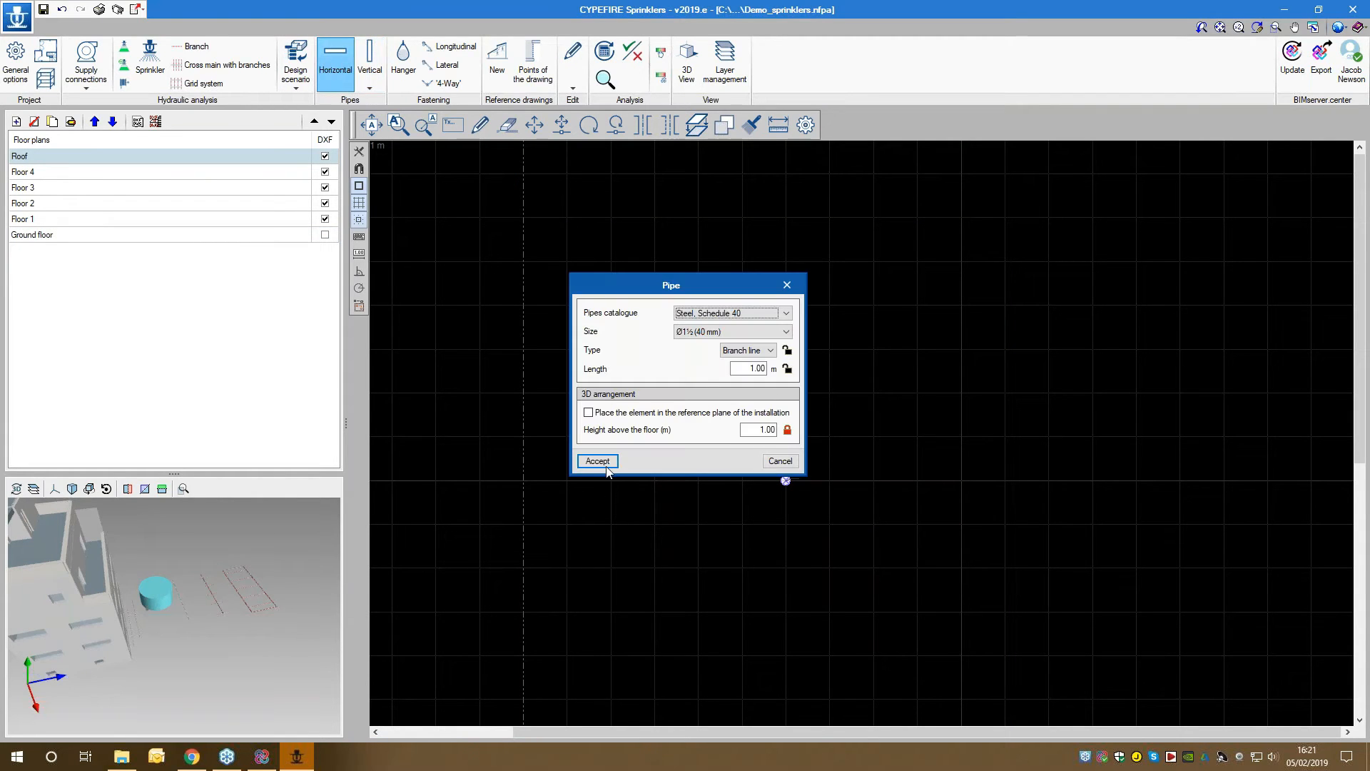
click(582, 460)
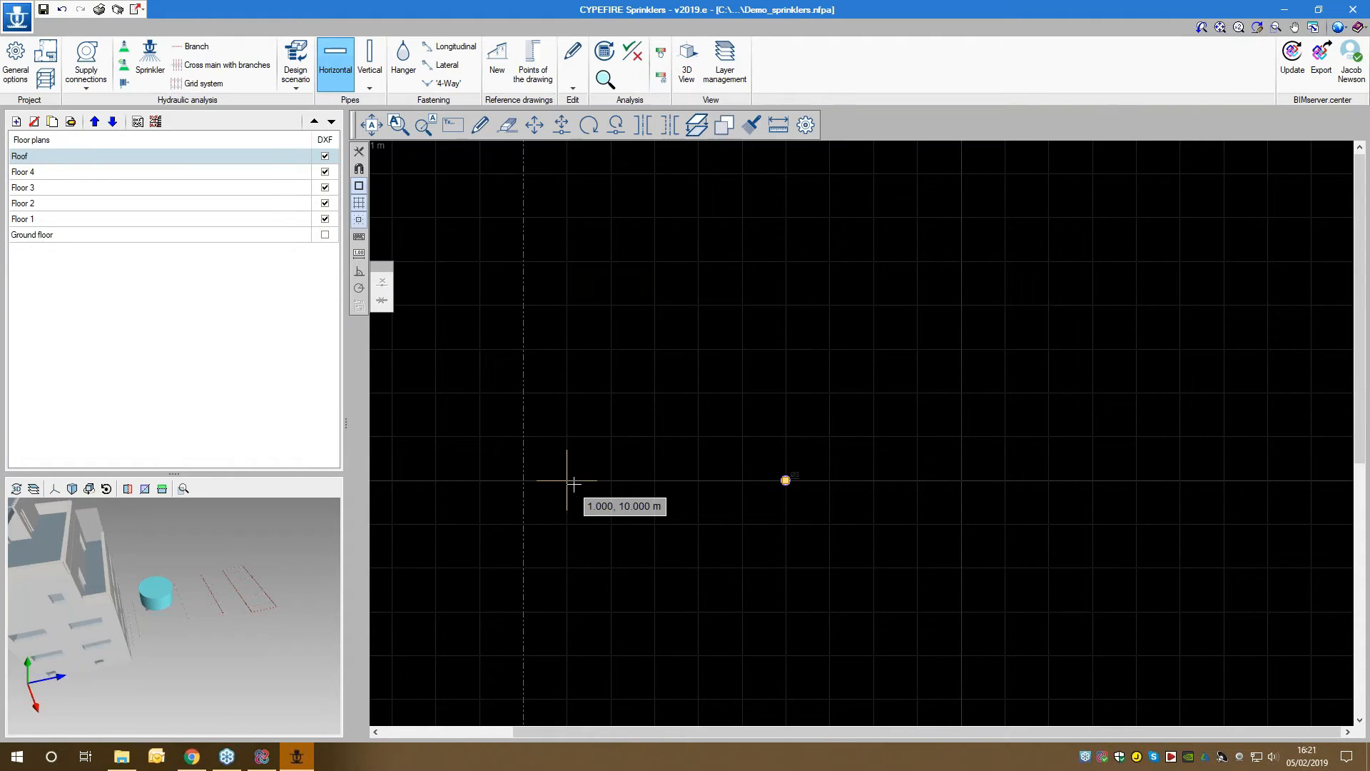
click(786, 479)
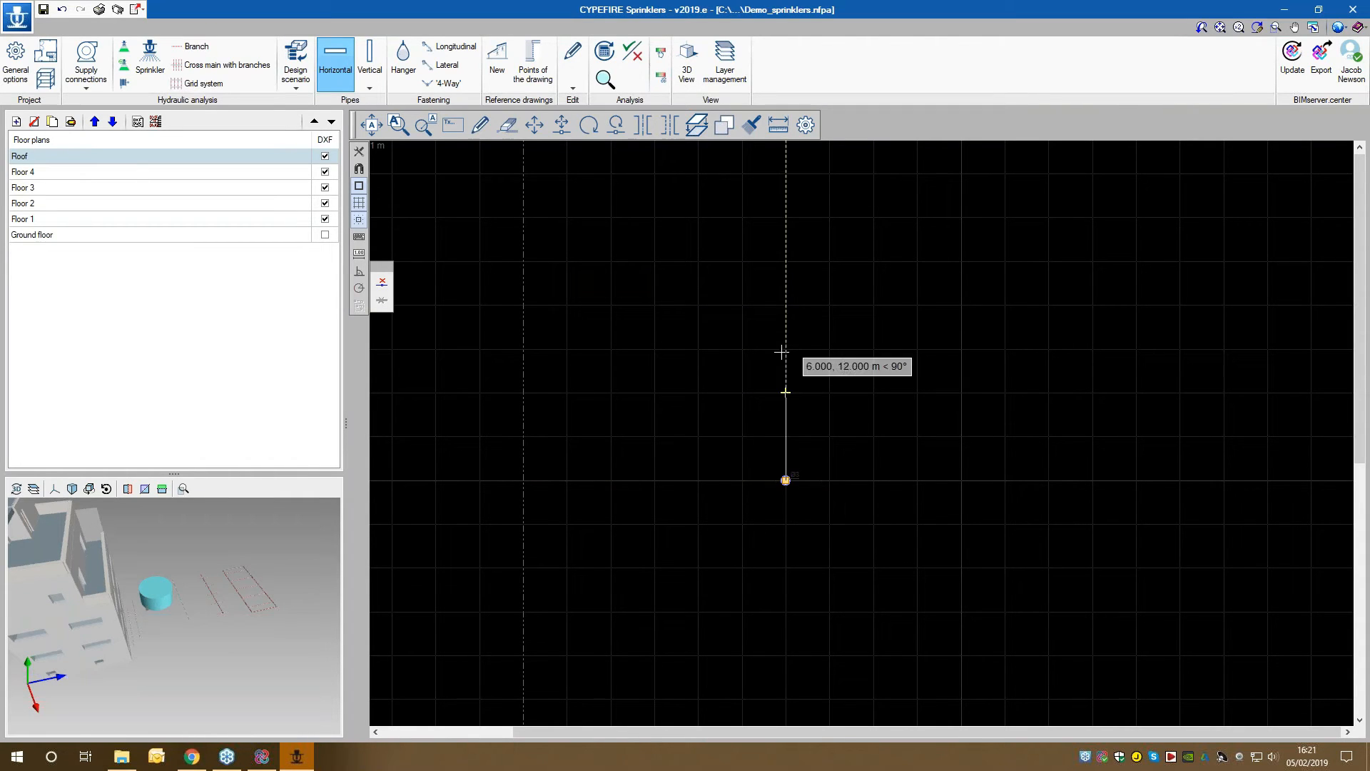
click(786, 262)
right_click(928, 354)
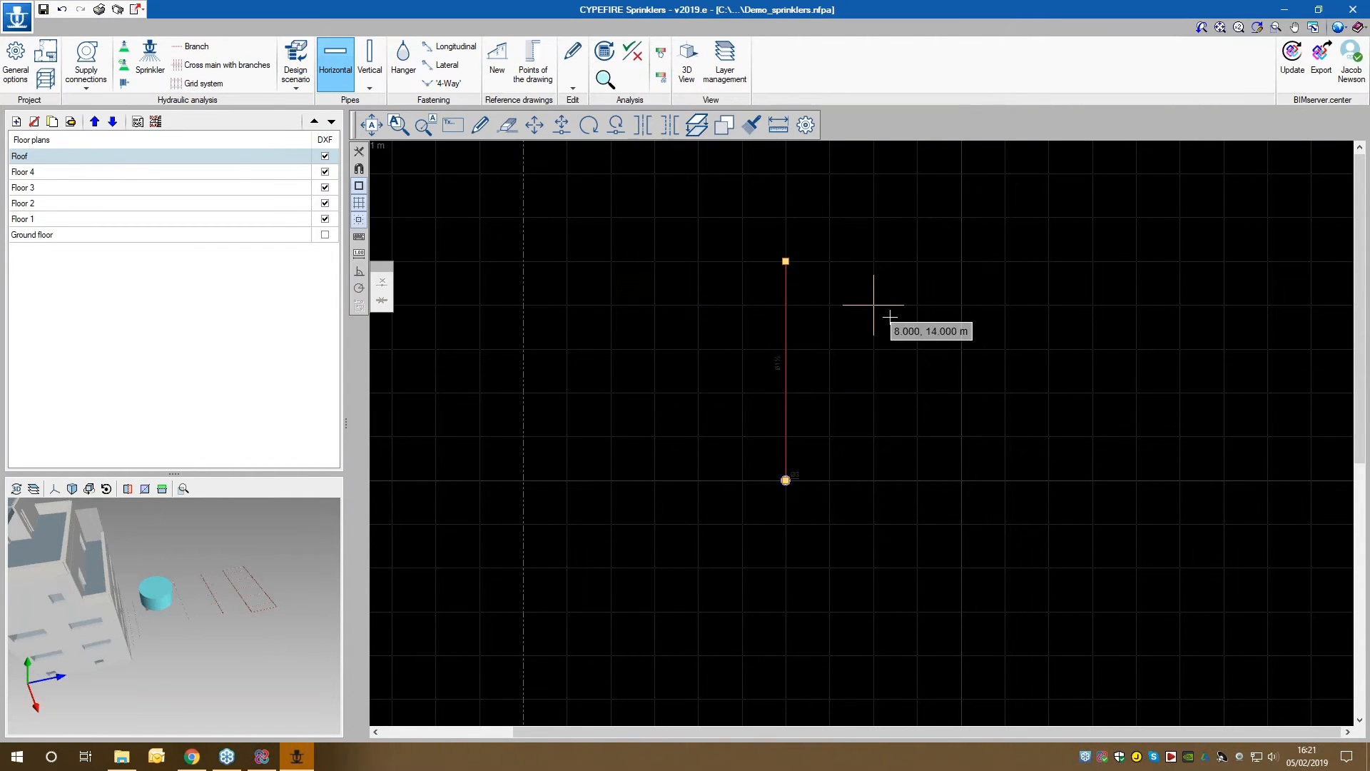
click(780, 461)
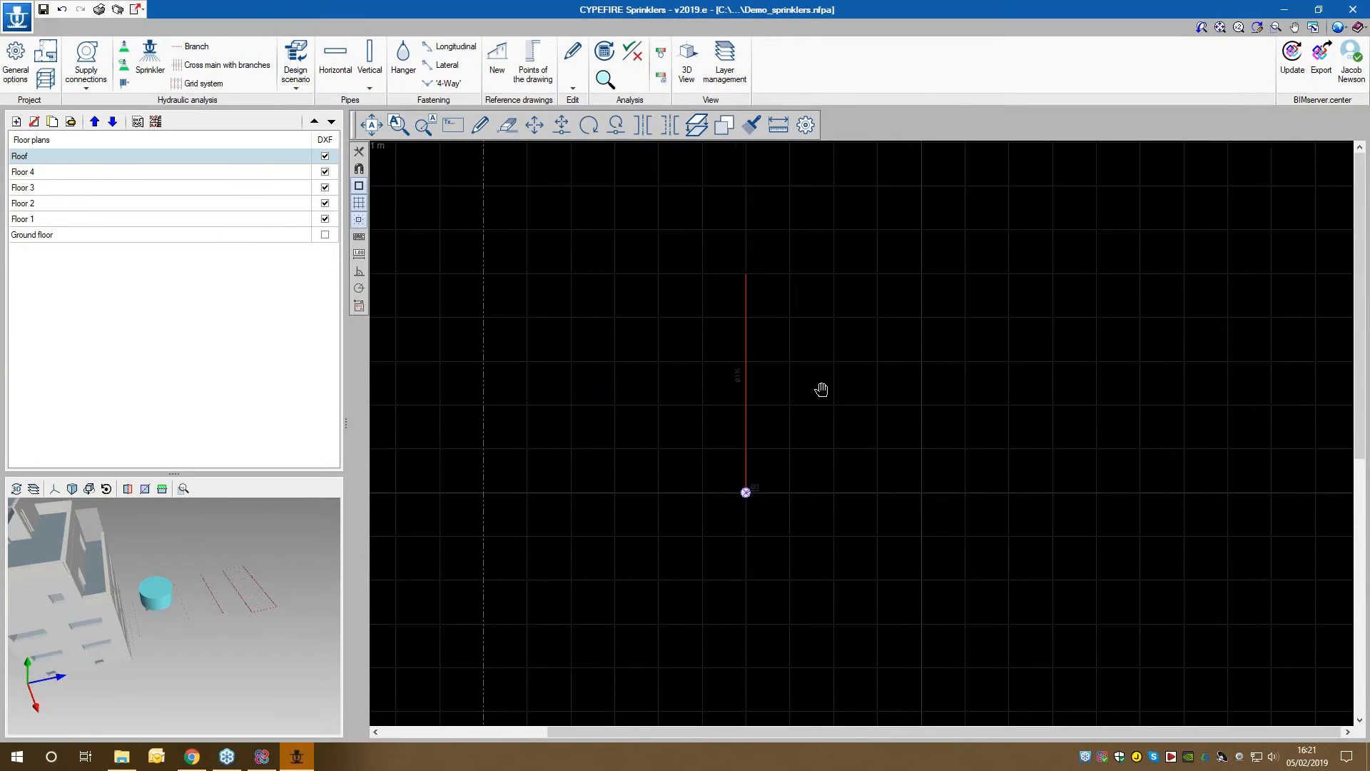
Step: Refresh the 3D view and examine the riser and the roof pipe connected to its top
click(14, 491)
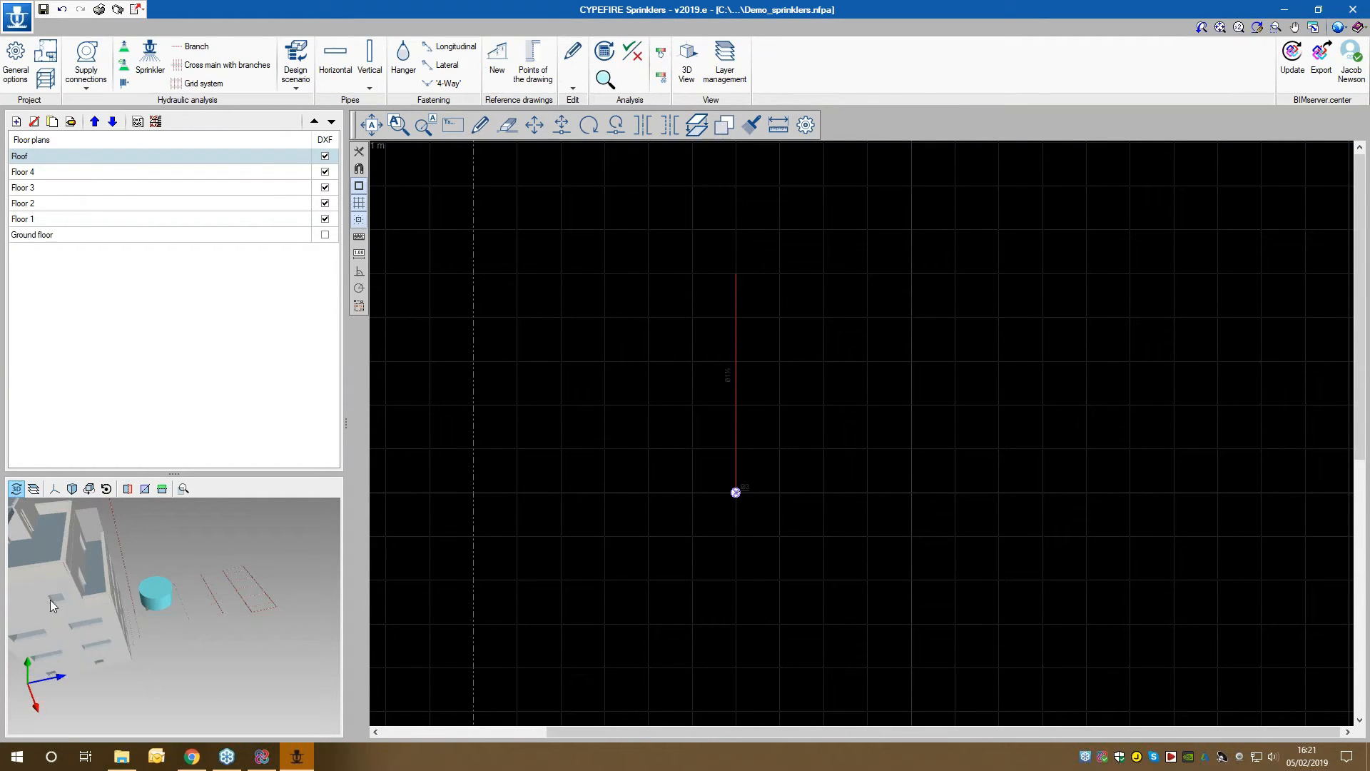
scroll(131, 636, up, 5)
scroll(134, 608, up, 5)
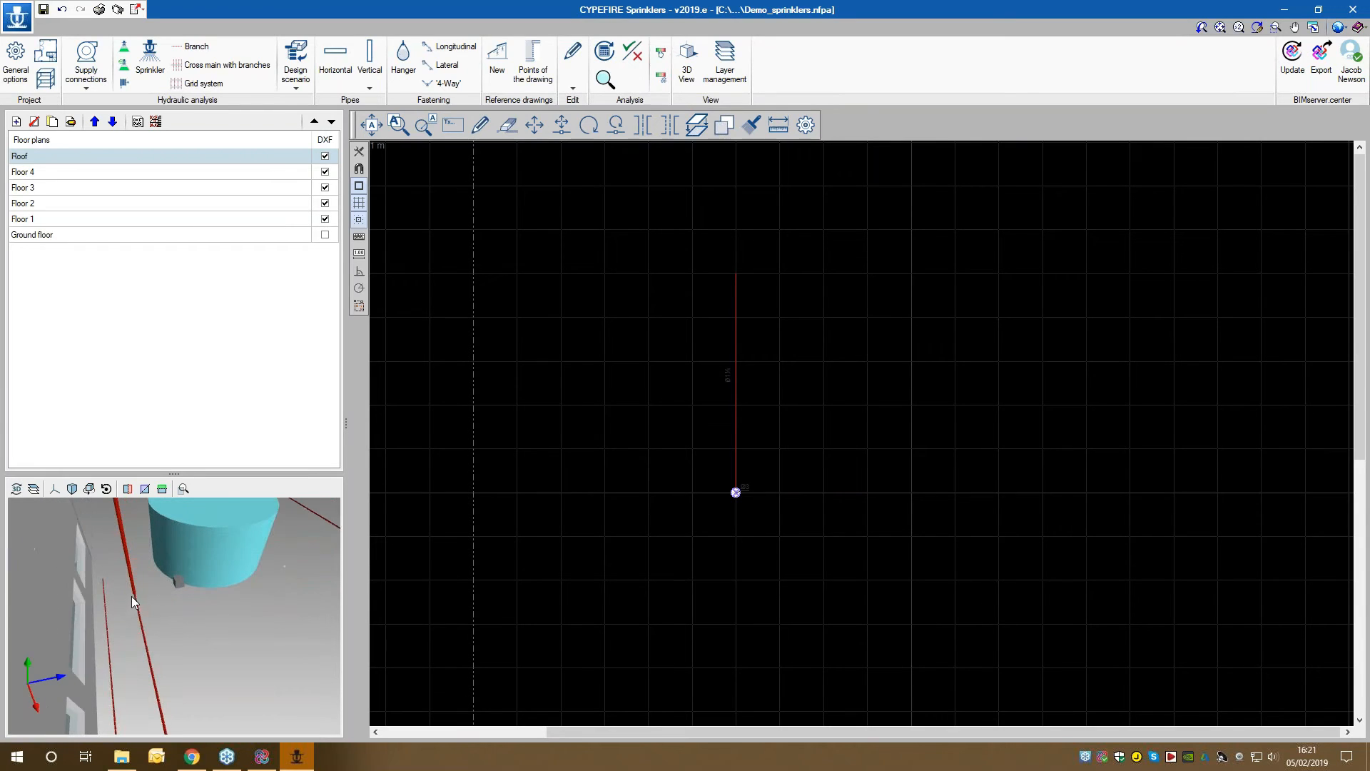
scroll(138, 593, down, 10)
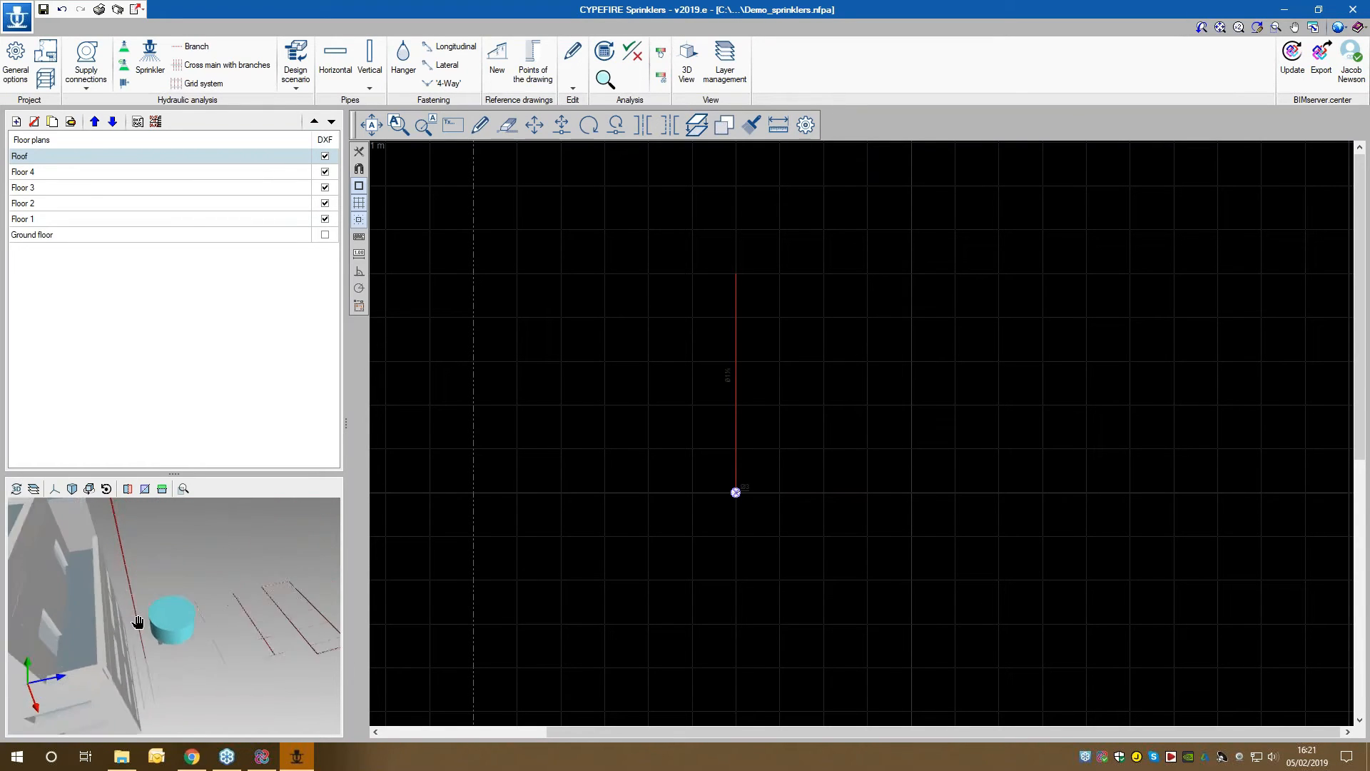
scroll(134, 547, up, 3)
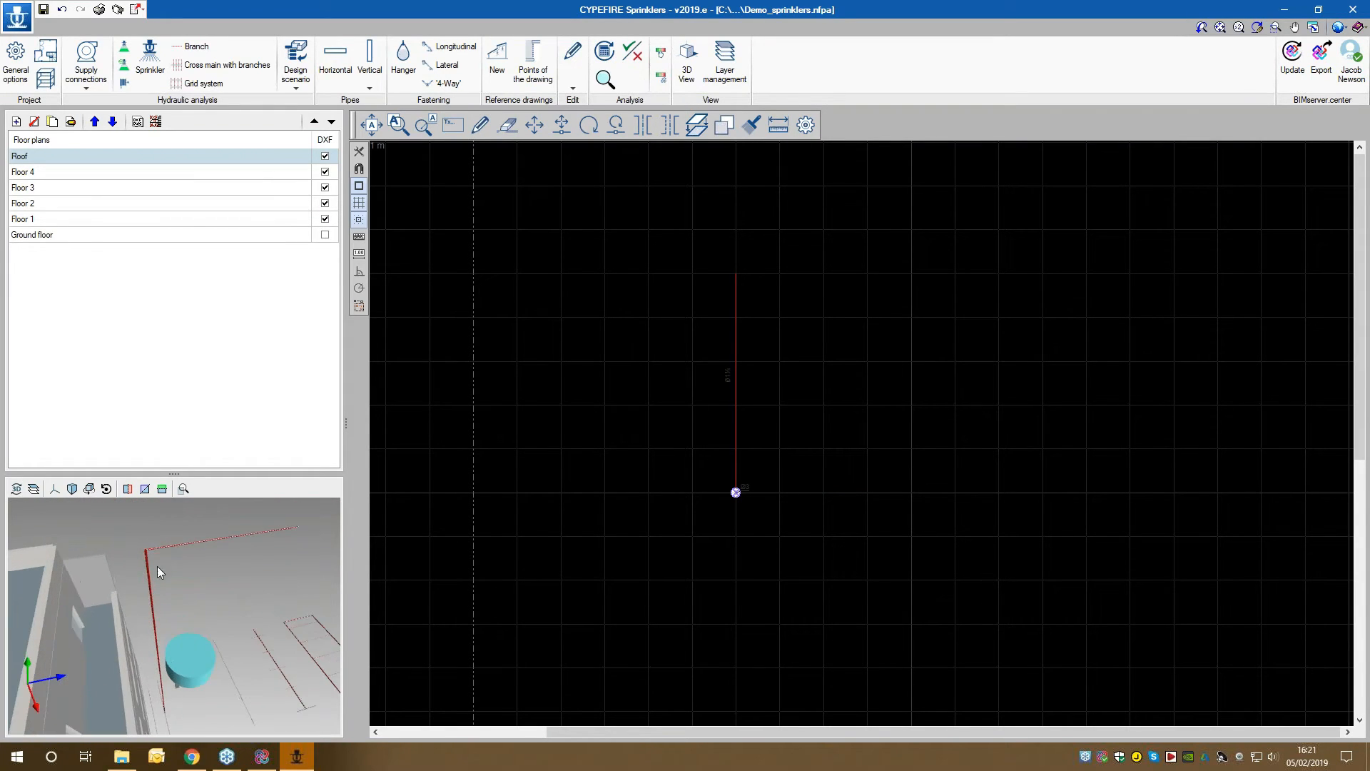
middle_drag(179, 642, 162, 565)
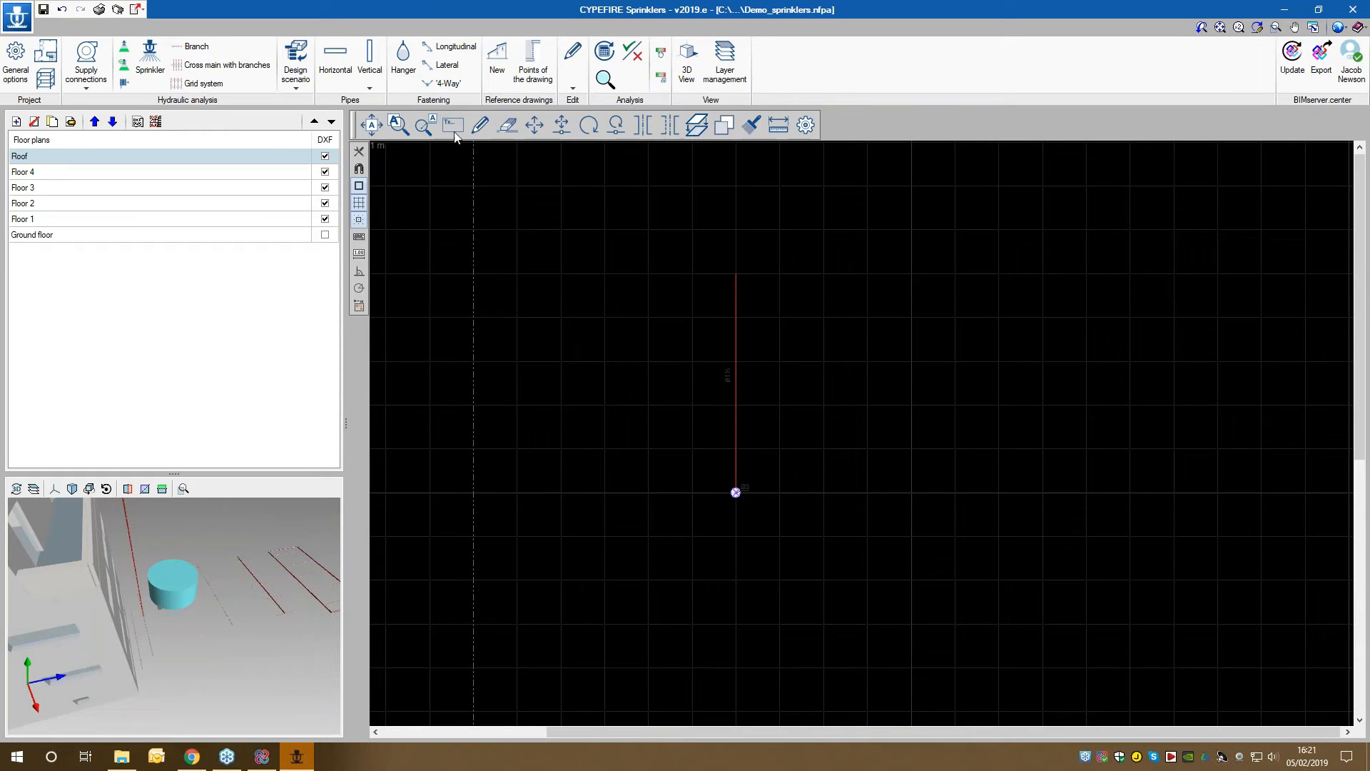
Step: On the ground floor, join the starts of the two parallel horizontal pipes with a pipe from 3, 9 m to 3, 10 m
click(370, 87)
click(382, 119)
click(184, 237)
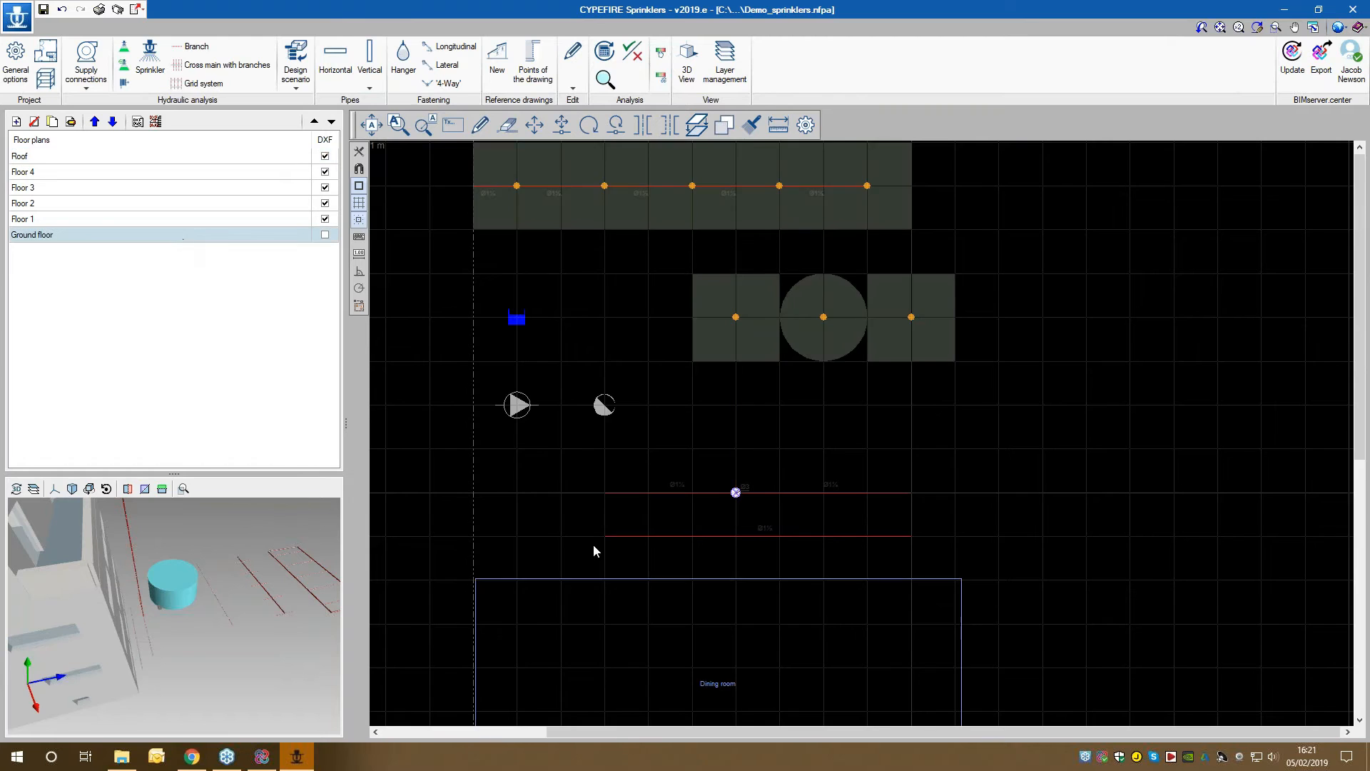
scroll(596, 551, up, 5)
click(332, 82)
click(597, 460)
click(633, 523)
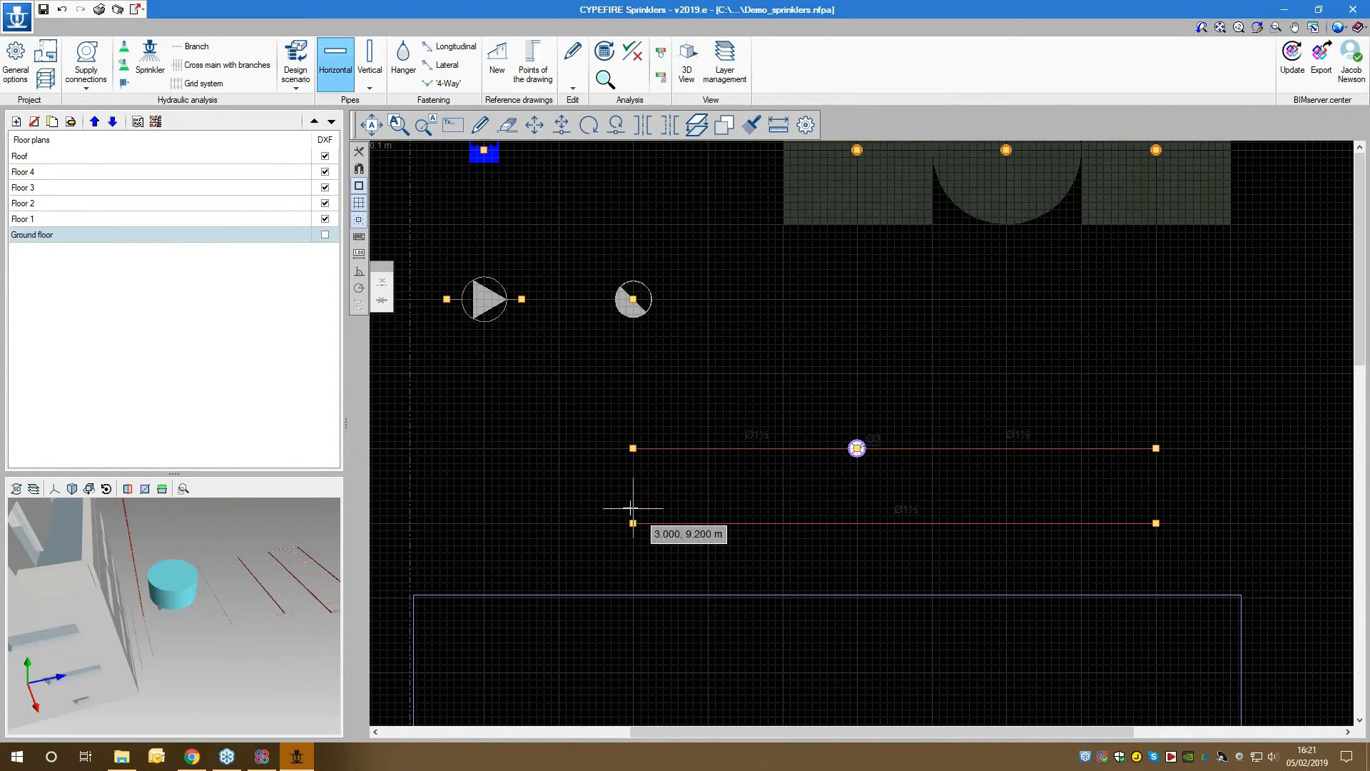
click(633, 448)
right_click(707, 488)
Step: Examine the connecting pipe between the two horizontal pipes in the 3D view and end the pipe command
scroll(117, 627, up, 7)
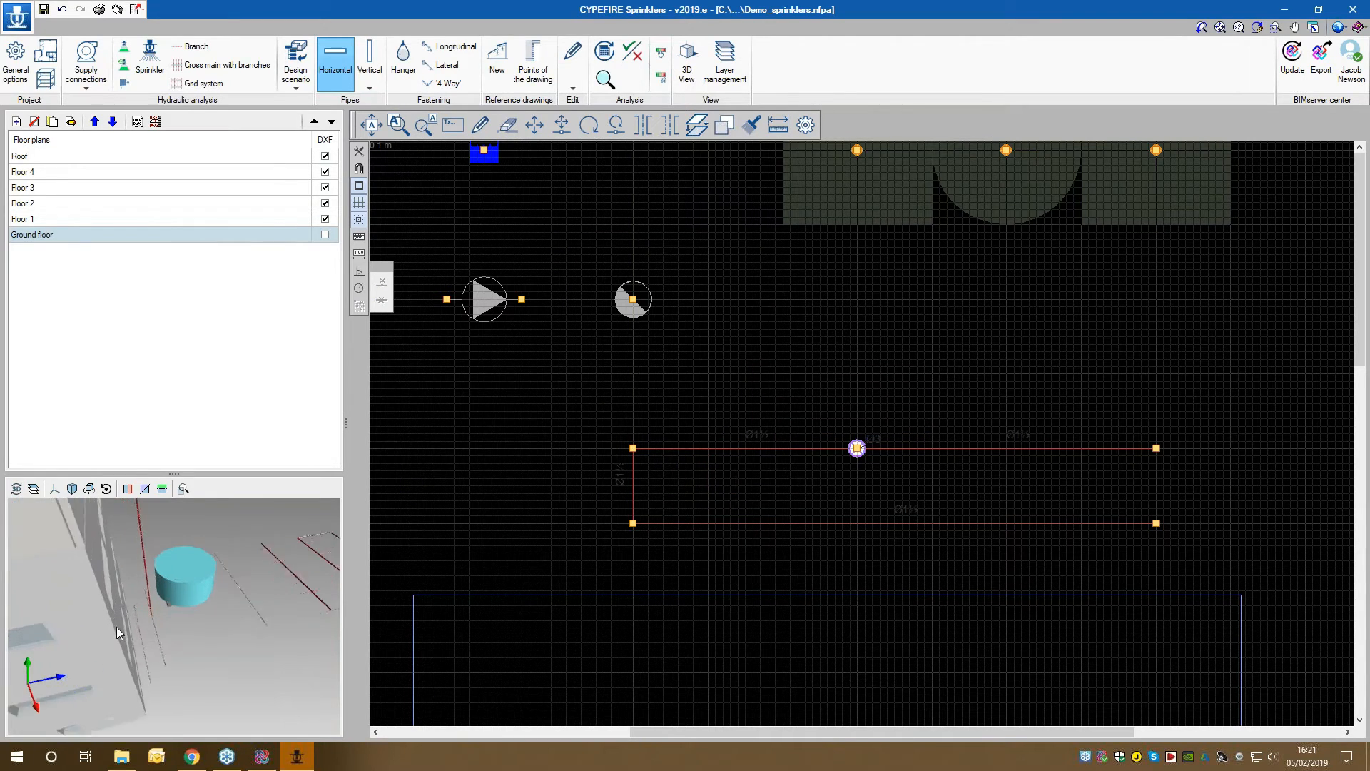
scroll(139, 592, up, 2)
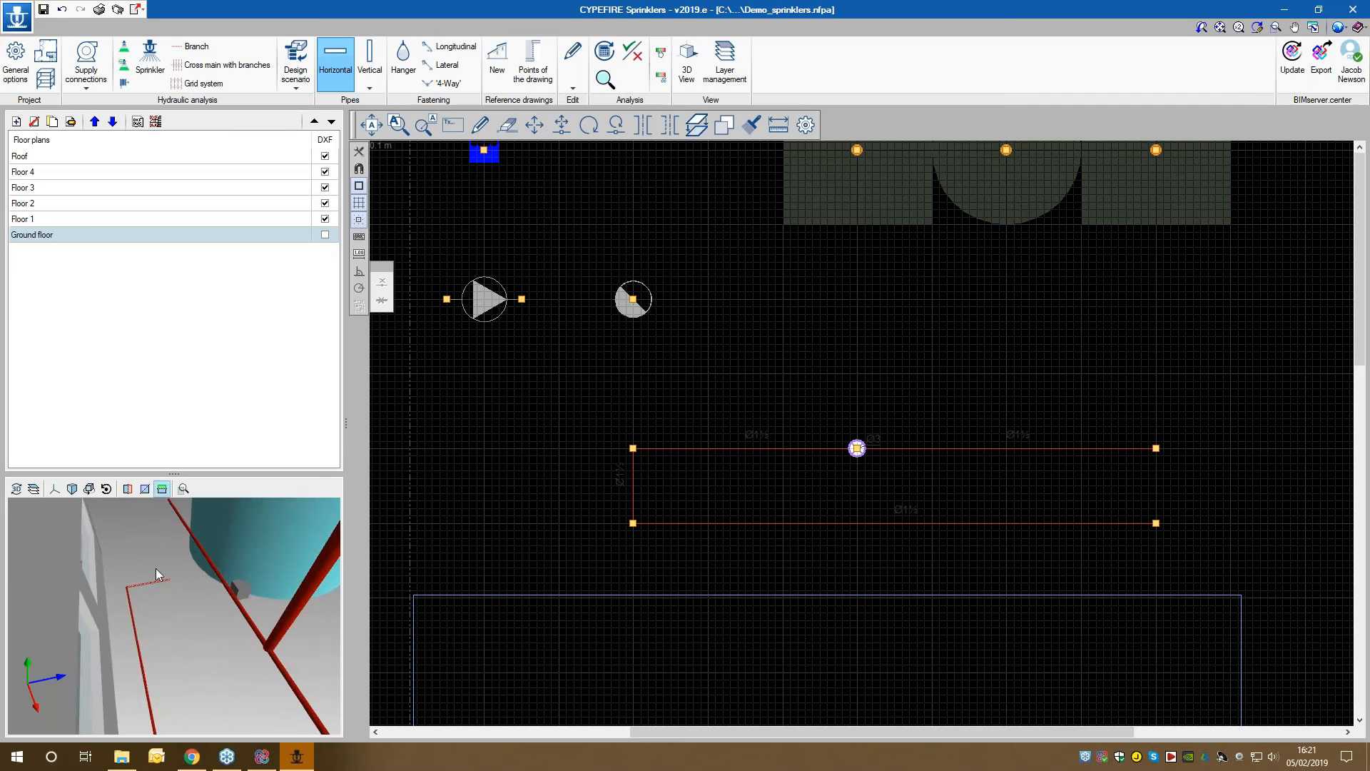
scroll(172, 571, up, 3)
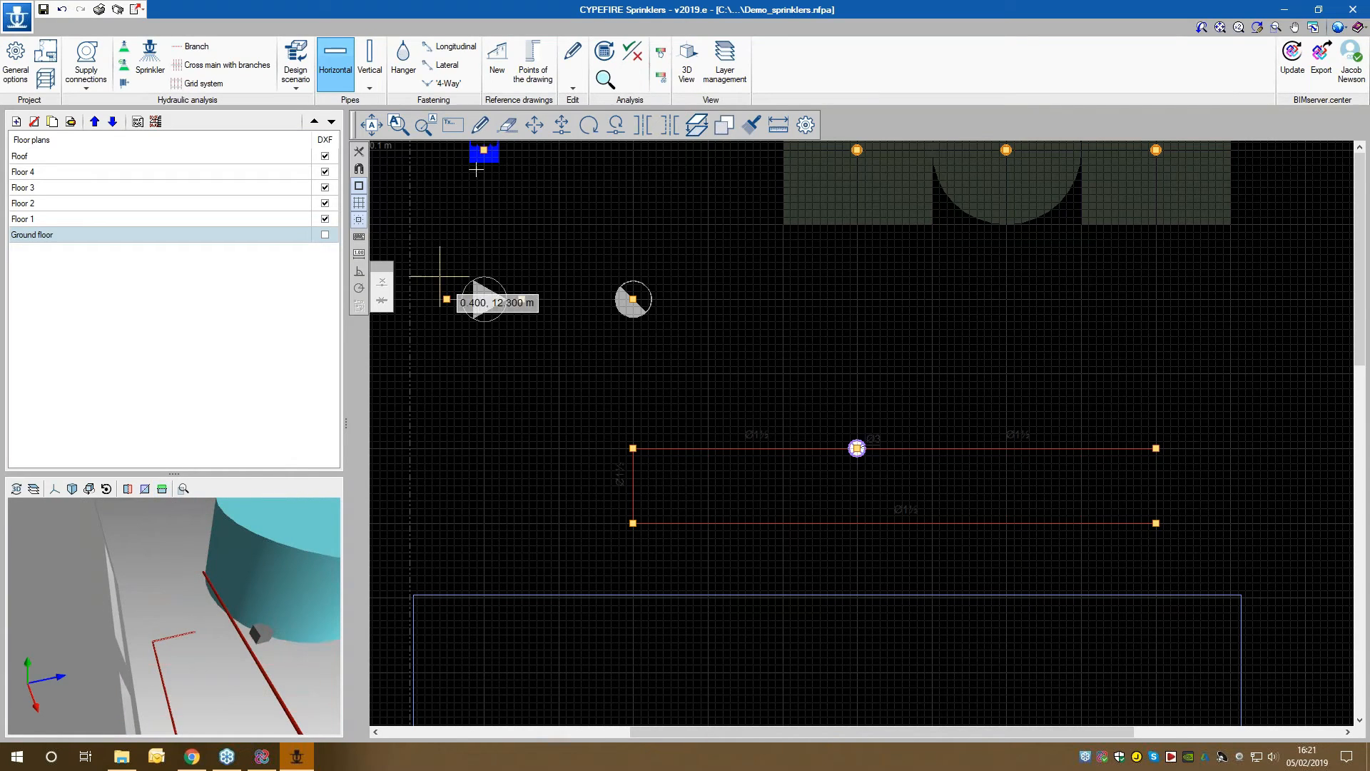
click(537, 306)
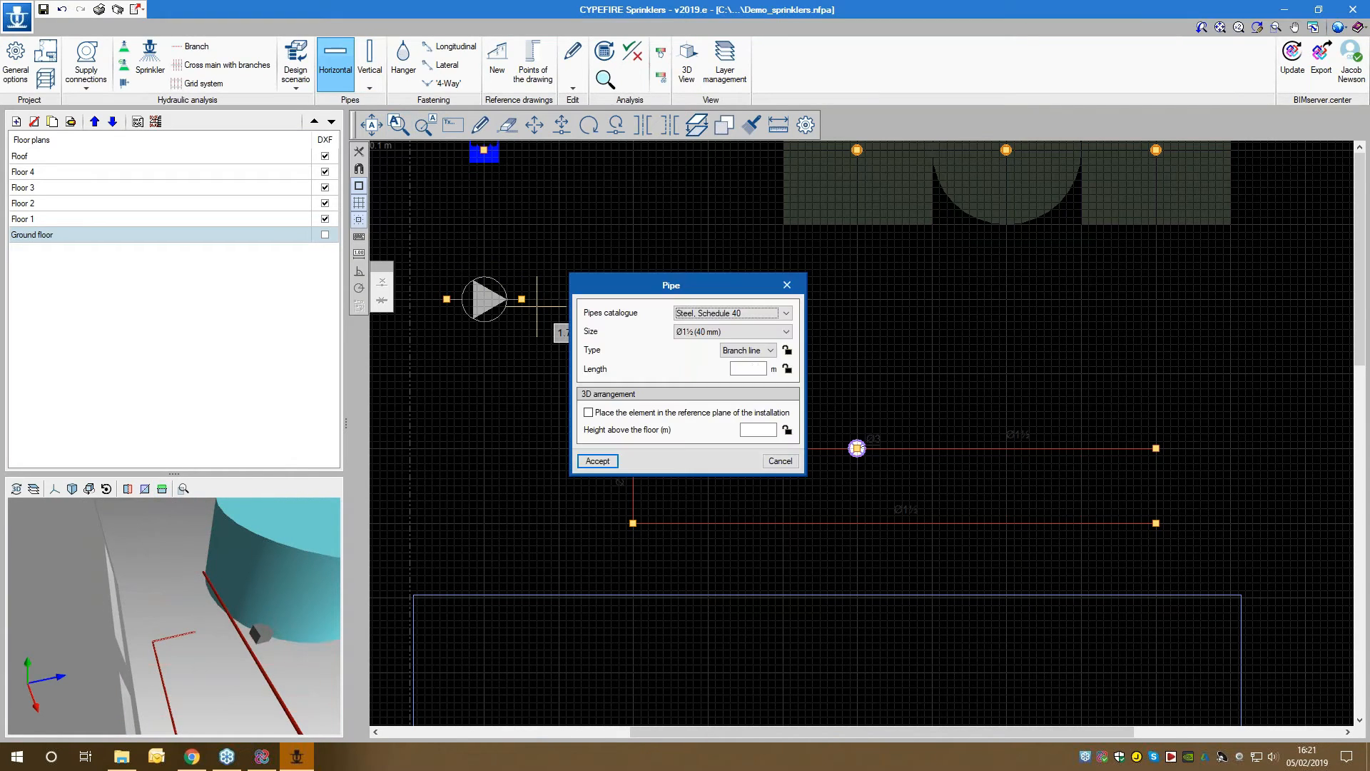
click(780, 460)
Step: Insert a Steel, Schedule 40 Ø1½ (40 mm) vertical pipe at 3, 10 m and refresh the 3D view
click(369, 86)
click(386, 119)
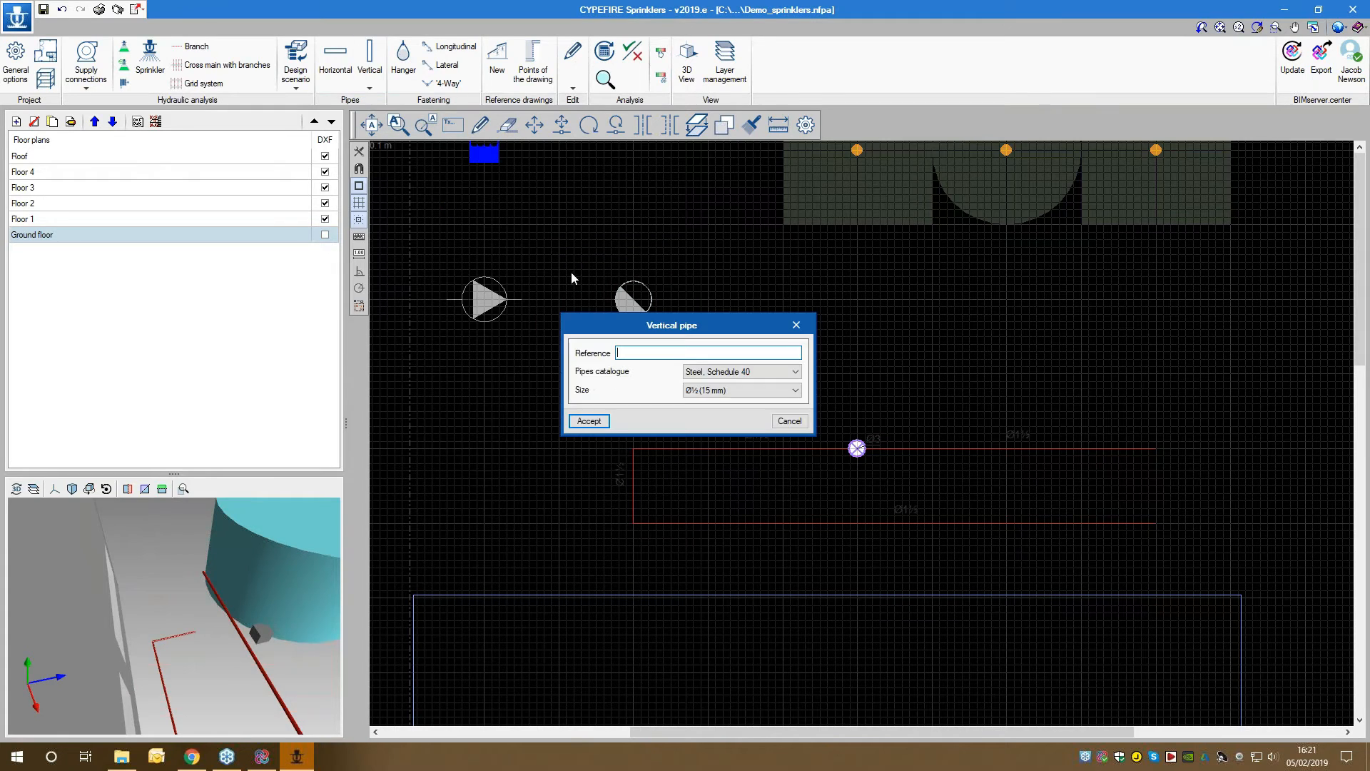
click(725, 395)
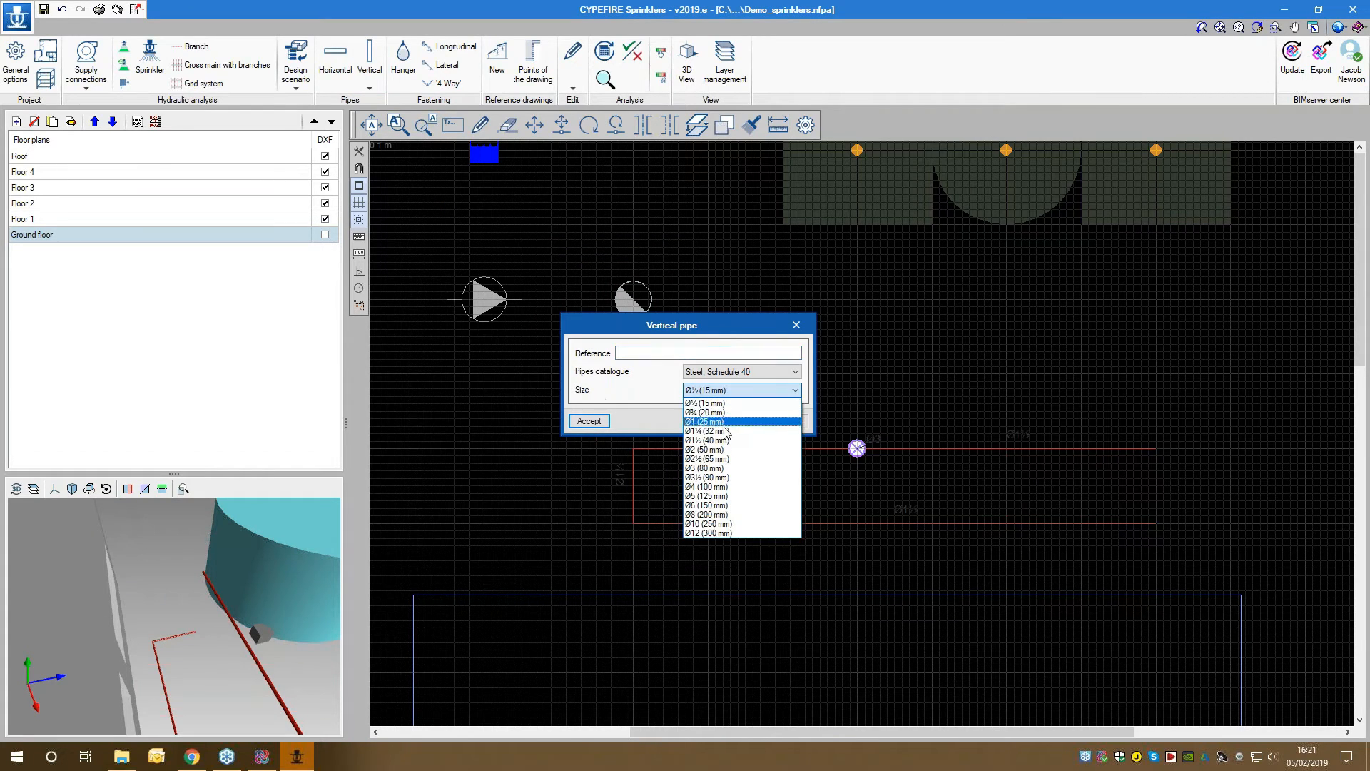
click(726, 441)
click(588, 421)
click(635, 449)
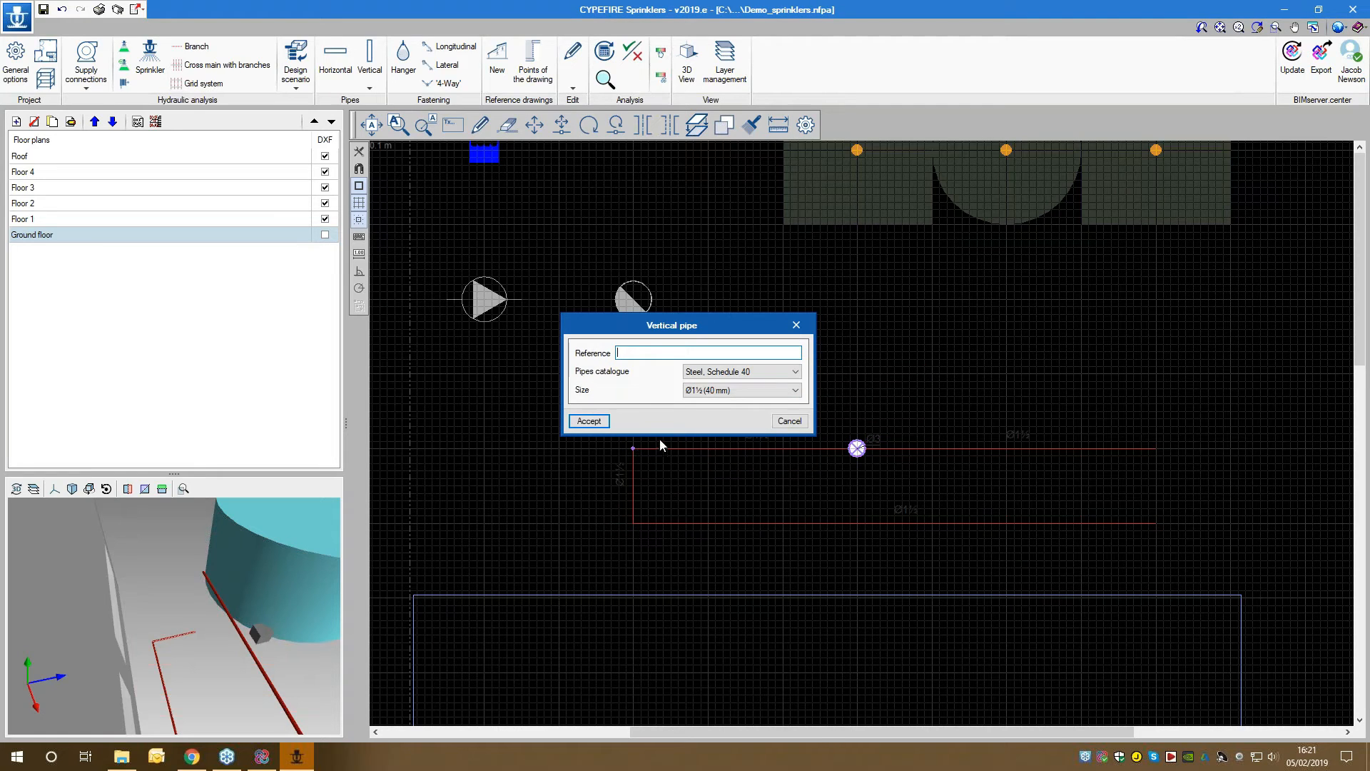
click(790, 423)
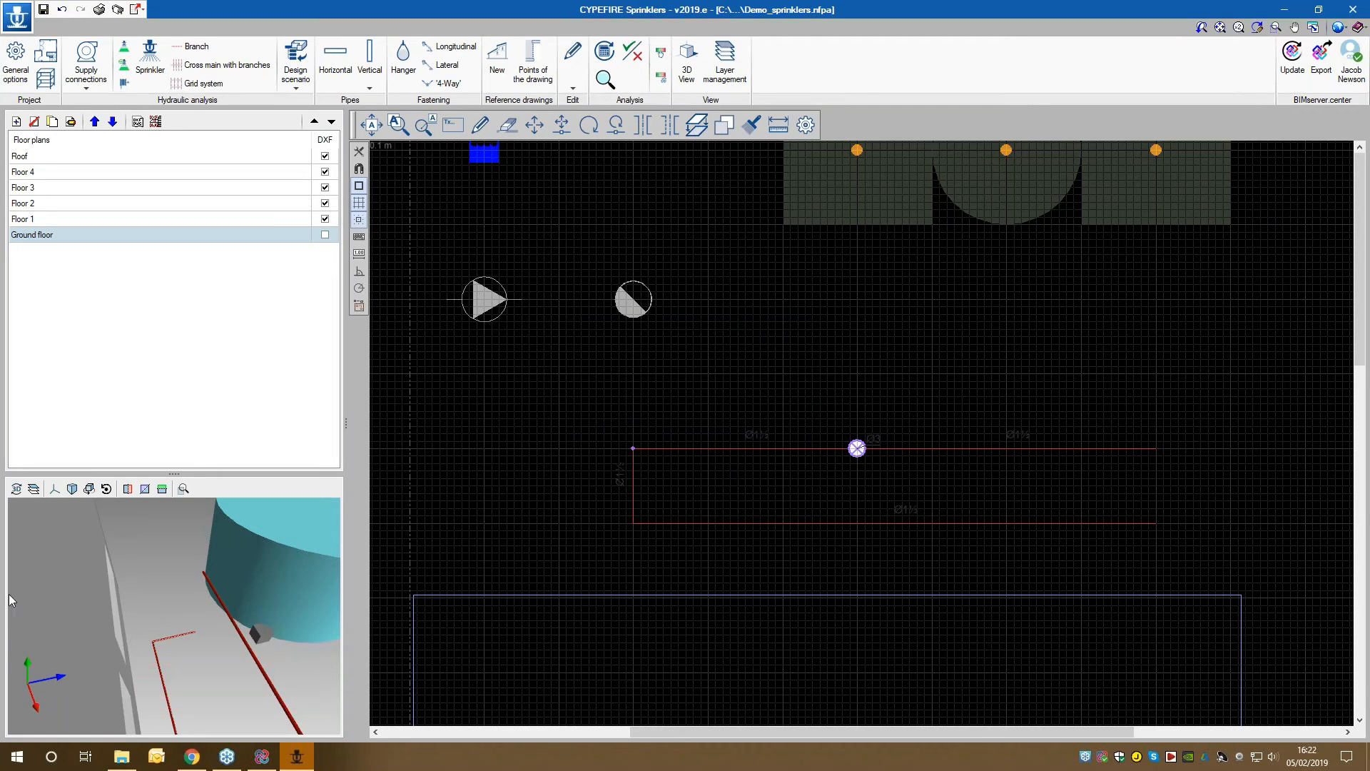
click(16, 488)
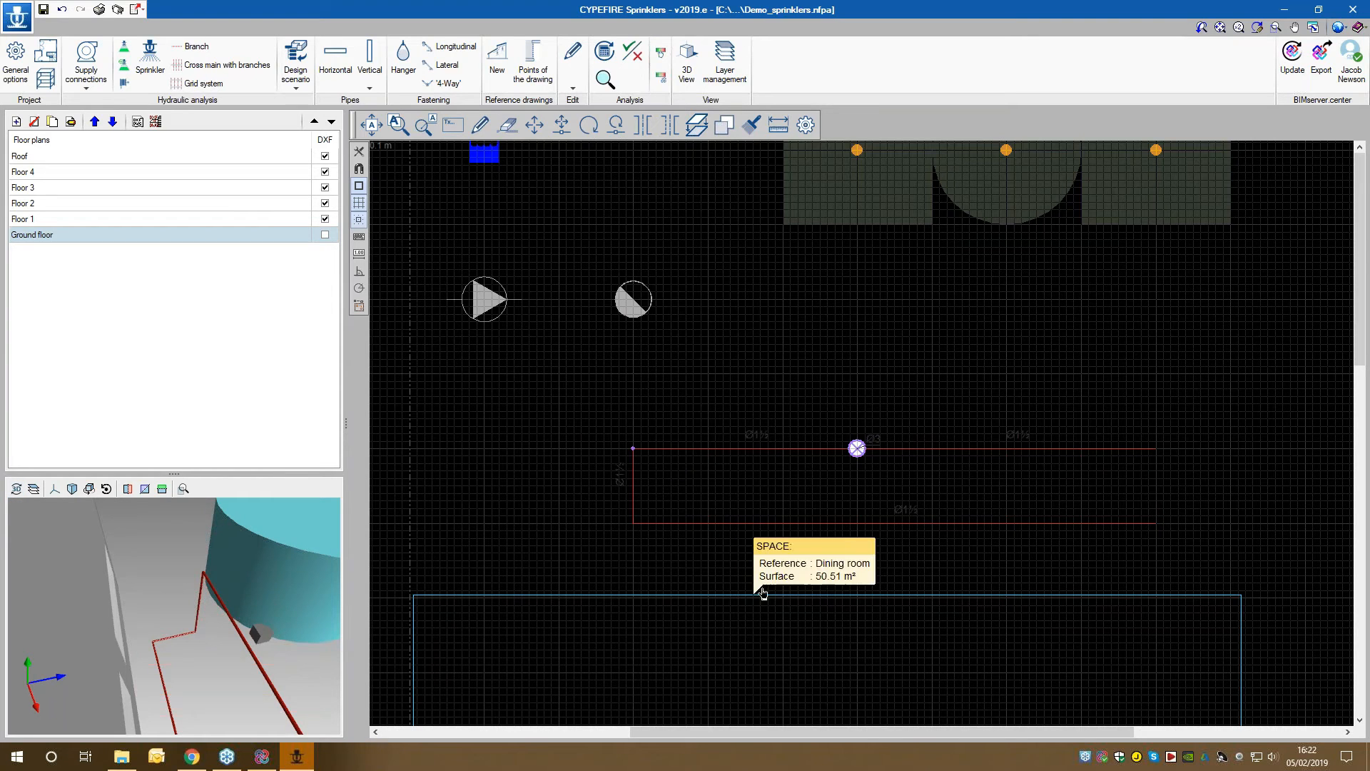
Step: Configure a Loop Hanger of type Ref004 (40 mm) for placement on the ground-floor pipes
scroll(765, 494, down, 2)
scroll(765, 495, down, 1)
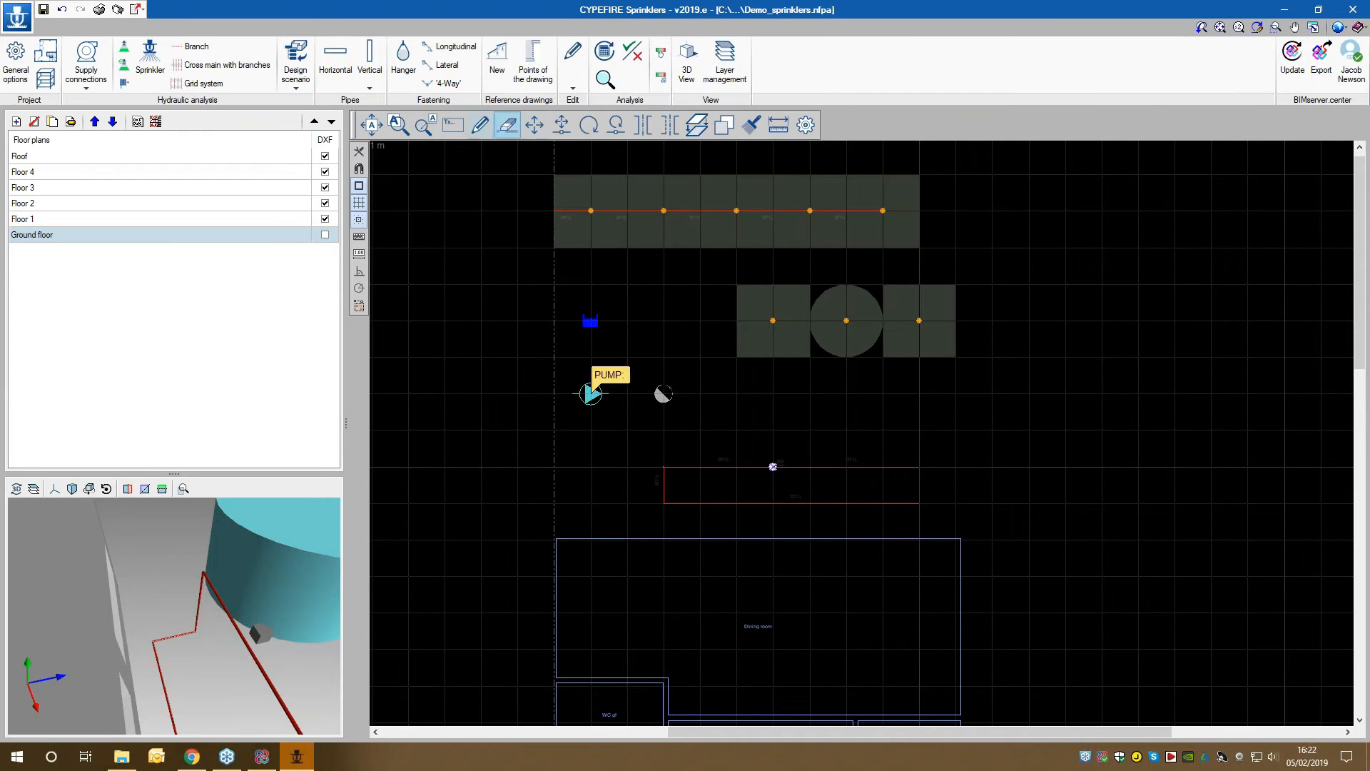
click(402, 76)
drag(660, 251, 1035, 229)
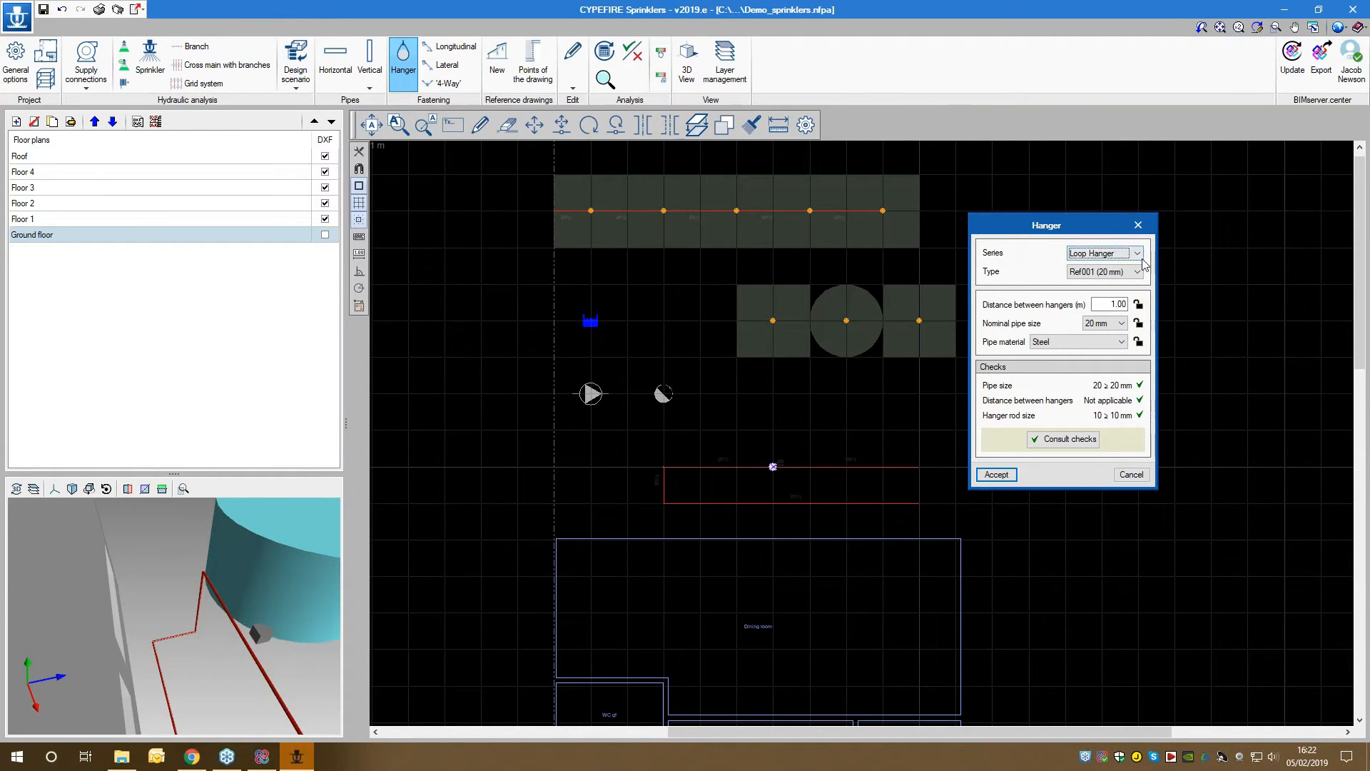
click(1085, 273)
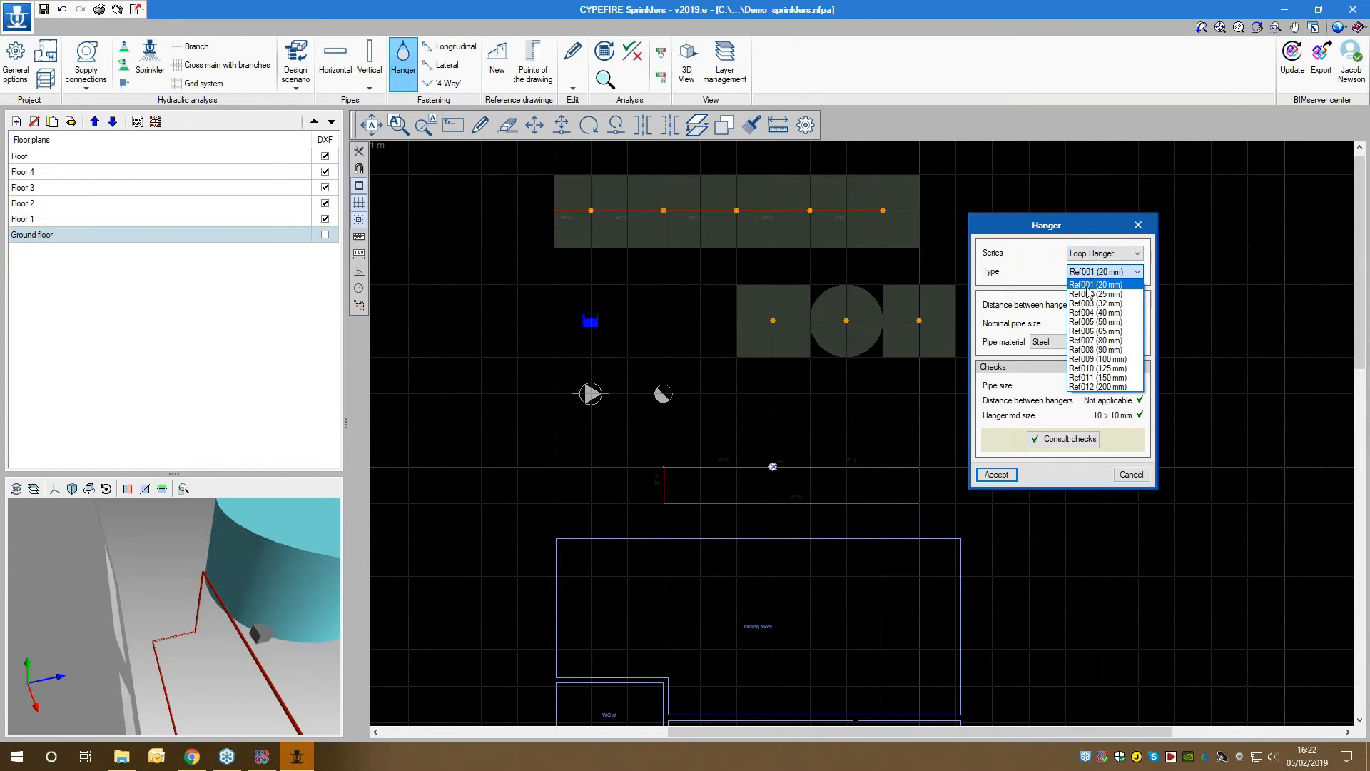
click(1094, 313)
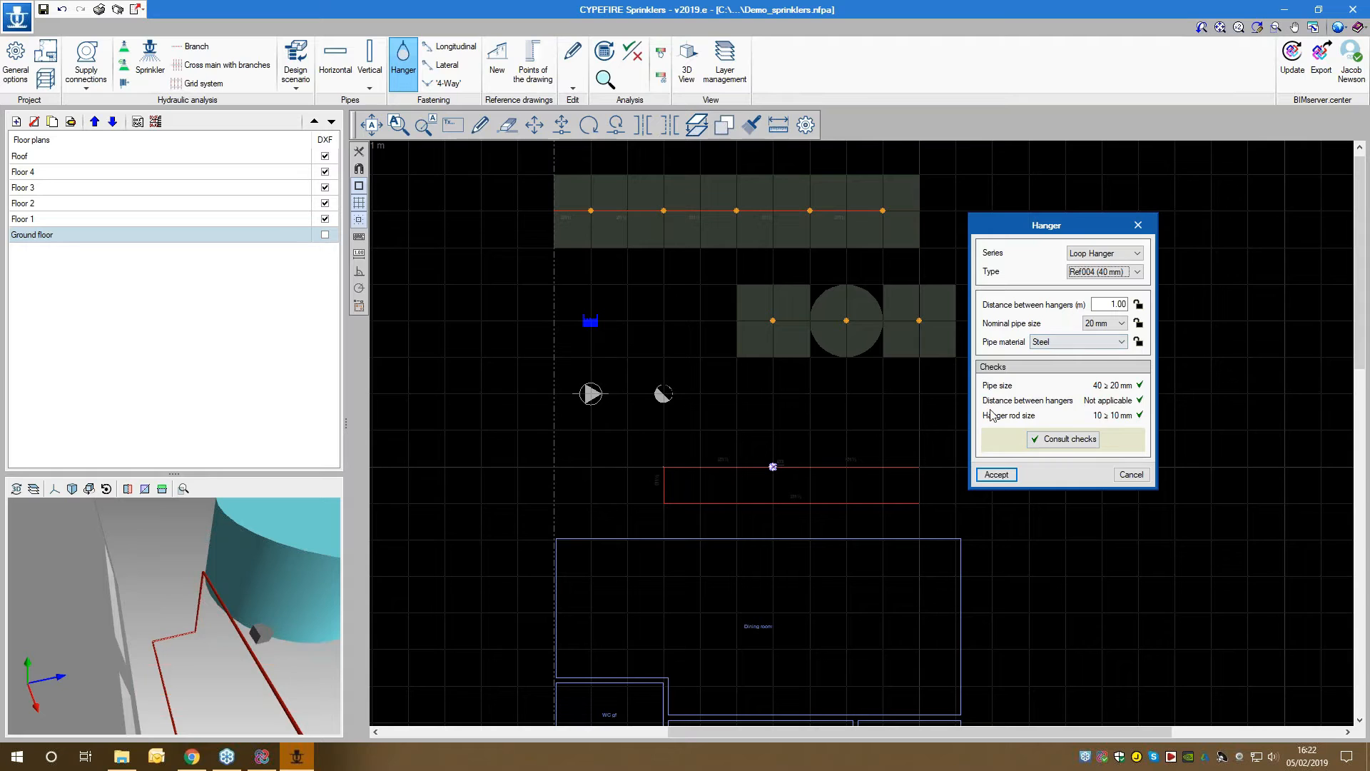
click(997, 476)
Step: Place three hangers at 5, 7 and 9 m along the horizontal pipe nearest the dining room and end the command
scroll(739, 532, up, 2)
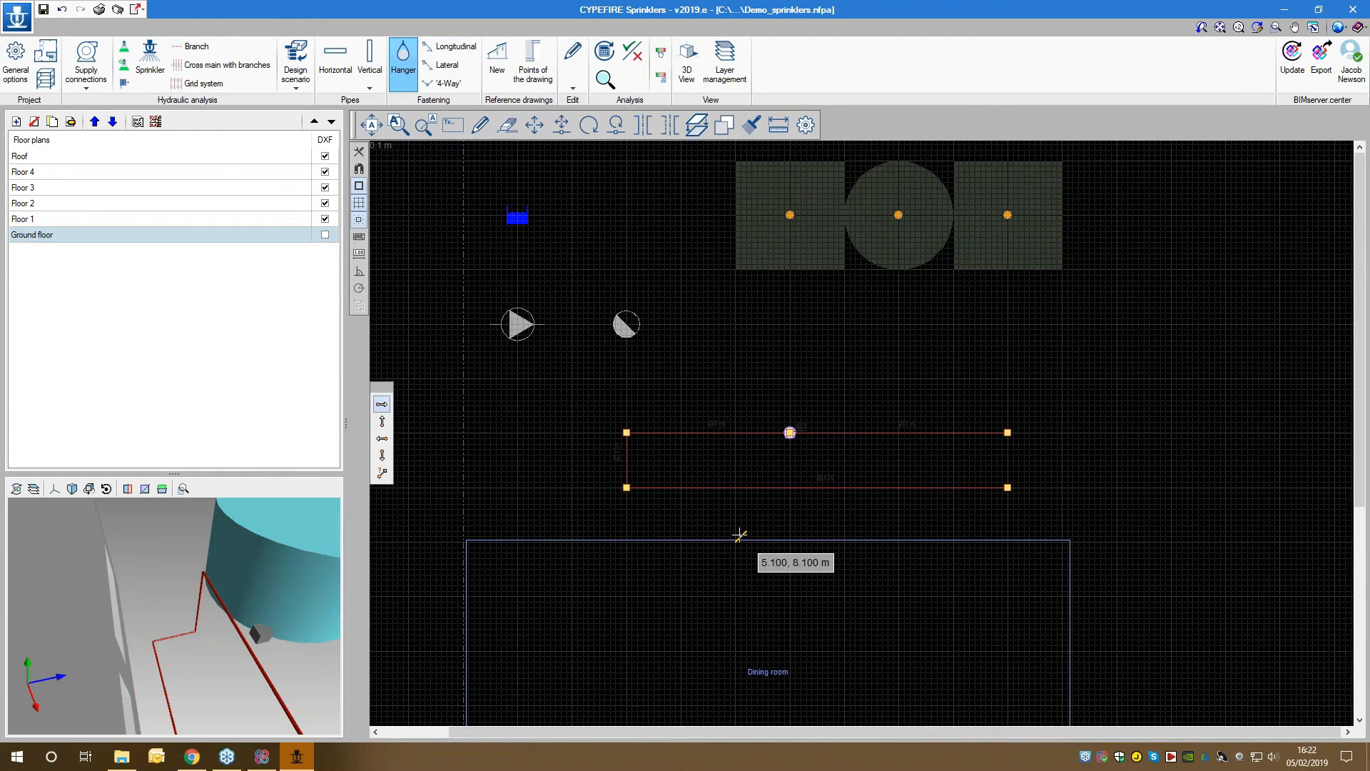
click(733, 464)
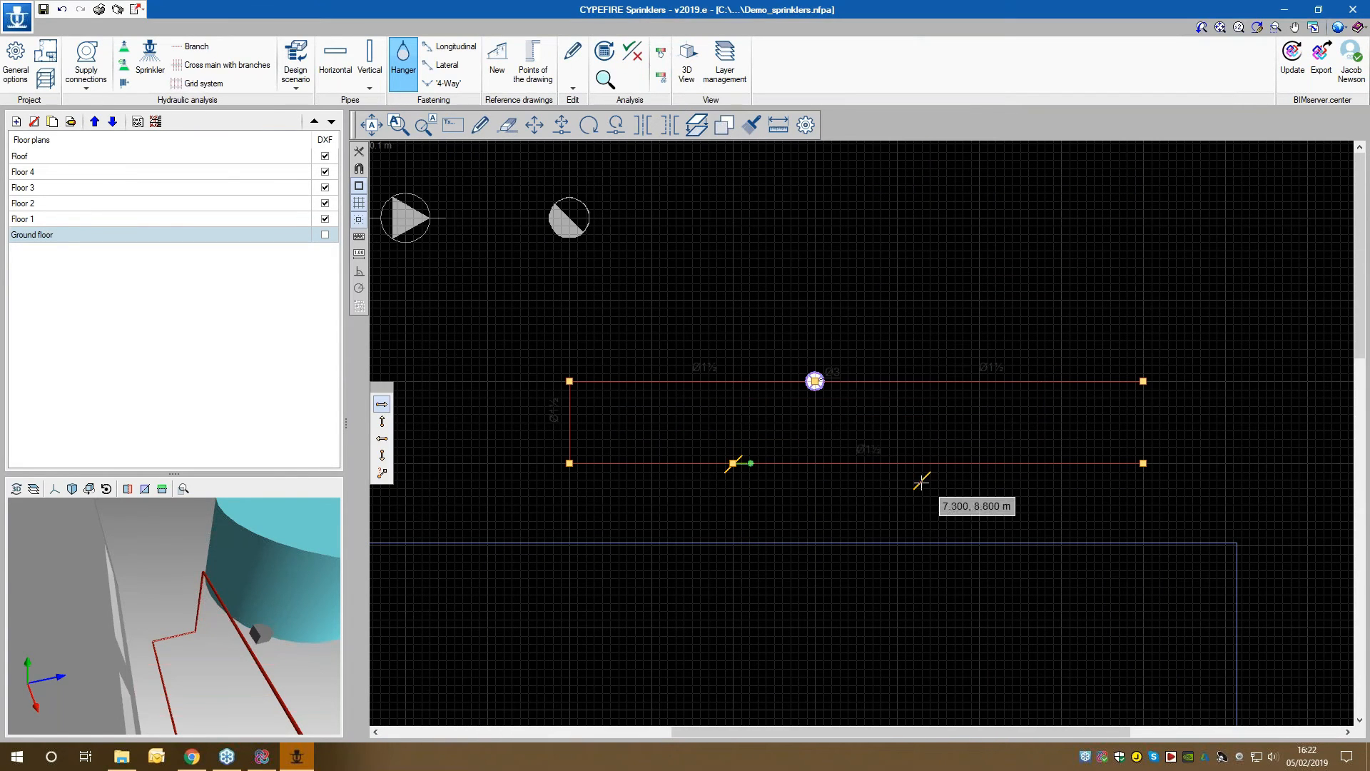
click(897, 463)
click(1062, 464)
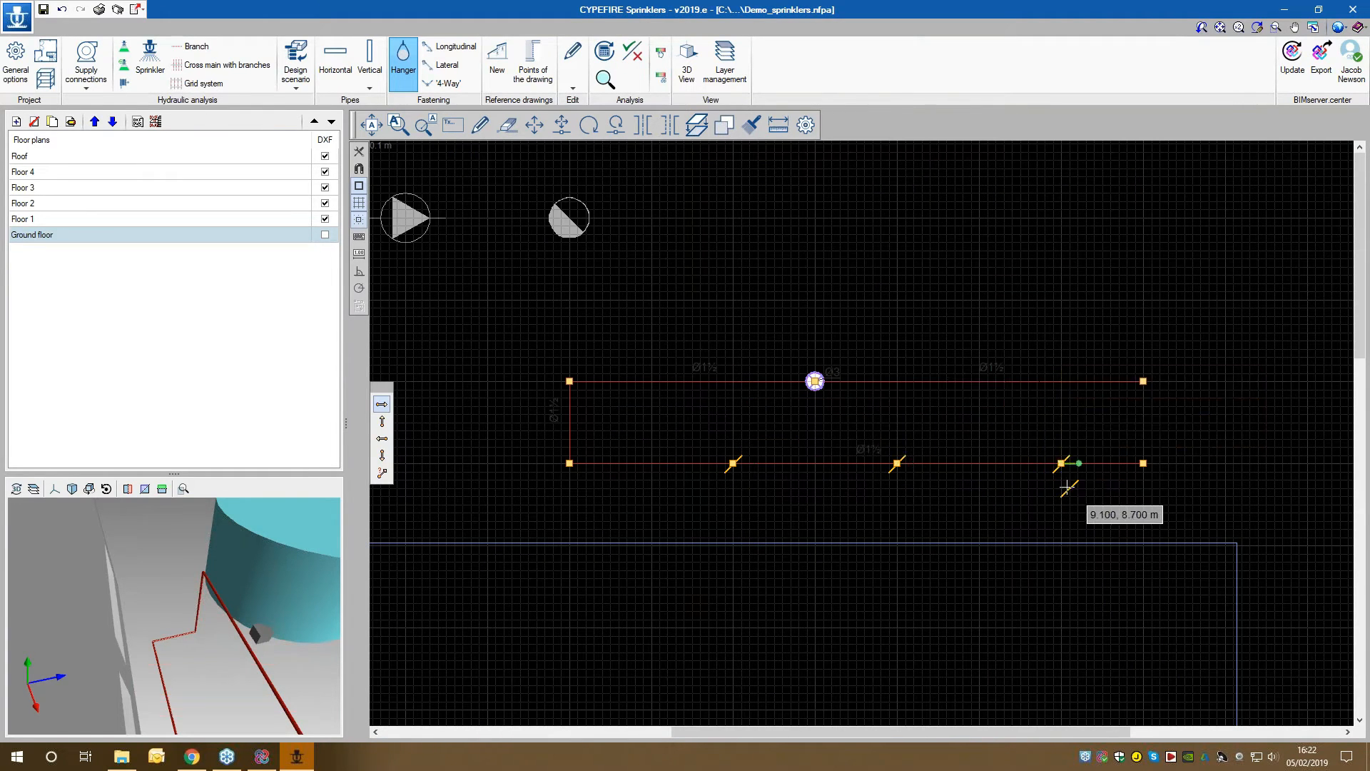
right_click(1068, 489)
click(759, 497)
middle_drag(951, 511, 917, 488)
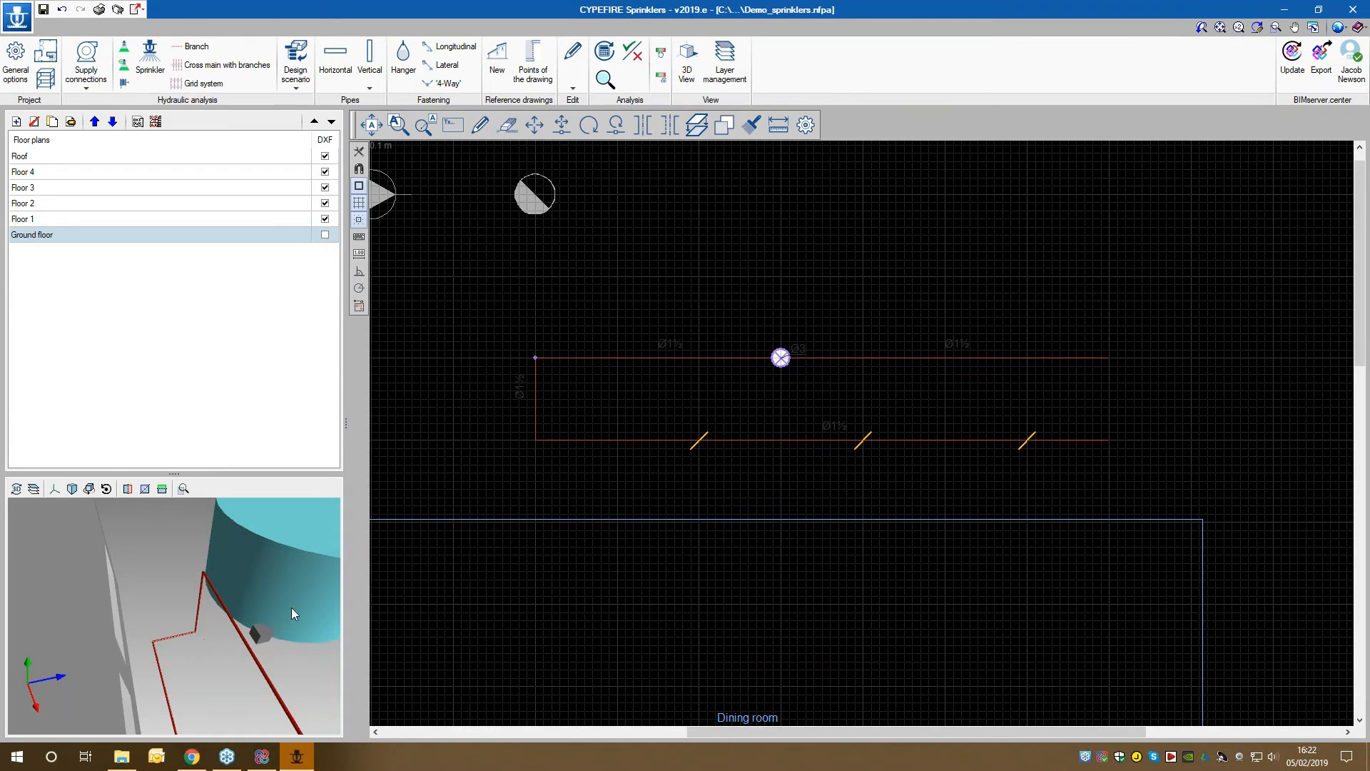
Step: Refresh the 3D view and examine the hangers on the pipe beside the building
click(18, 491)
middle_drag(212, 691, 180, 525)
scroll(156, 546, up, 5)
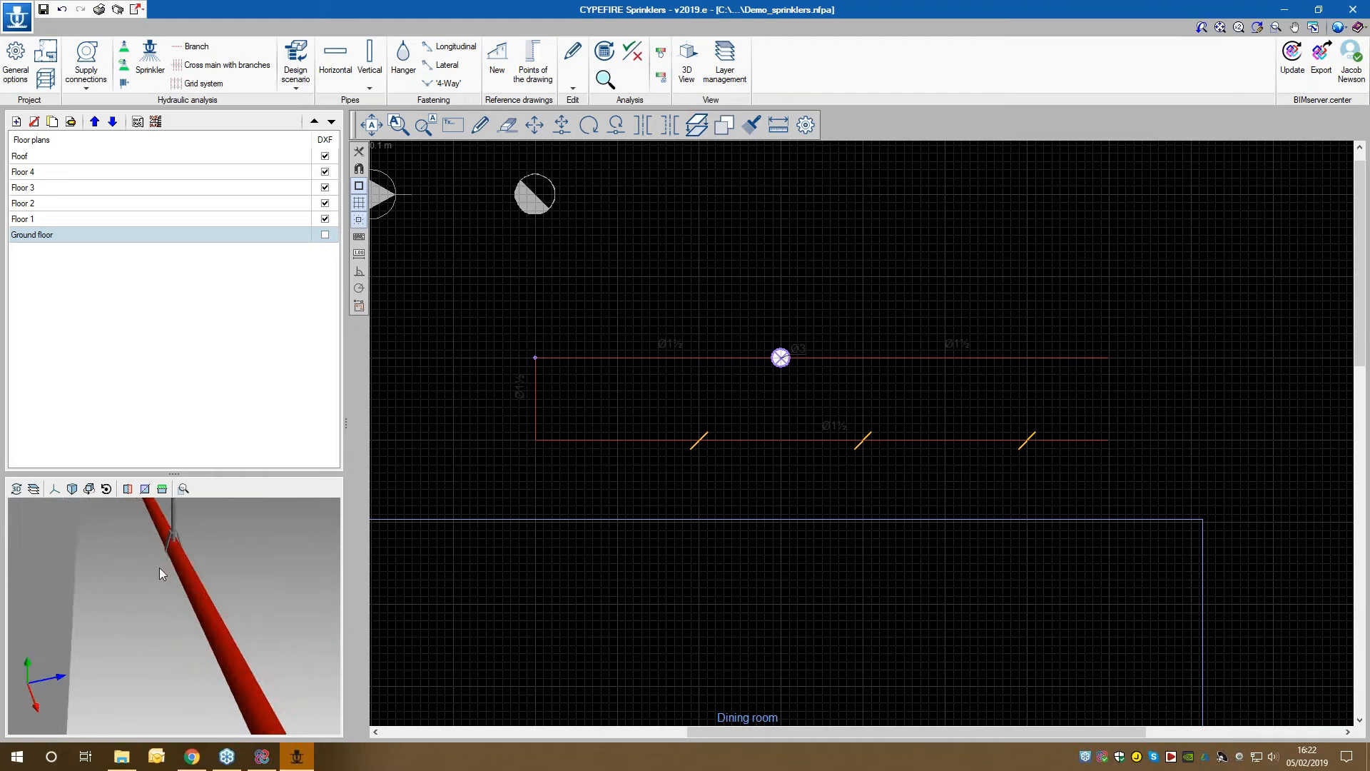
drag(153, 583, 228, 550)
drag(156, 576, 157, 594)
scroll(242, 594, down, 4)
scroll(699, 502, down, 5)
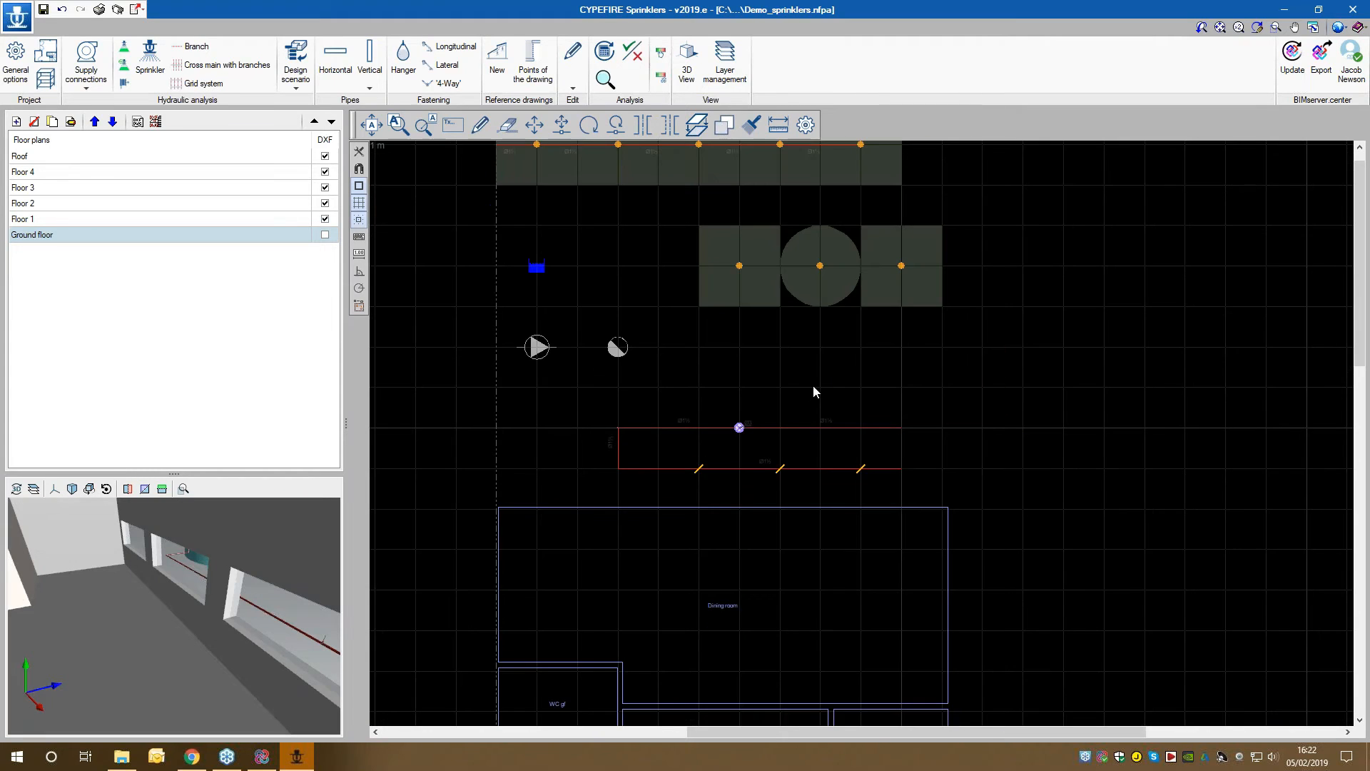
middle_drag(800, 476, 803, 531)
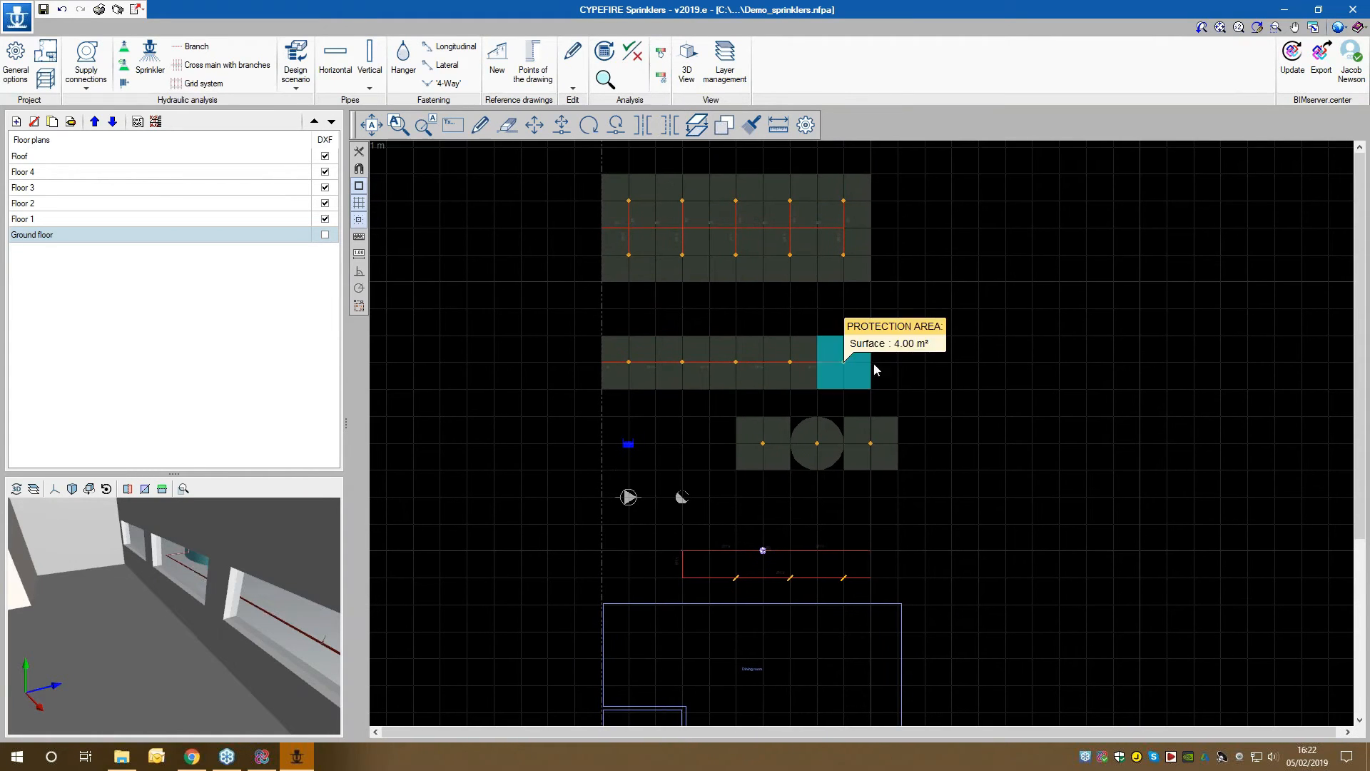
middle_drag(833, 424, 836, 455)
scroll(855, 515, down, 2)
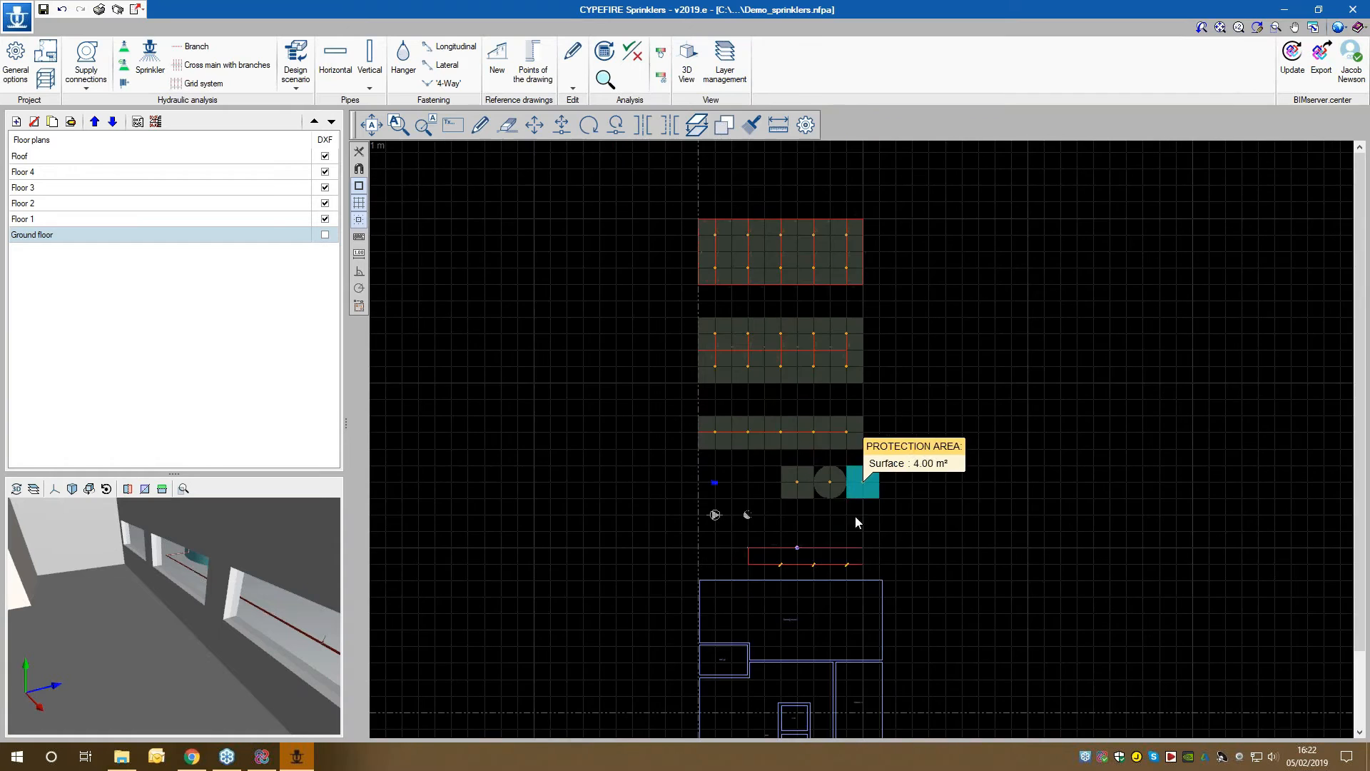
middle_drag(735, 557, 734, 486)
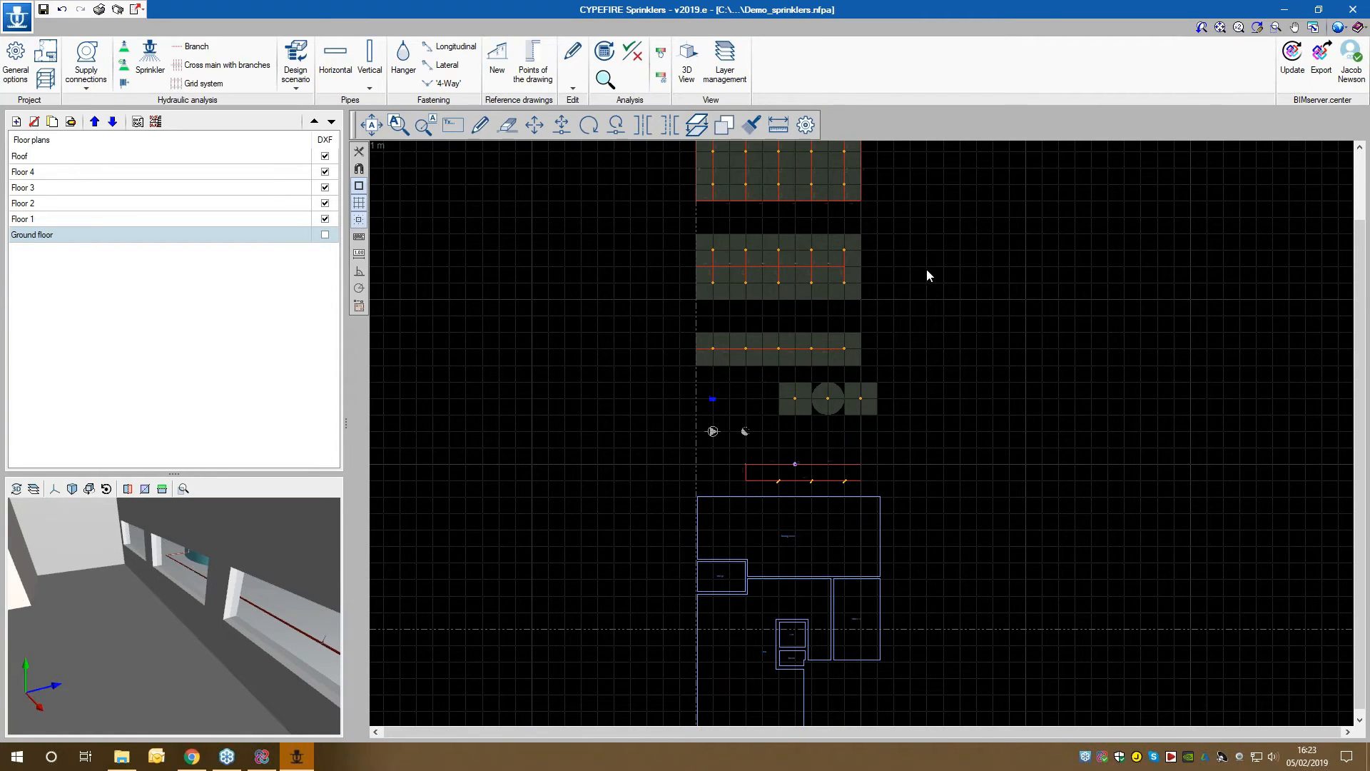
Step: Open the Offices example project without saving the current project
click(11, 14)
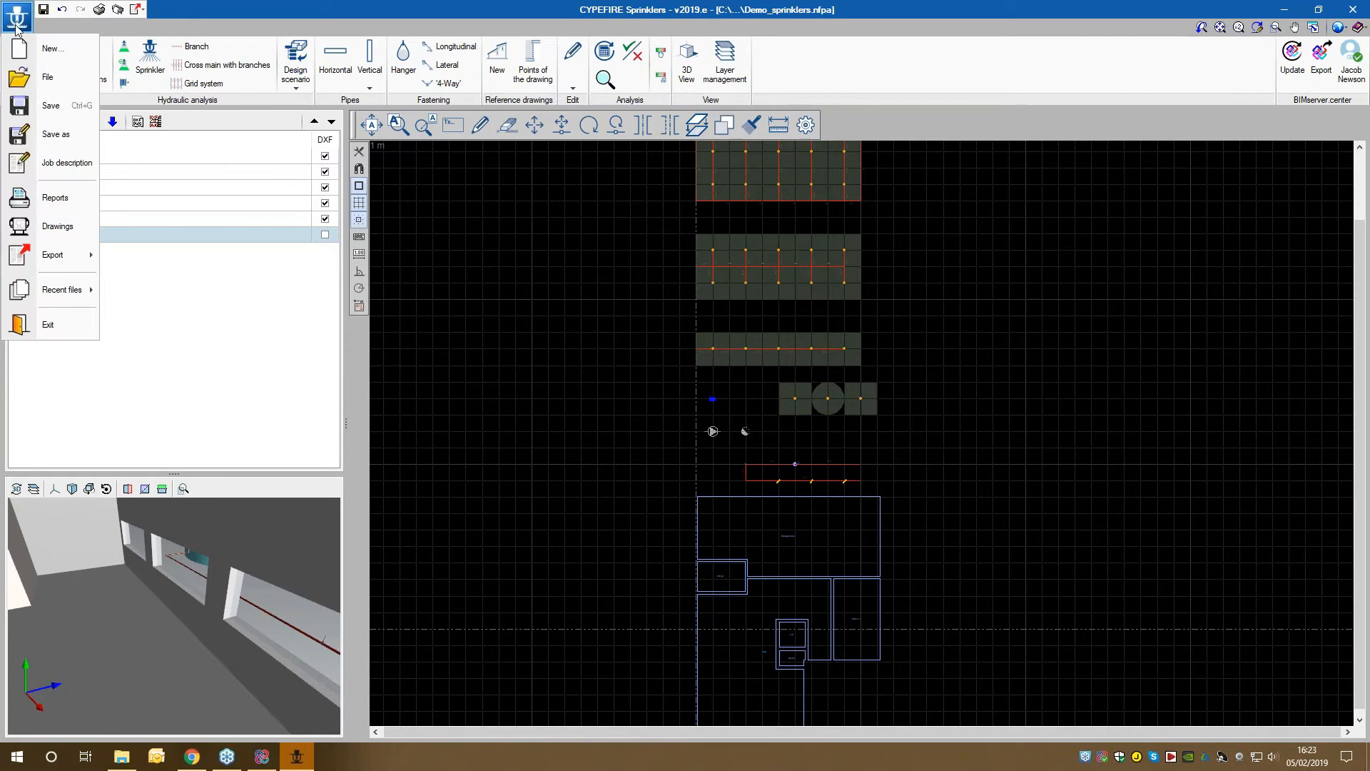
click(47, 77)
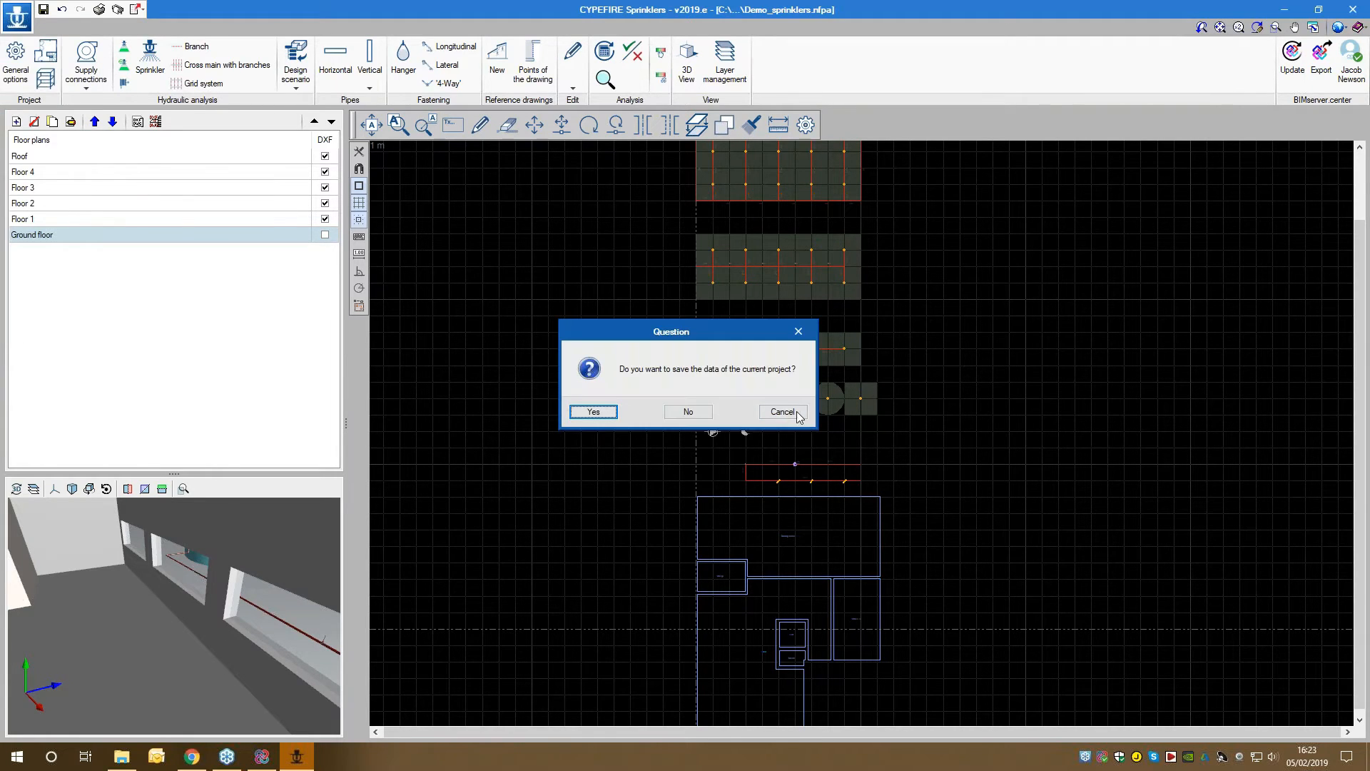
click(688, 412)
click(446, 41)
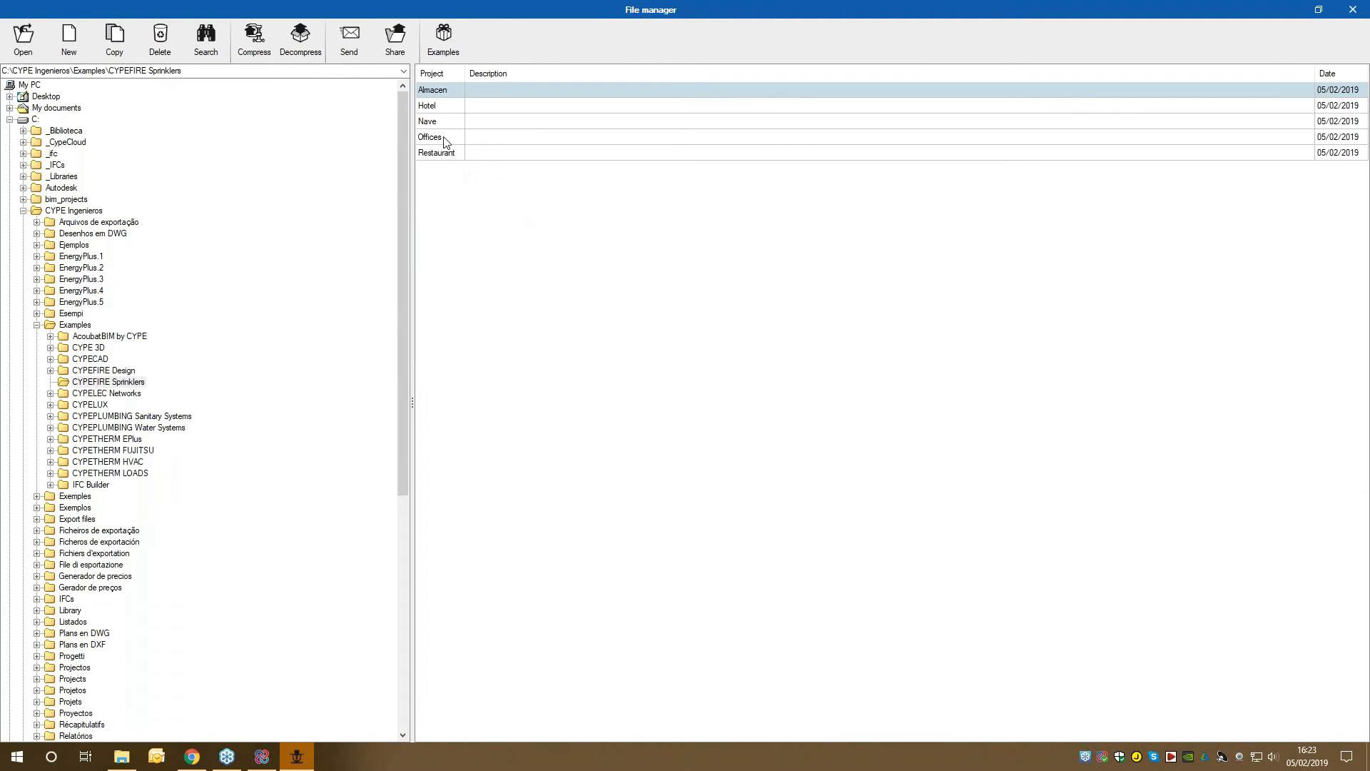
double_click(431, 137)
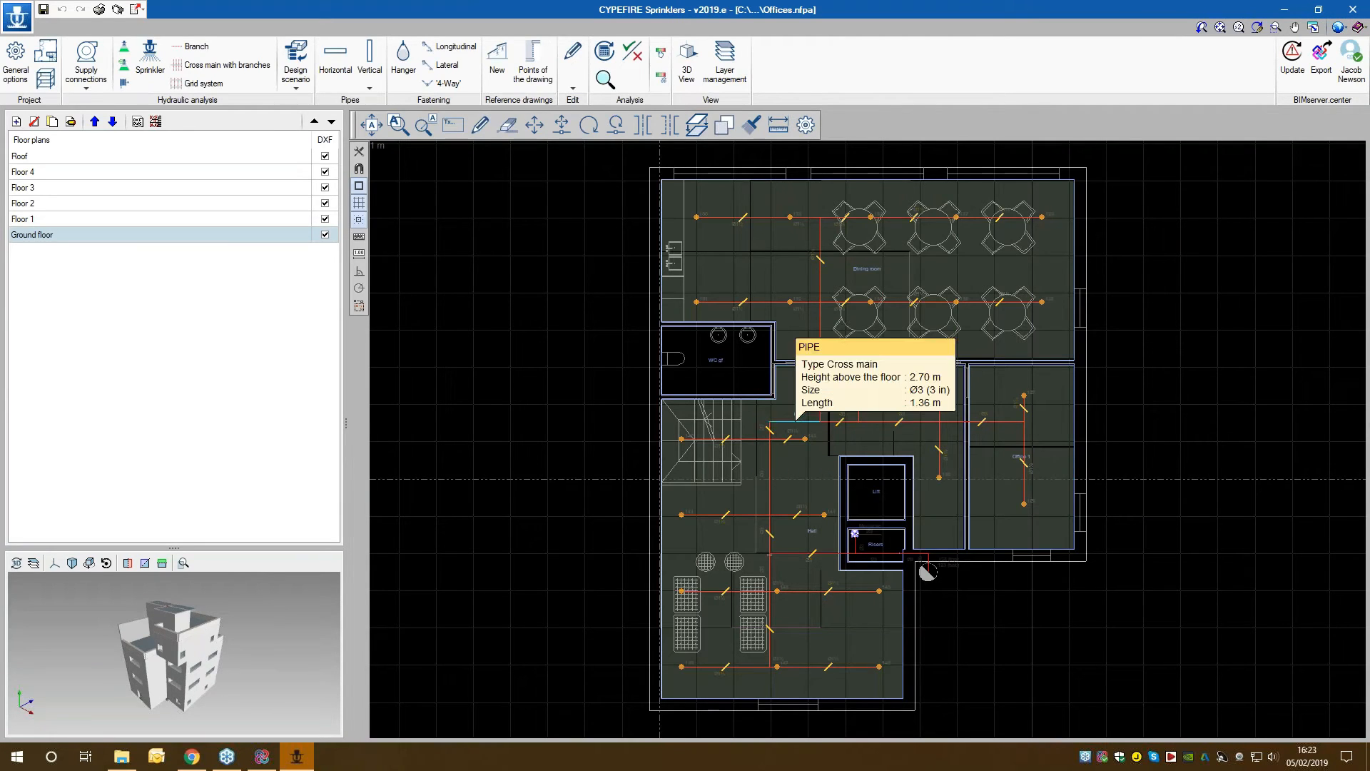
Step: Examine the sprinkler and pipe layouts on the ground floor, Floors 1 to 4 and the roof
middle_drag(1012, 619, 966, 560)
scroll(905, 568, up, 2)
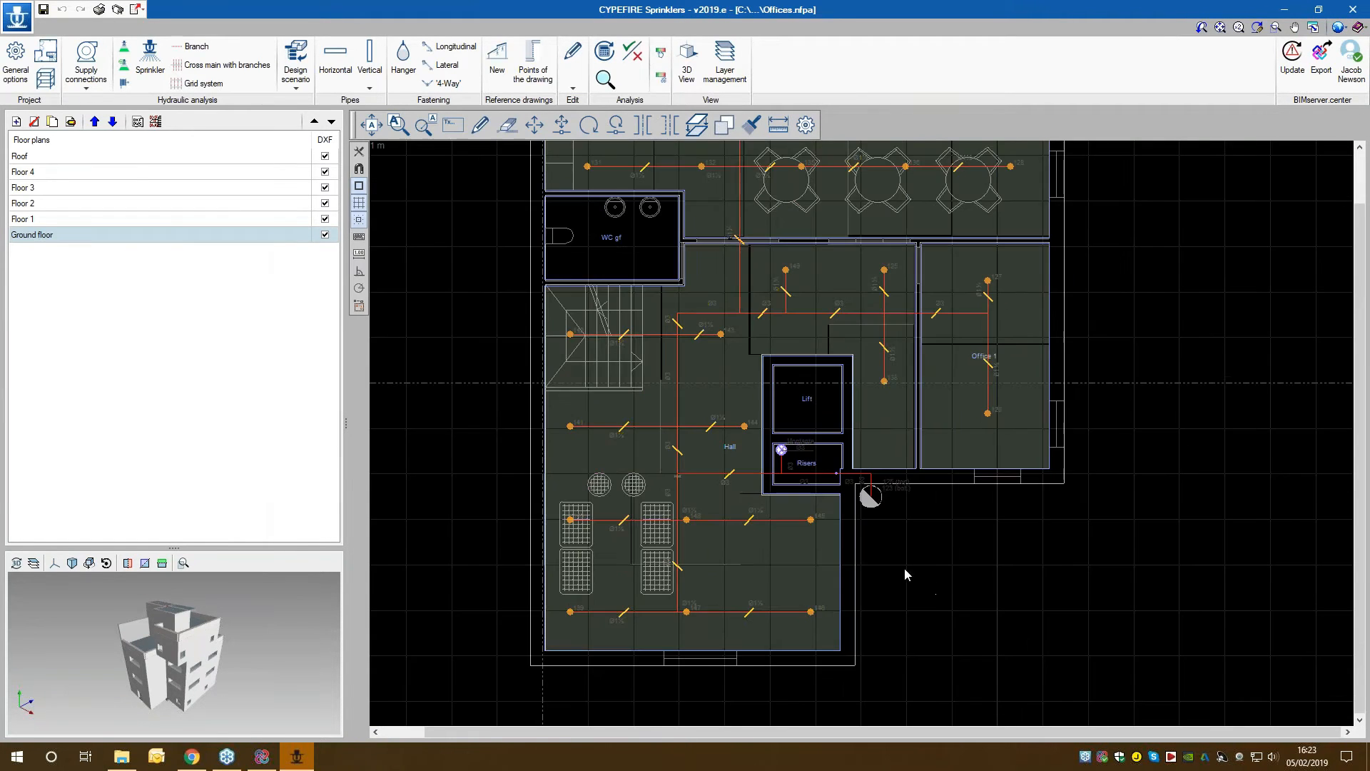
mouse_move(879, 516)
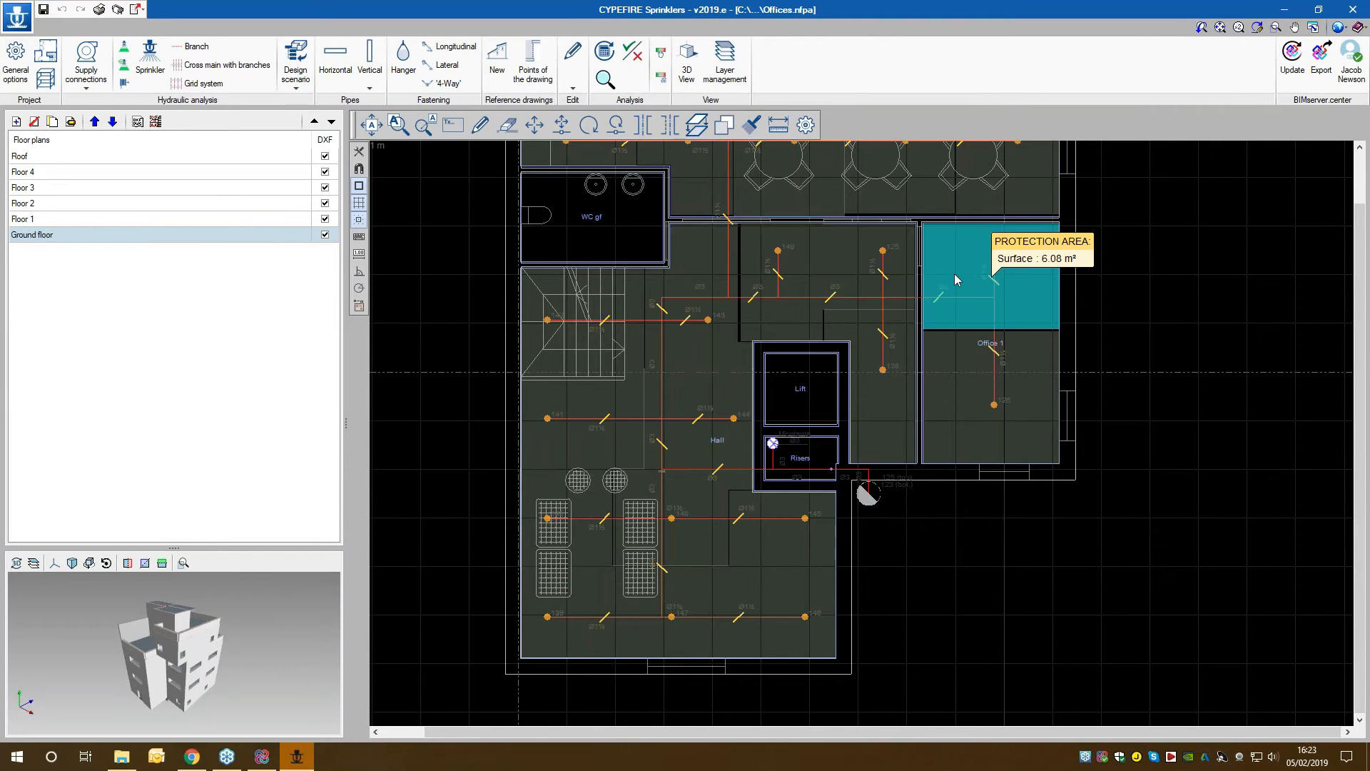
middle_drag(955, 276, 958, 417)
middle_drag(698, 613, 704, 493)
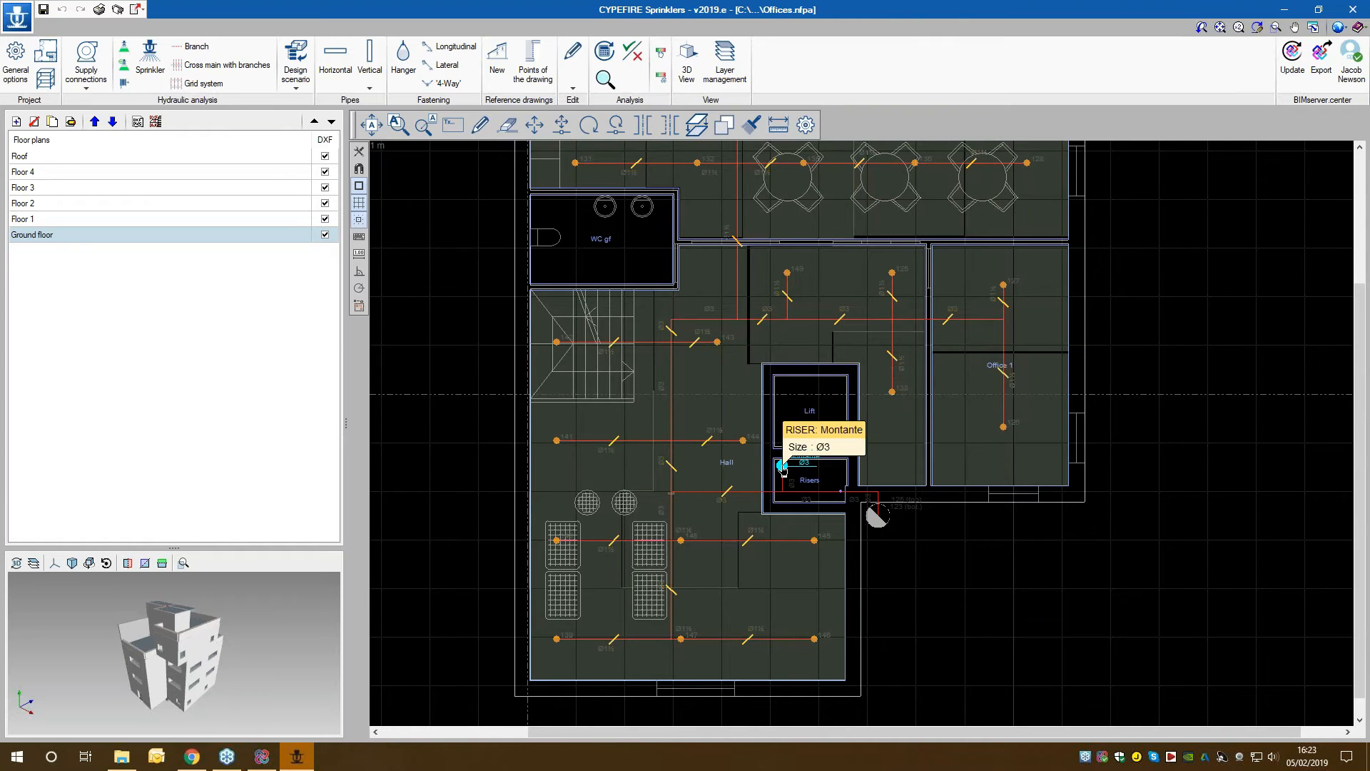
click(156, 218)
click(149, 204)
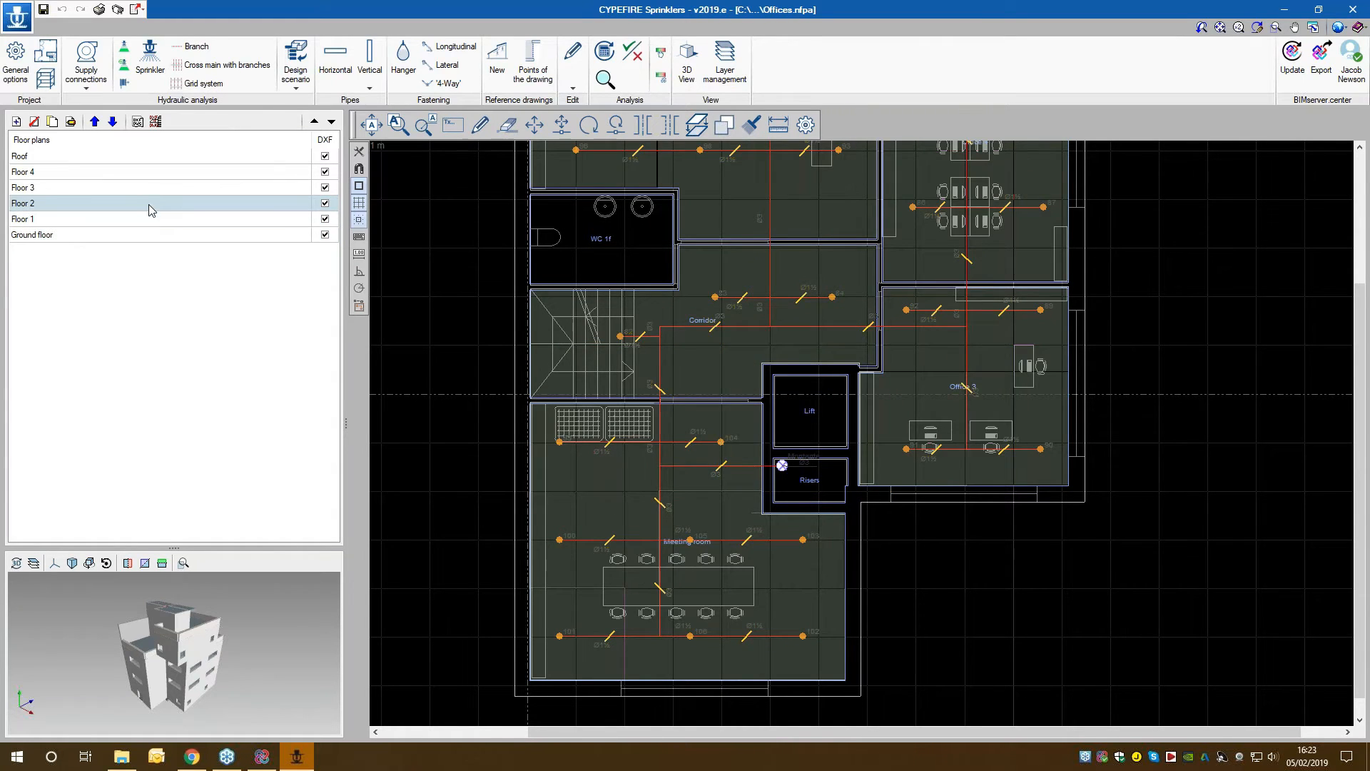
click(153, 187)
click(158, 173)
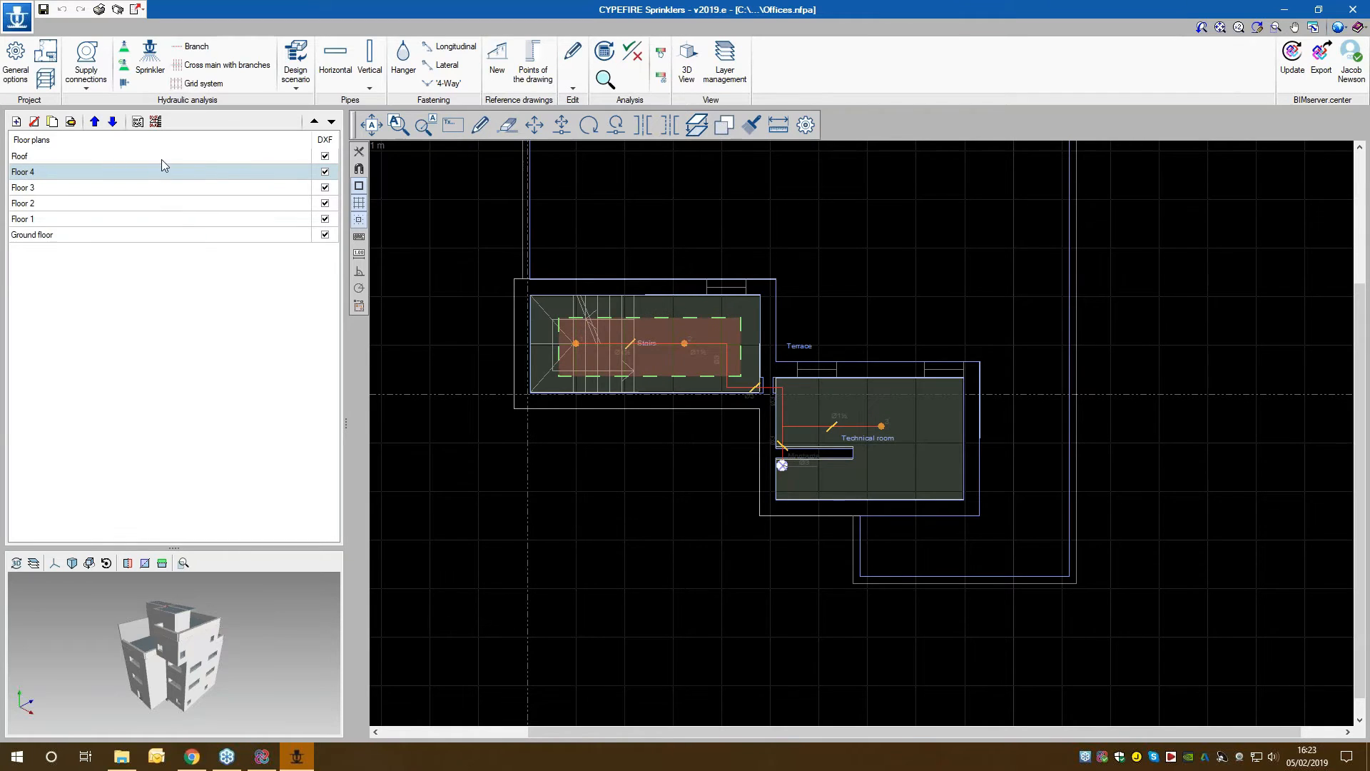
click(162, 157)
click(162, 189)
click(171, 205)
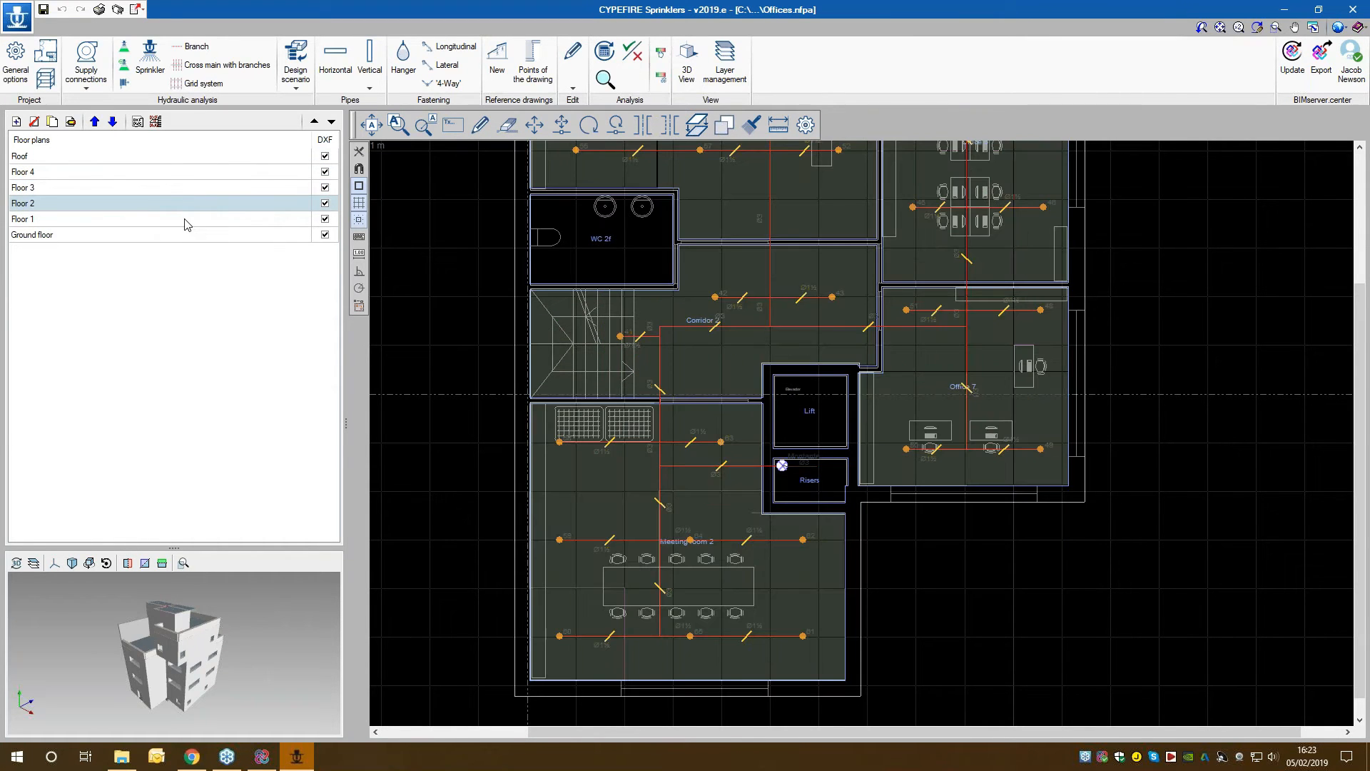
Step: Run the hydraulic analysis of the sprinkler network and close its completion message
middle_drag(957, 289, 957, 289)
scroll(957, 289, down, 3)
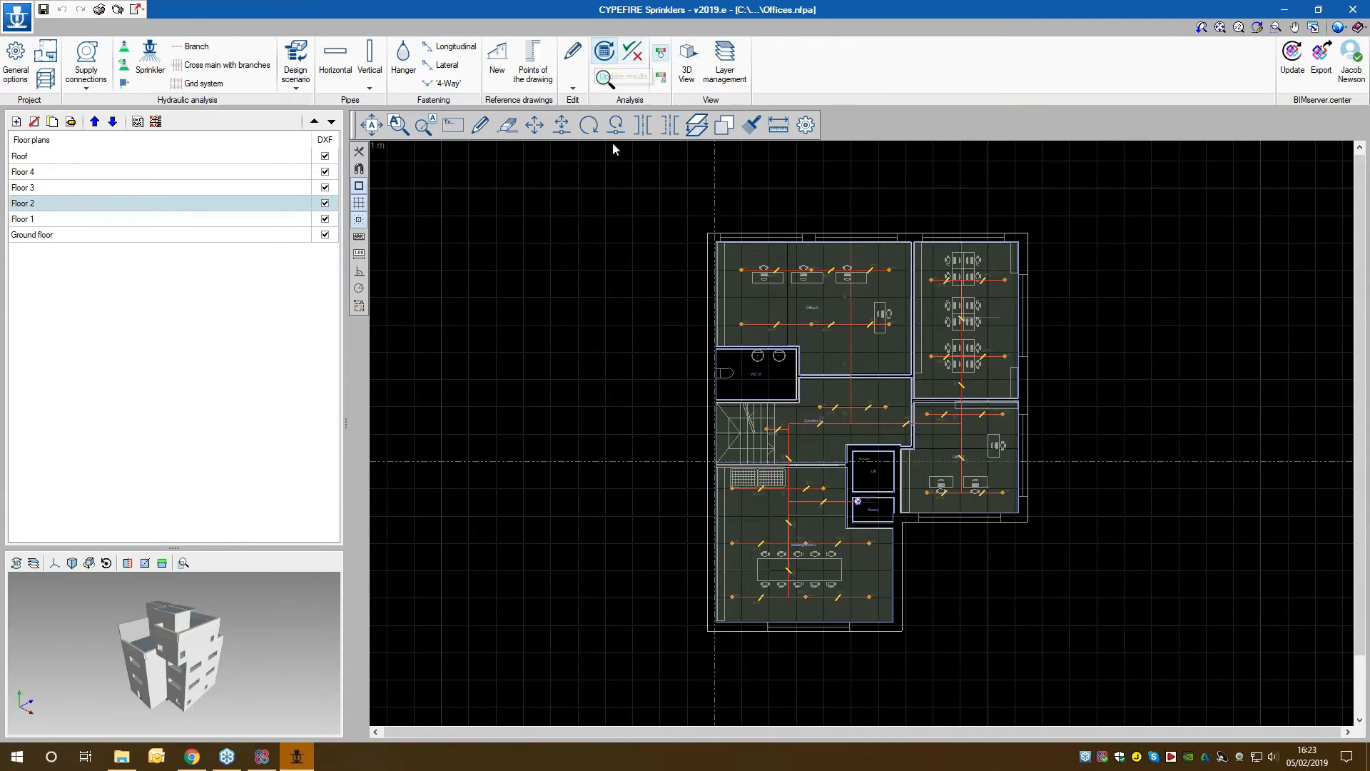
click(606, 53)
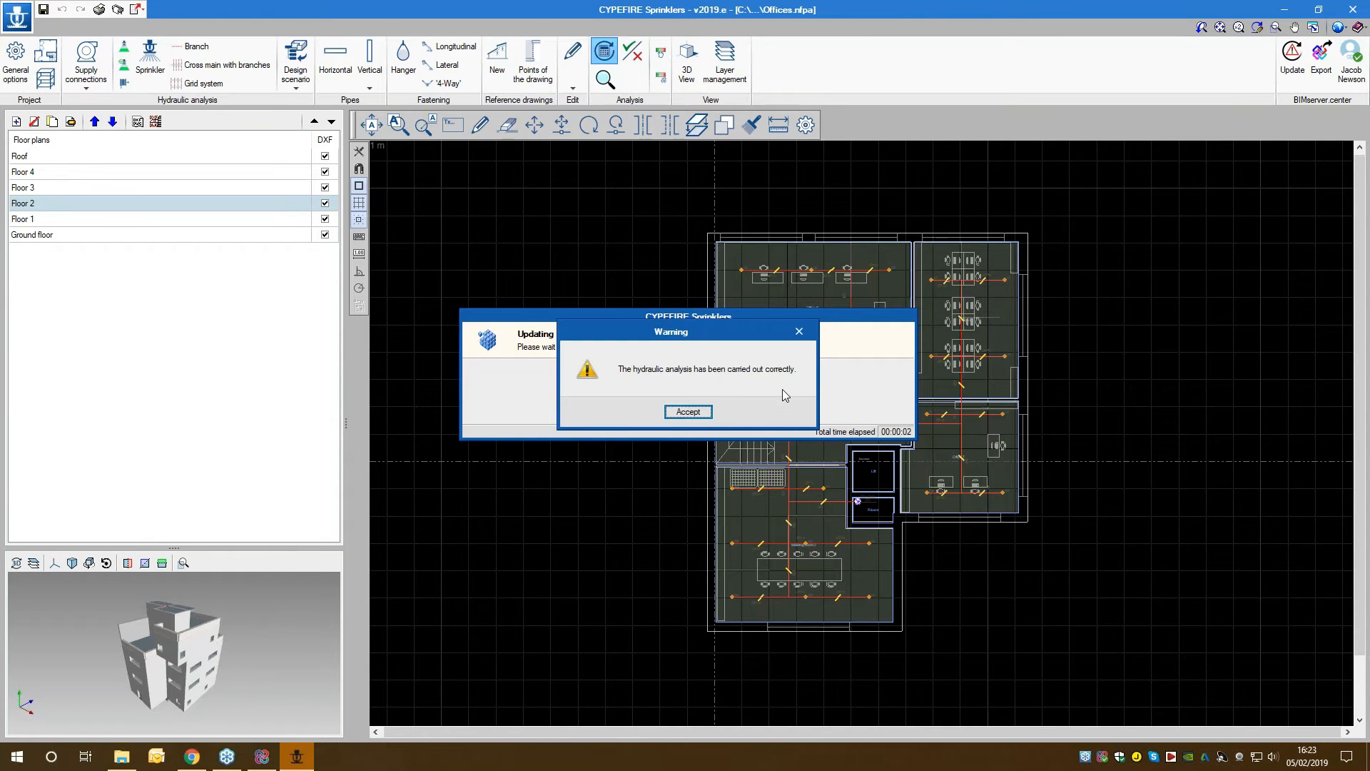
click(688, 412)
Step: Show the Floor 3 plan and examine its shaded design area and the marked sprinkler in Office 8
scroll(1004, 537, up, 1)
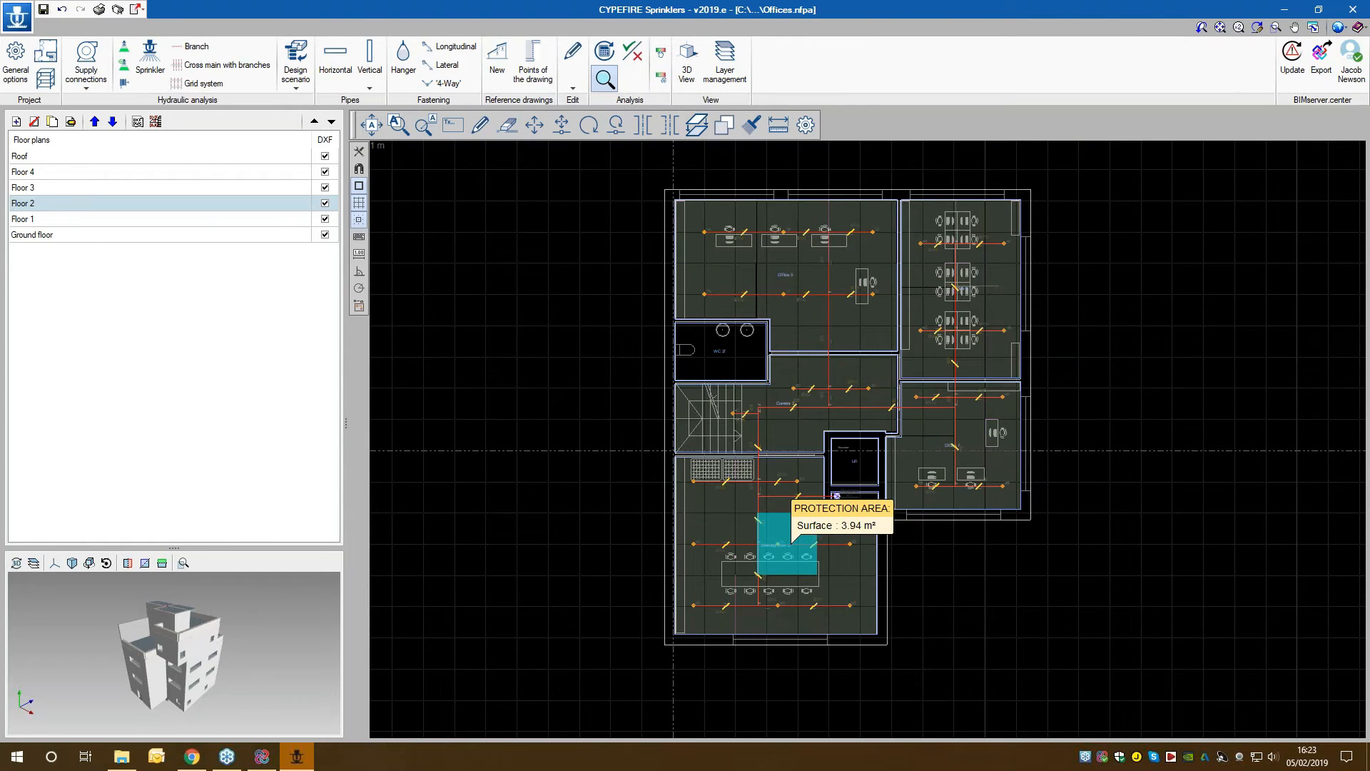
click(41, 188)
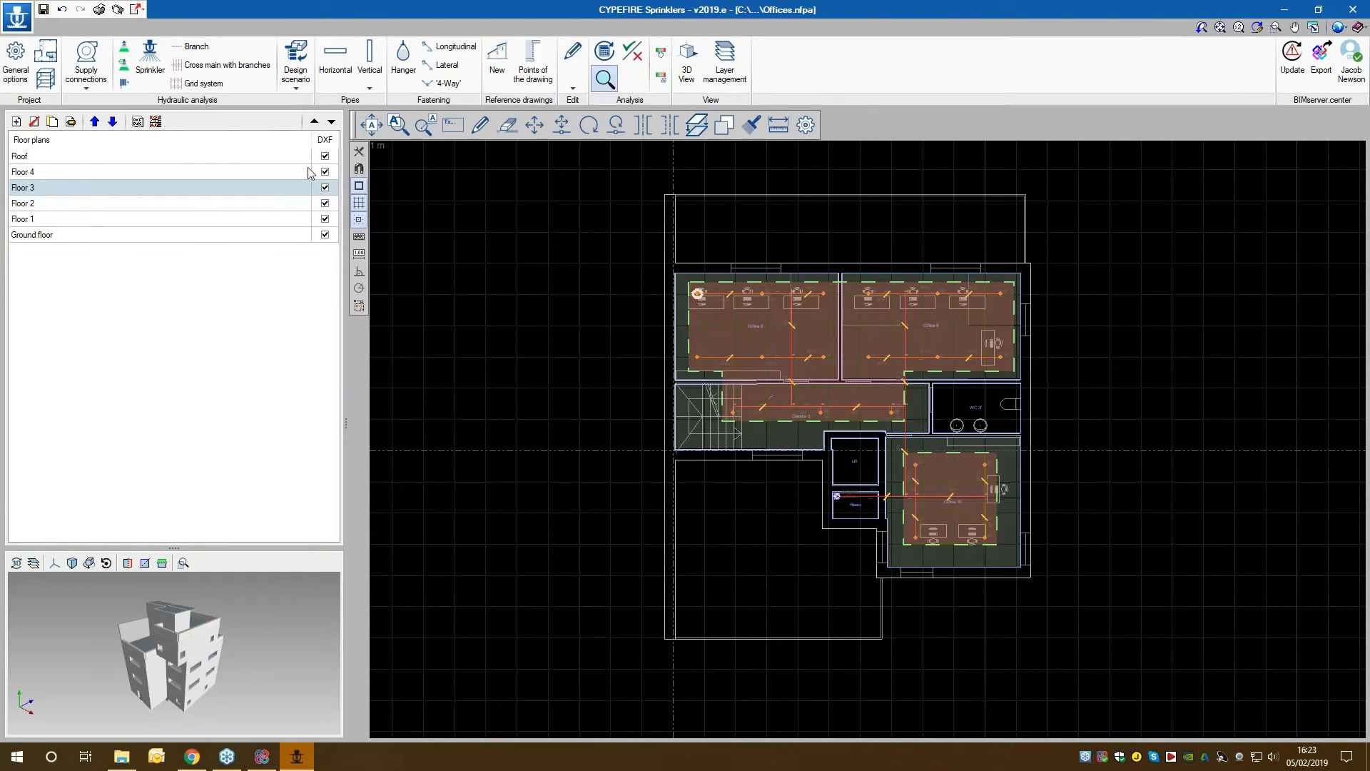
mouse_move(998, 551)
scroll(735, 393, up, 3)
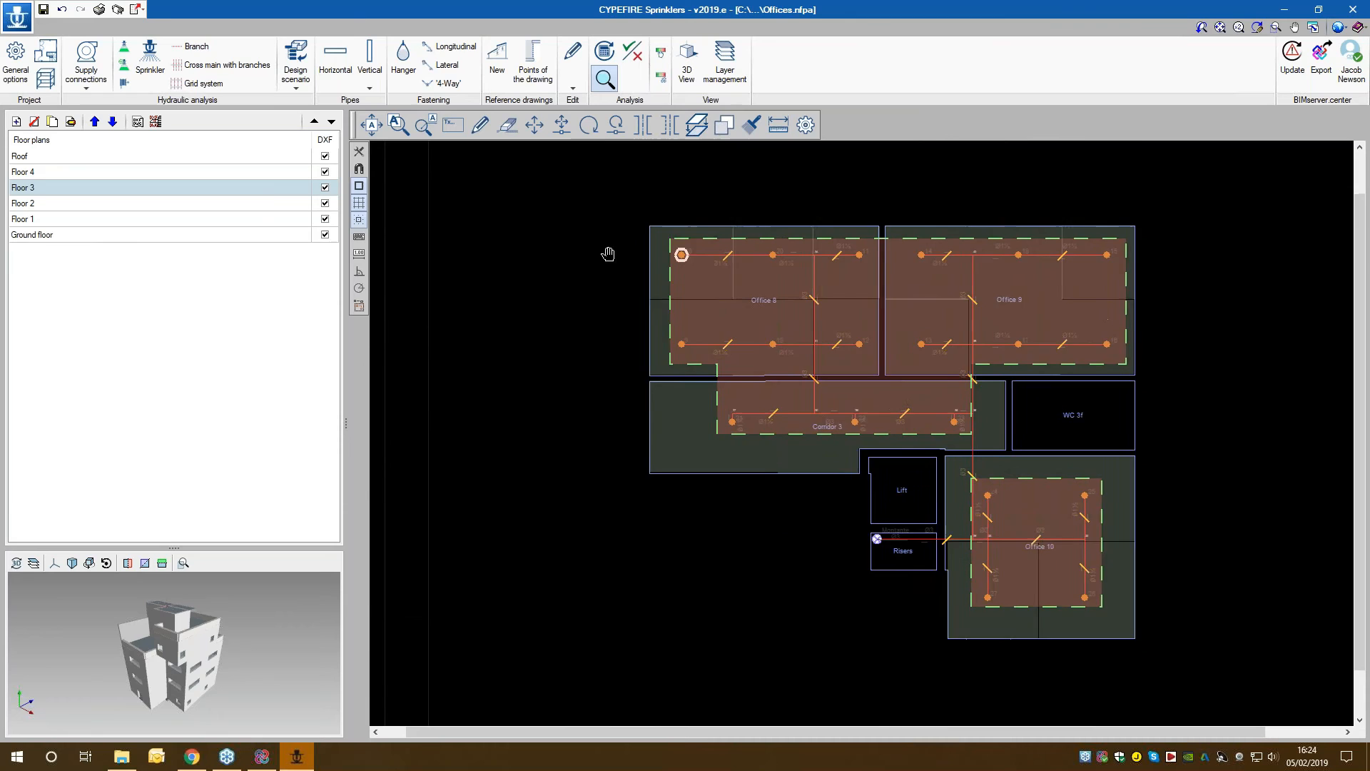
scroll(681, 278, up, 3)
mouse_move(699, 314)
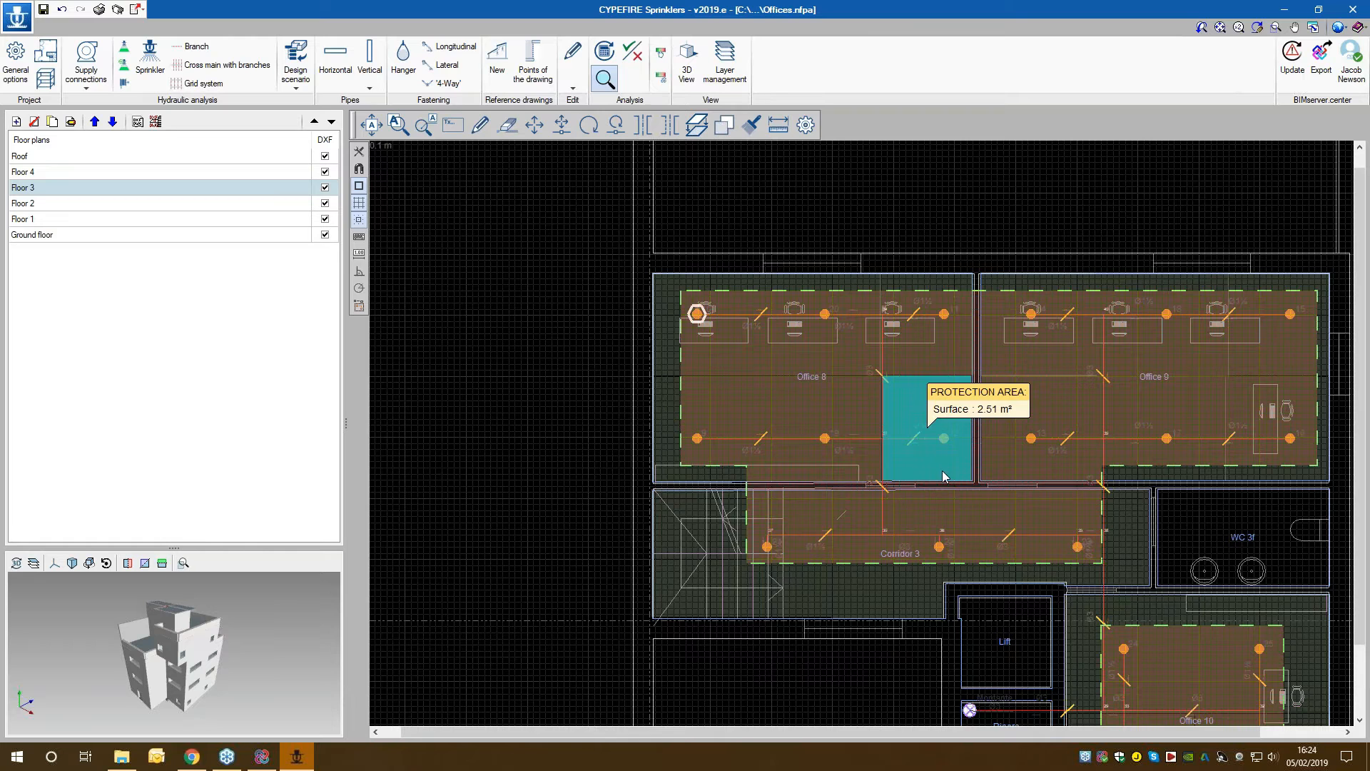
scroll(942, 470, down, 2)
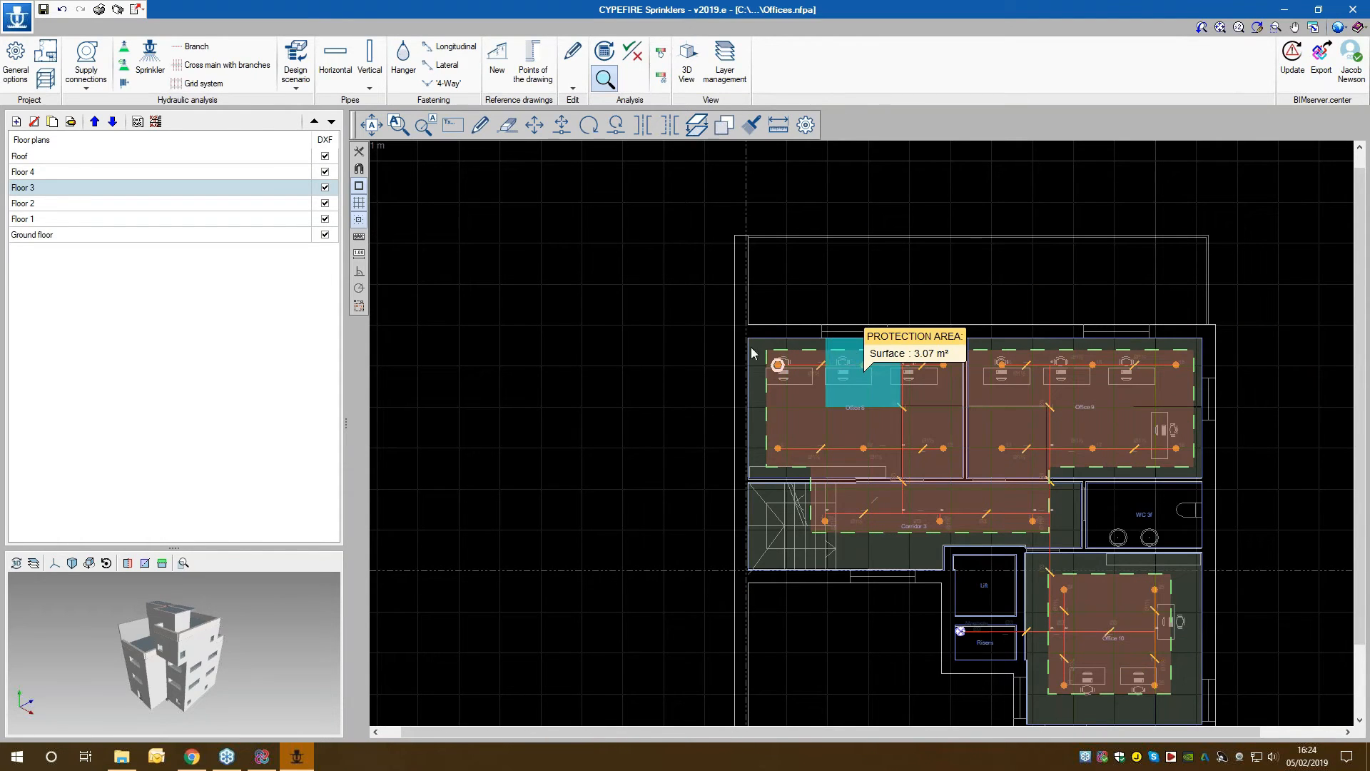
click(804, 125)
click(597, 418)
click(605, 493)
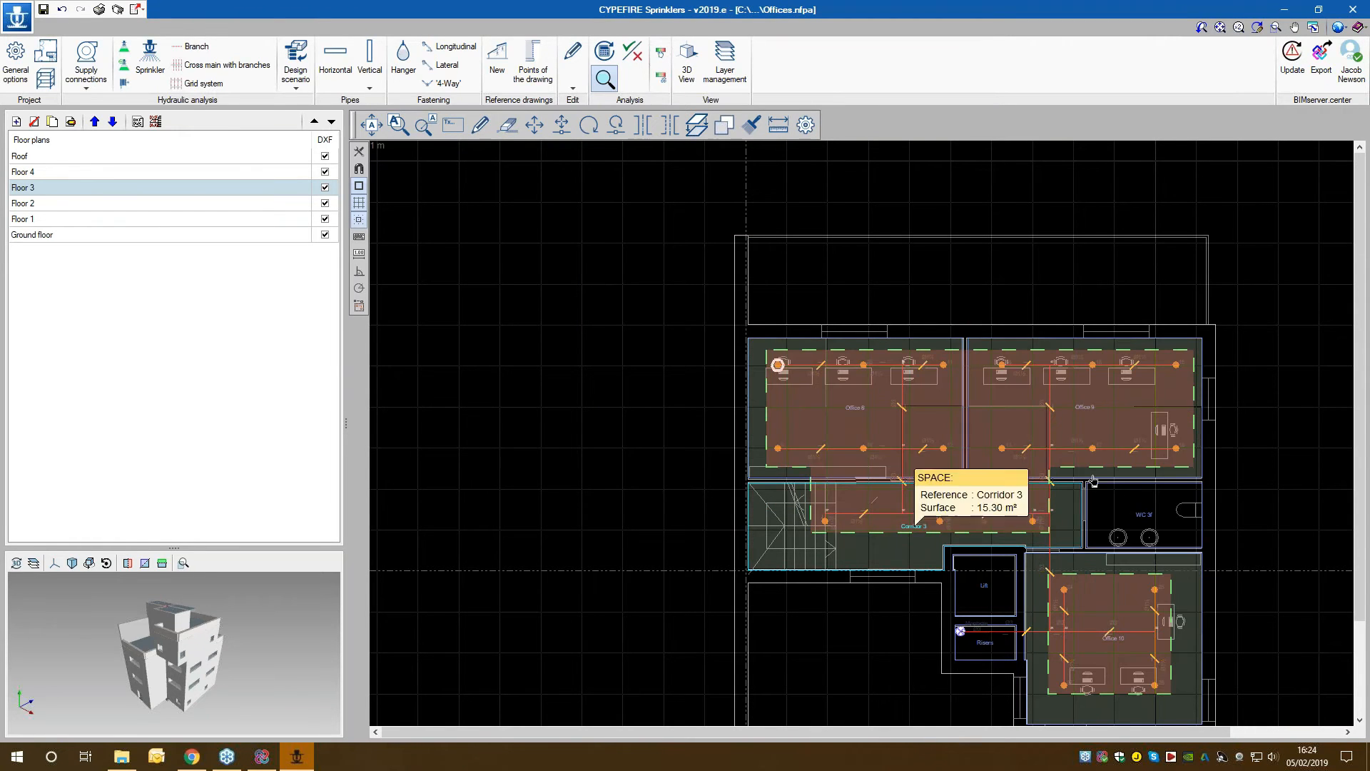
Step: Turn on the graphical analysis of the results and colour the pipes by flow
mouse_move(779, 367)
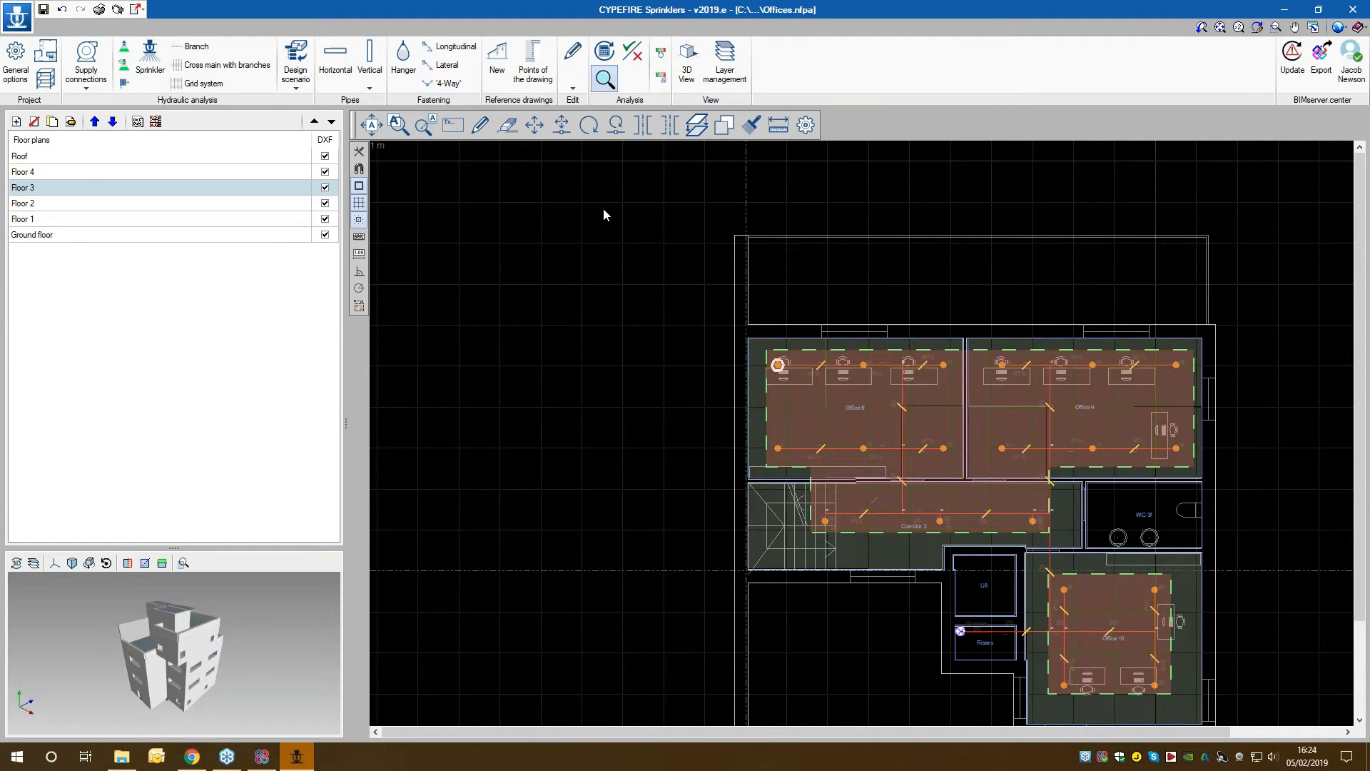
middle_drag(632, 244, 473, 207)
middle_drag(1114, 432, 1103, 373)
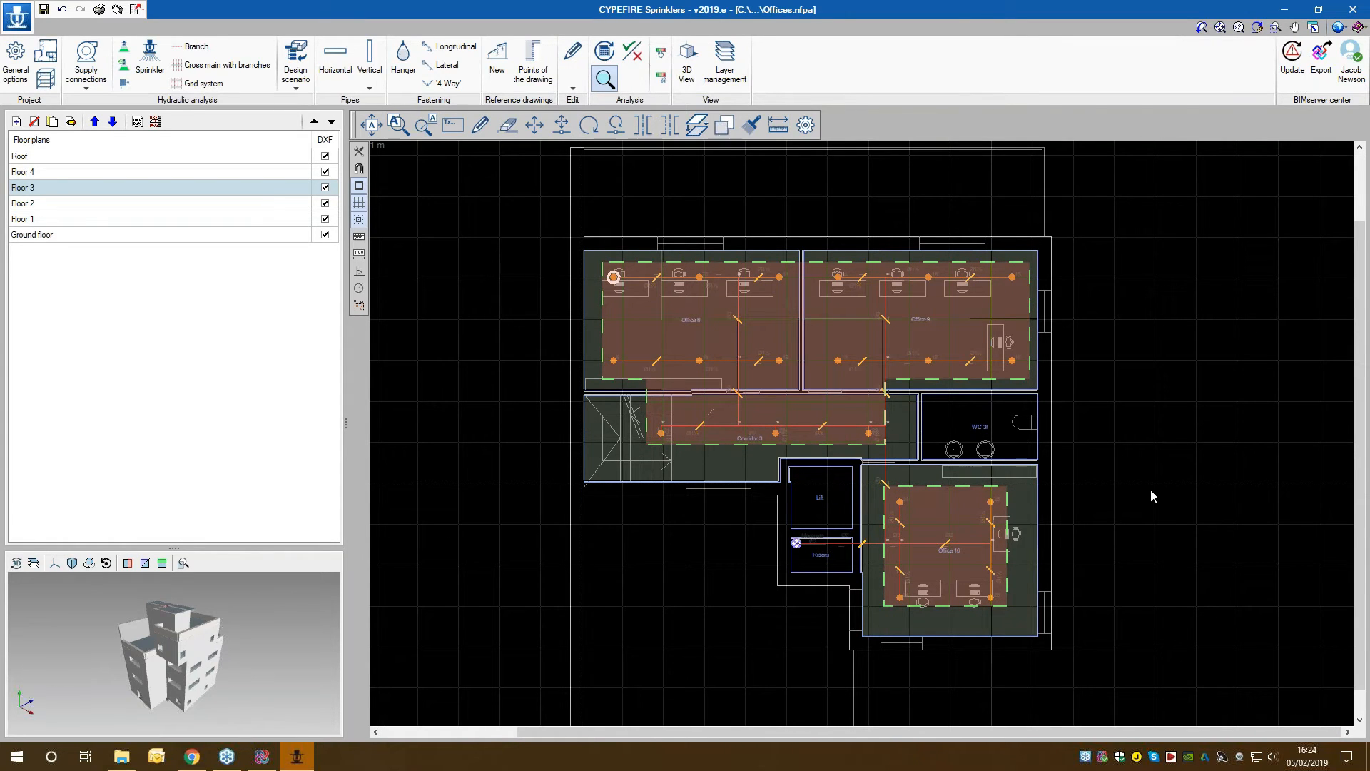
scroll(1146, 489, down, 1)
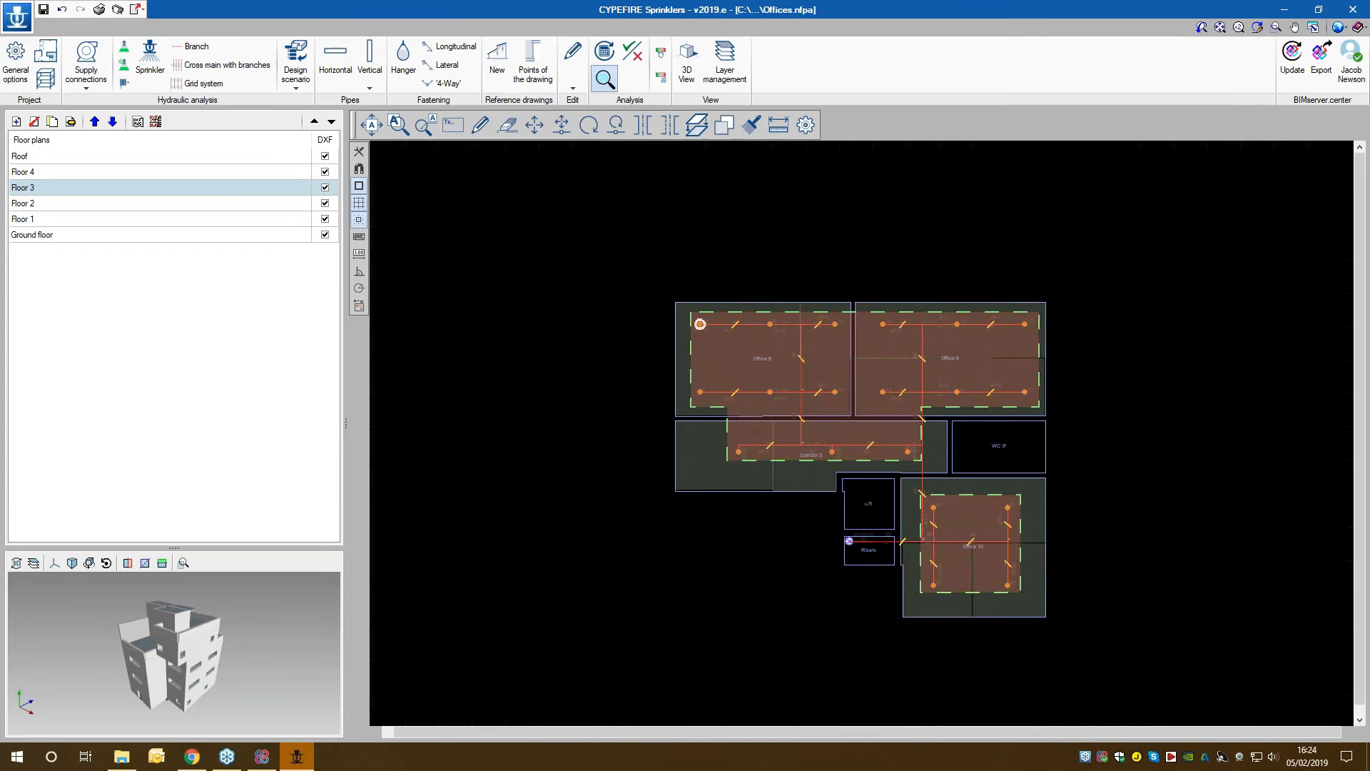
click(661, 58)
drag(680, 306, 545, 300)
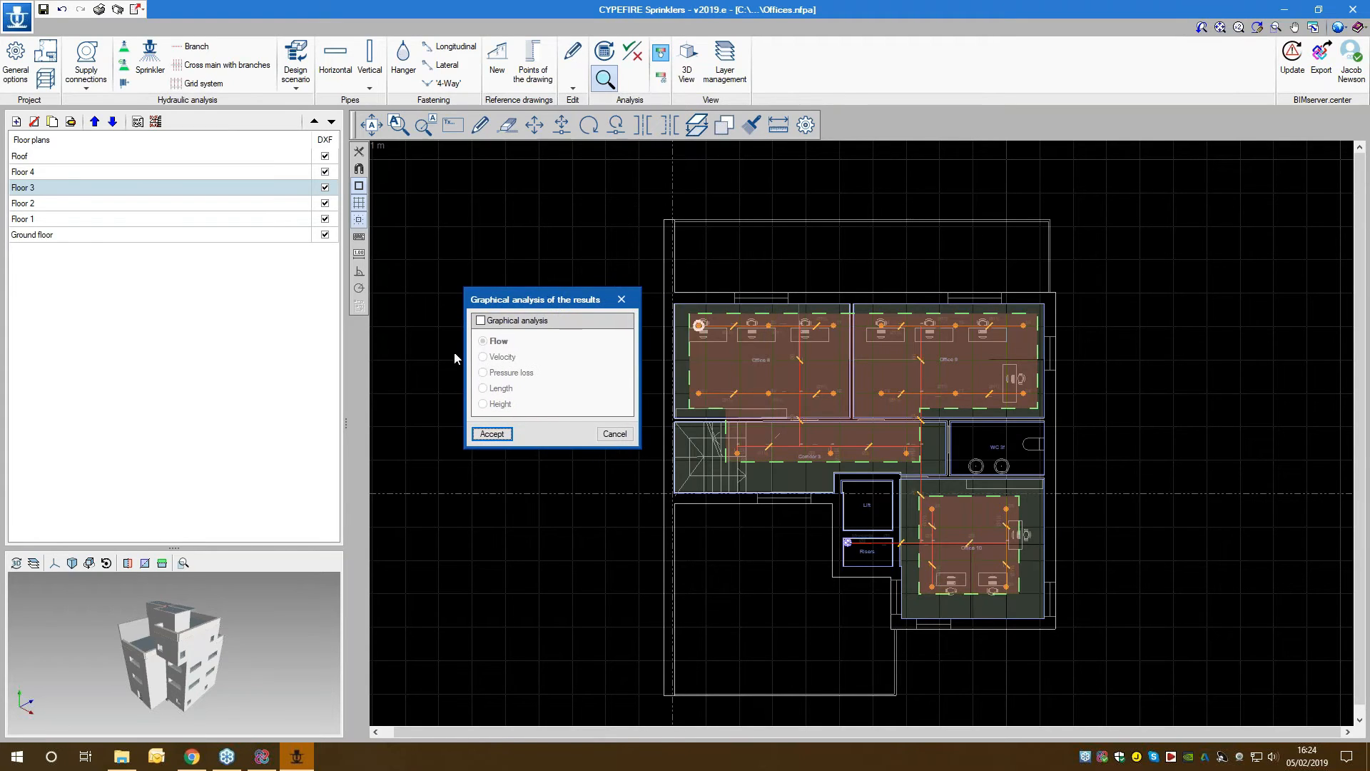
click(482, 321)
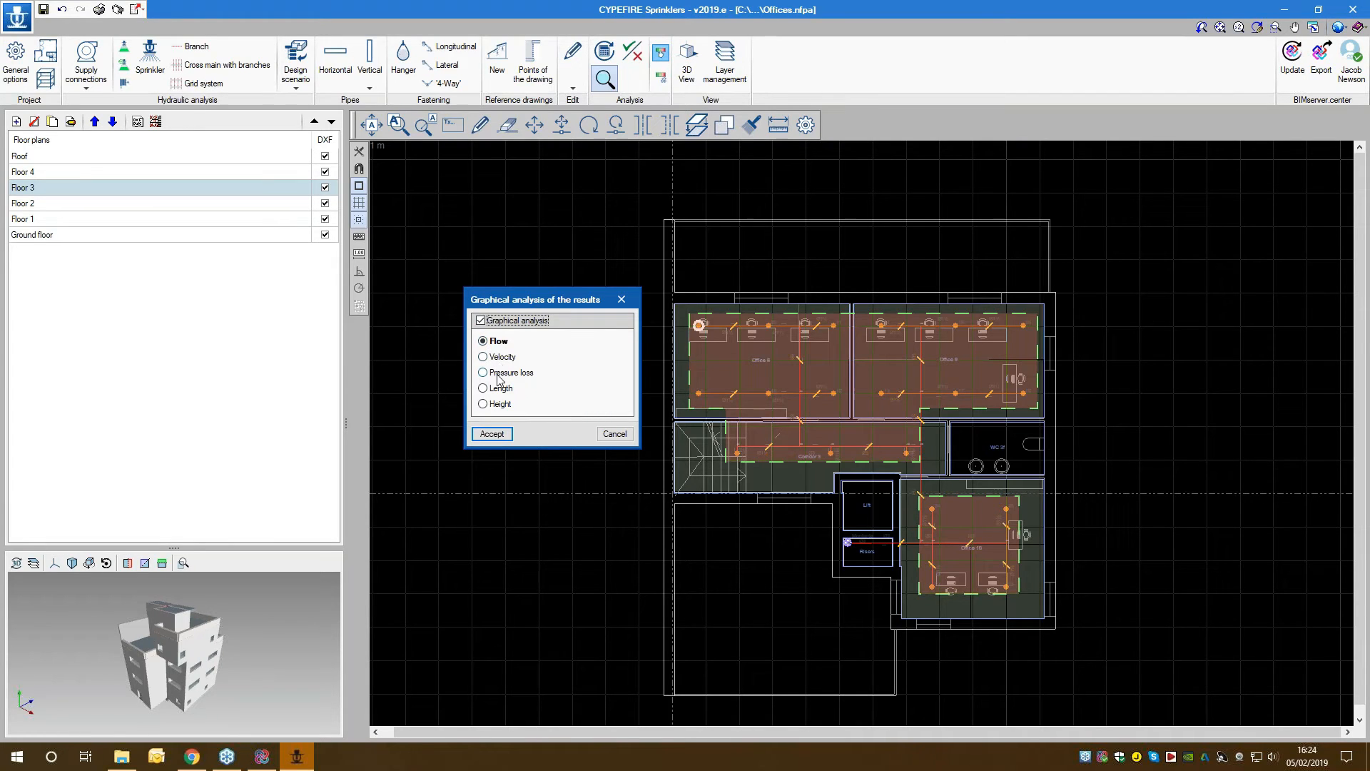
click(492, 435)
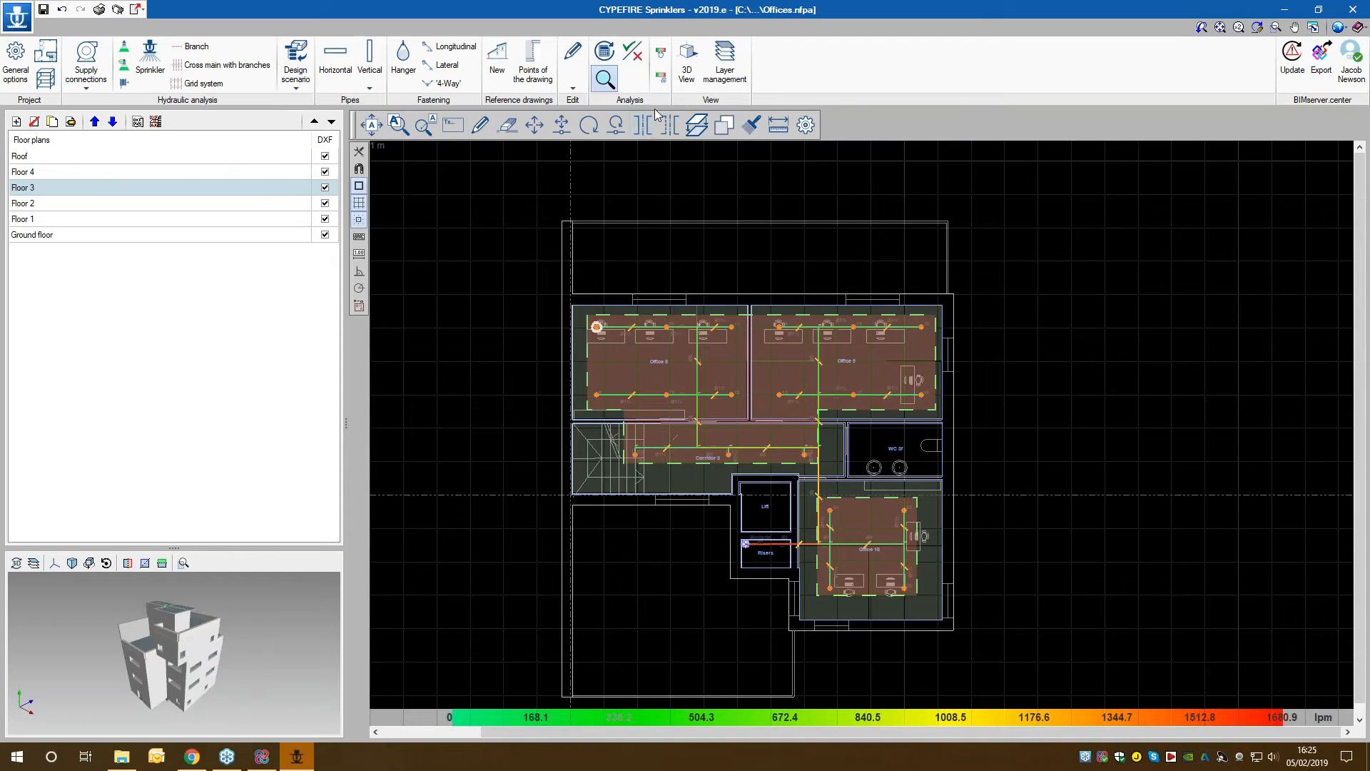
Step: Open the 3D view, make the offices BIM model transparent, and examine the building from another side
click(689, 74)
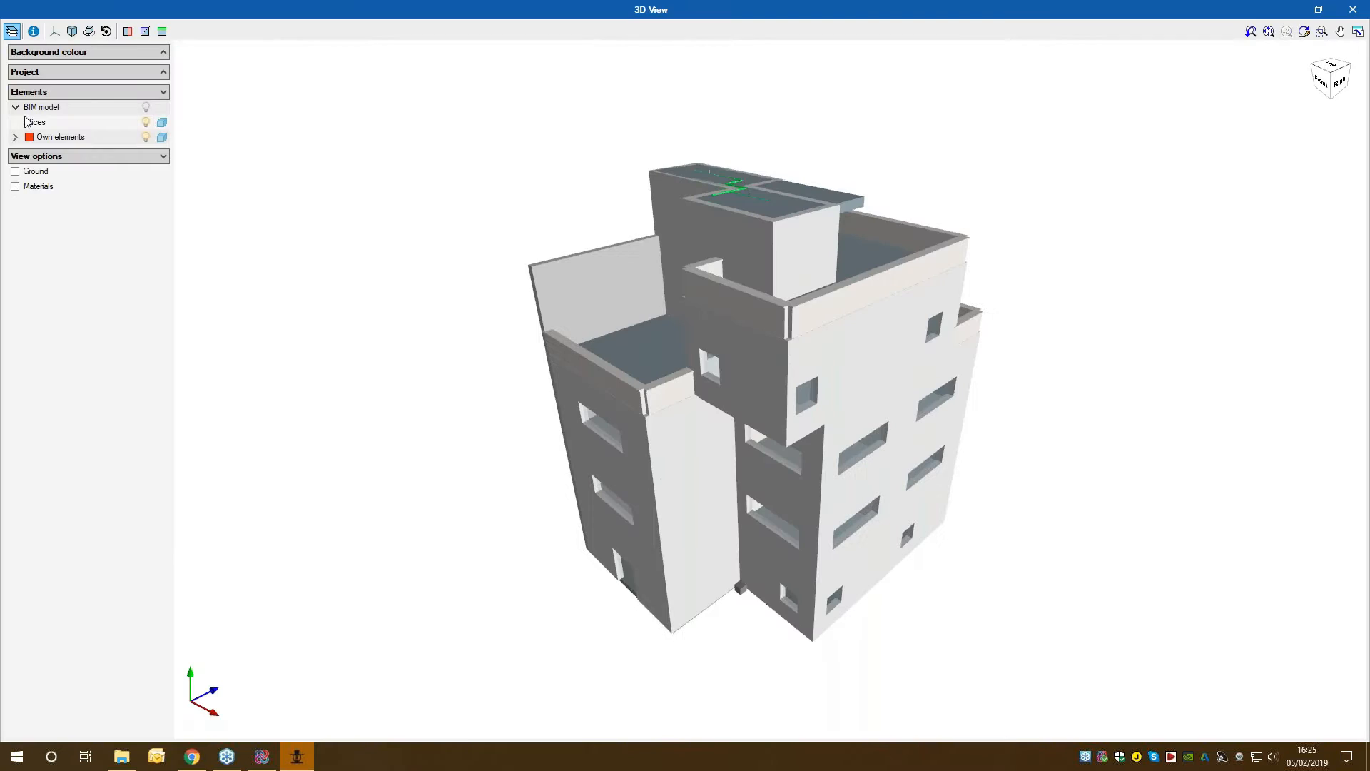
click(162, 123)
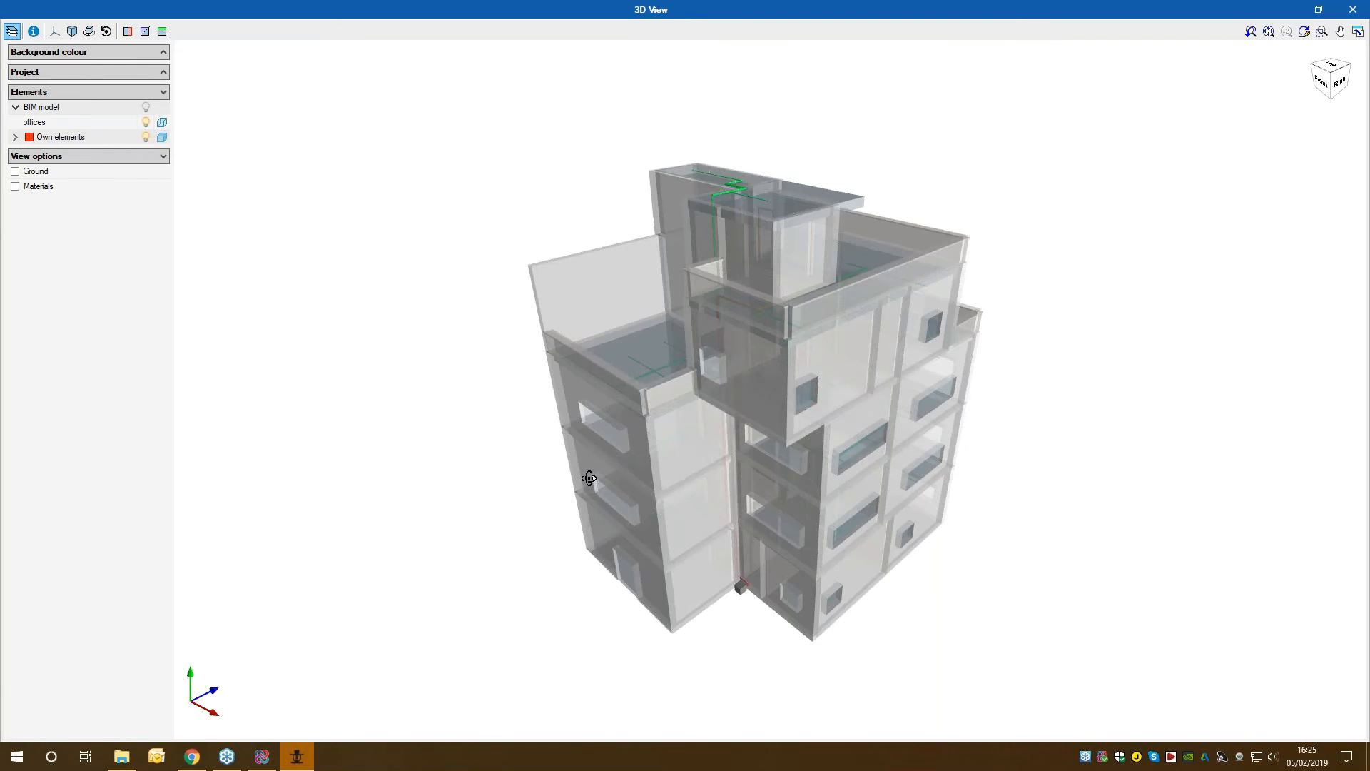
drag(589, 478, 887, 529)
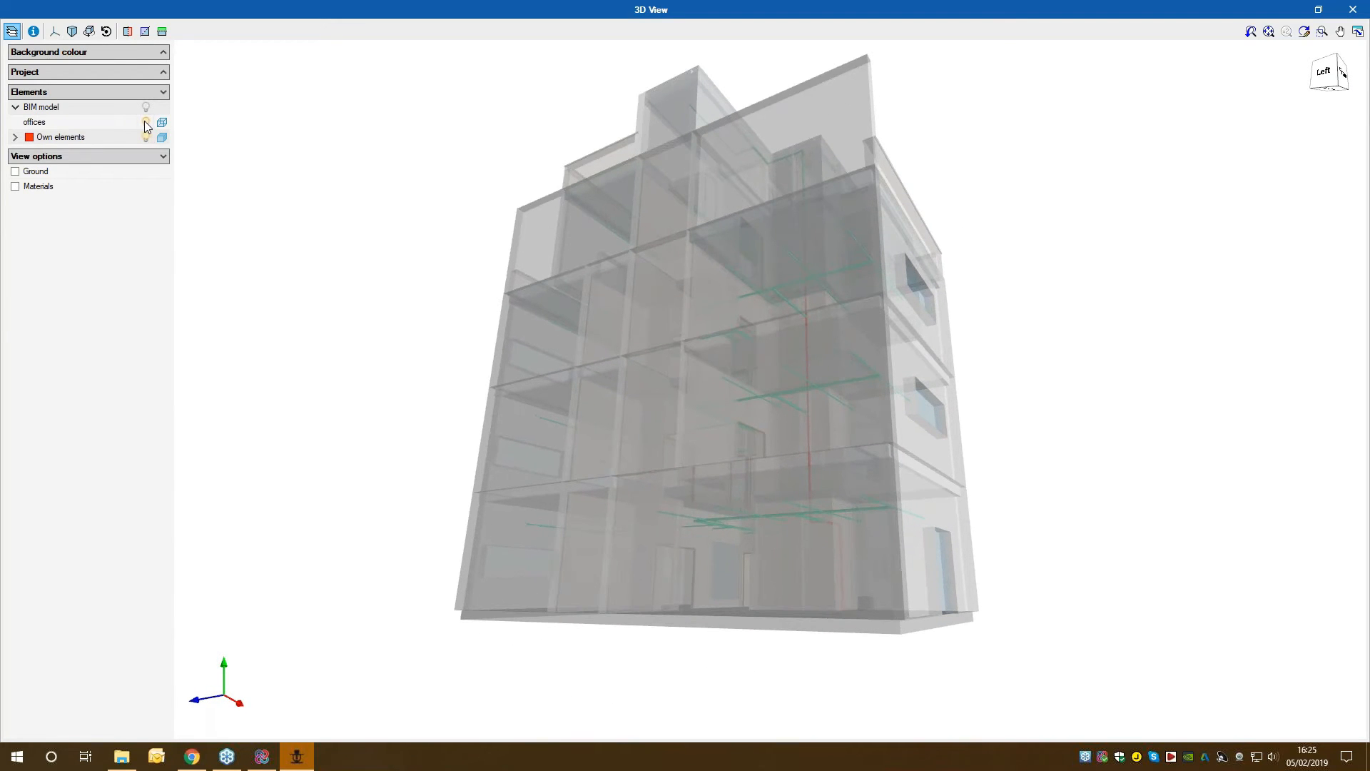
Step: Hide the offices BIM model, examine the coloured pipe network on its own, and close the 3D view
click(146, 125)
mouse_move(817, 408)
mouse_down()
mouse_move(527, 444)
mouse_move(805, 329)
mouse_up()
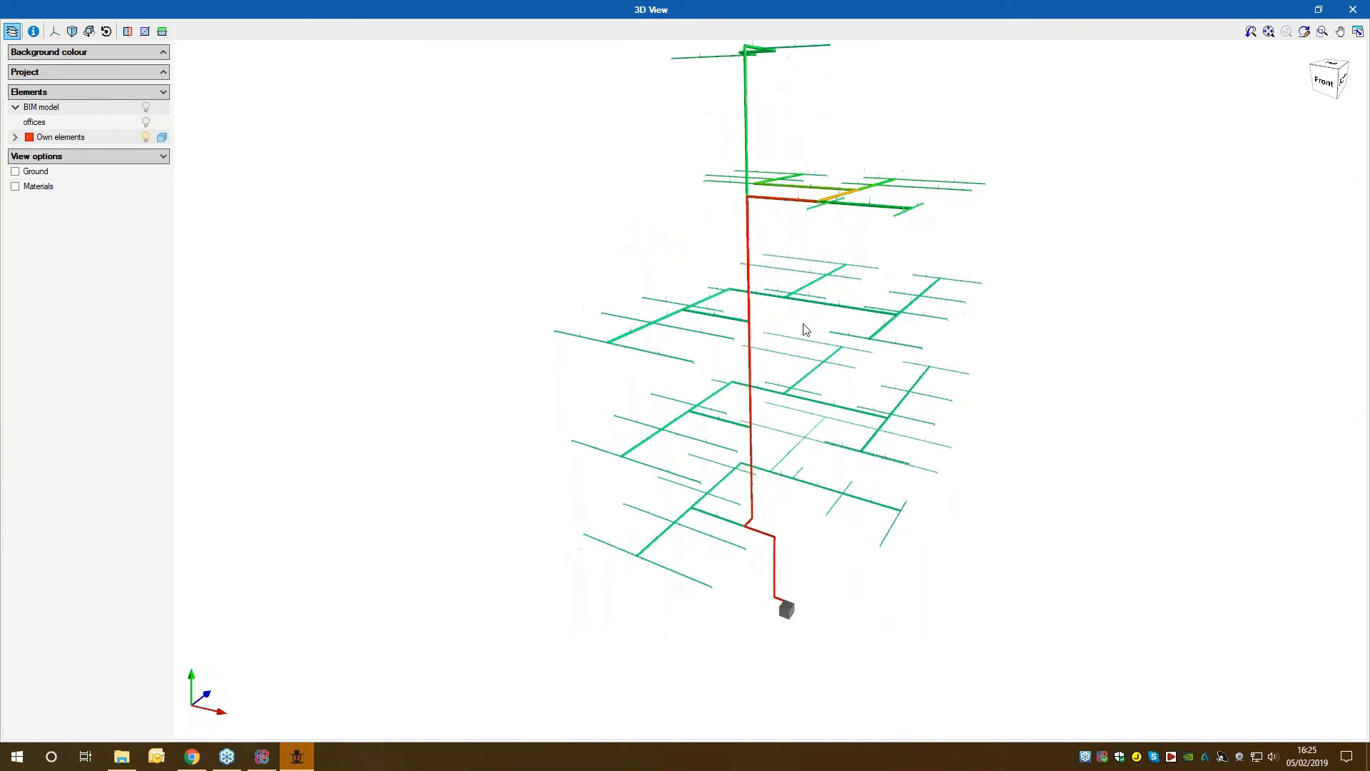
click(1354, 10)
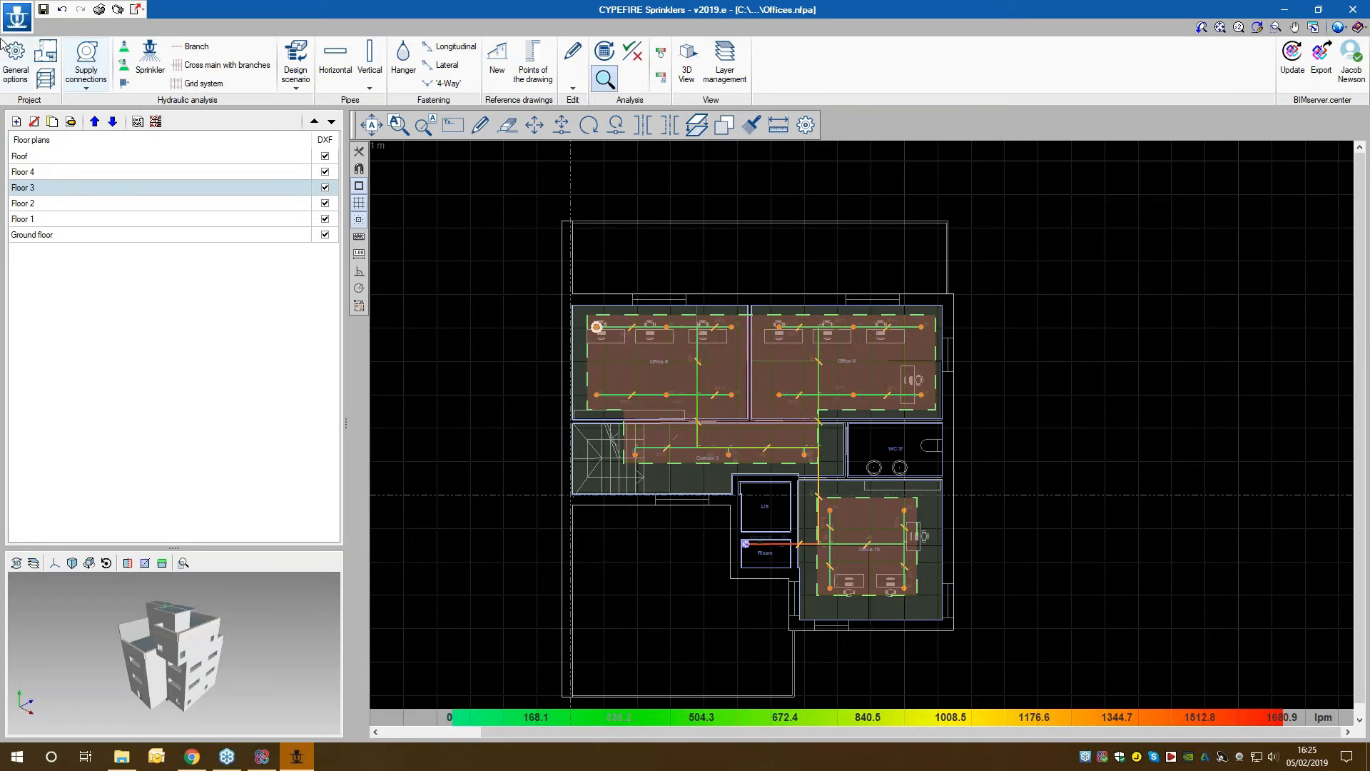
Step: Generate the Project report for the job
click(17, 17)
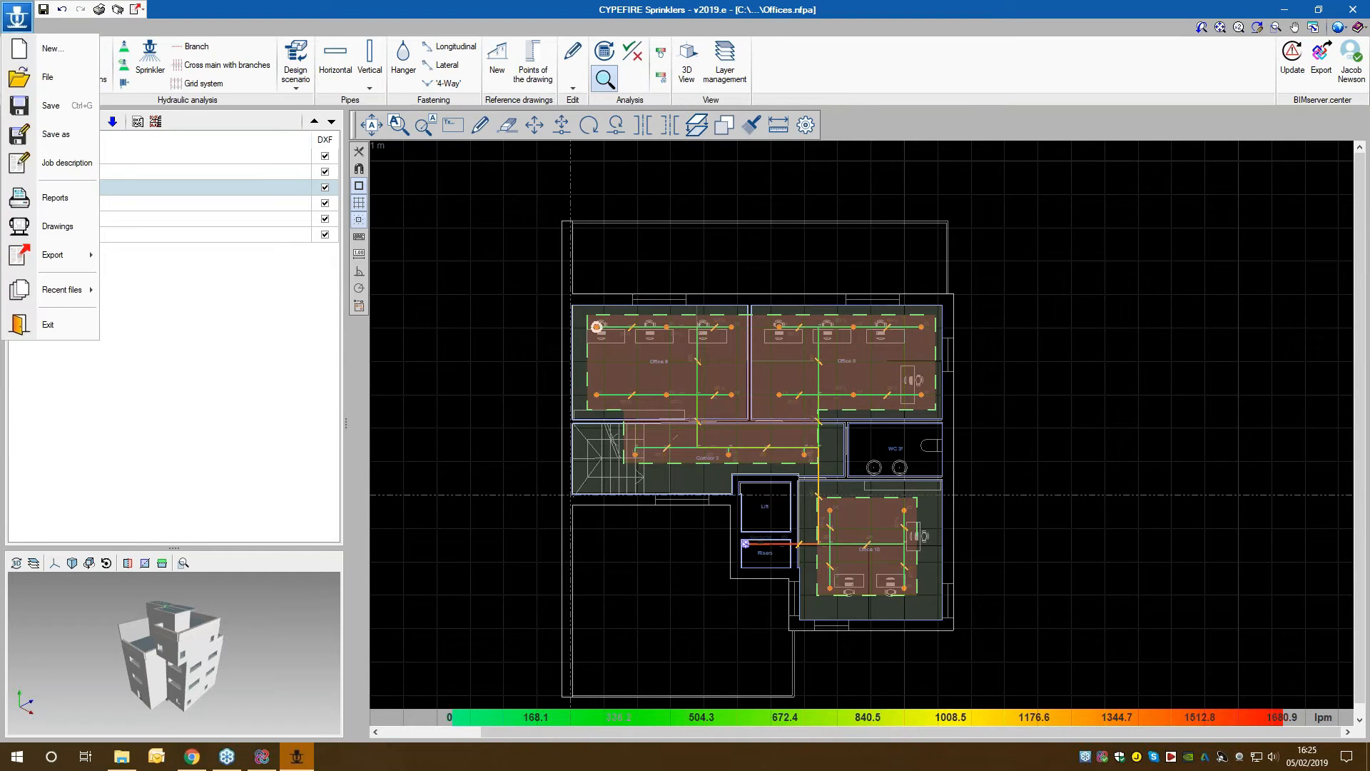
click(55, 205)
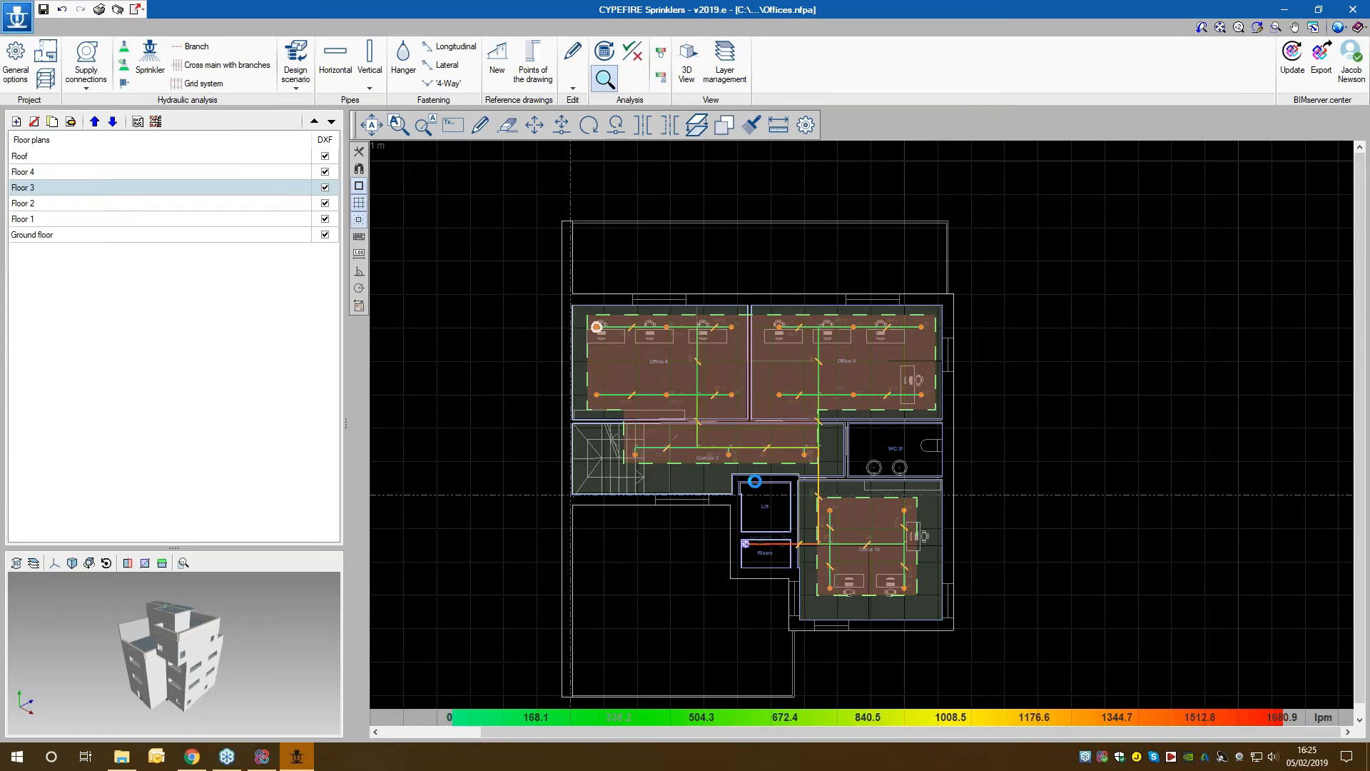
click(686, 411)
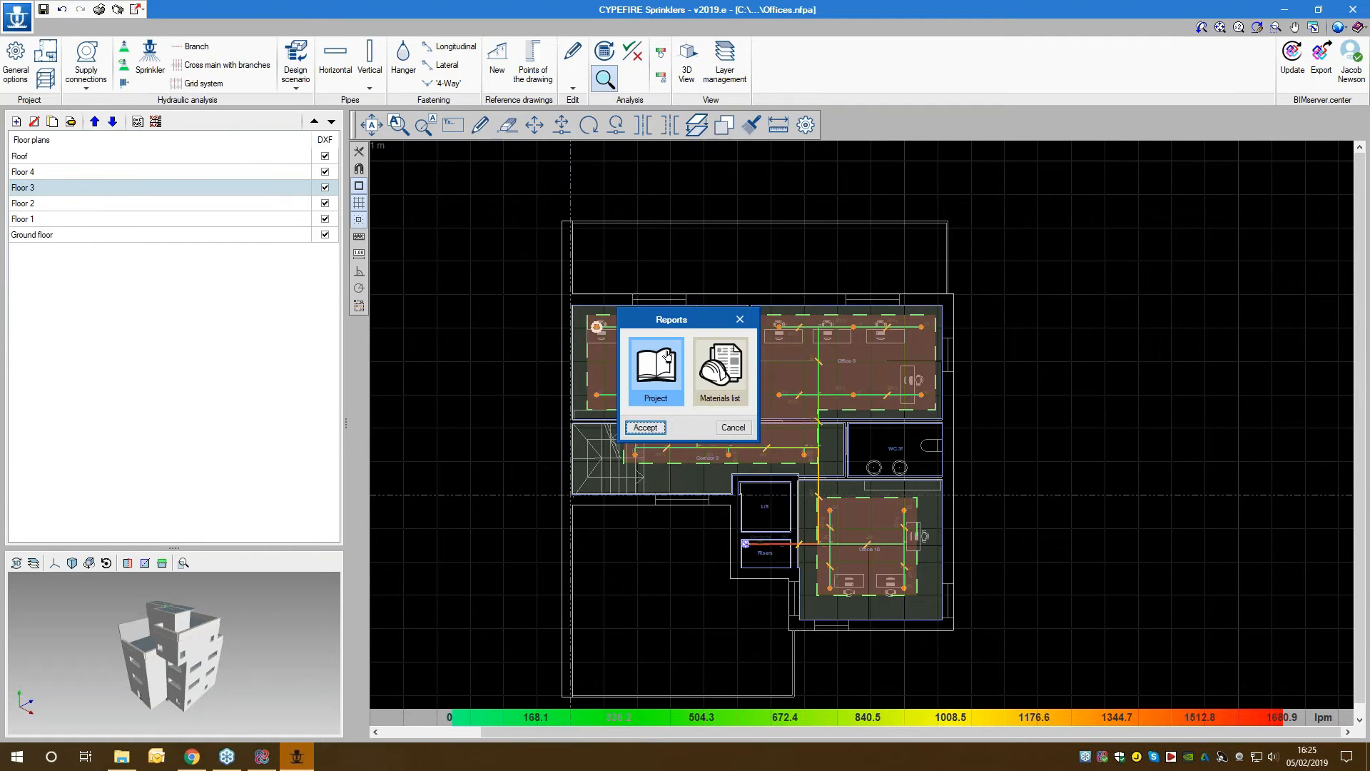
click(646, 427)
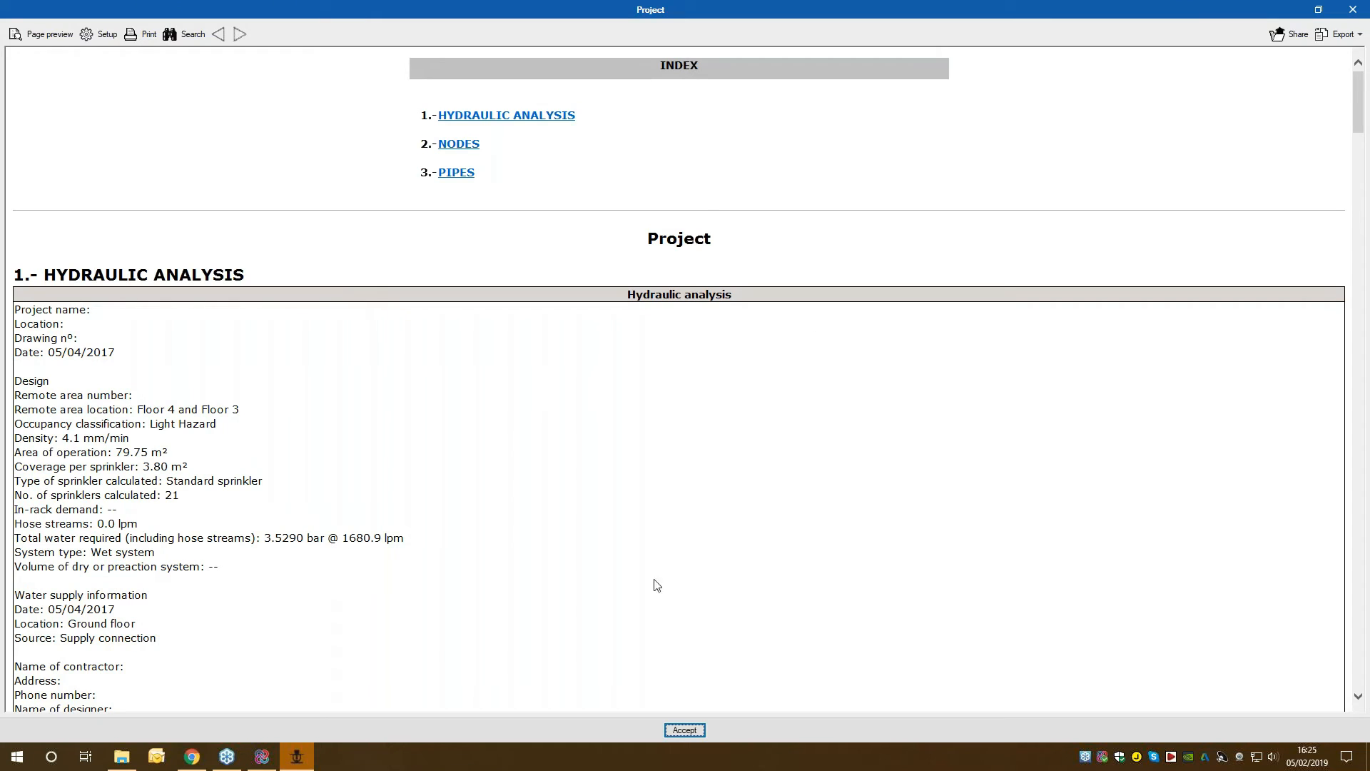
Step: Examine the Project report's hydraulic analysis data, flow test graph, nodes table and pipes table, and close the report
scroll(603, 356, down, 6)
scroll(606, 358, up, 3)
scroll(606, 357, down, 3)
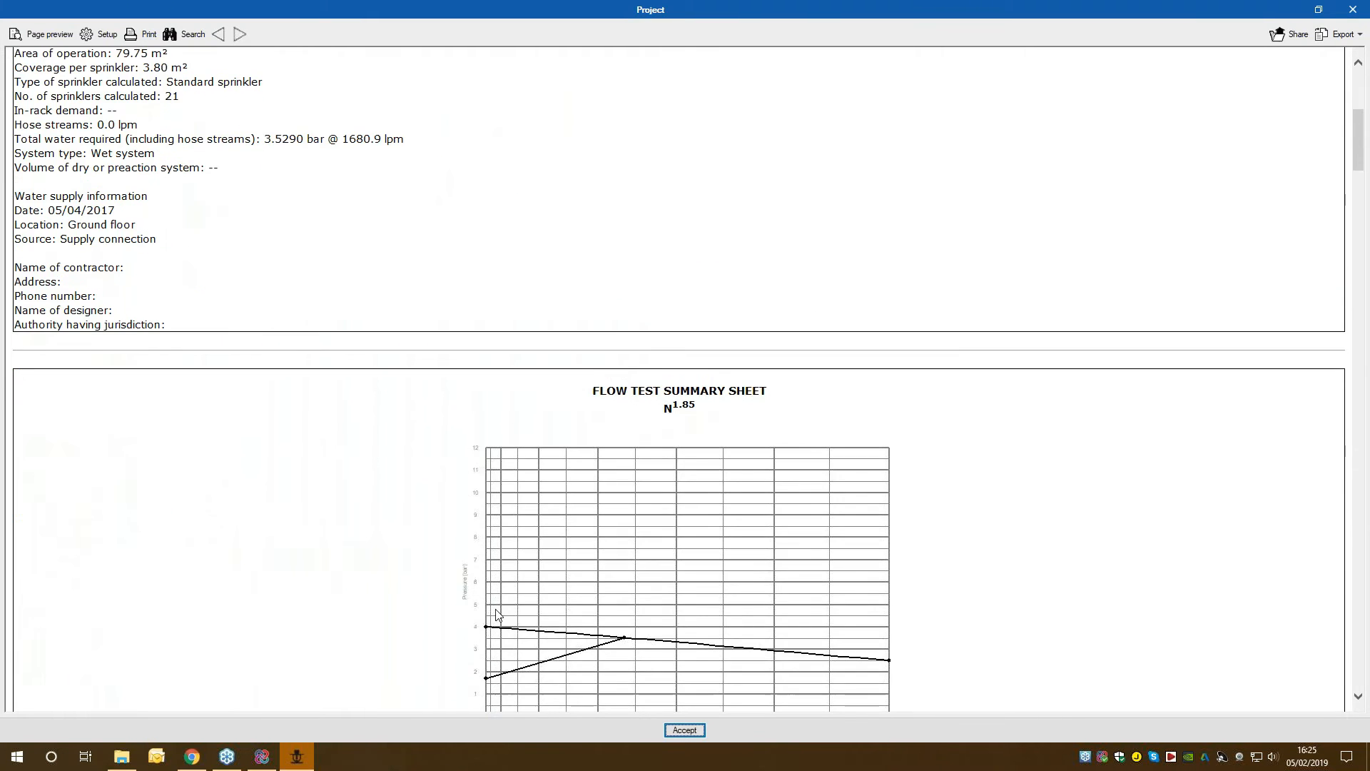
scroll(539, 615, down, 5)
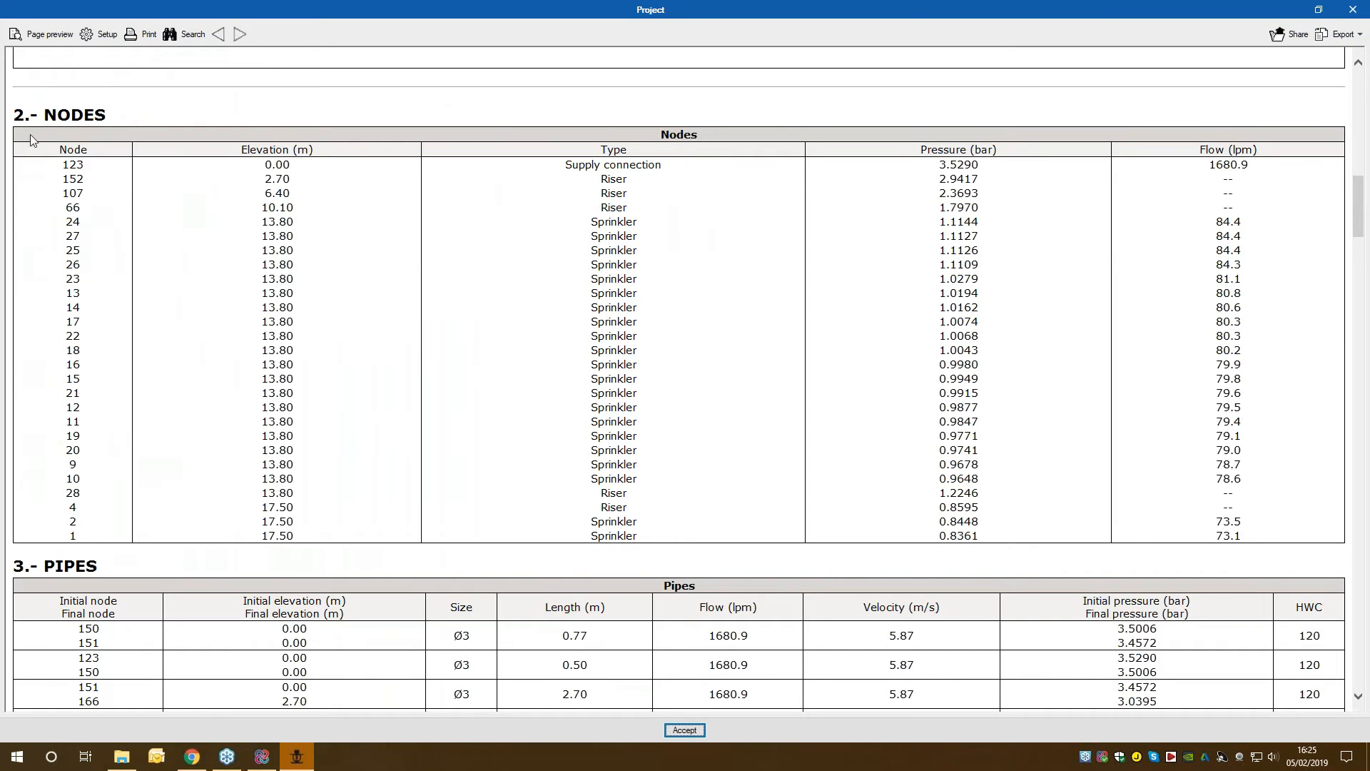
scroll(373, 449, down, 4)
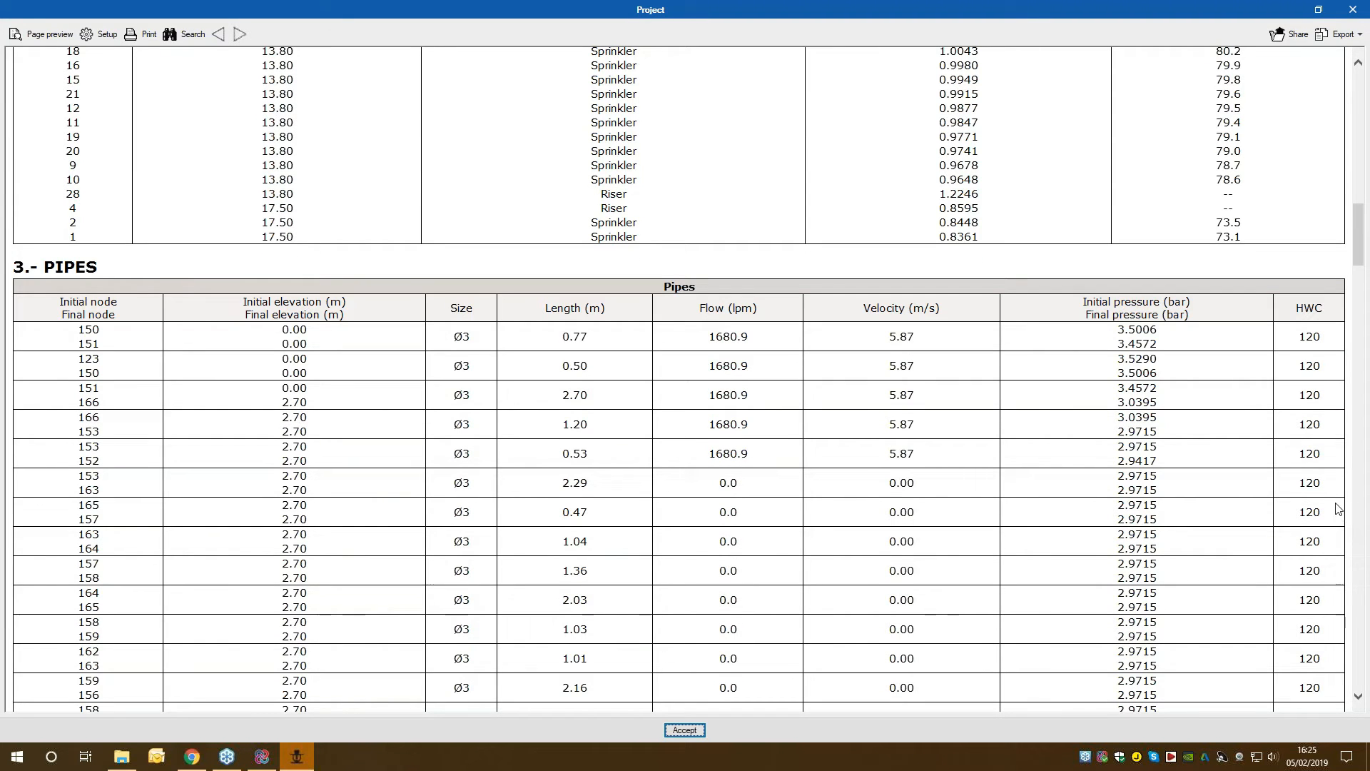
scroll(1176, 623, up, 20)
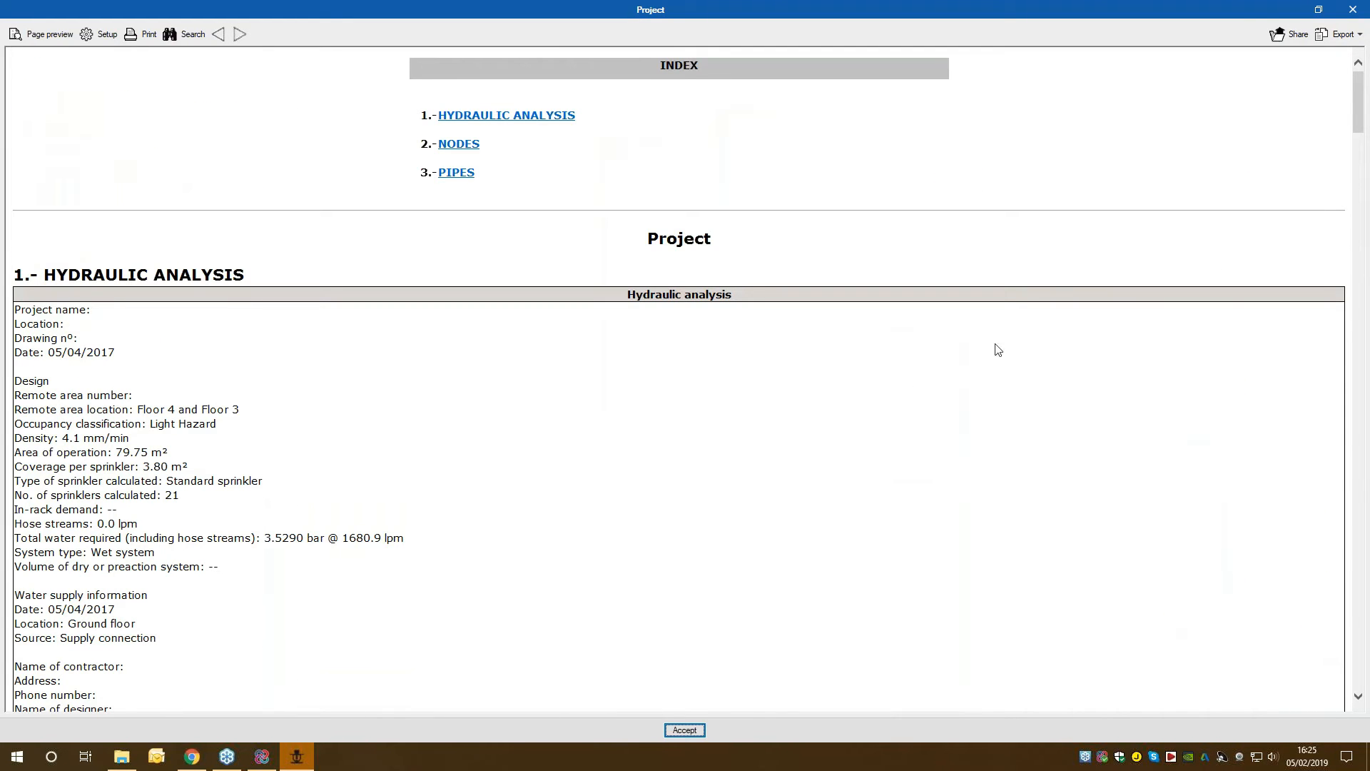
click(1352, 10)
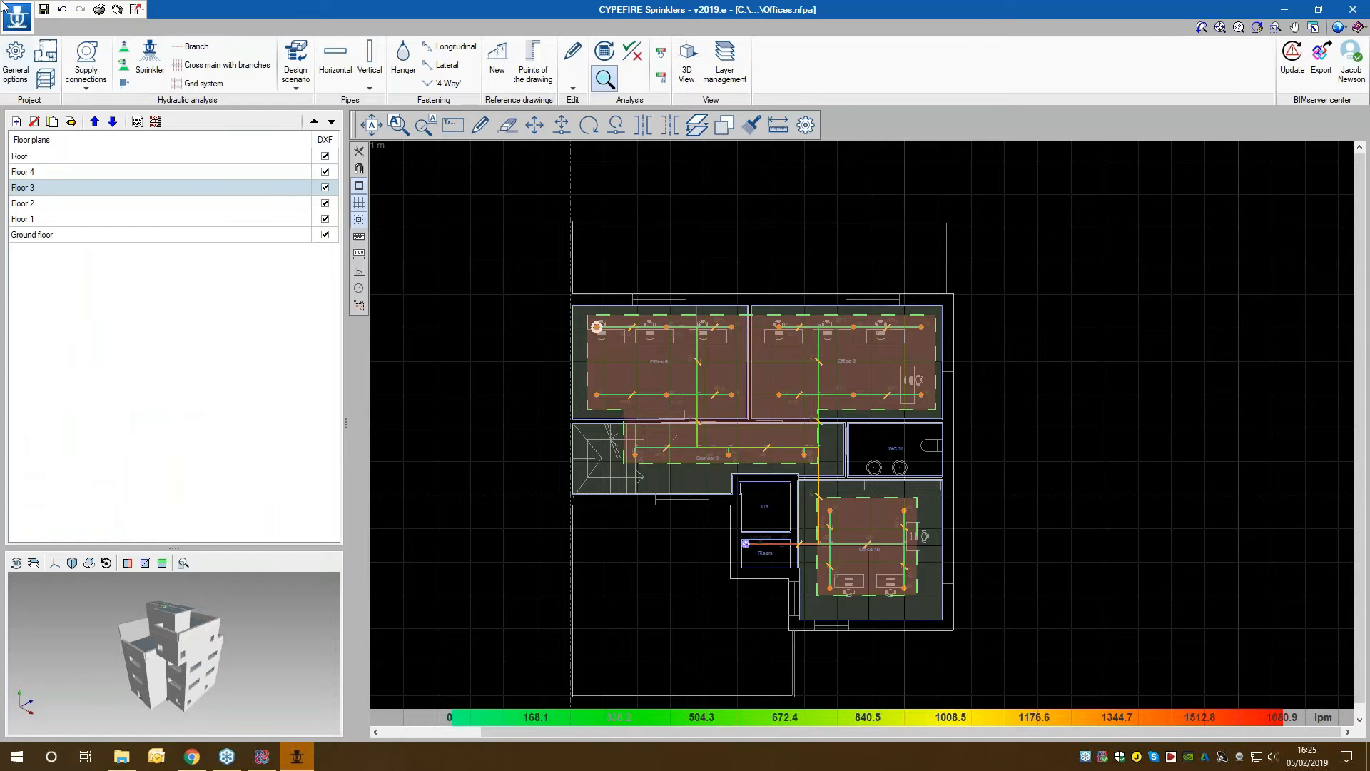
Step: Generate the Materials list report, check its sprinklers, pipes and hangers, and close it
click(16, 17)
click(56, 198)
click(687, 412)
click(720, 372)
click(645, 428)
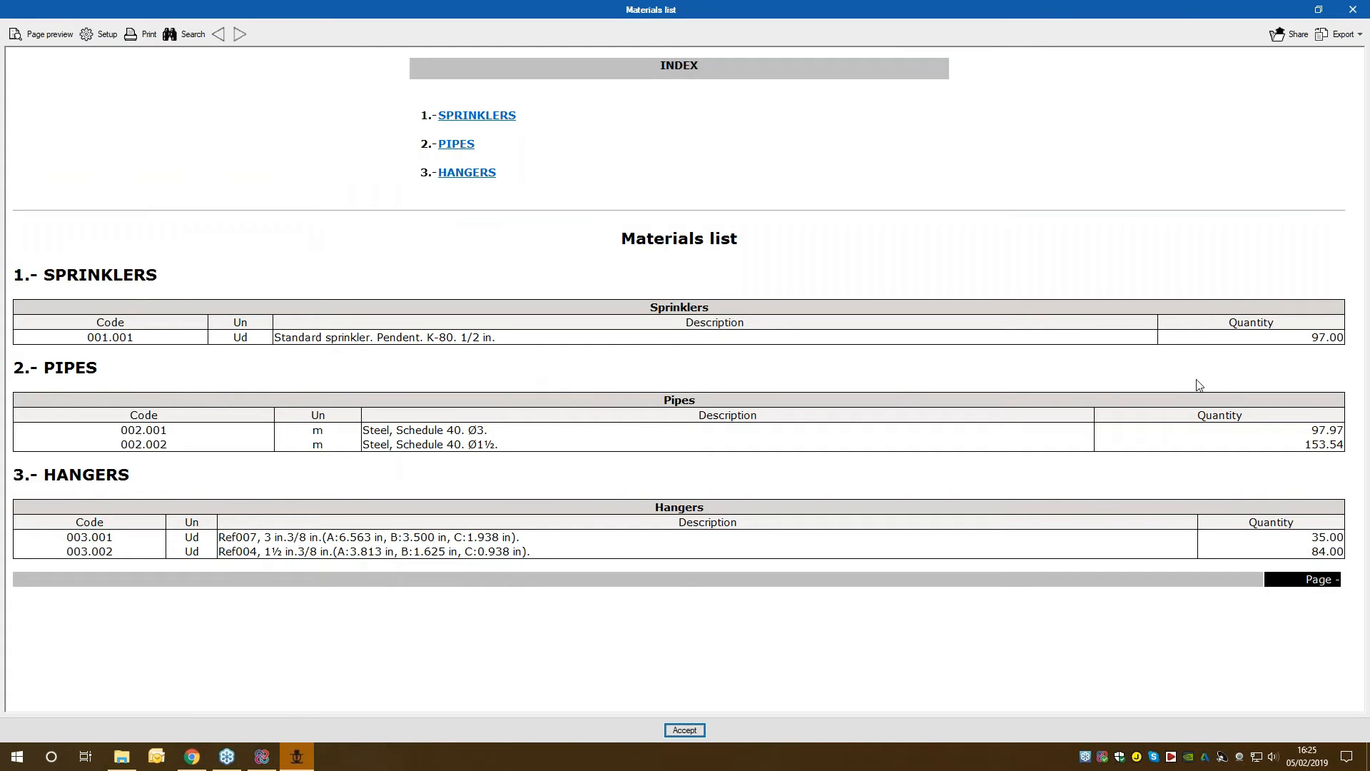
click(1353, 10)
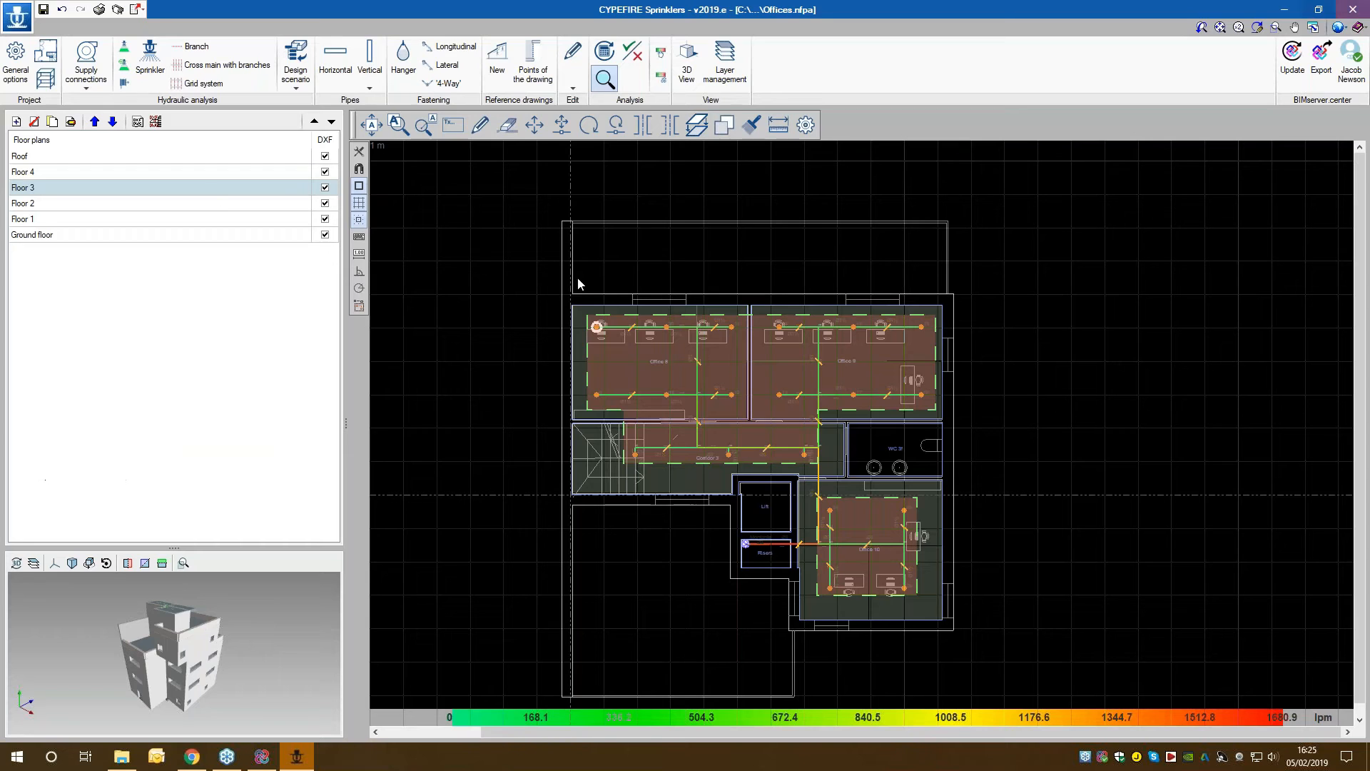
Step: Add a floor plans drawing covering the Roof to the Ground floor with DXF shown, and compose the sheets for DWG
click(17, 16)
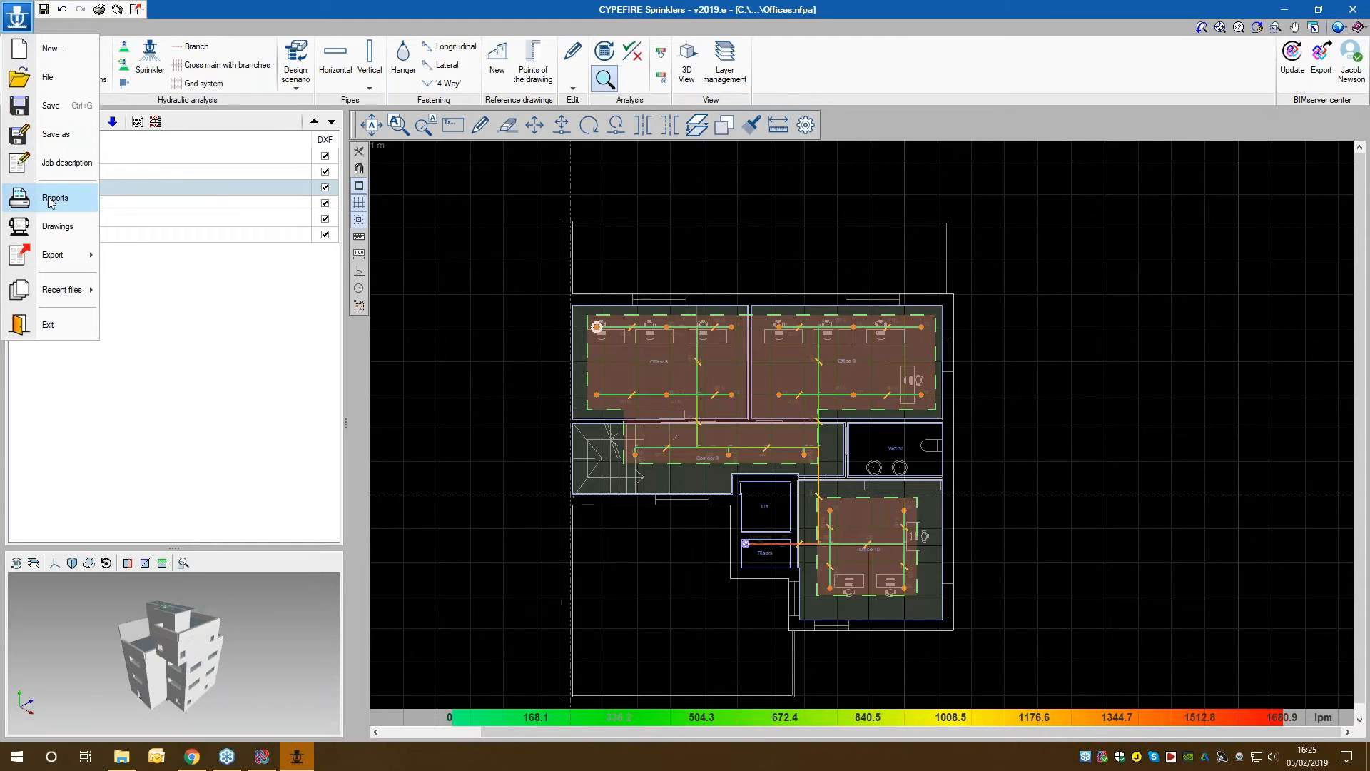
click(57, 227)
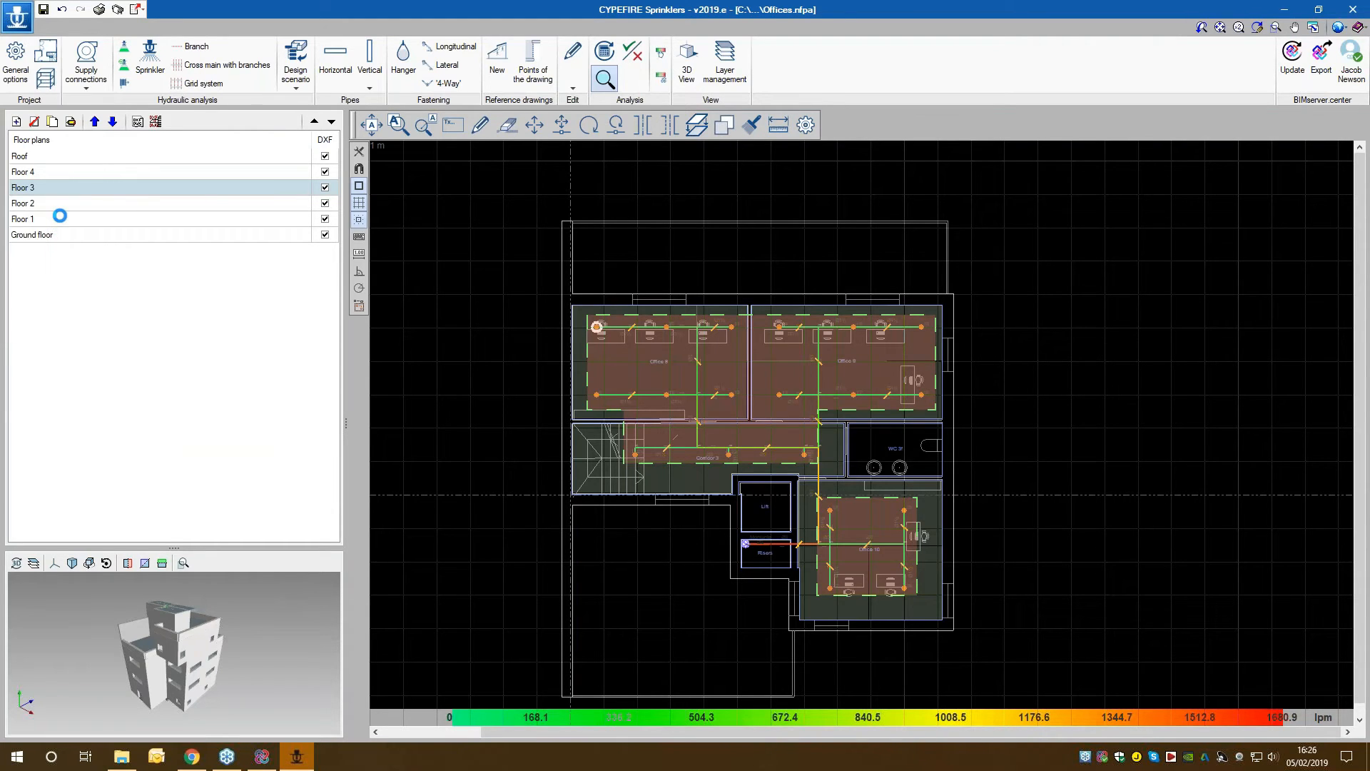
click(690, 418)
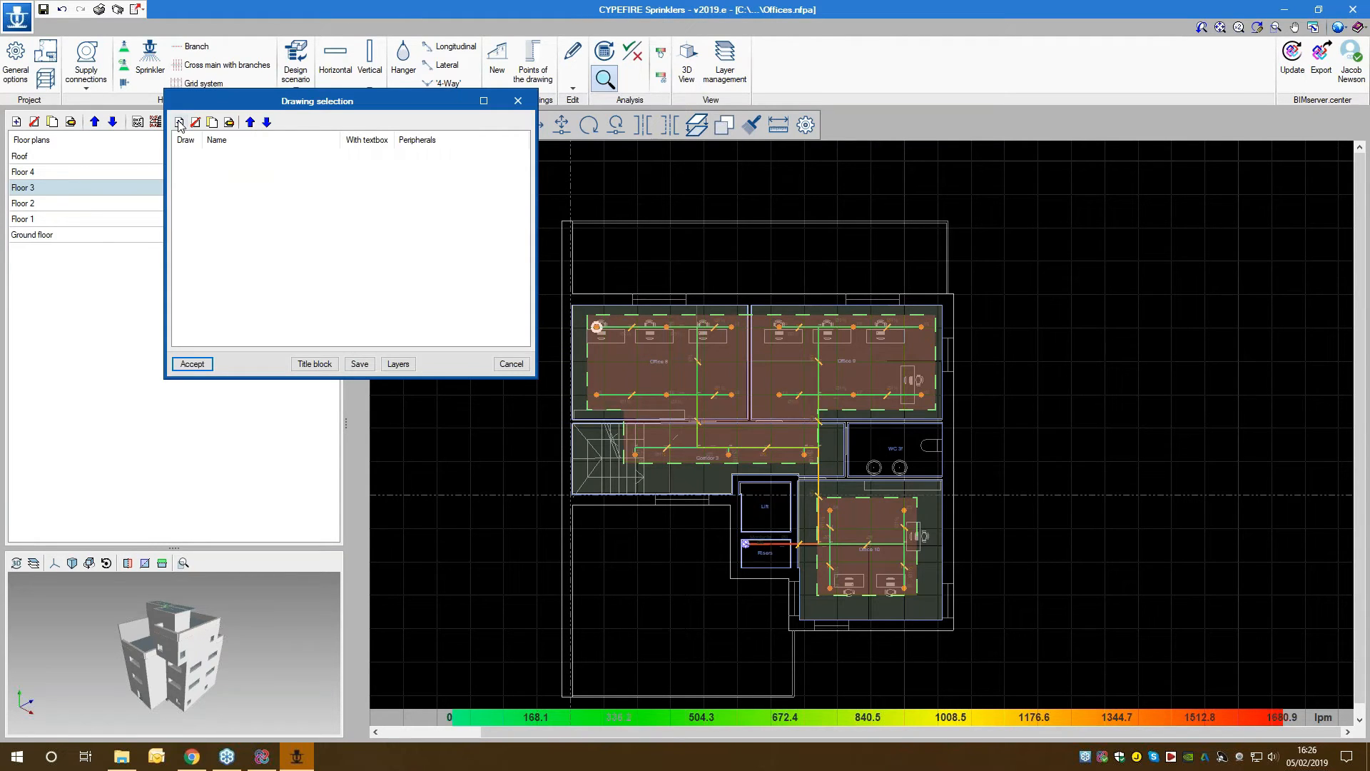
click(179, 122)
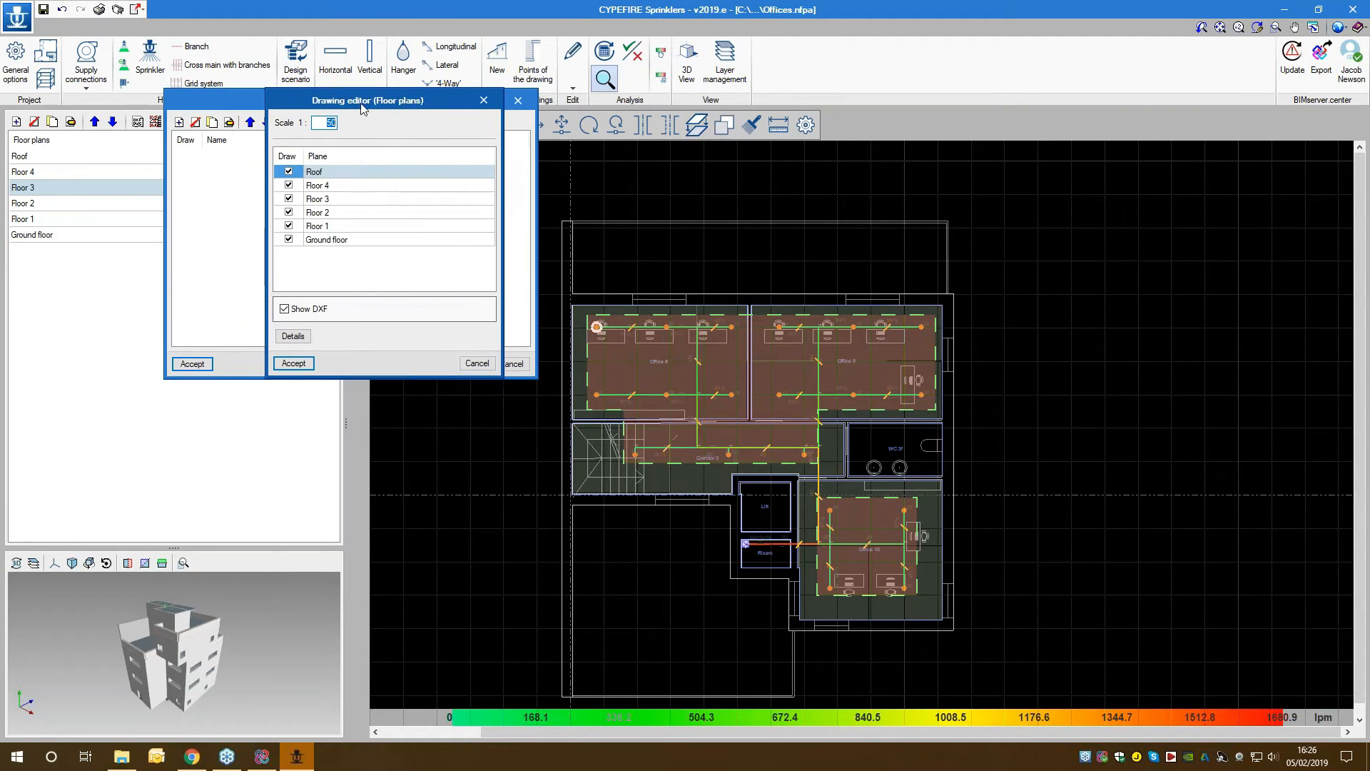
click(308, 363)
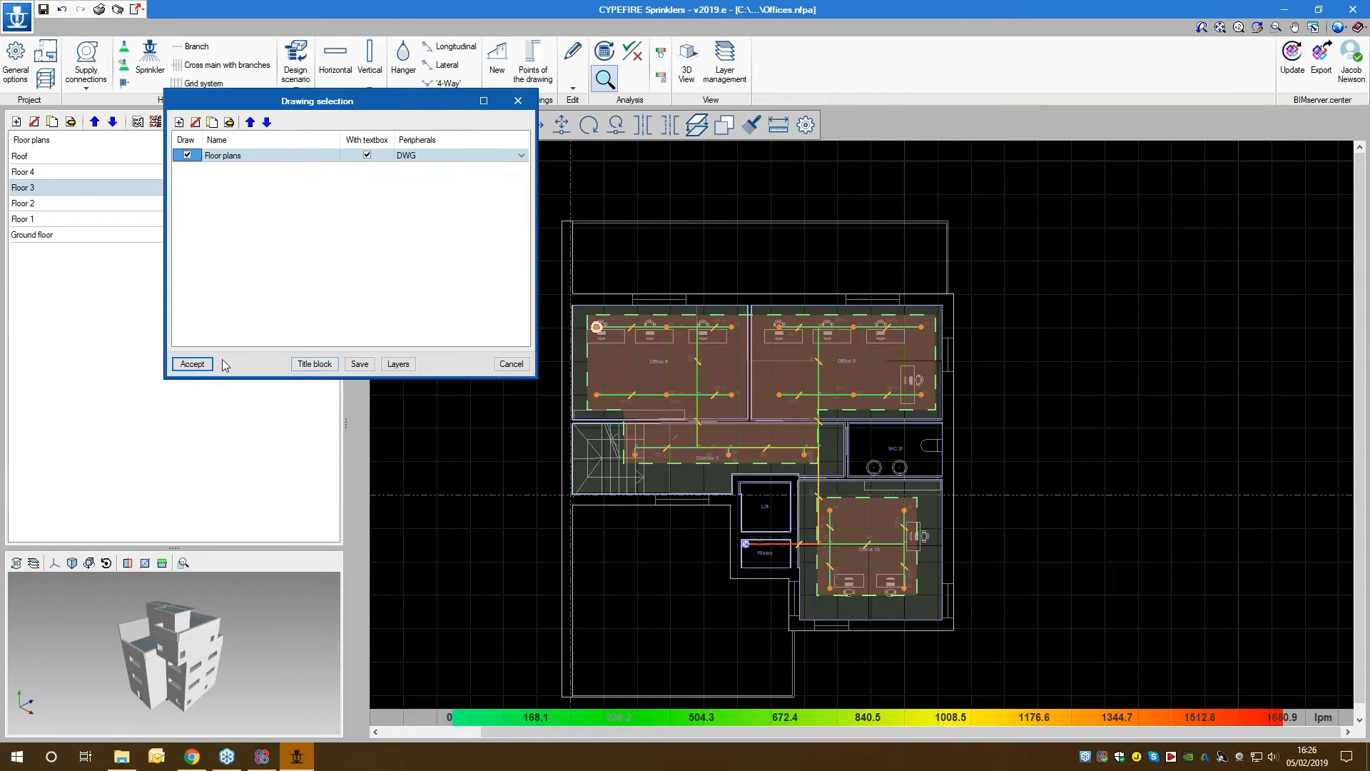
click(193, 364)
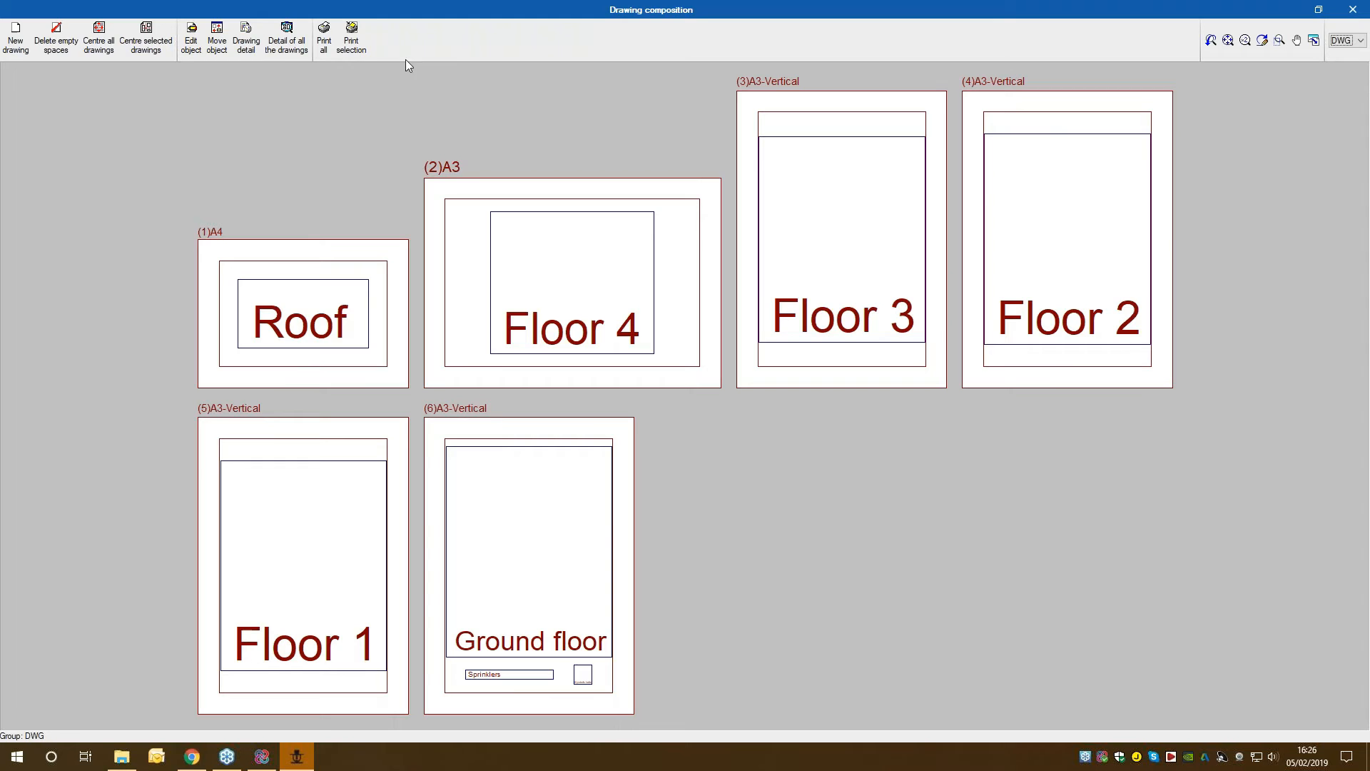
Step: Show all composed sheets in full detail and examine the Ground floor sheet's legend, symbols table, sprinklers and pipe diameters
click(287, 54)
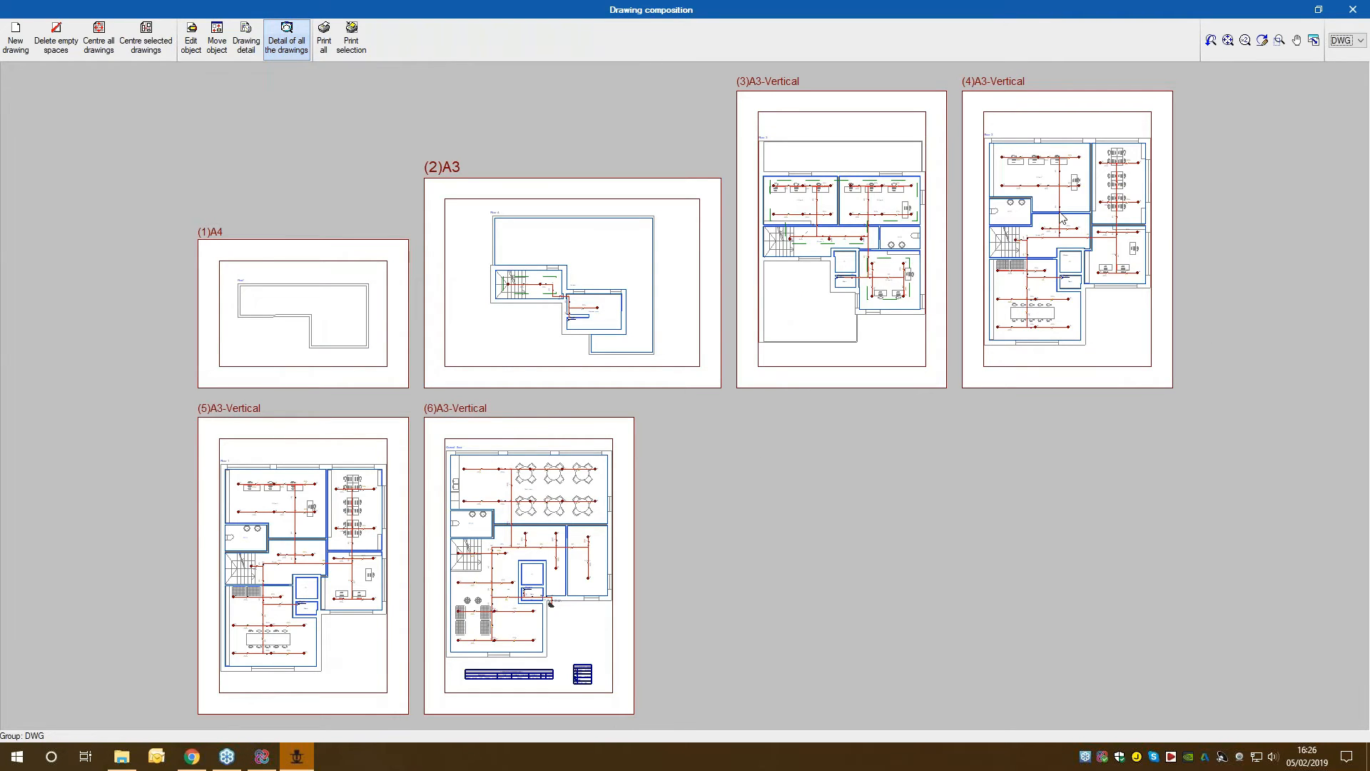
middle_drag(466, 402, 508, 355)
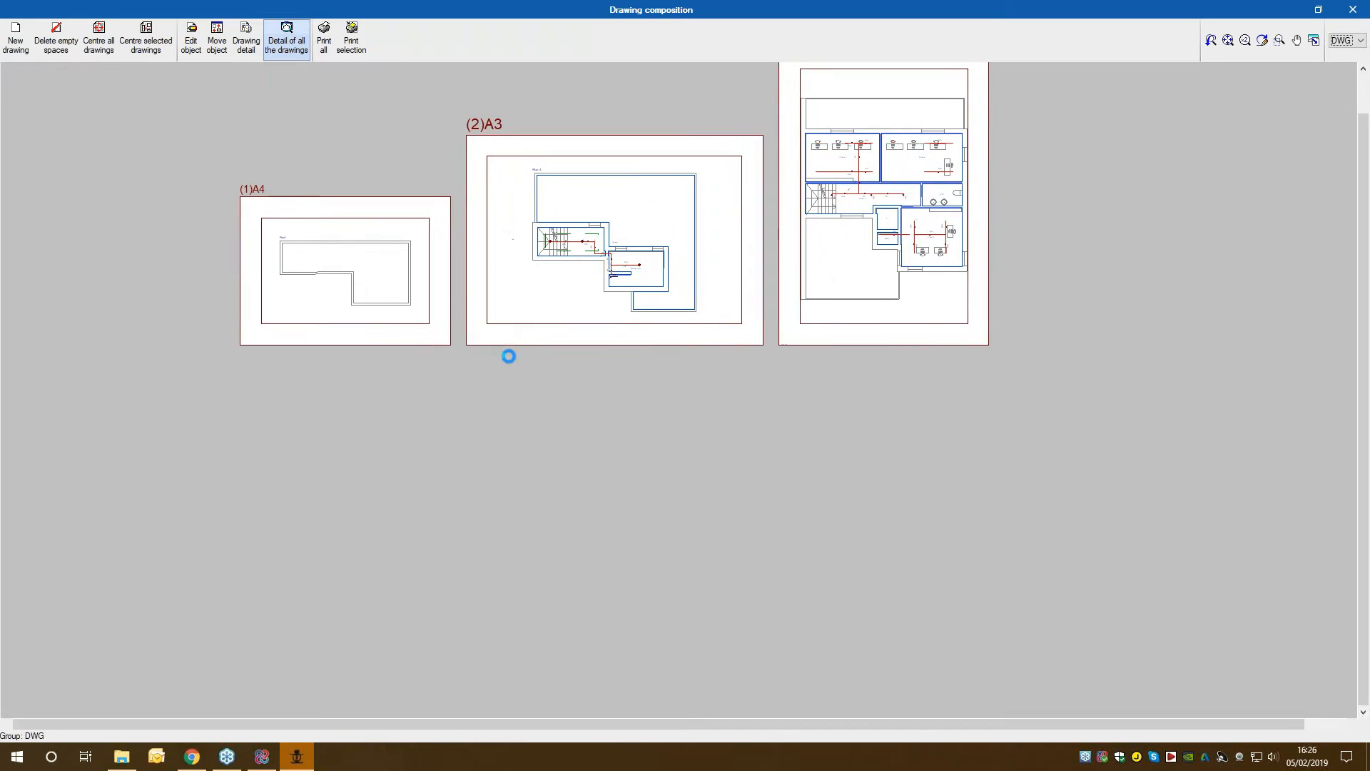
scroll(560, 659, up, 1)
scroll(561, 659, up, 7)
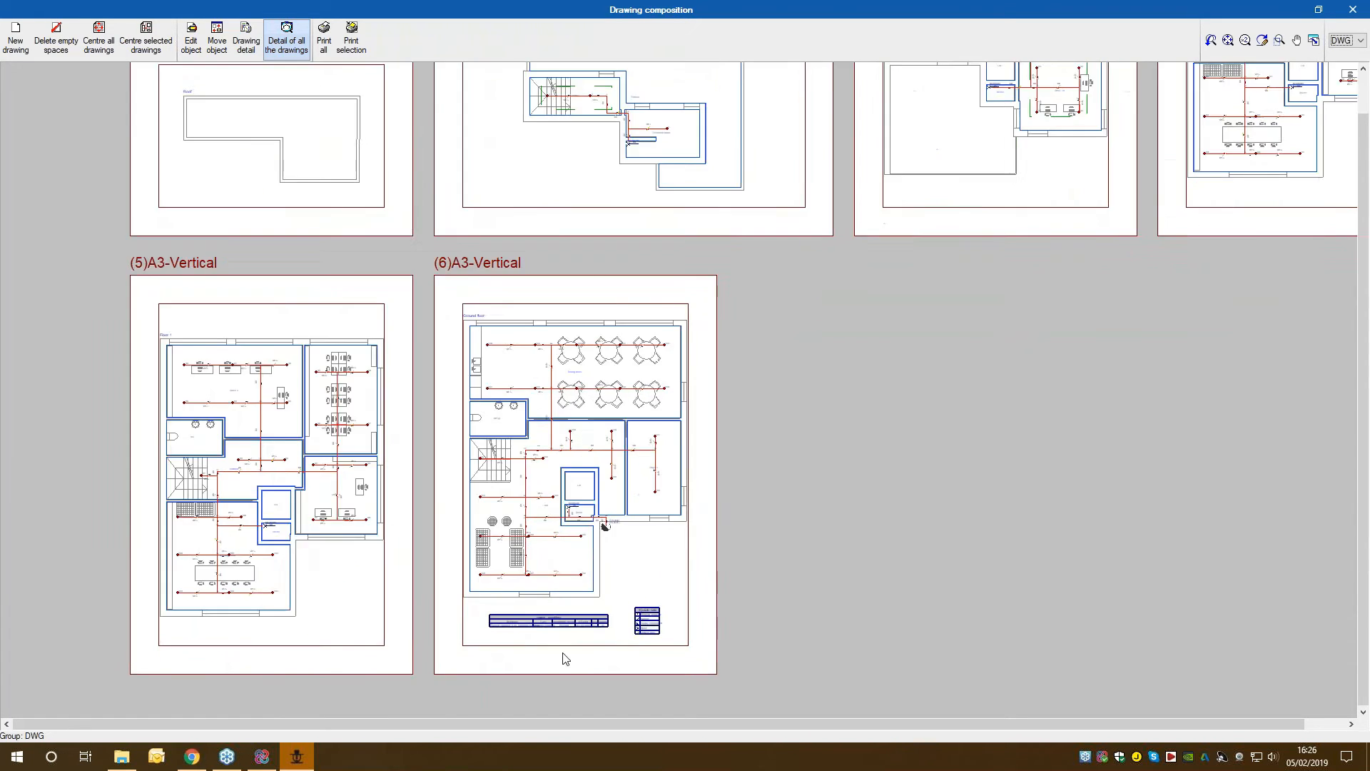
scroll(550, 624, up, 3)
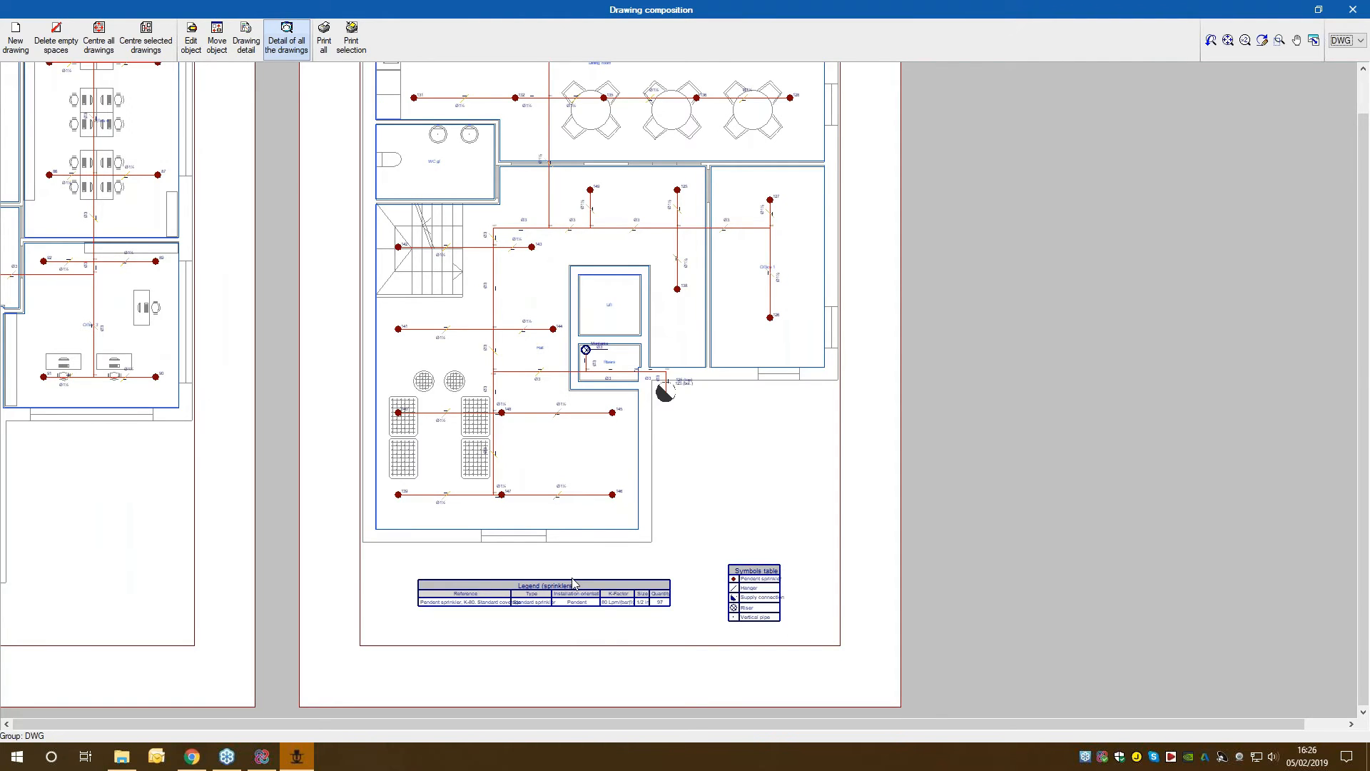
scroll(573, 583, up, 2)
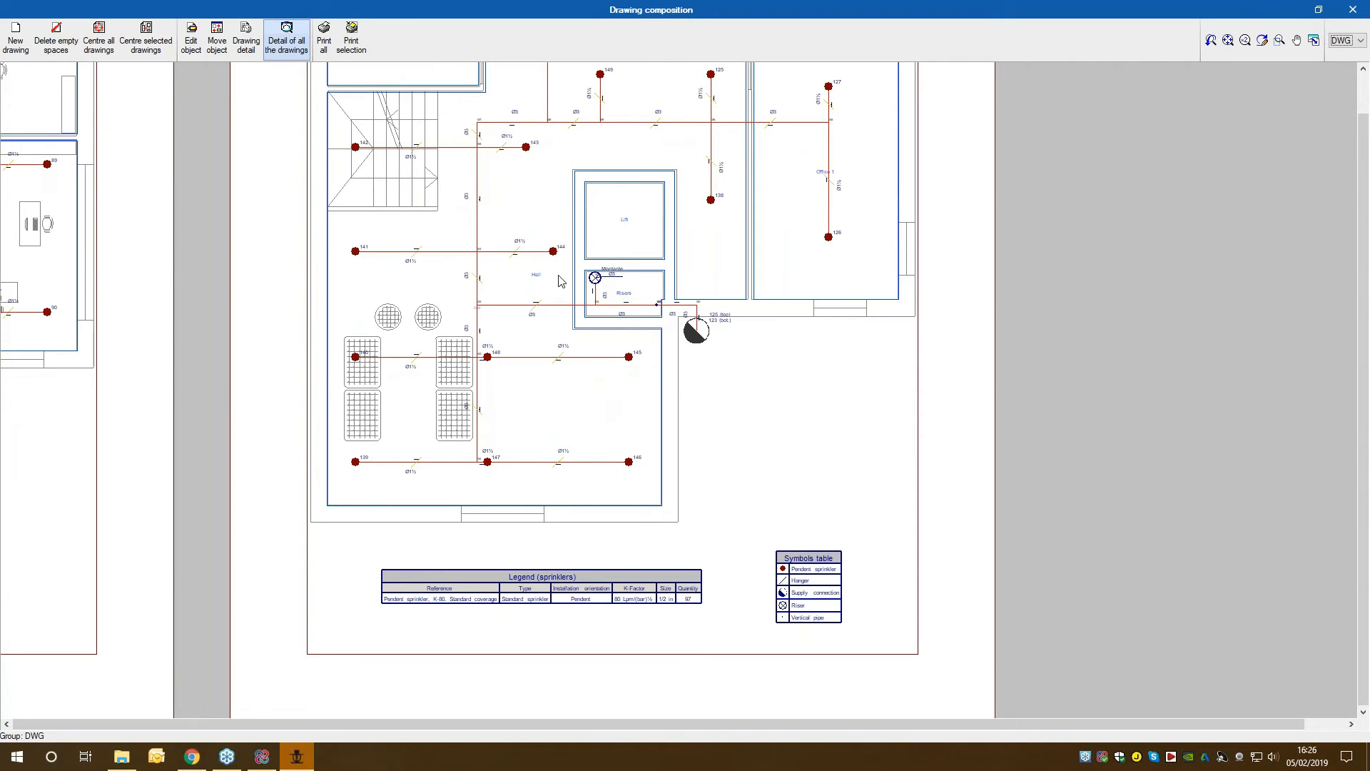
scroll(564, 286, up, 2)
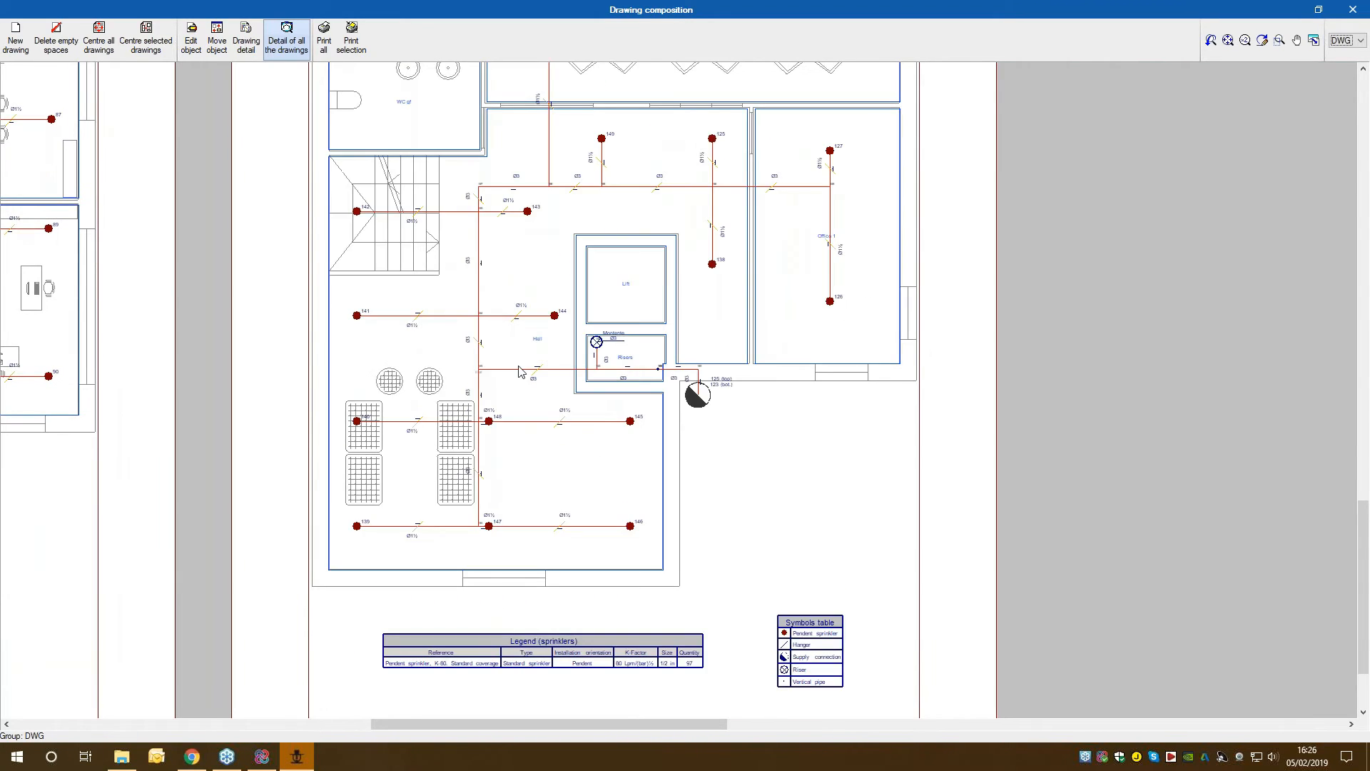
scroll(519, 371, up, 3)
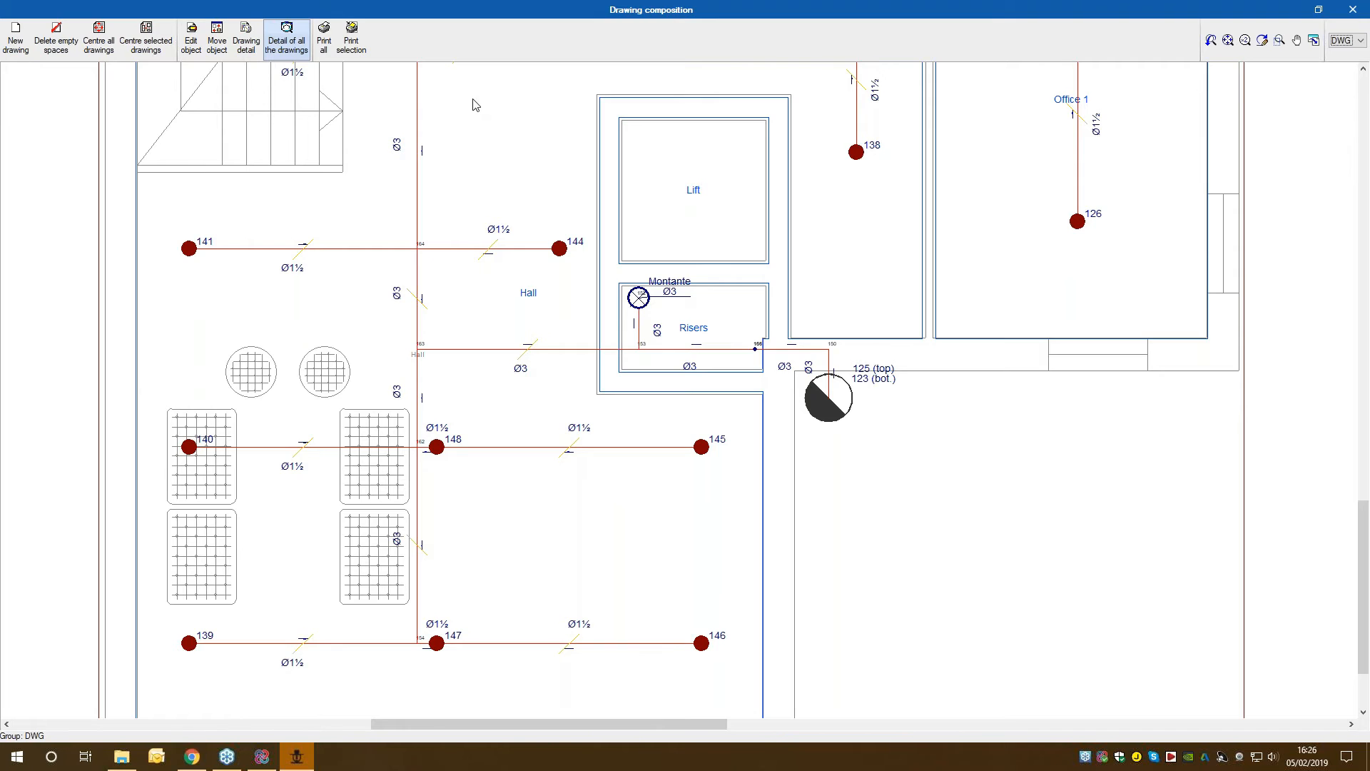
middle_drag(471, 63, 489, 261)
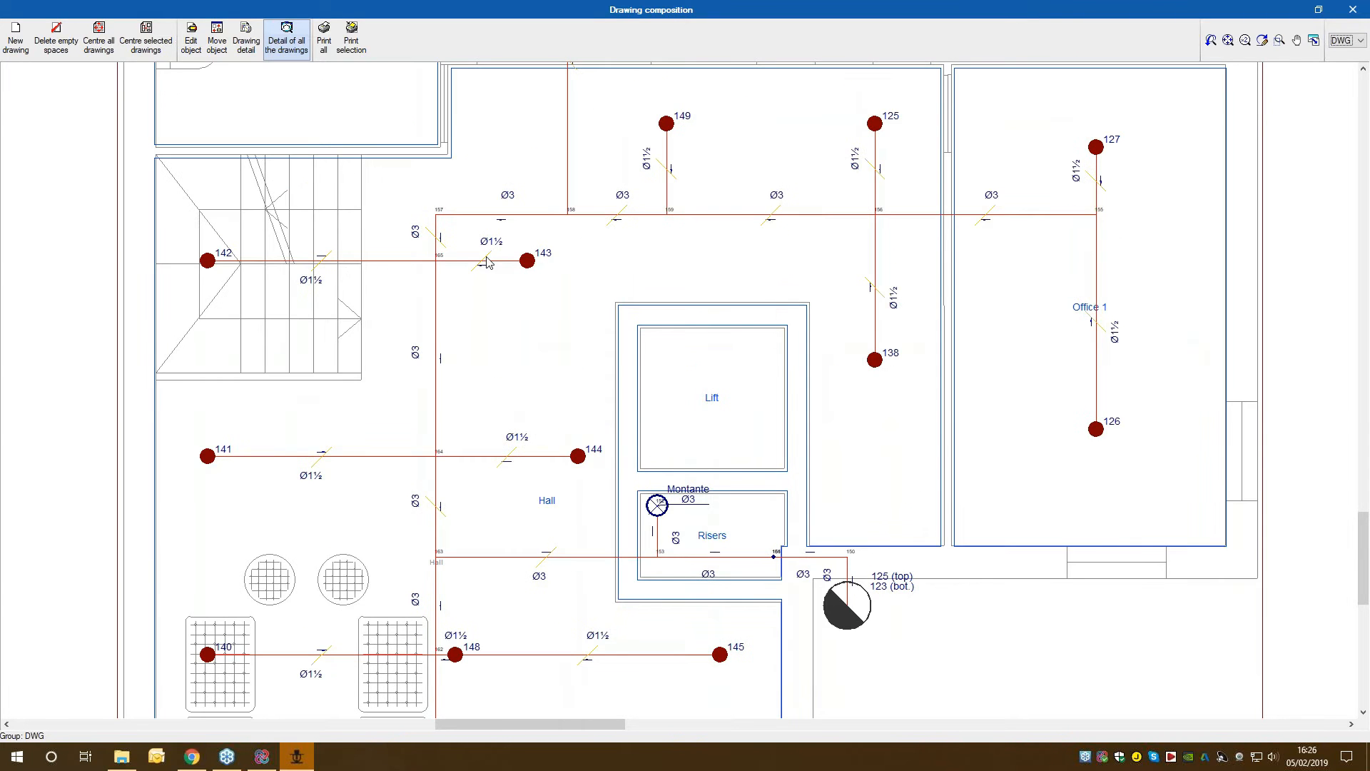
scroll(486, 262, up, 2)
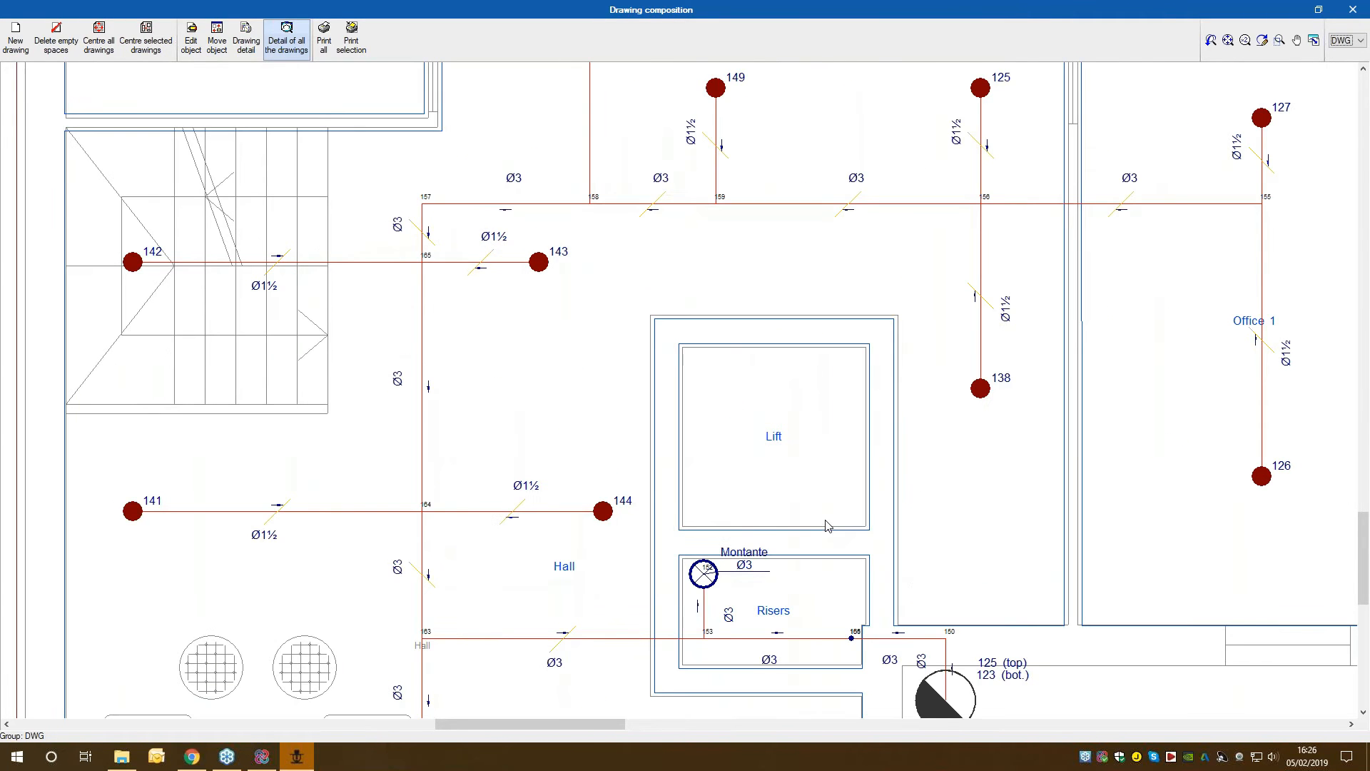
Step: Examine the Floor 1 sheet and the overall sheet layout, and leave the drawing composition and drawing selection without printing
scroll(825, 526, down, 5)
middle_drag(289, 369, 704, 361)
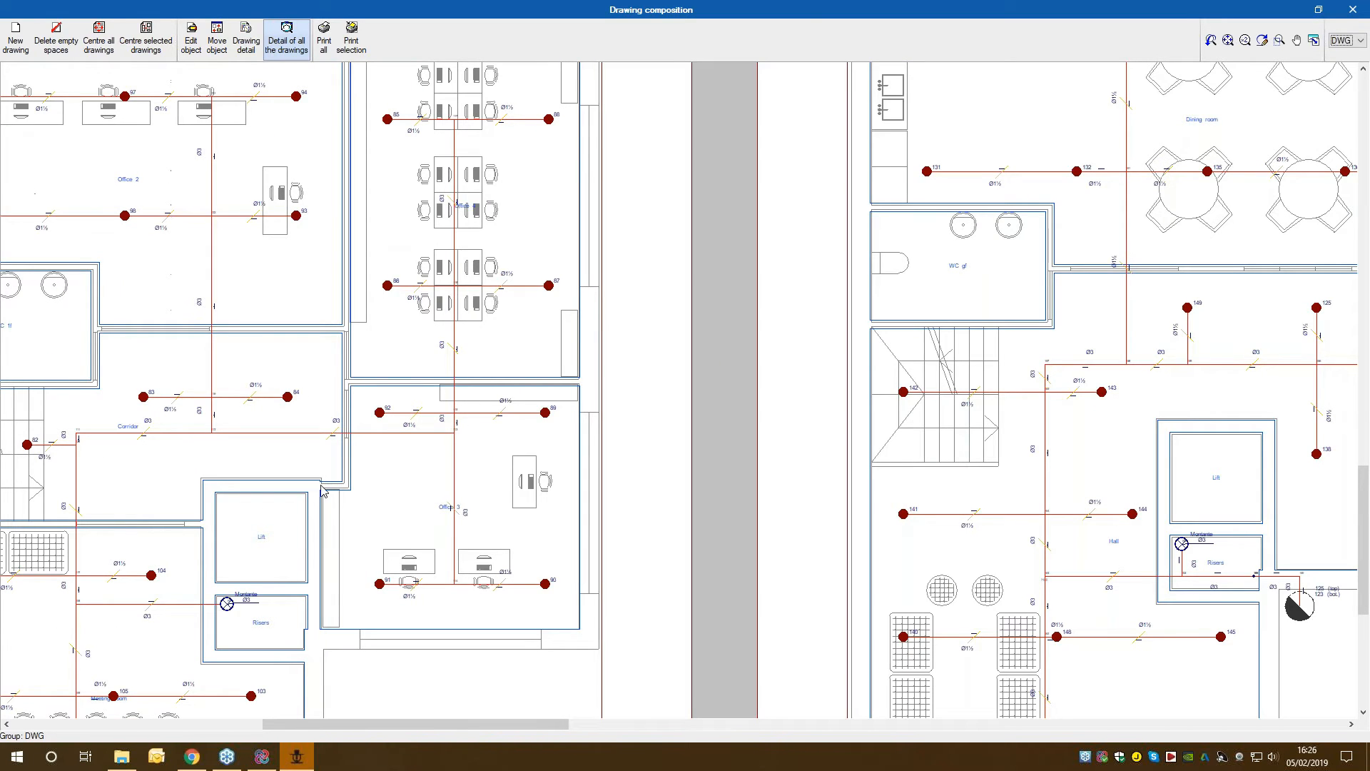
scroll(321, 490, down, 7)
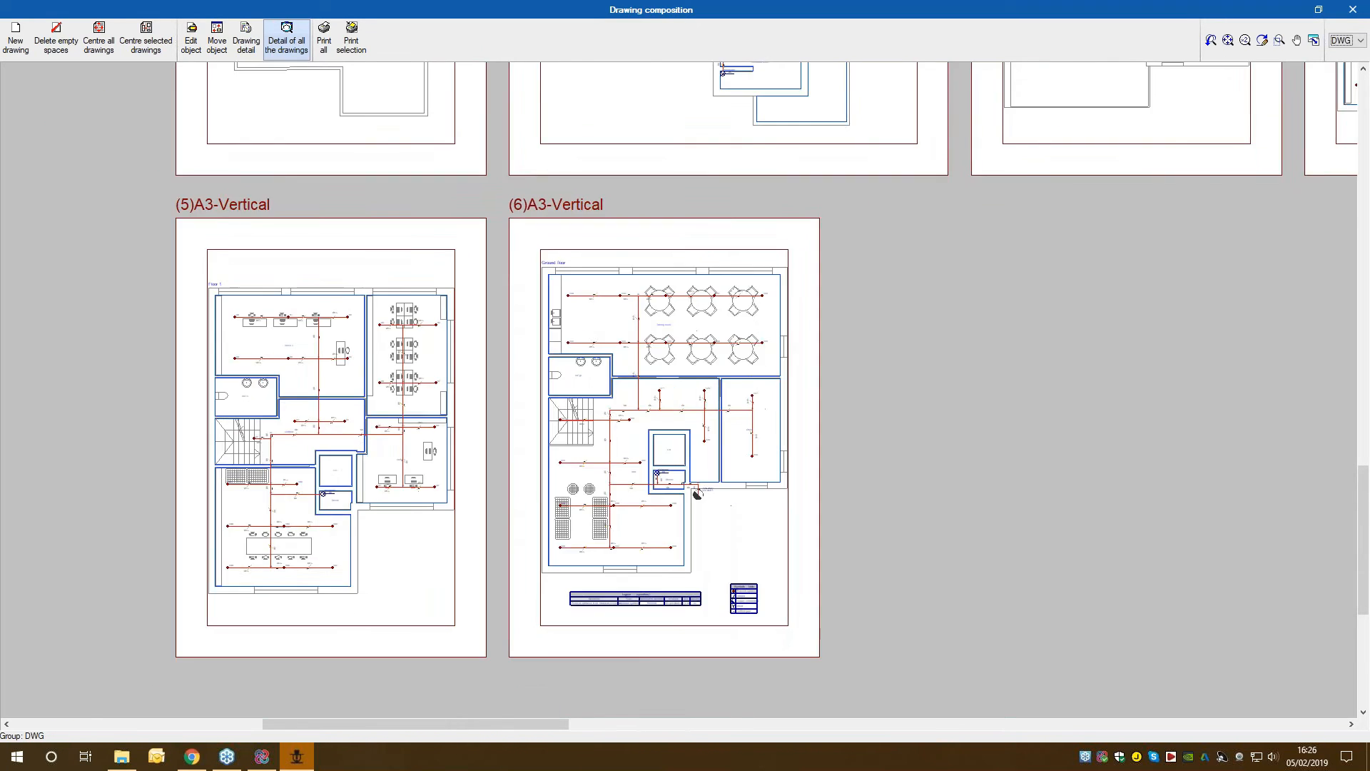
scroll(731, 328, down, 3)
middle_drag(771, 253, 651, 417)
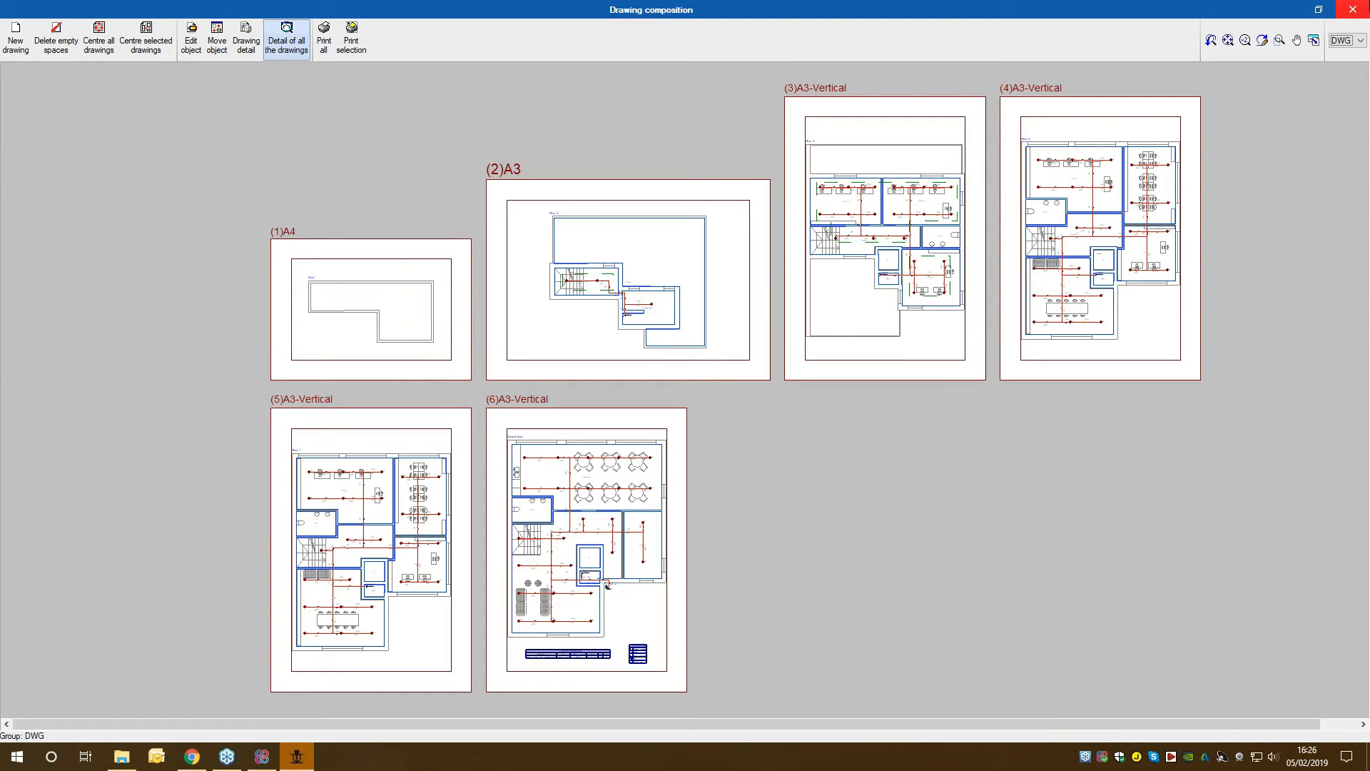
click(1353, 9)
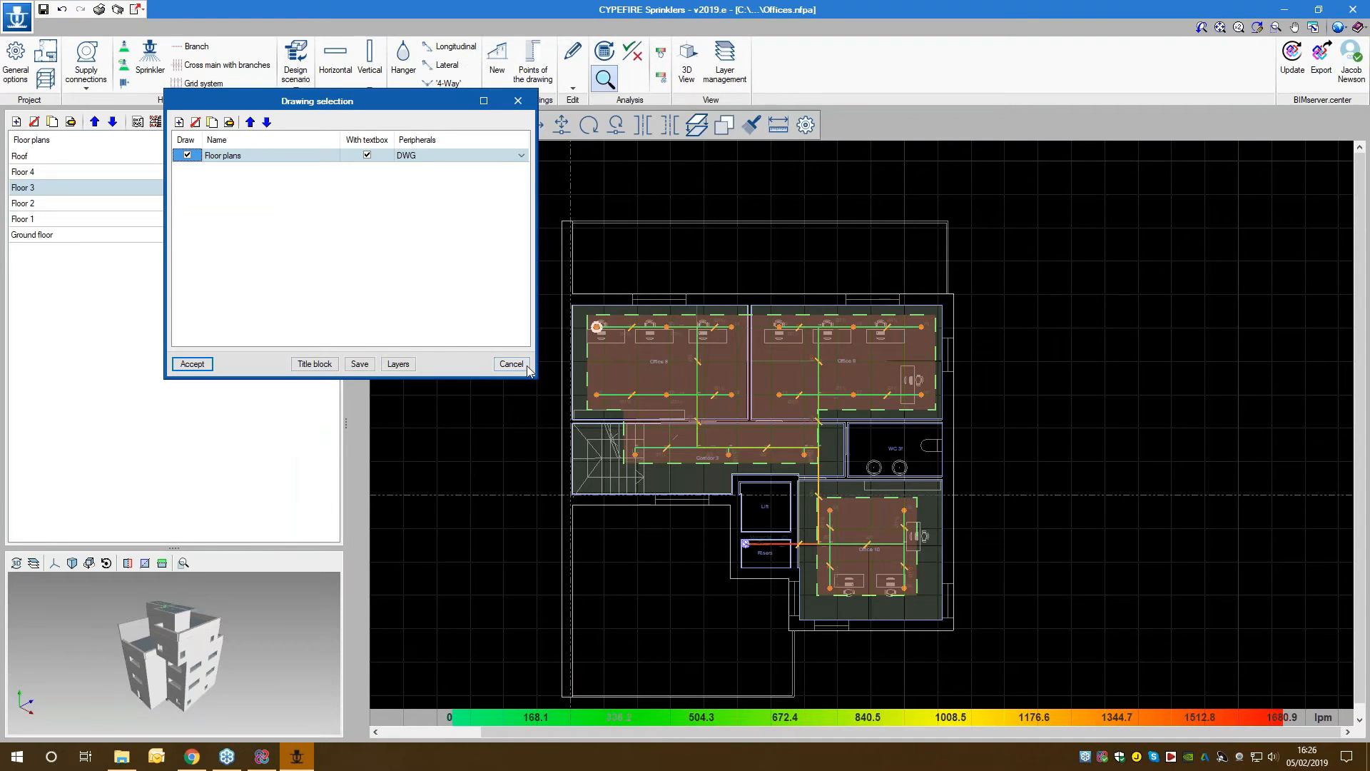
click(512, 364)
Step: Start a BIM model update and link the job to the Demonstration project on BIMserver.center
middle_drag(1022, 404, 1021, 404)
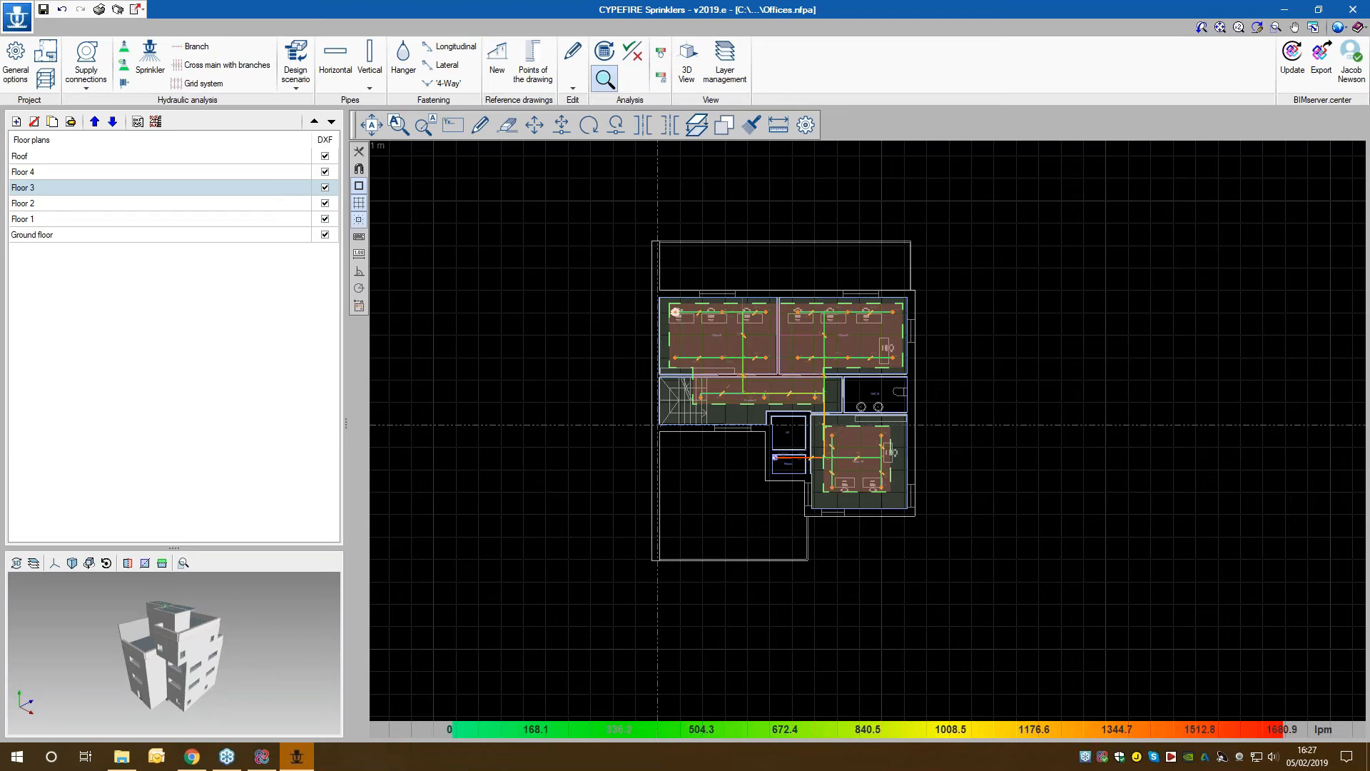
mouse_move(752, 397)
mouse_move(914, 448)
mouse_move(850, 335)
click(1292, 57)
click(133, 65)
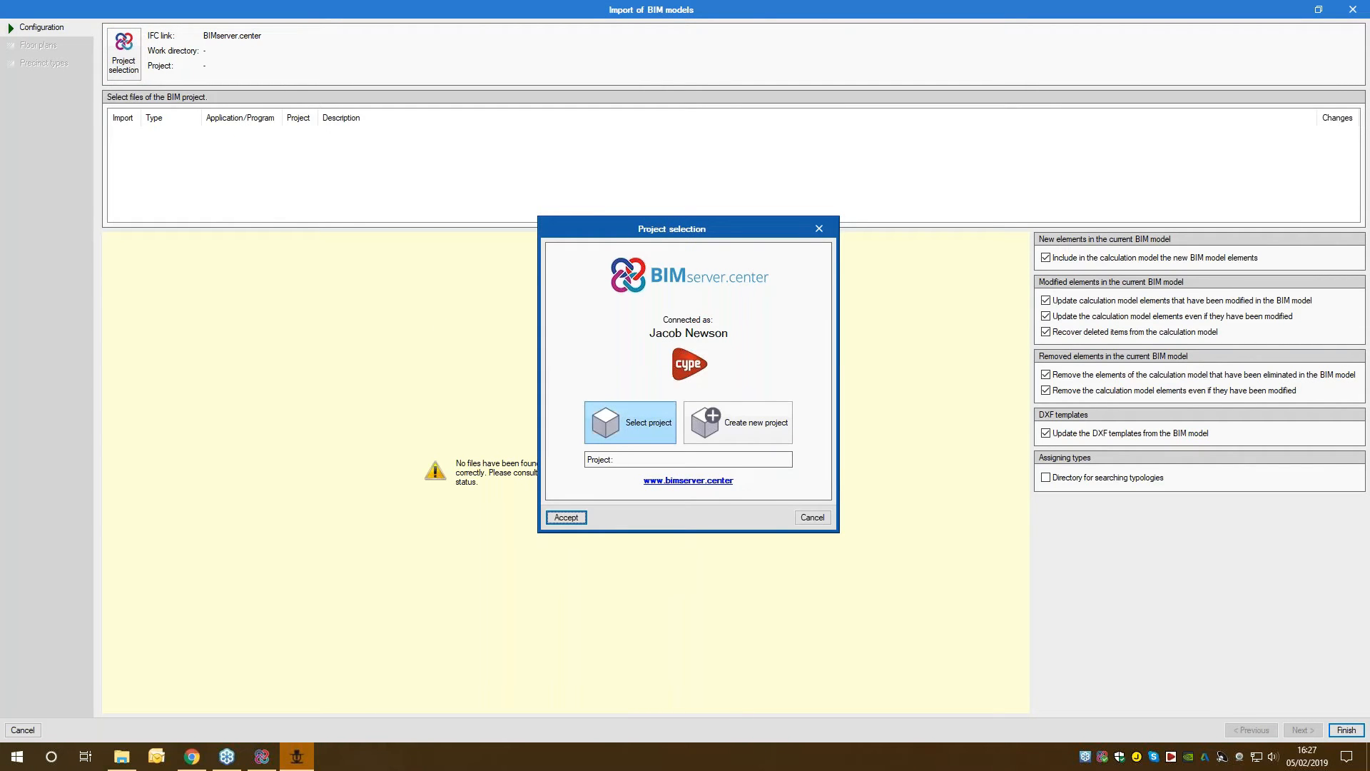
click(629, 427)
click(758, 565)
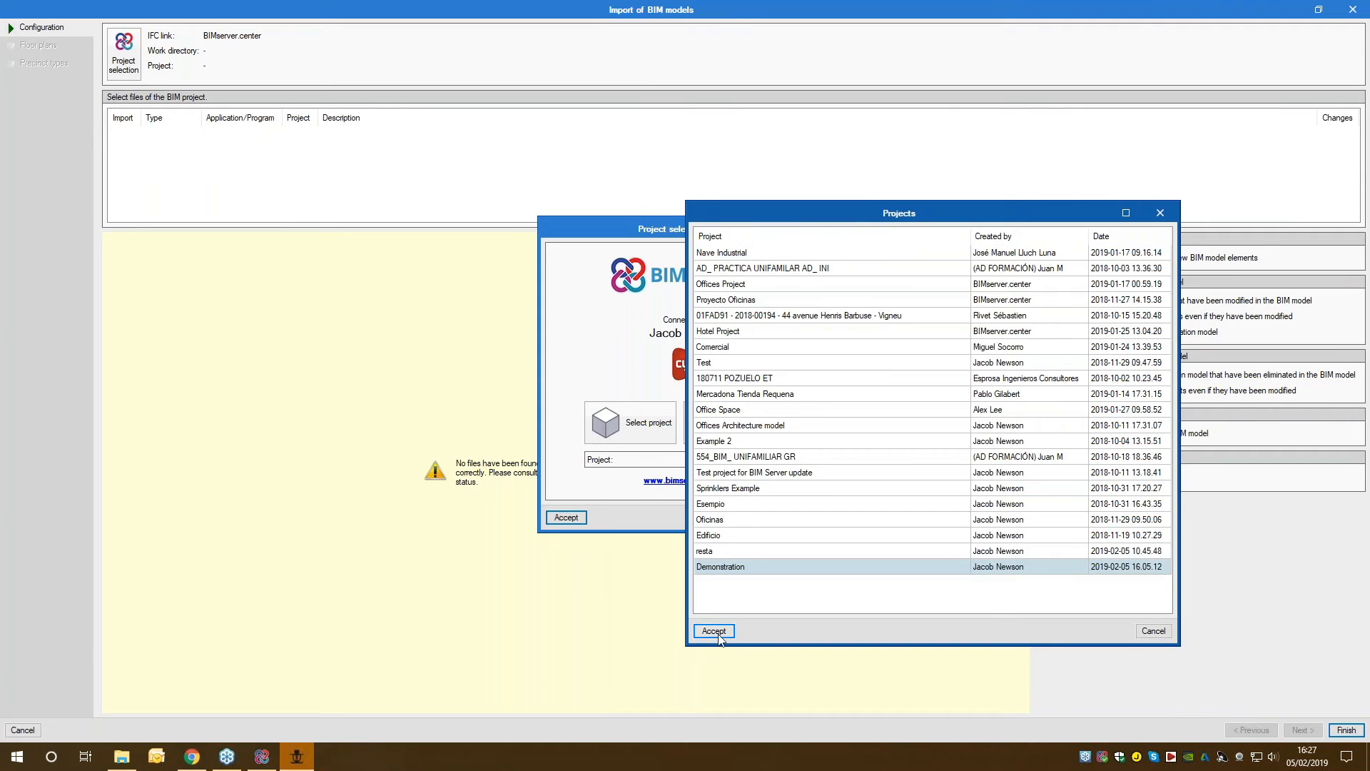
click(713, 631)
click(565, 517)
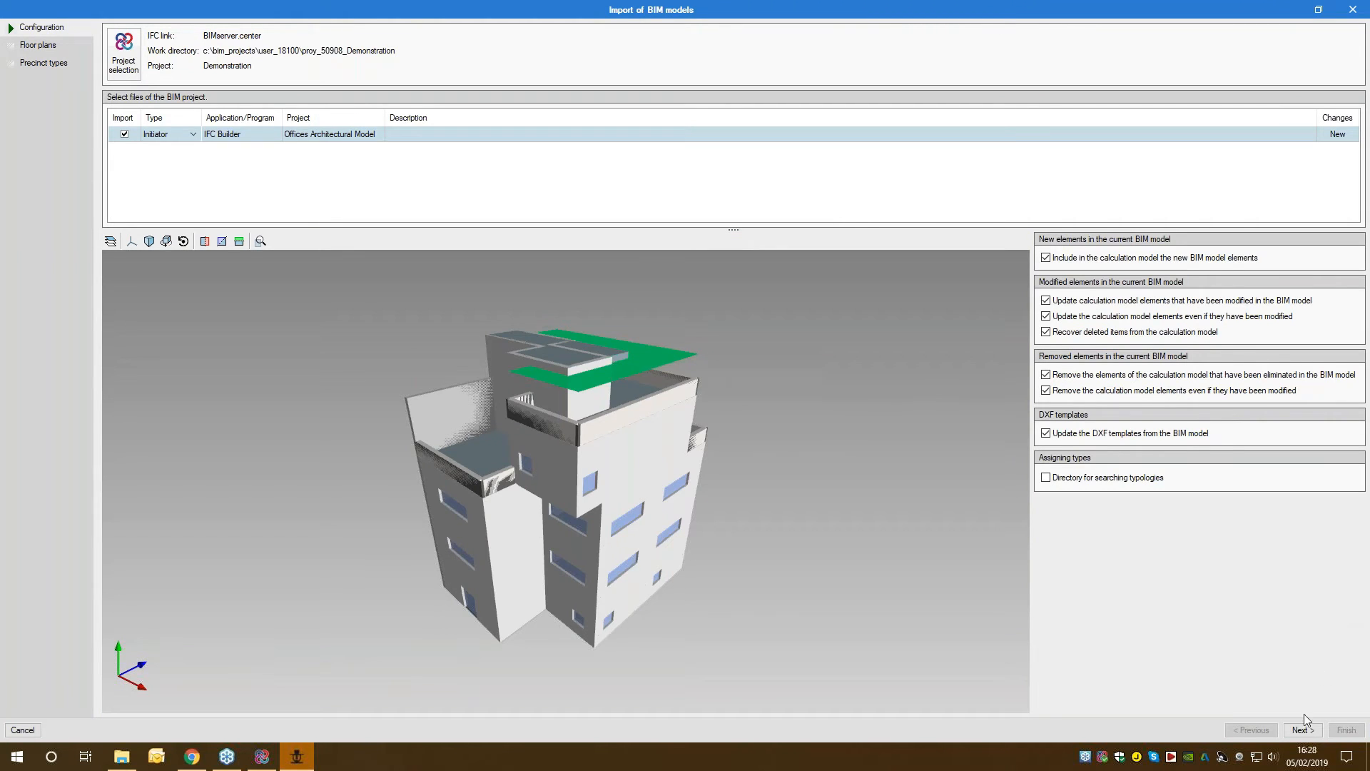
Step: Import the Offices Architectural Model with all its floors and precinct types, and close the update results
click(1302, 730)
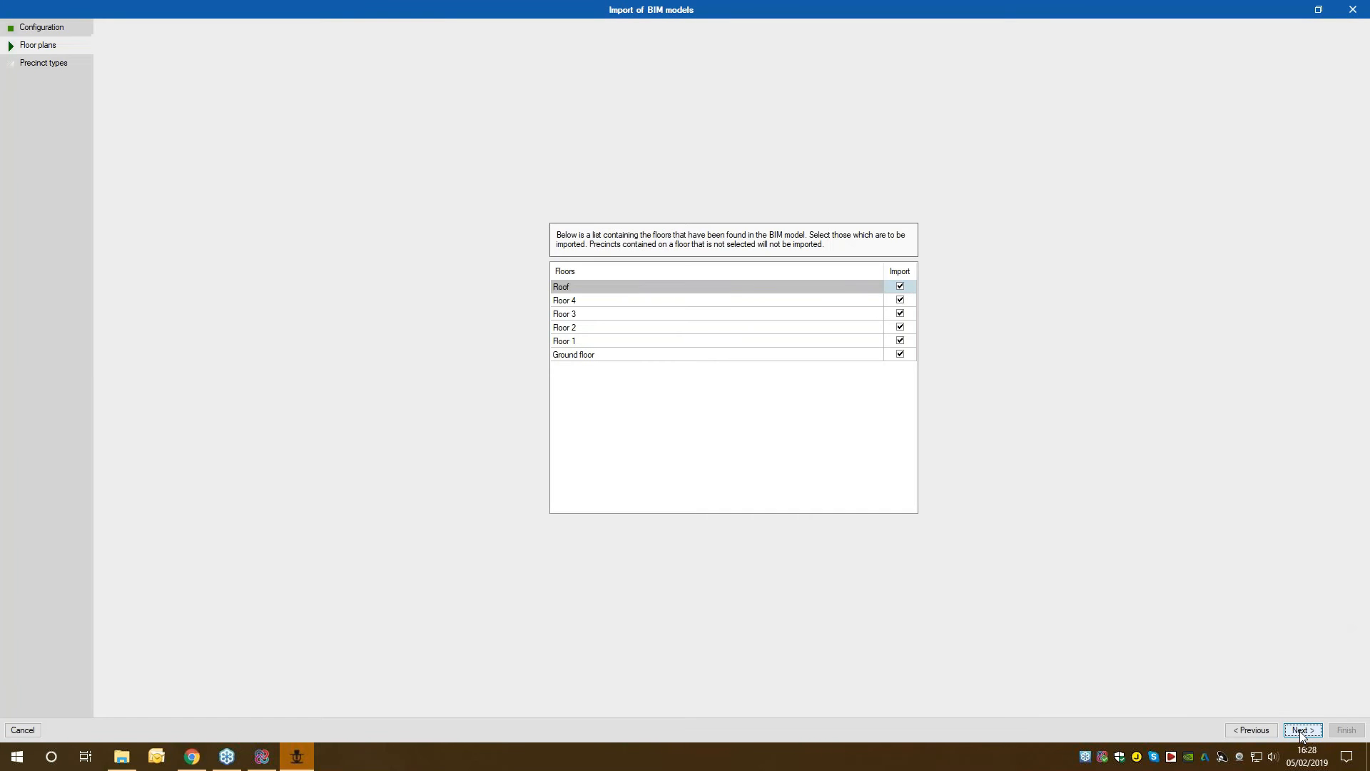
click(1301, 731)
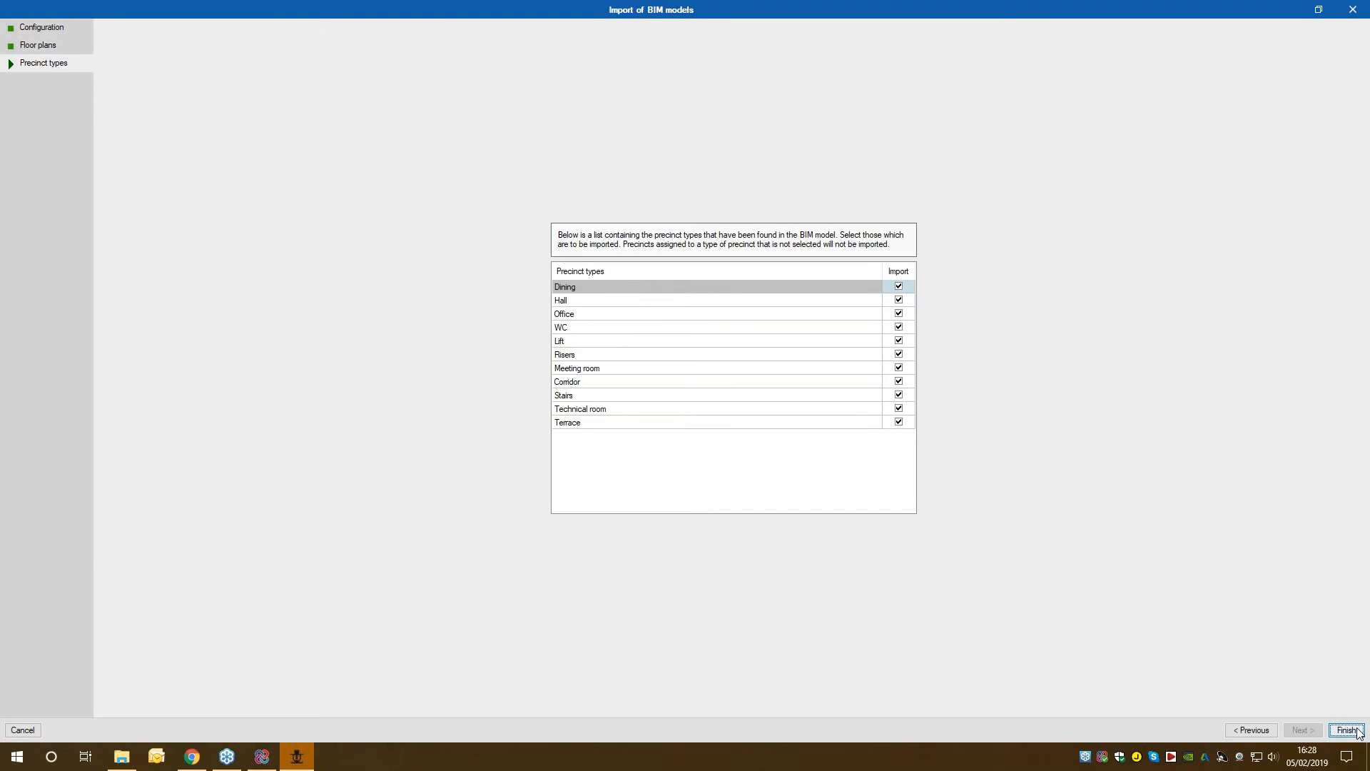
click(1346, 729)
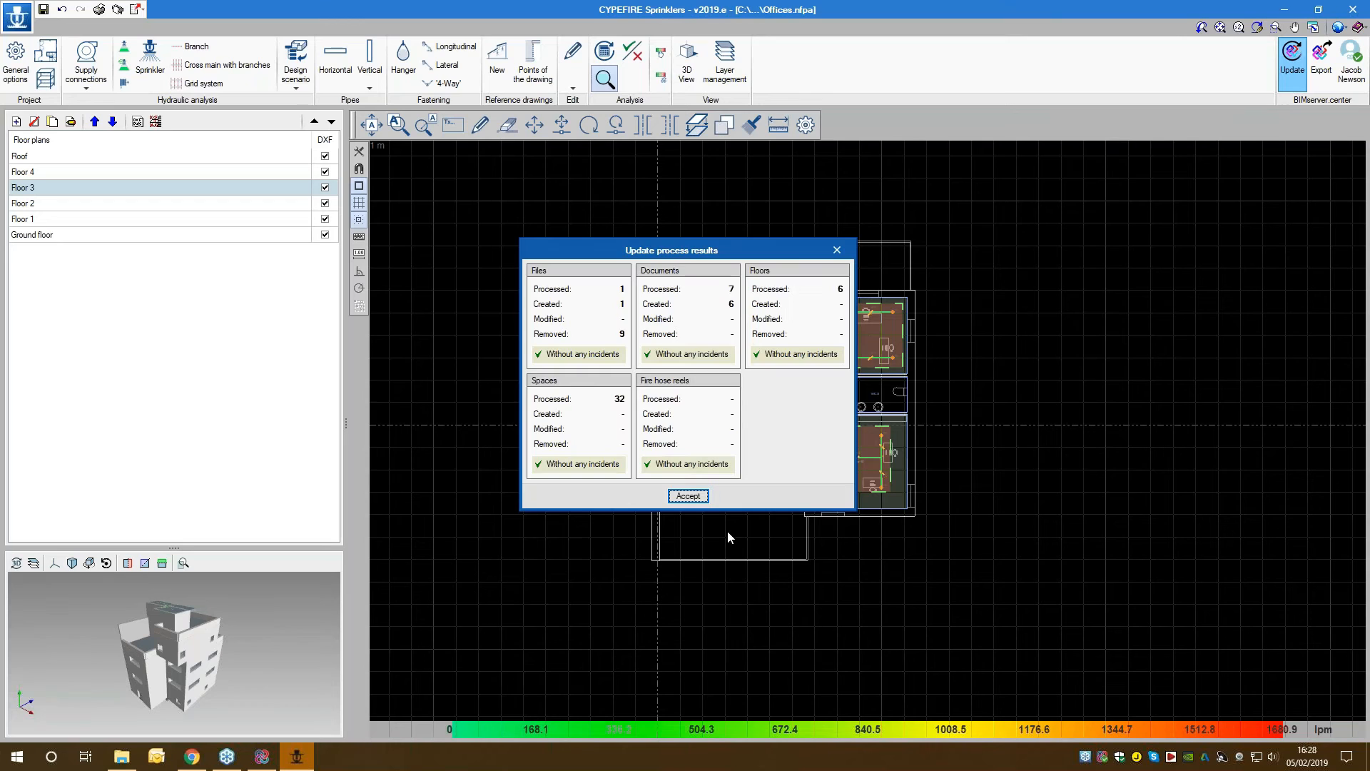
click(688, 496)
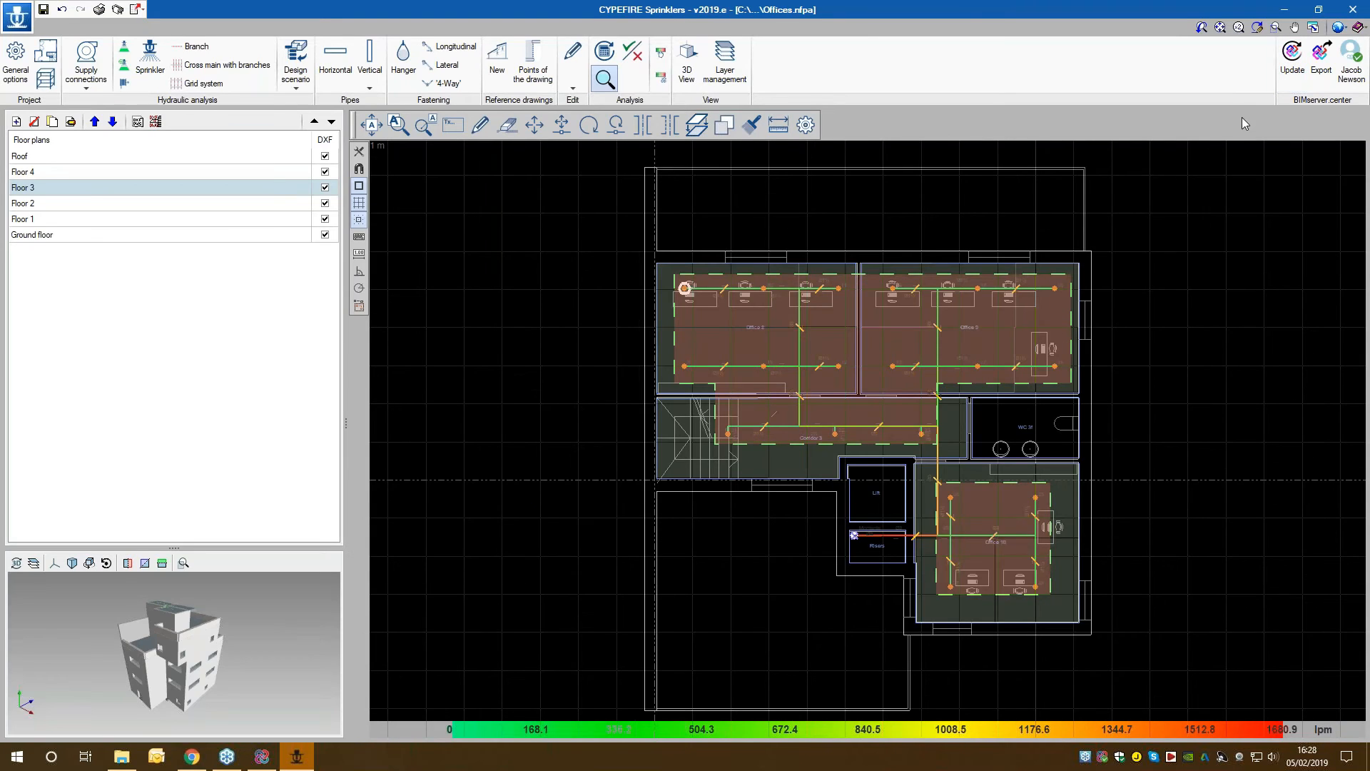
Step: Export the IFC file Demonstration CYPEFIRE Sprinklers without the flow, velocity, pressure loss, length and height graphical analyses
click(1325, 76)
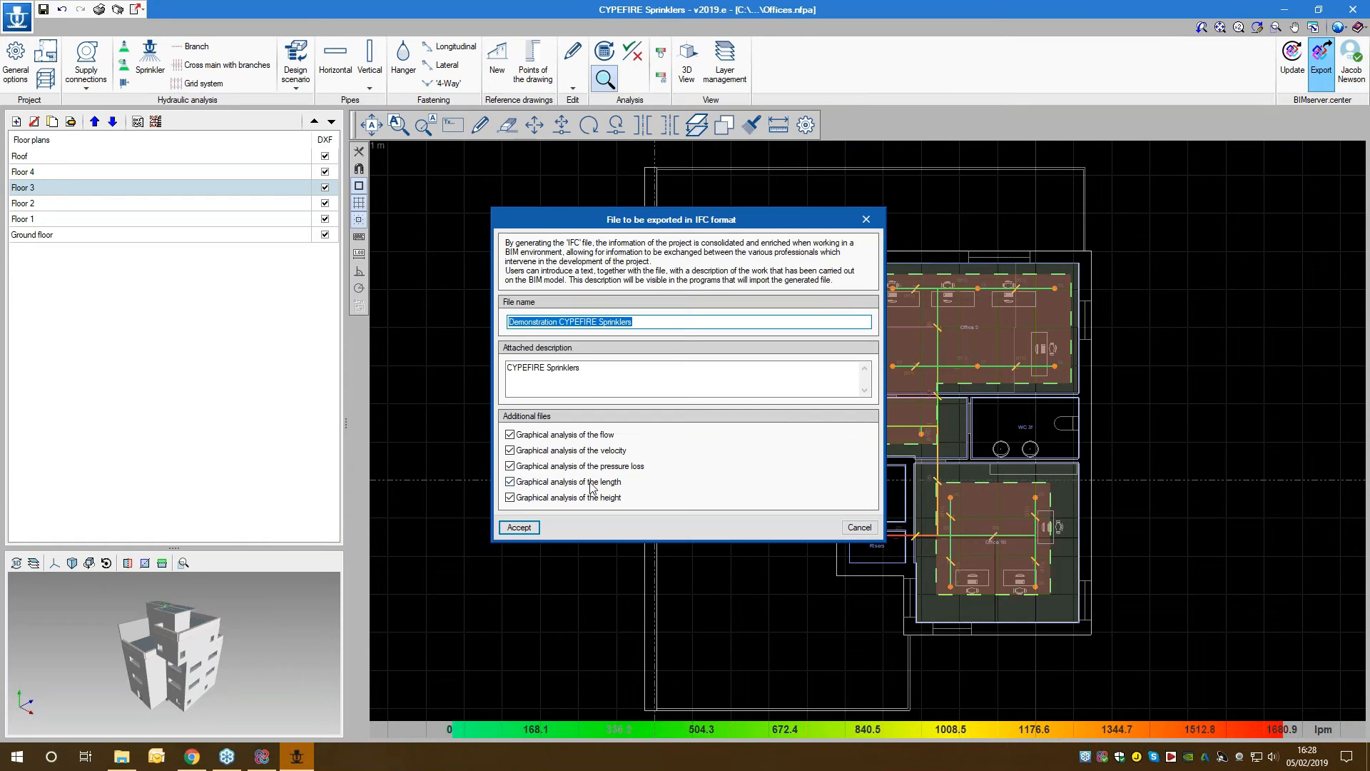
click(536, 435)
click(535, 450)
click(534, 466)
click(533, 482)
click(534, 498)
click(521, 528)
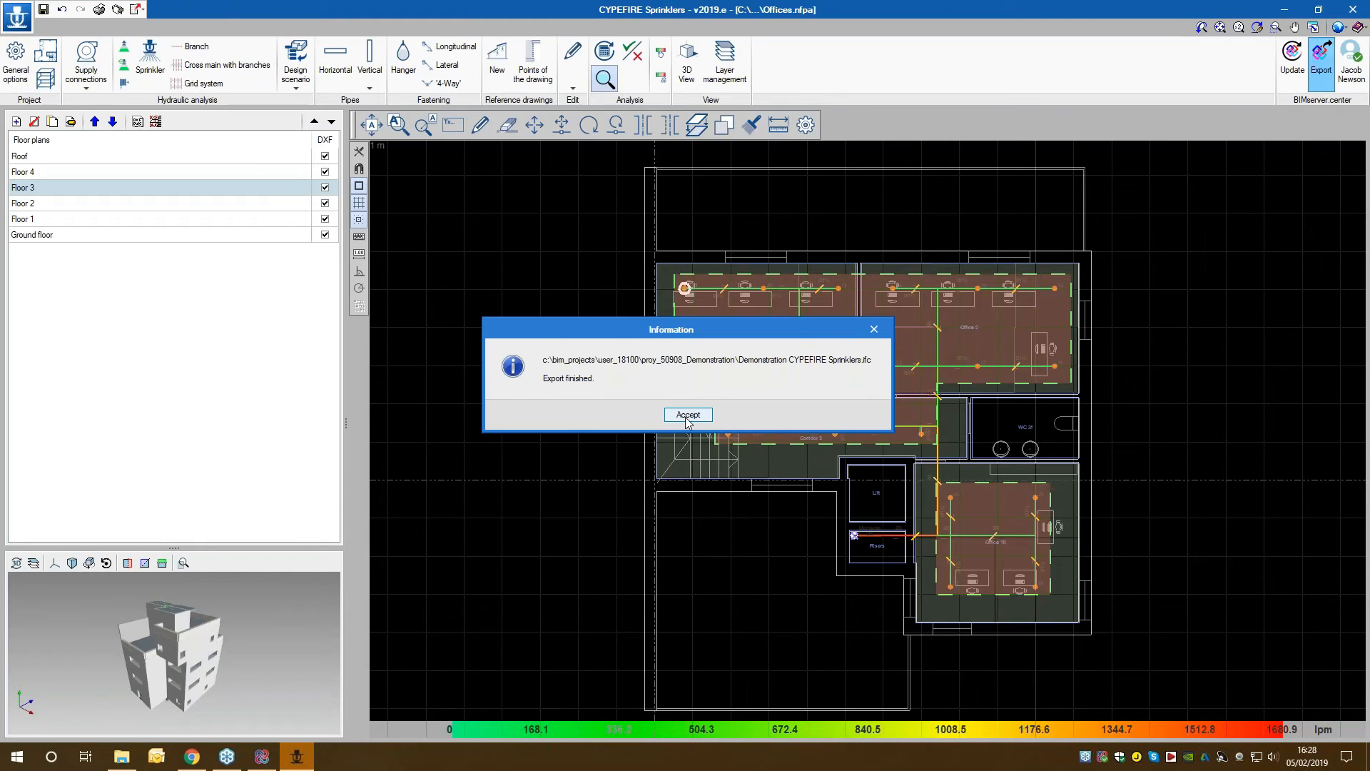
click(688, 414)
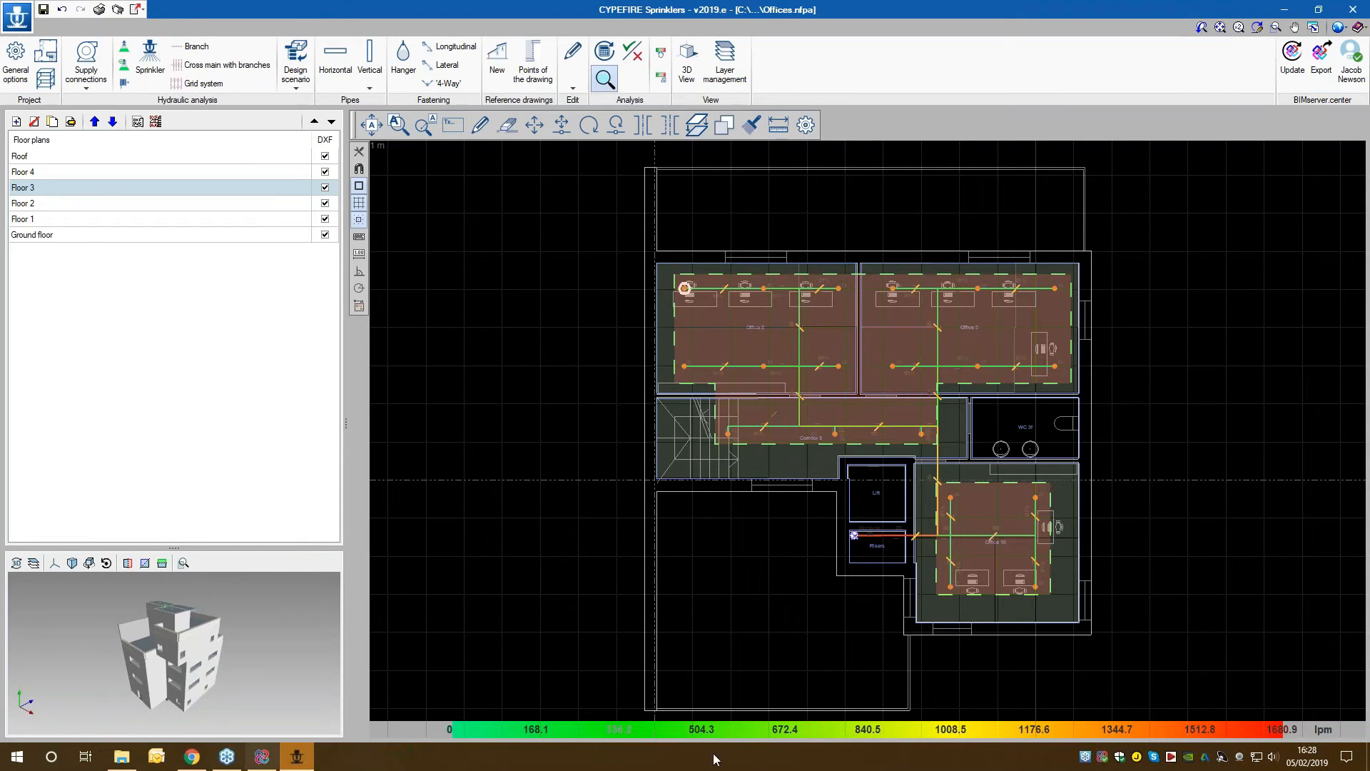
Step: Check the synchronisation in BIMserver.center Sync, and switch to Chrome to view the Demonstration project's exported sprinklers file
click(265, 759)
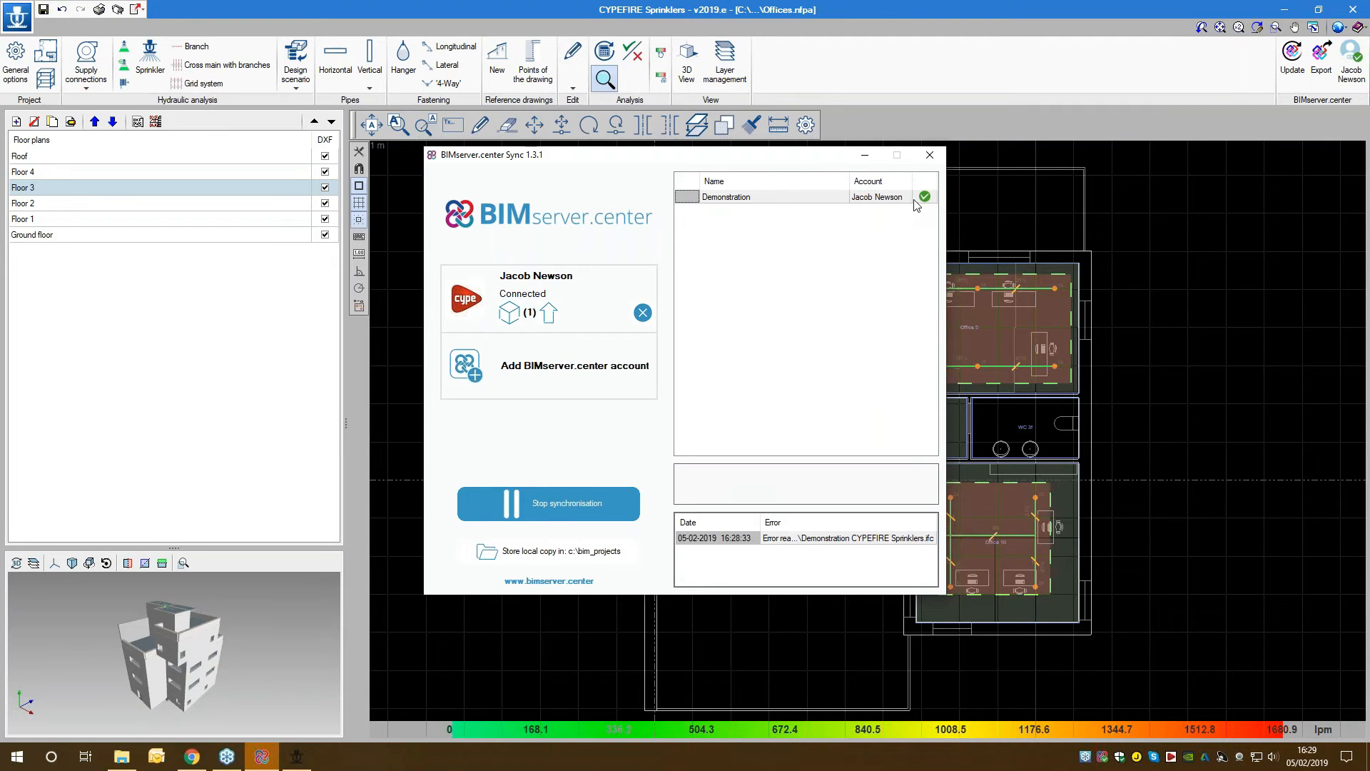
click(192, 756)
click(25, 157)
click(107, 263)
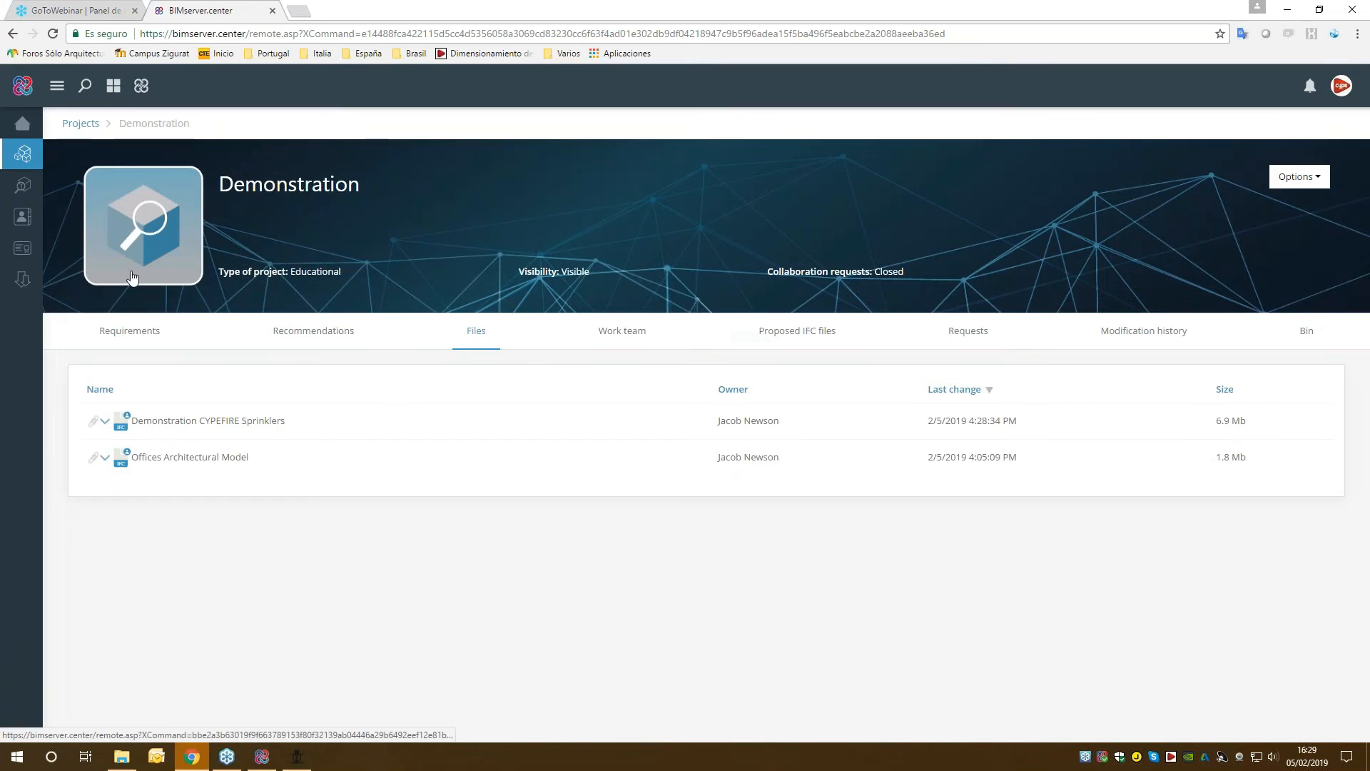
click(105, 421)
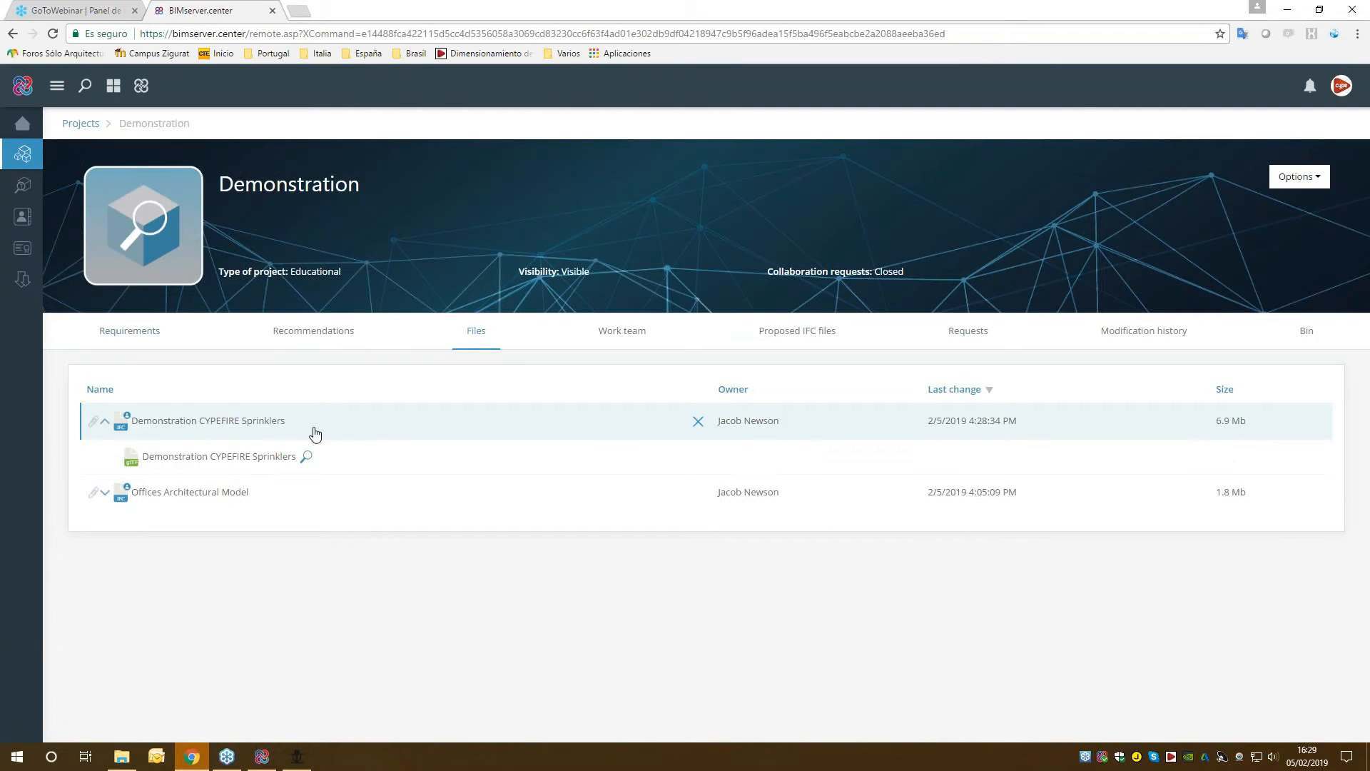
Step: View the Demonstration project in 3D, isolating the sprinkler model by hiding the architectural model, and show both models again
click(172, 210)
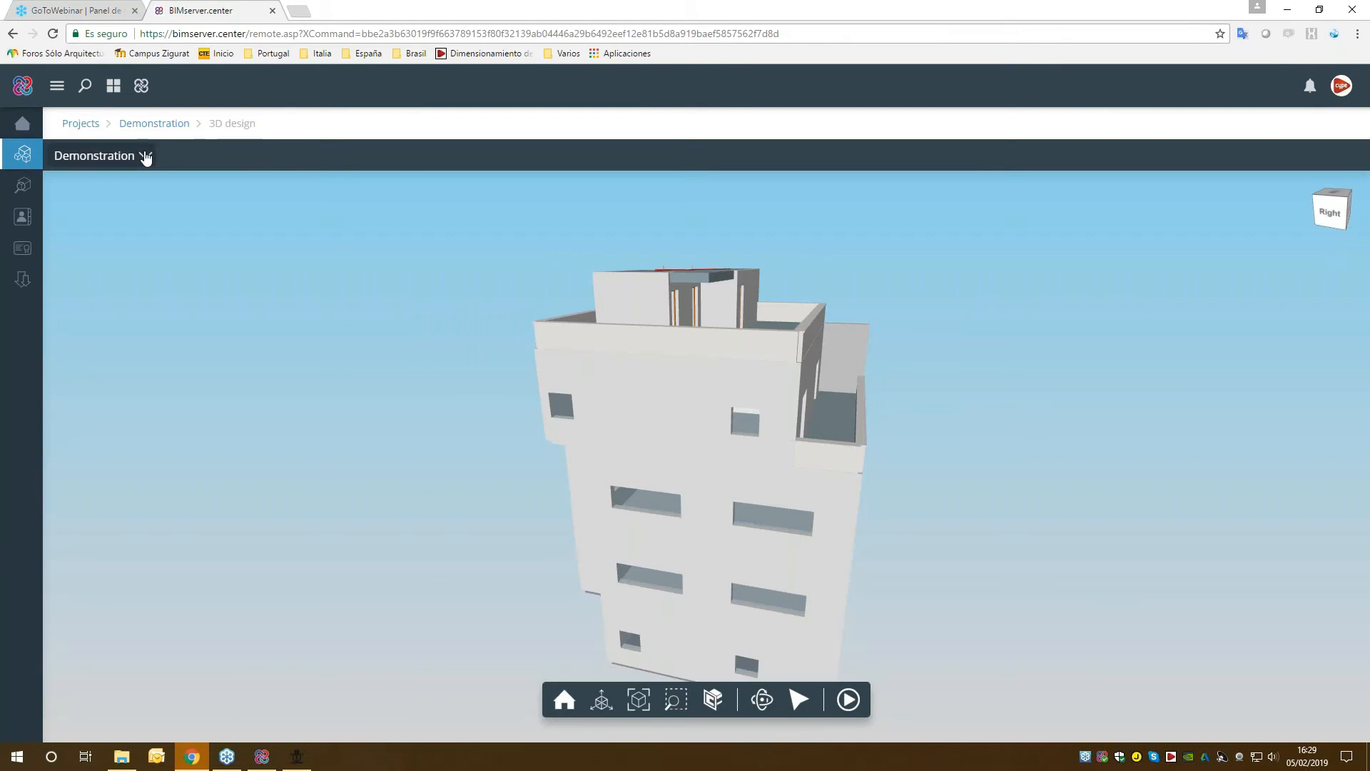
click(148, 157)
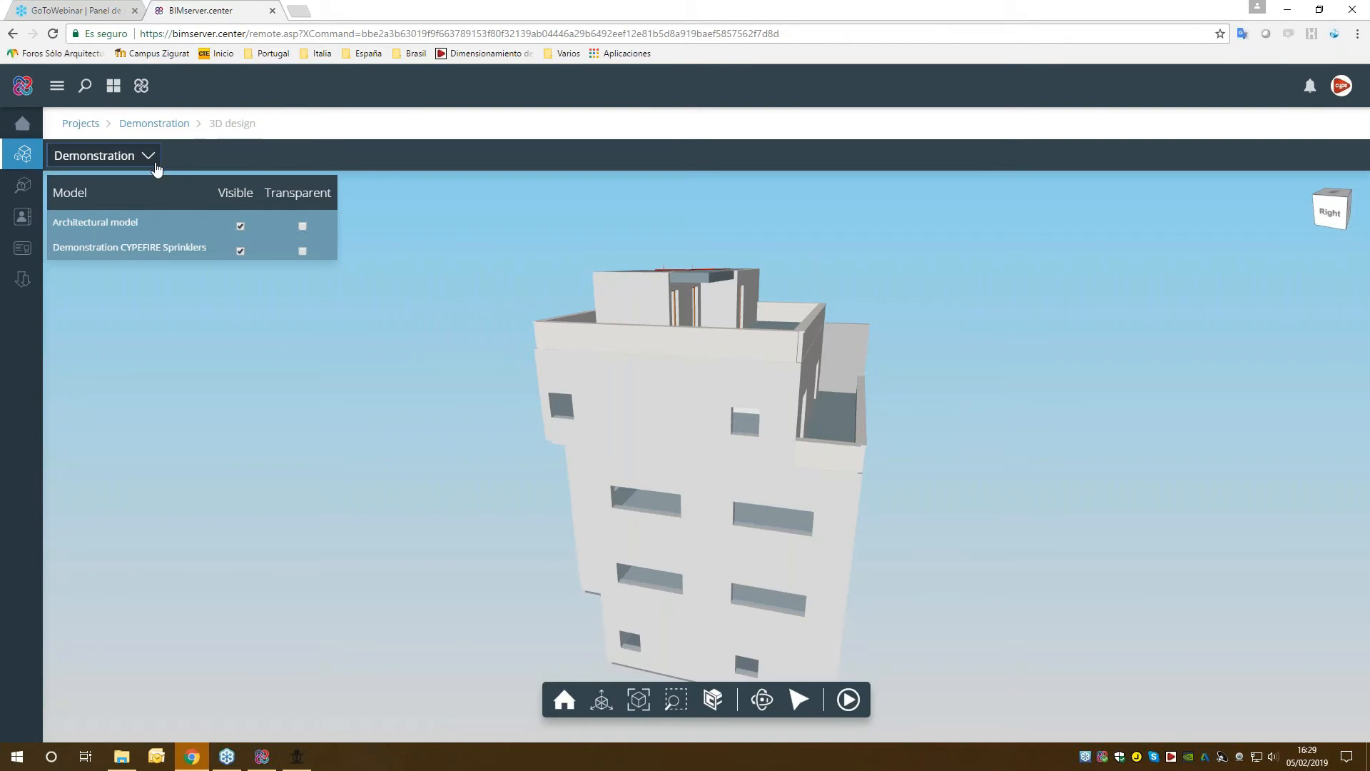
click(240, 226)
mouse_move(1014, 536)
mouse_down()
mouse_move(742, 535)
mouse_move(532, 514)
mouse_up()
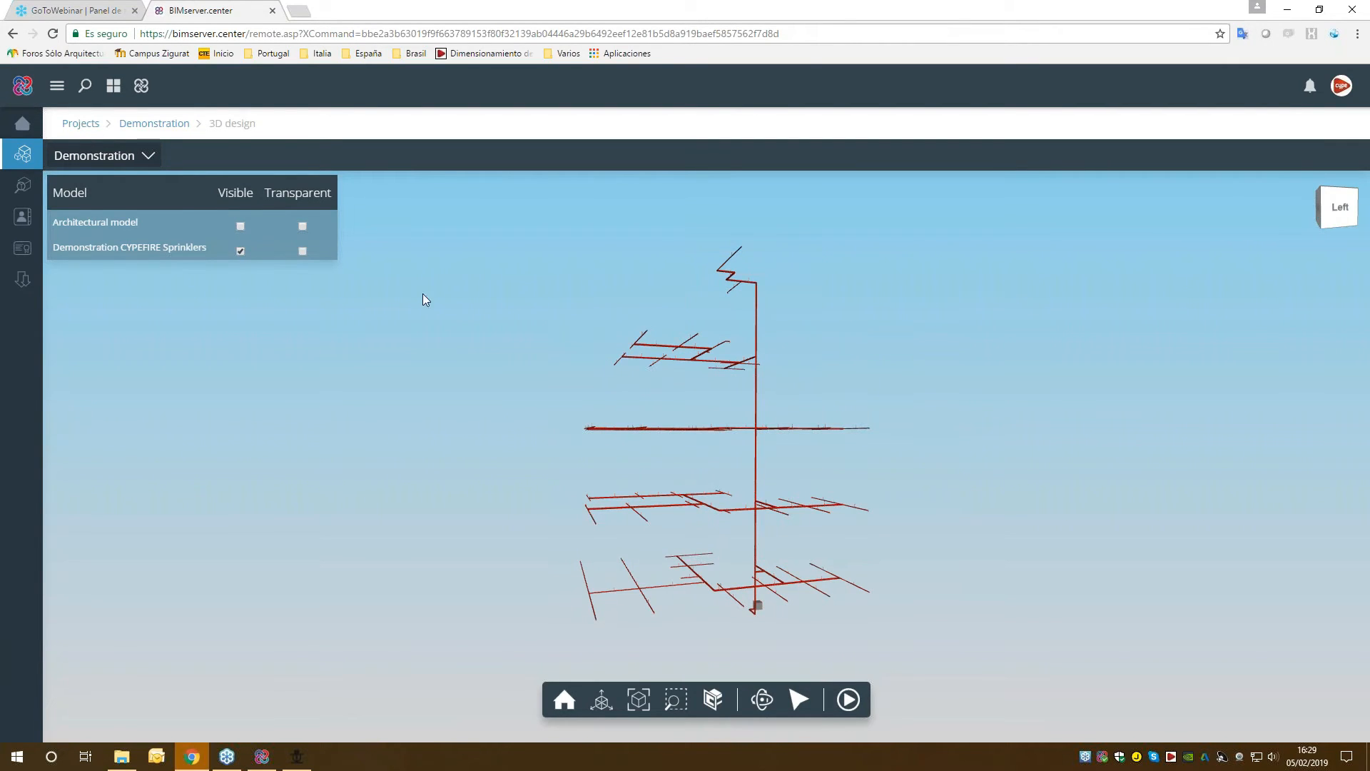
click(240, 226)
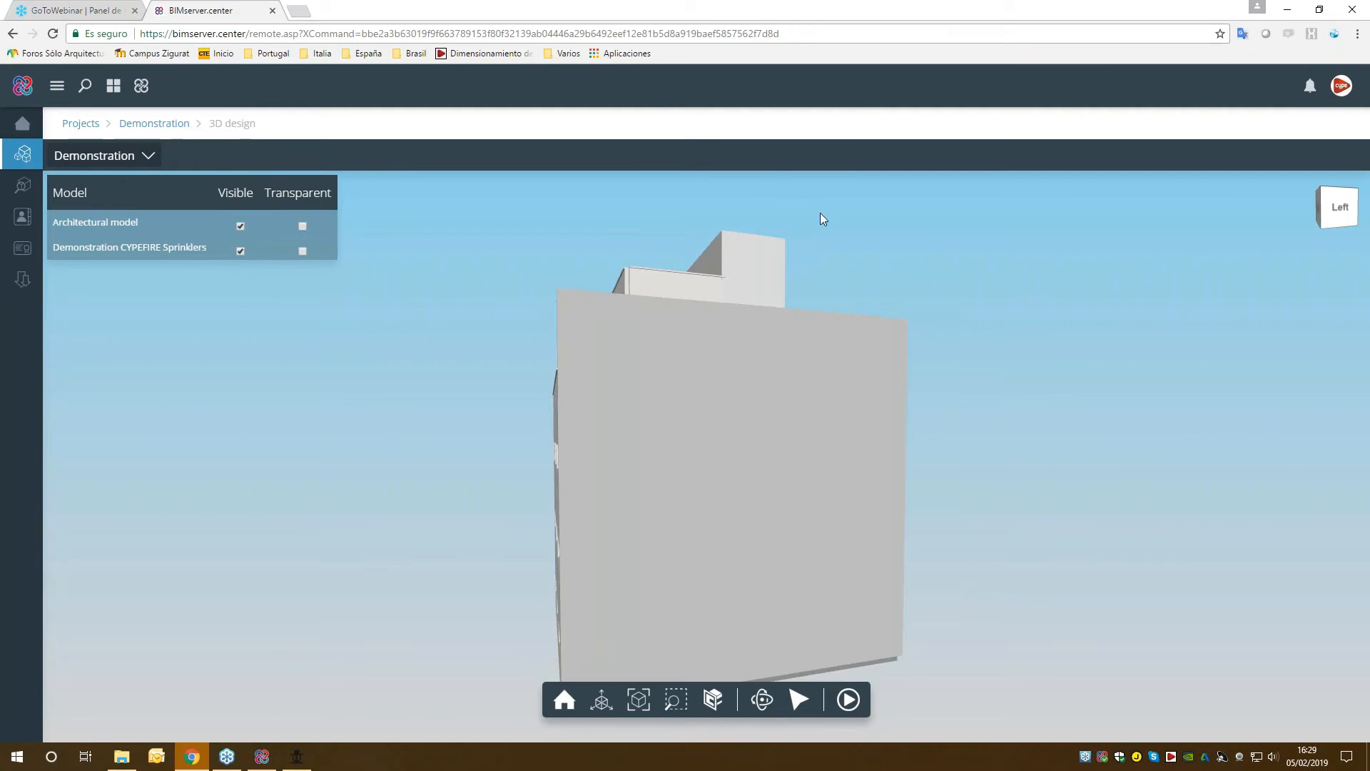
Step: Leave the browser and sprinkler programs, switch to CYPEFIRE FDS, and create a new project with the file name Demo_fds
click(1300, 12)
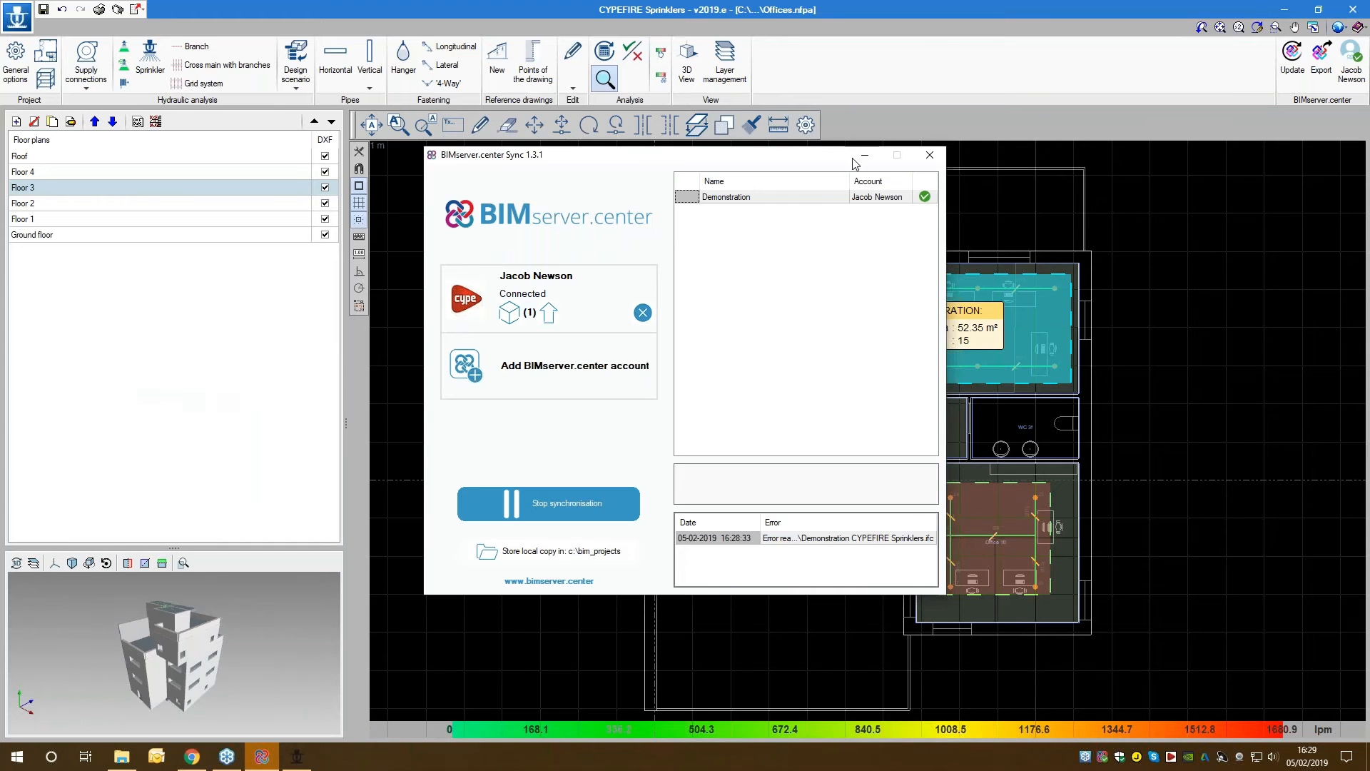
click(864, 156)
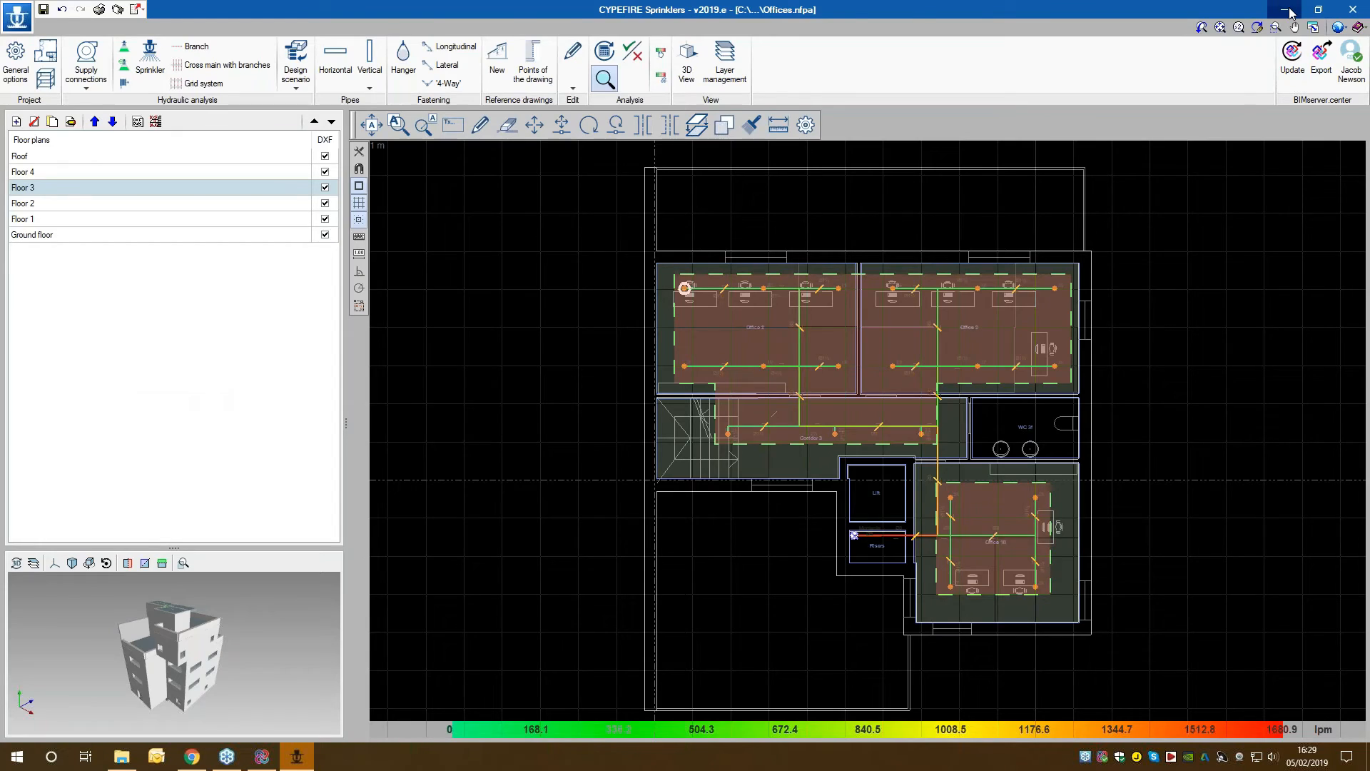
click(1291, 11)
double_click(650, 369)
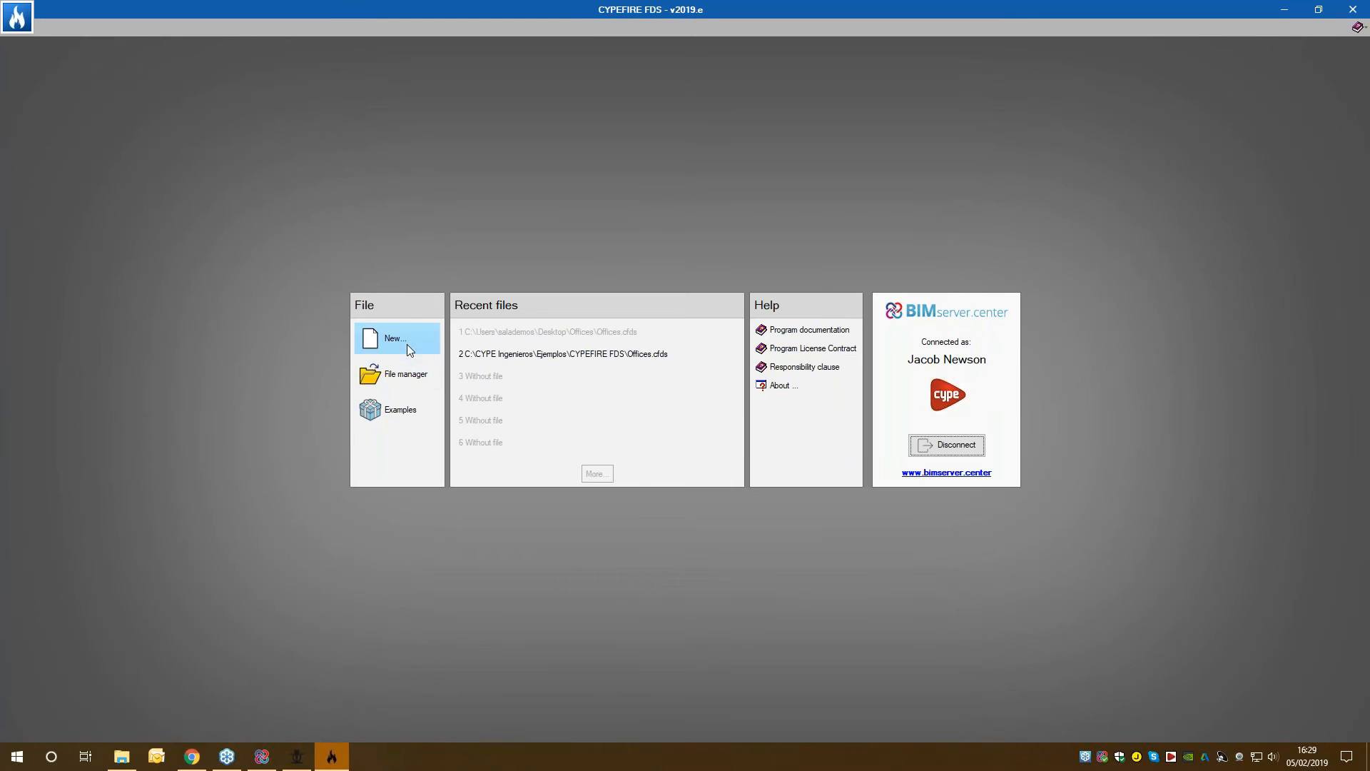
click(401, 343)
text(Demo_fds)
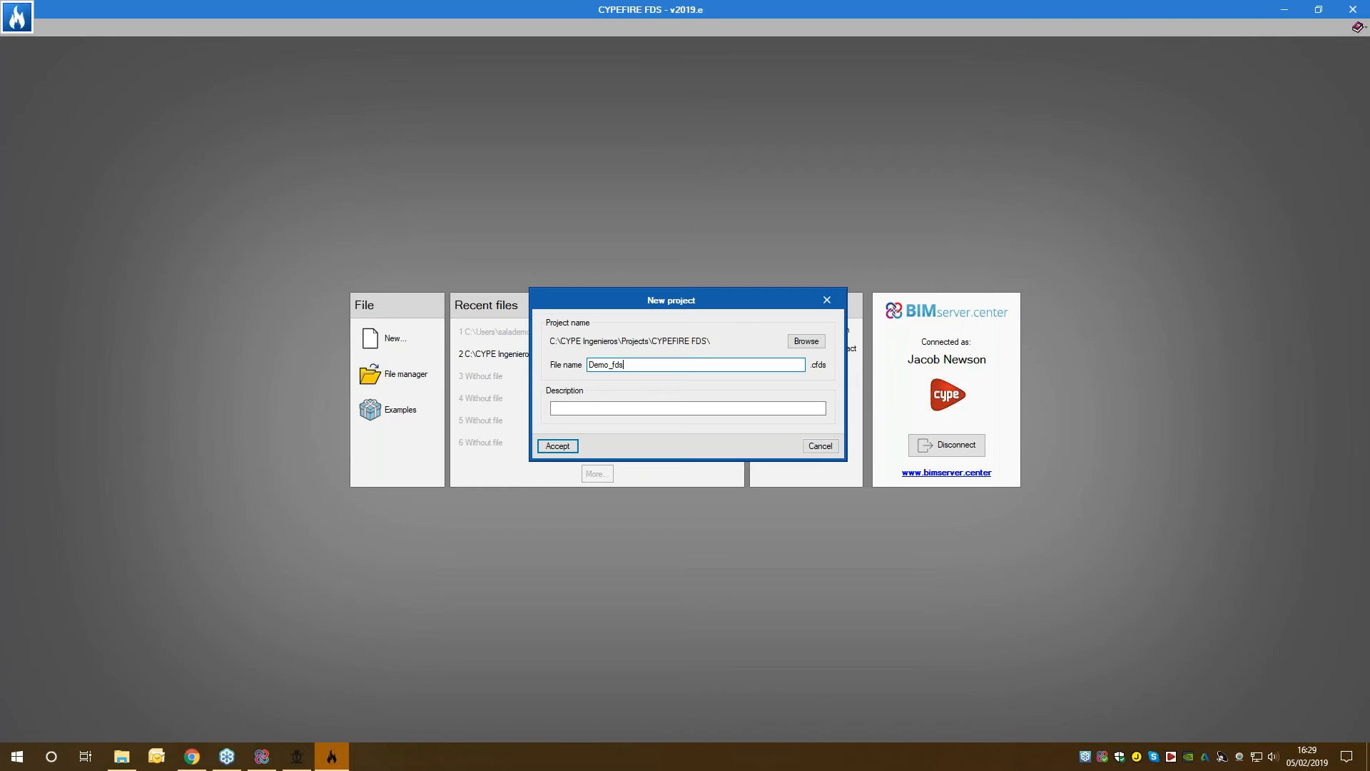
click(557, 446)
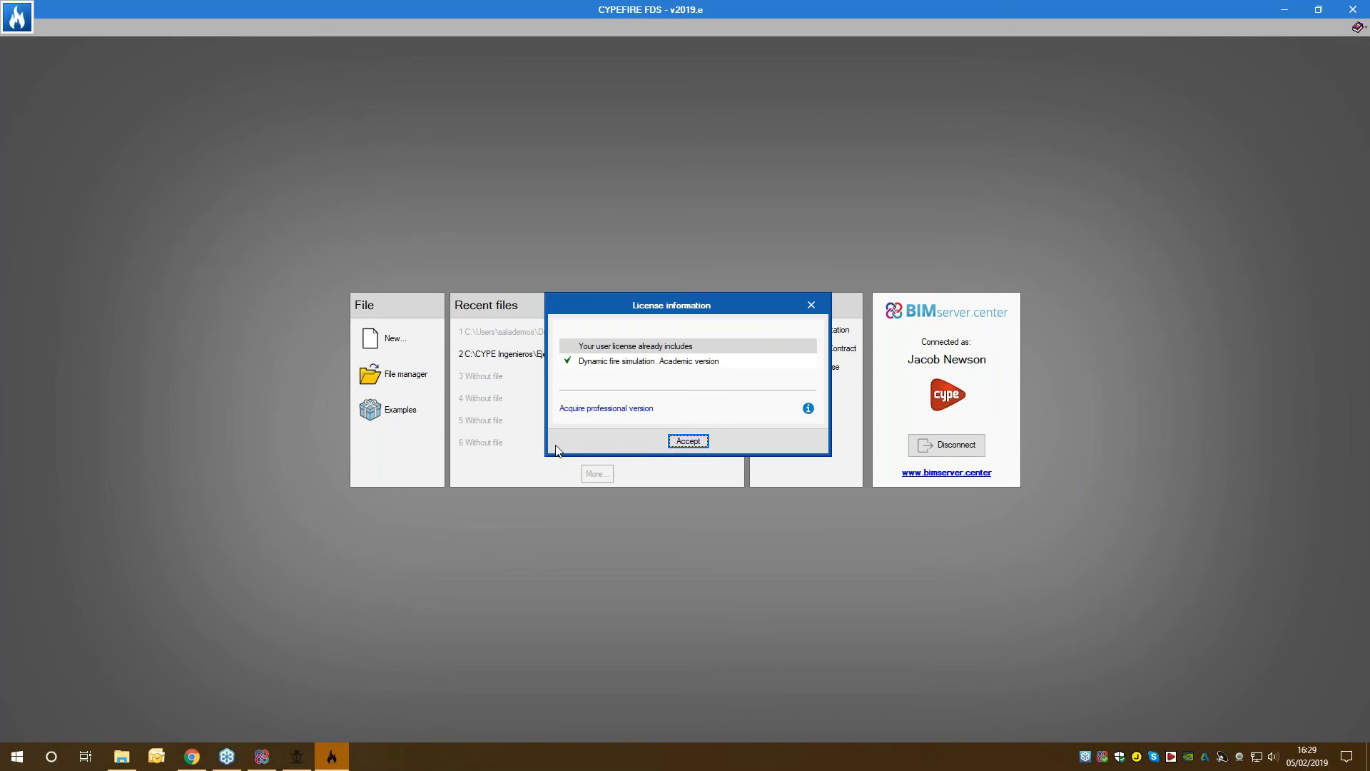
click(685, 441)
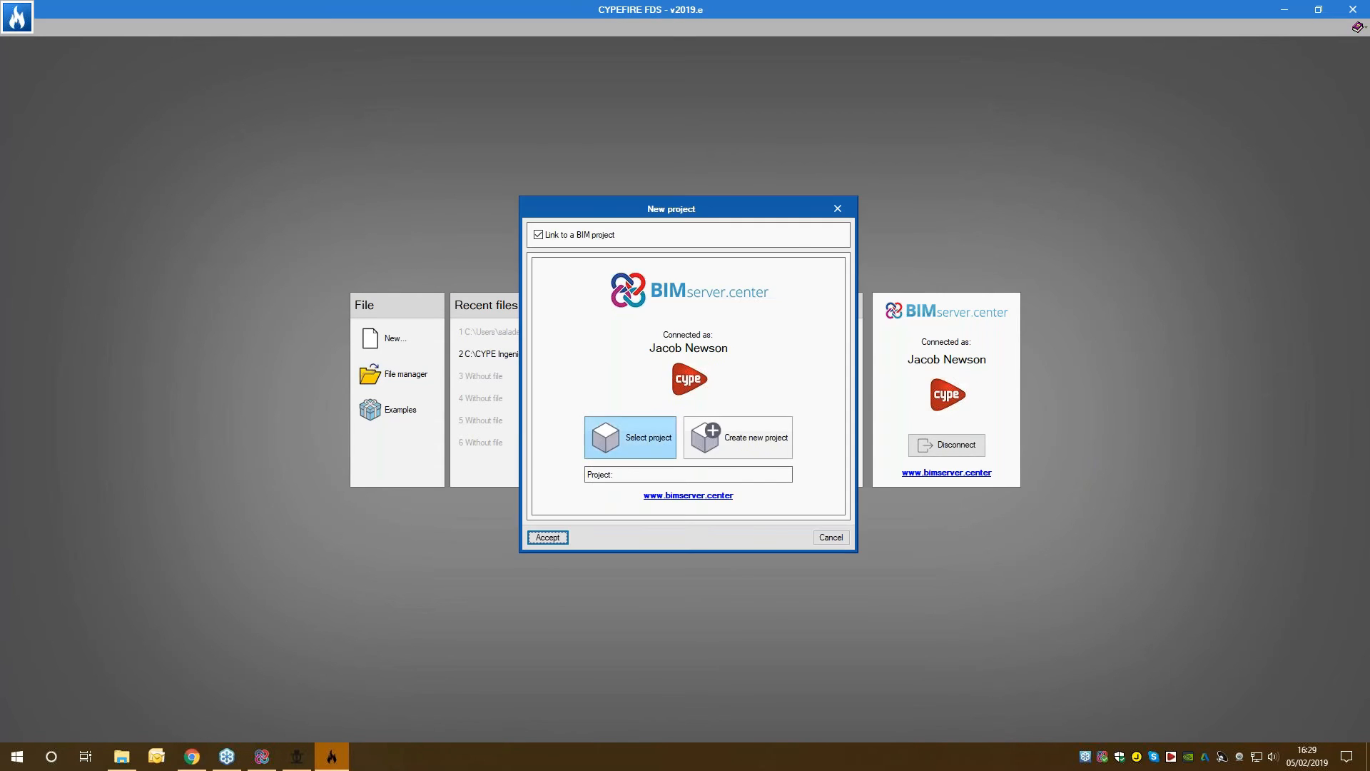
Step: Link the new FDS project to the Demonstration project on BIMserver.center
click(628, 437)
click(757, 546)
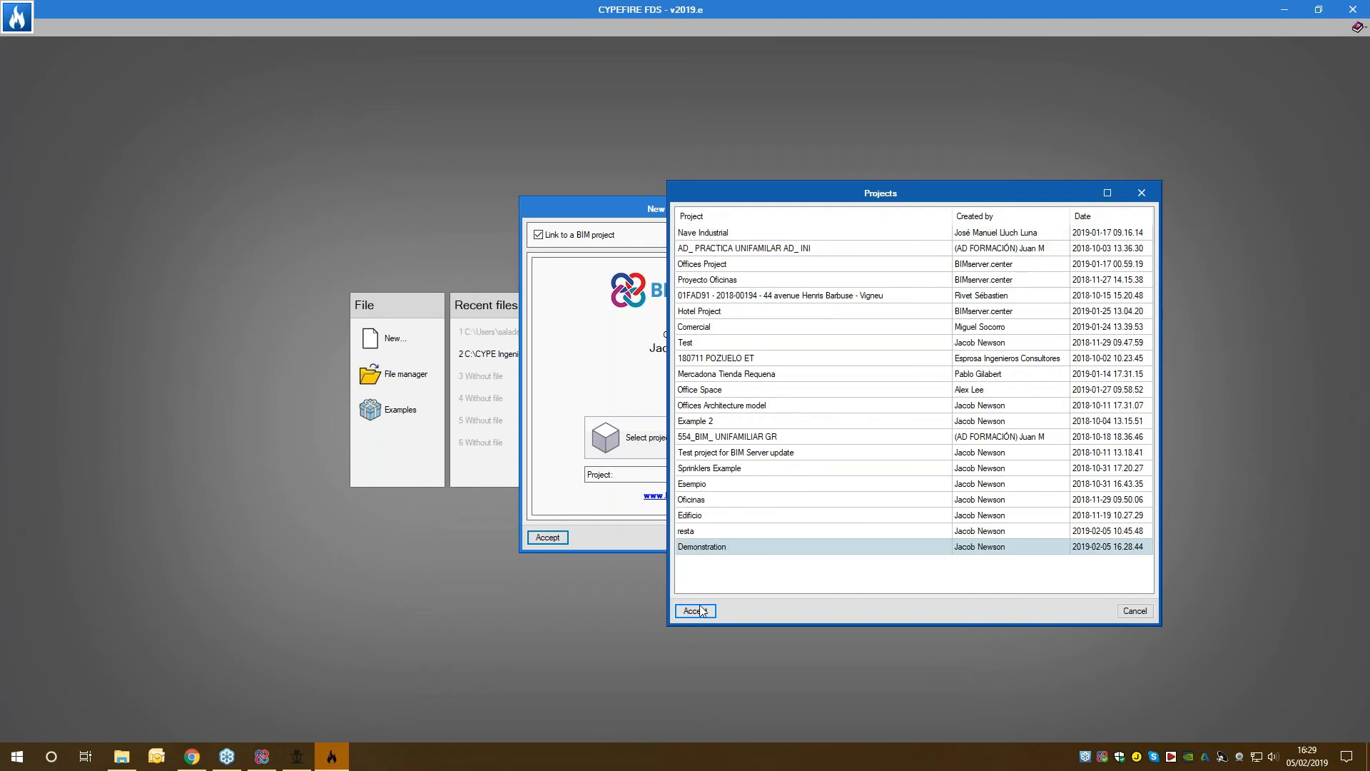
click(695, 610)
click(548, 537)
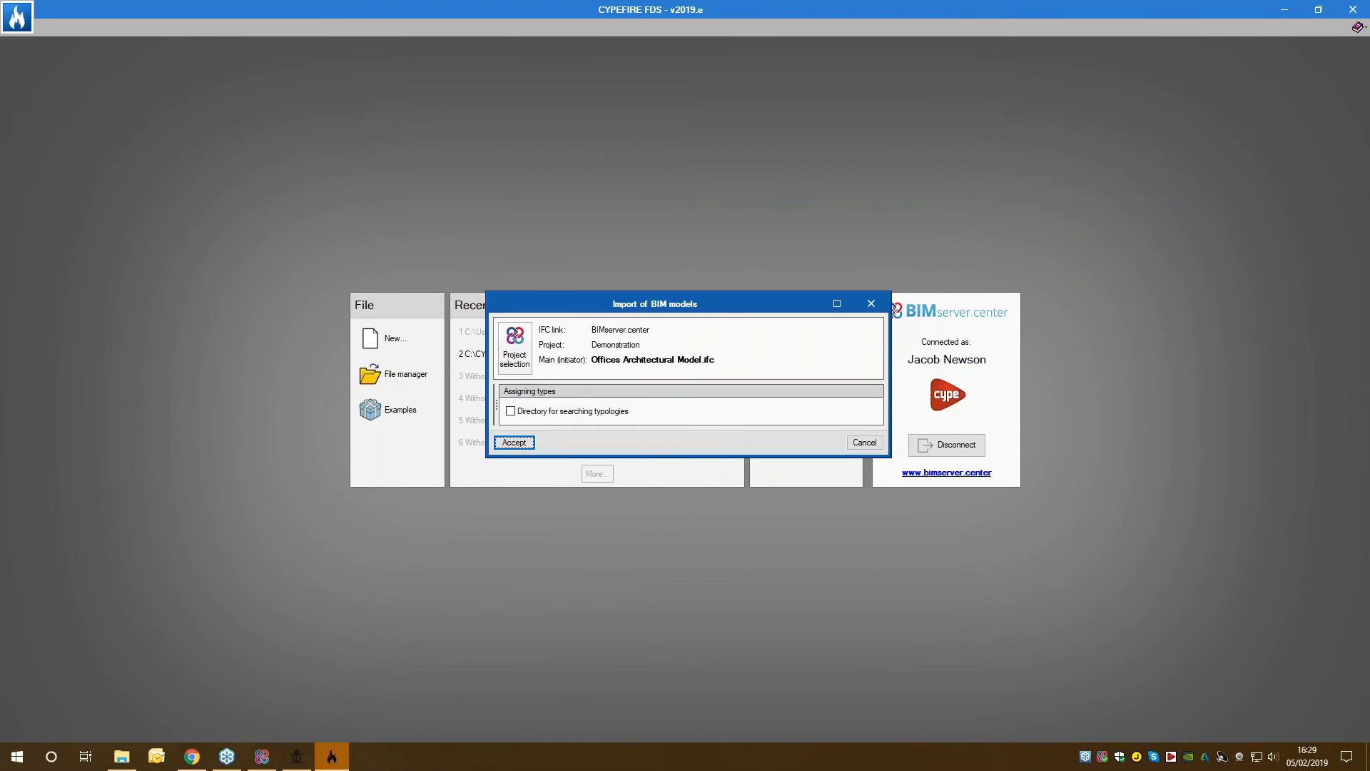
Step: Import the architectural model together with the Demonstration CYPEFIRE Sprinklers IFC file
key(Return)
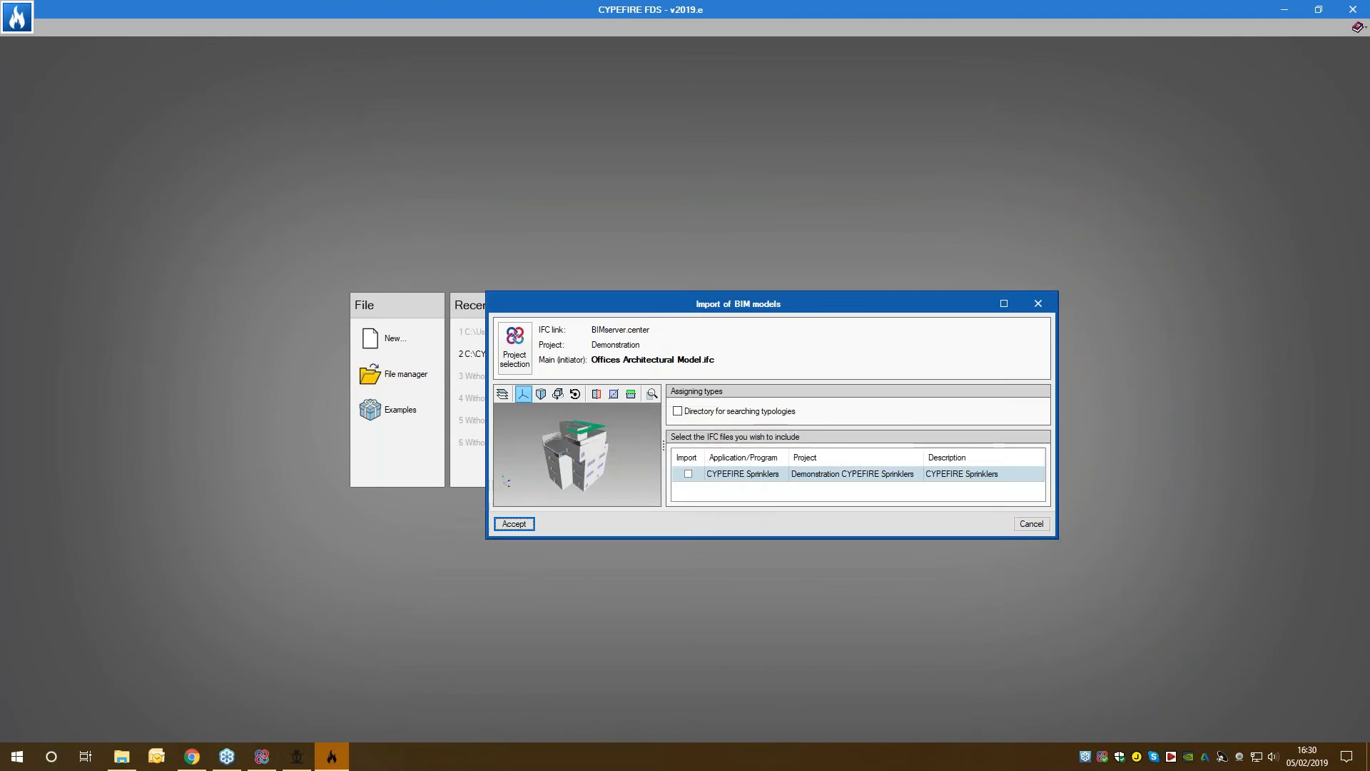
click(688, 474)
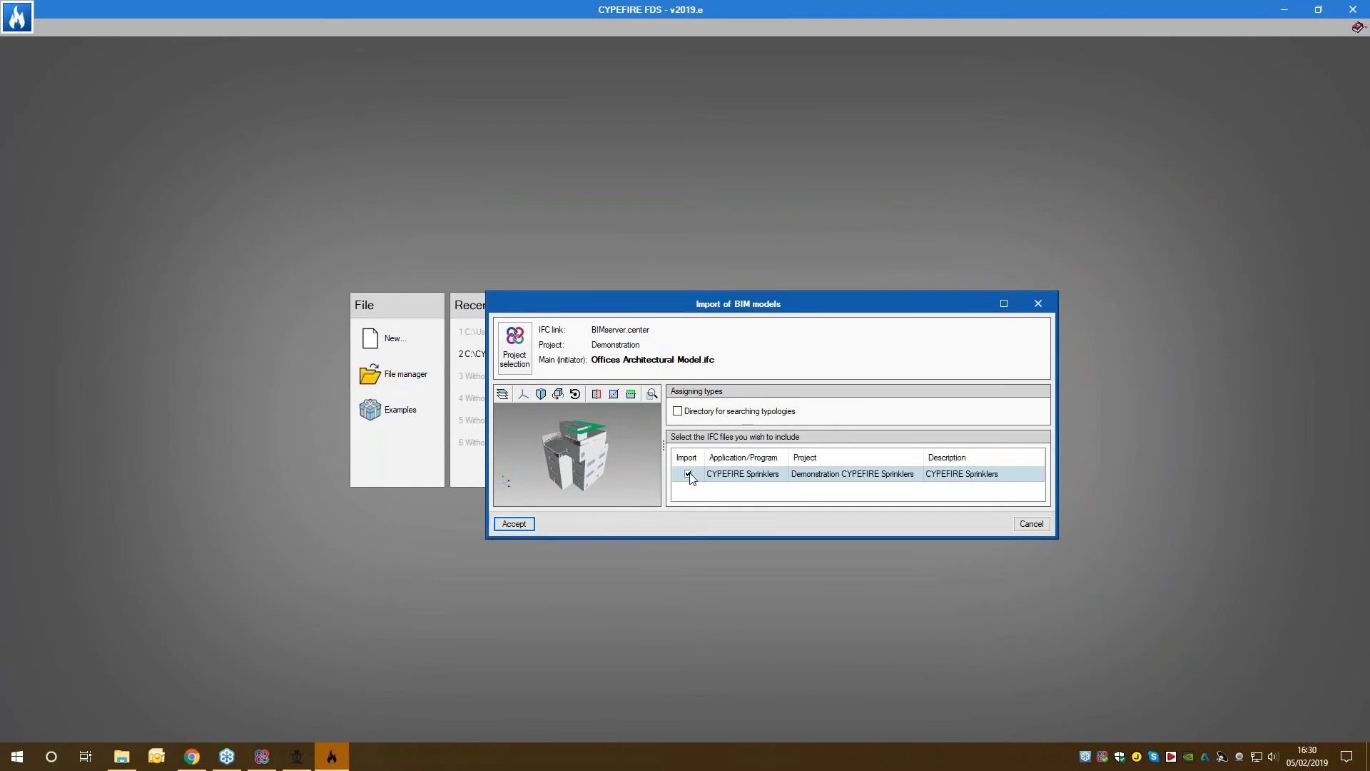
click(508, 524)
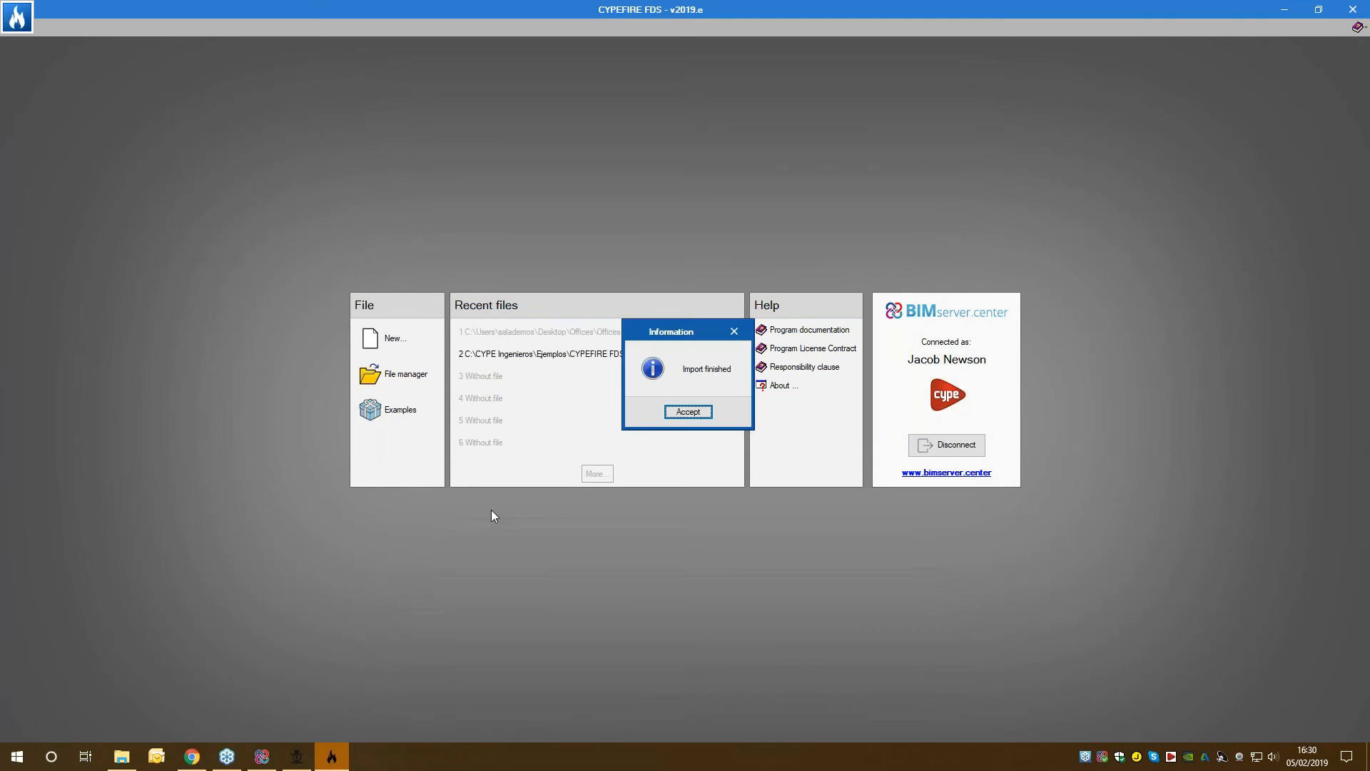
key(Return)
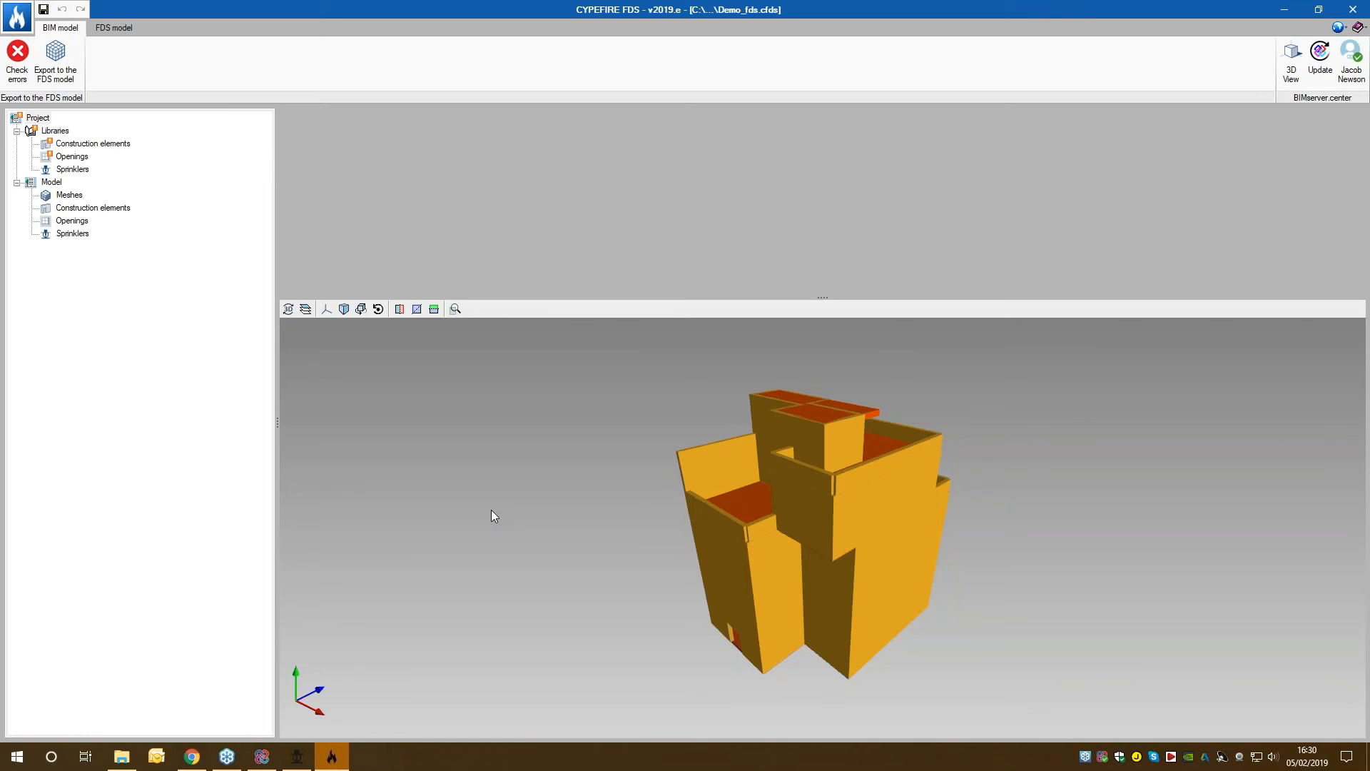
Step: Check the imported BIM model for errors and look through the full list of warnings
middle_drag(489, 543, 611, 523)
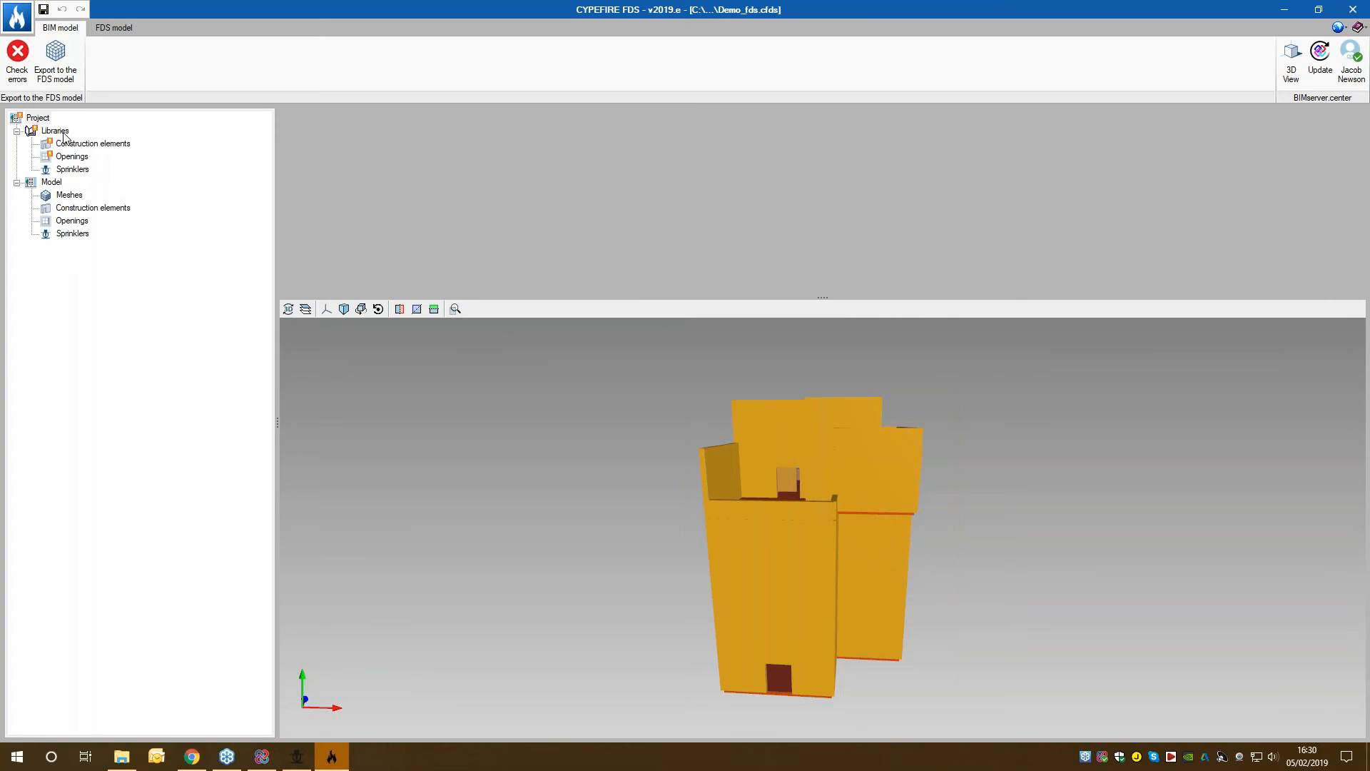
click(17, 63)
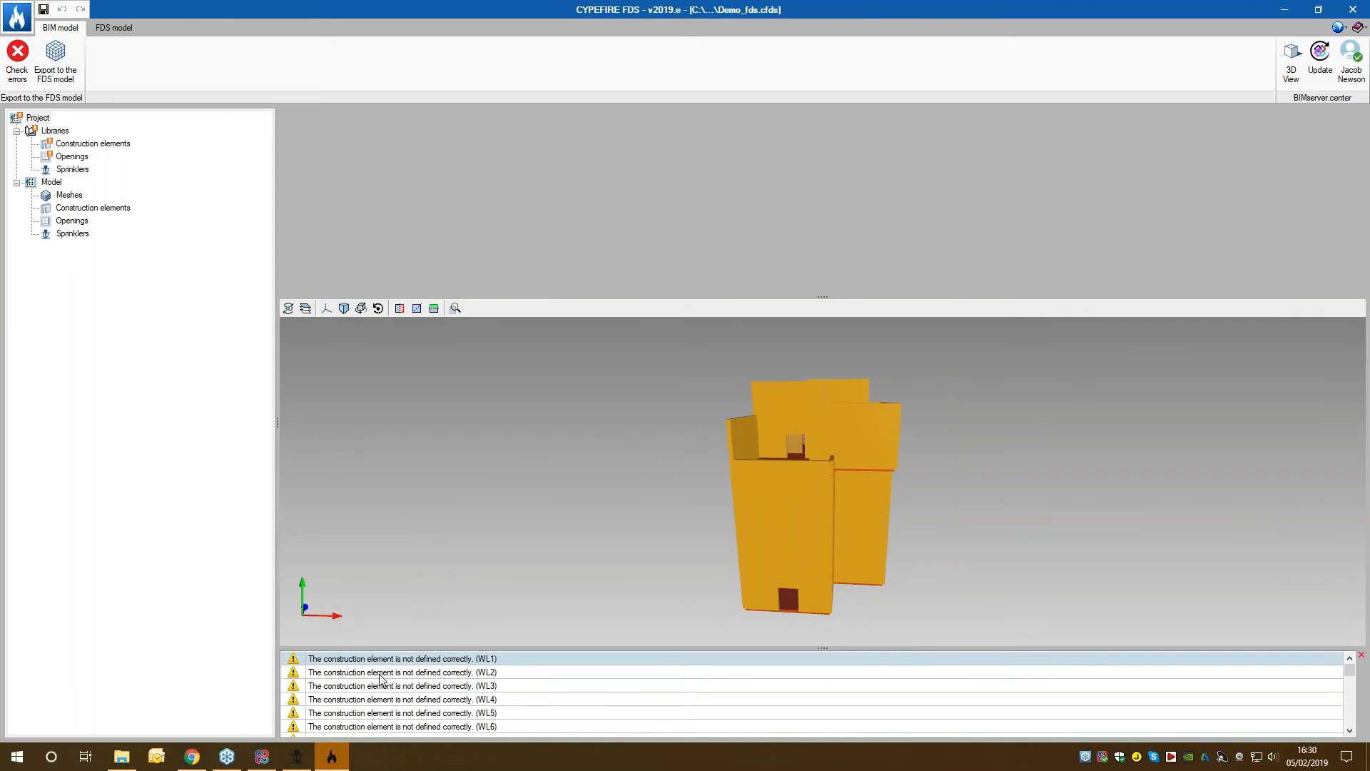
drag(611, 648, 602, 618)
scroll(412, 649, down, 15)
scroll(414, 651, up, 19)
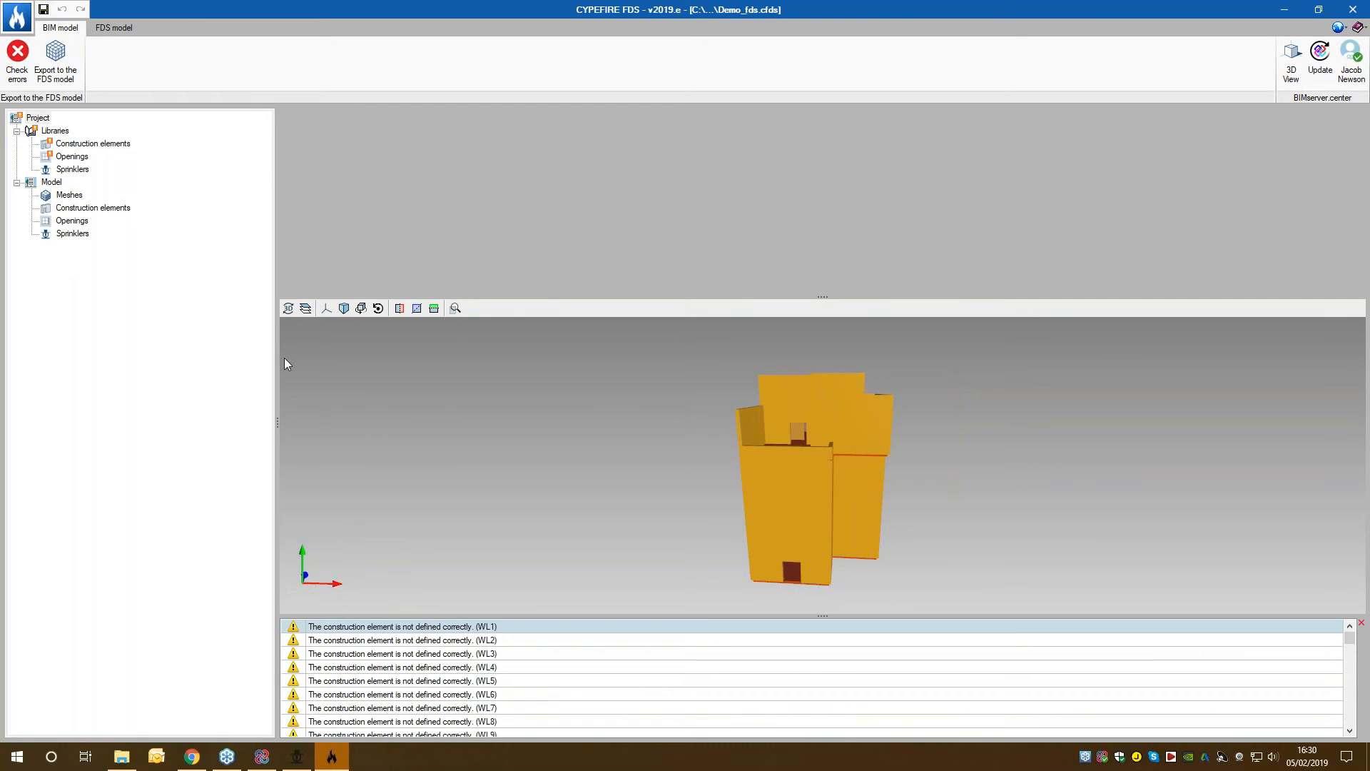
Step: Examine where the construction elements WL1 to WL4 are located in the 3D model
click(83, 208)
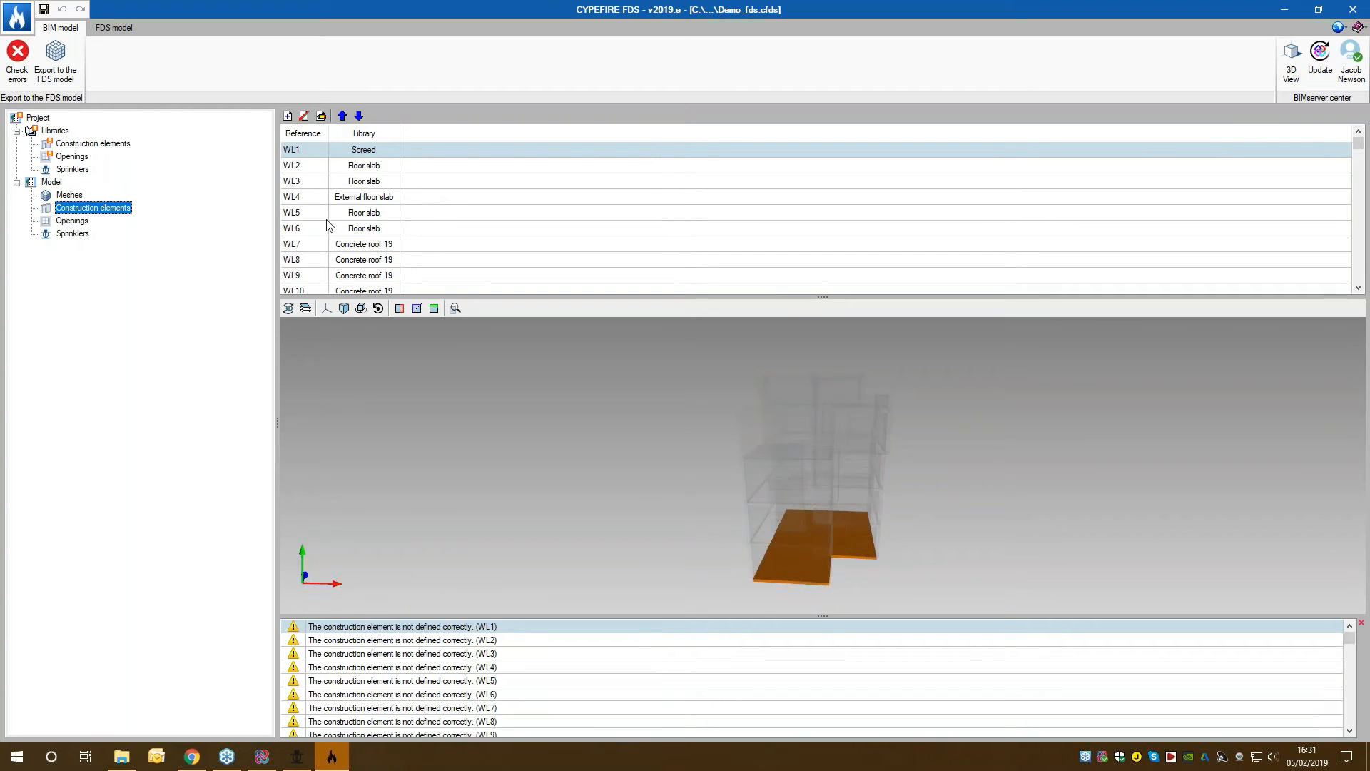
click(312, 165)
click(312, 180)
click(312, 199)
click(311, 161)
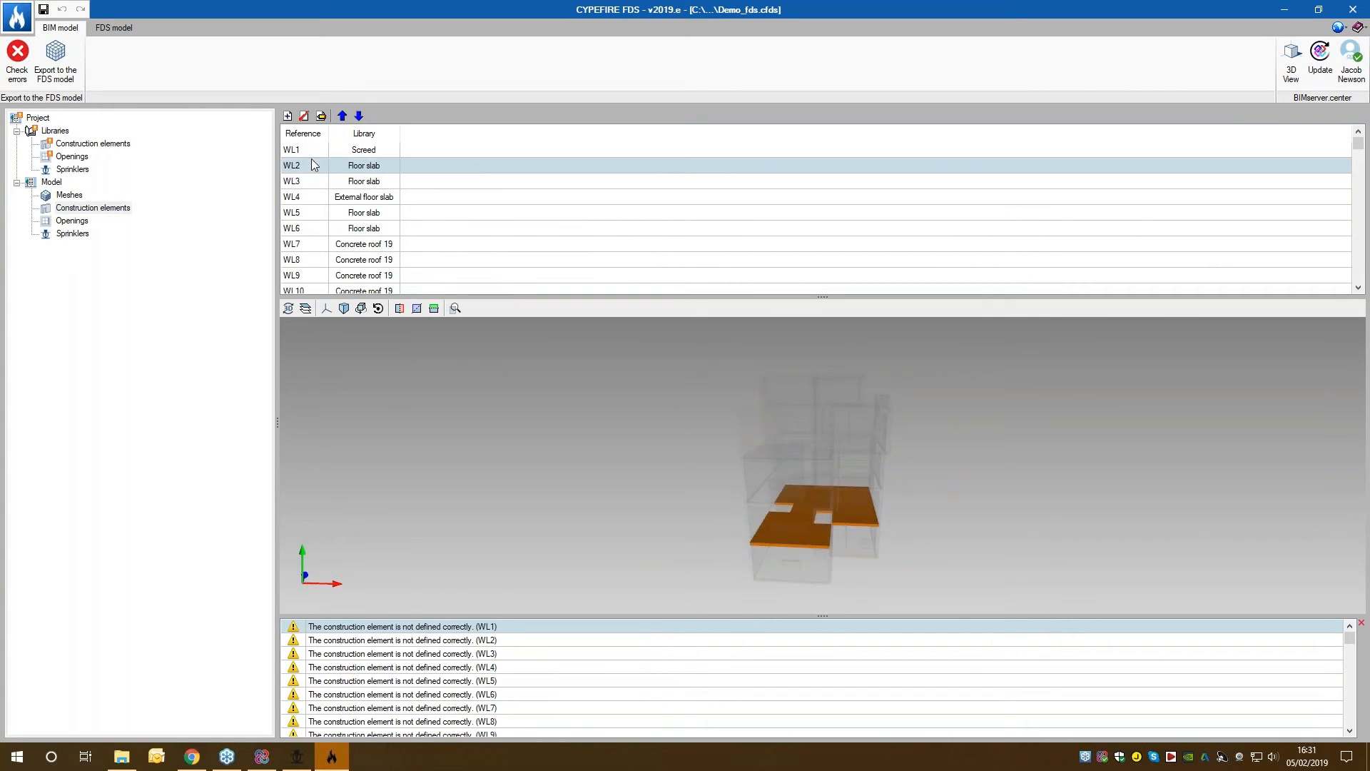
Step: Compare the library types assigned to construction elements WL1, WL2 and WL4 in the model
click(314, 150)
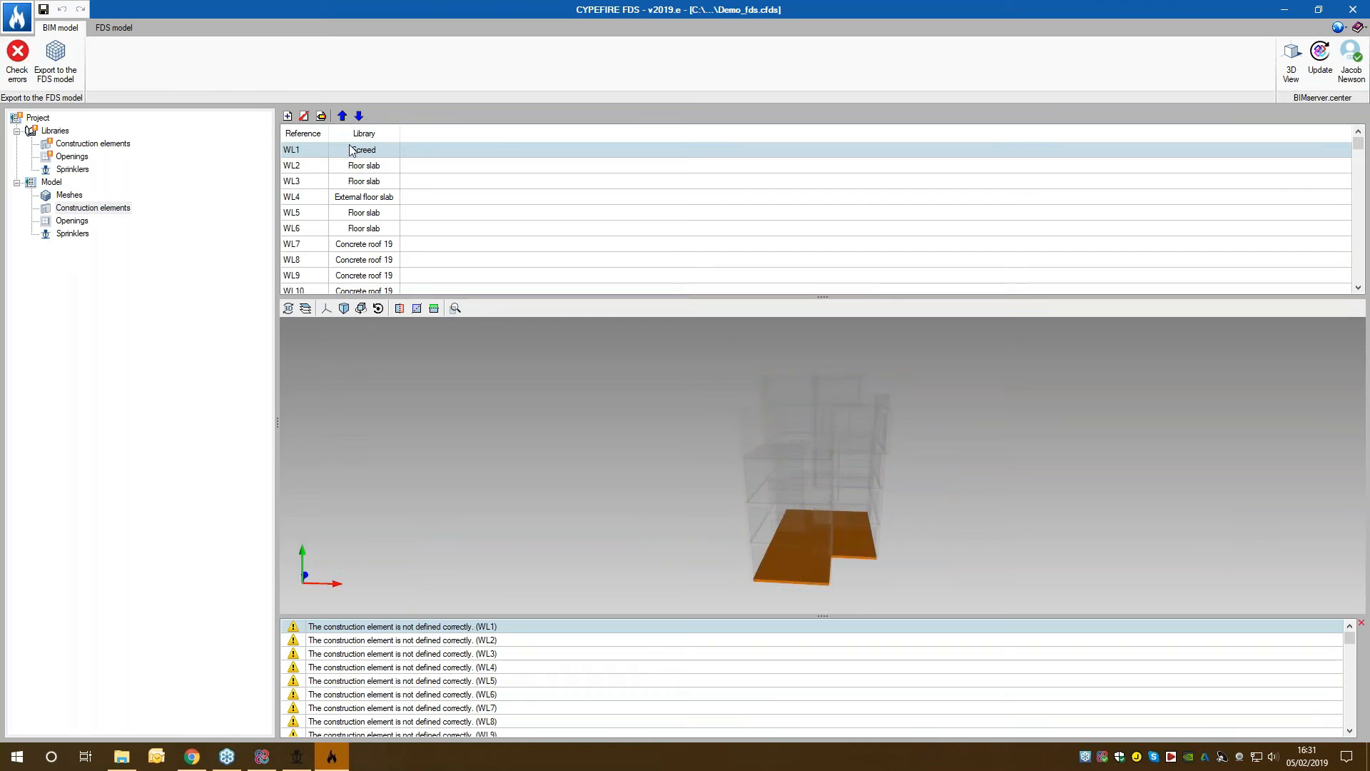
click(312, 169)
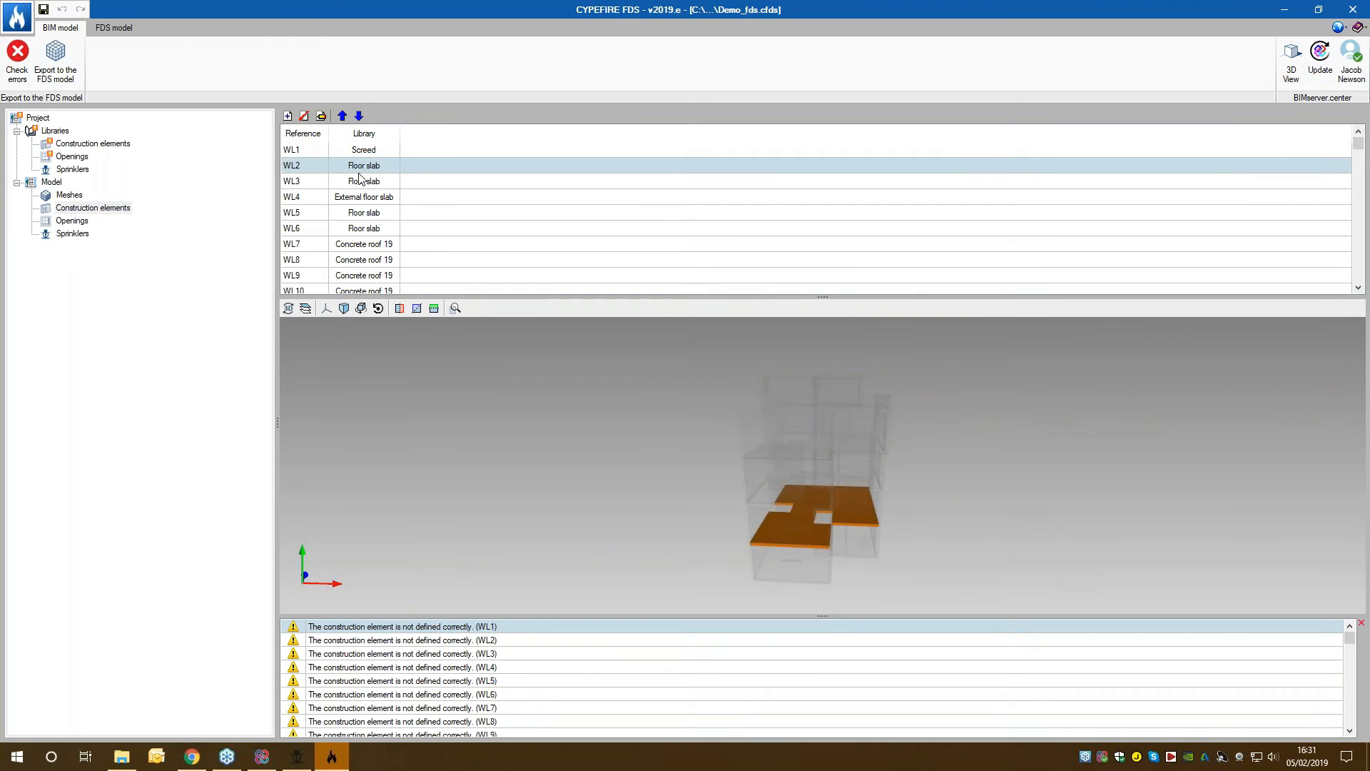
click(306, 198)
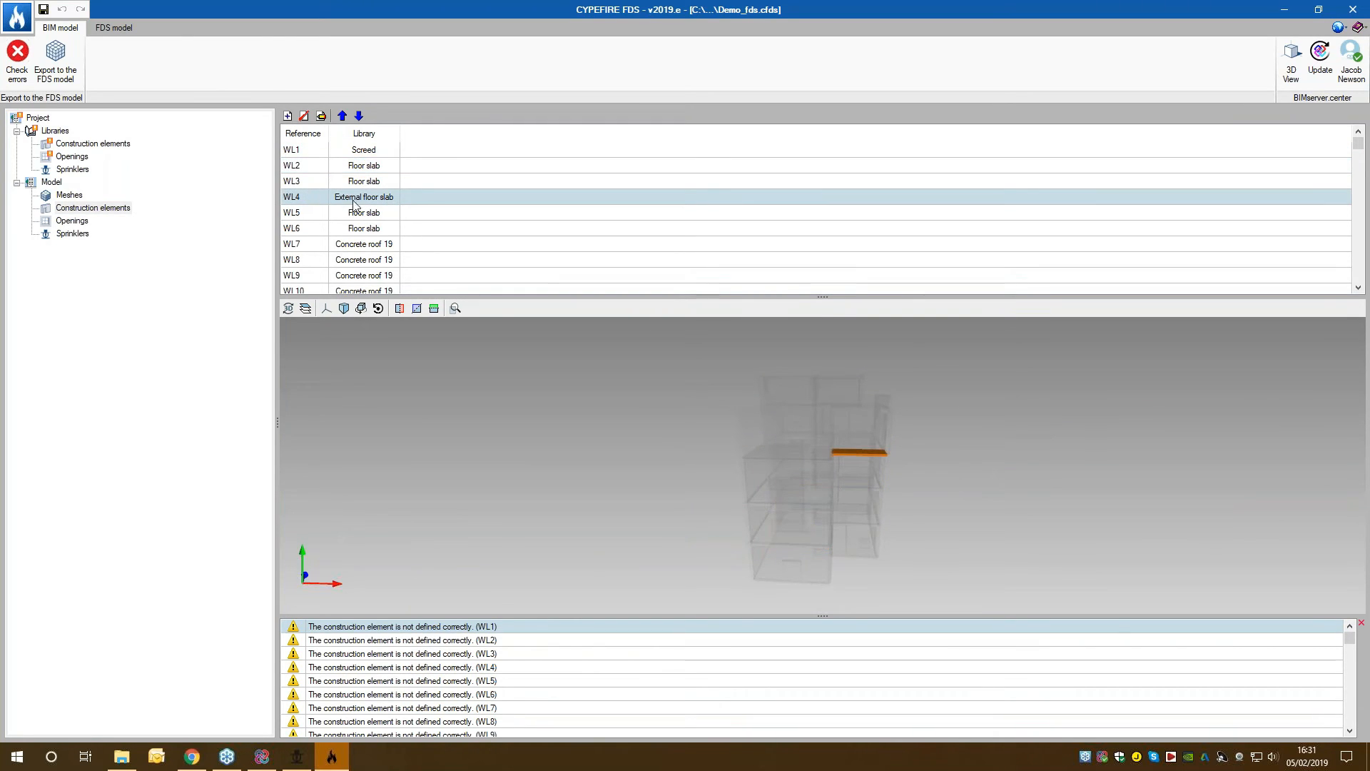
Step: Add a layer with reference Concrete, ID CONCRETE and thickness 0.2 m to the Screed construction element in the library
click(109, 144)
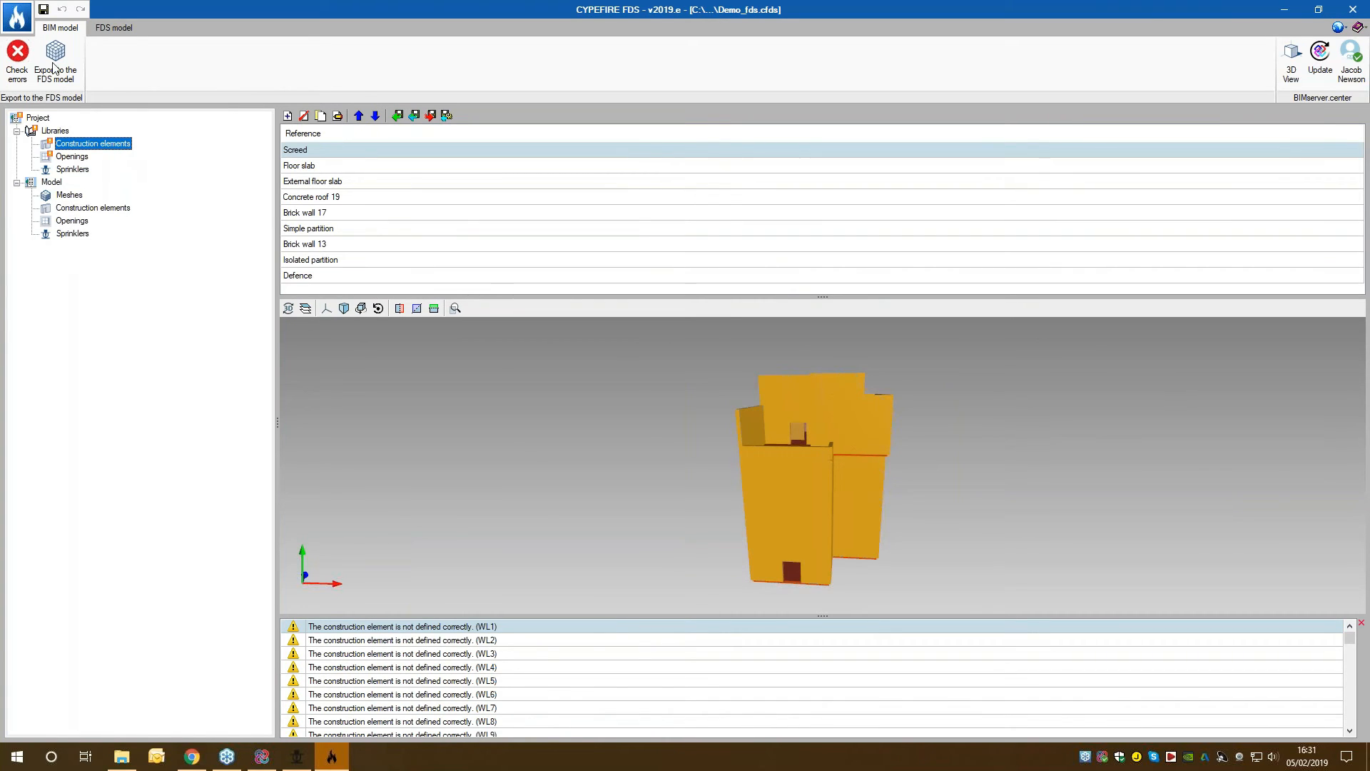
double_click(305, 151)
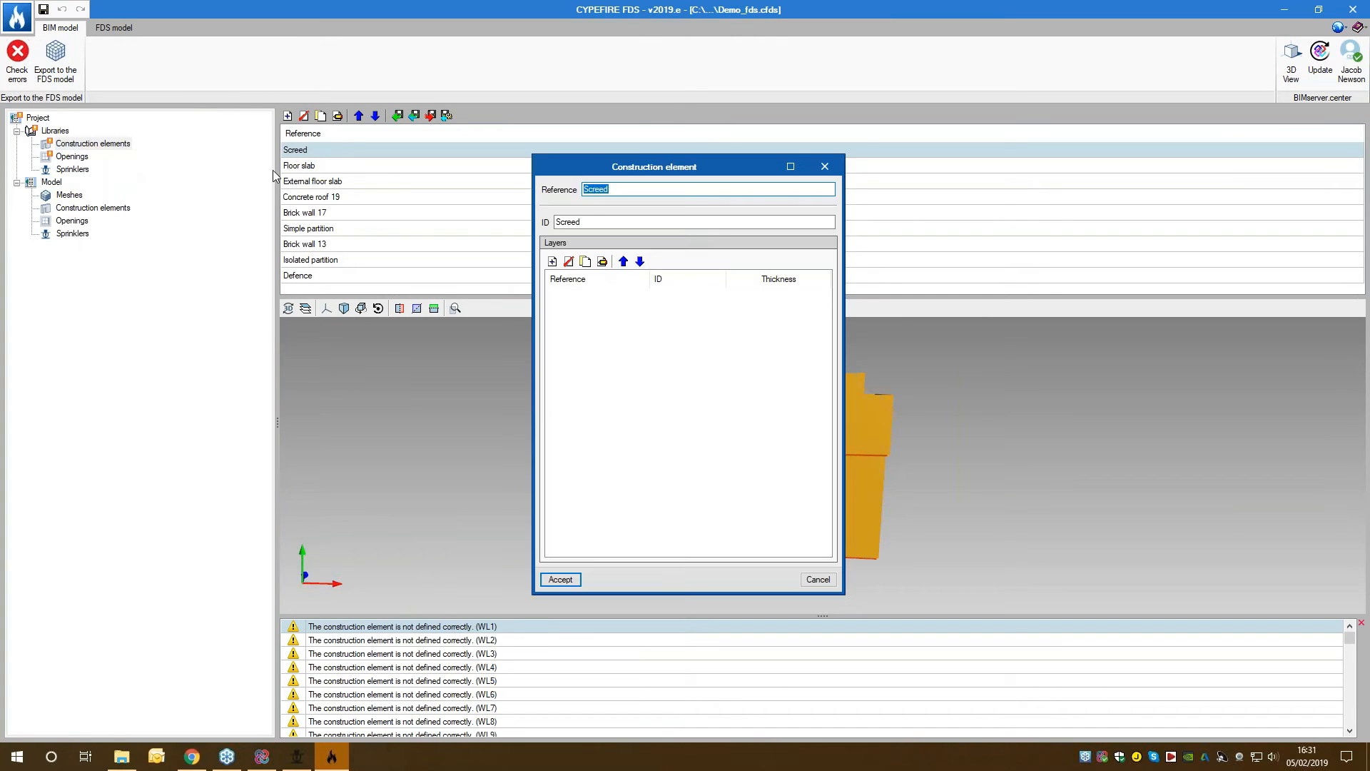
click(553, 262)
drag(692, 323, 970, 299)
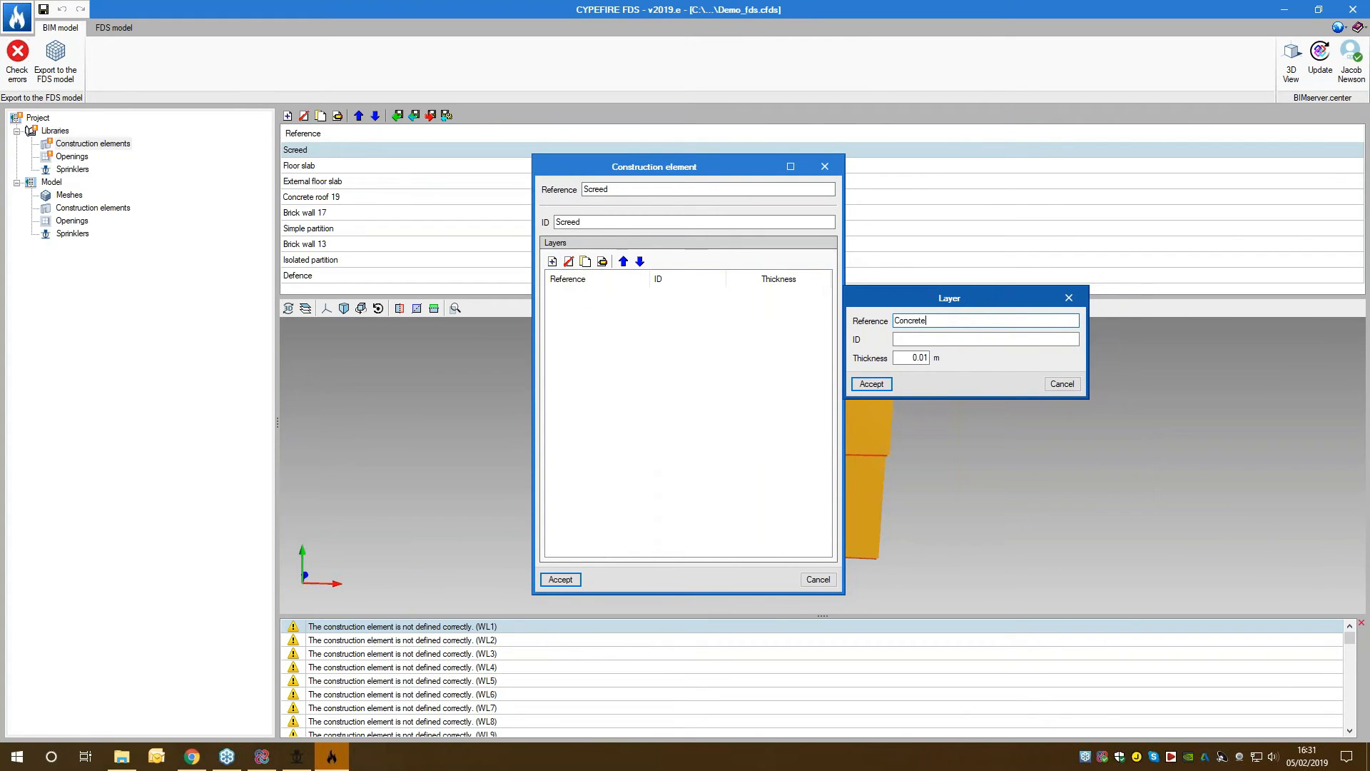
key(Tab)
text(CONCRETE)
key(Tab)
text(0.)
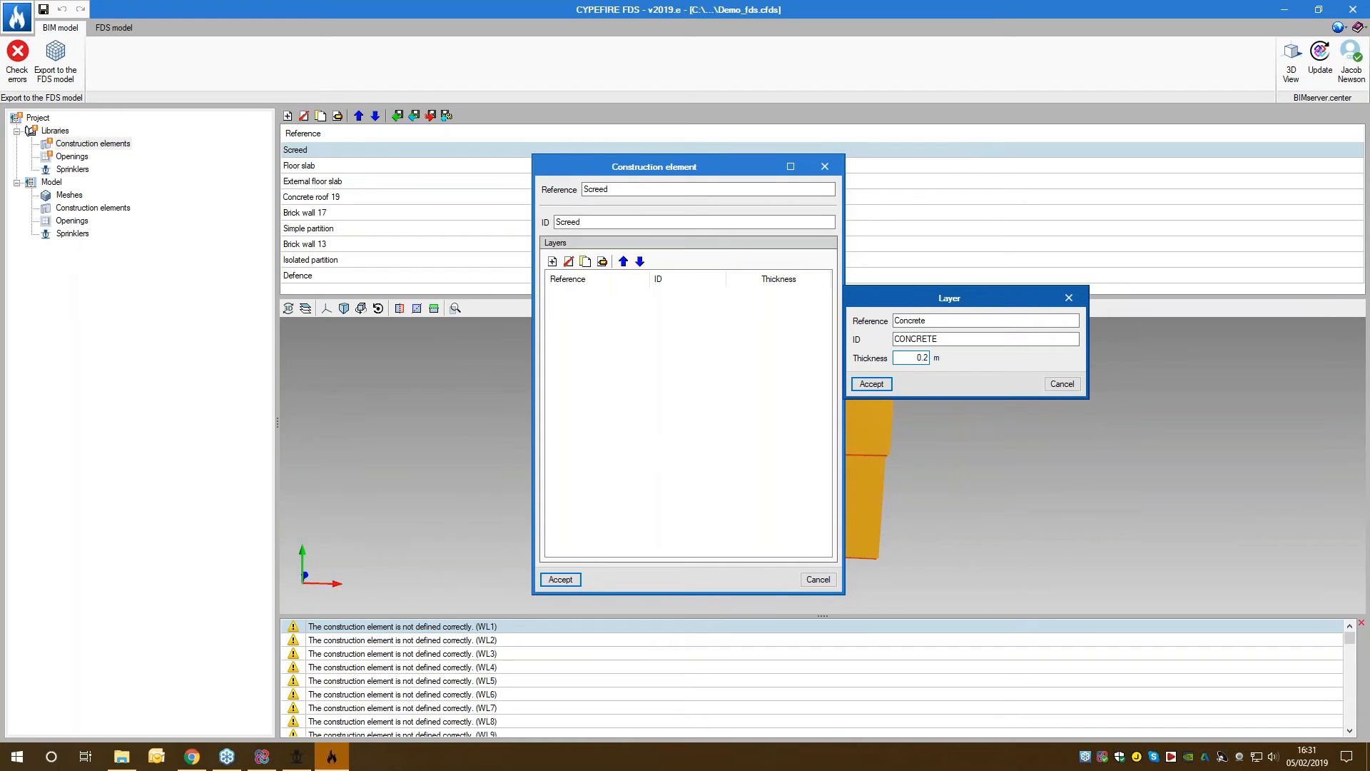
click(871, 384)
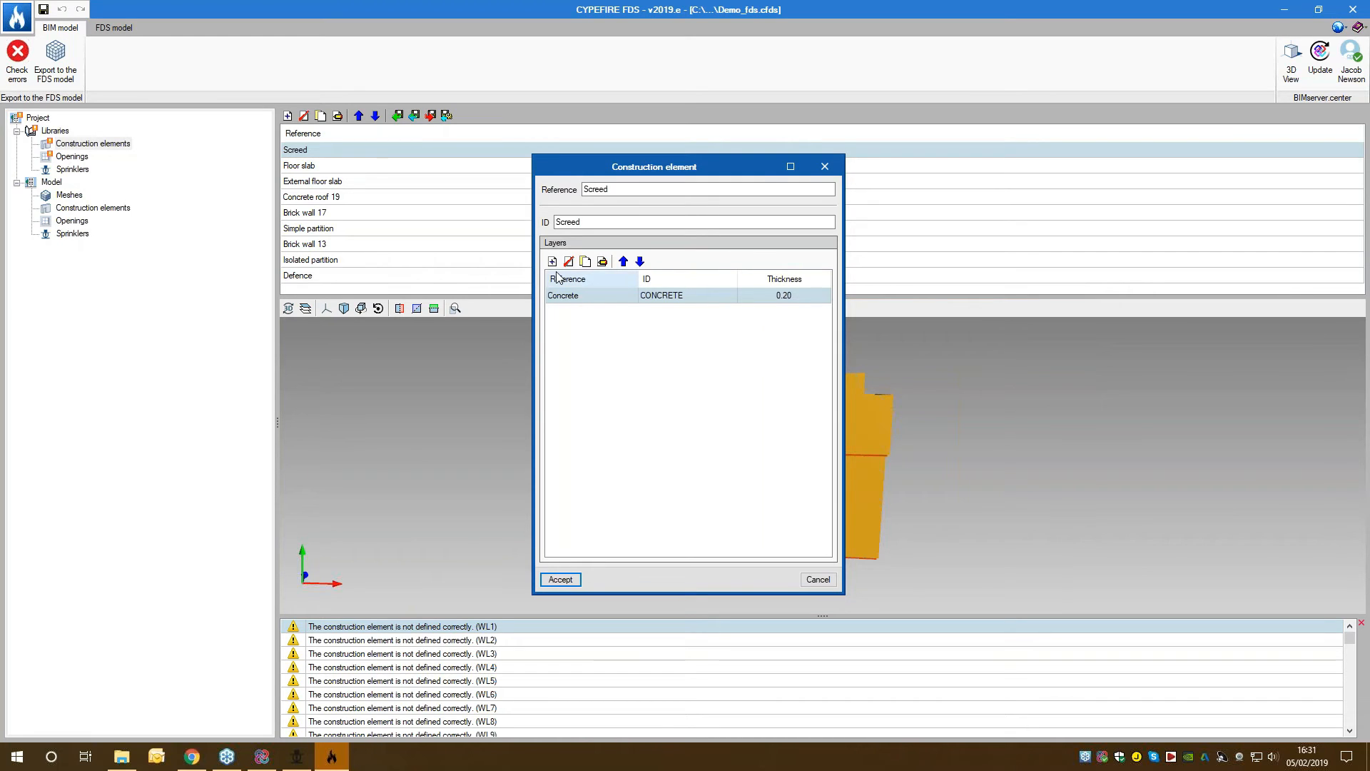
click(575, 579)
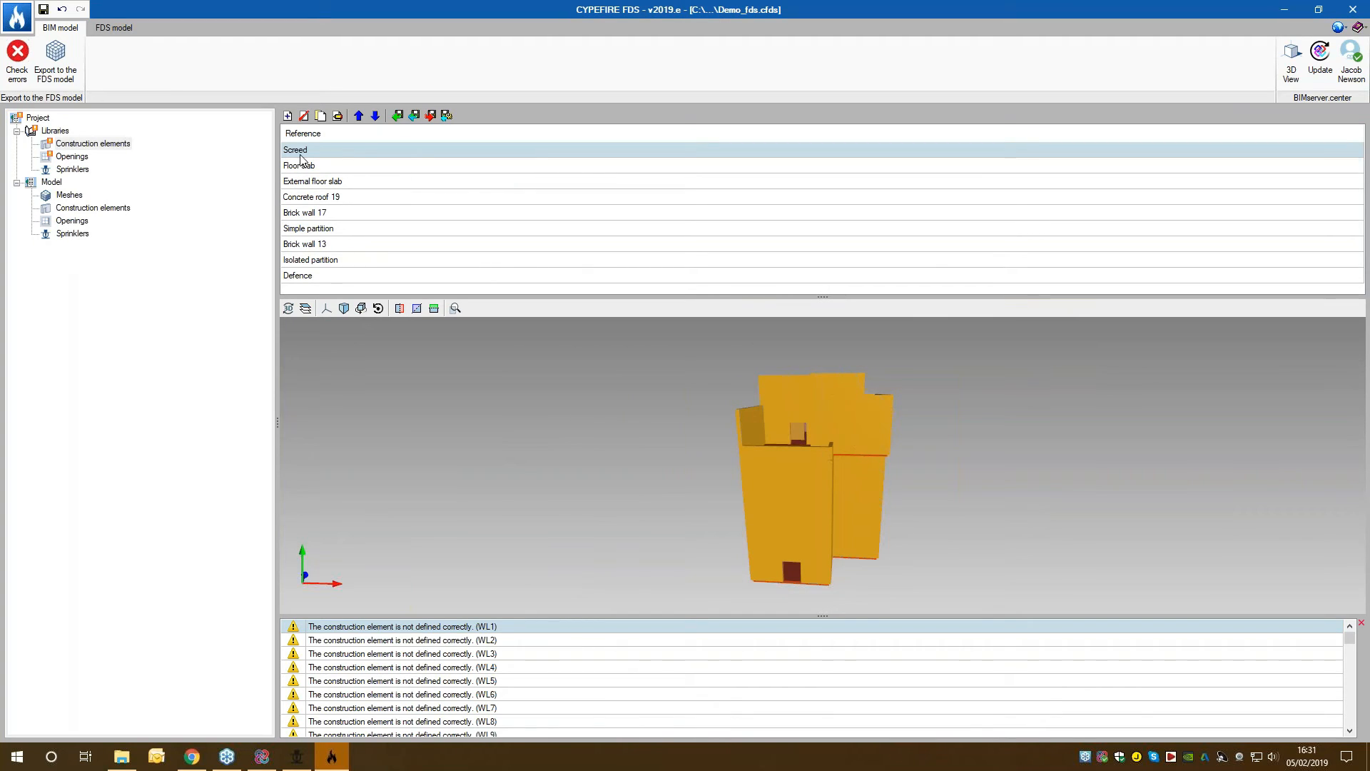
Step: Recheck the BIM model for errors and export it to the FDS model without deleting the existing FDS data
click(17, 63)
click(55, 60)
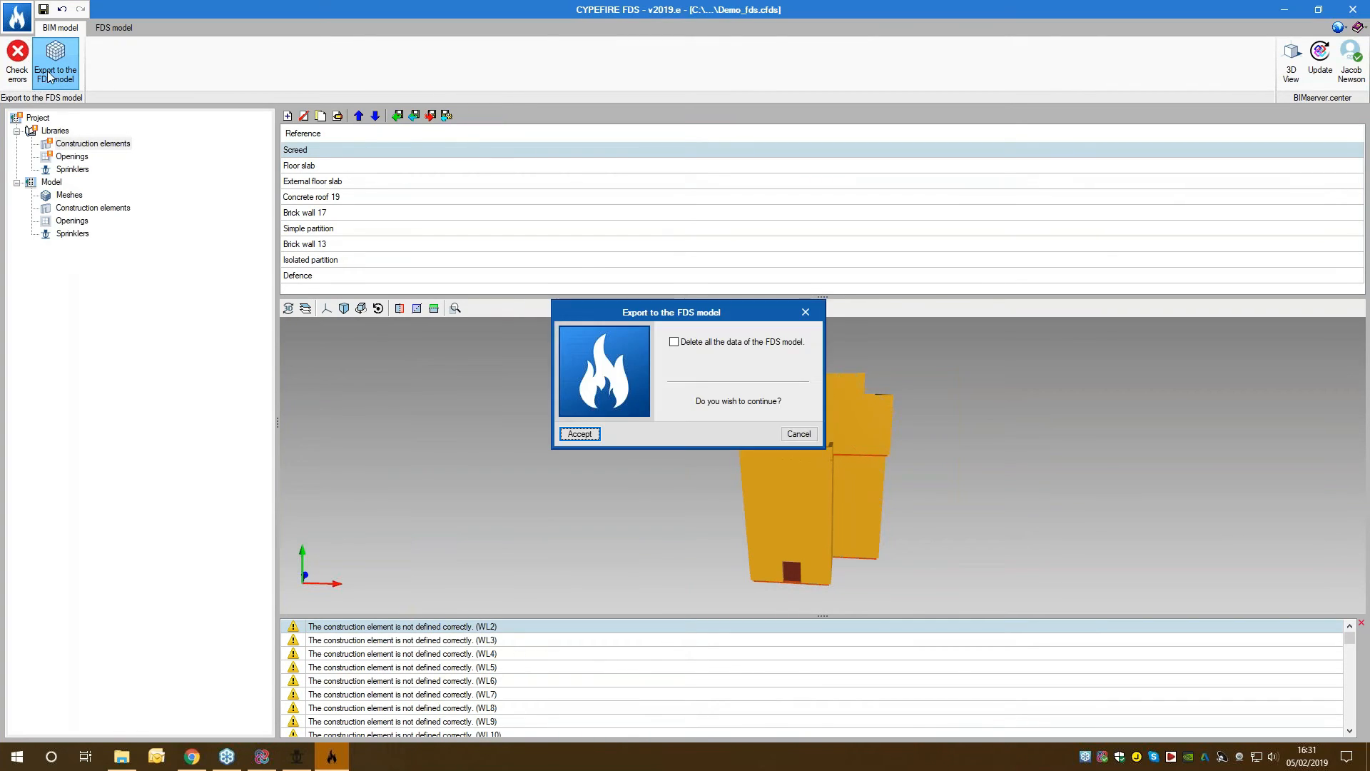
click(579, 434)
click(670, 414)
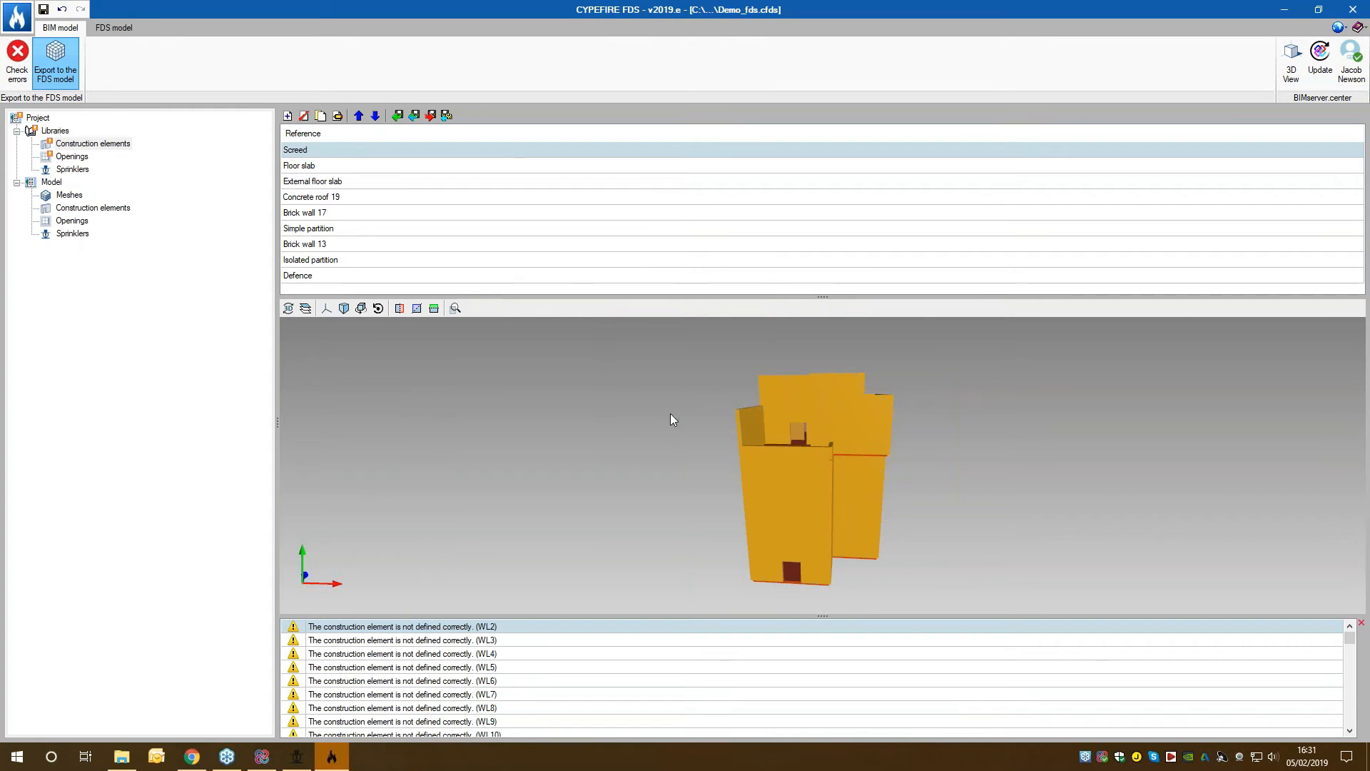
Step: Examine the exported floor geometry in the FDS model and return to the BIM model's library of construction elements
click(124, 34)
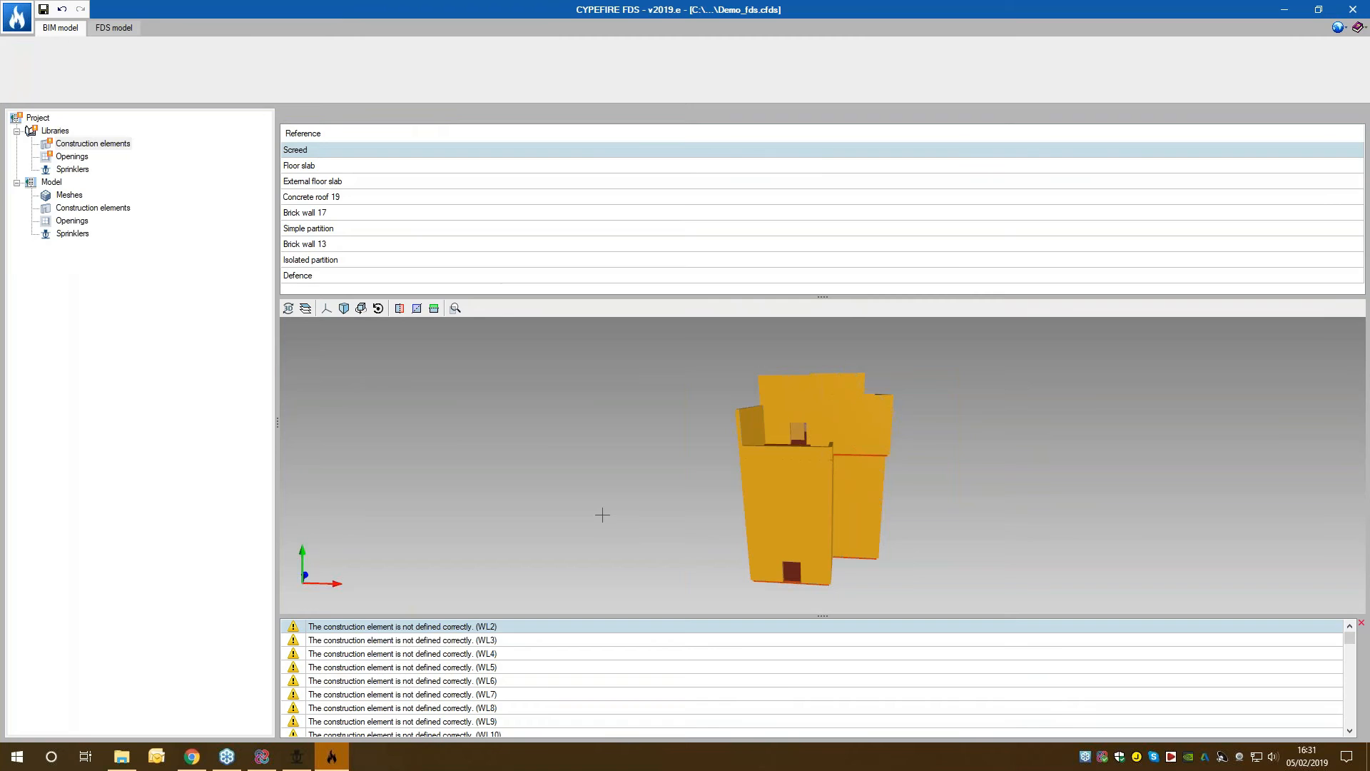
scroll(841, 689, up, 5)
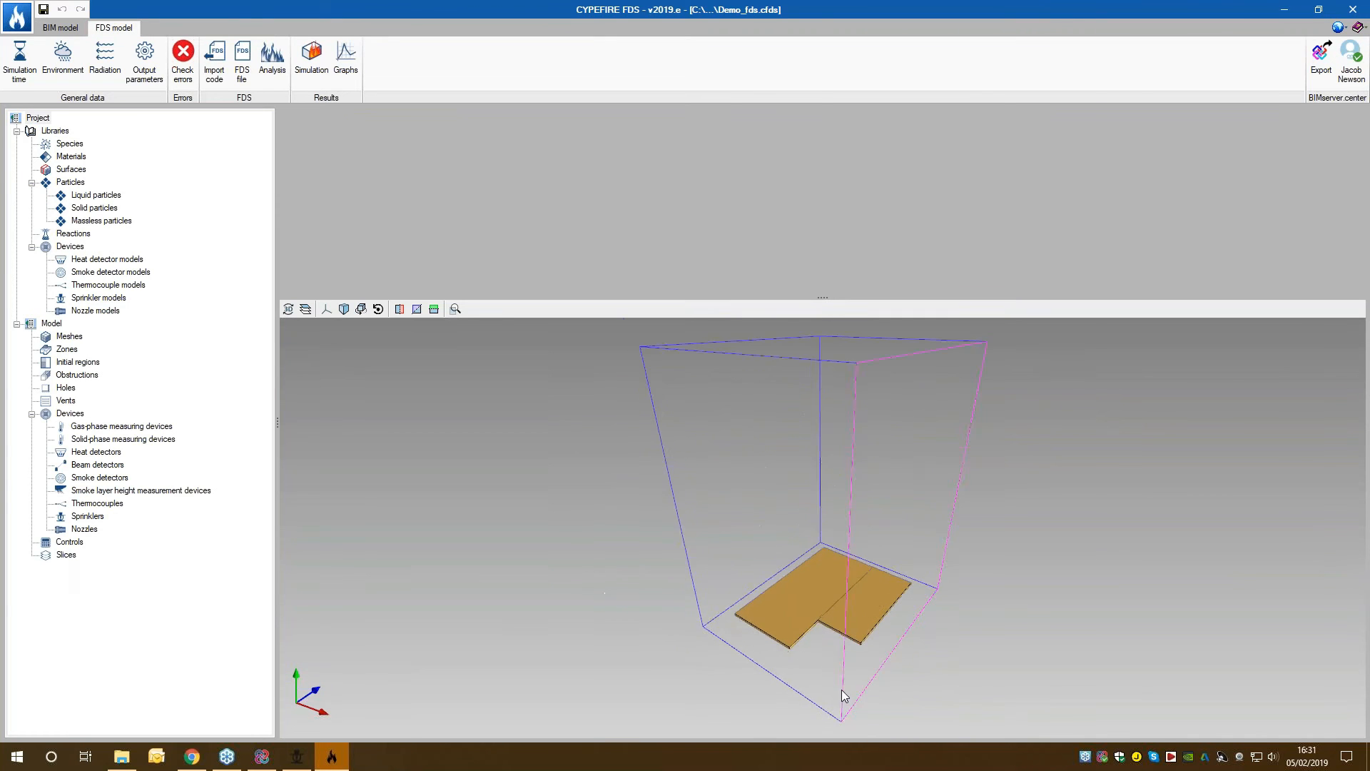
scroll(782, 499, up, 2)
scroll(812, 553, down, 4)
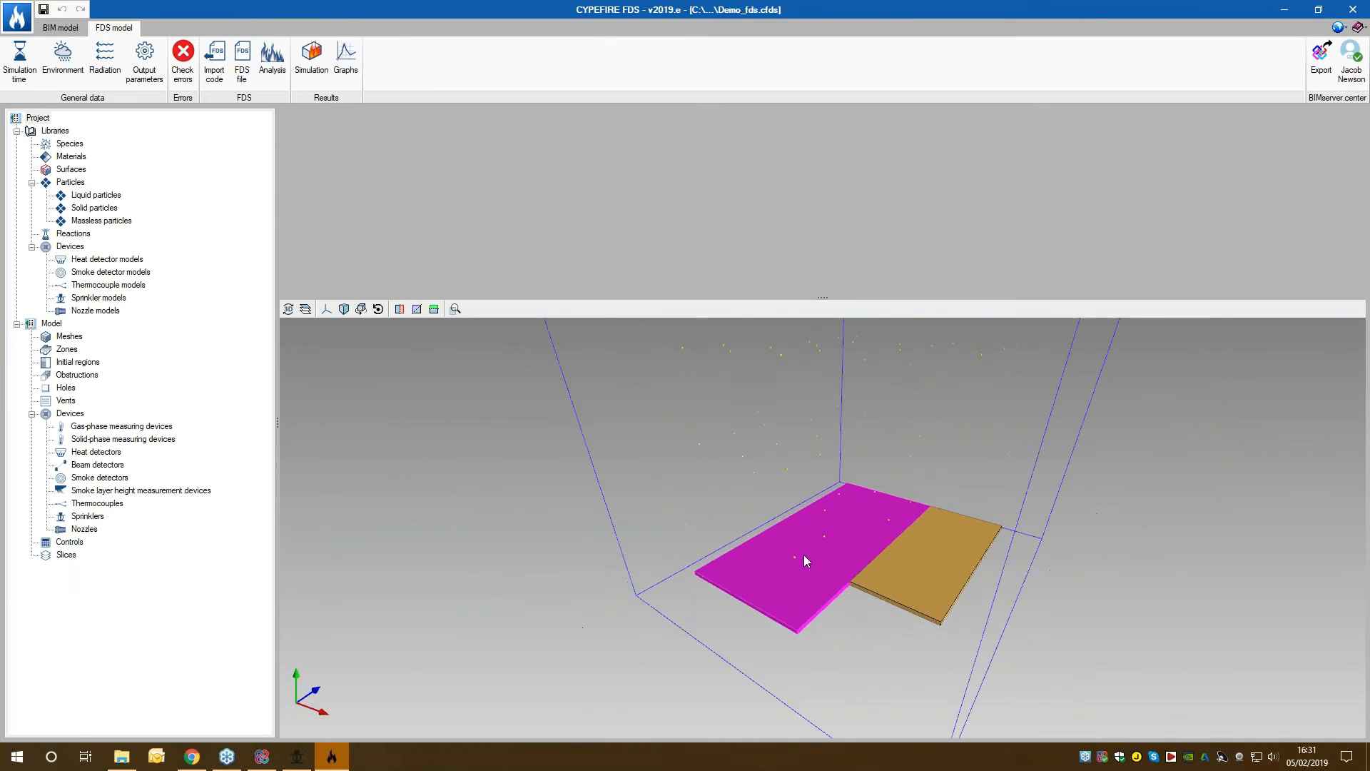
scroll(660, 510, down, 3)
middle_drag(584, 557, 596, 534)
click(71, 29)
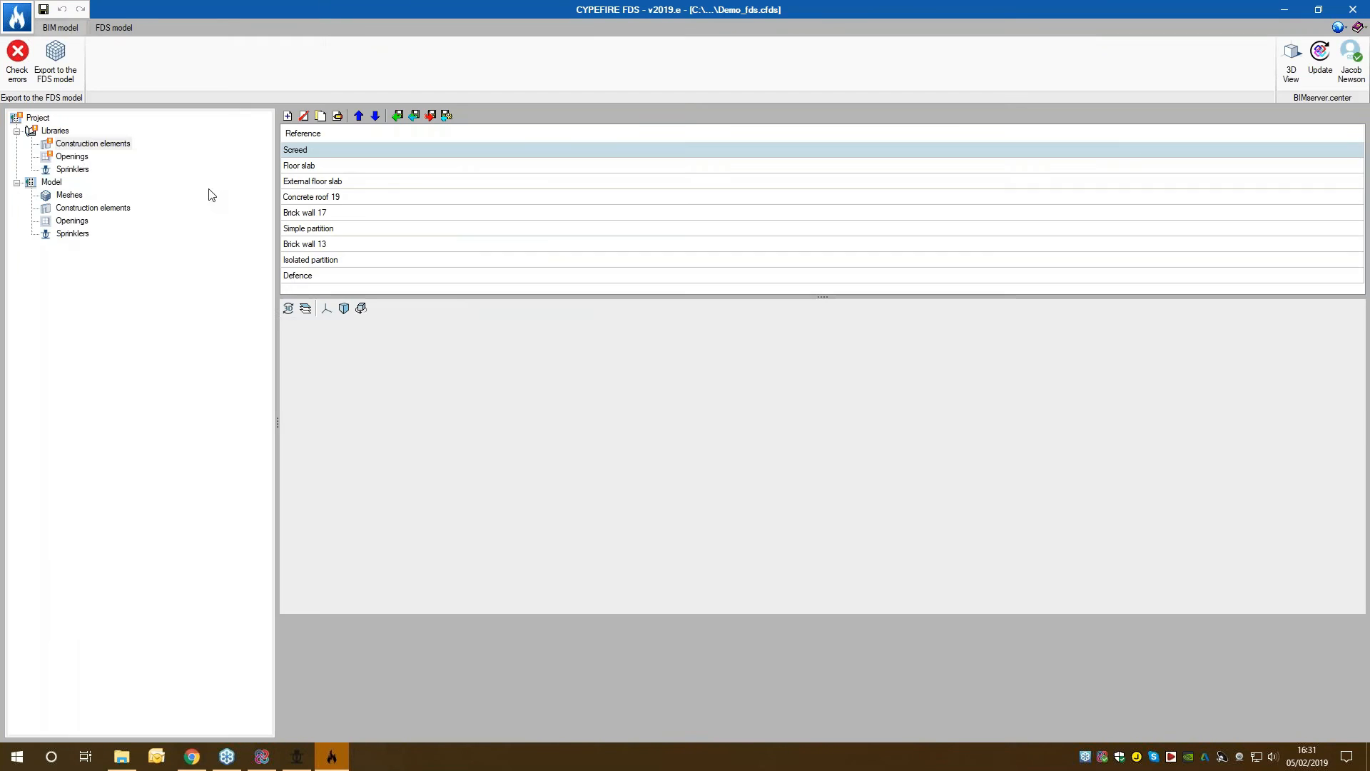
click(75, 156)
click(87, 144)
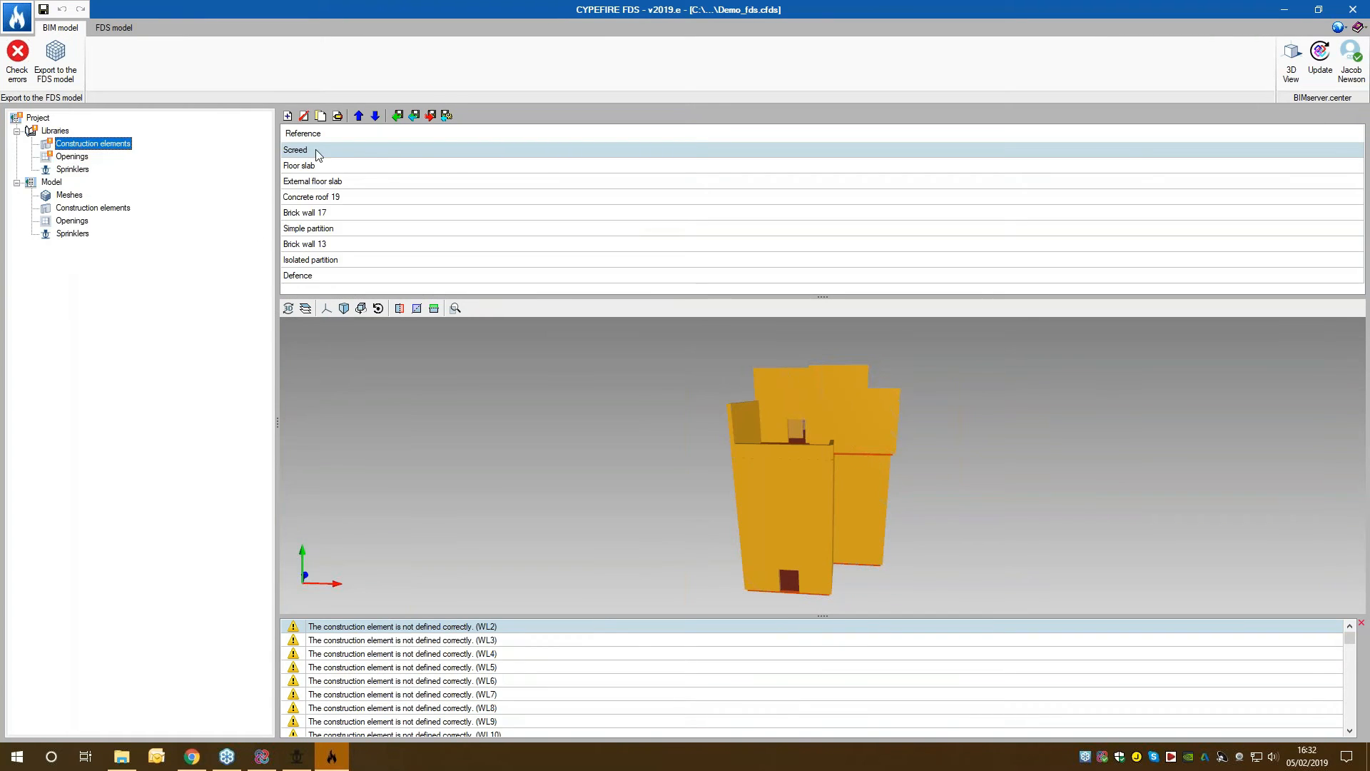
Step: Discard the current project's unsaved changes, install the program's example projects and open the Offices example
click(16, 18)
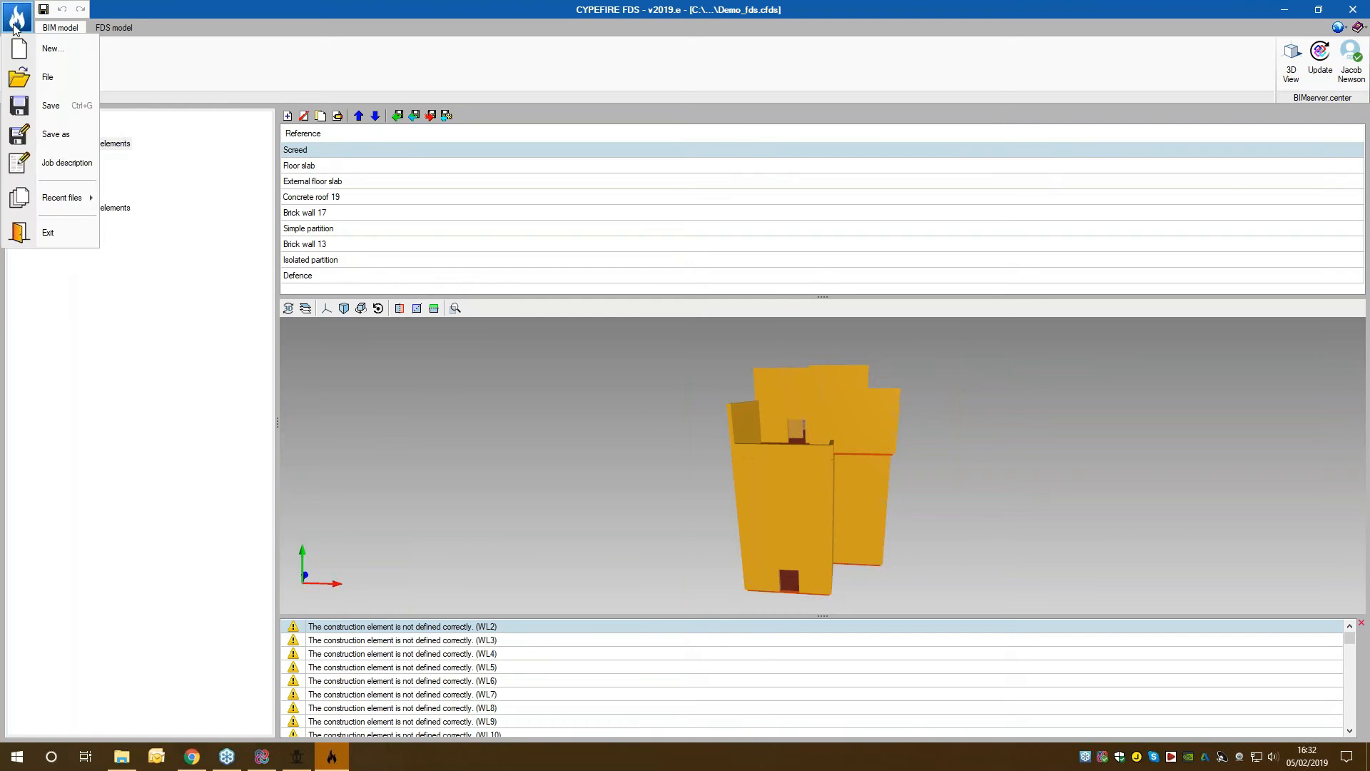
click(37, 77)
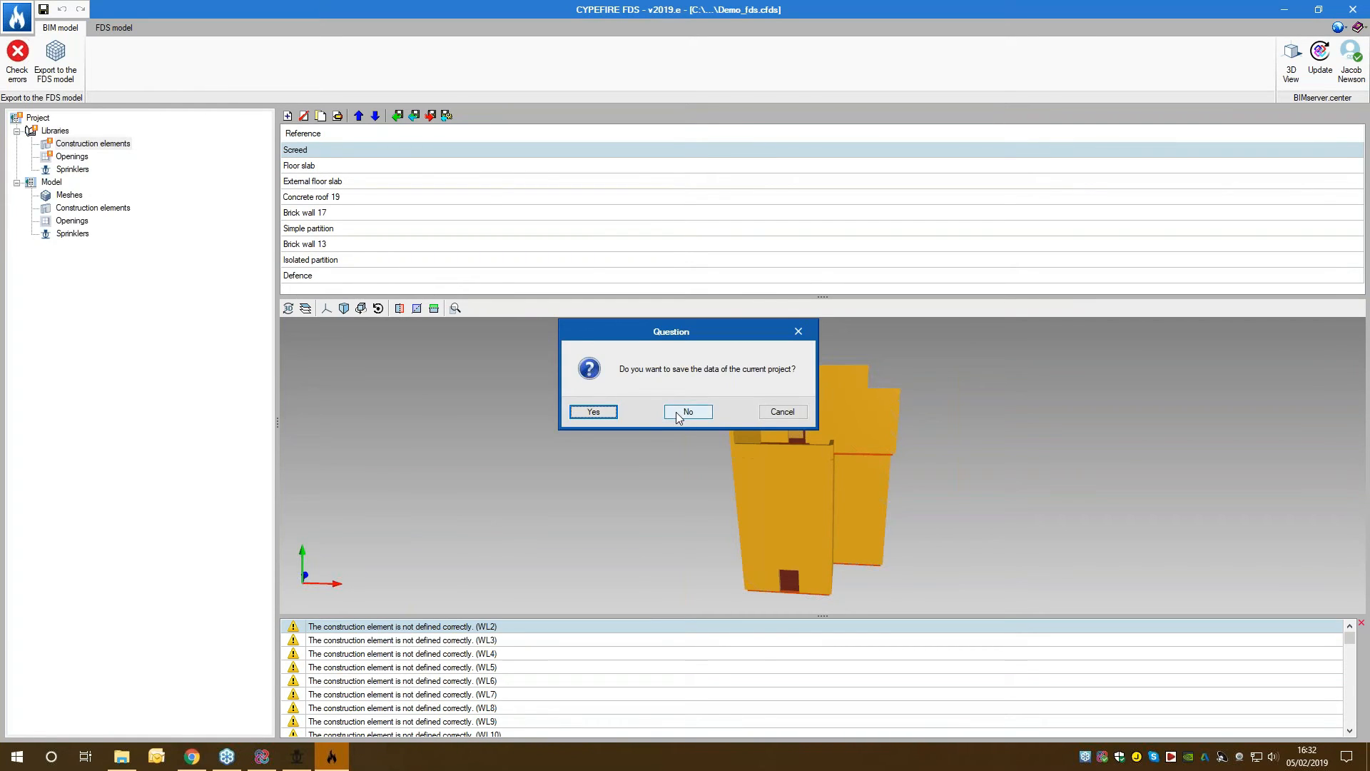
click(682, 412)
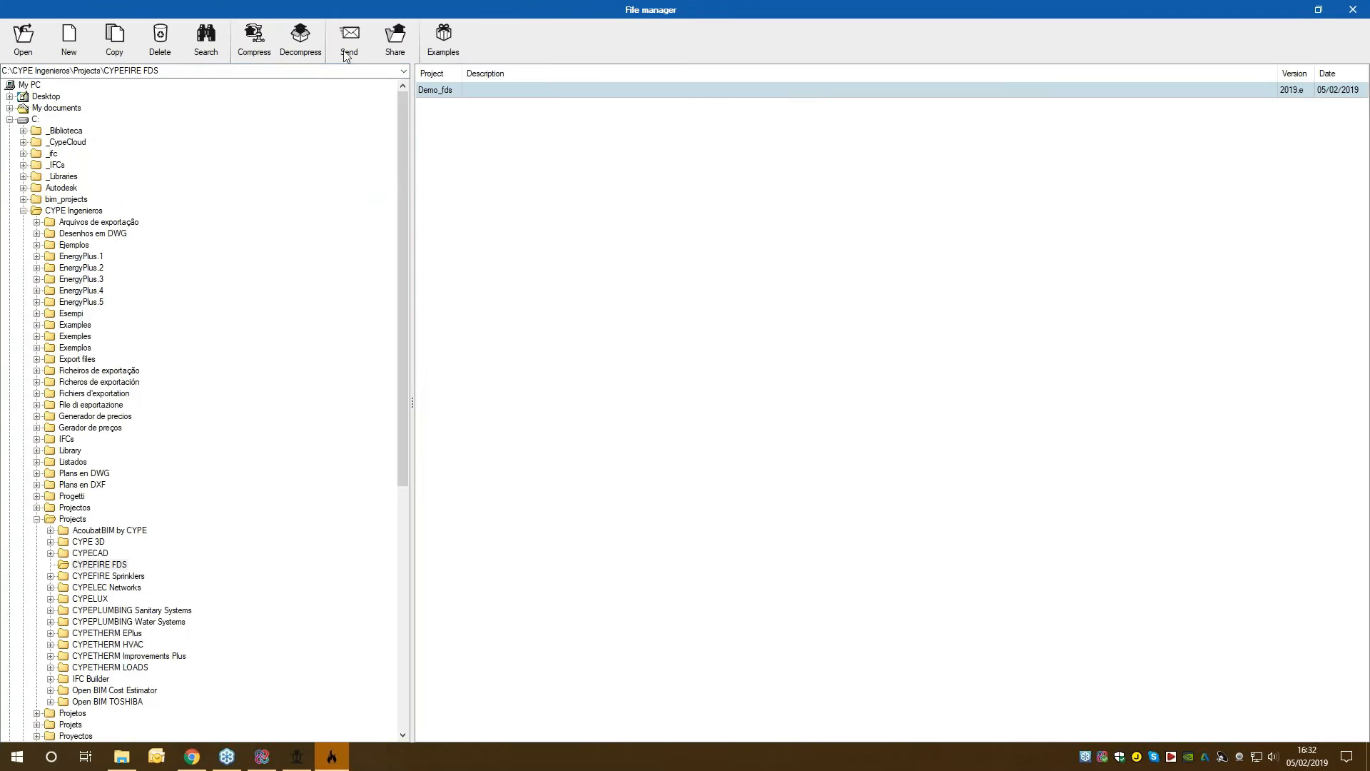
click(461, 41)
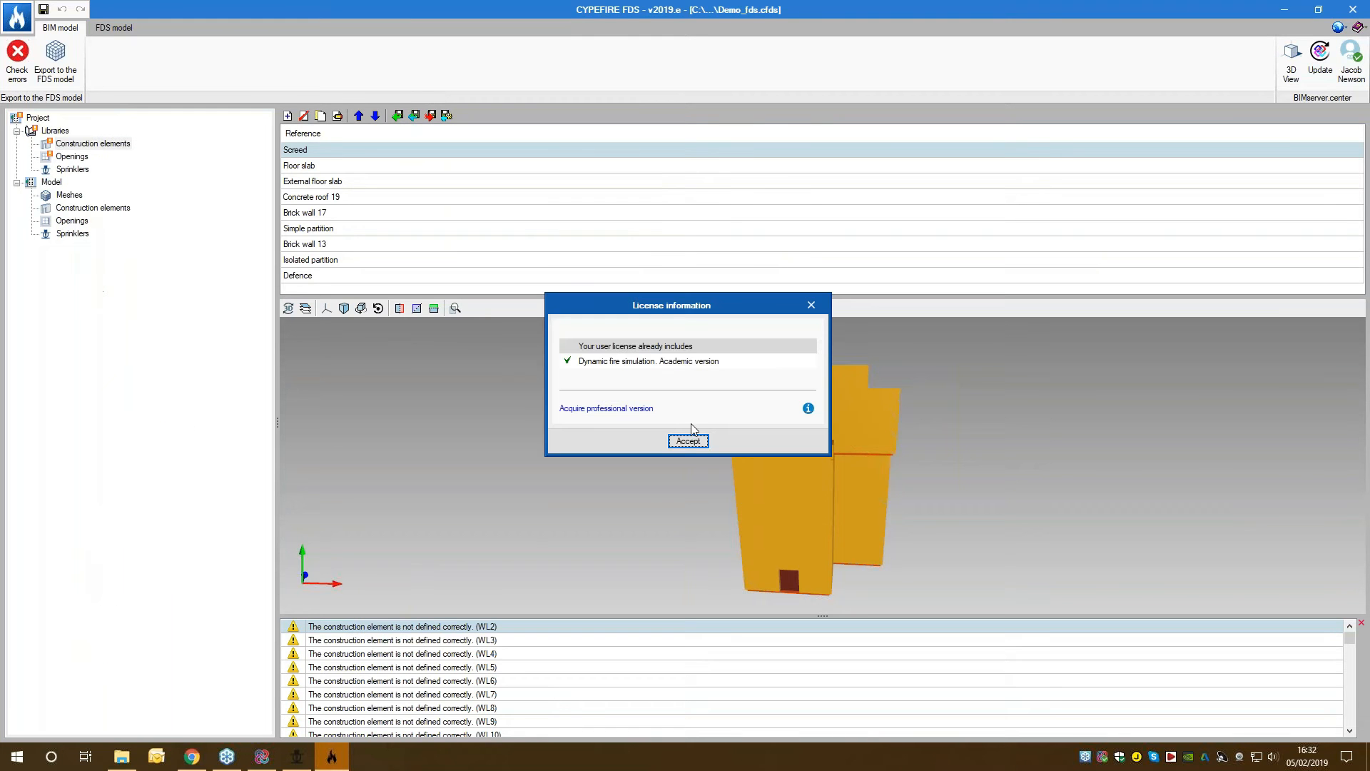
click(688, 441)
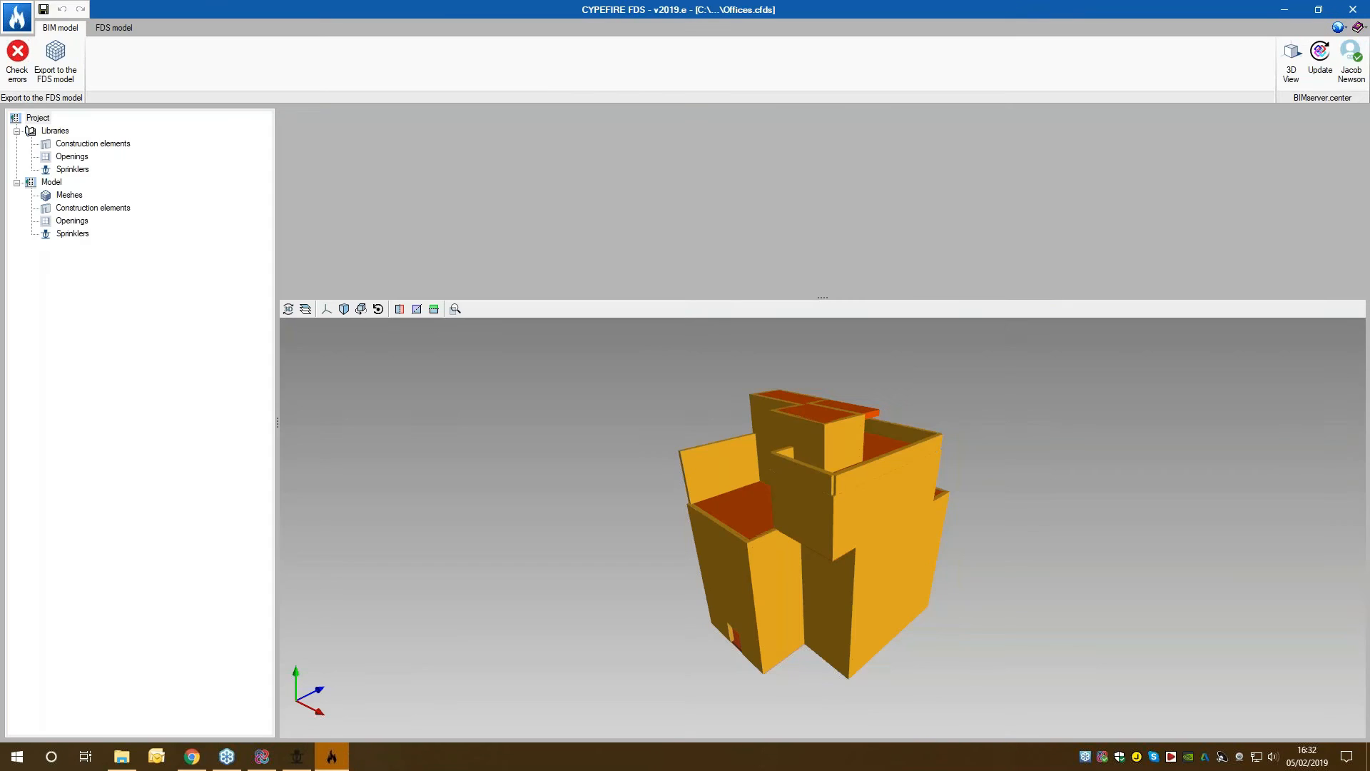
Step: Check the Offices example's BIM model for errors
drag(572, 533, 614, 519)
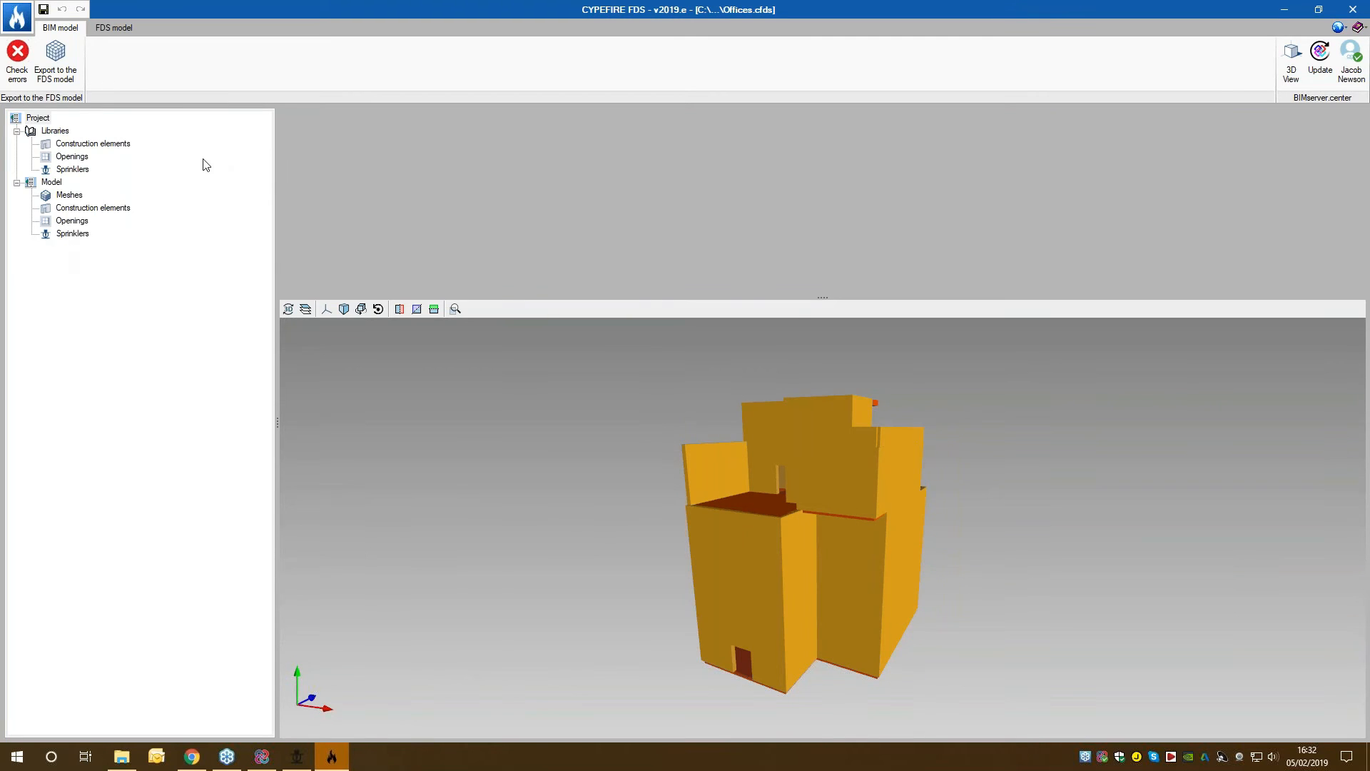
click(17, 61)
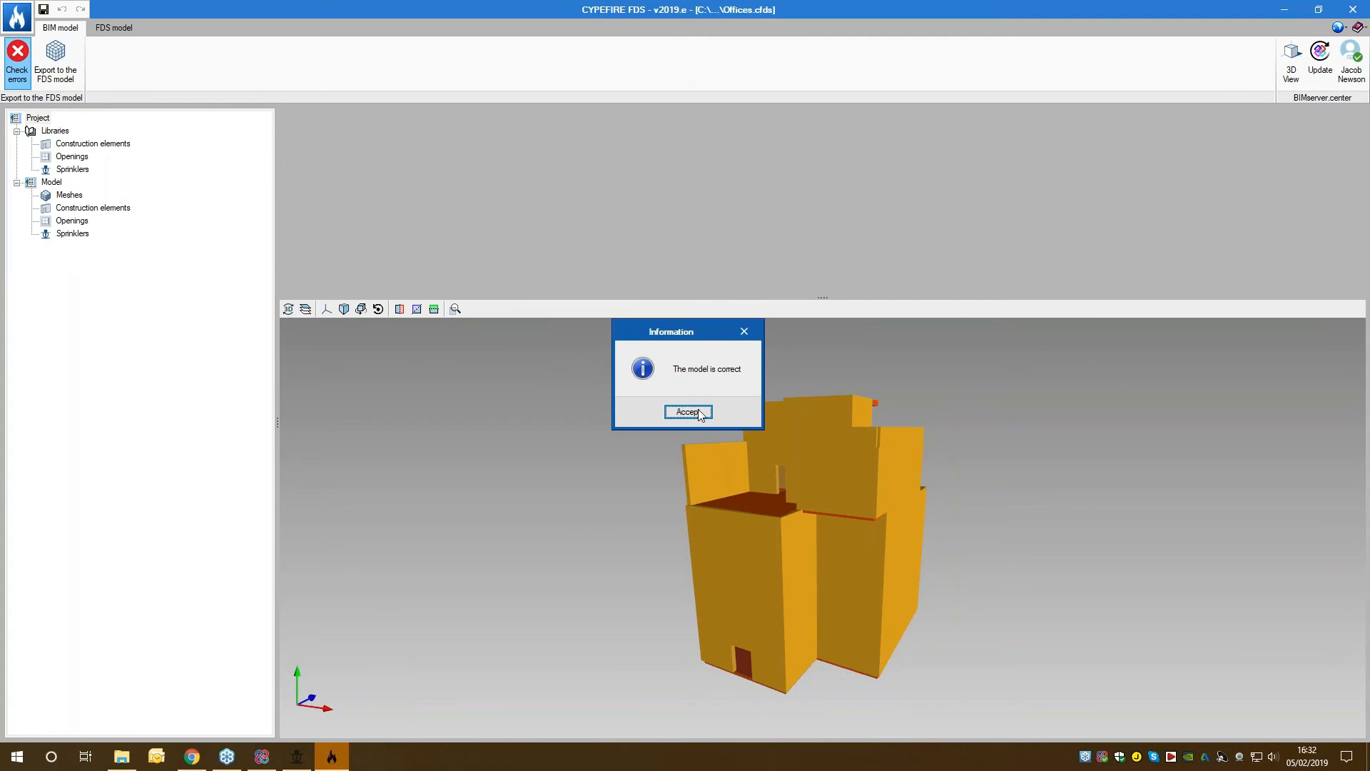
click(688, 412)
Step: Review the layers of the Screed and Floor slab library elements, including the Terrazzo layer's thickness
click(67, 144)
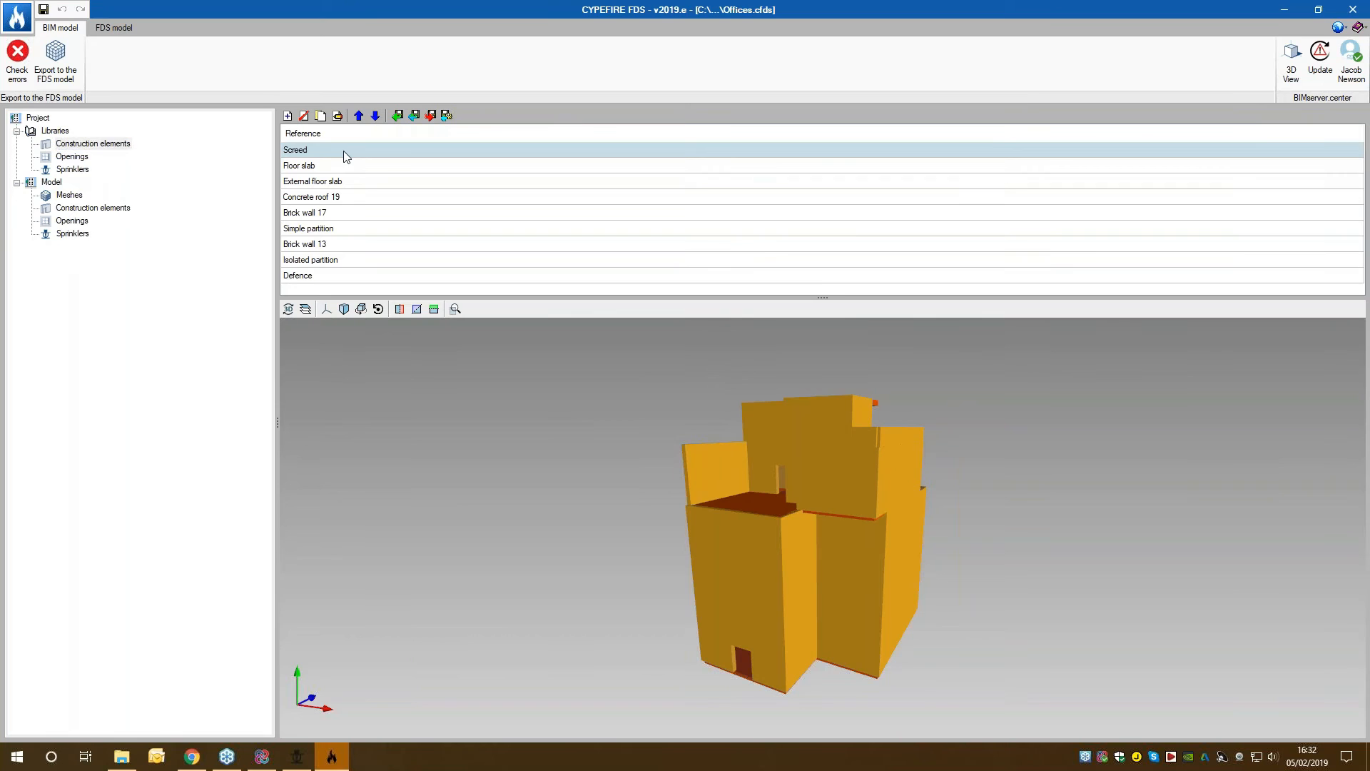
double_click(346, 151)
click(560, 579)
click(312, 167)
double_click(312, 166)
double_click(580, 295)
click(644, 390)
drag(644, 390, 636, 394)
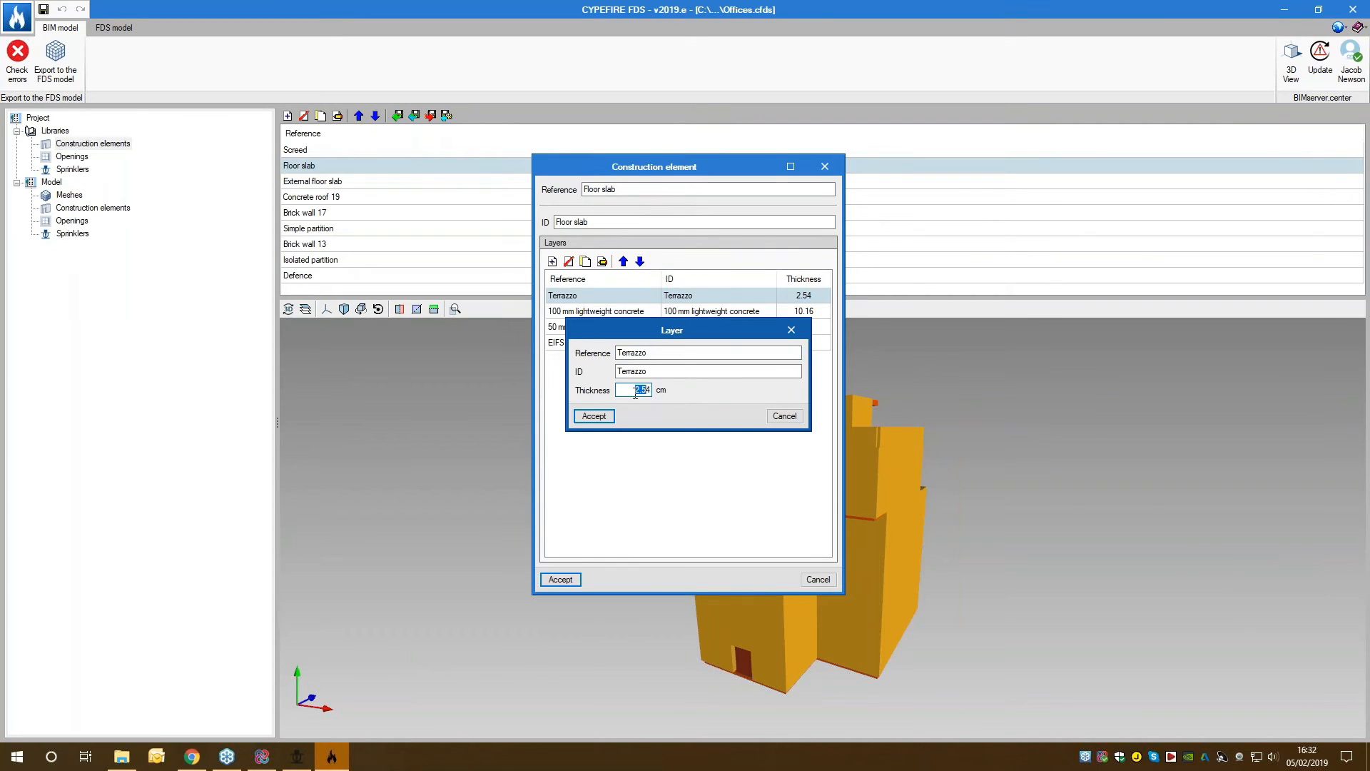
click(590, 417)
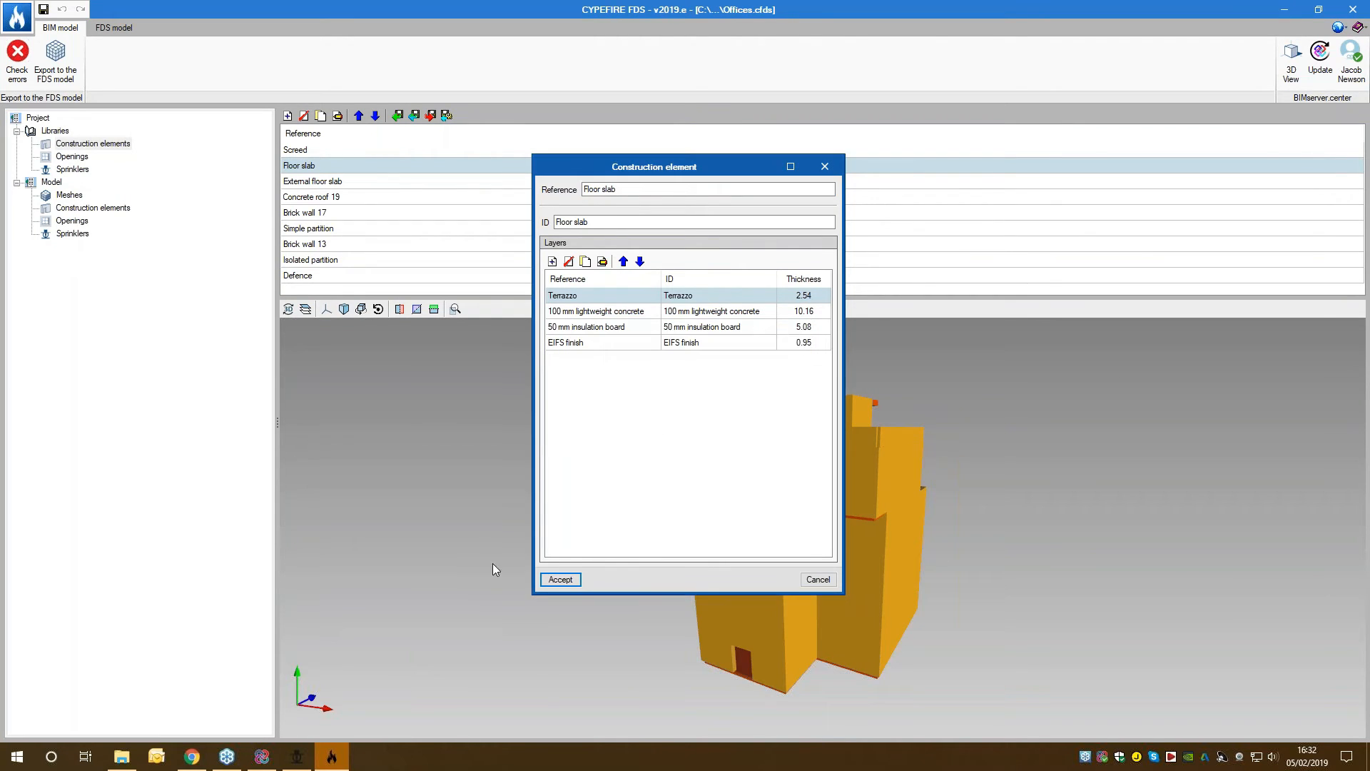
click(561, 580)
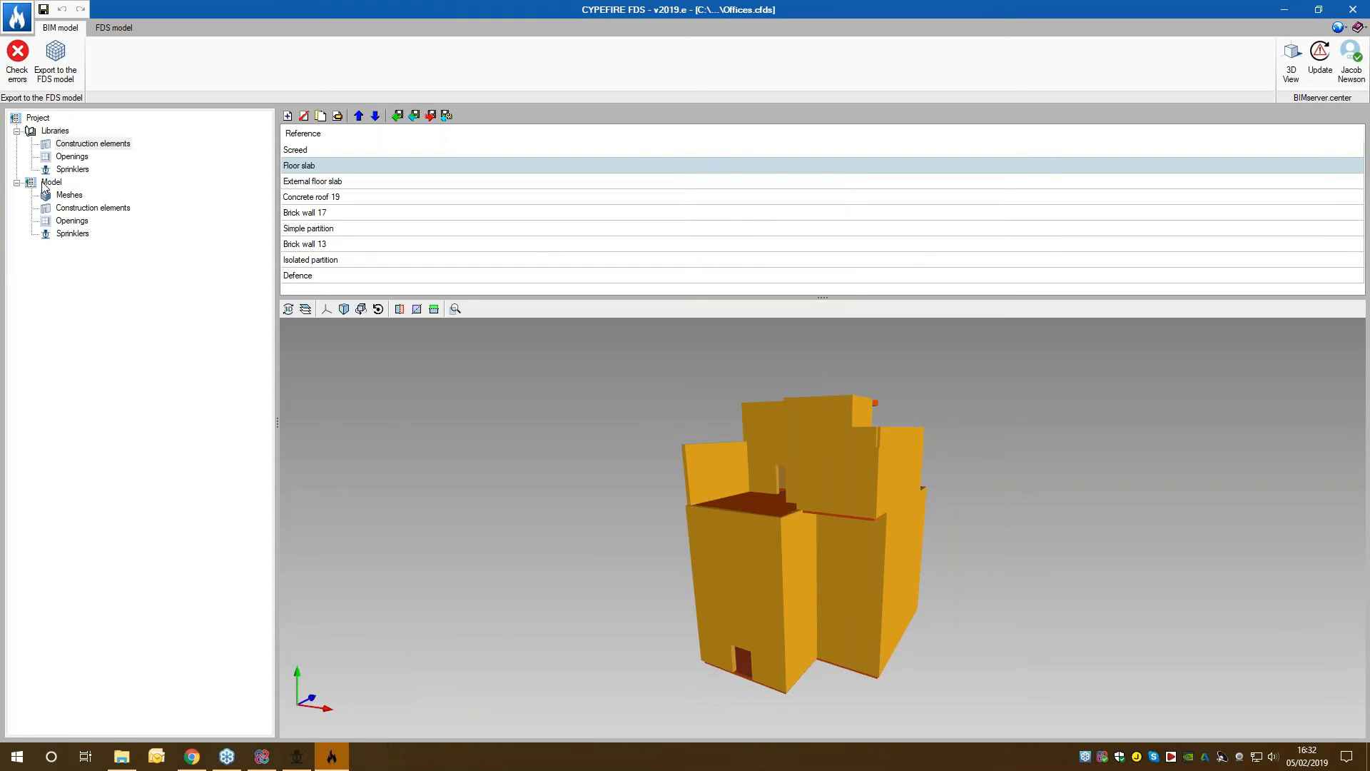
Step: Examine the existing mesh's coordinates and divisions, and the settings offered for an additional mesh without creating one
click(64, 195)
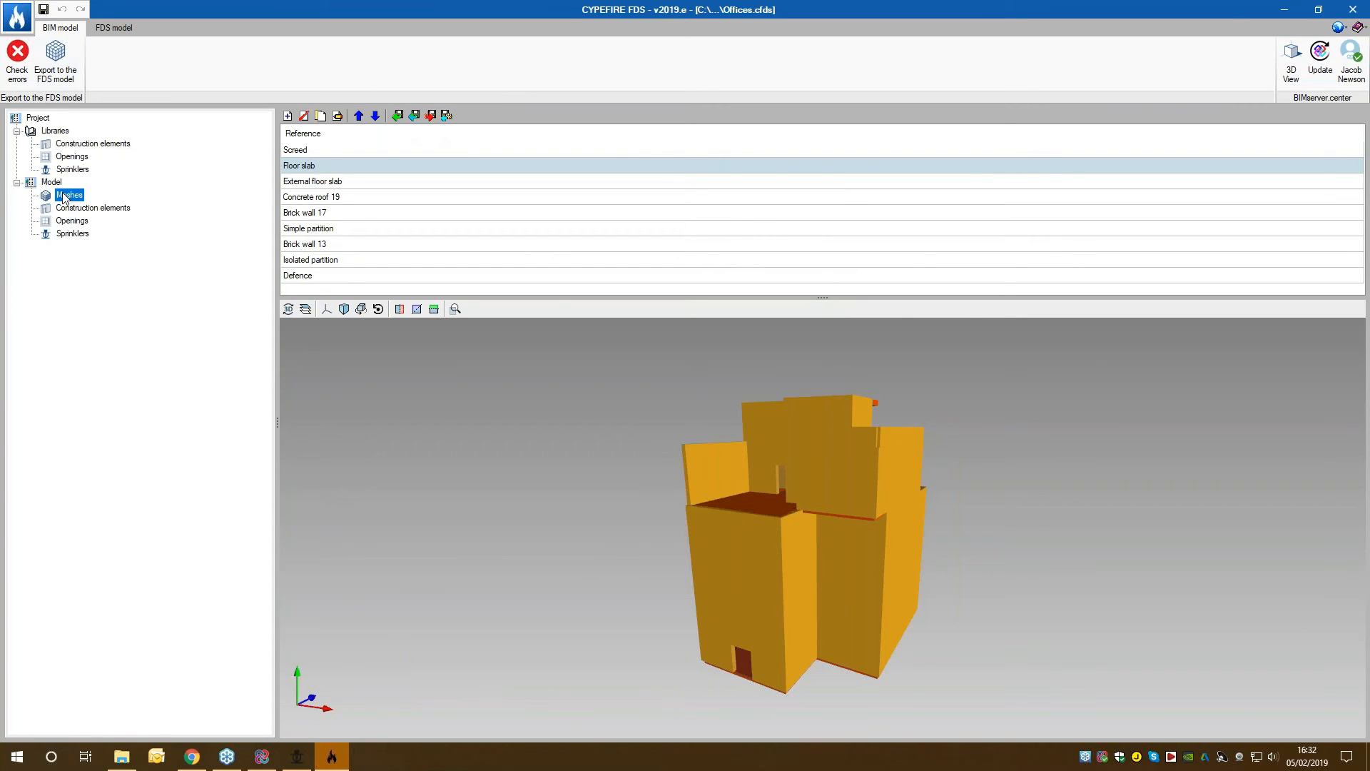
scroll(521, 580, down, 3)
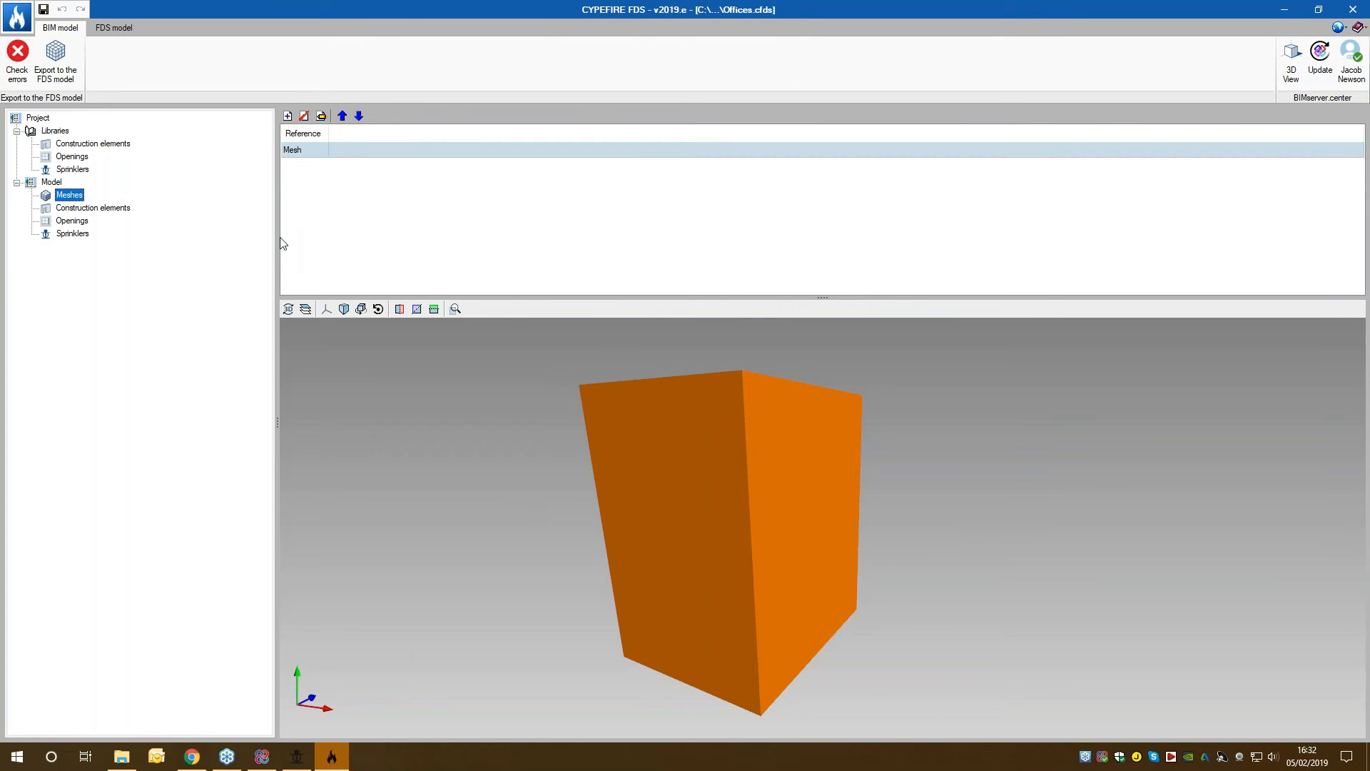
double_click(305, 151)
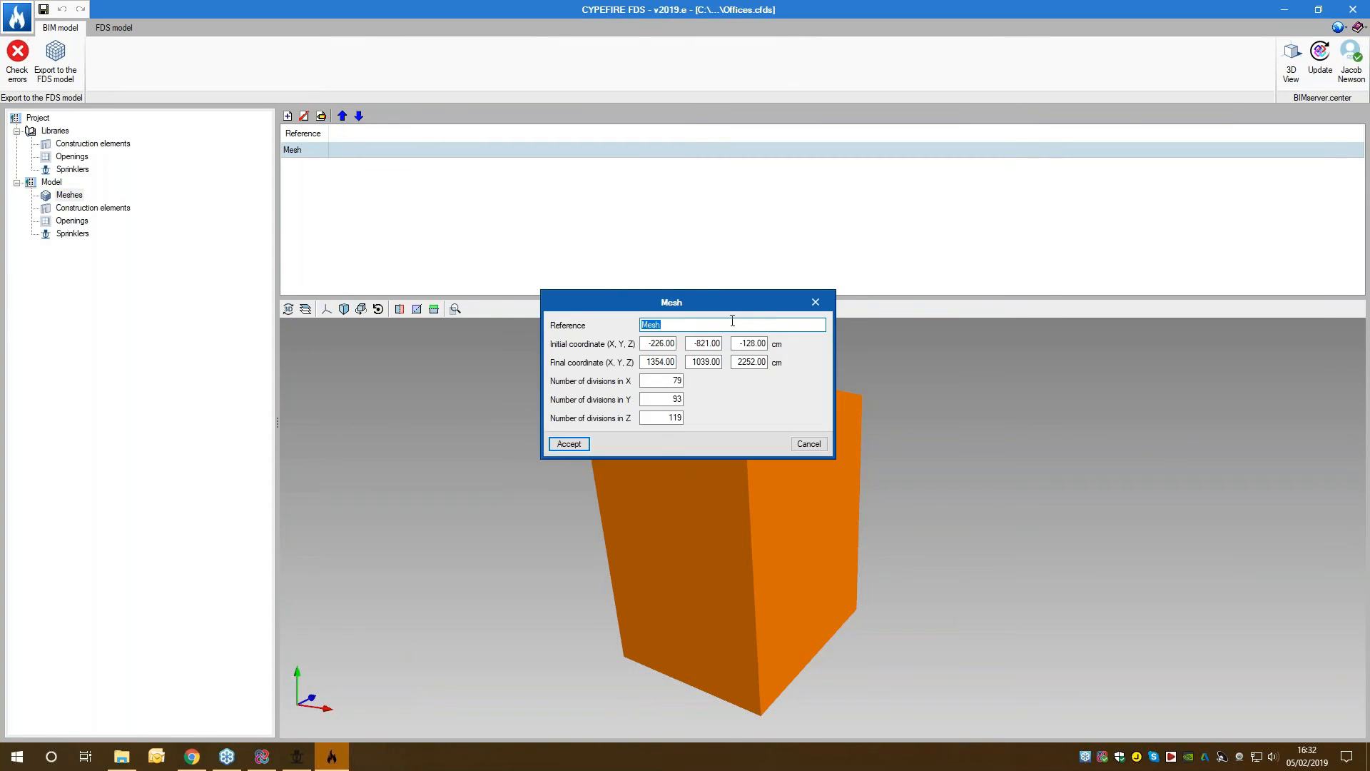
drag(723, 308, 468, 305)
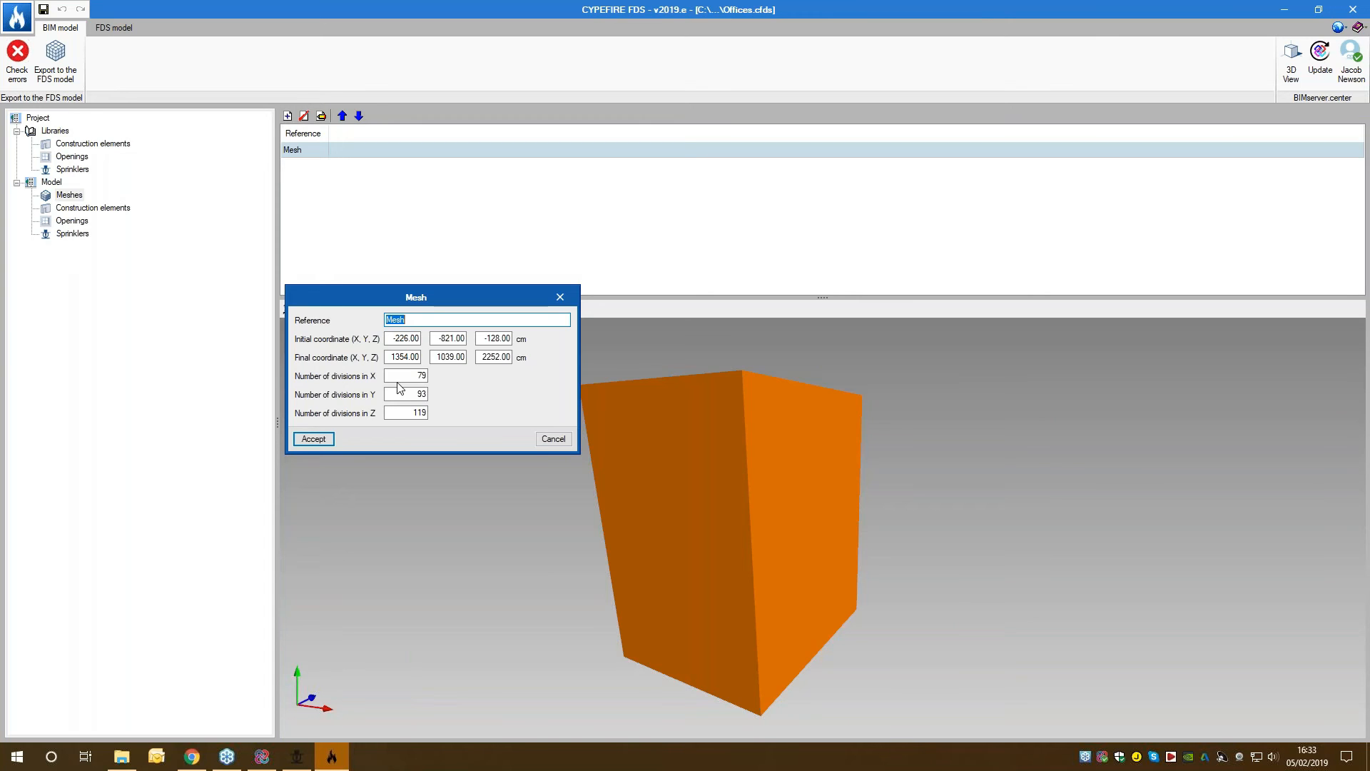
click(314, 439)
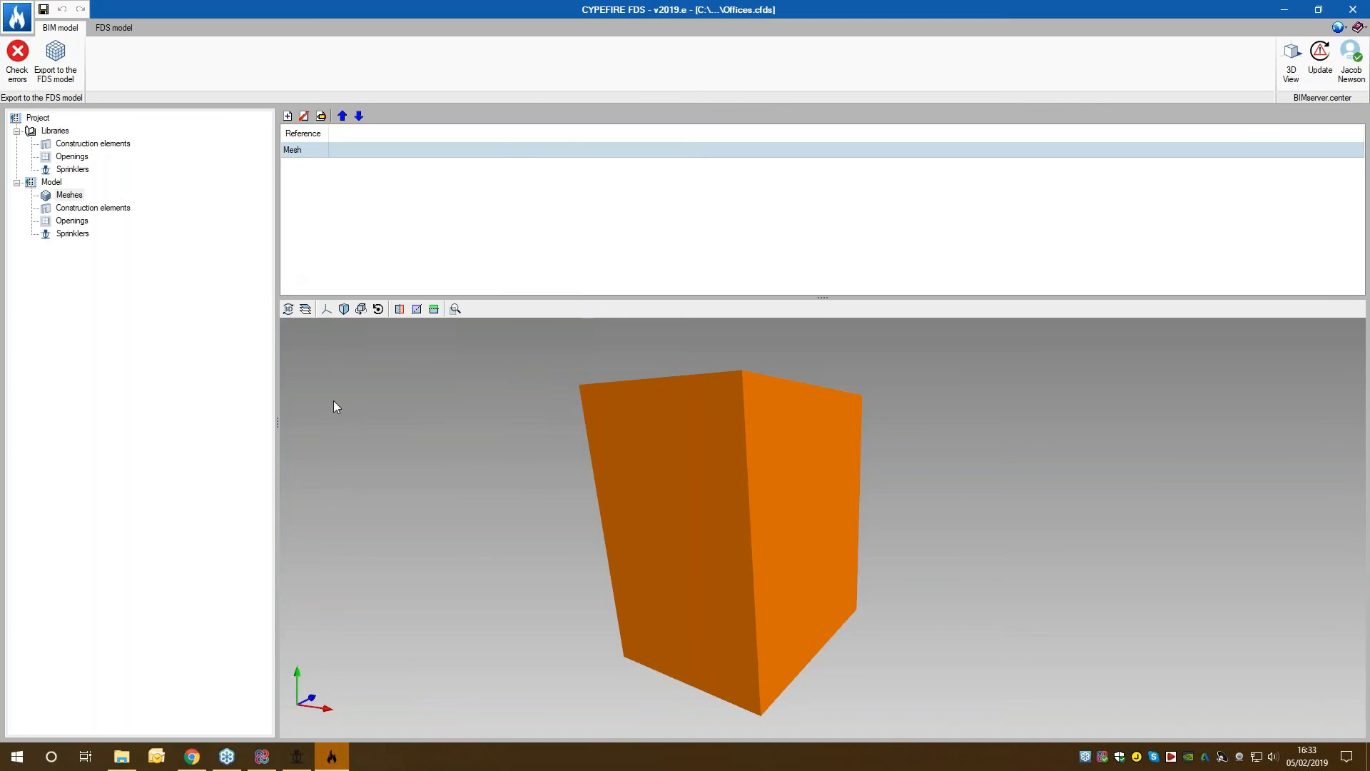
click(287, 116)
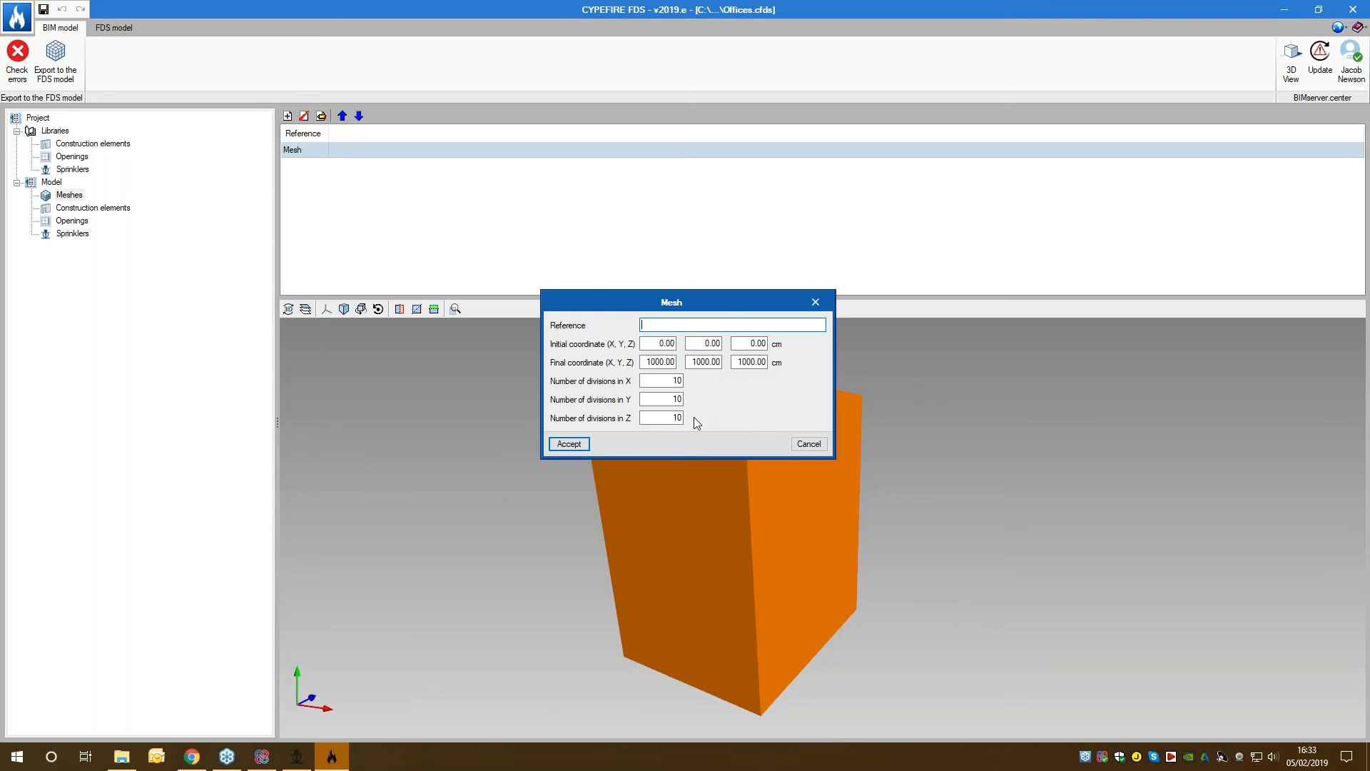
click(808, 444)
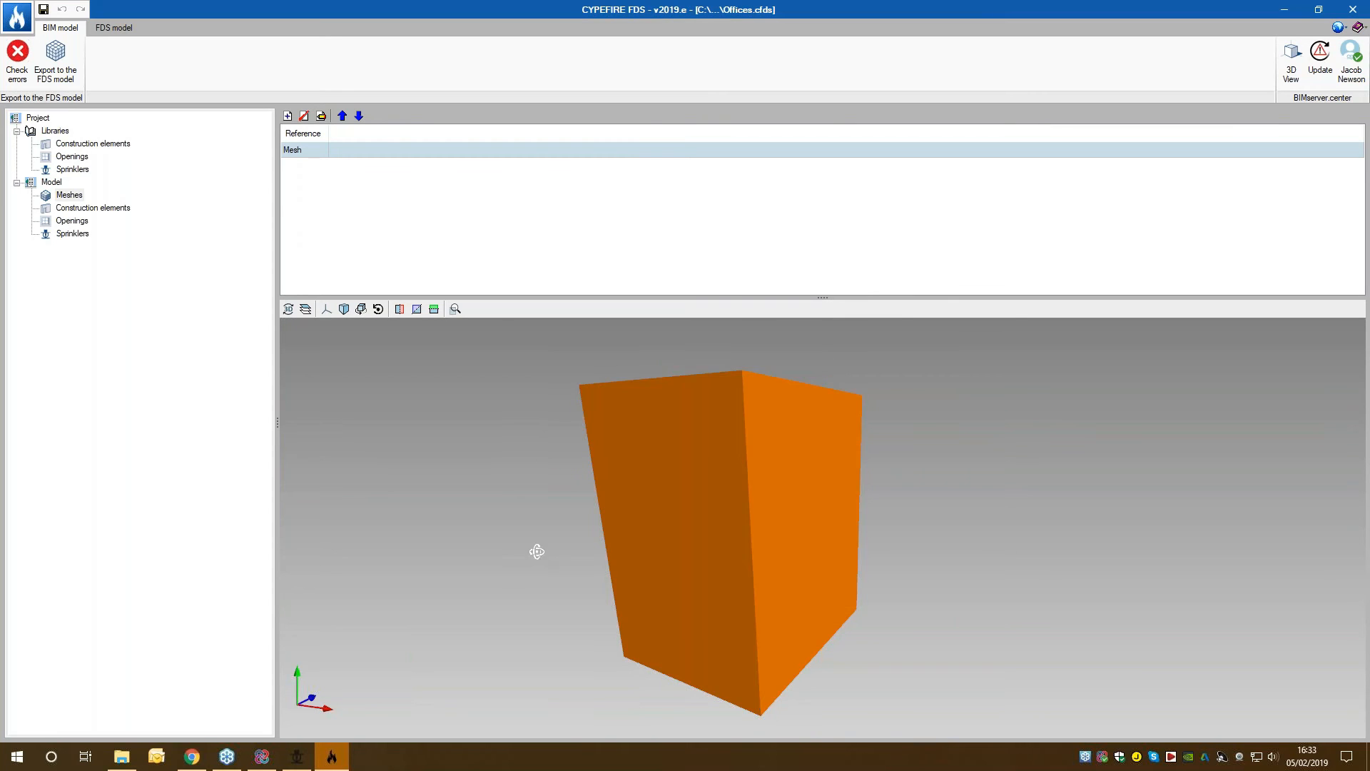
middle_drag(535, 551, 1022, 498)
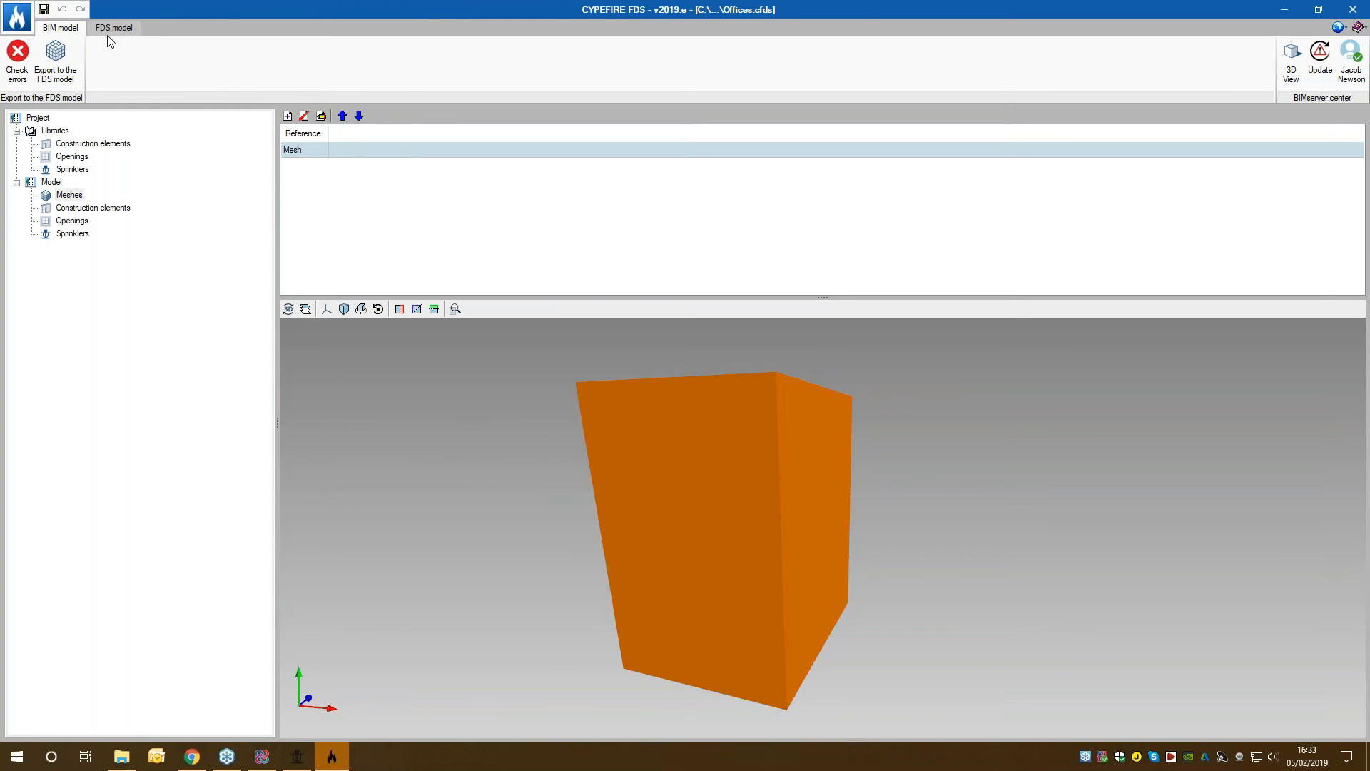
Step: Export the Offices BIM model to the FDS model, keeping the existing FDS data, and view the exported building
click(27, 80)
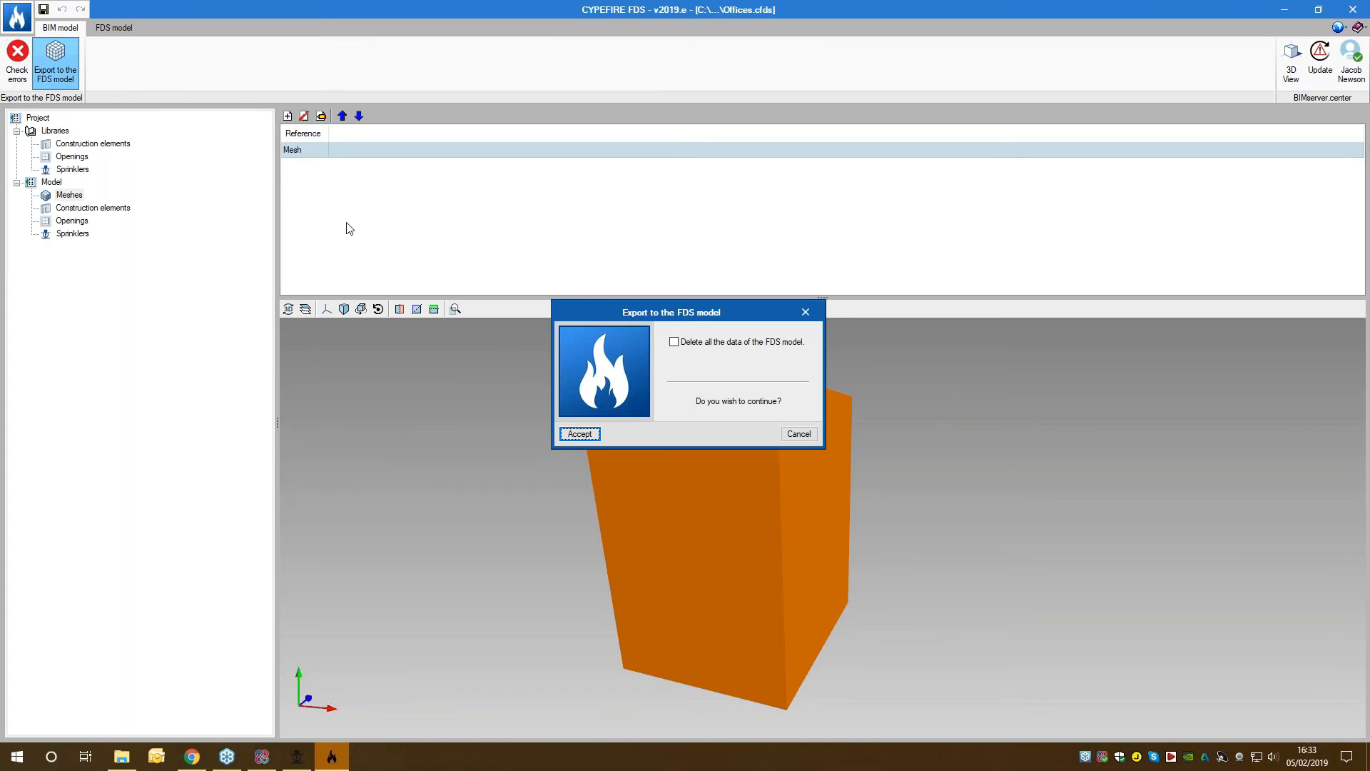
click(580, 434)
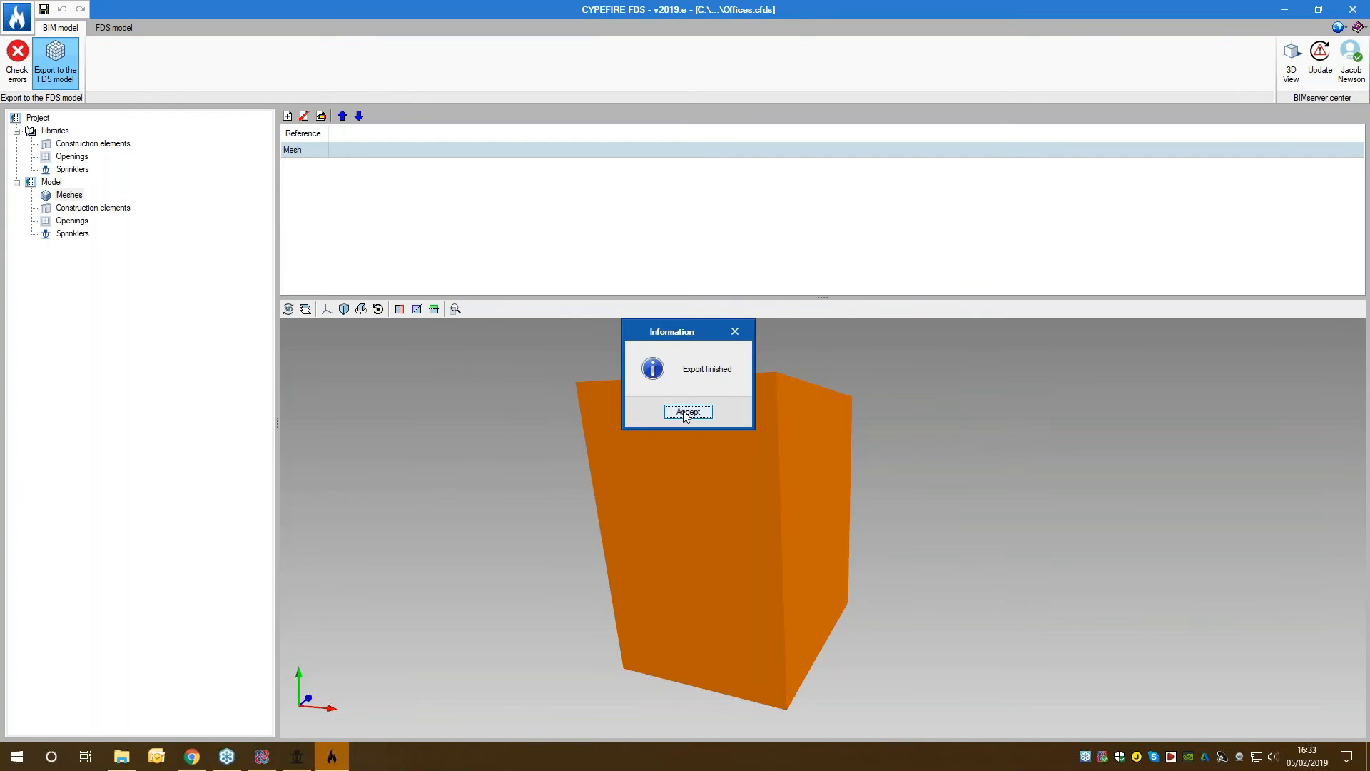
click(686, 412)
click(106, 32)
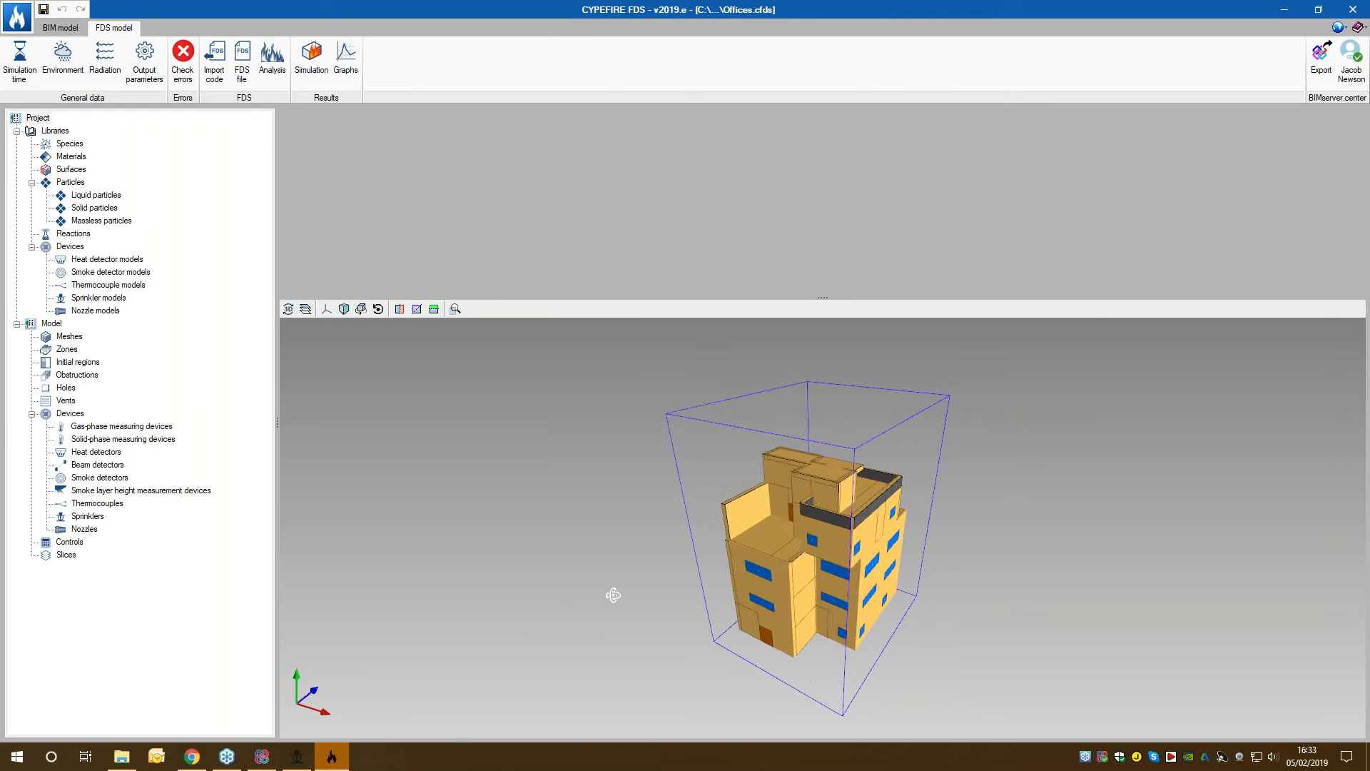
drag(613, 594, 932, 574)
scroll(931, 574, up, 5)
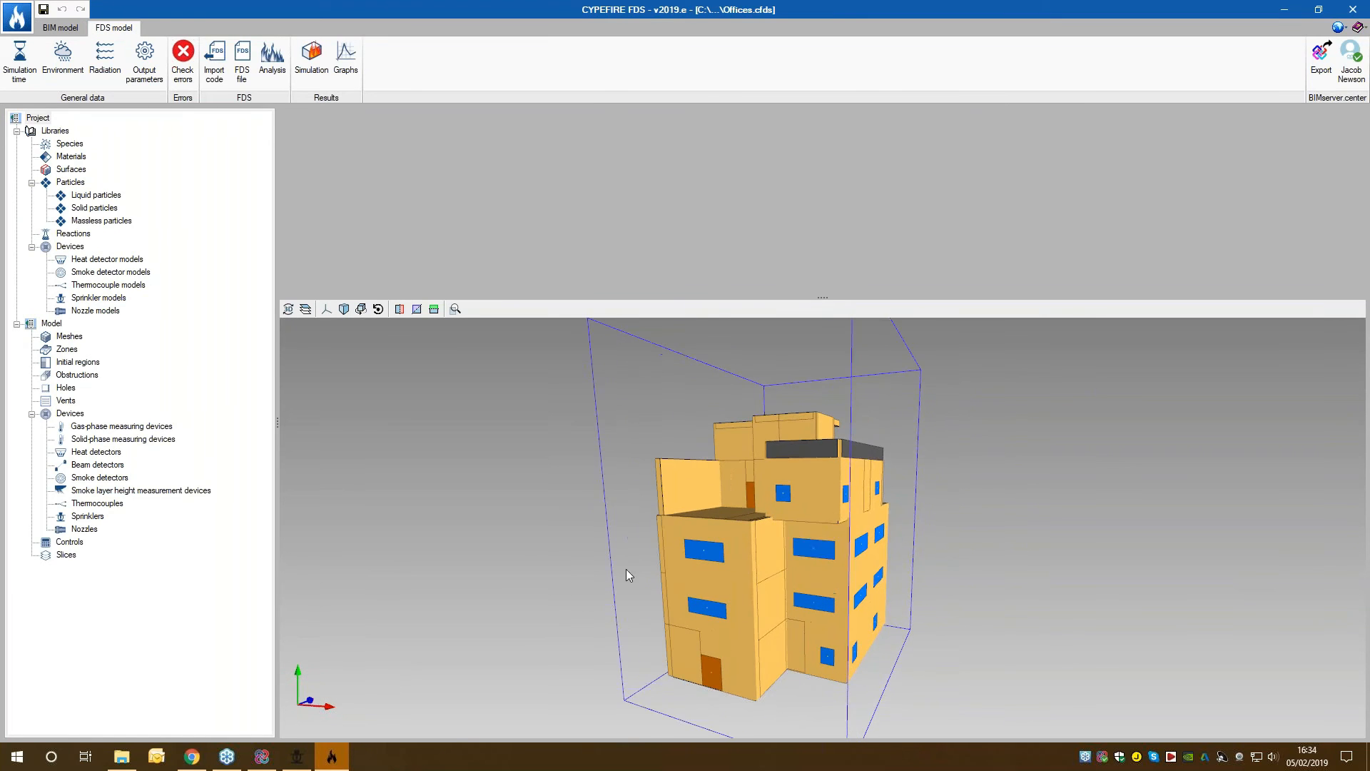
drag(532, 530, 424, 447)
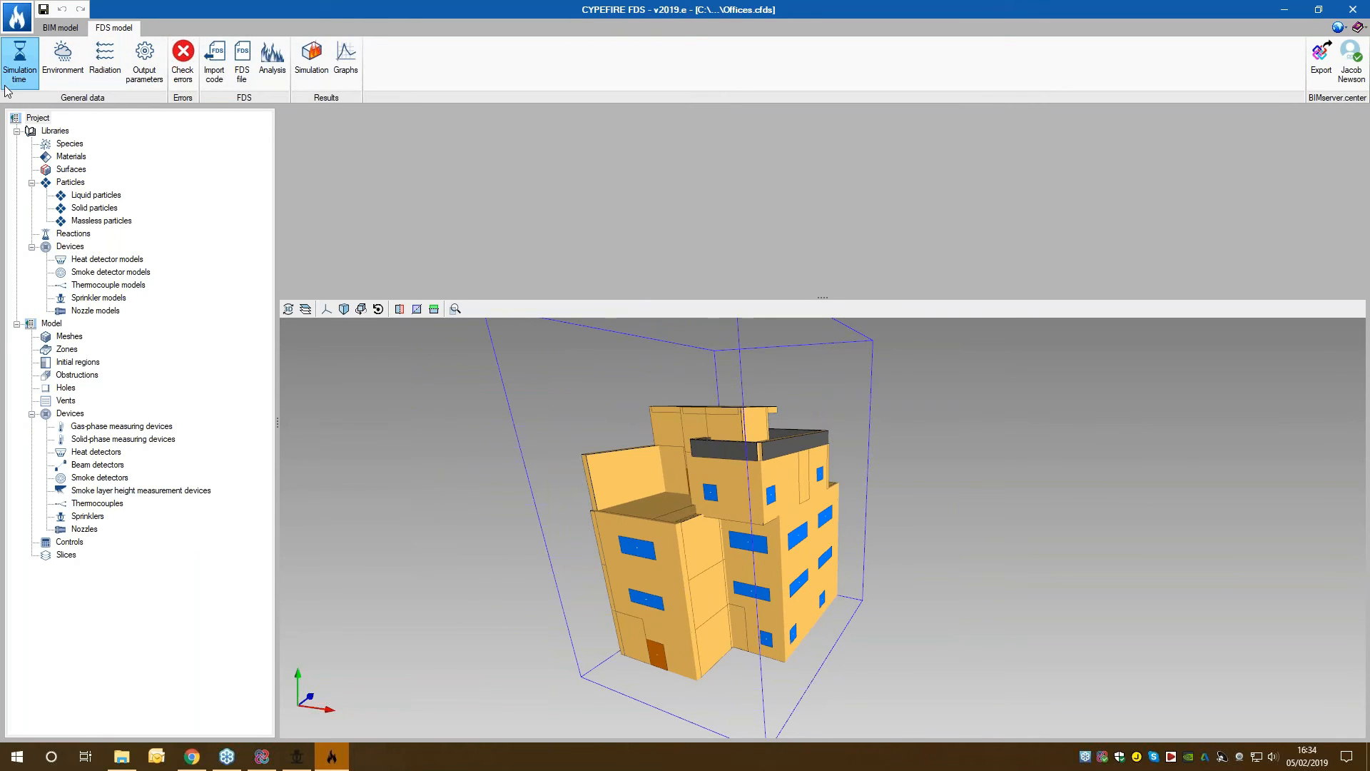
Step: Review the FDS model's simulation time, environment and radiation settings
click(19, 62)
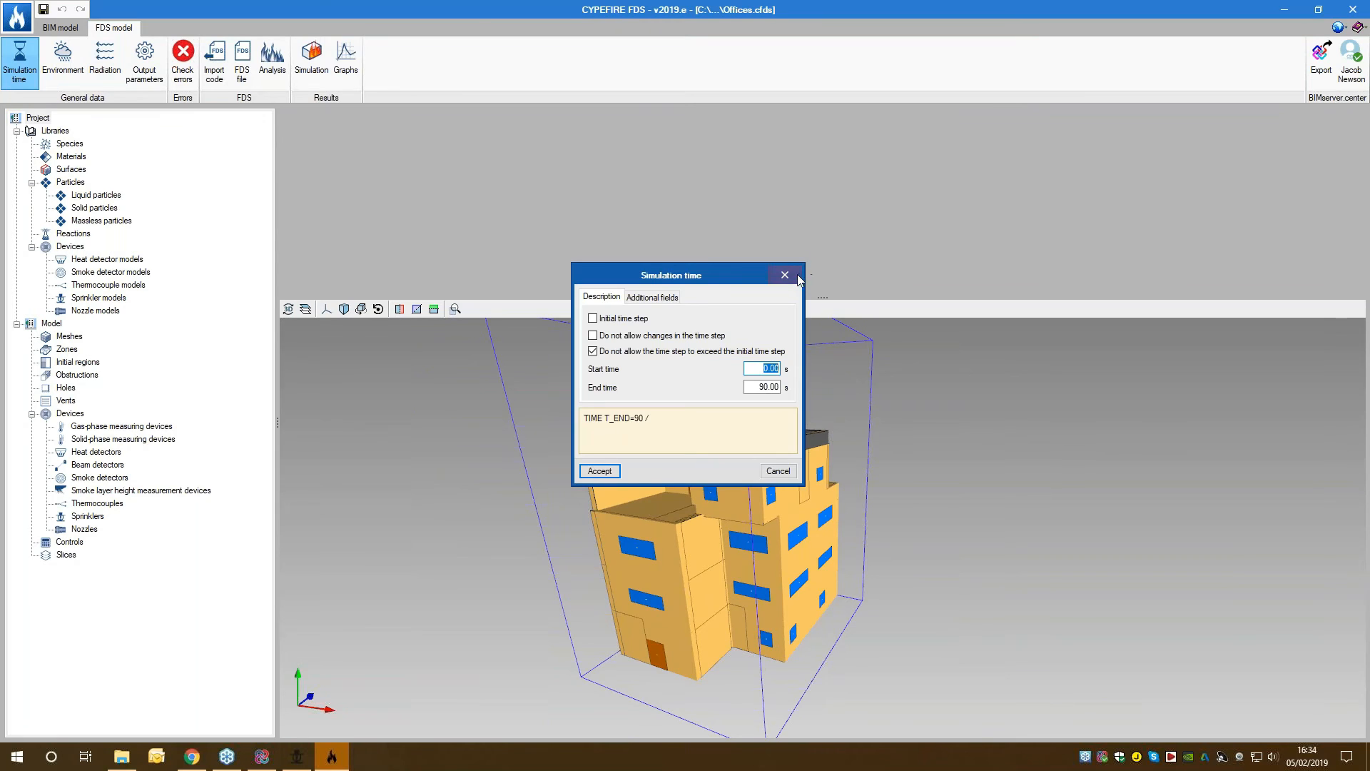
click(785, 274)
click(79, 78)
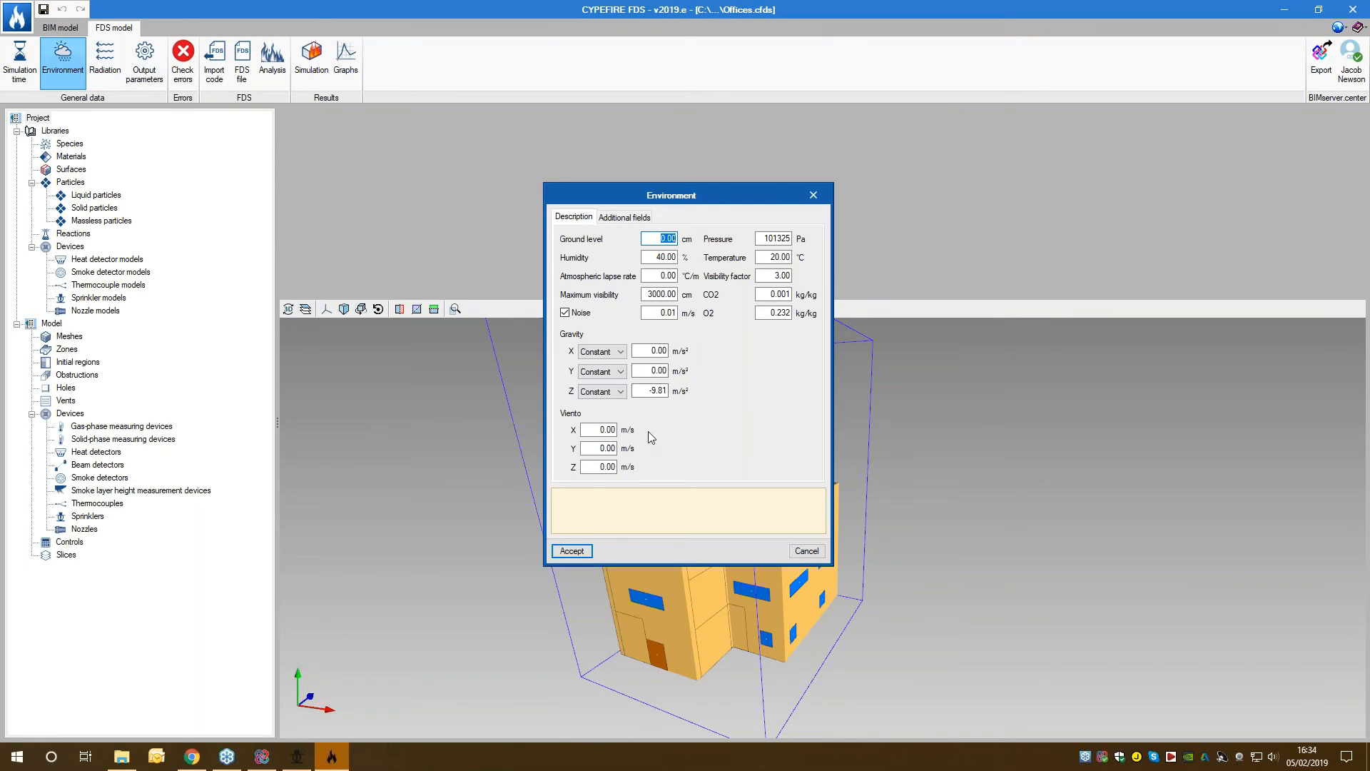
click(813, 196)
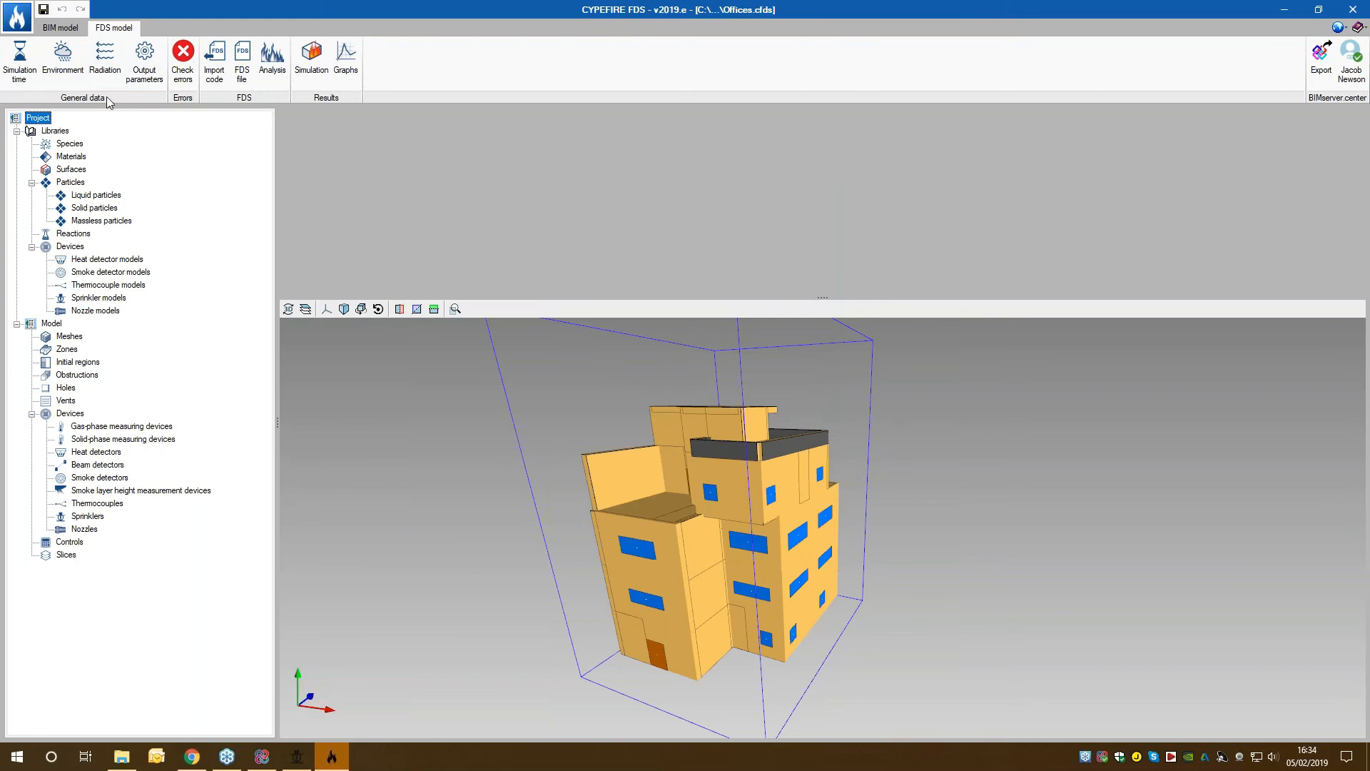
click(105, 63)
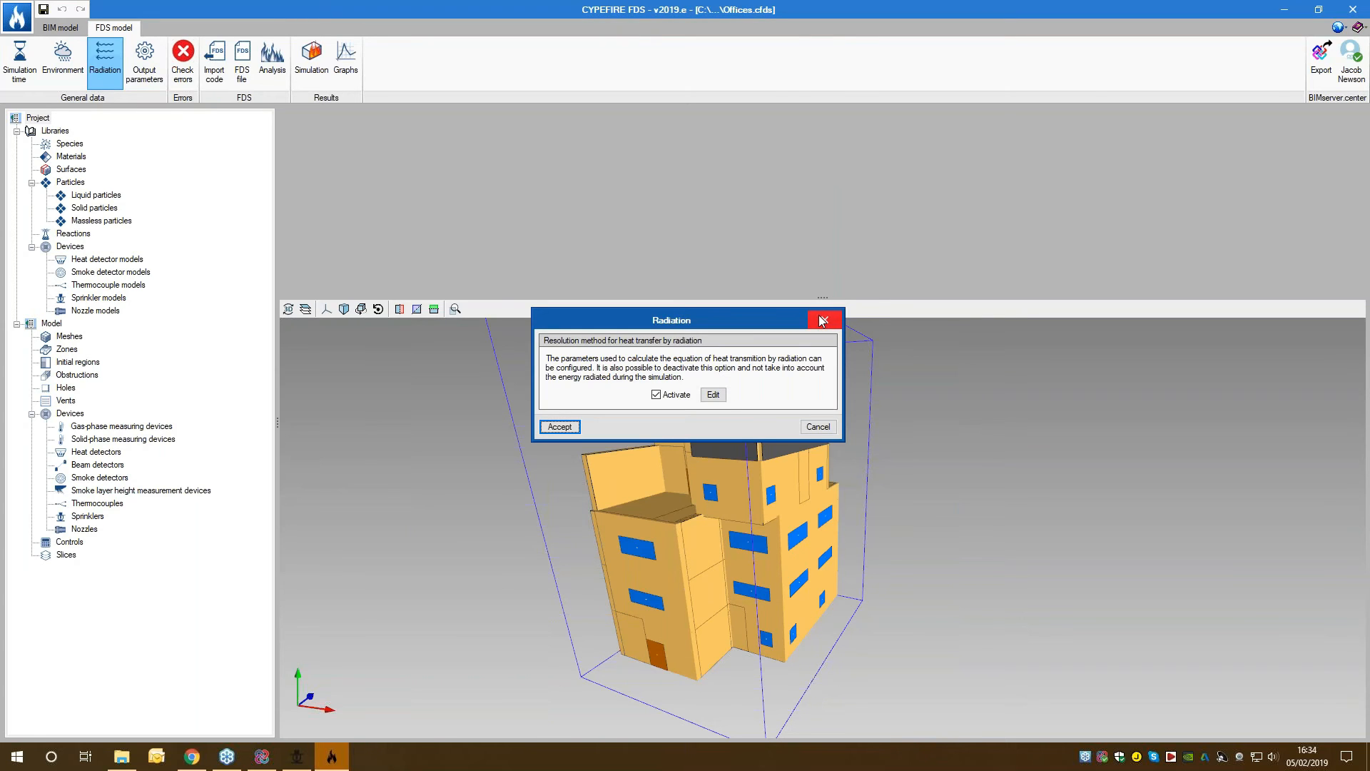
click(822, 320)
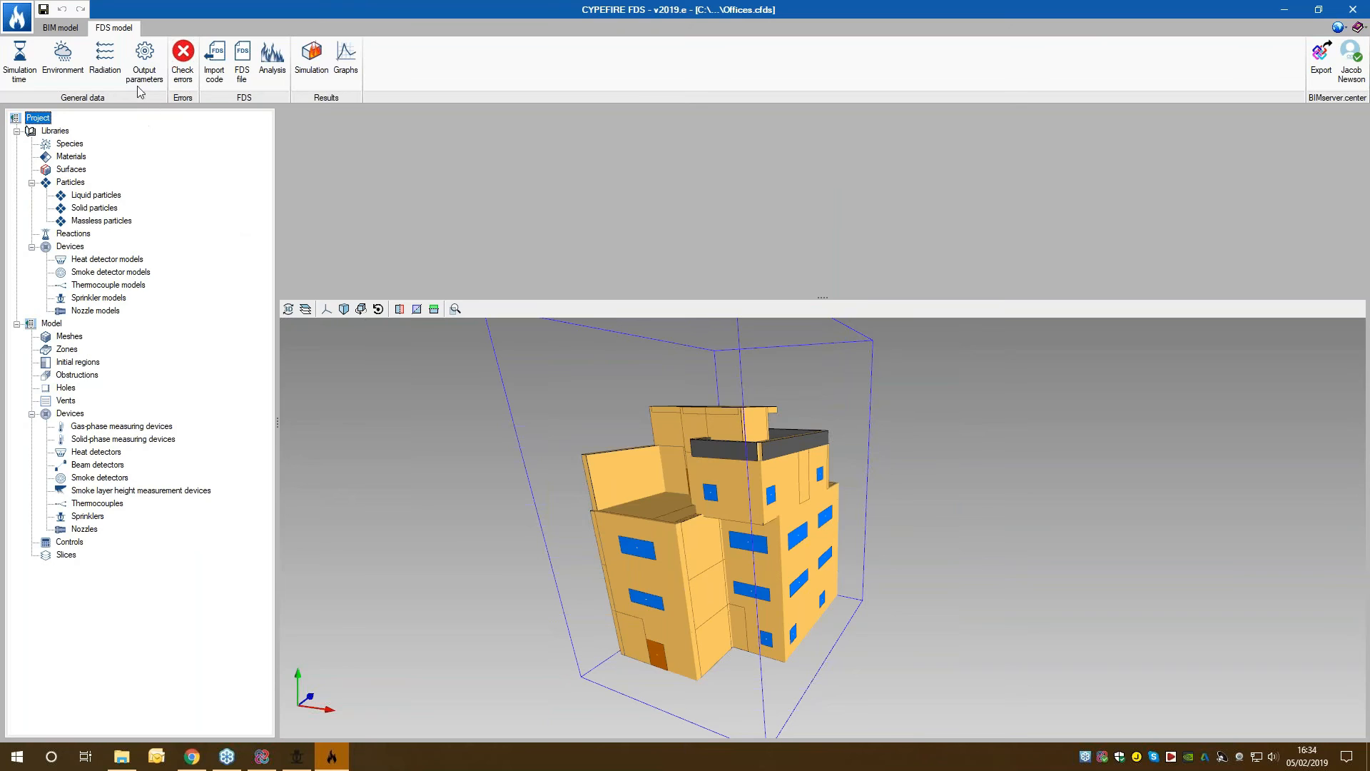
Step: Check the FDS model for errors
click(182, 61)
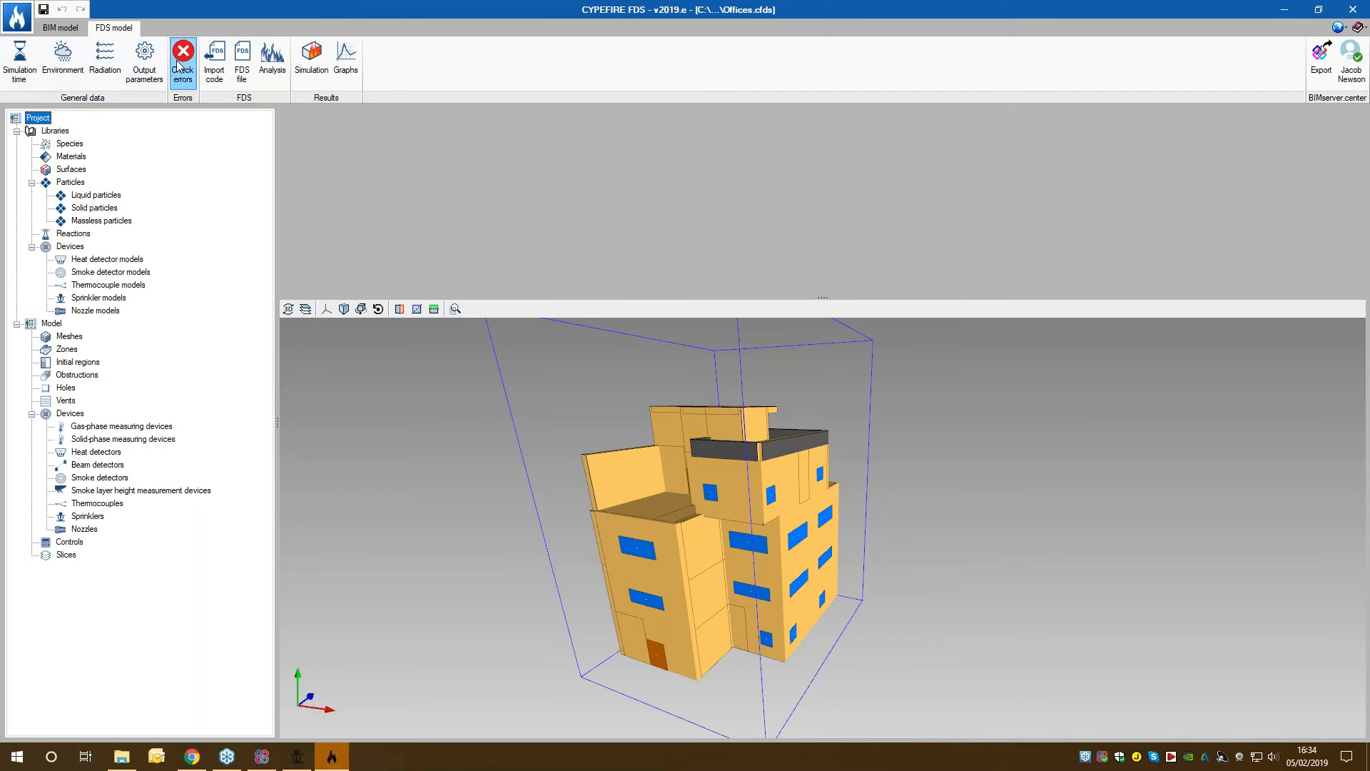
click(688, 412)
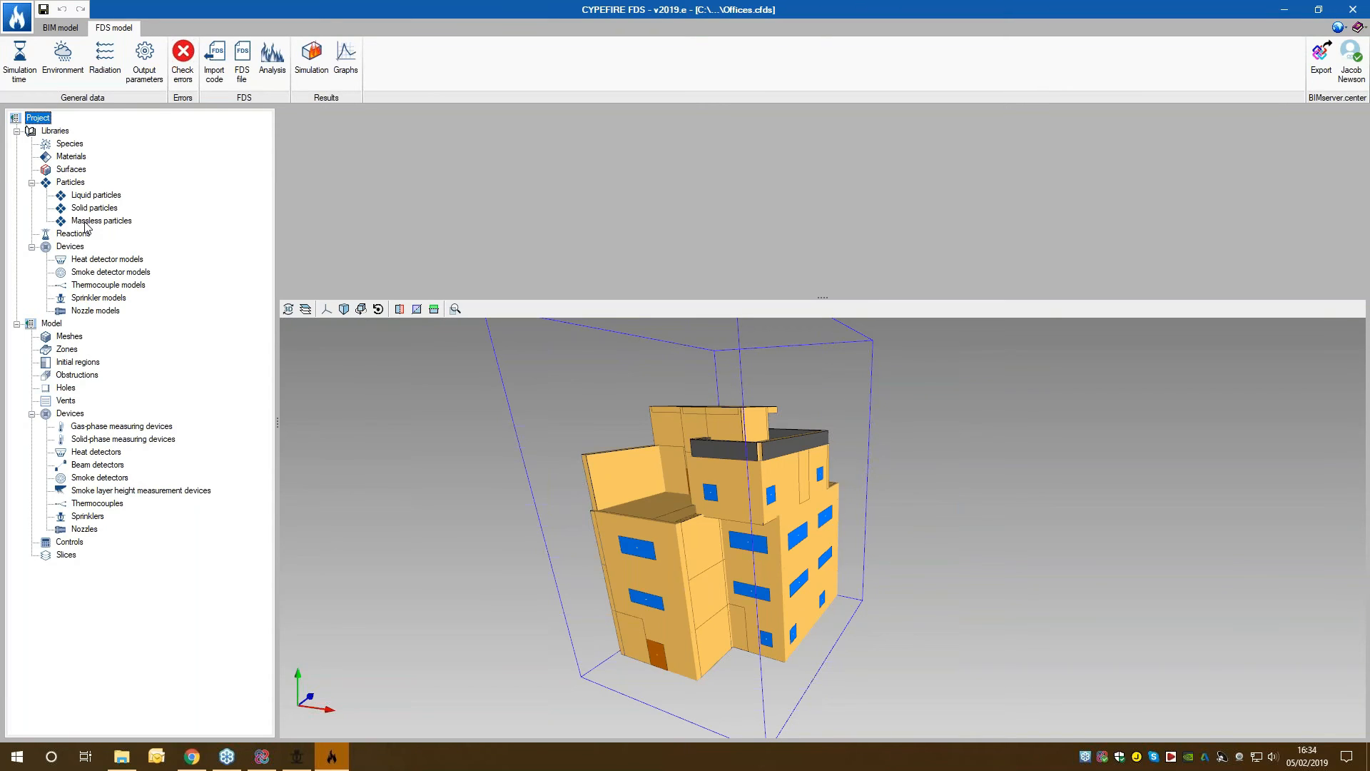
Step: Review the species, materials and surfaces libraries, including the properties of the Ceramic/porcelain material
click(66, 144)
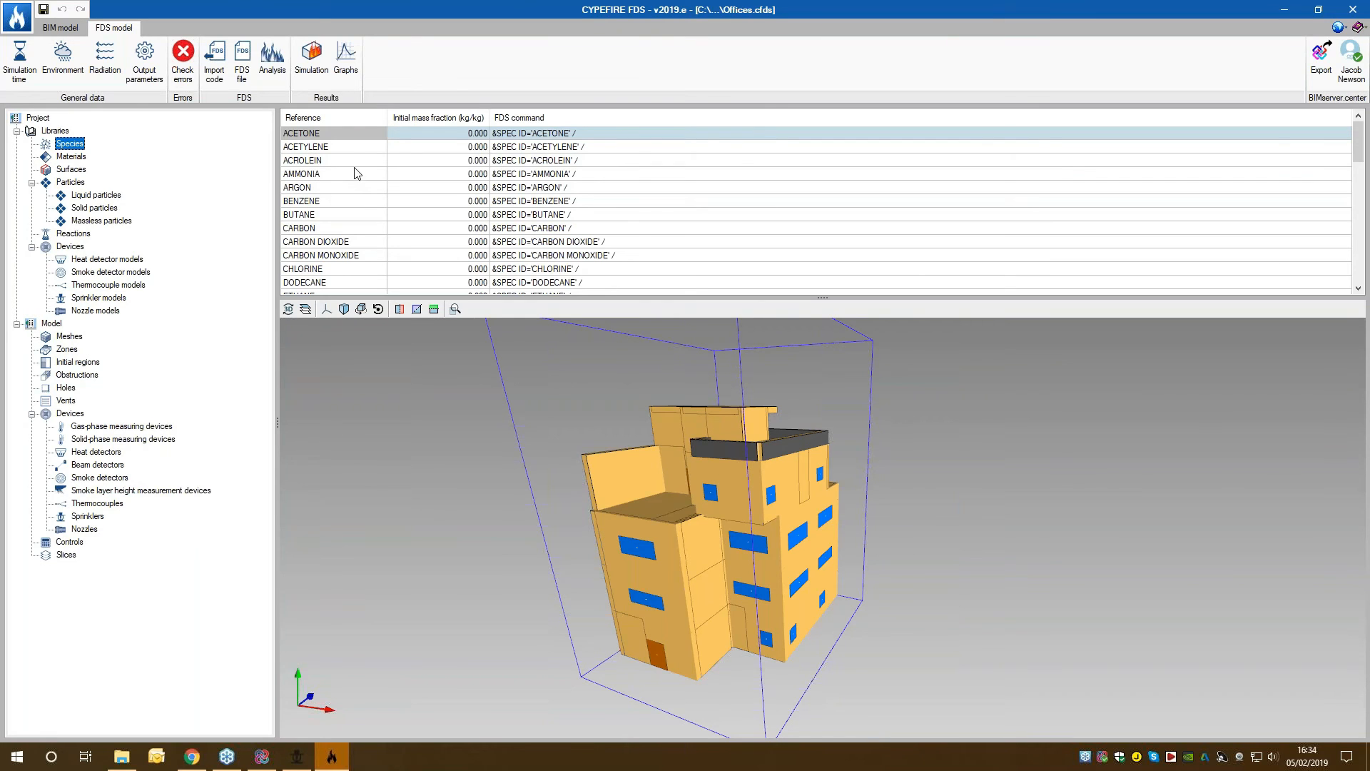
click(75, 158)
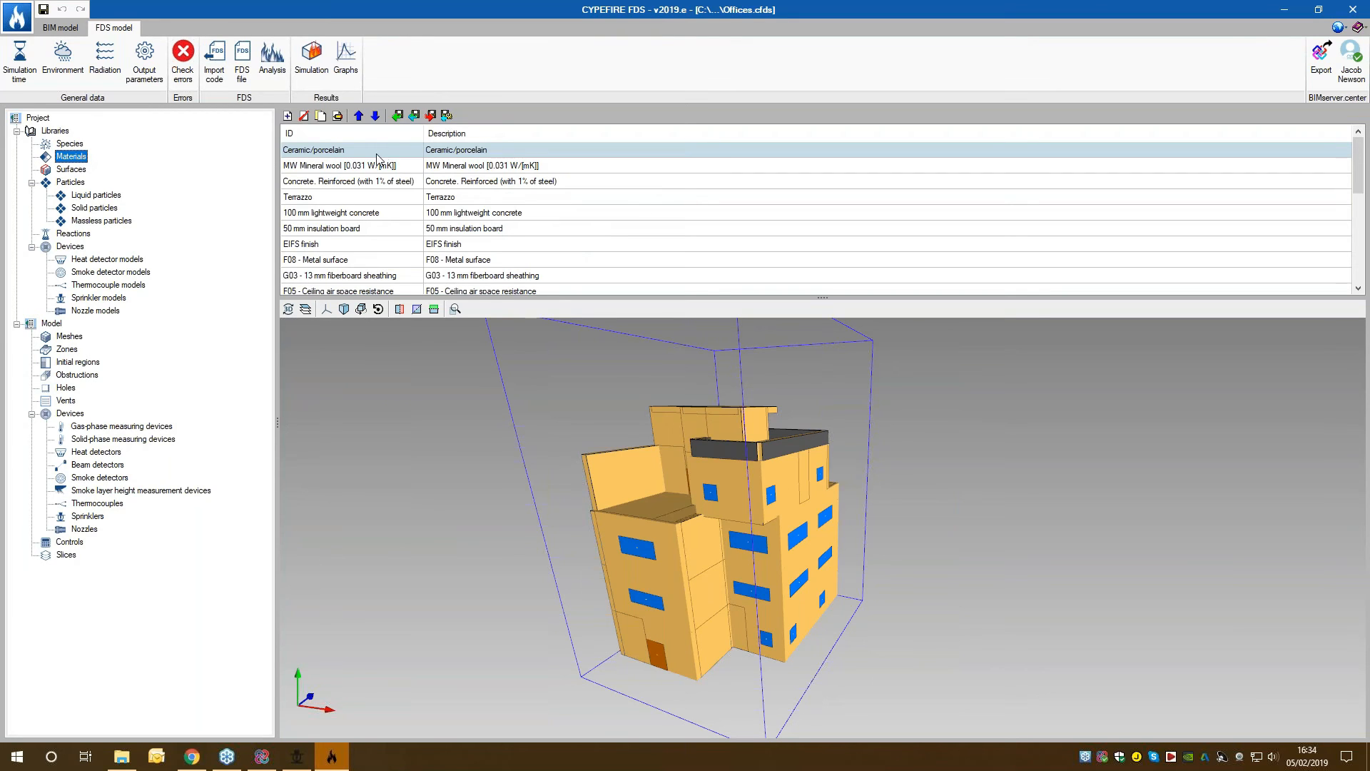
double_click(378, 158)
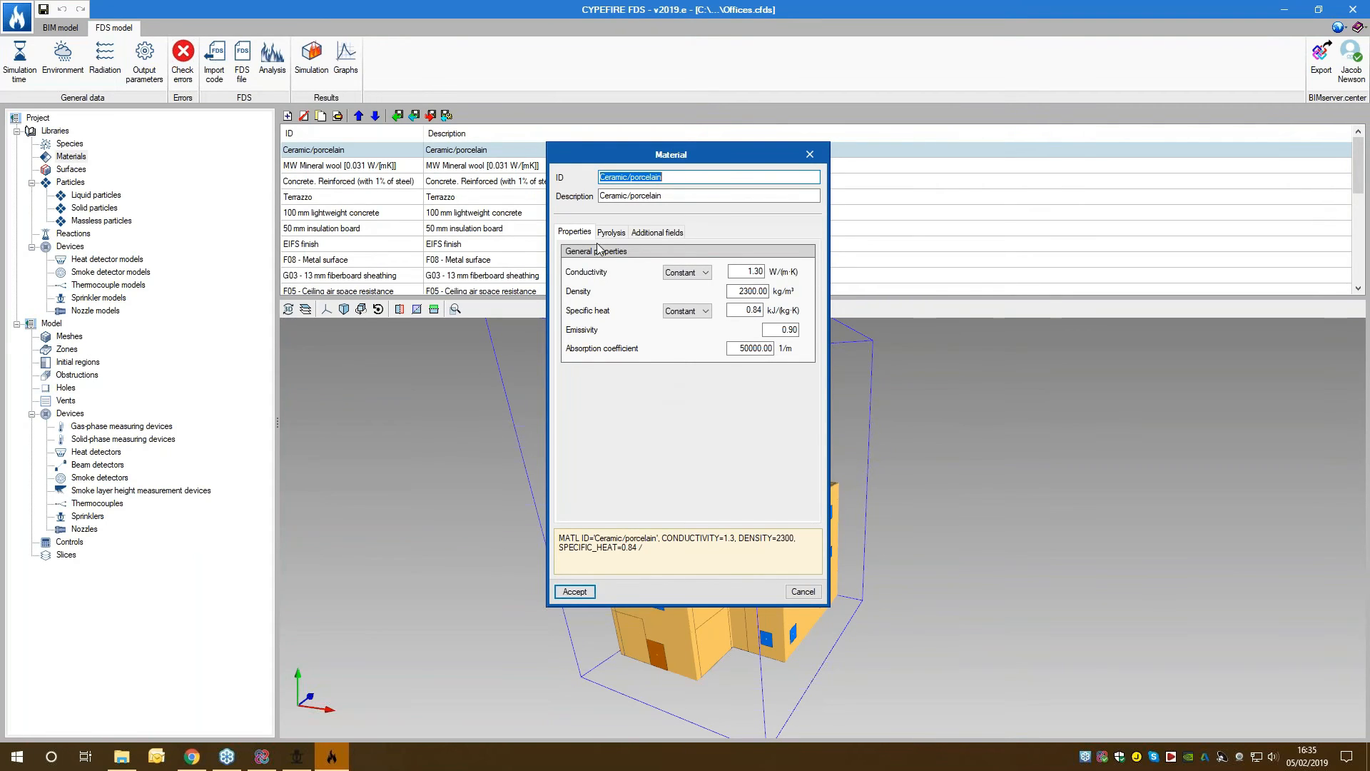
click(571, 591)
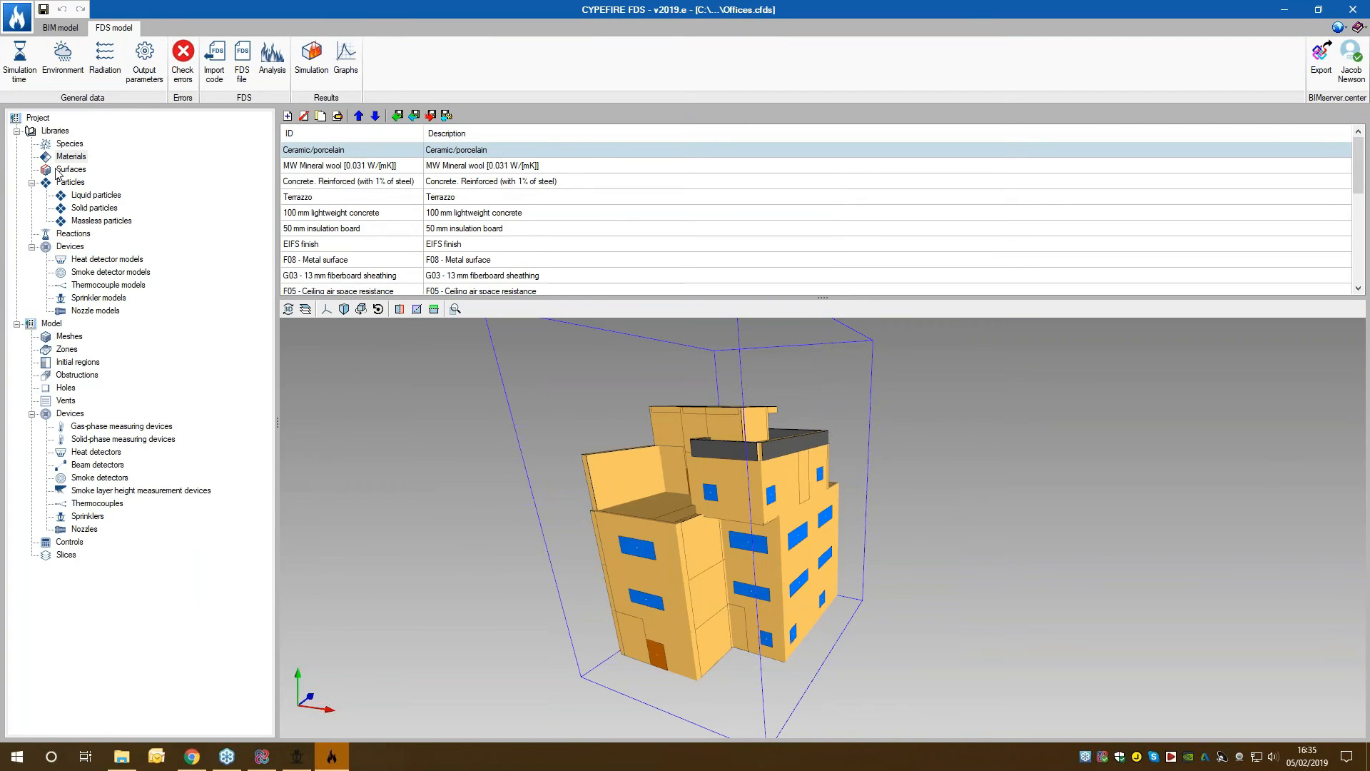
click(57, 171)
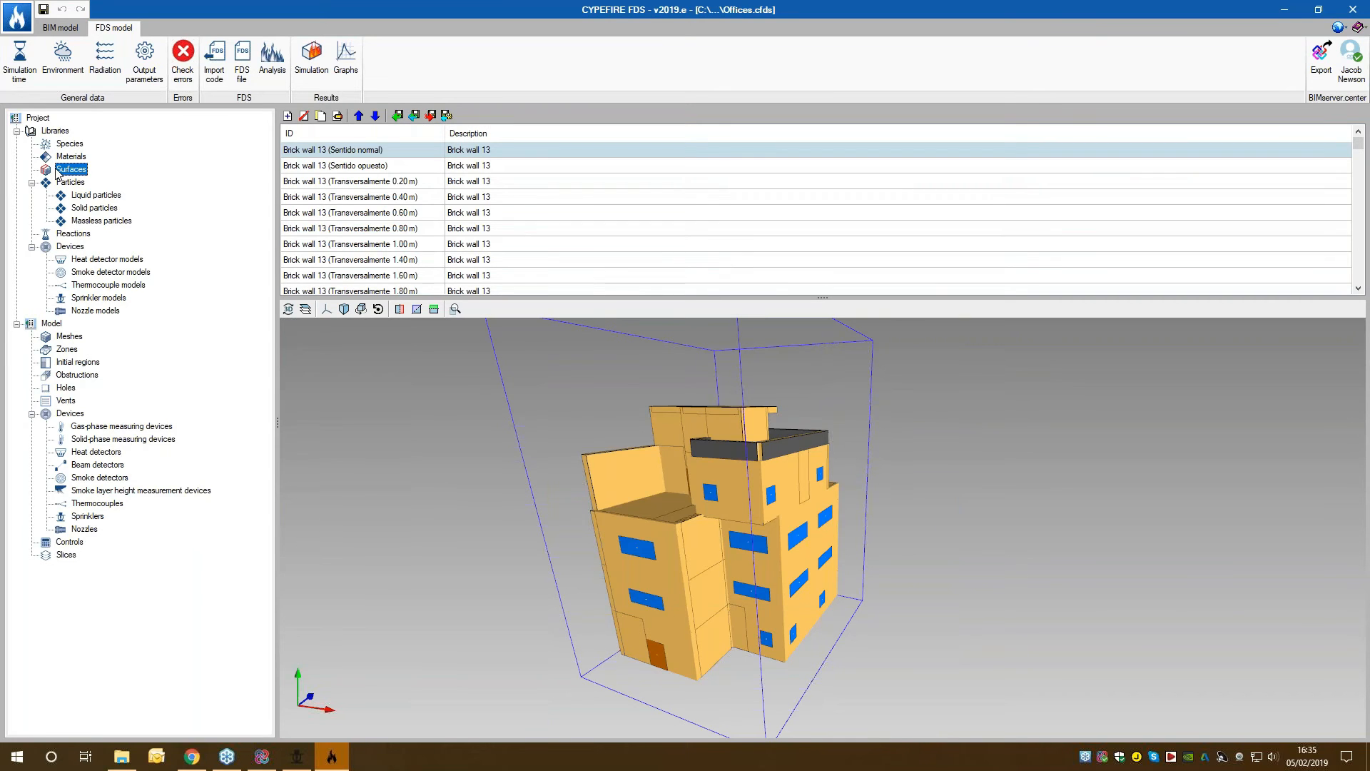
Step: Look through the liquid, solid and massless particle libraries
click(68, 183)
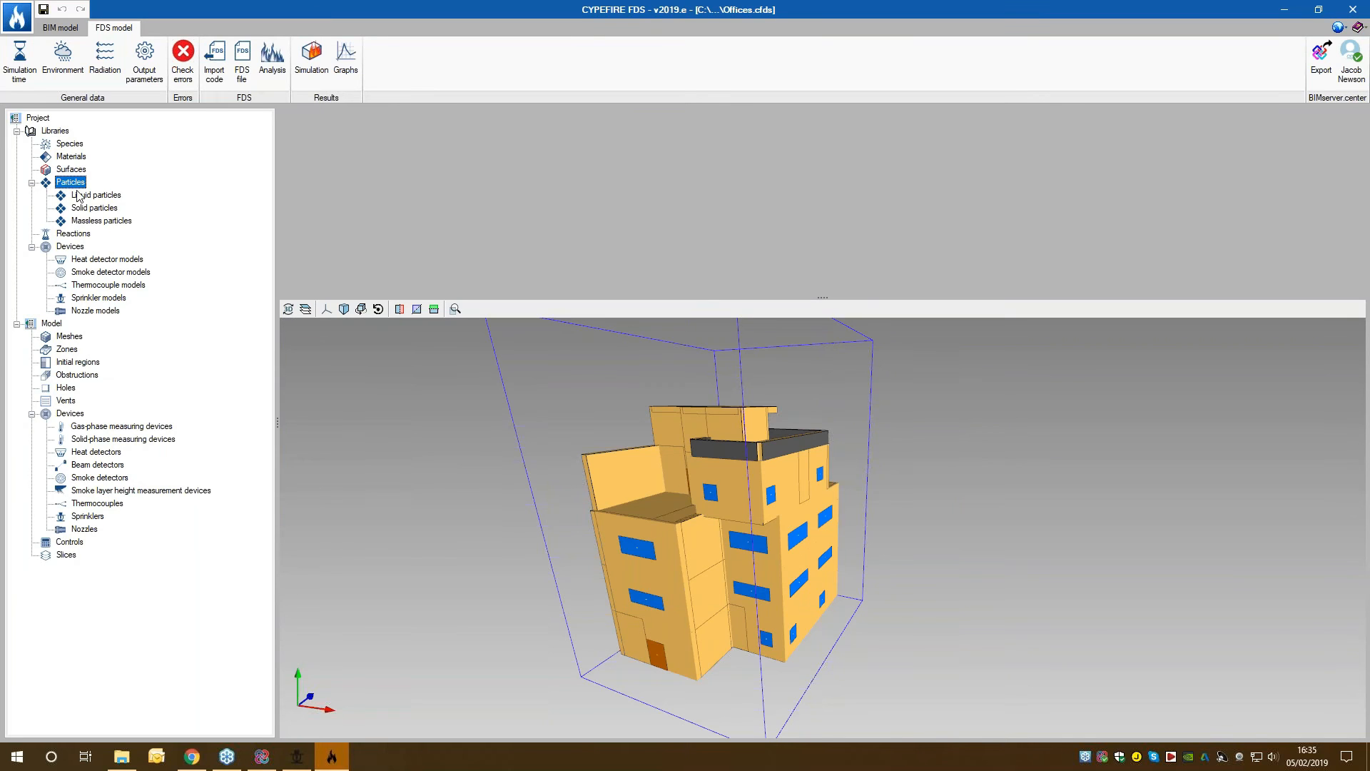
click(98, 195)
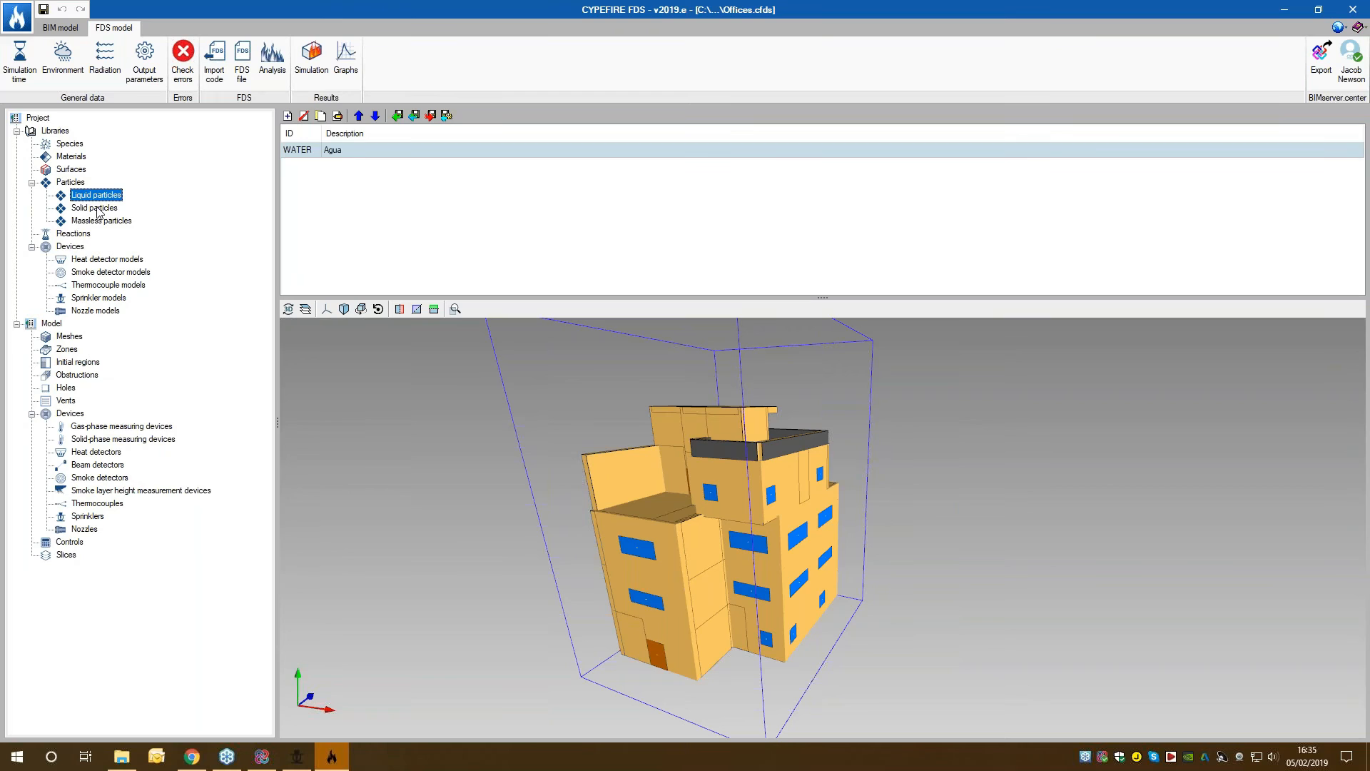
click(97, 208)
click(100, 221)
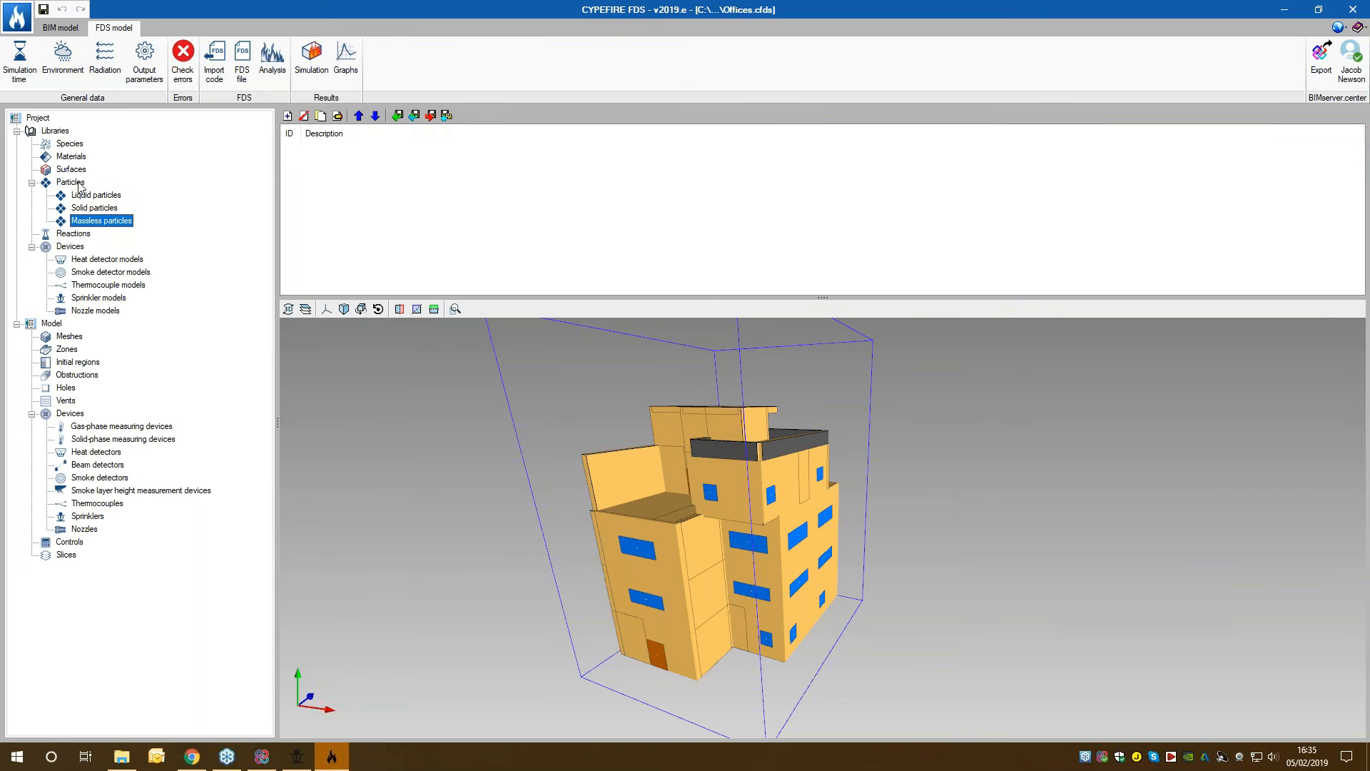
Step: Examine the Wood reaction's fuel composition and its combustion product settings
click(71, 236)
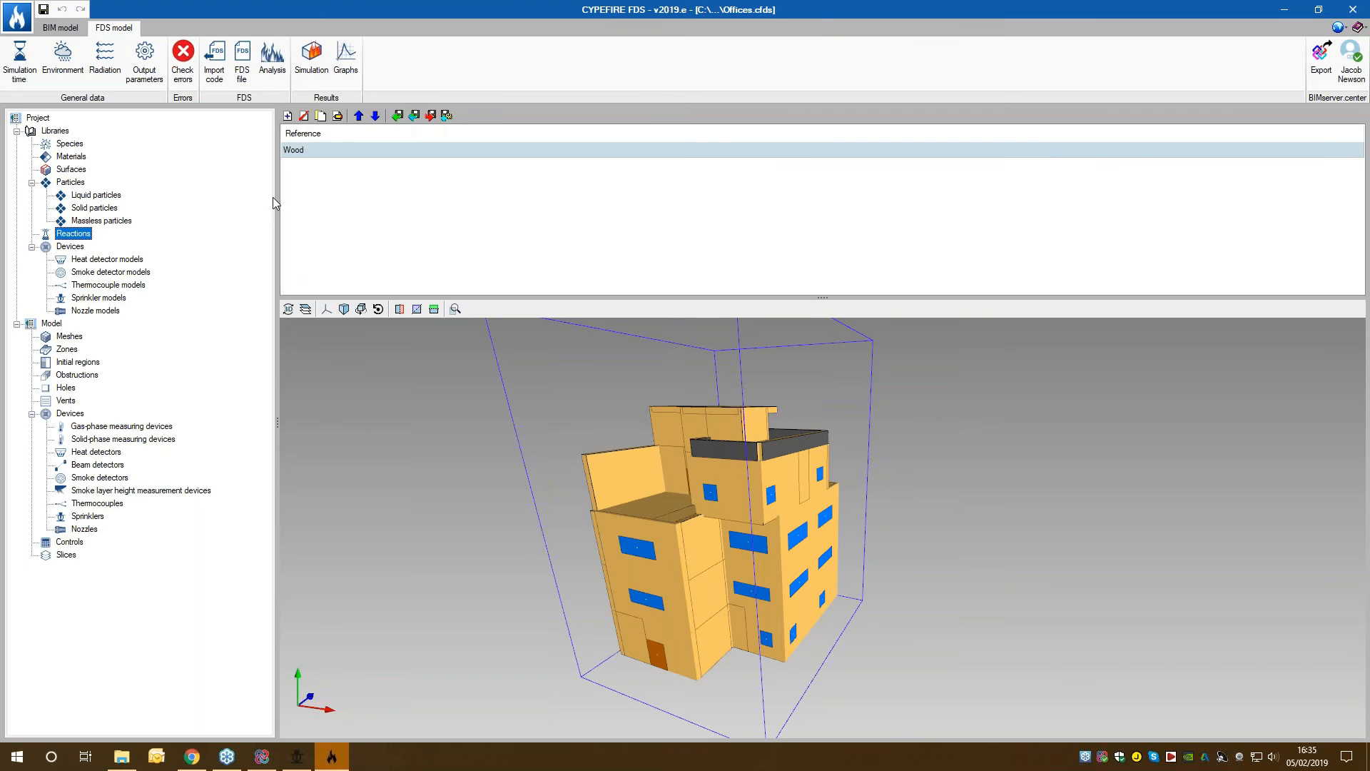
click(293, 153)
double_click(293, 152)
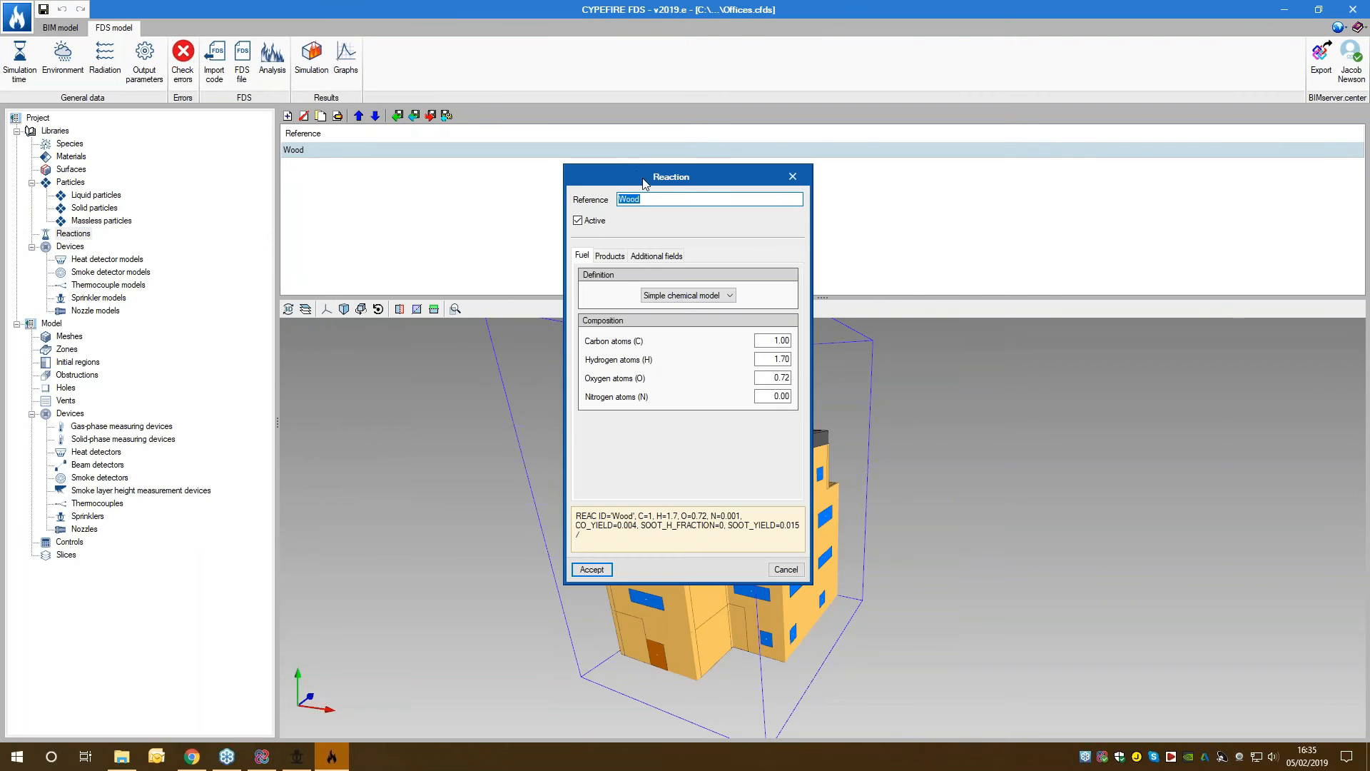
drag(643, 180, 1051, 152)
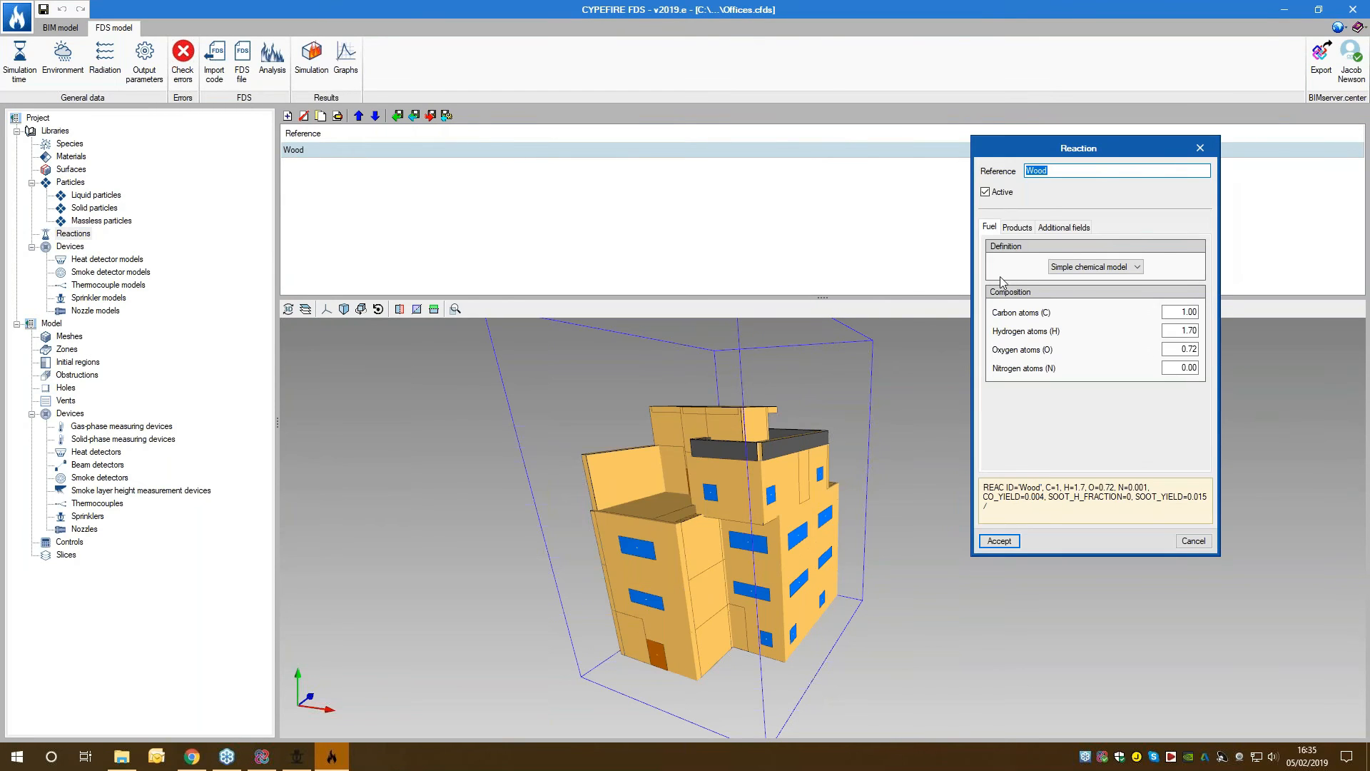
click(1021, 228)
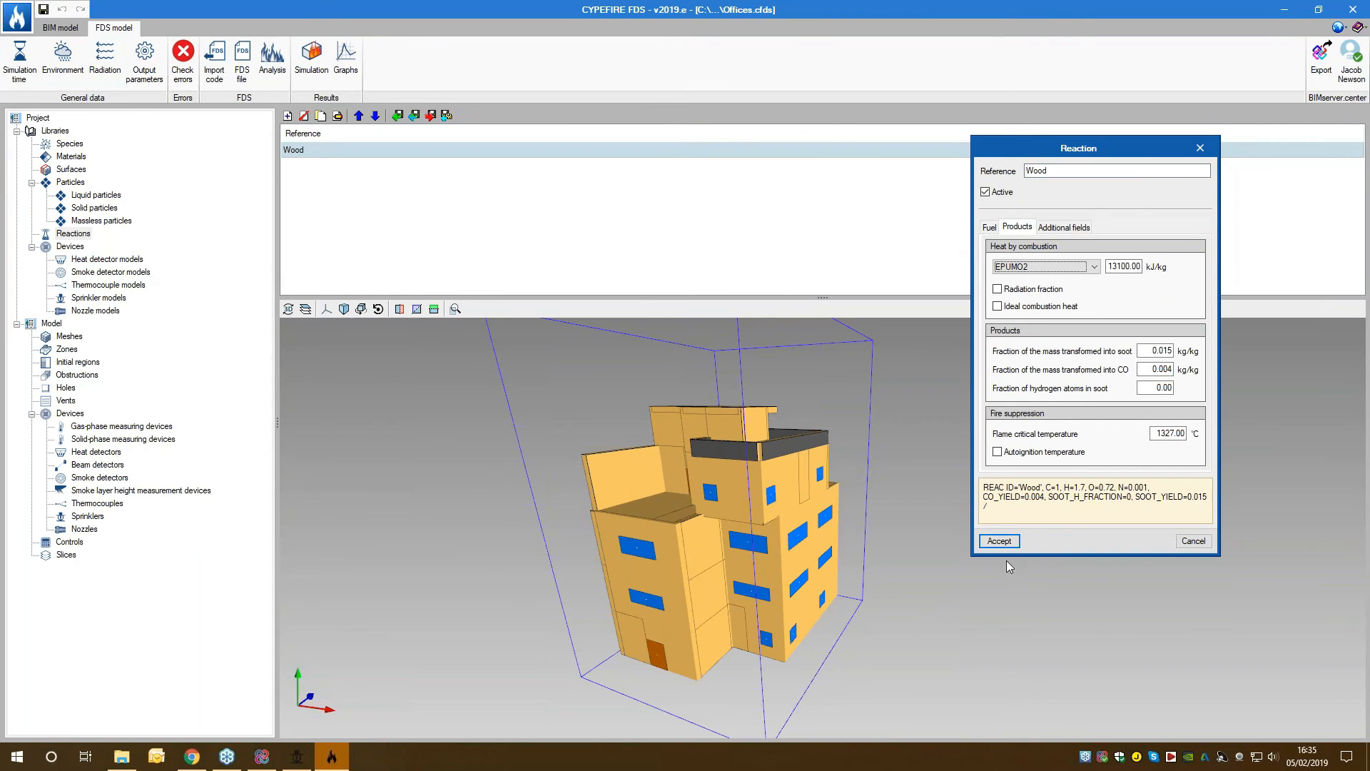
click(1000, 541)
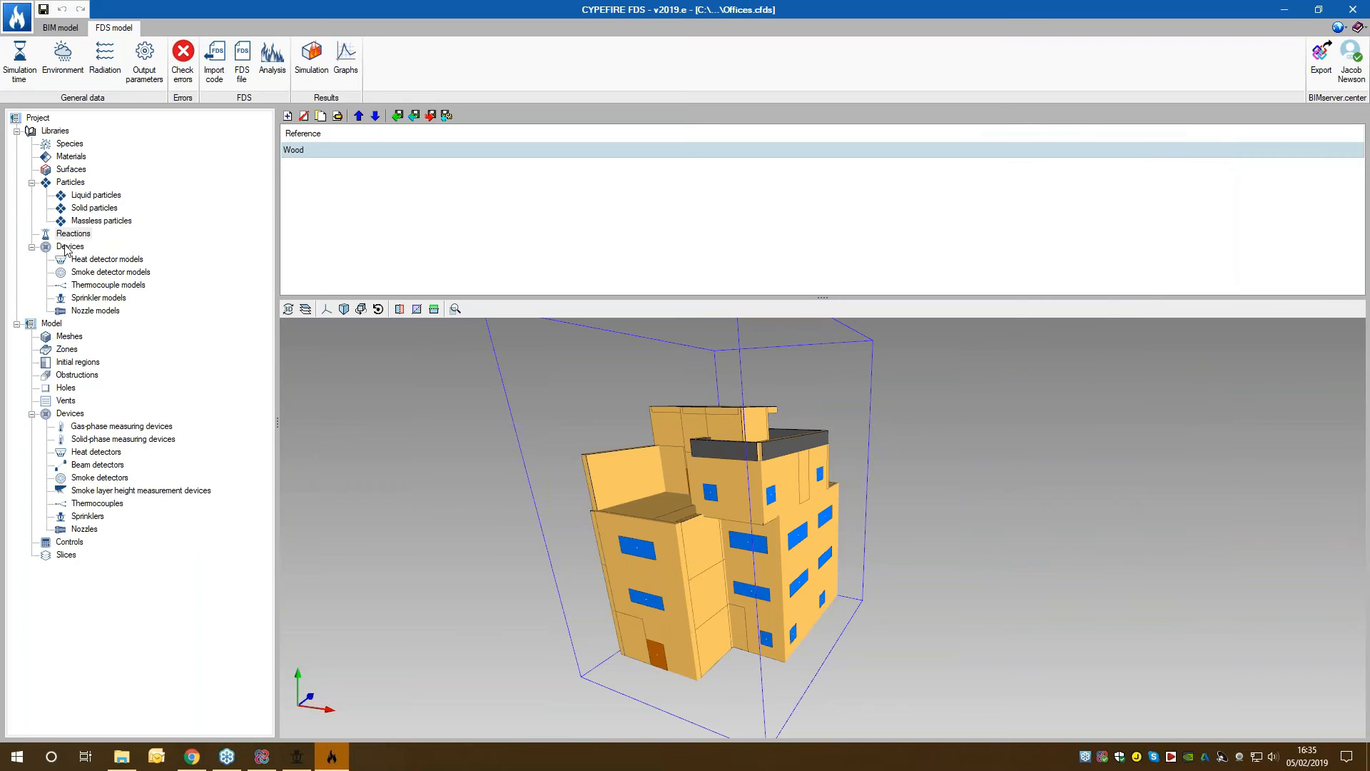
Step: Look through the library's heat detector, smoke detector, thermocouple, sprinkler and nozzle models
click(69, 246)
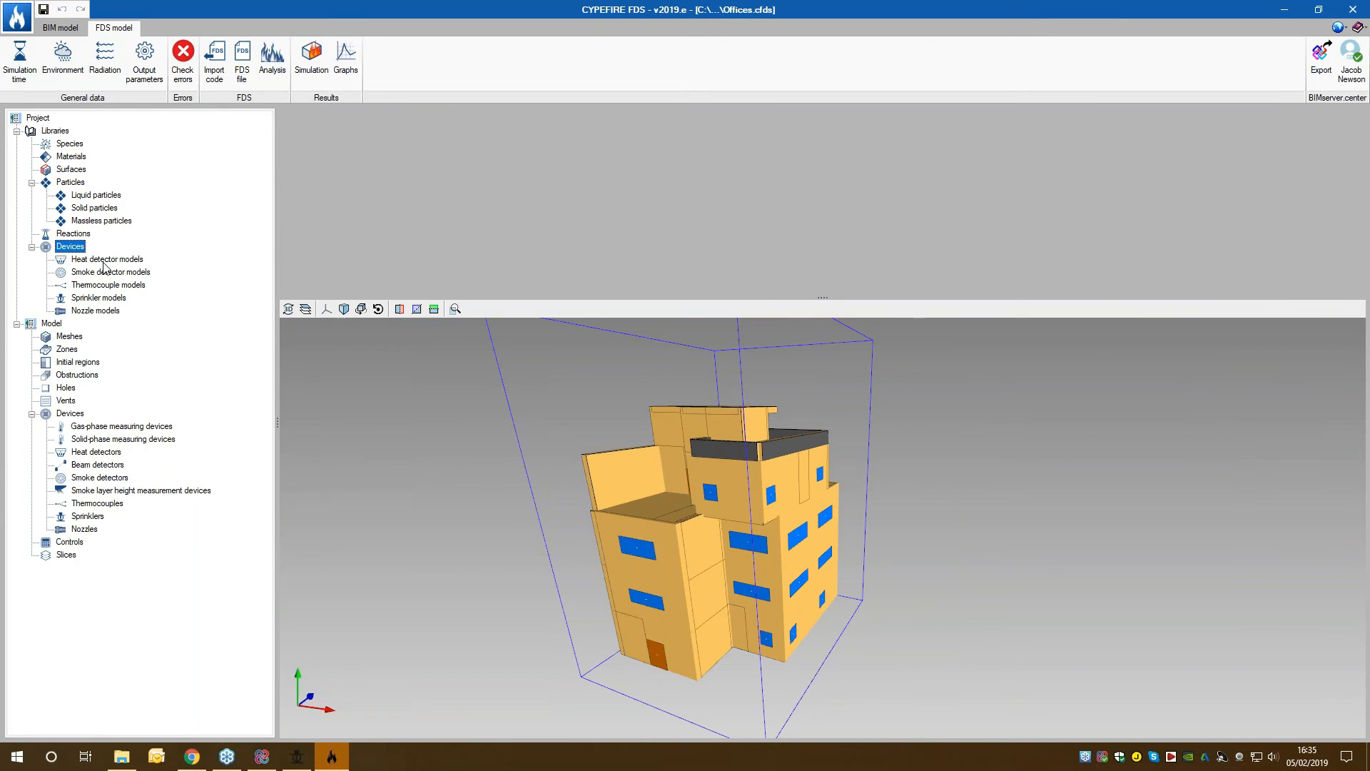
click(105, 261)
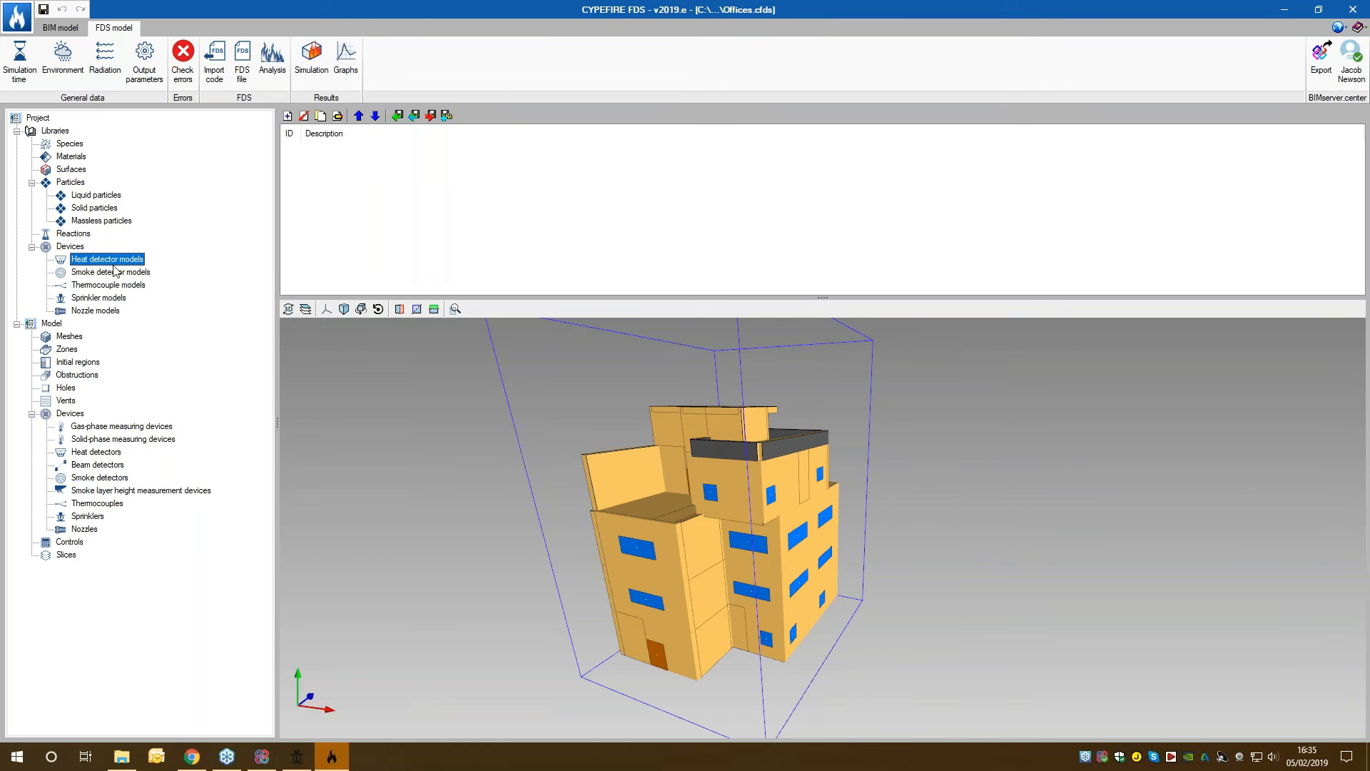
click(113, 272)
click(105, 285)
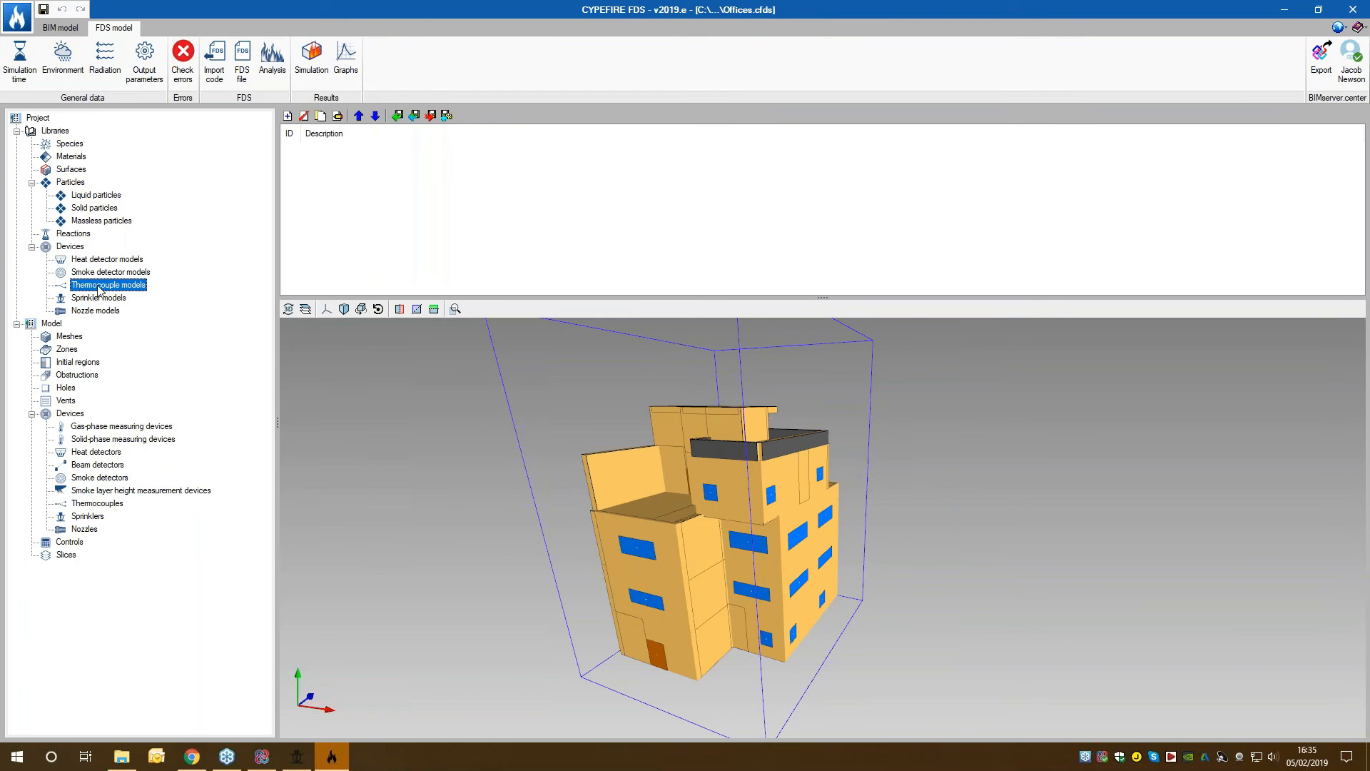
click(98, 298)
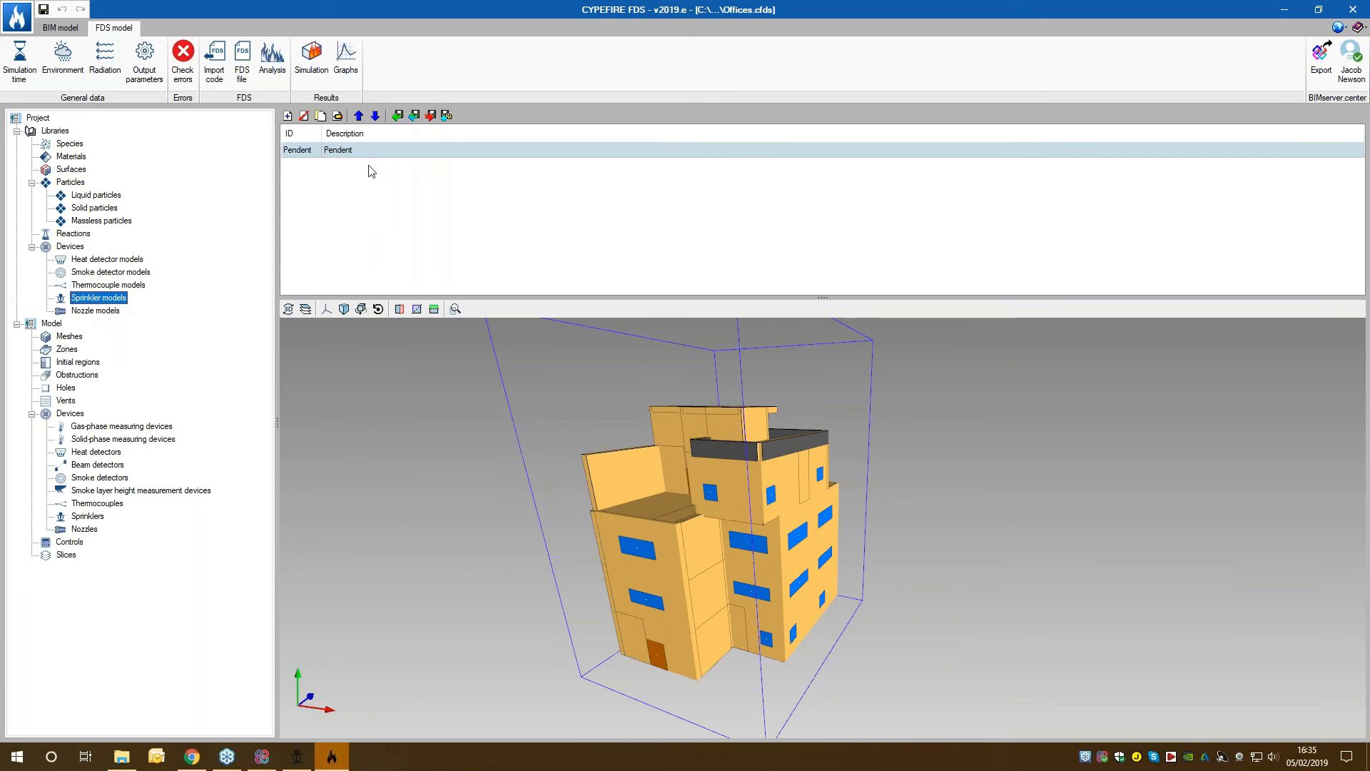
click(87, 311)
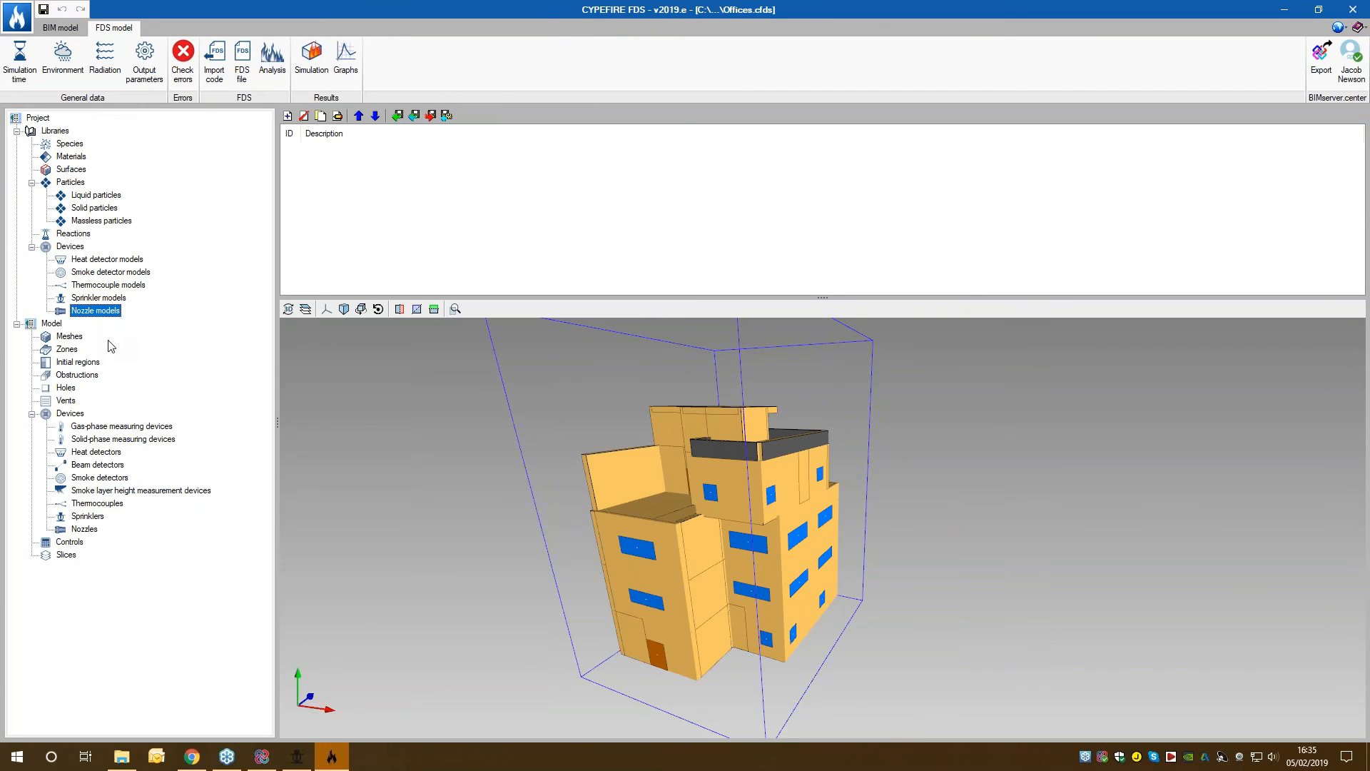
Step: Examine the FDS model's meshes, zones, initial regions and obstructions, viewing the FIRE LOAD obstruction inside the building
click(56, 338)
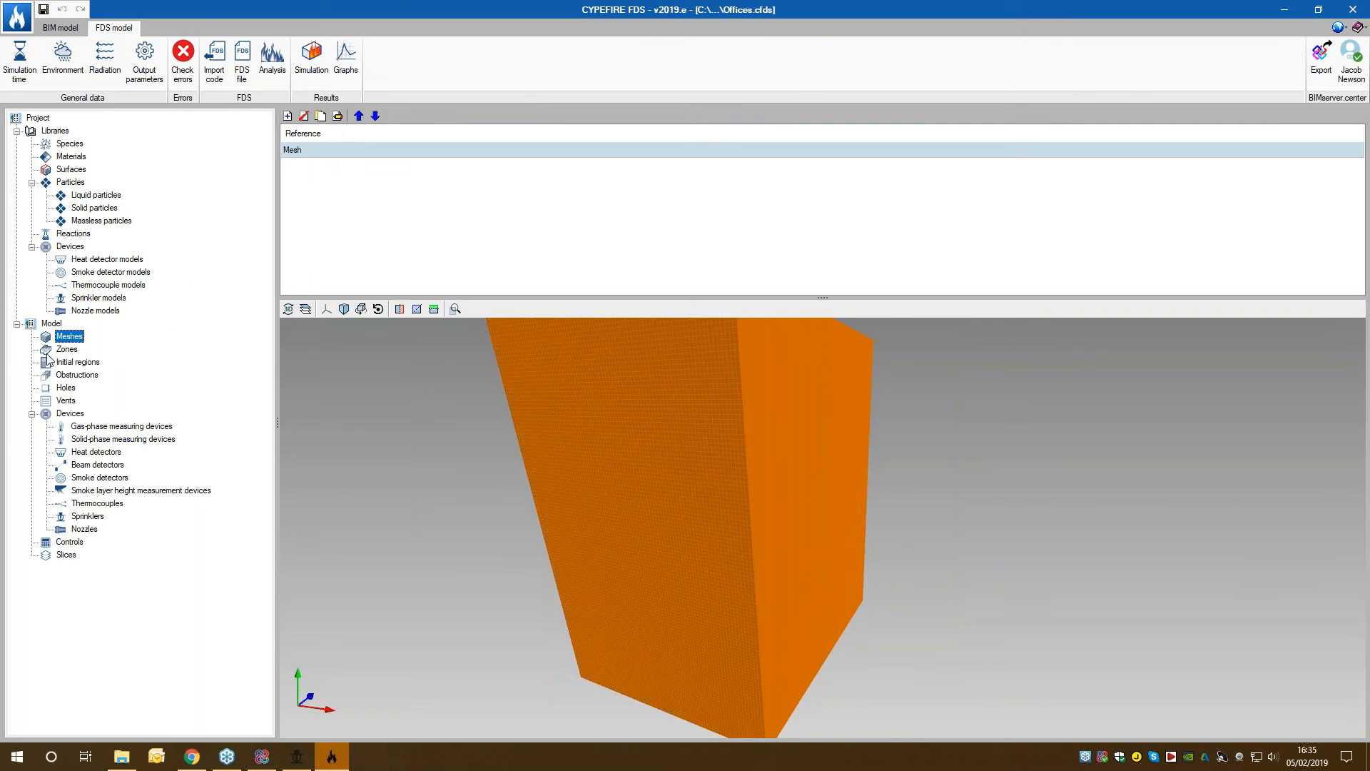
click(48, 351)
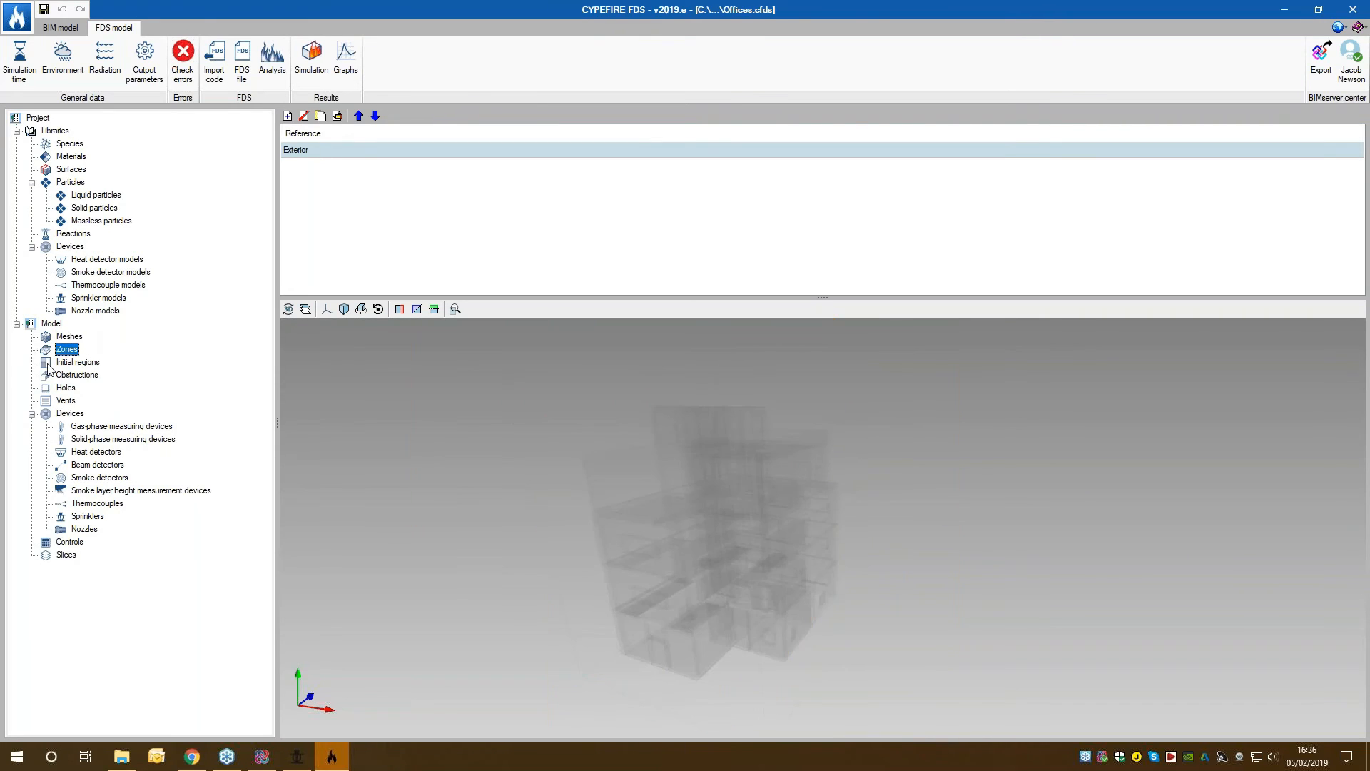
click(49, 364)
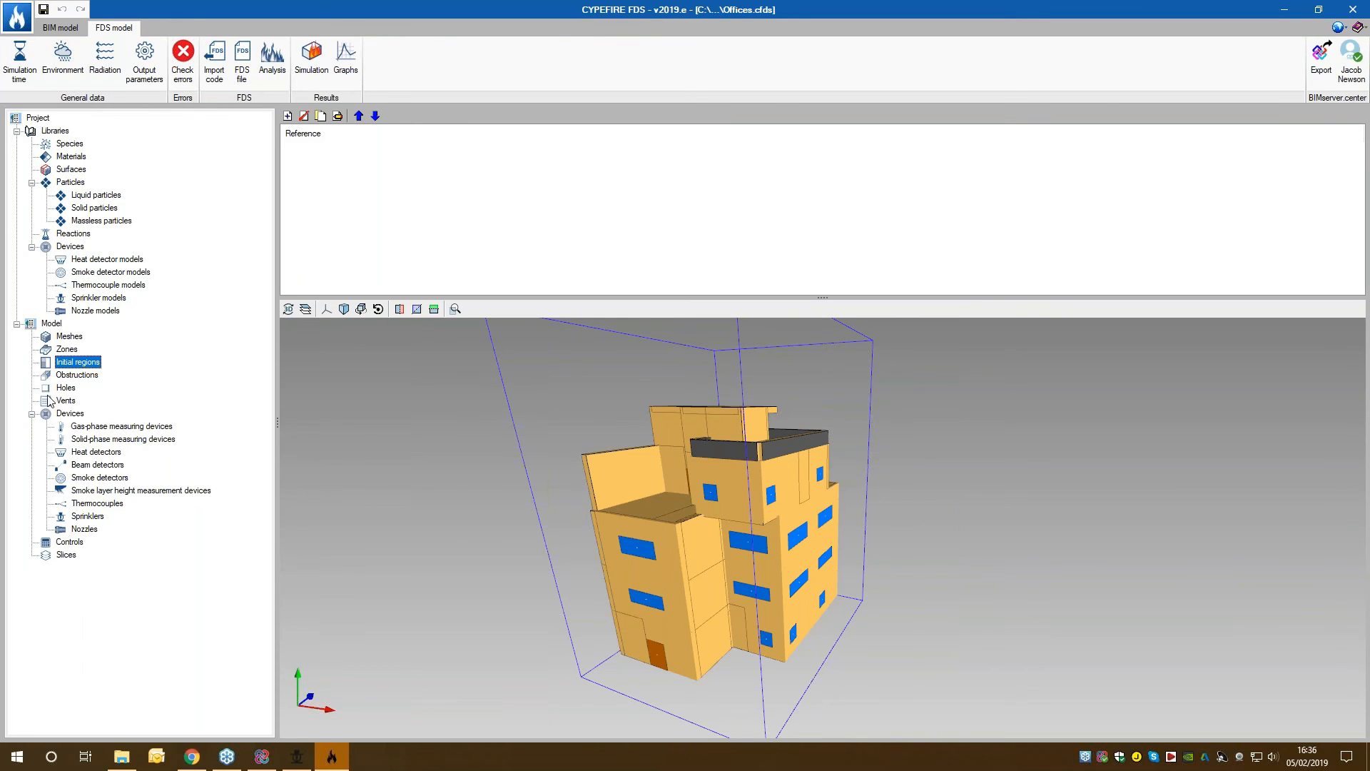
click(54, 376)
drag(494, 574, 583, 542)
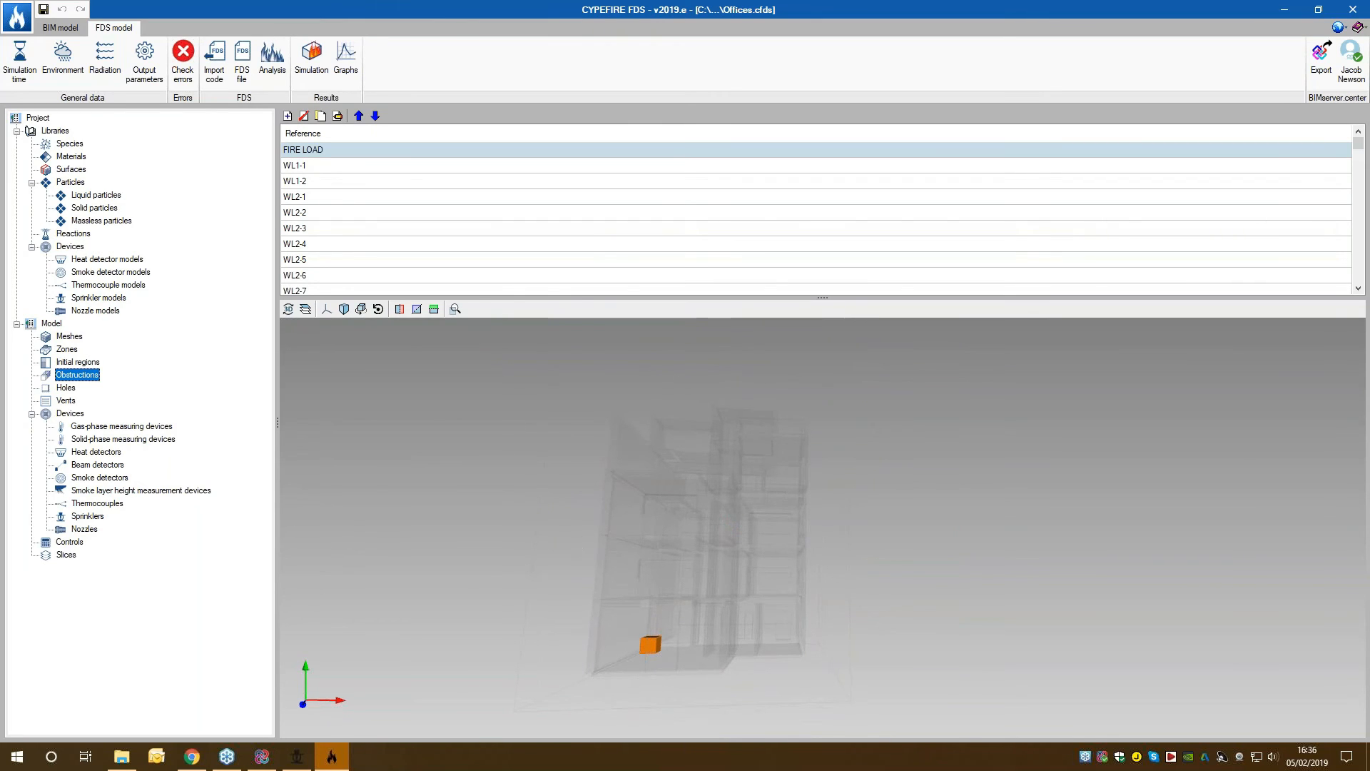
Step: Examine the model's ground floor temperature, velocity and visibility slices and the temperature slice through the stairs
click(67, 556)
drag(467, 487, 484, 526)
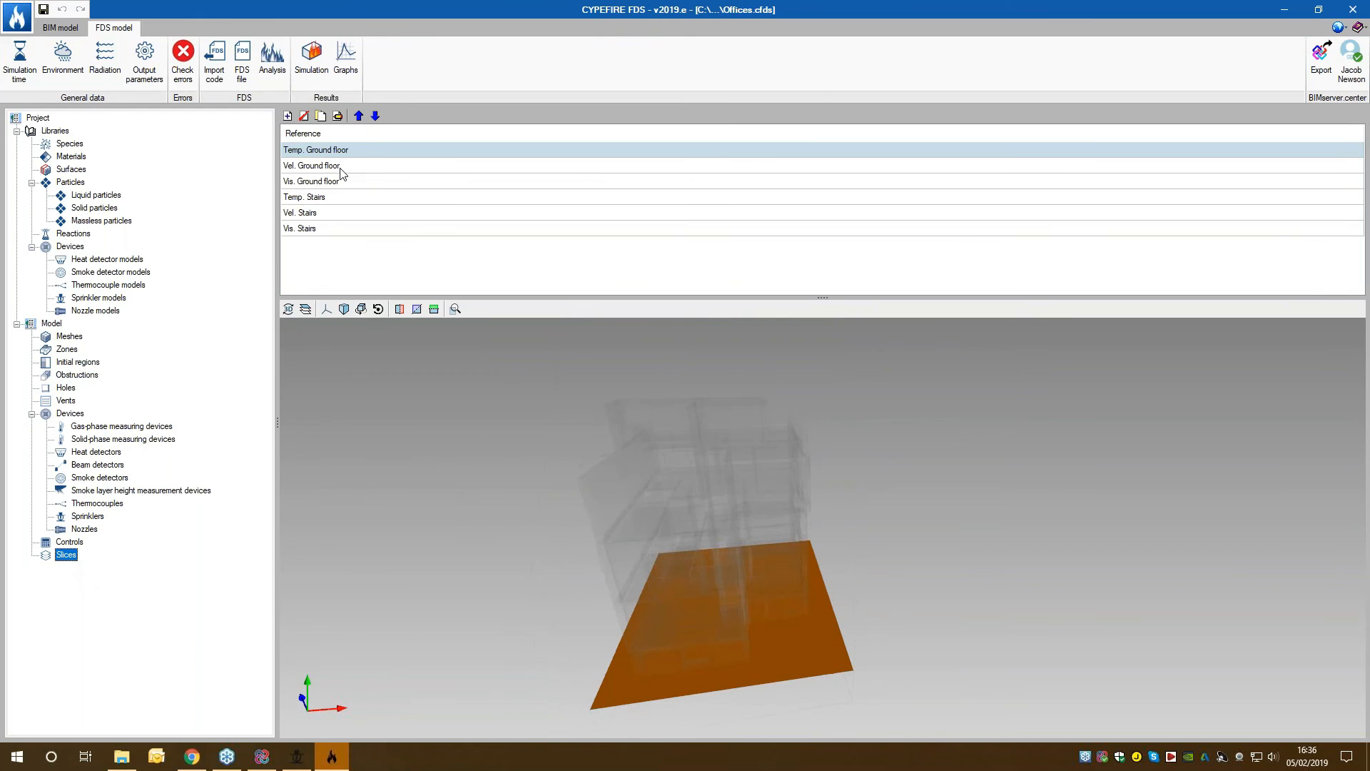
click(339, 169)
click(342, 184)
click(339, 201)
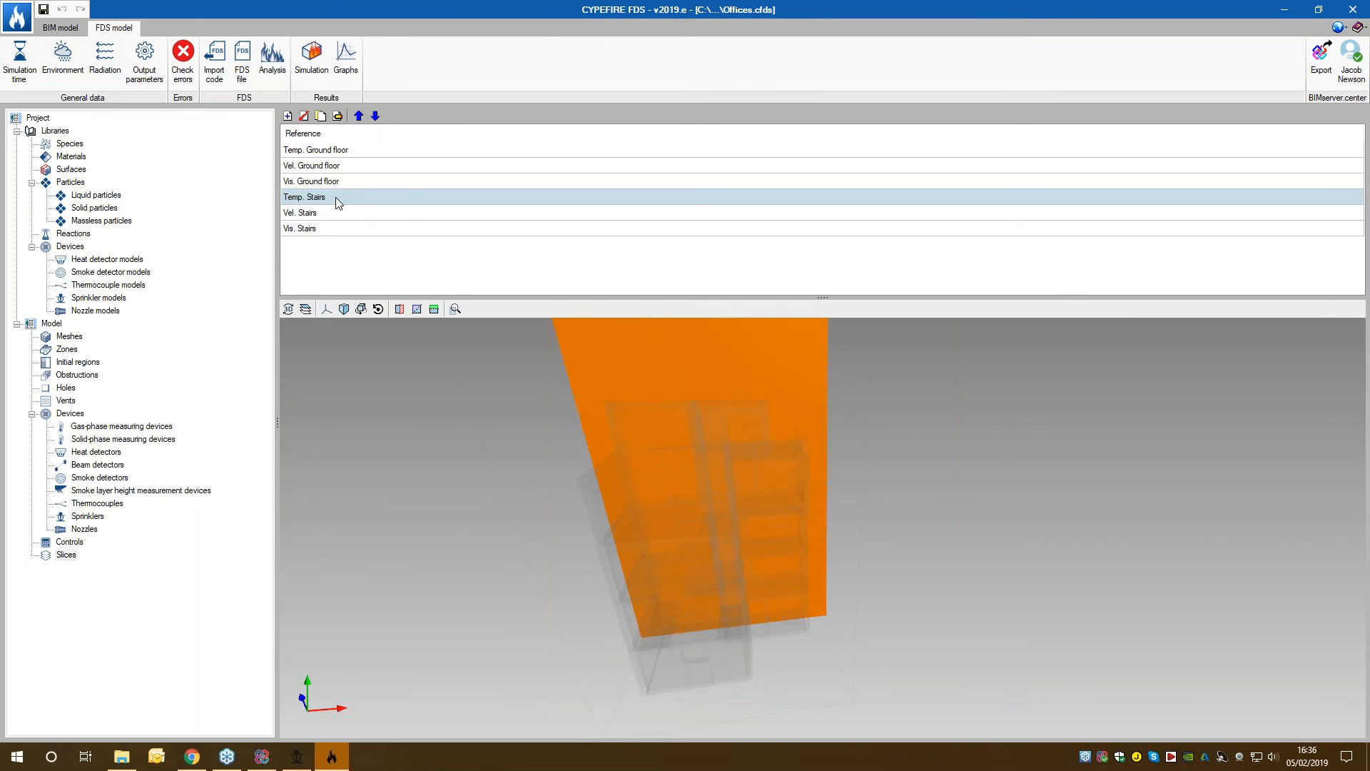
drag(449, 483, 473, 452)
drag(456, 499, 589, 491)
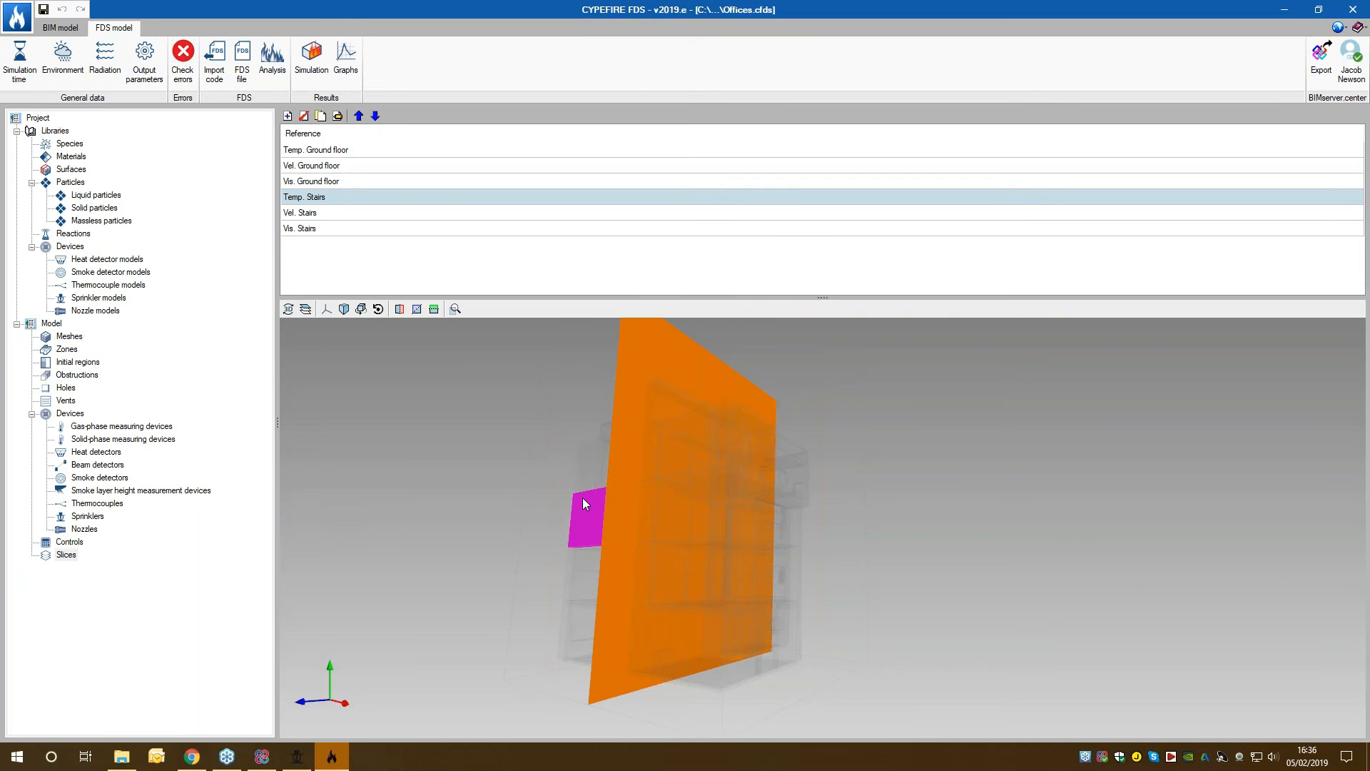
Step: Examine the FIRE LOAD obstruction's boundaries, general properties and face surfaces, including the BURNER surface assigned to its Z-plane max face
click(62, 374)
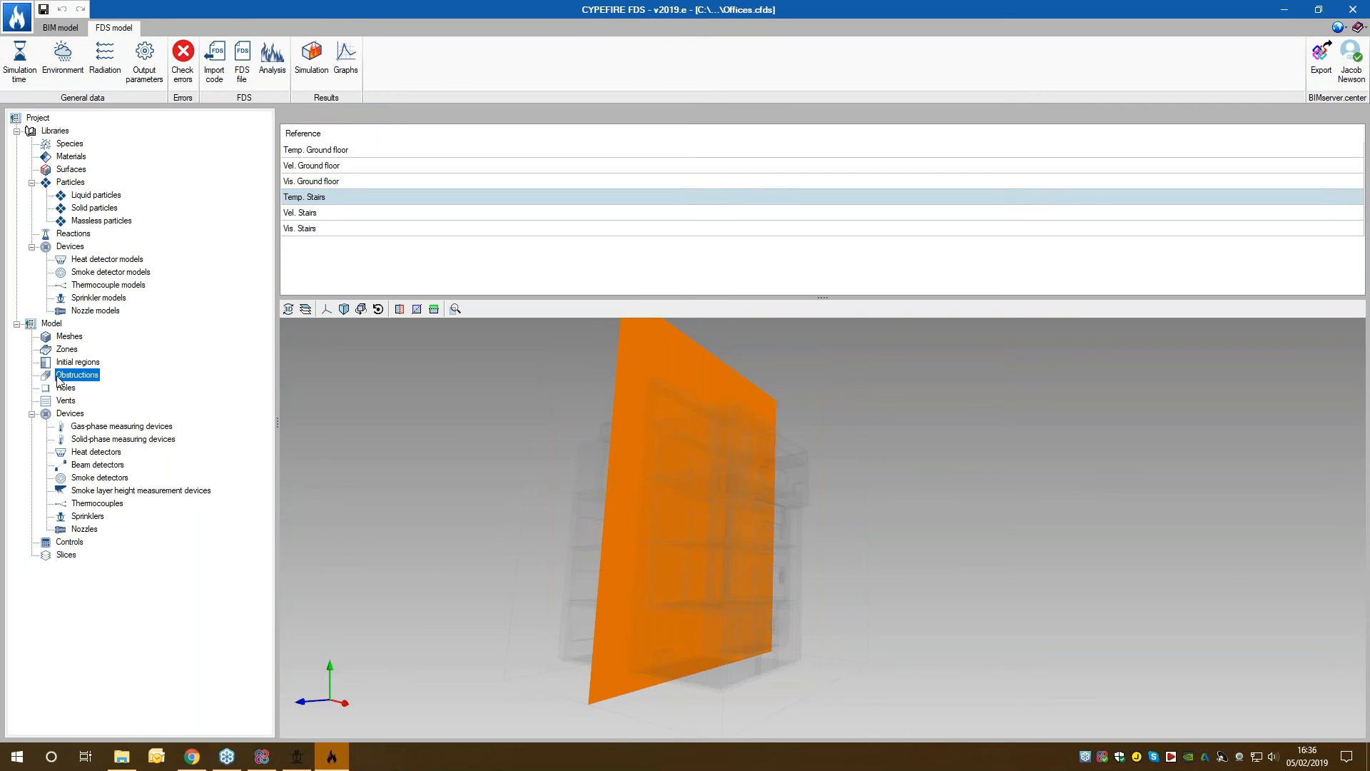
drag(477, 524, 474, 541)
double_click(312, 151)
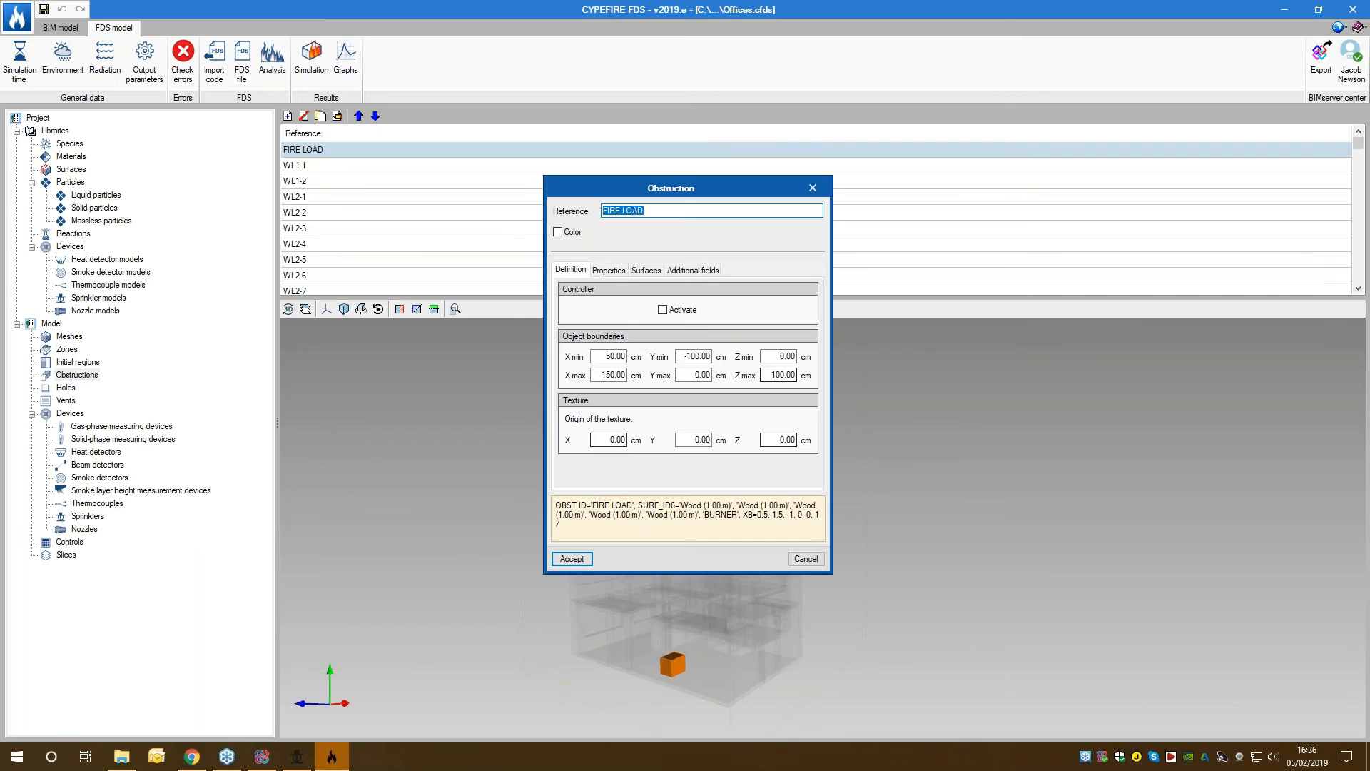
click(609, 270)
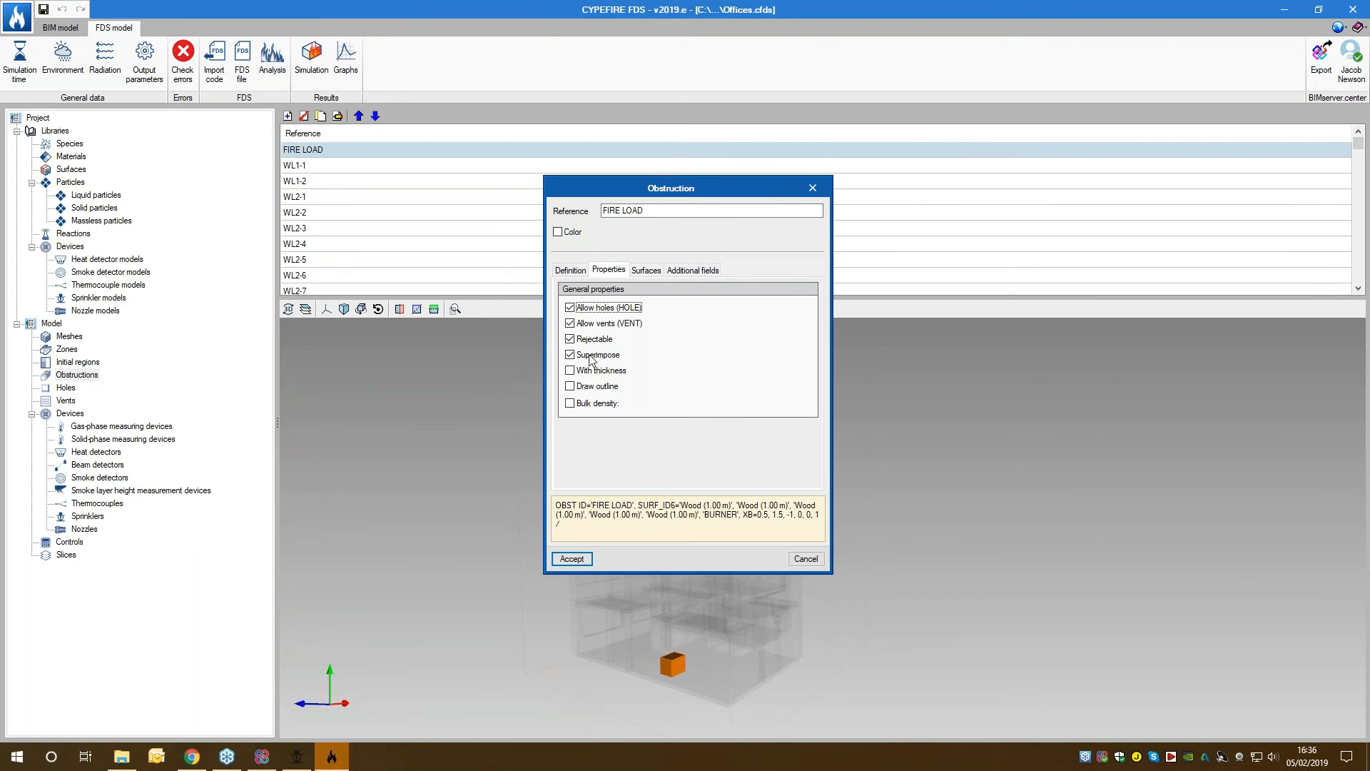
click(646, 271)
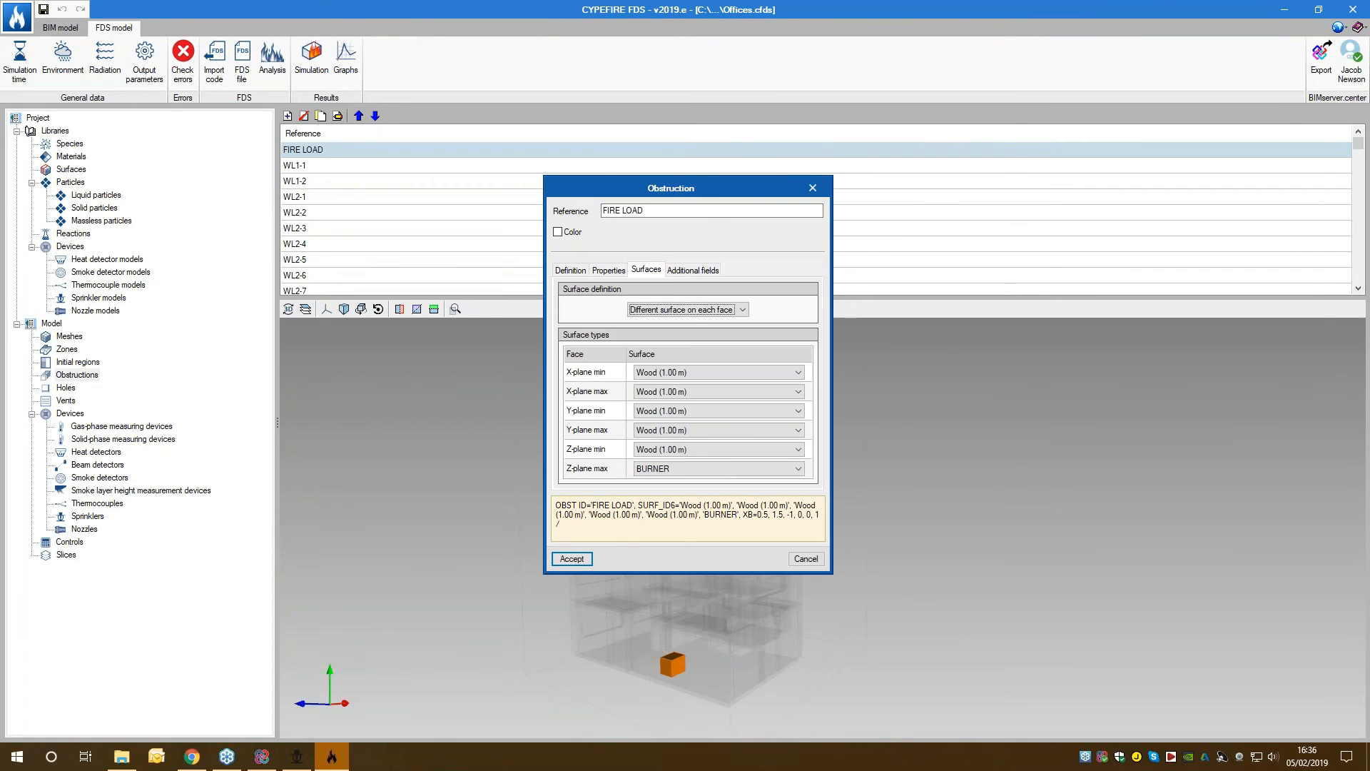
click(668, 468)
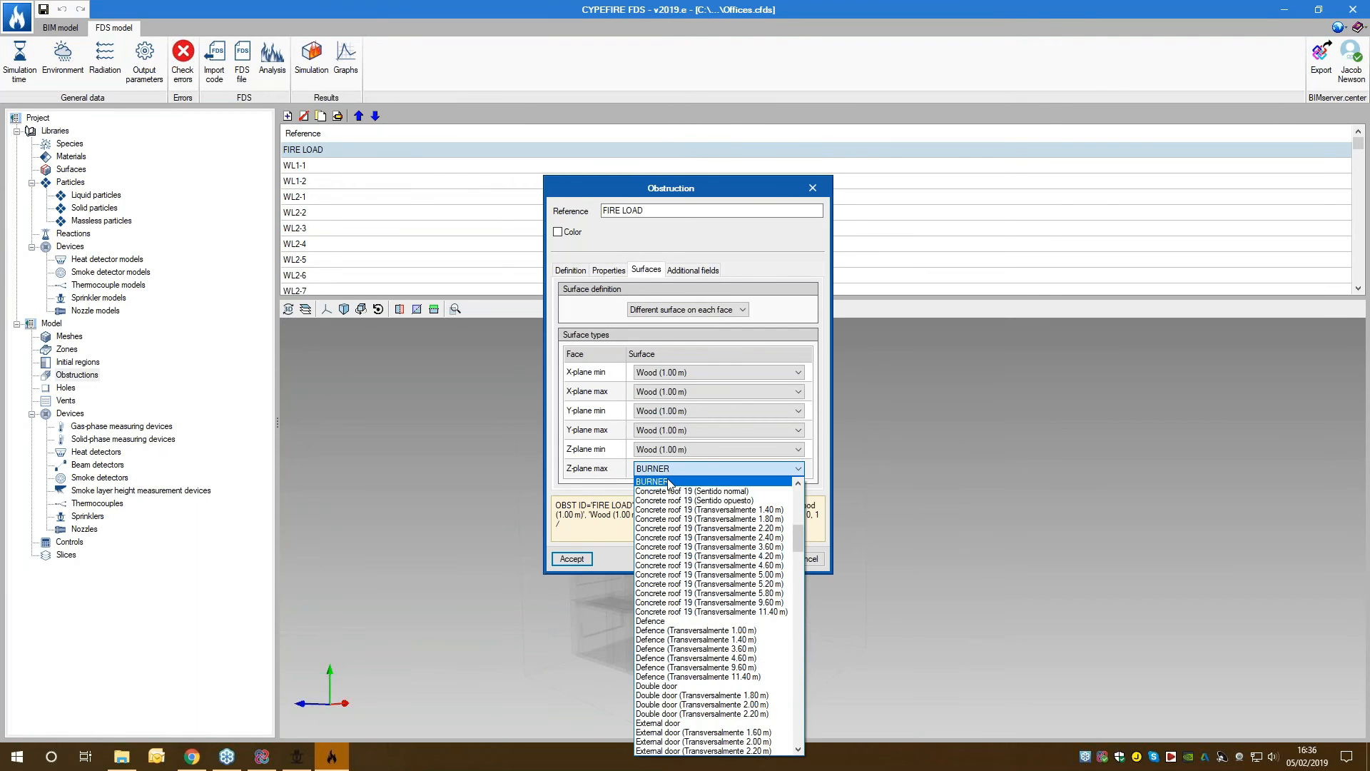
click(670, 480)
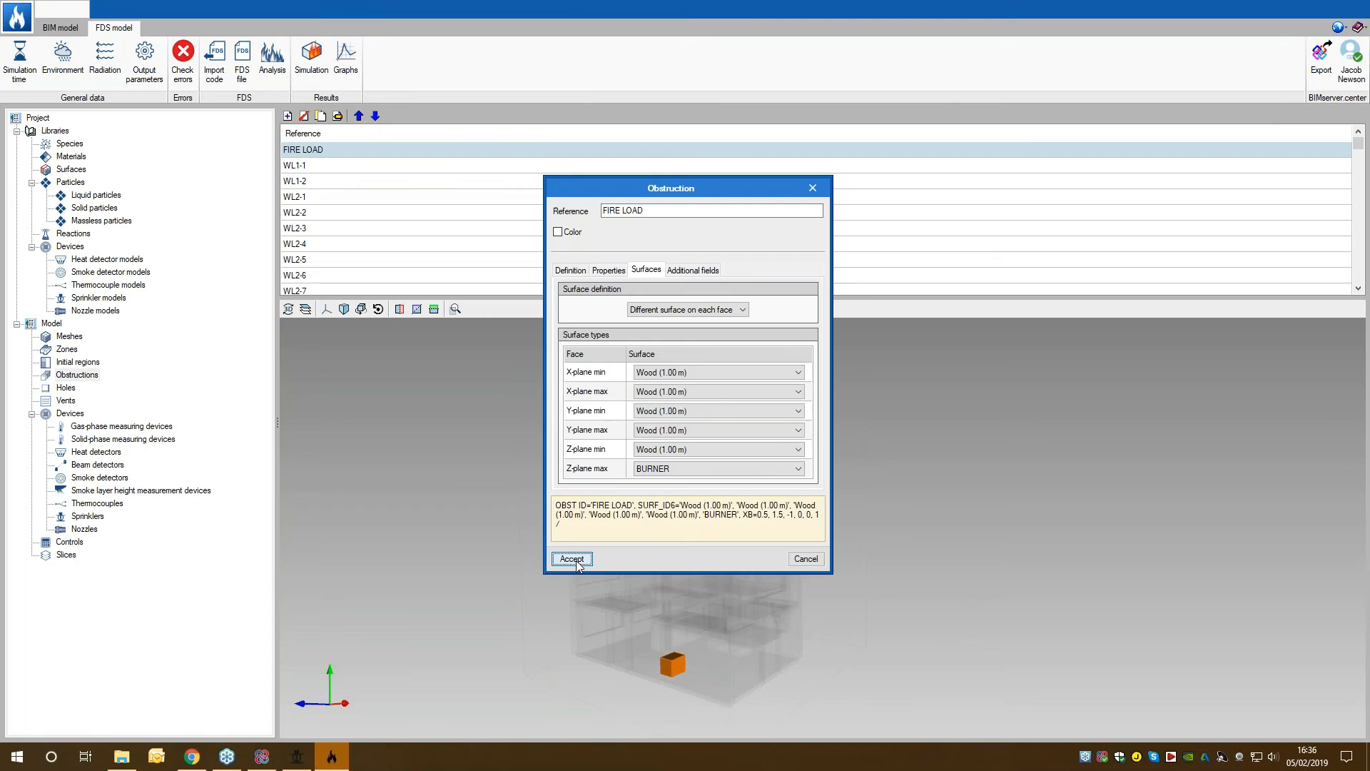
click(576, 559)
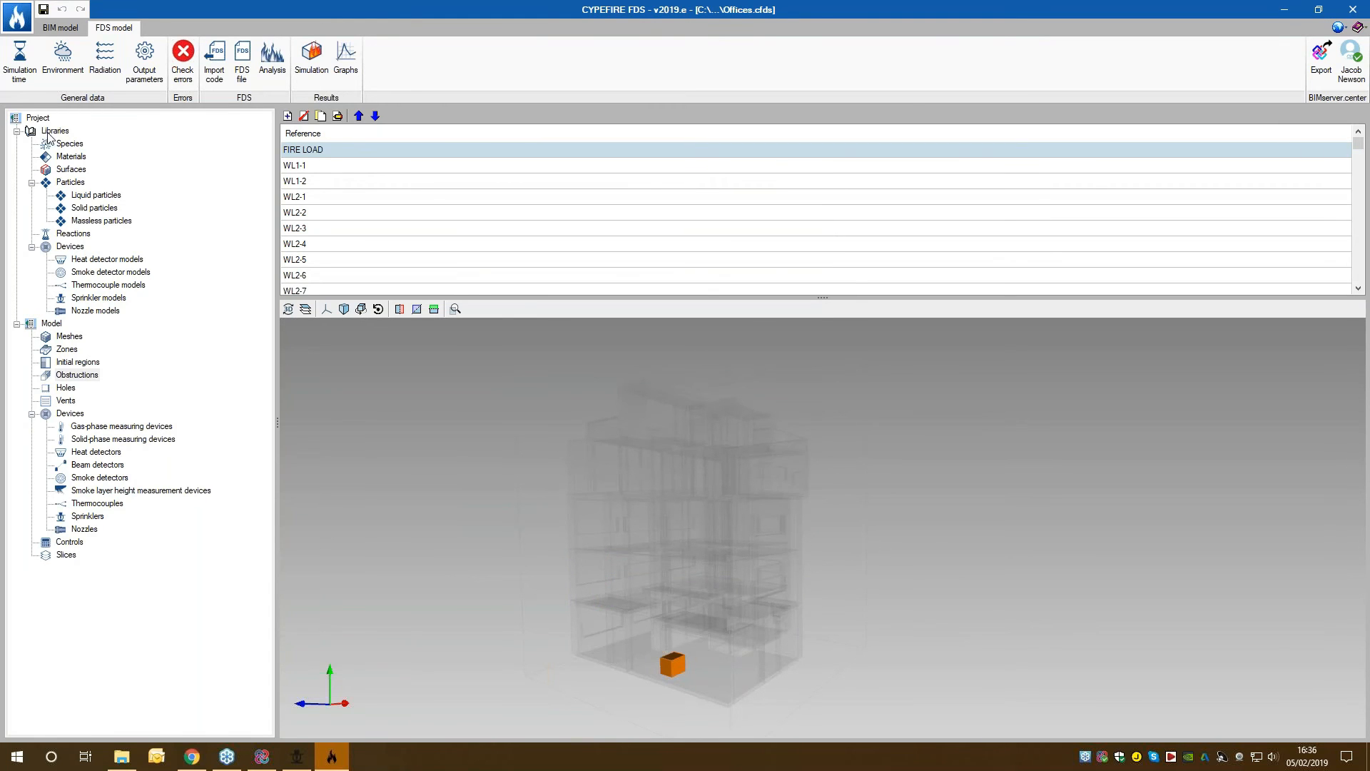
Step: Examine the BURNER surface's general, thermal, pyrolysis and emission properties in the surfaces library
click(65, 170)
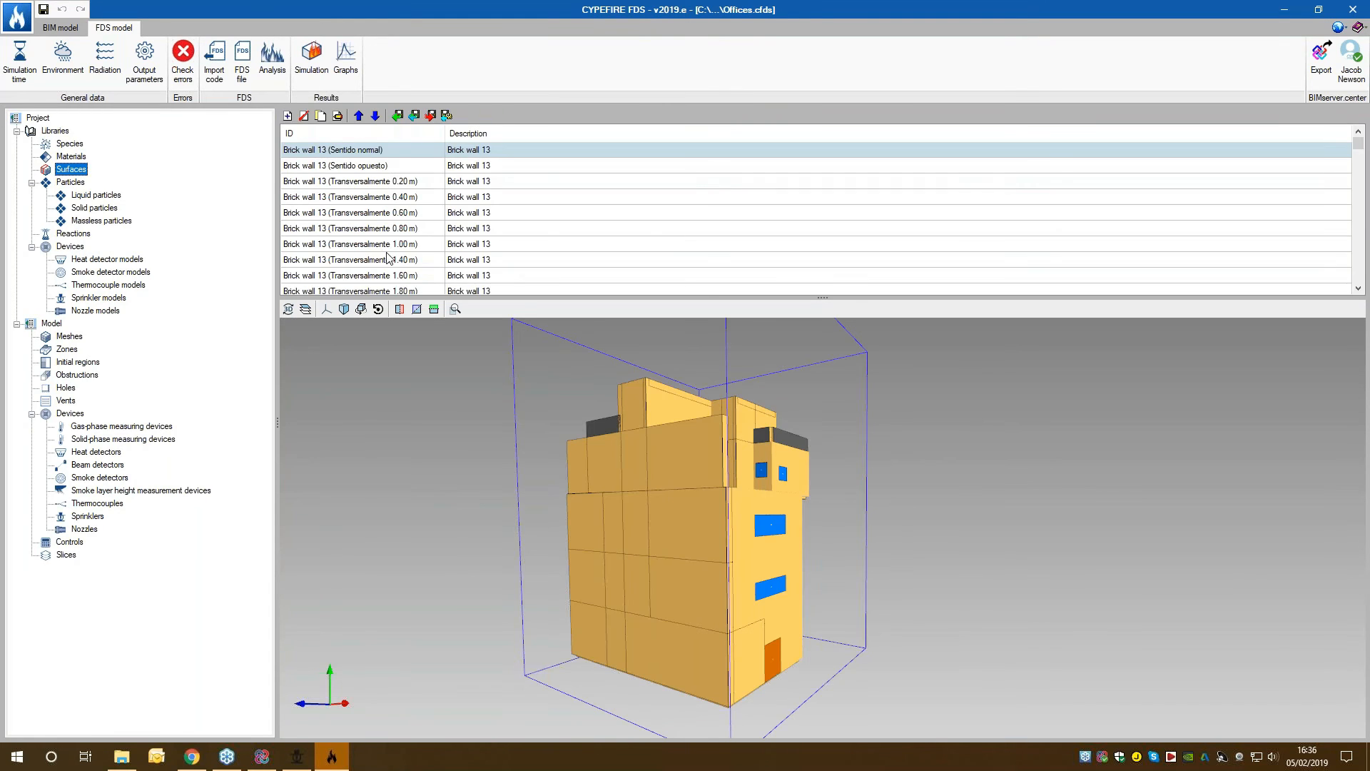
scroll(389, 258, down, 10)
scroll(387, 259, down, 2)
scroll(387, 258, up, 1)
click(298, 213)
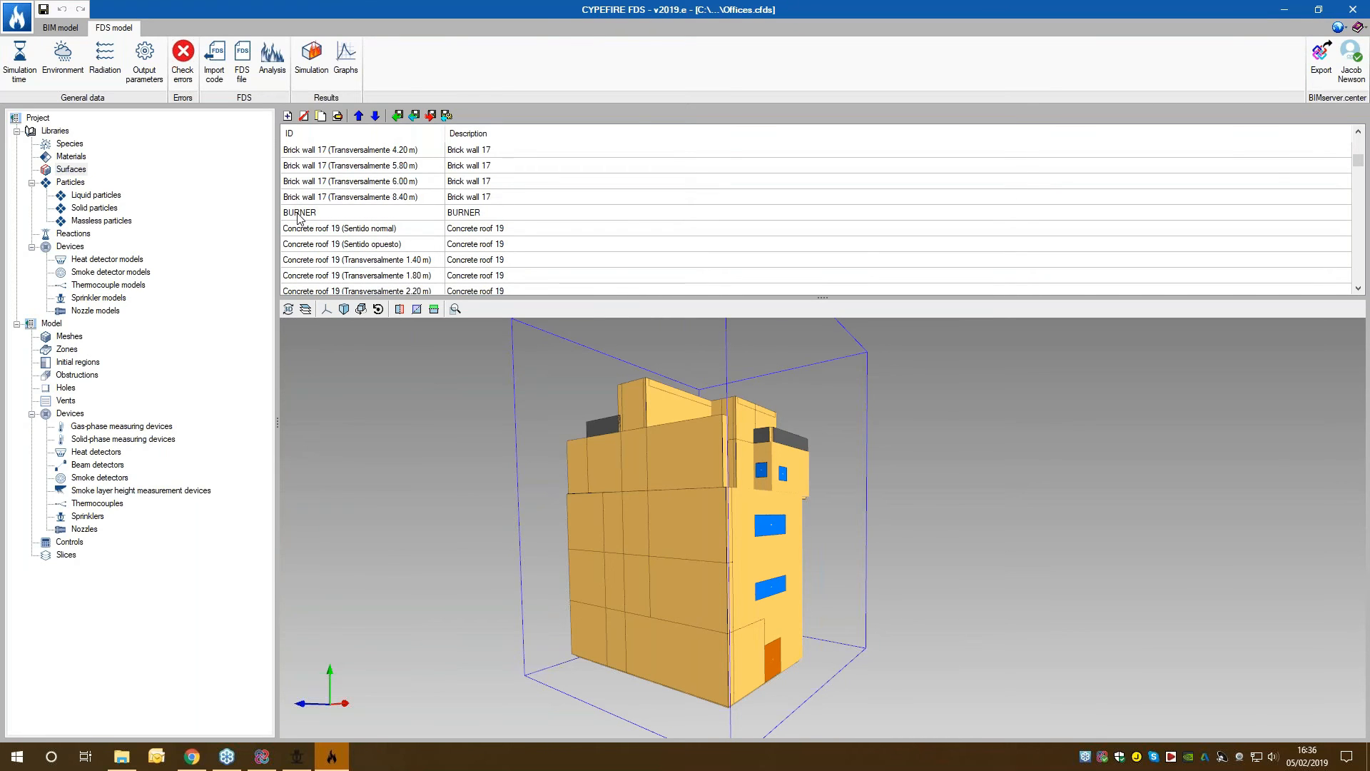
double_click(297, 213)
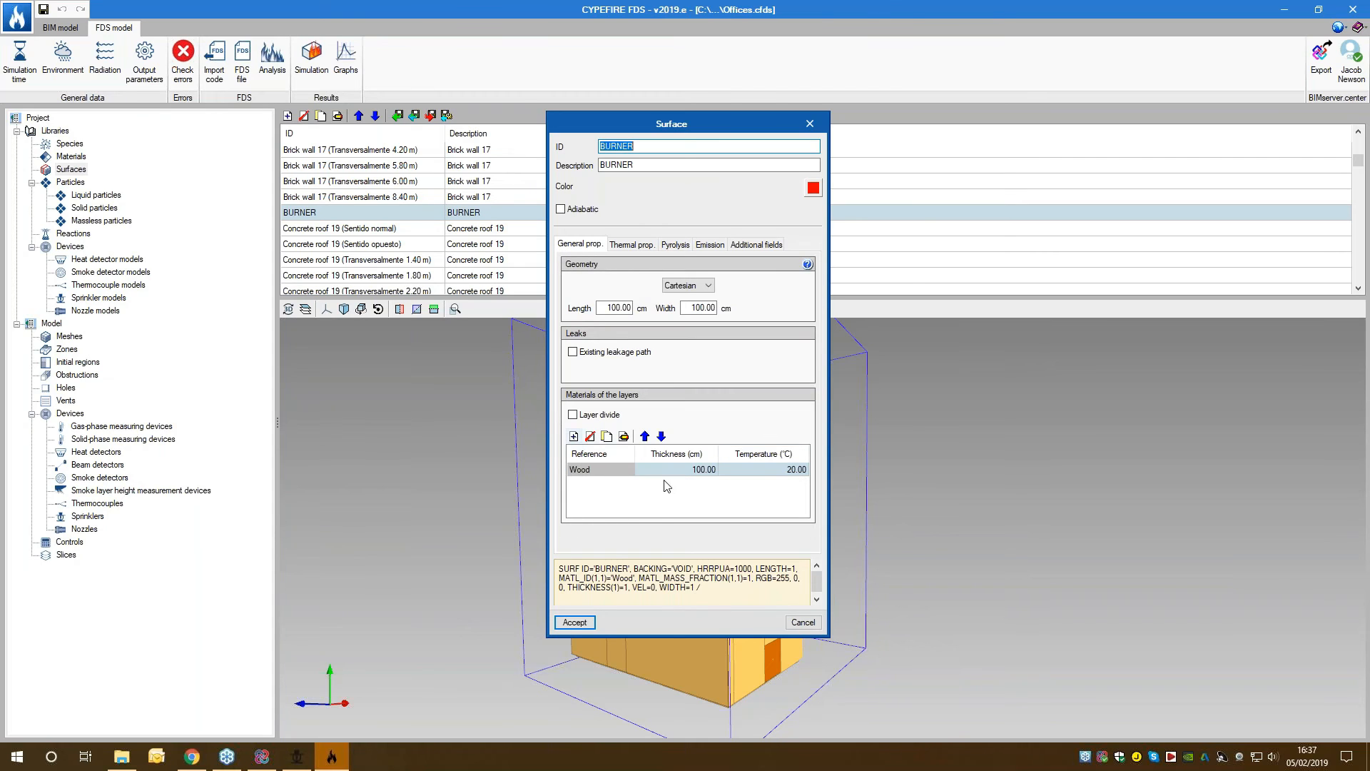
click(640, 246)
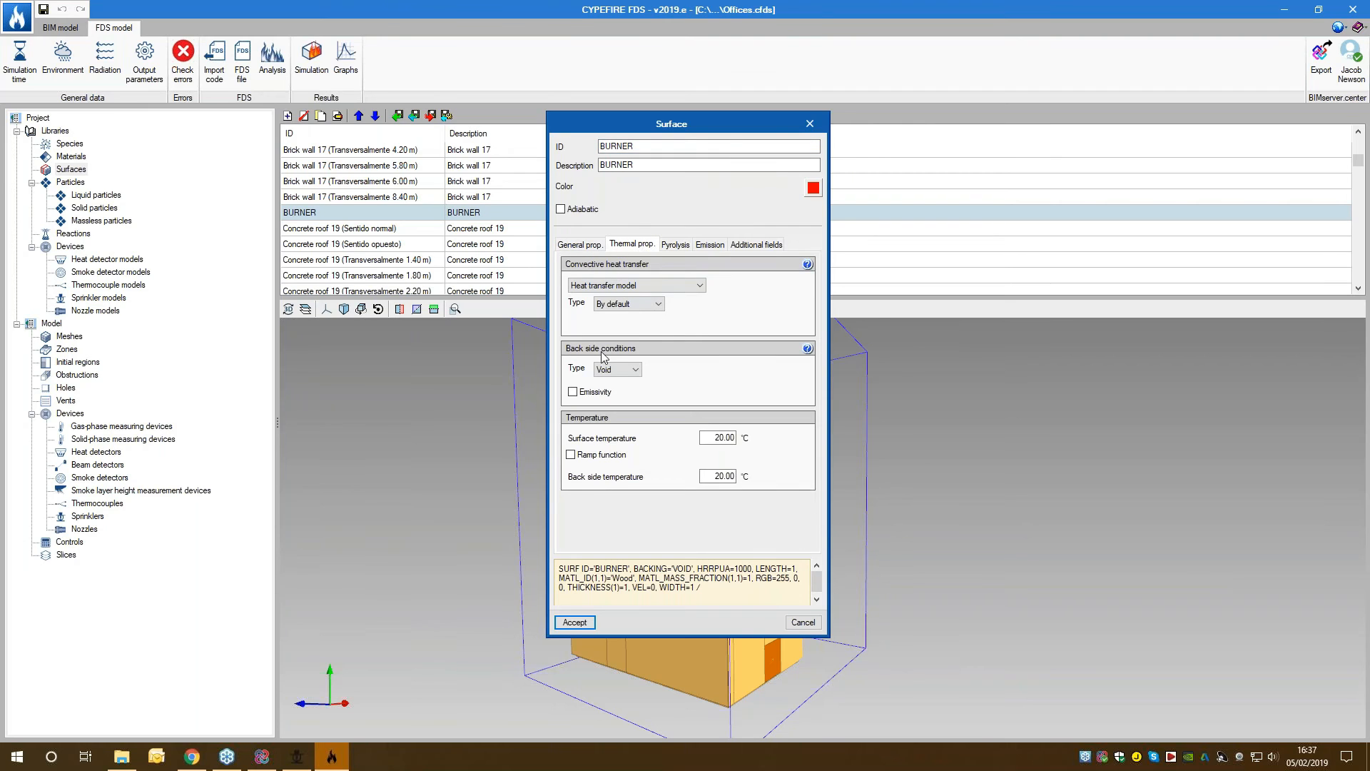
click(670, 246)
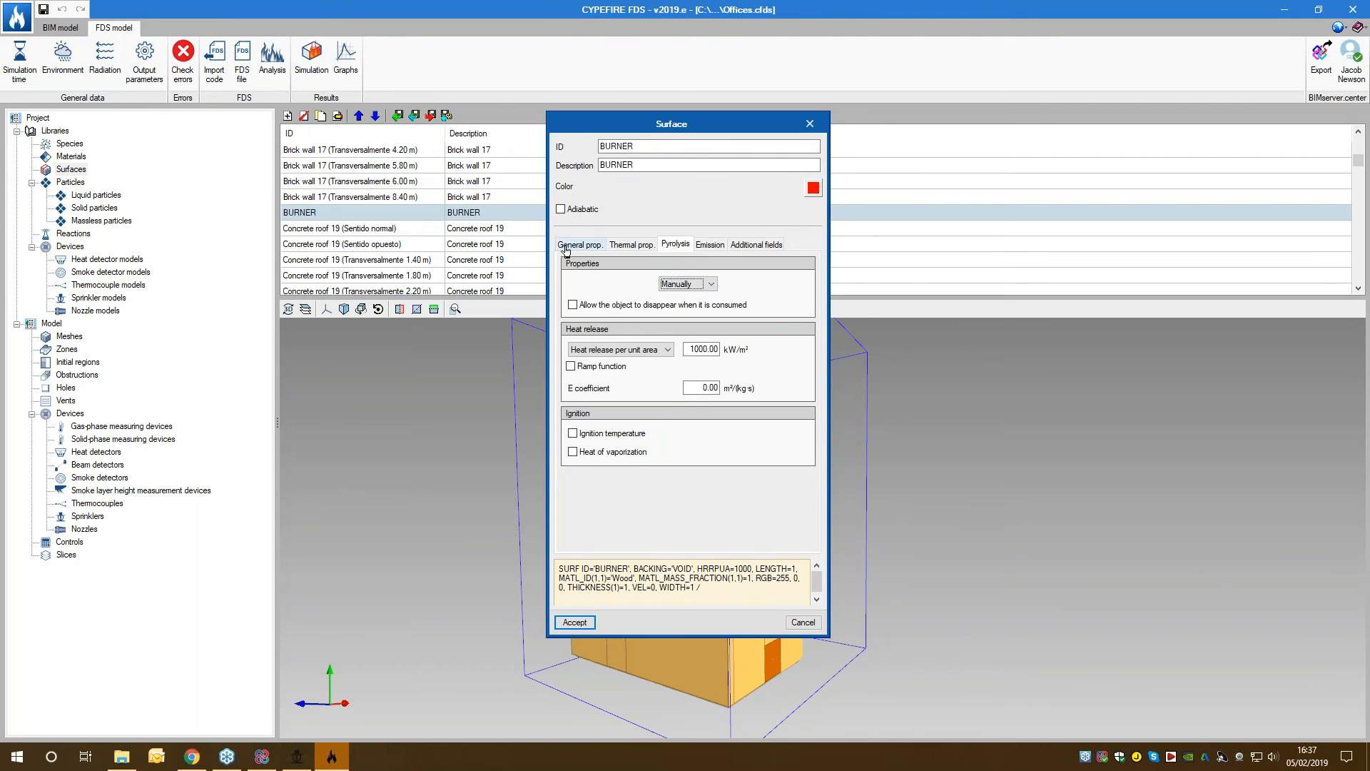
click(712, 244)
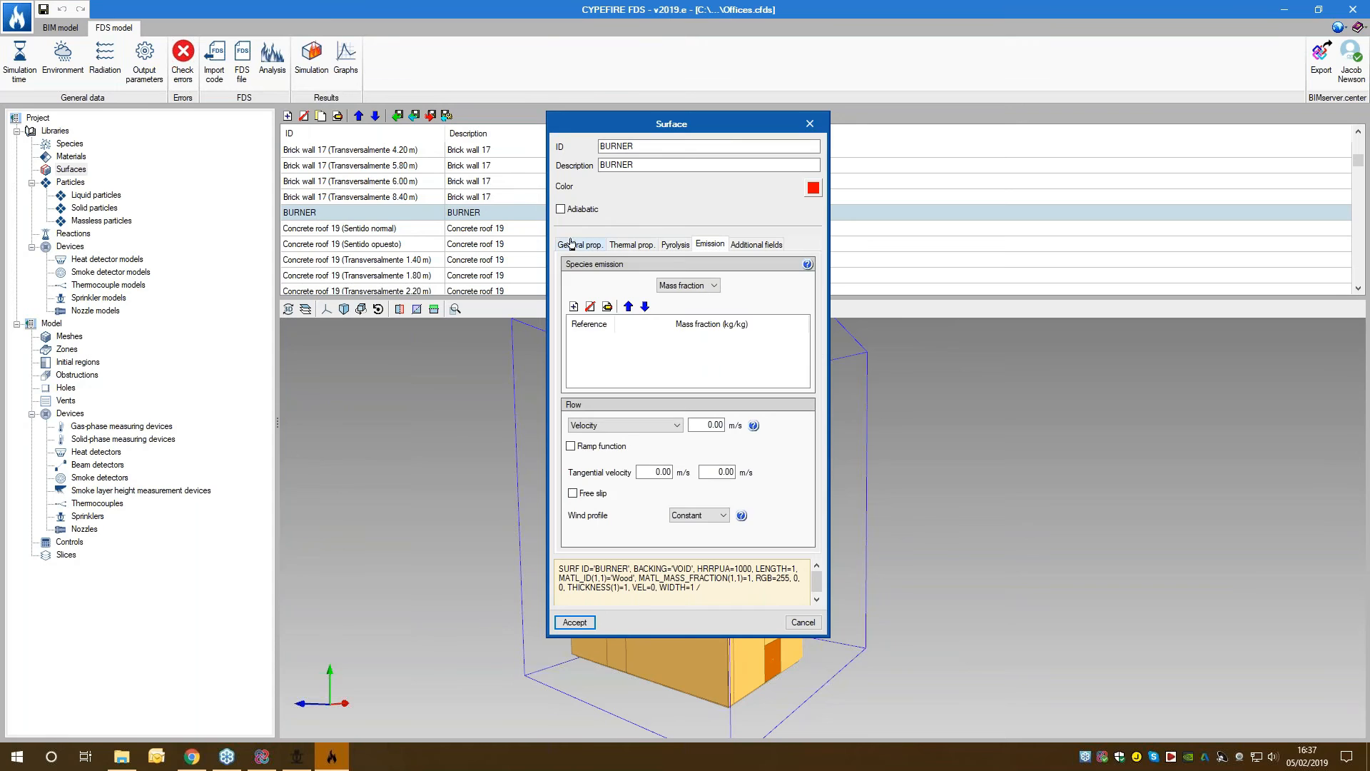
click(574, 622)
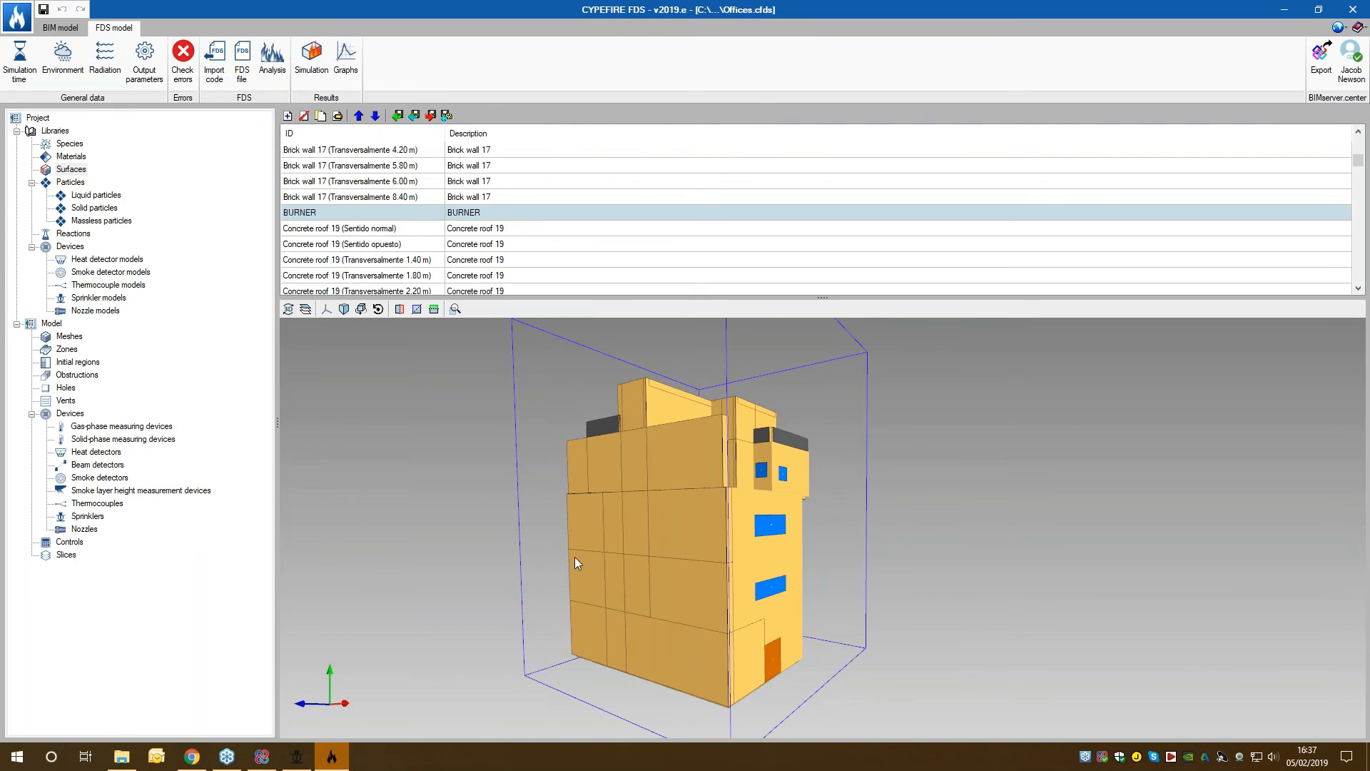
Step: Start the FDS analysis of the building model and cancel the process
middle_drag(1009, 472, 768, 377)
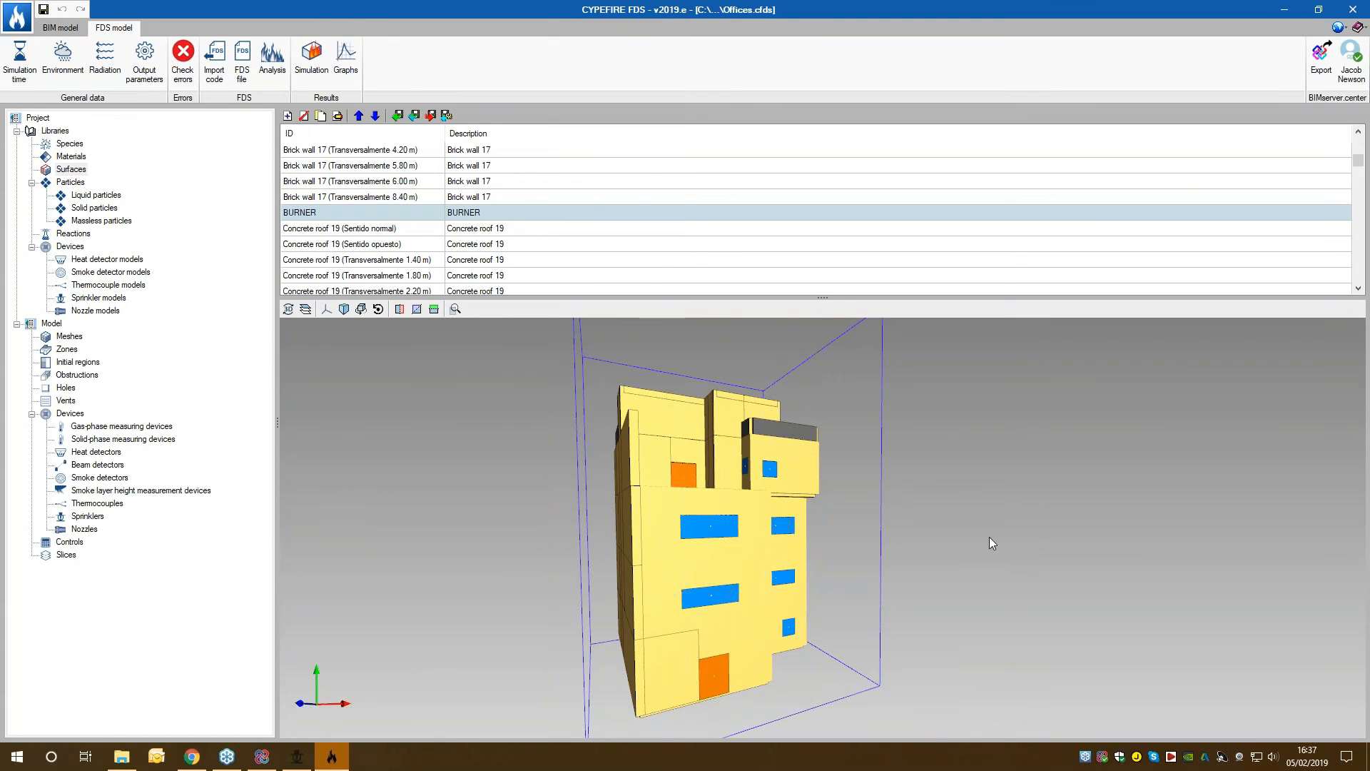
middle_drag(976, 530, 977, 530)
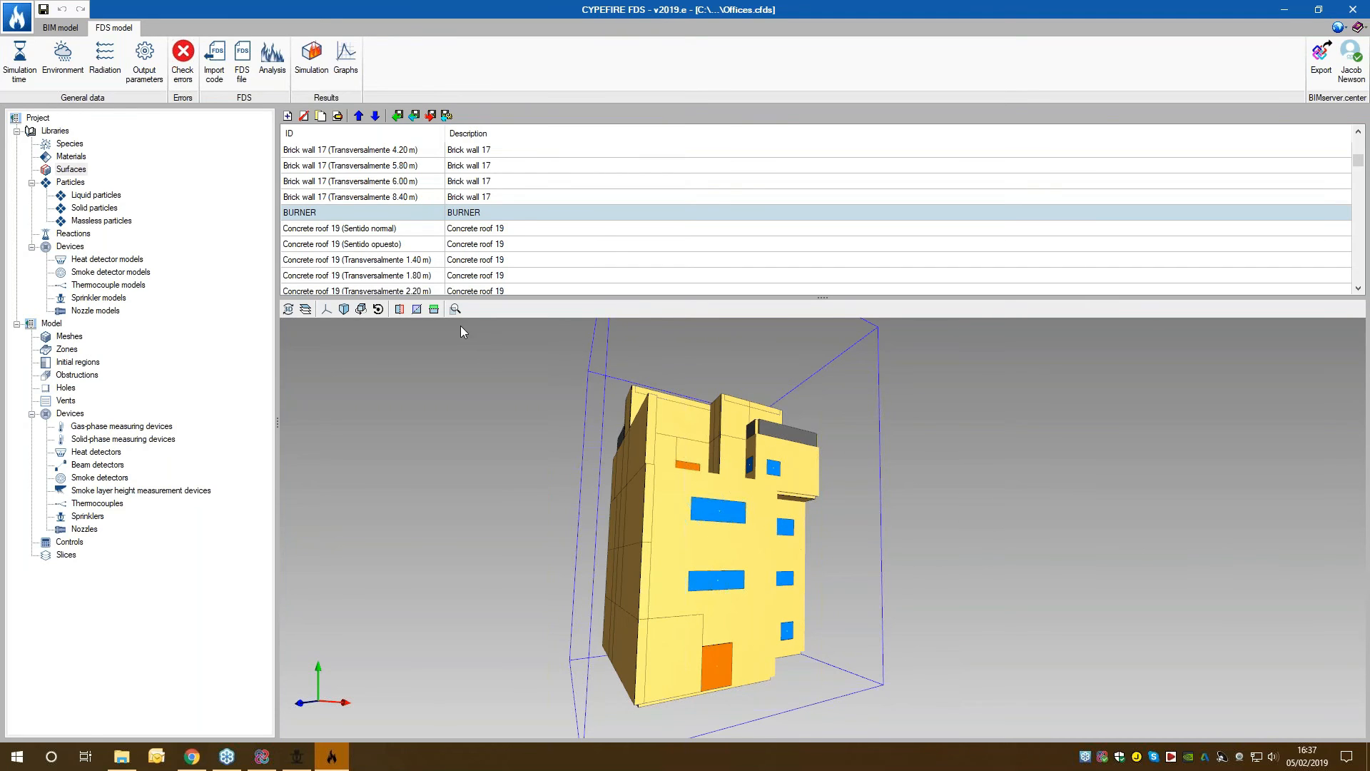
click(279, 75)
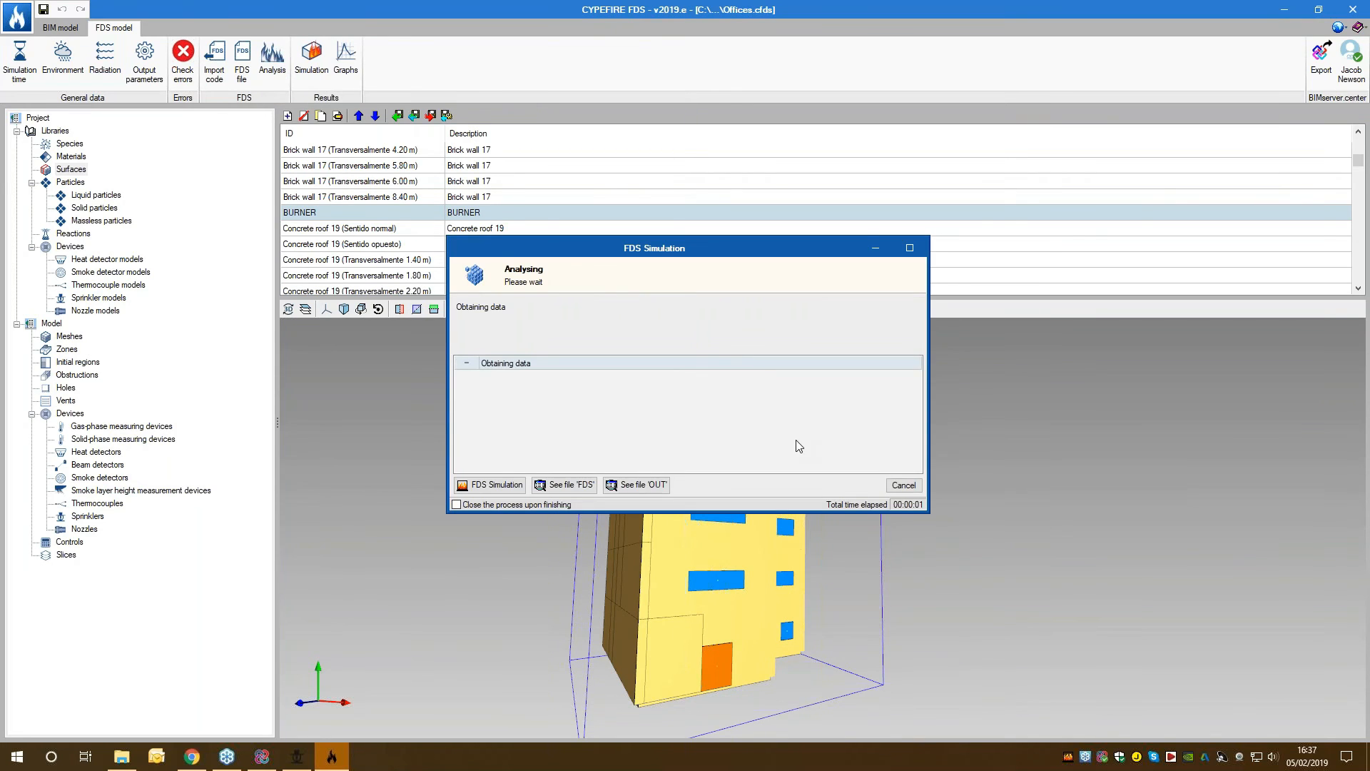
drag(665, 255, 657, 284)
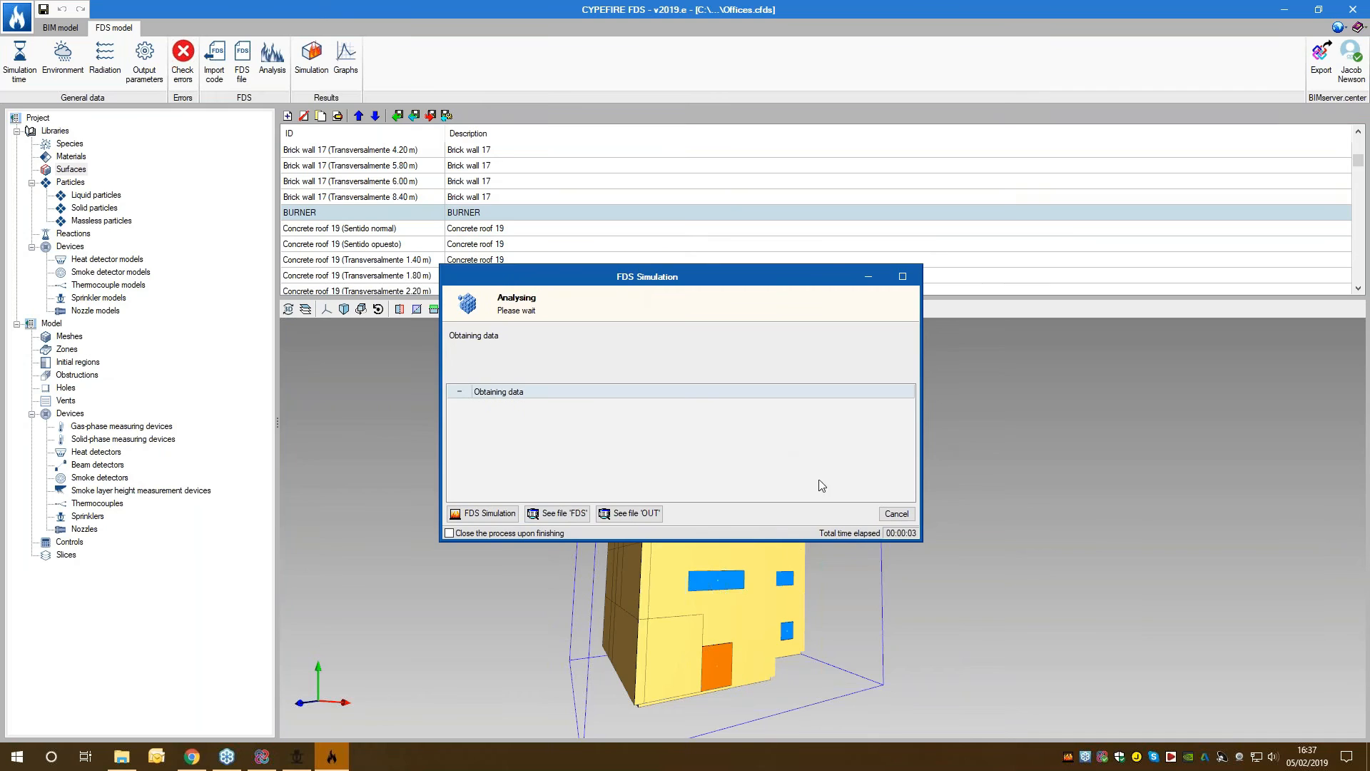
click(893, 514)
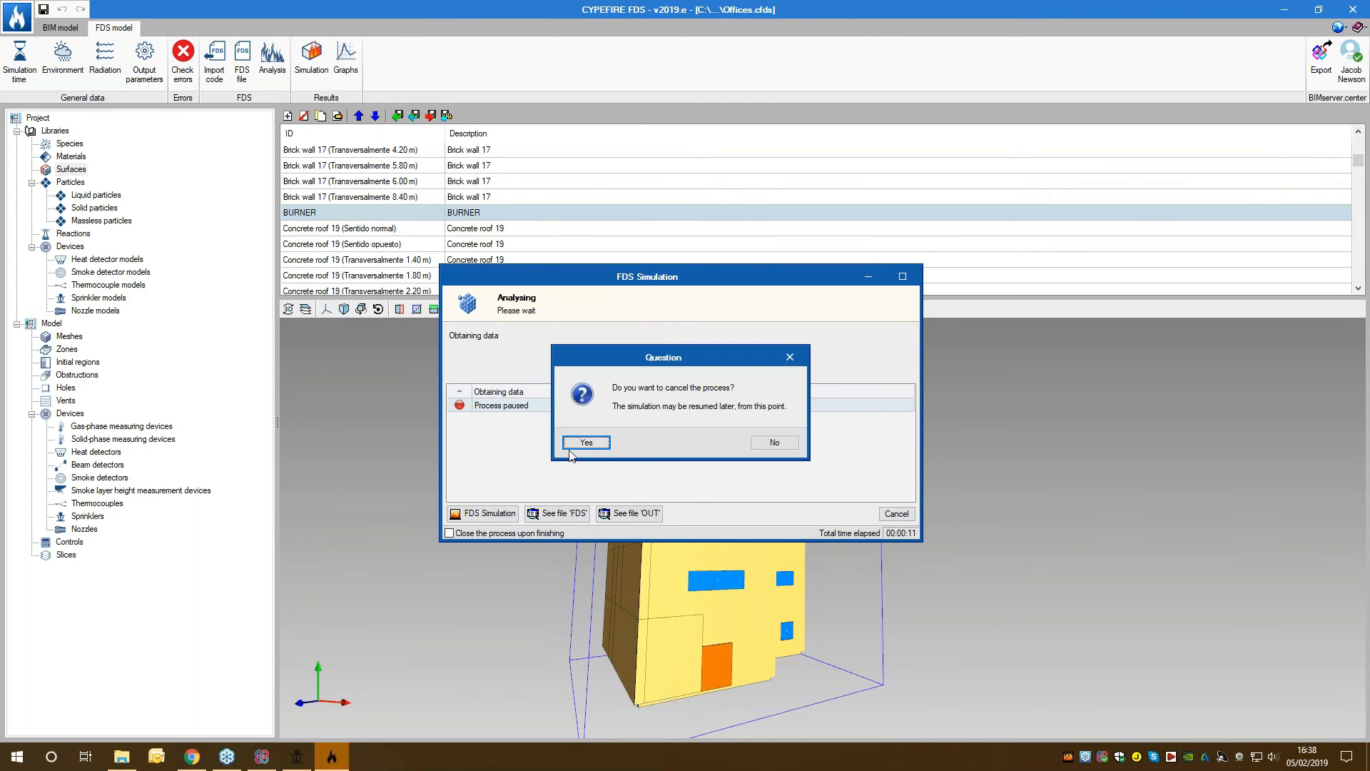
click(575, 445)
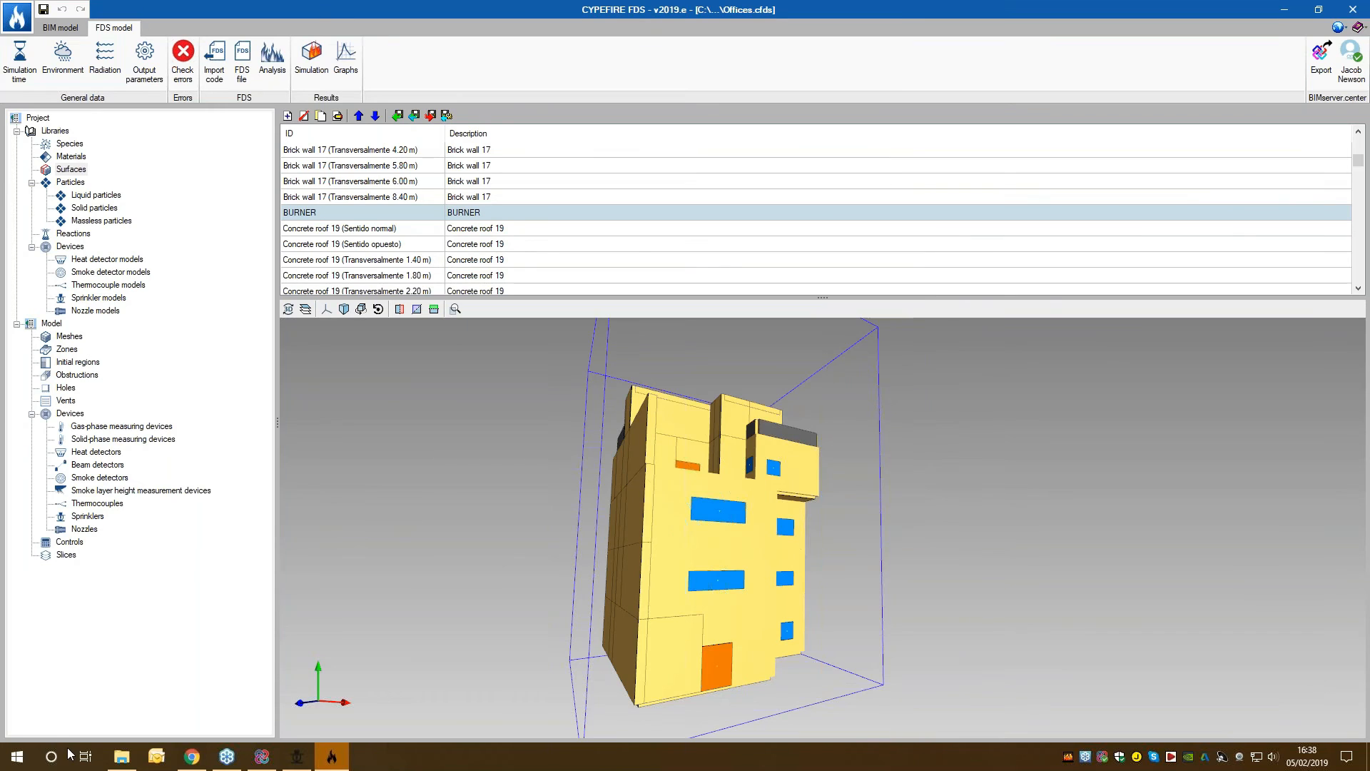
Step: Switch to File Explorer, open the project results file from the FDS folder in Smokeview and enlarge its window
click(119, 756)
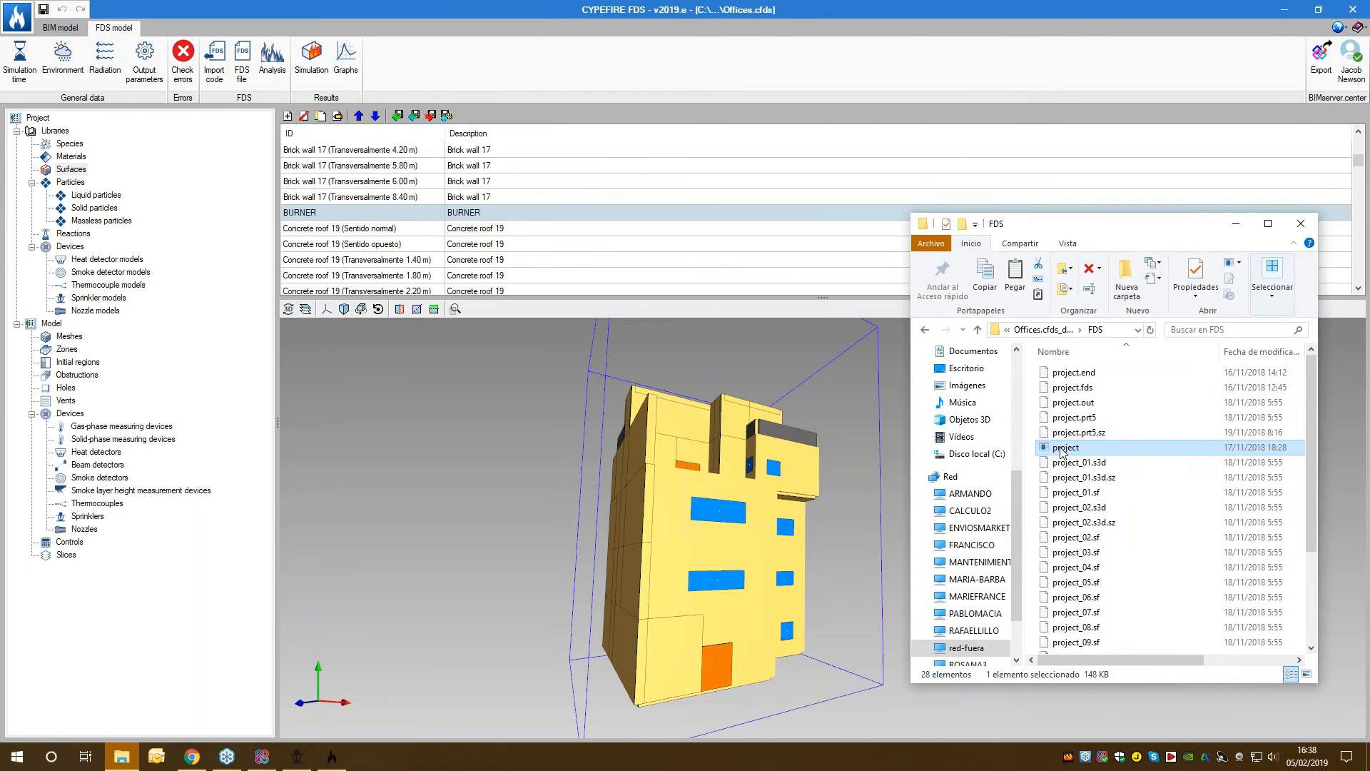
double_click(1063, 448)
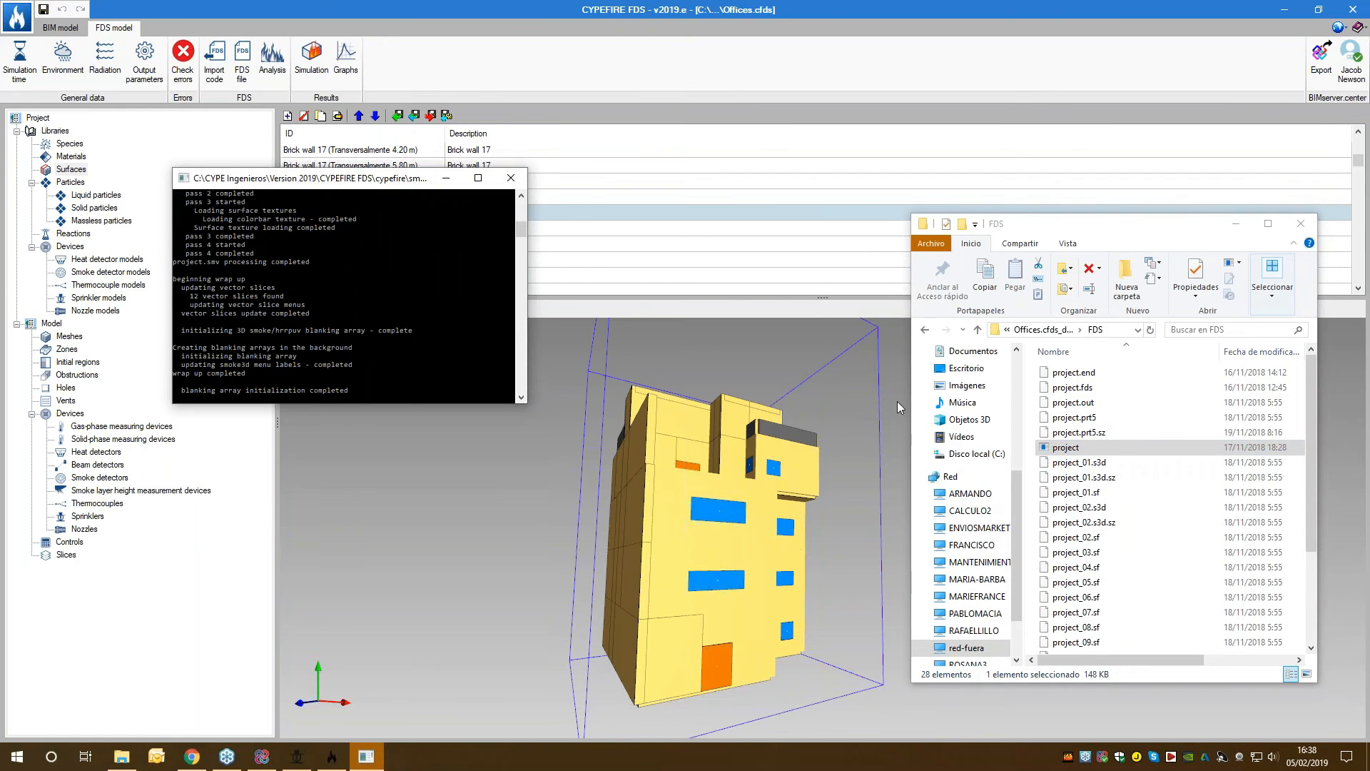
drag(96, 17, 99, 24)
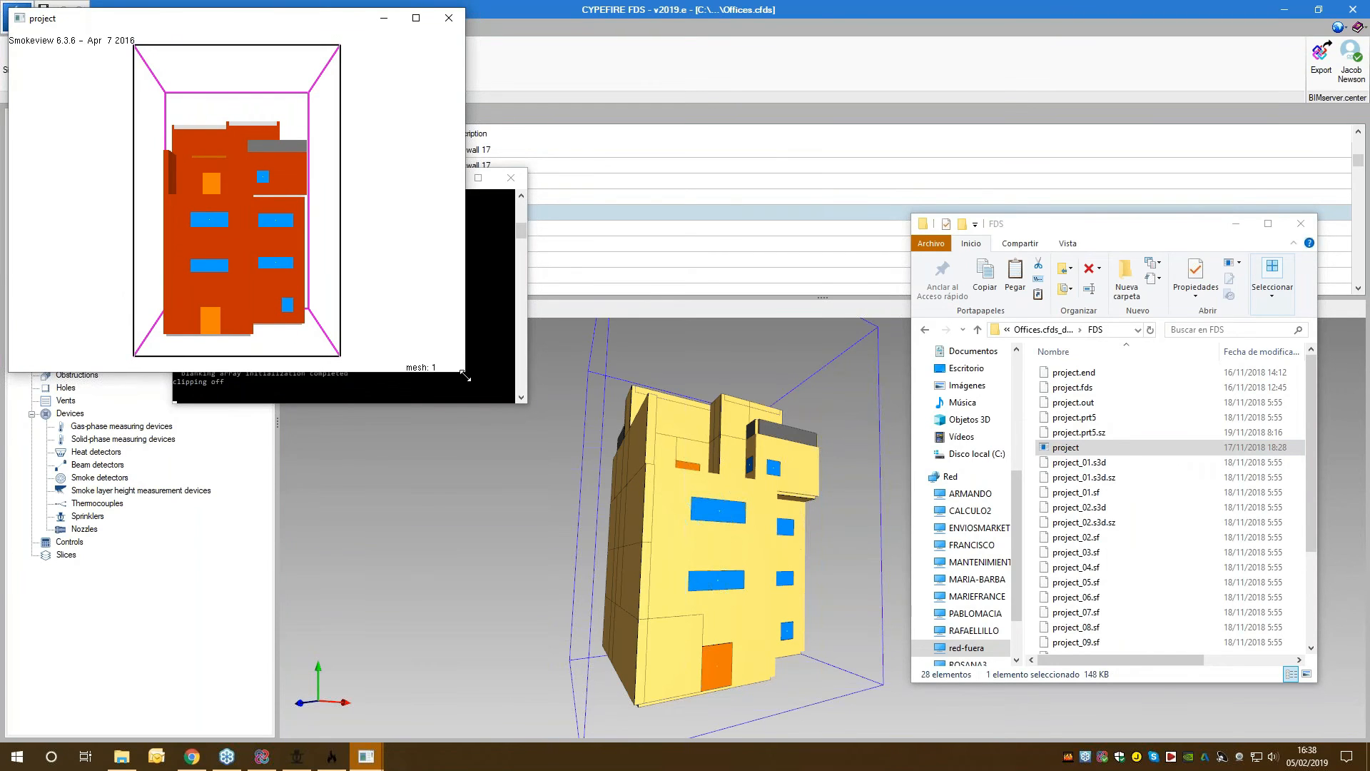
drag(464, 377, 1320, 712)
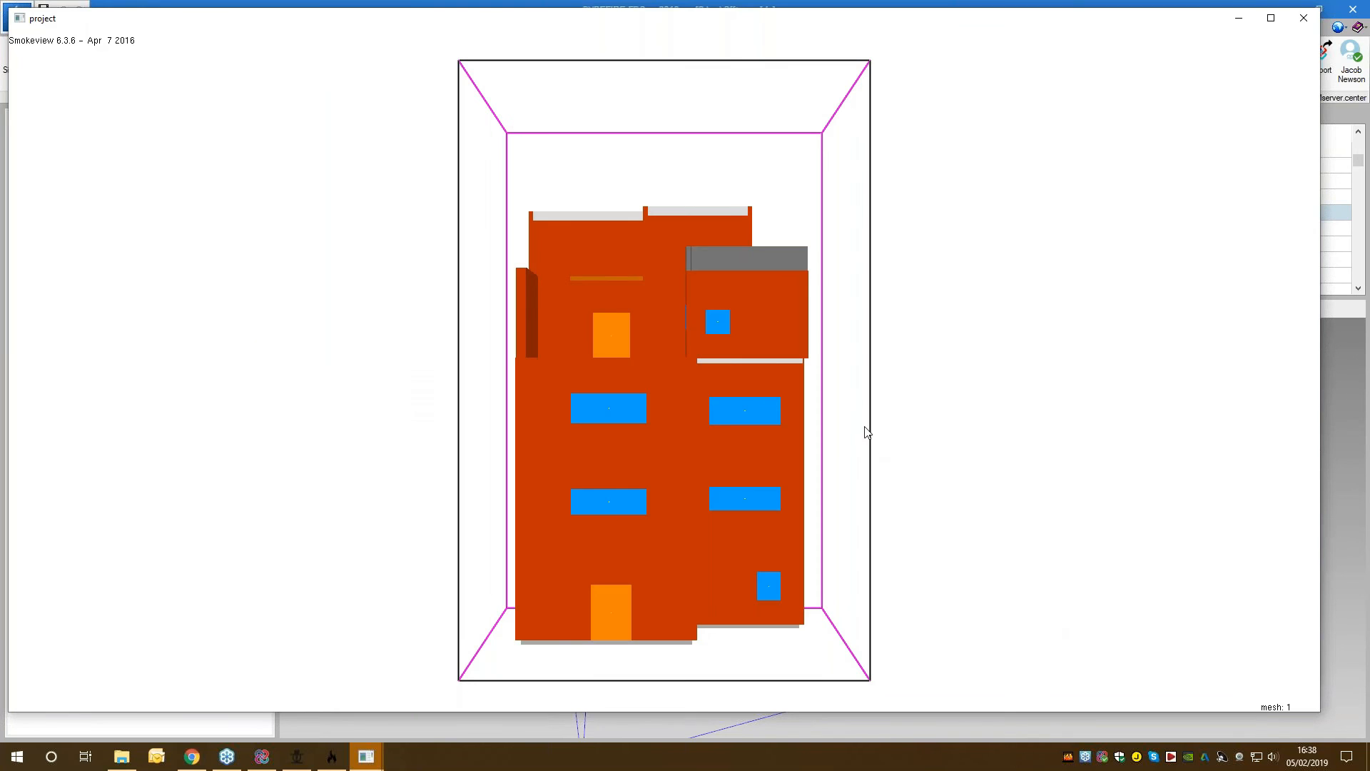
Step: Display the building's obstacles in Smokeview with the Outline Only view method
drag(648, 476, 471, 474)
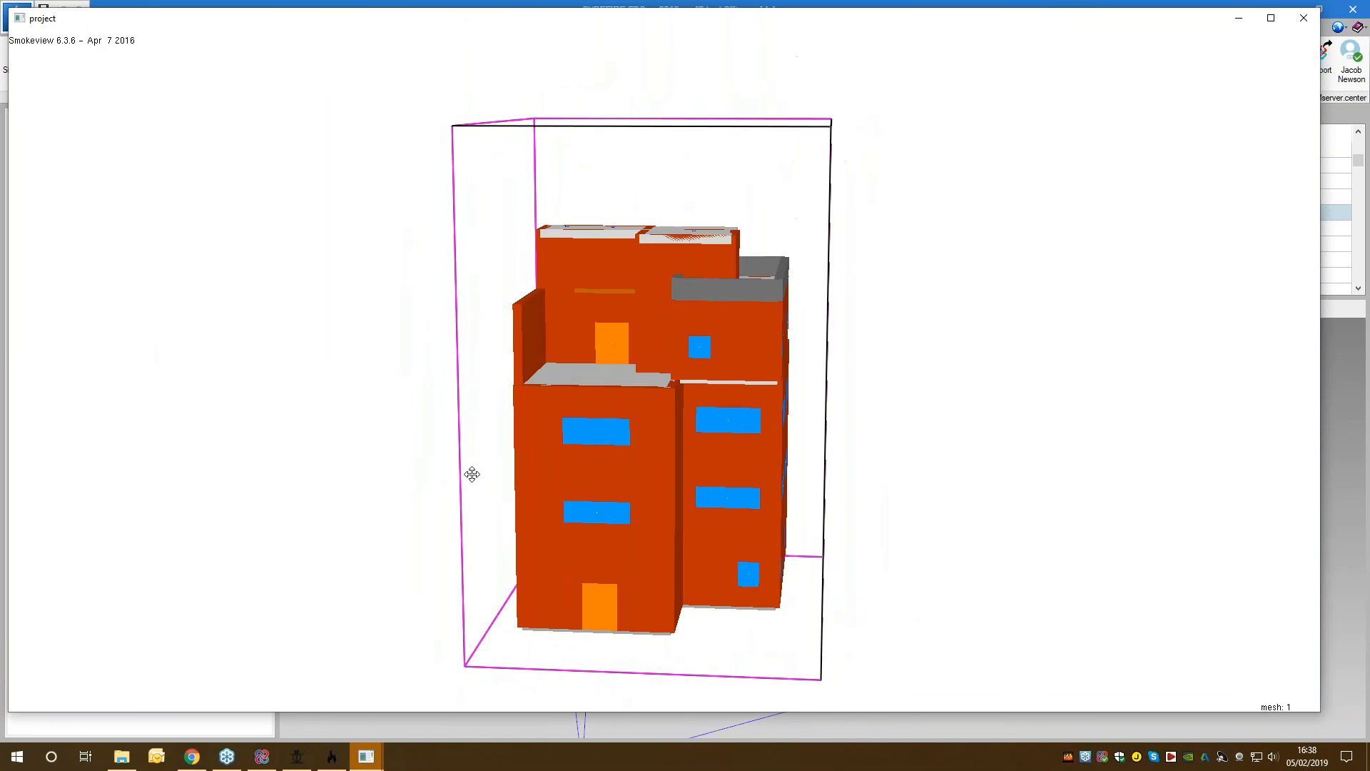
right_click(985, 336)
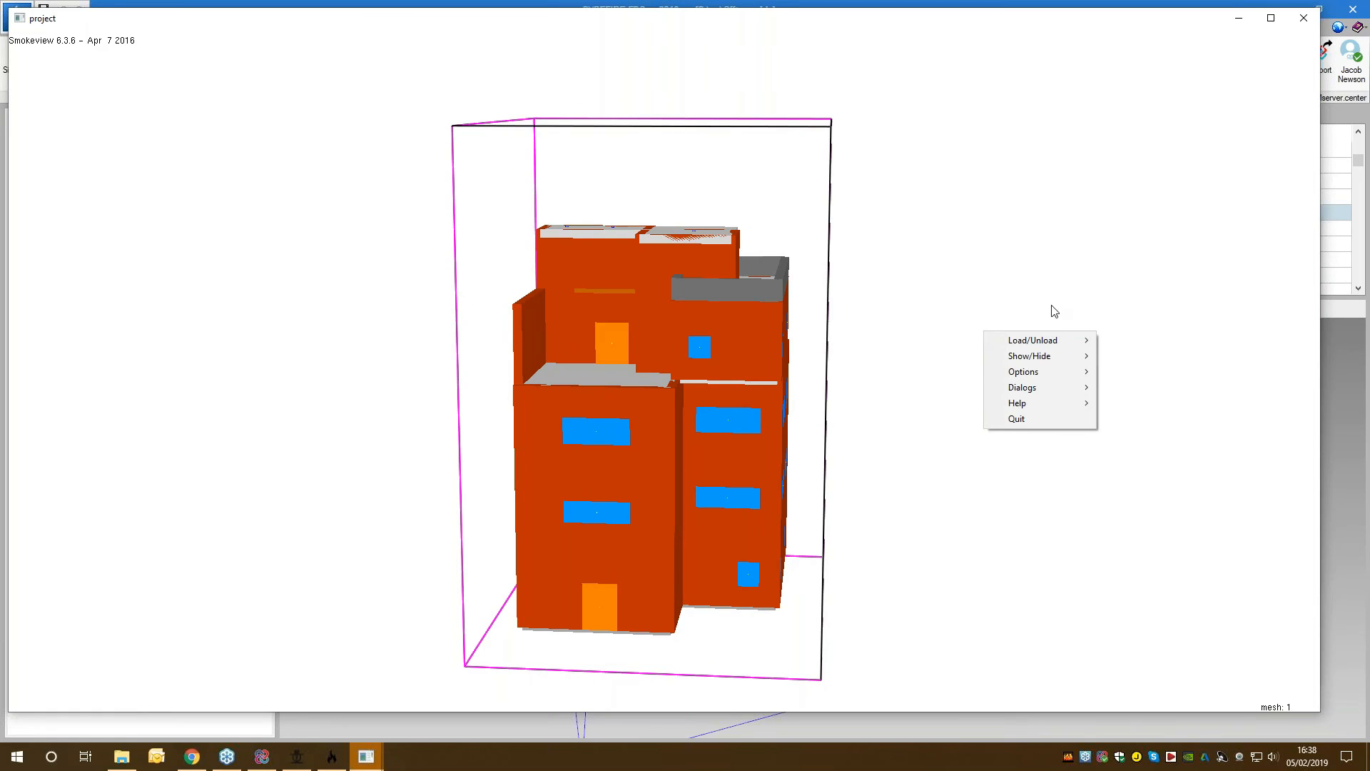
mouse_move(1046, 356)
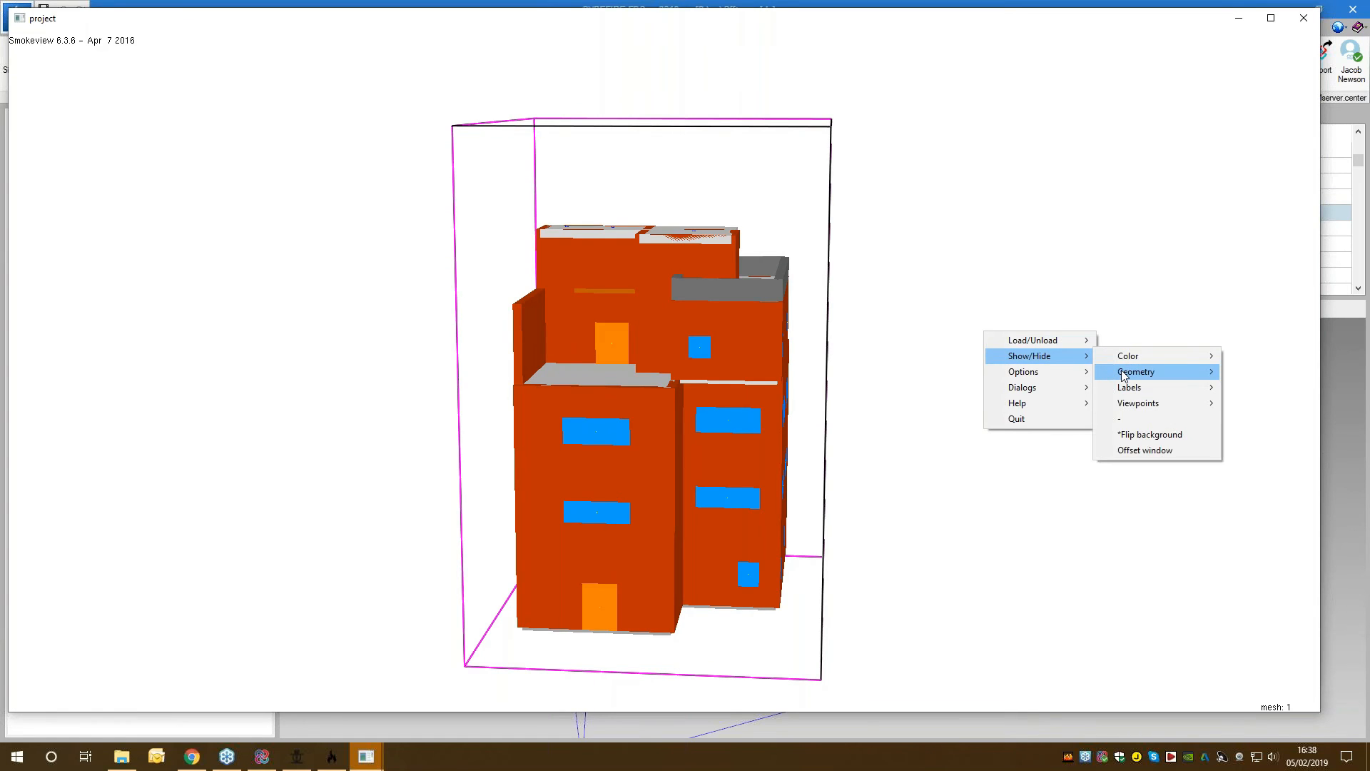
mouse_move(1124, 376)
mouse_move(1252, 377)
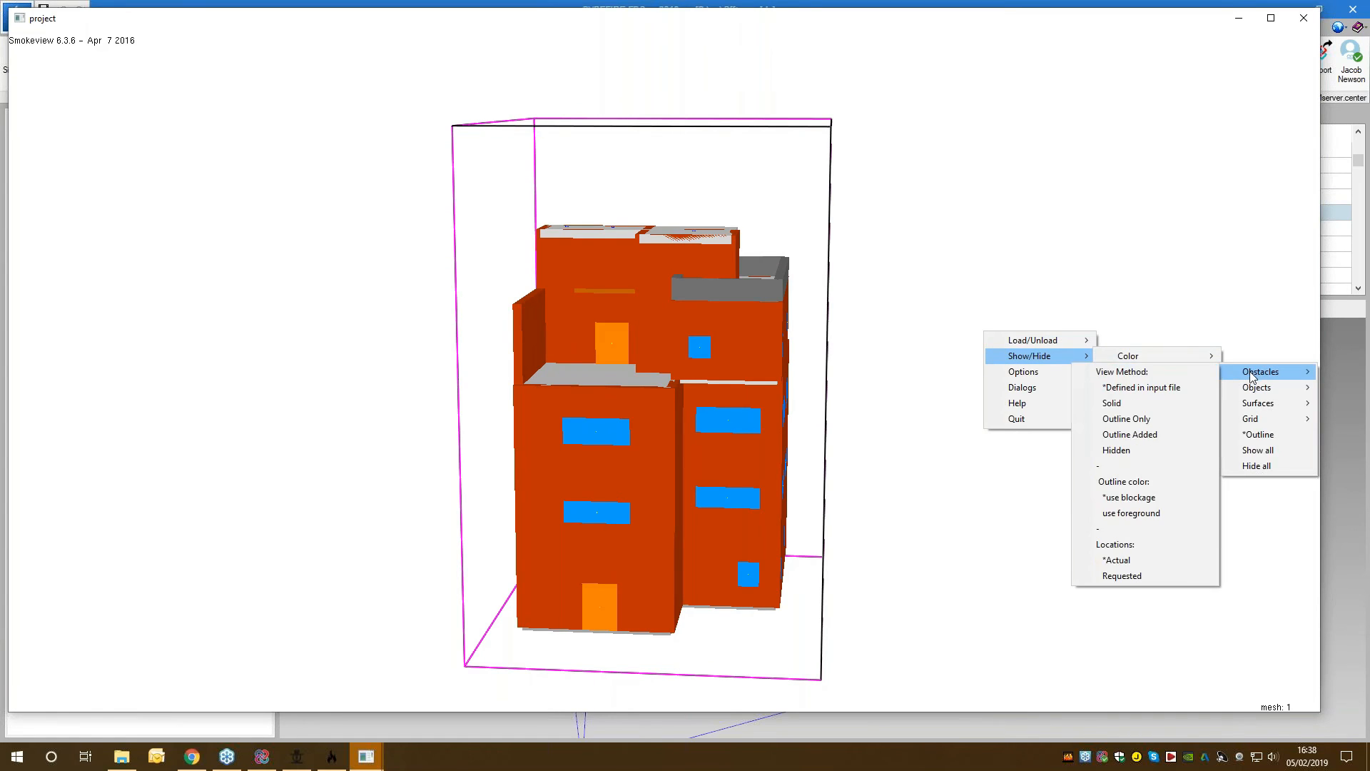
click(1158, 420)
Step: Get a closer view of the lower floors around the fire load and load the SOOT MASS FRACTION 3D smoke results
drag(432, 569, 599, 508)
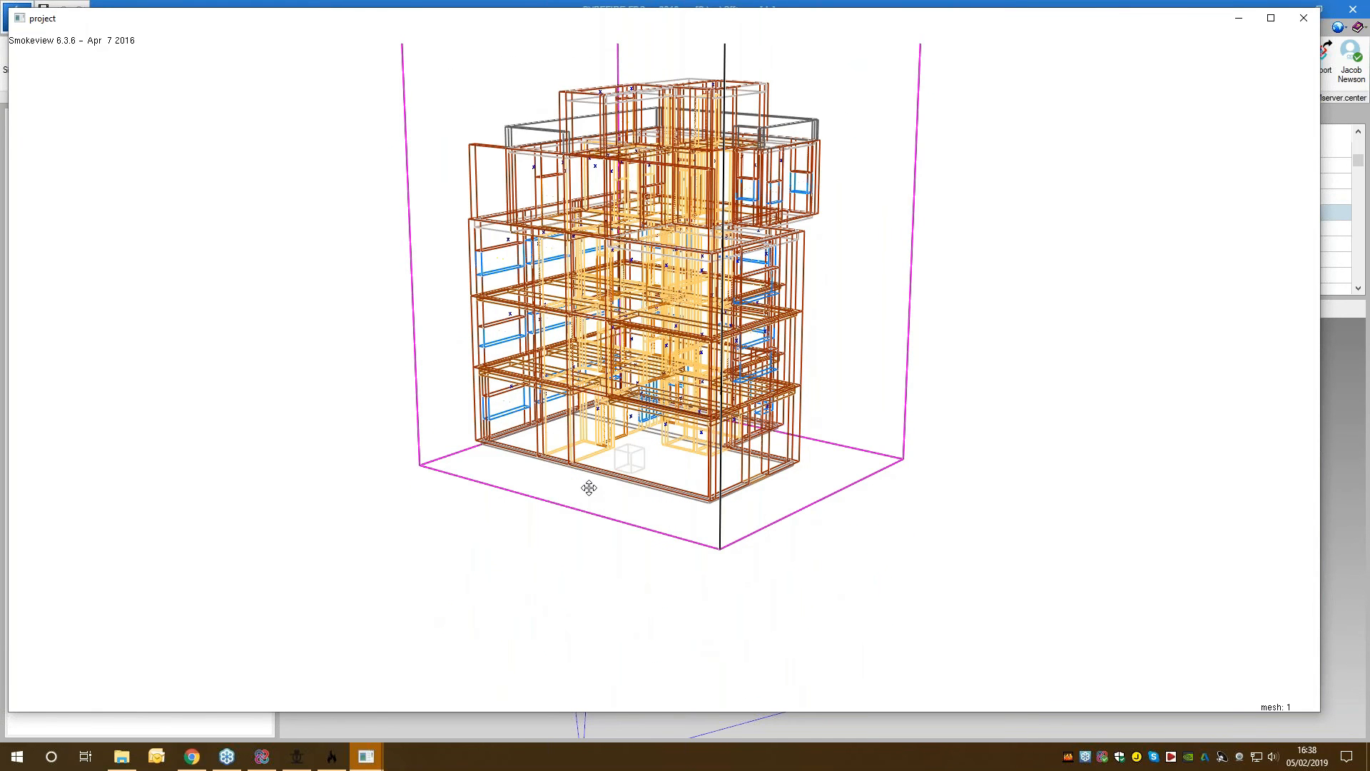
ctrl+drag(428, 291, 373, 437)
right_click(373, 437)
mouse_move(428, 445)
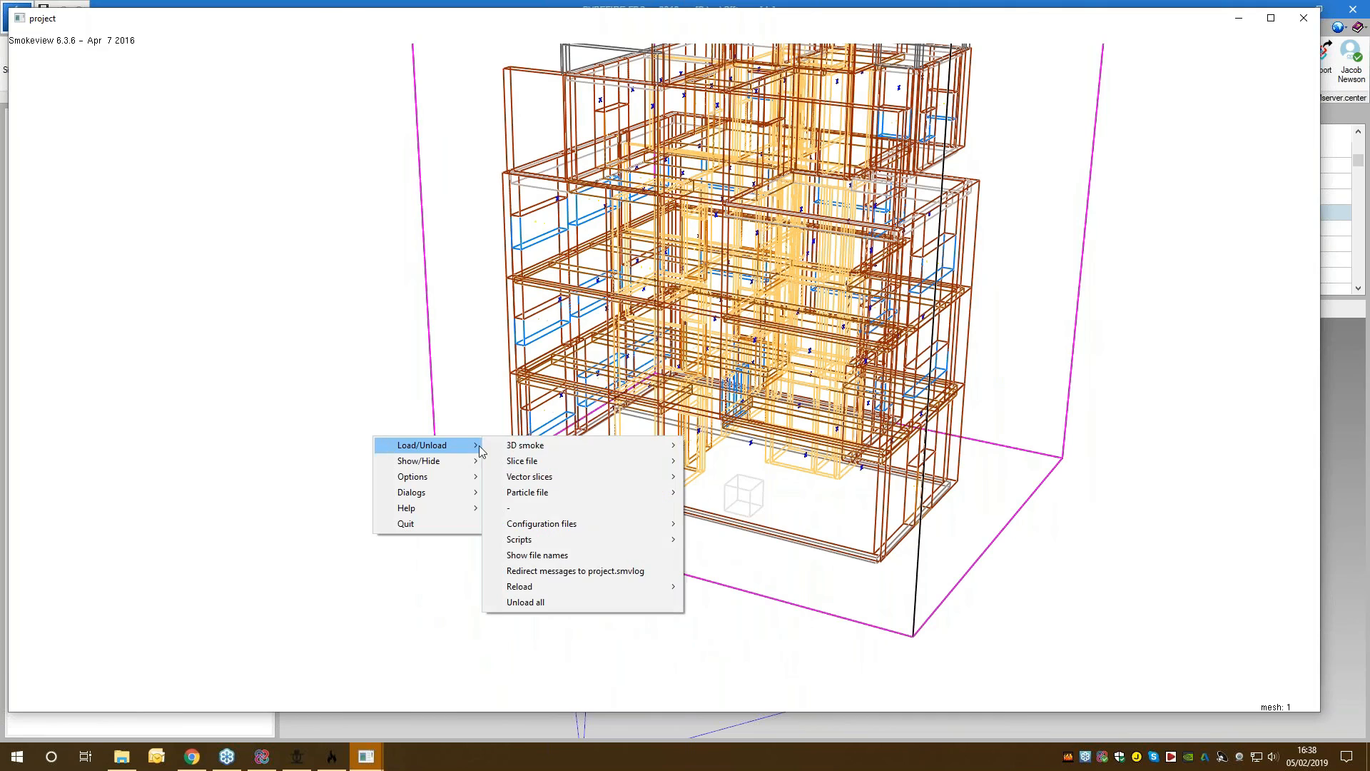
mouse_move(544, 448)
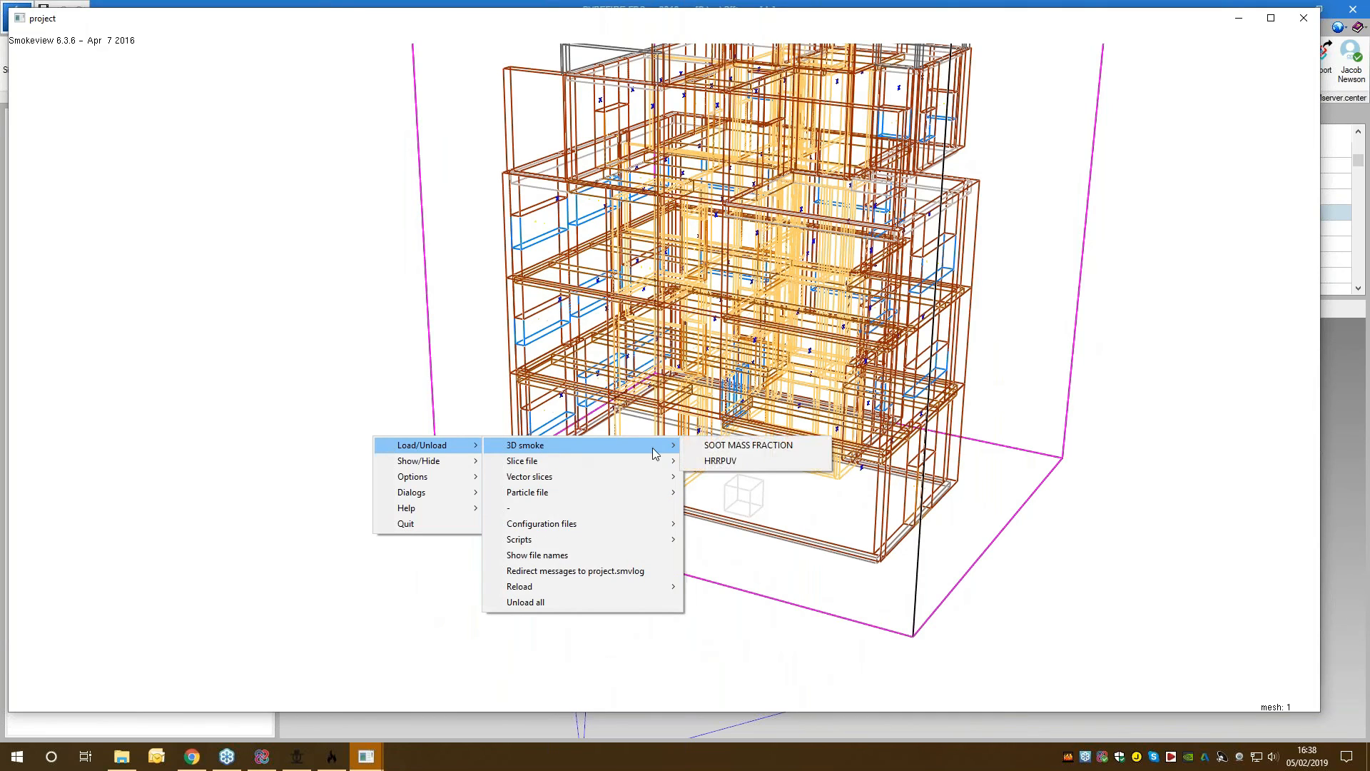
click(746, 445)
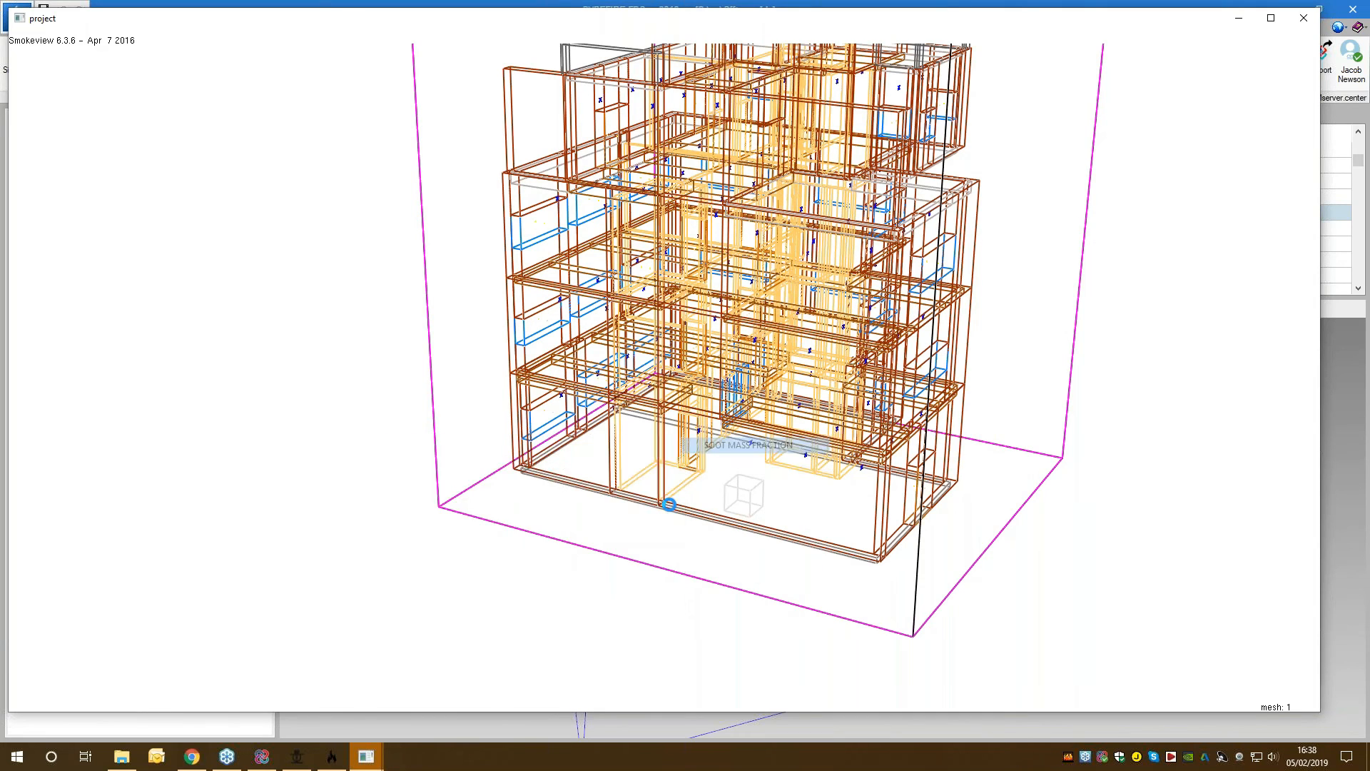
Step: Load the HRRPUV 3D smoke results and view the fire and smoke from different sides of the building
right_click(430, 499)
mouse_move(499, 508)
mouse_move(728, 509)
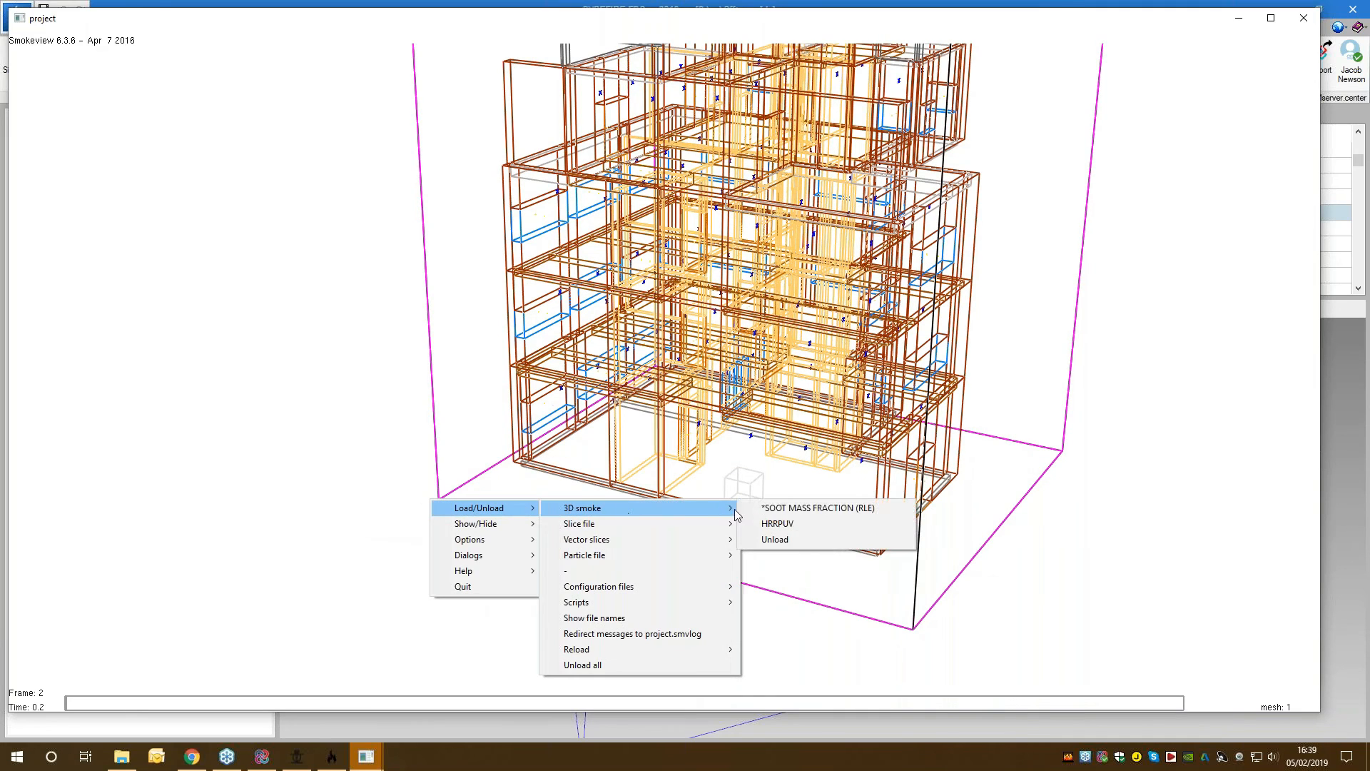
click(777, 523)
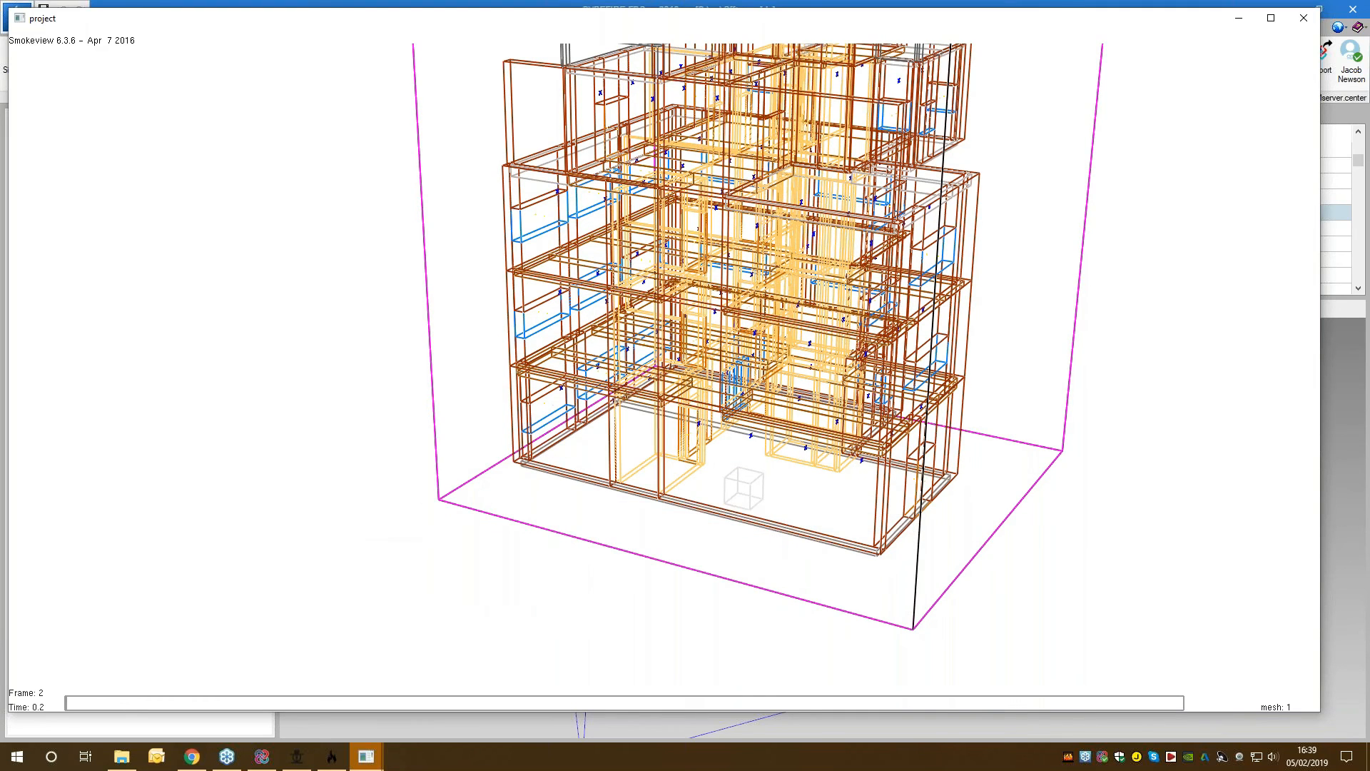
mouse_move(373, 552)
mouse_down()
mouse_move(382, 545)
mouse_move(369, 552)
mouse_up()
drag(760, 538, 726, 539)
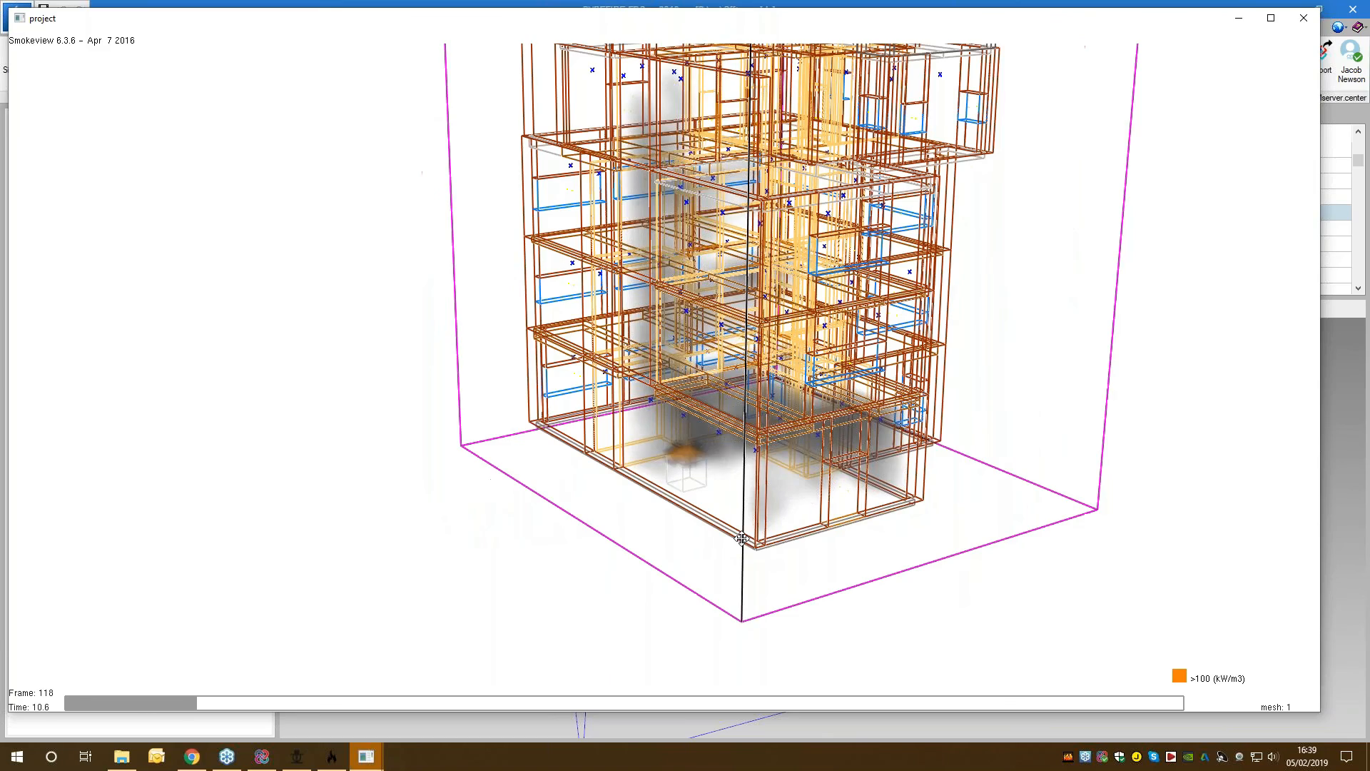
drag(792, 572, 859, 569)
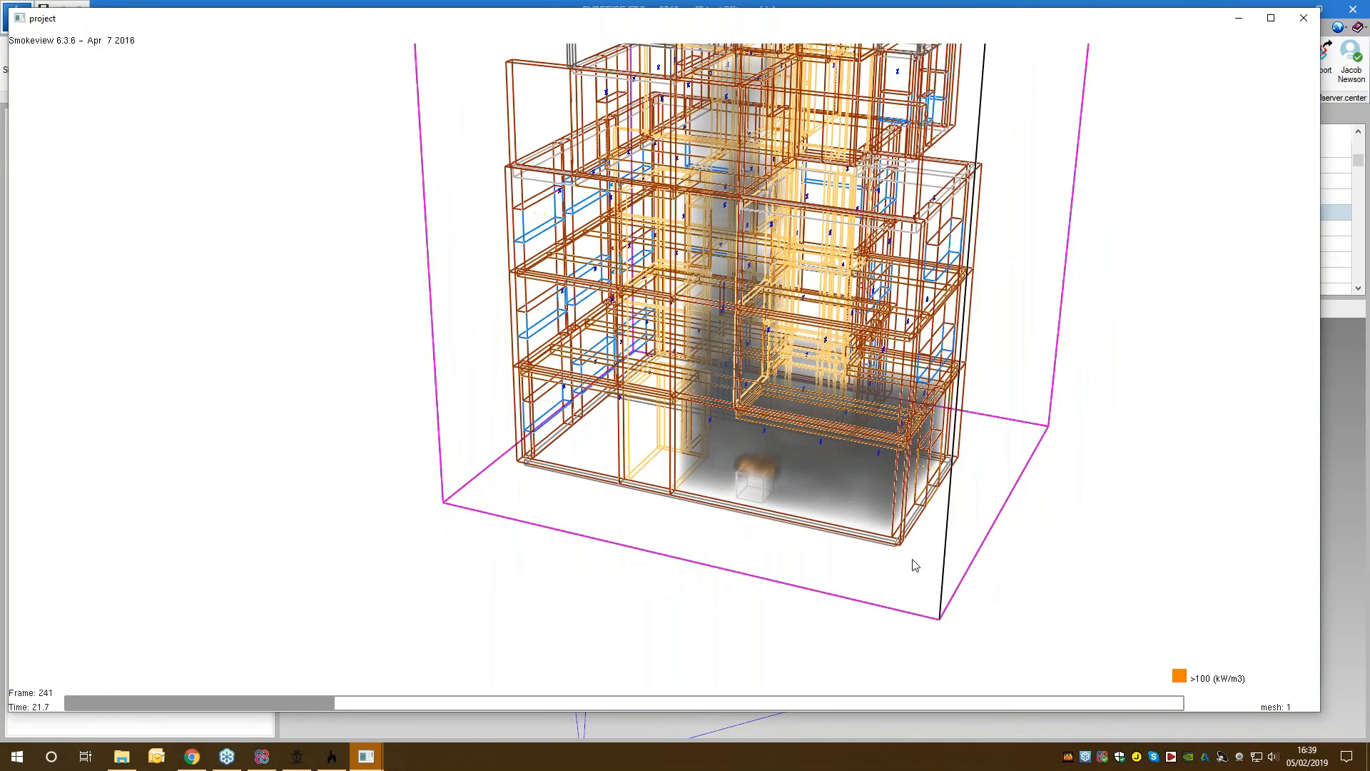
Step: Load the particles results from the particle file options
right_click(743, 564)
mouse_move(742, 571)
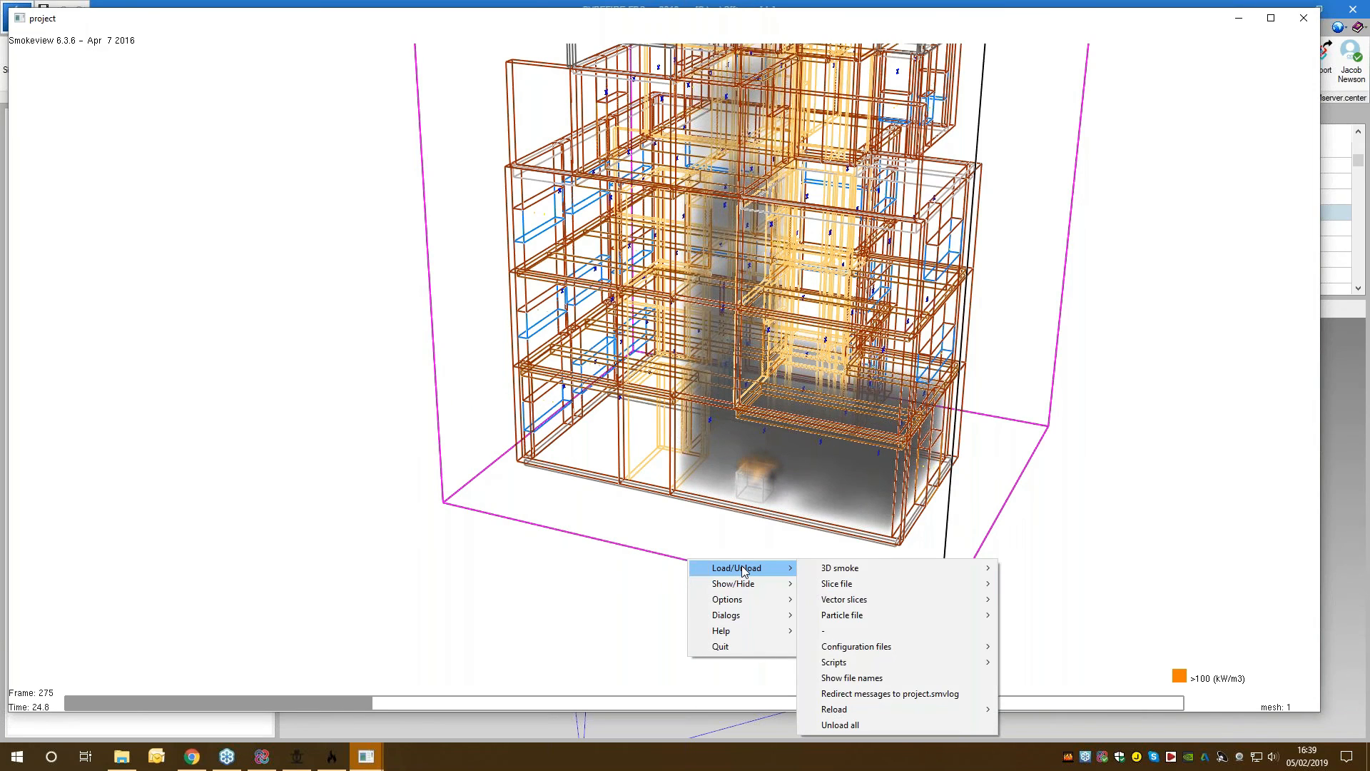
mouse_move(744, 596)
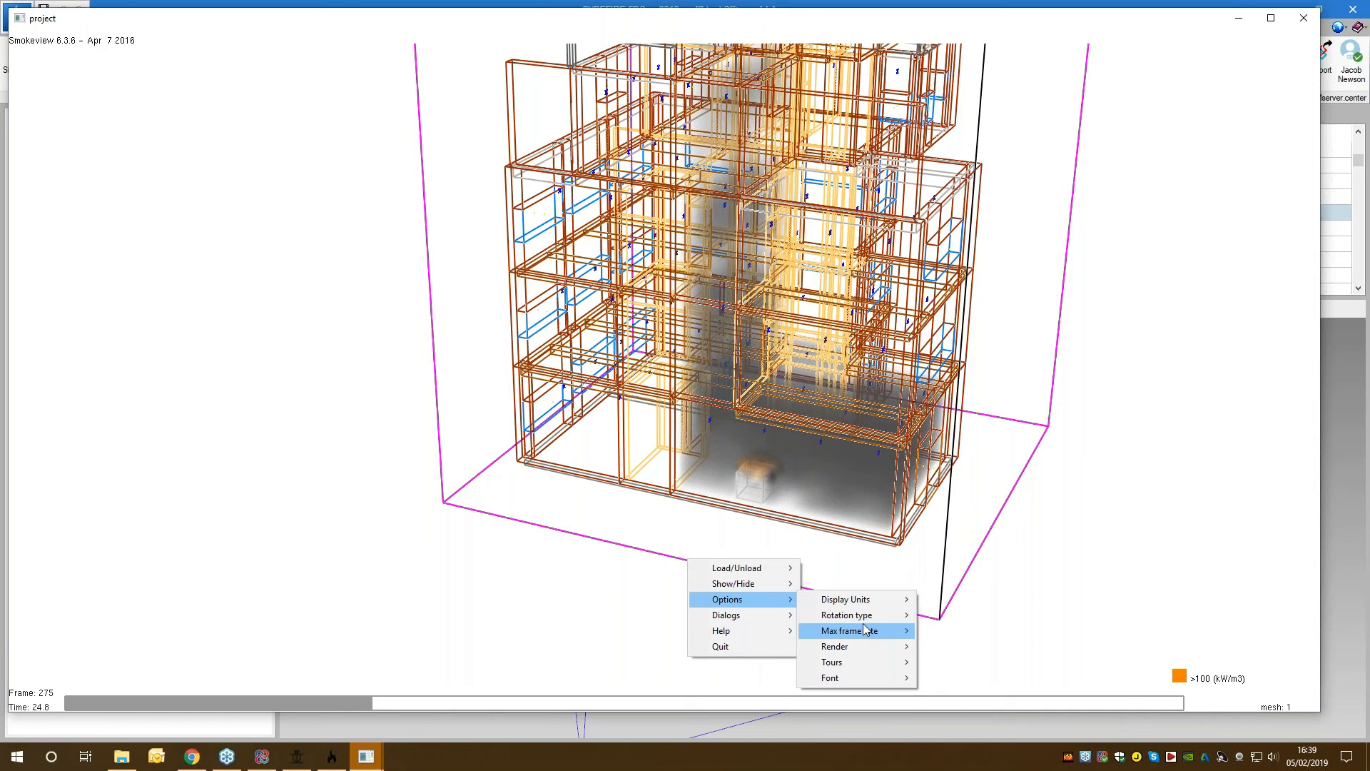
mouse_move(863, 628)
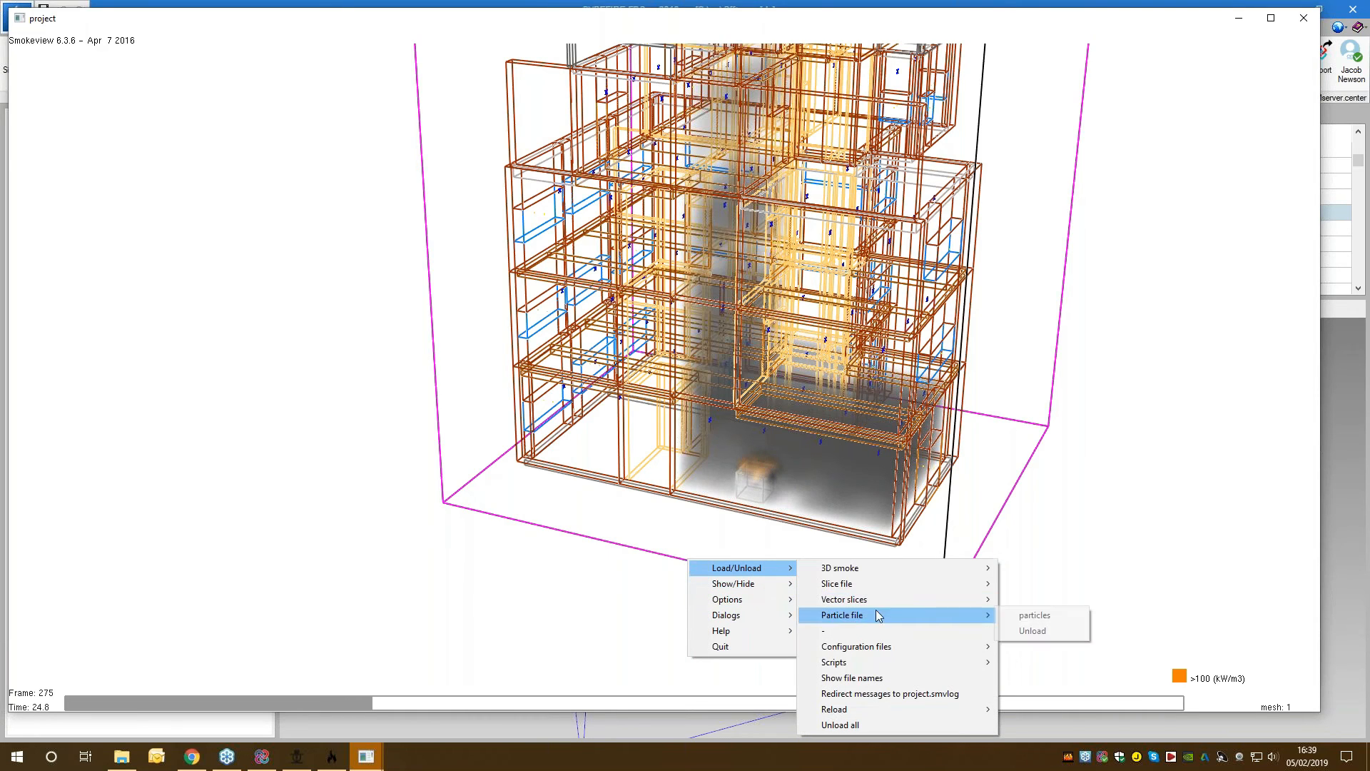
mouse_move(965, 618)
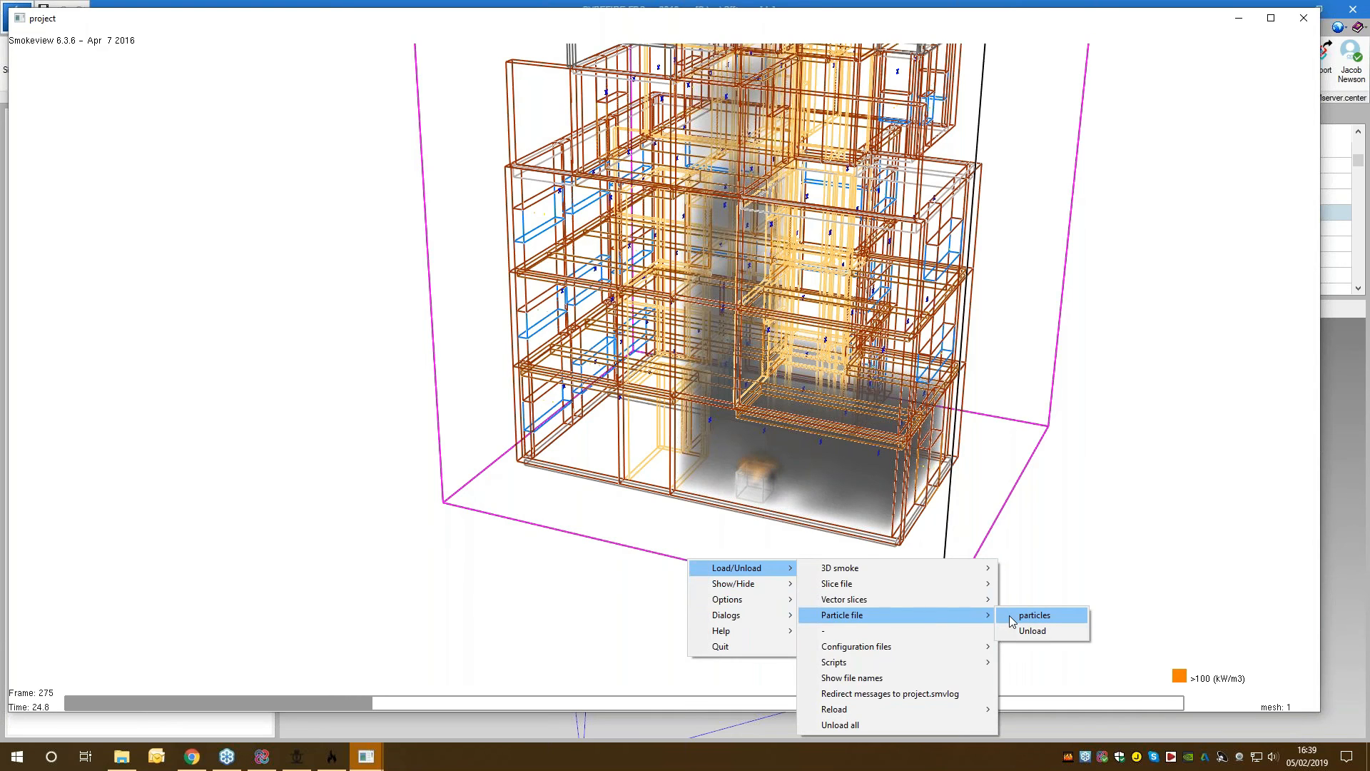
click(1012, 618)
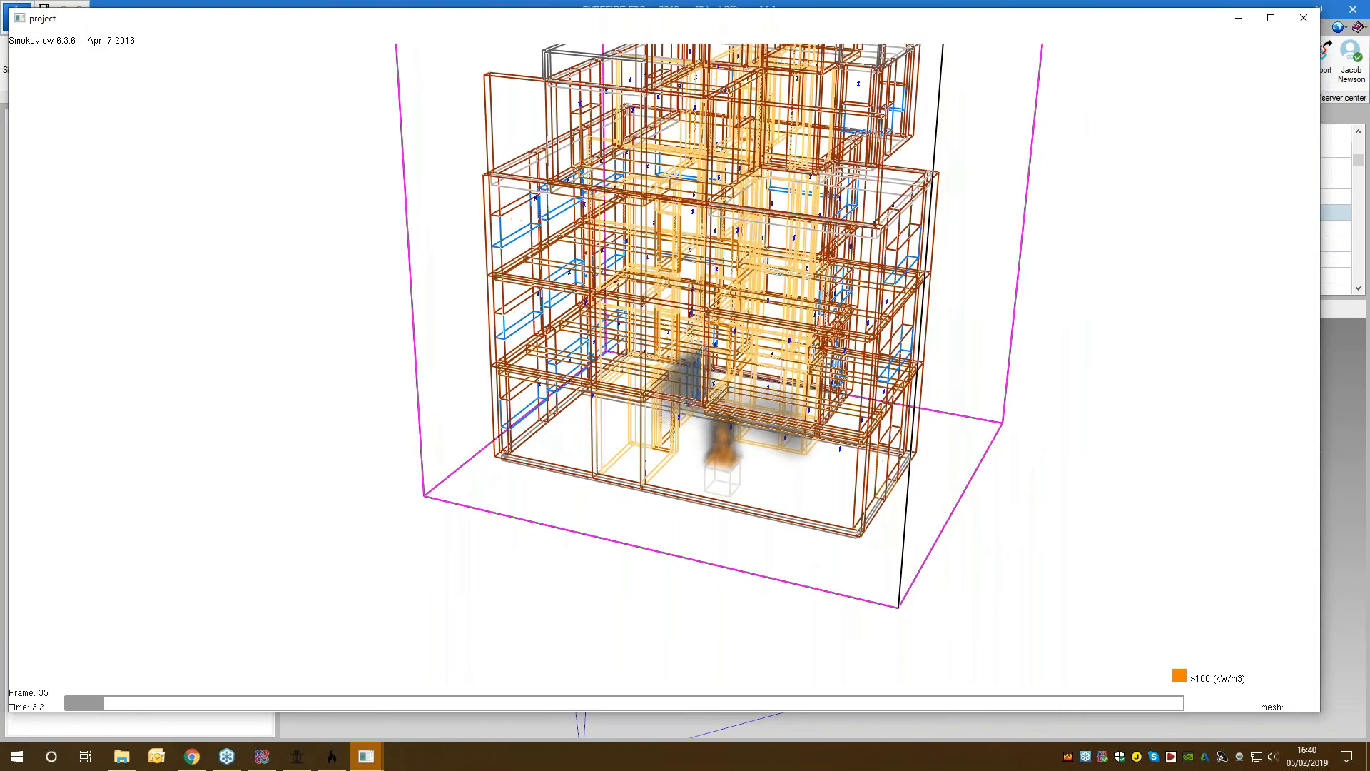
Step: Examine the particles, fire and smoke spread close up from several sides of the lower floors during playback
drag(615, 579, 674, 550)
ctrl+drag(811, 503, 755, 357)
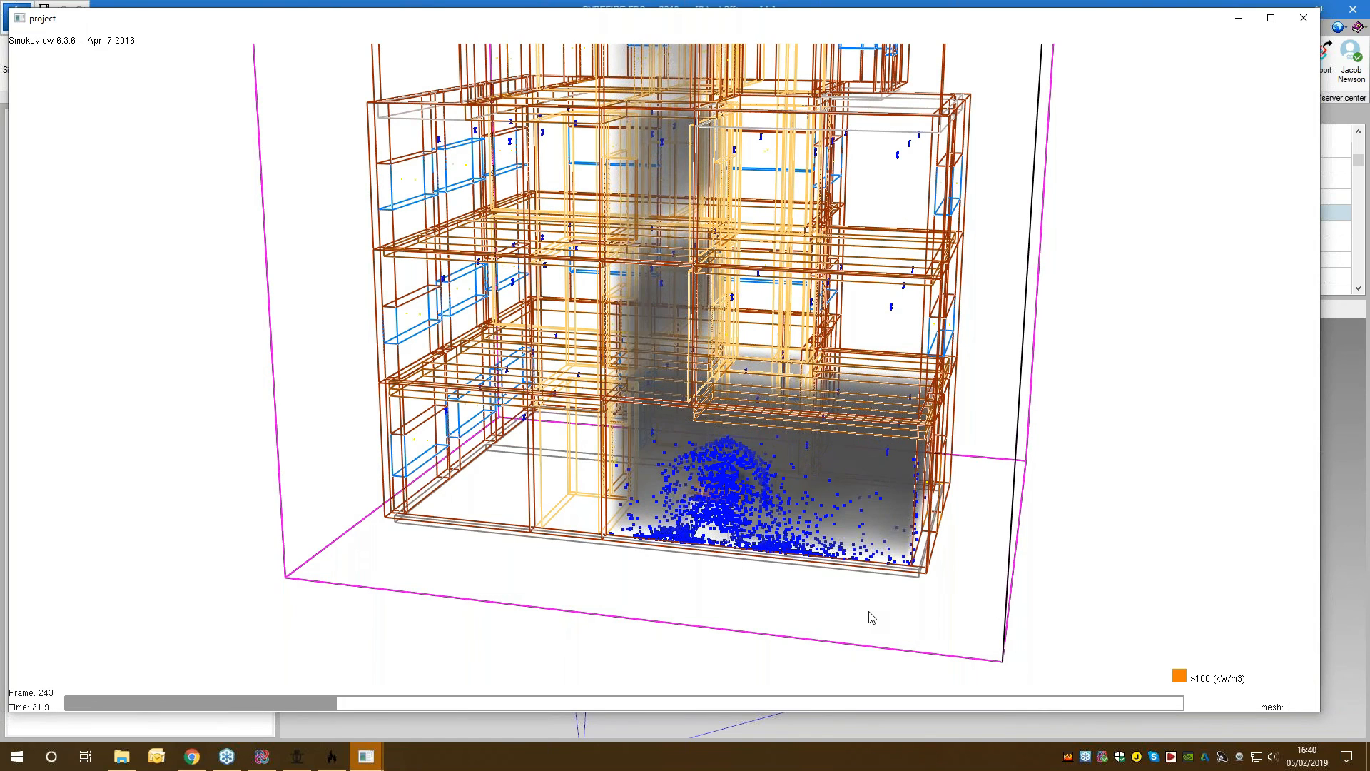
mouse_move(881, 616)
mouse_down()
mouse_move(844, 615)
mouse_move(871, 611)
mouse_up()
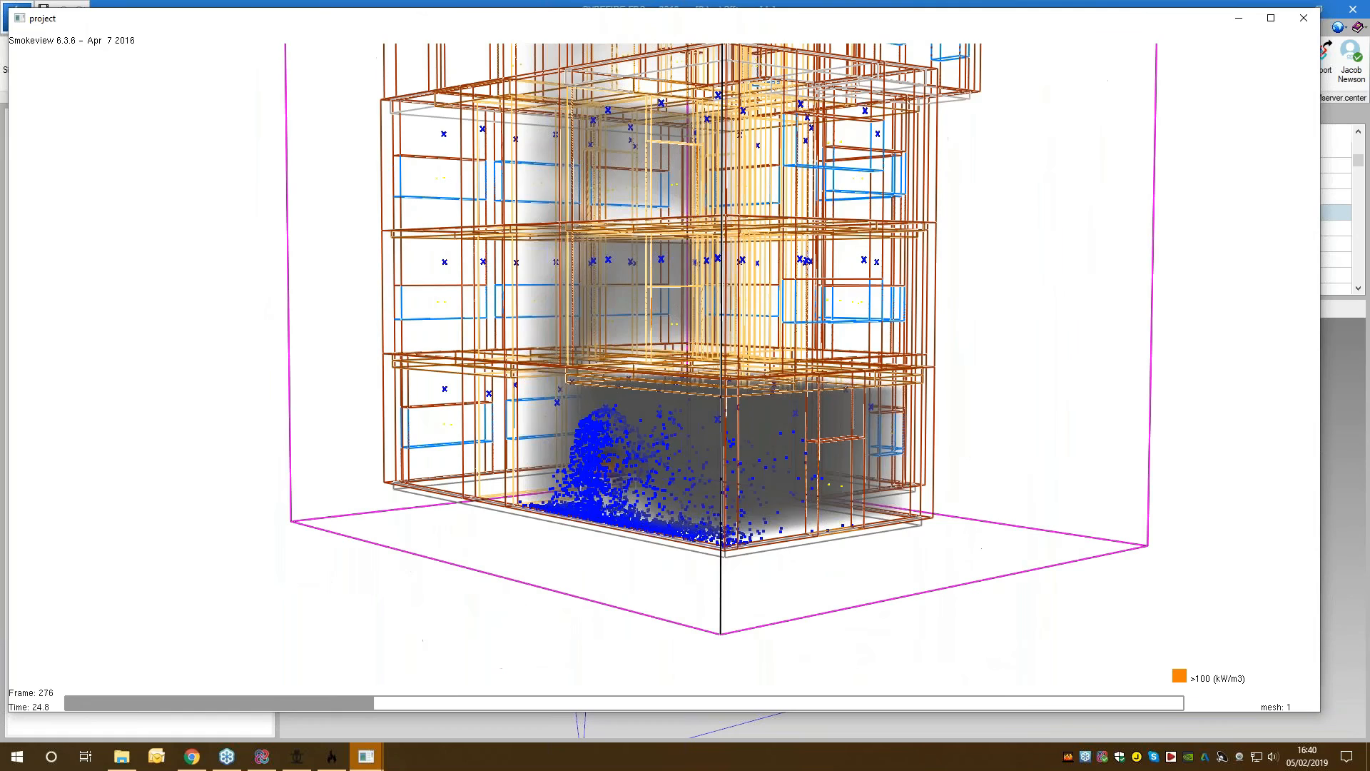
drag(557, 564, 768, 593)
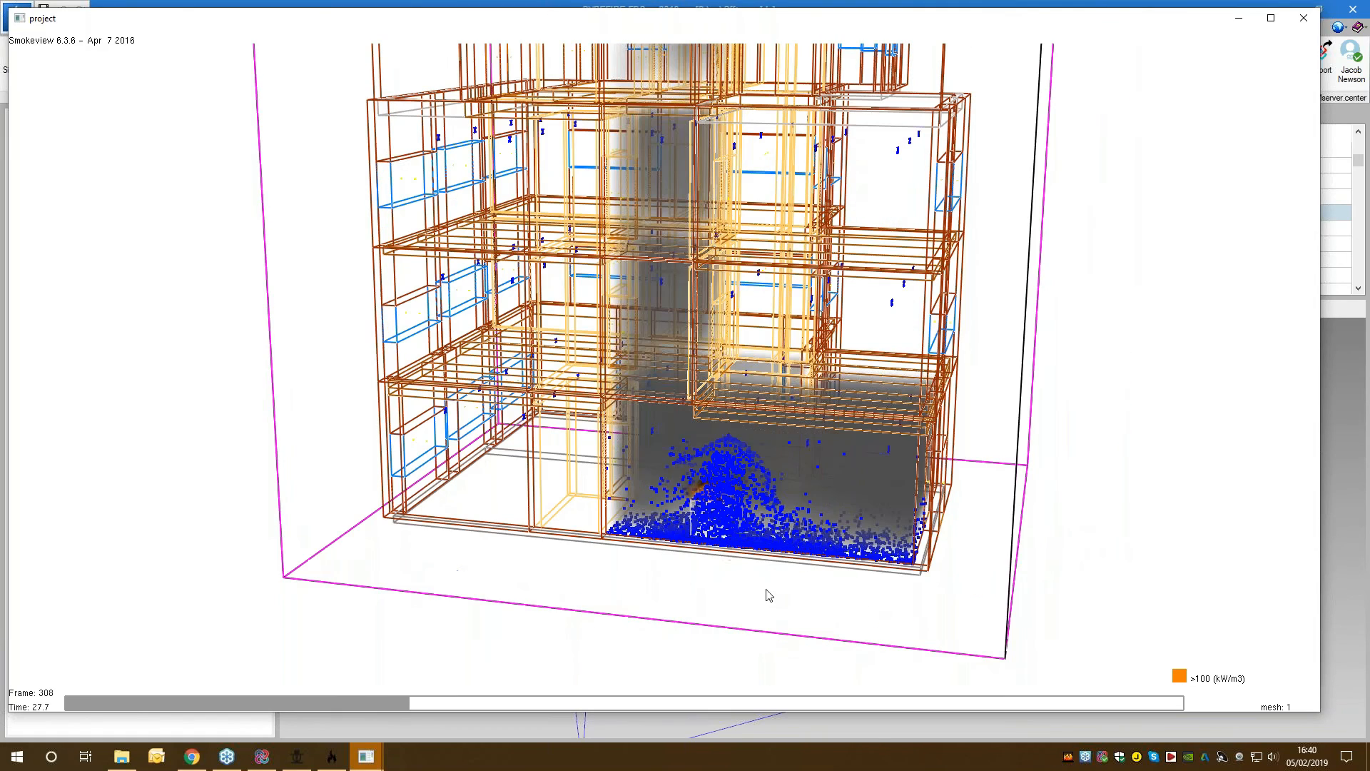
drag(835, 464, 928, 564)
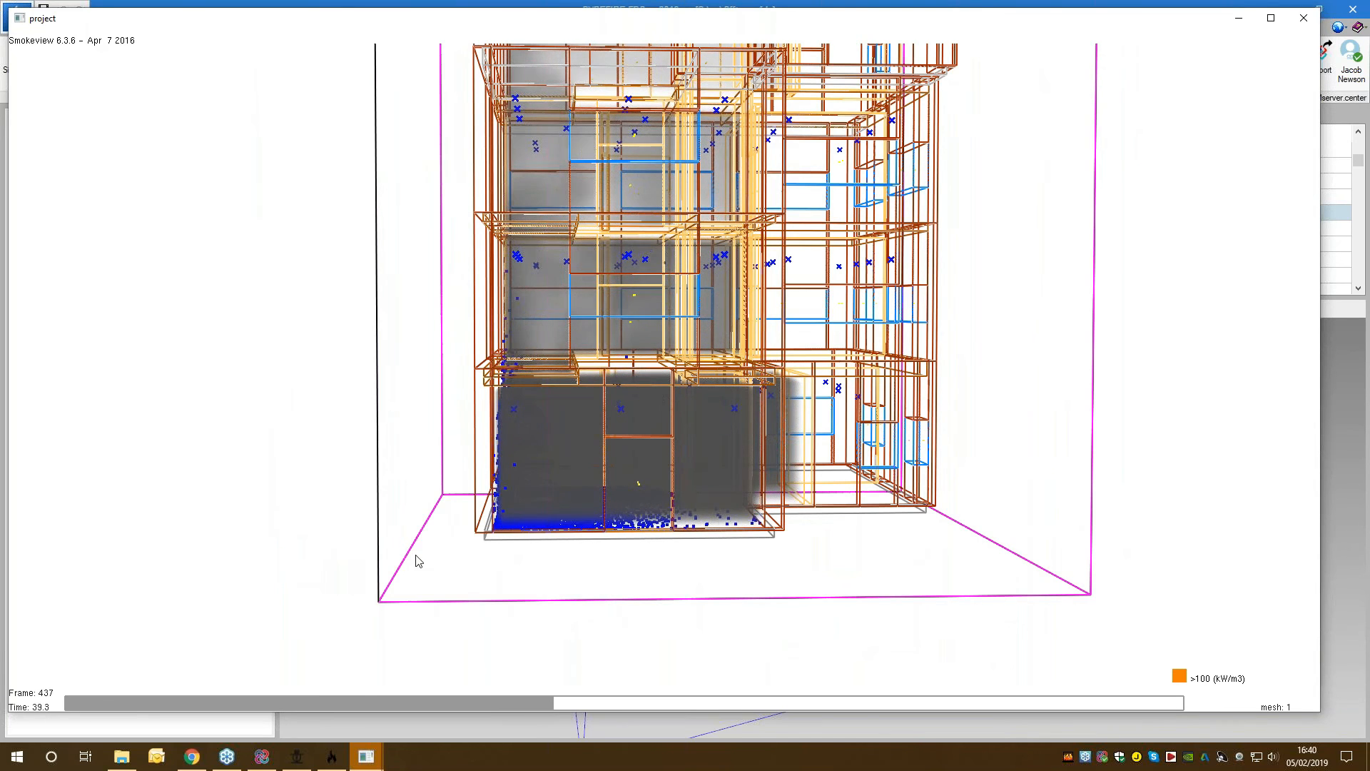
drag(809, 553, 783, 555)
drag(643, 574, 663, 586)
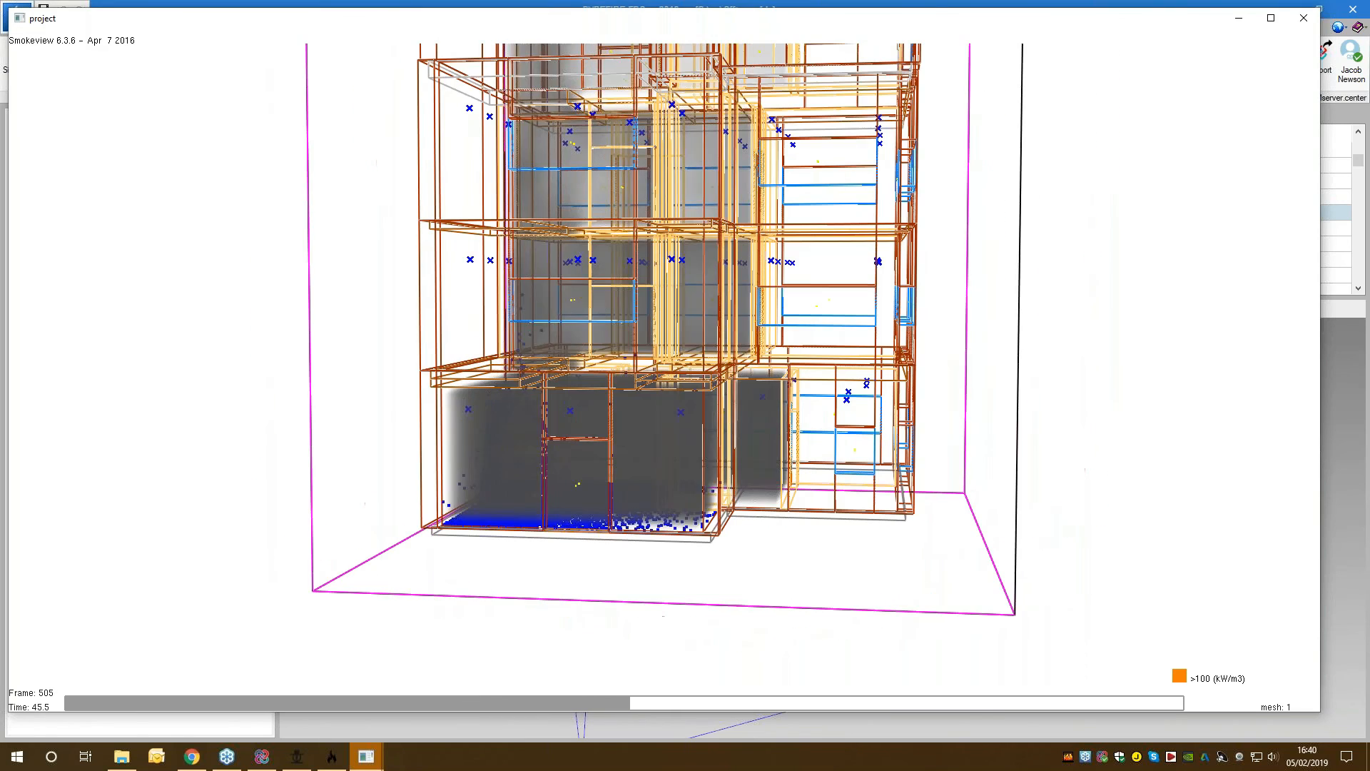
drag(743, 563, 779, 585)
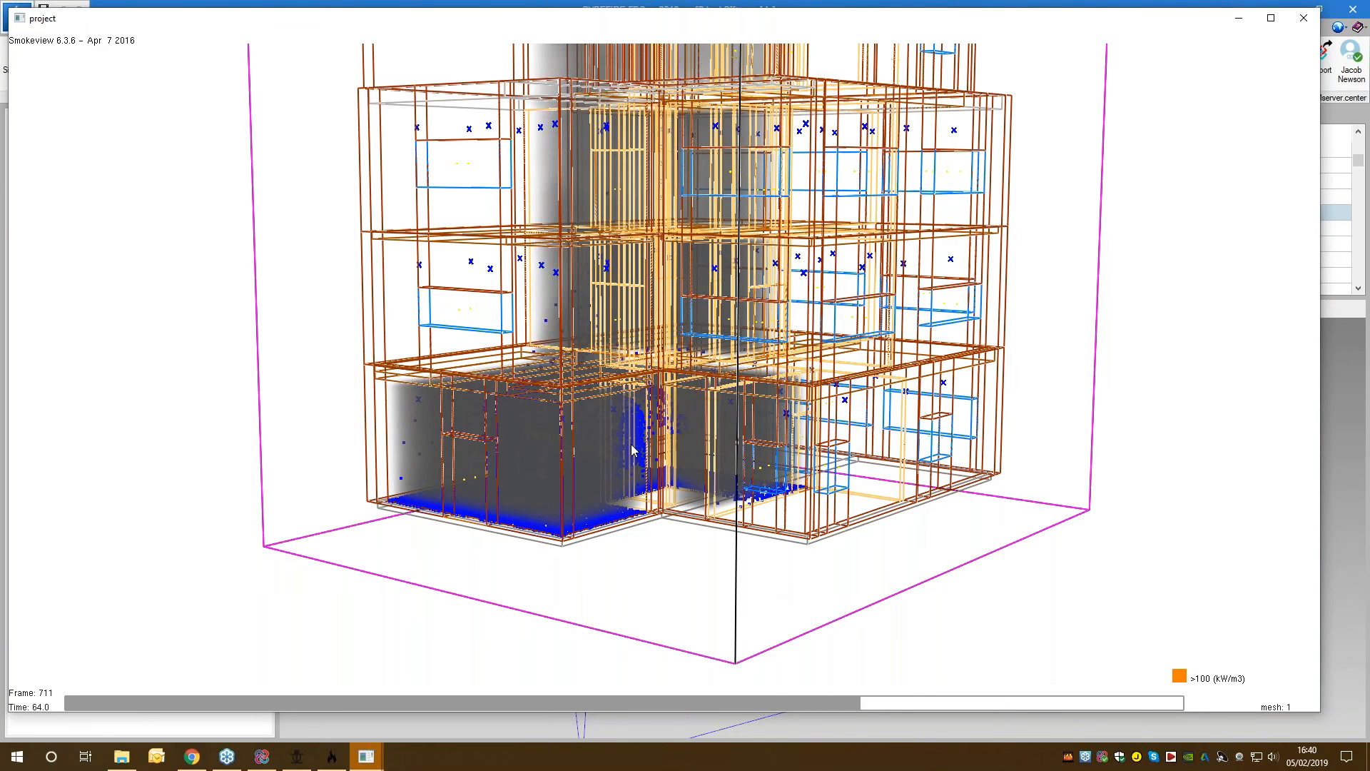
drag(632, 450, 545, 531)
Step: Unload the SOOT MASS FRACTION 3D smoke results
right_click(788, 626)
mouse_move(835, 633)
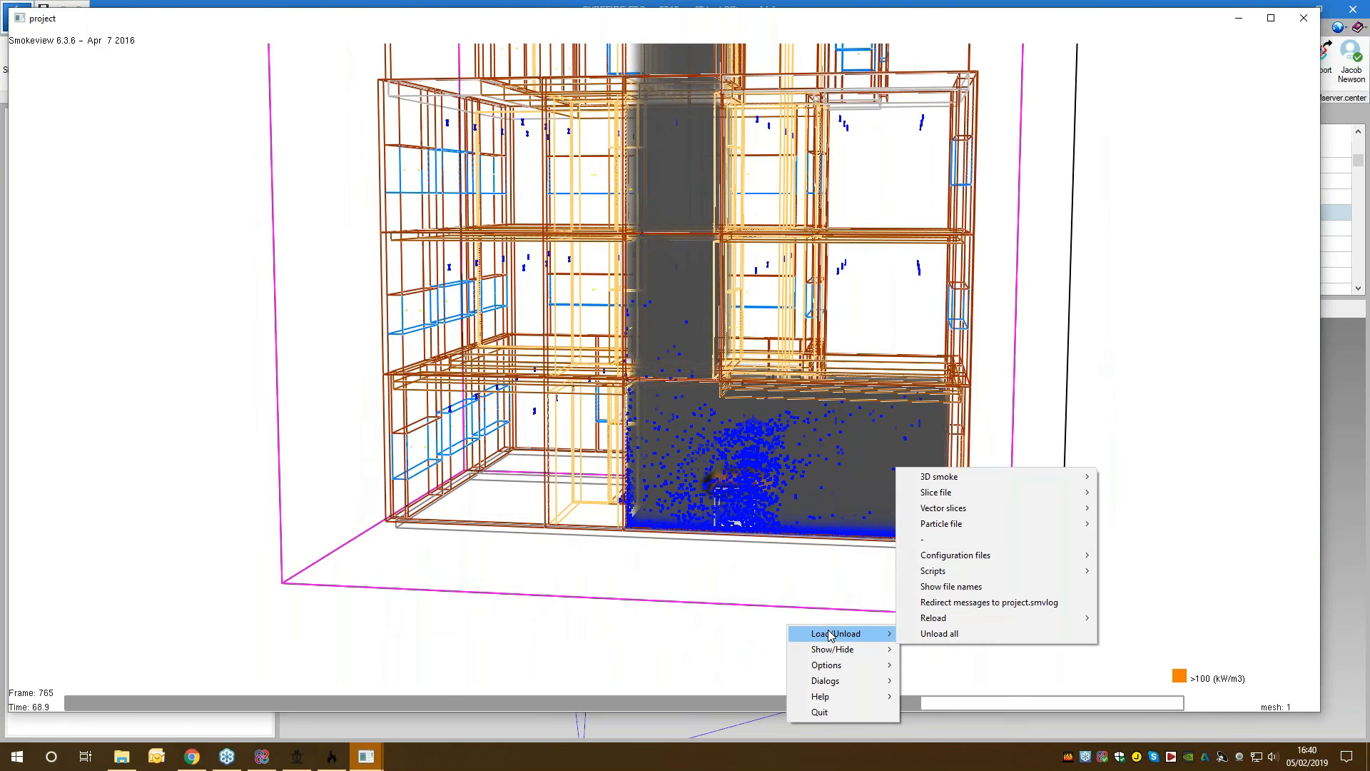
mouse_move(928, 477)
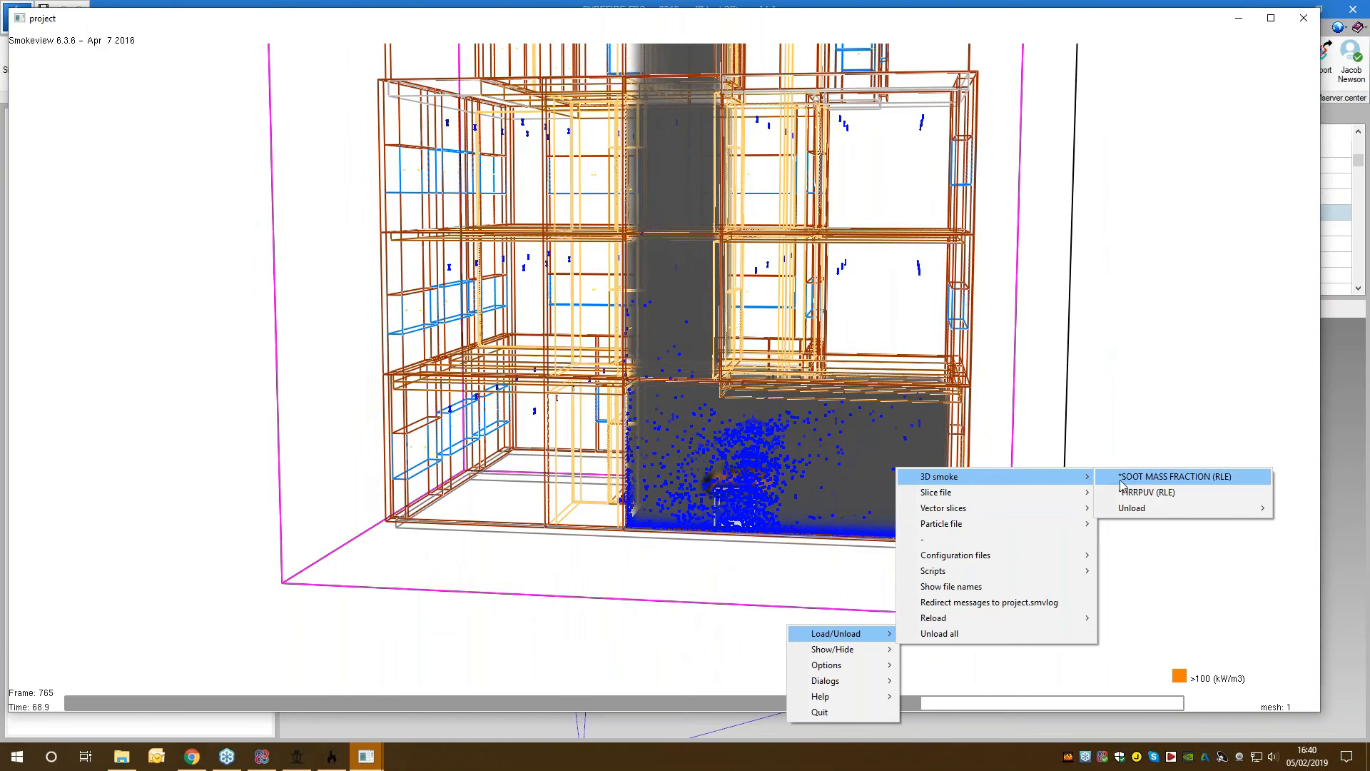
mouse_move(1128, 508)
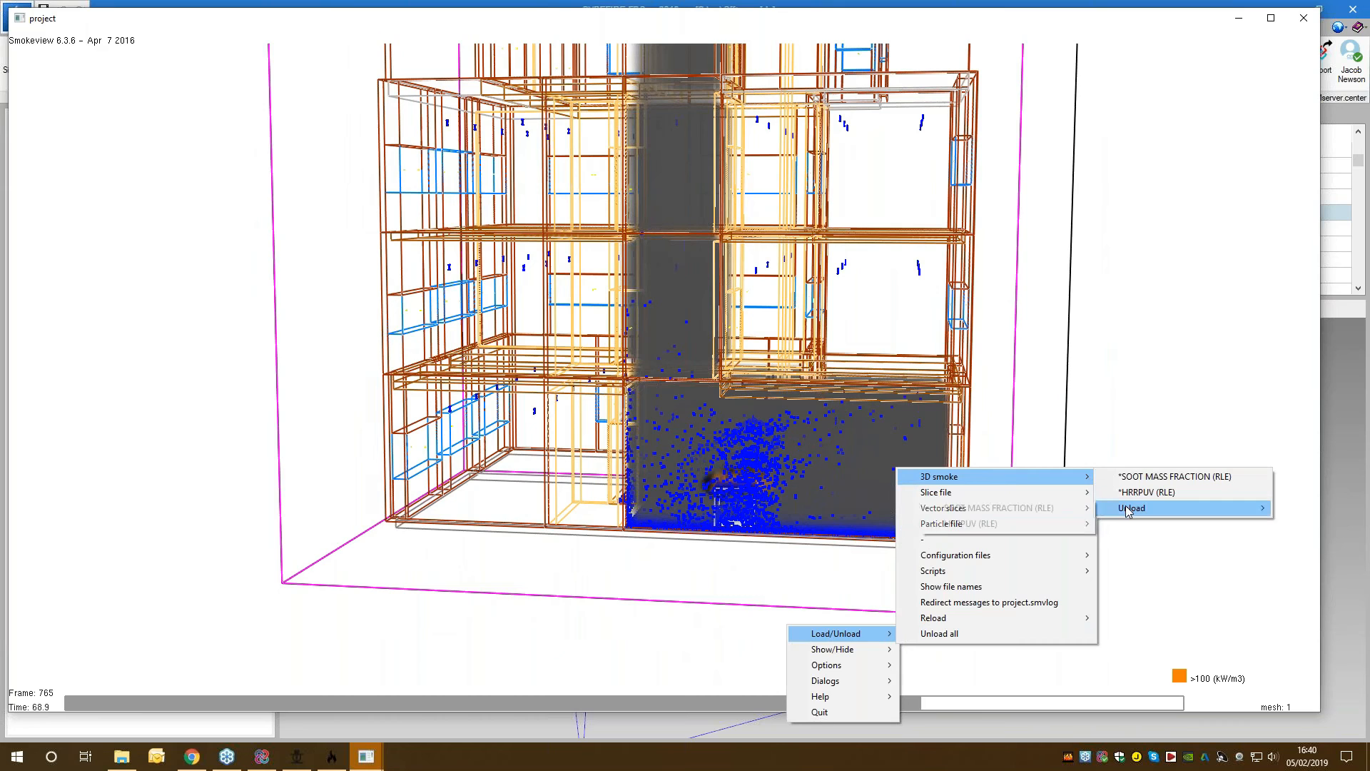
click(1077, 509)
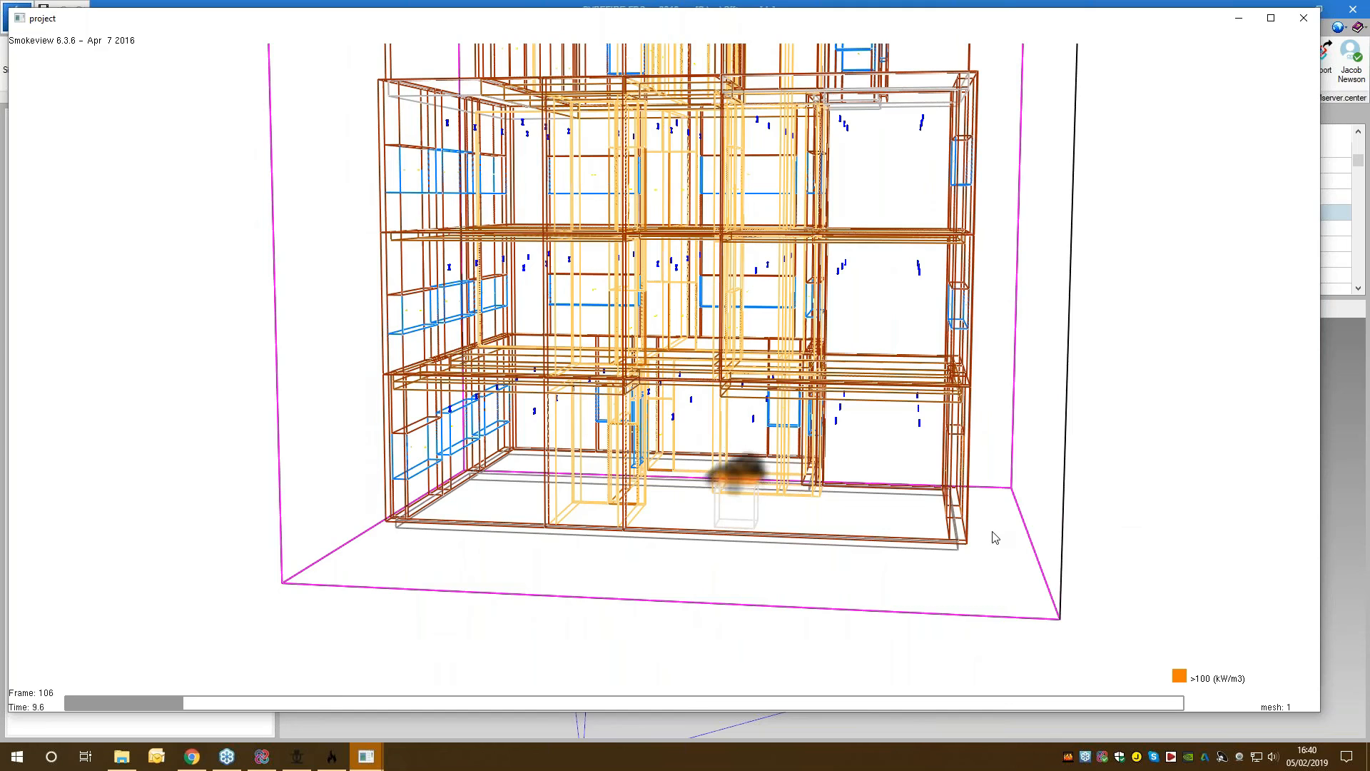
Step: Load the Z=1.52 - Temp. Ground floor temperature slice and view it from above
right_click(996, 536)
mouse_move(1006, 541)
mouse_move(1110, 544)
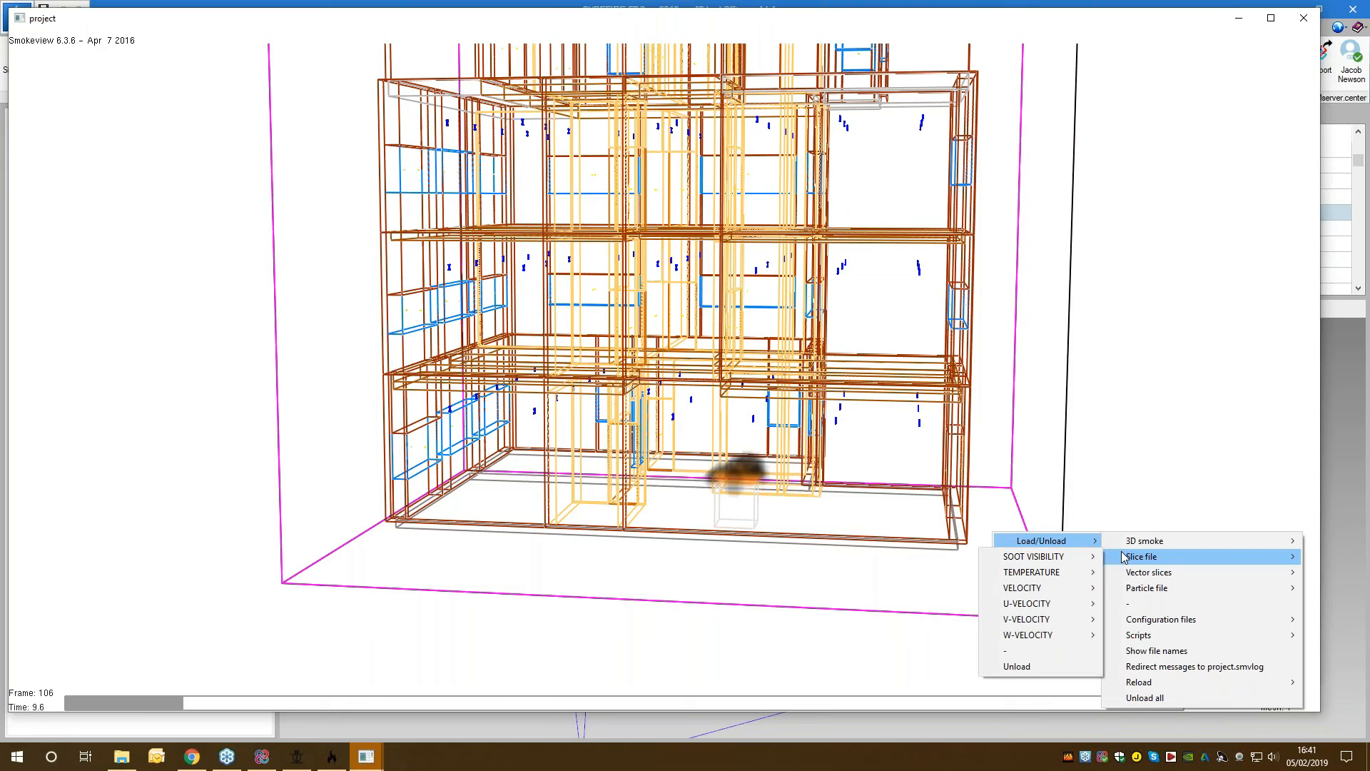
mouse_move(1071, 571)
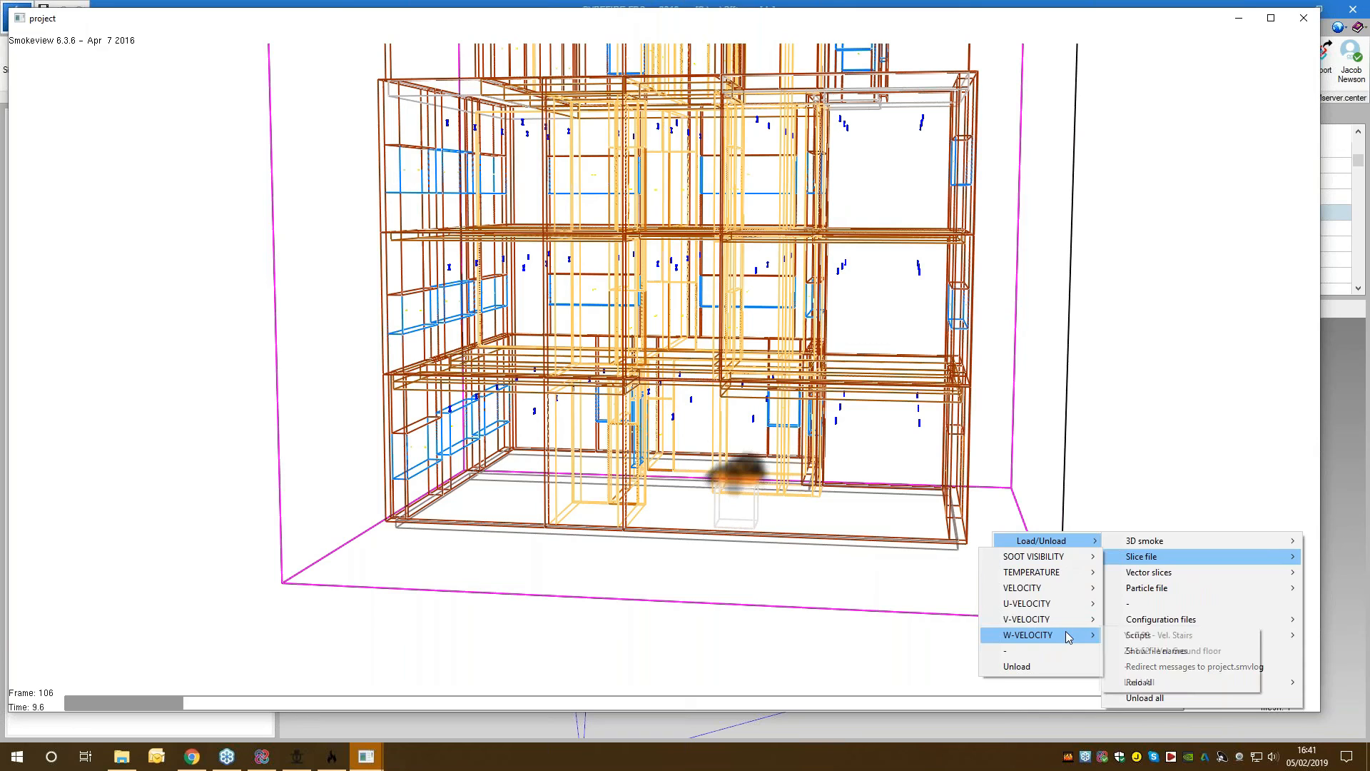
mouse_move(1049, 605)
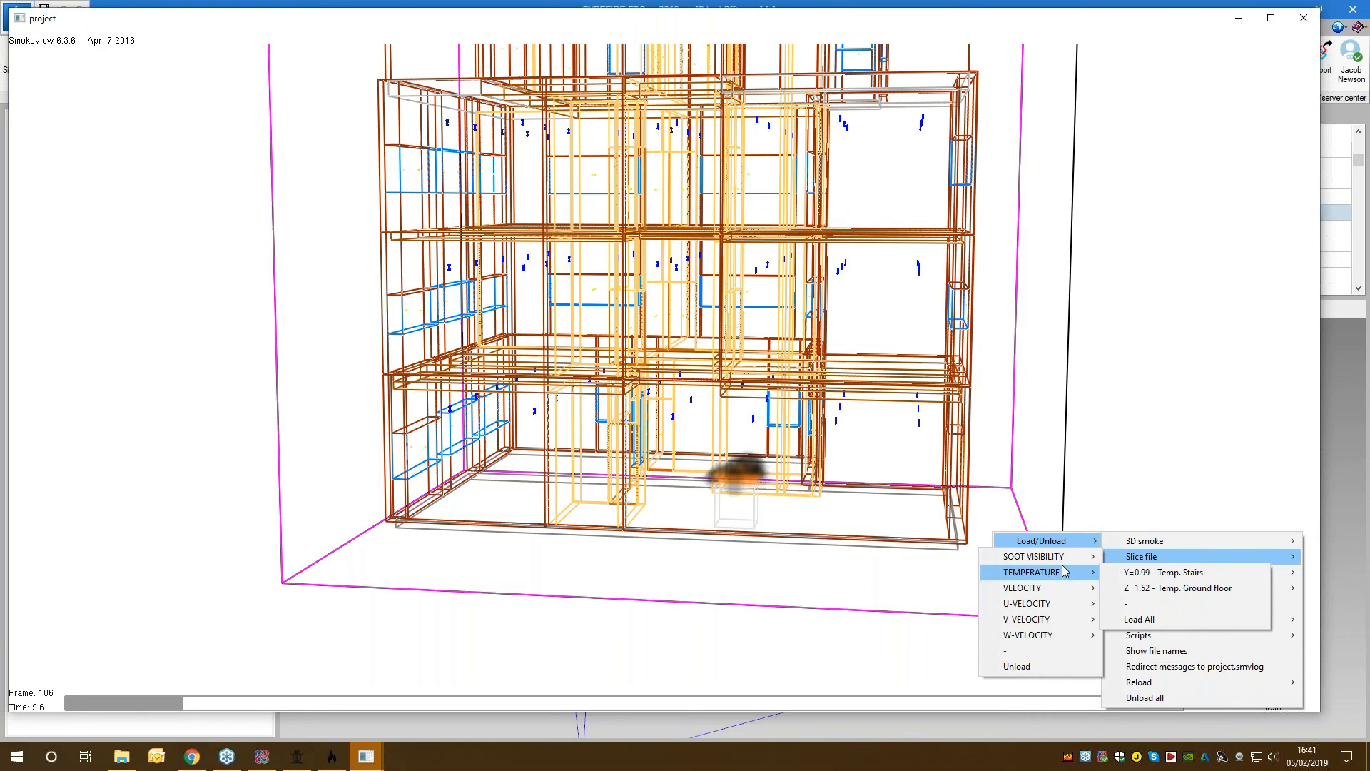
click(1141, 589)
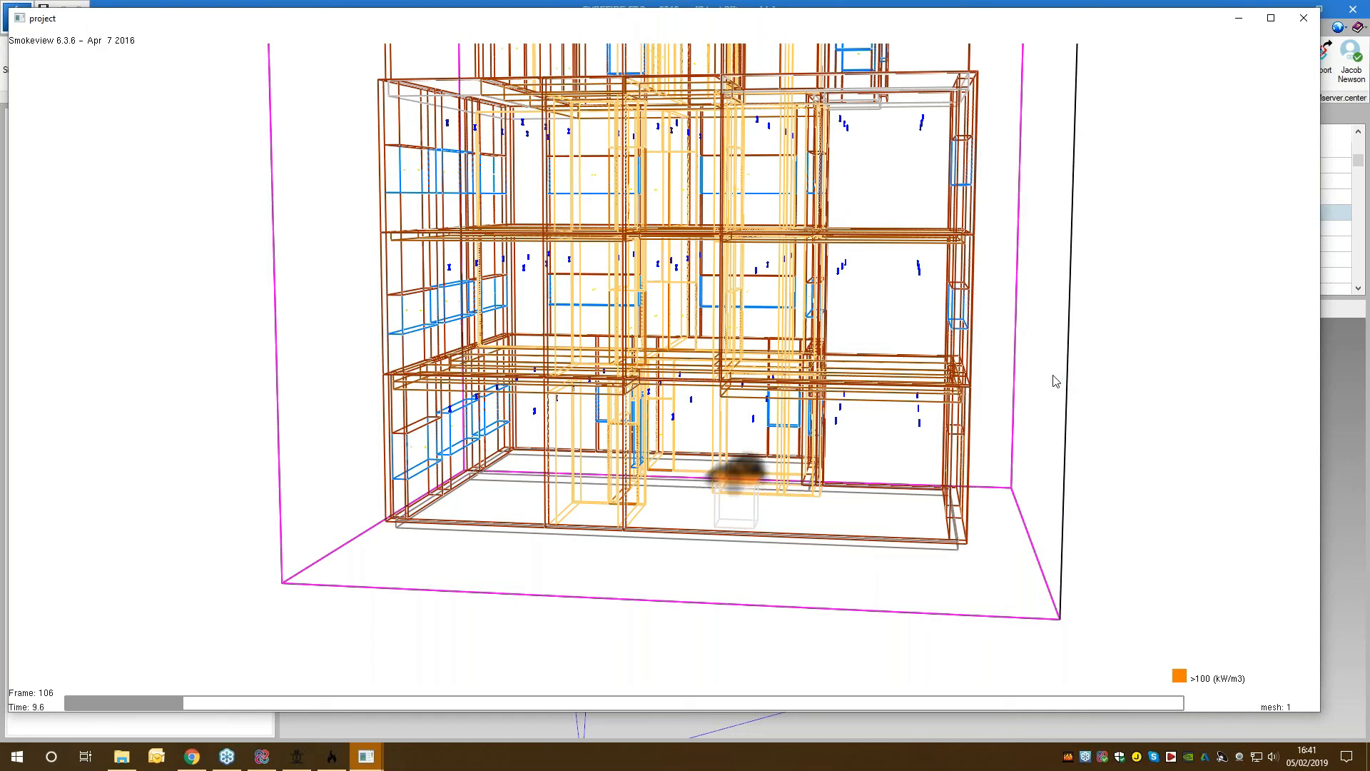
drag(1055, 381, 981, 412)
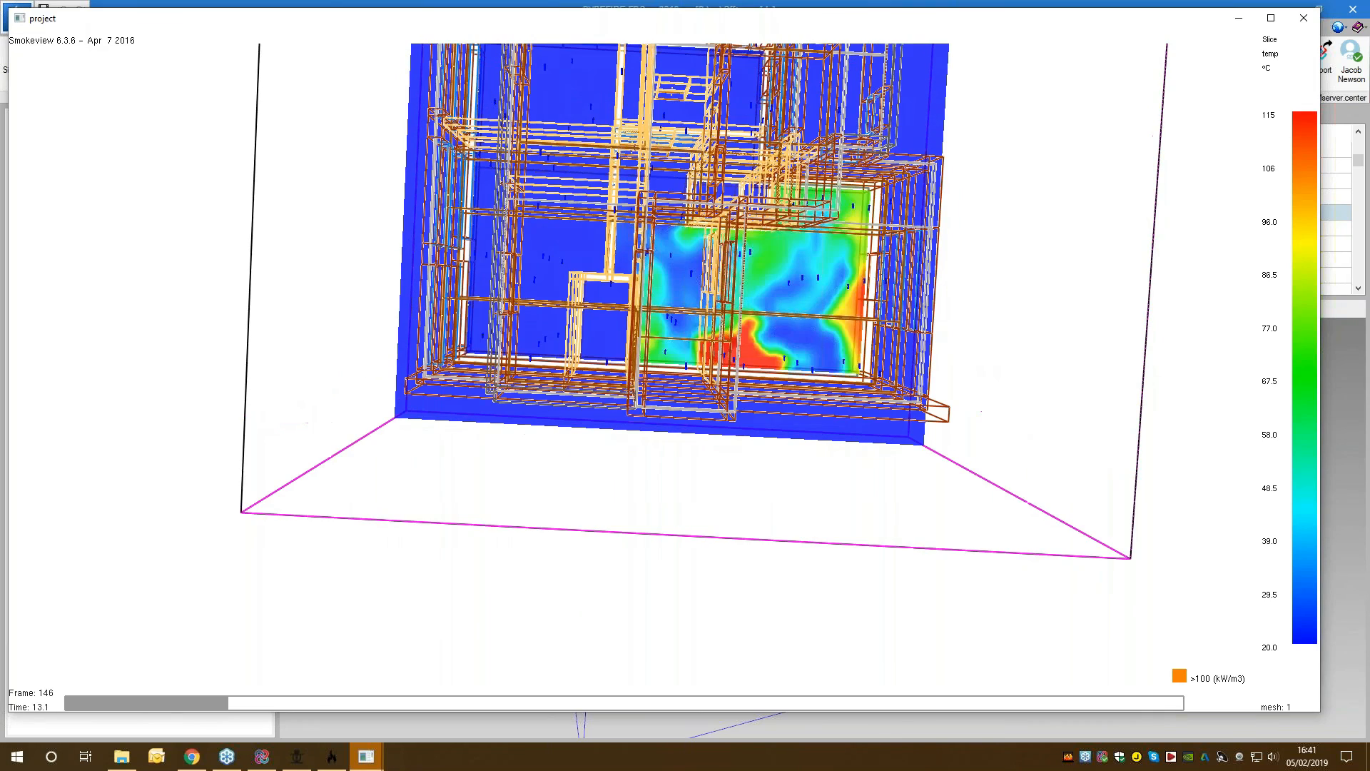
drag(984, 354, 939, 464)
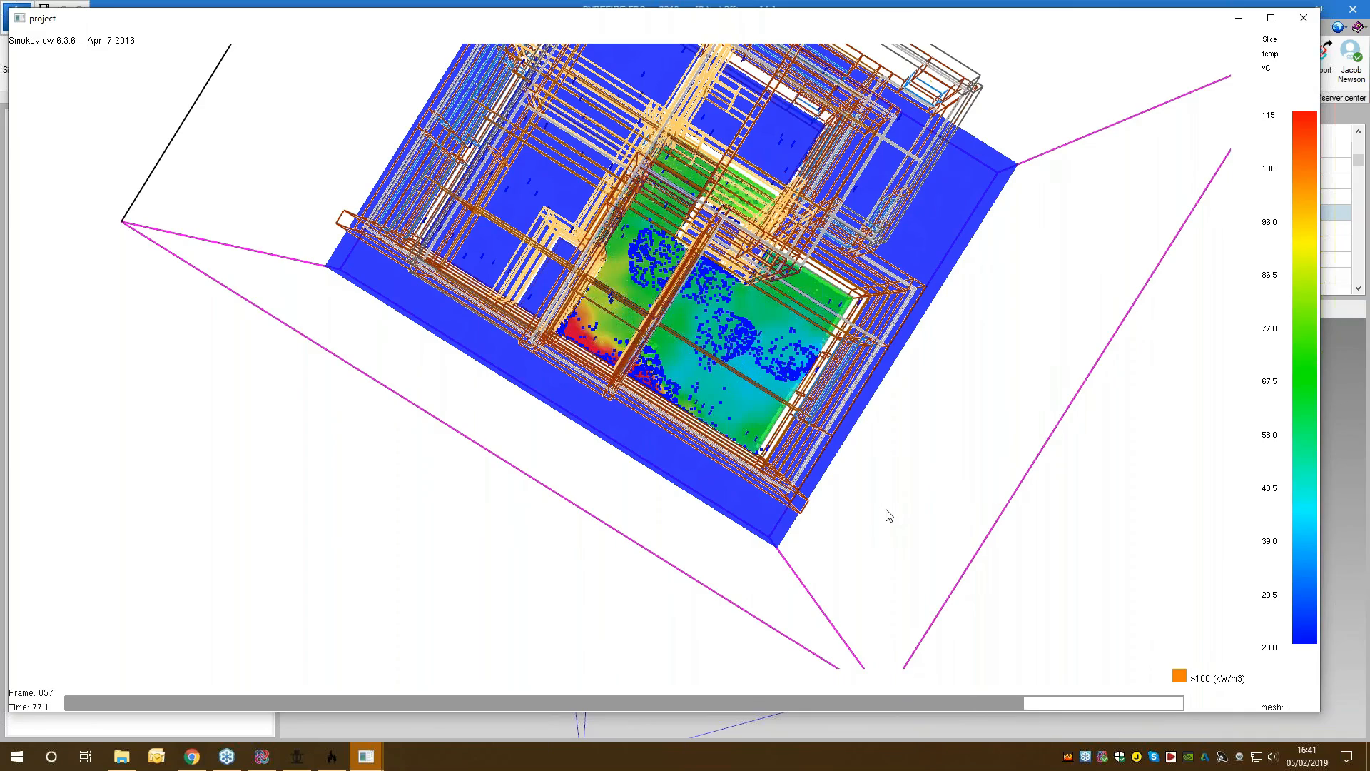
Step: Load the Y=0.99 - Temp. Stairs temperature slice and view the vertical section from both sides
drag(888, 515, 1002, 563)
right_click(1003, 564)
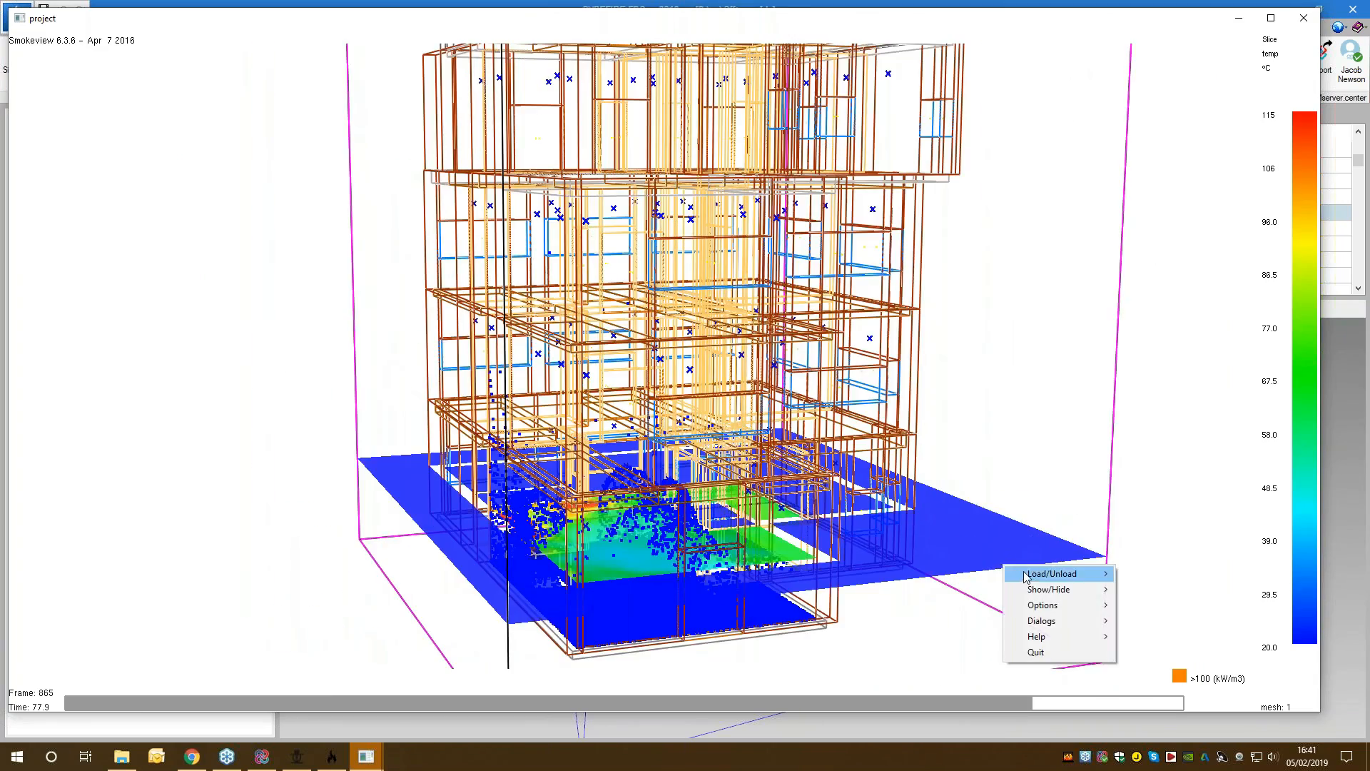
mouse_move(1042, 574)
mouse_move(1176, 605)
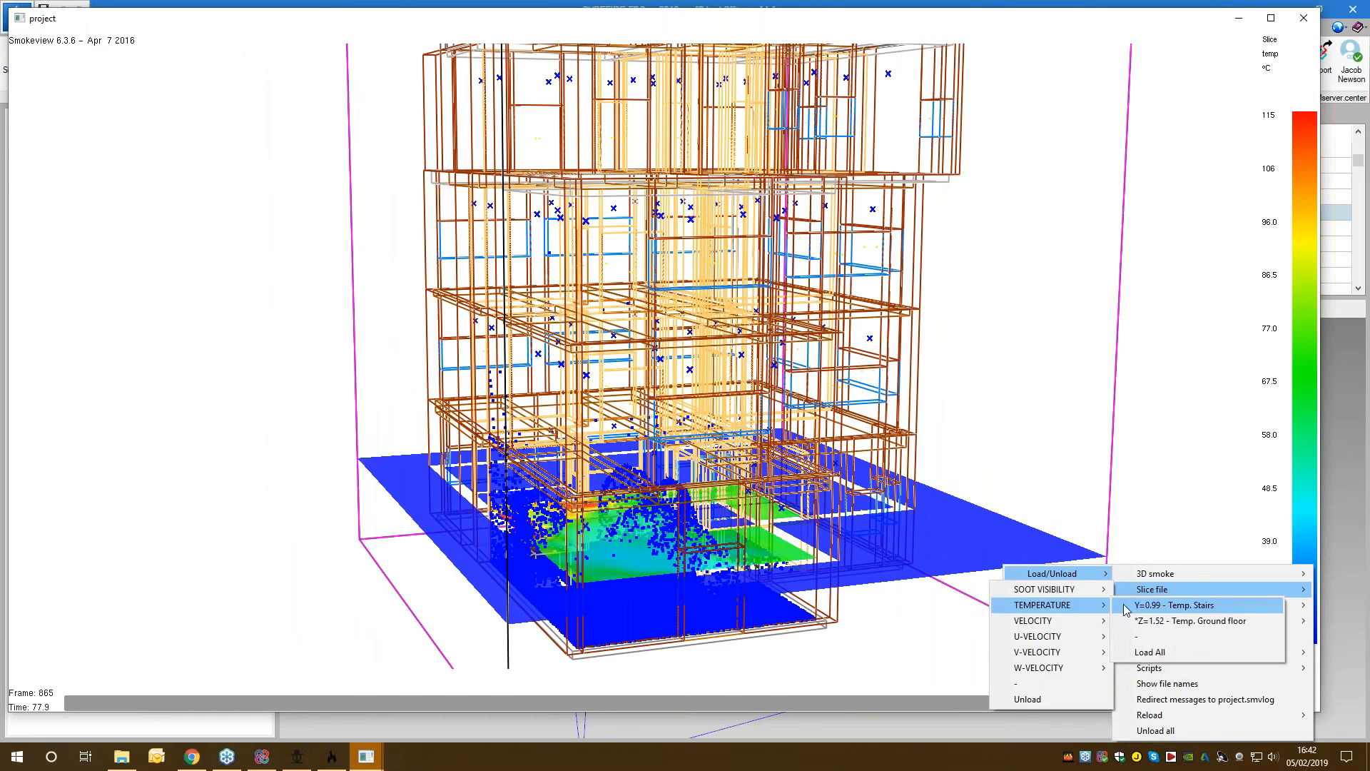
click(1128, 605)
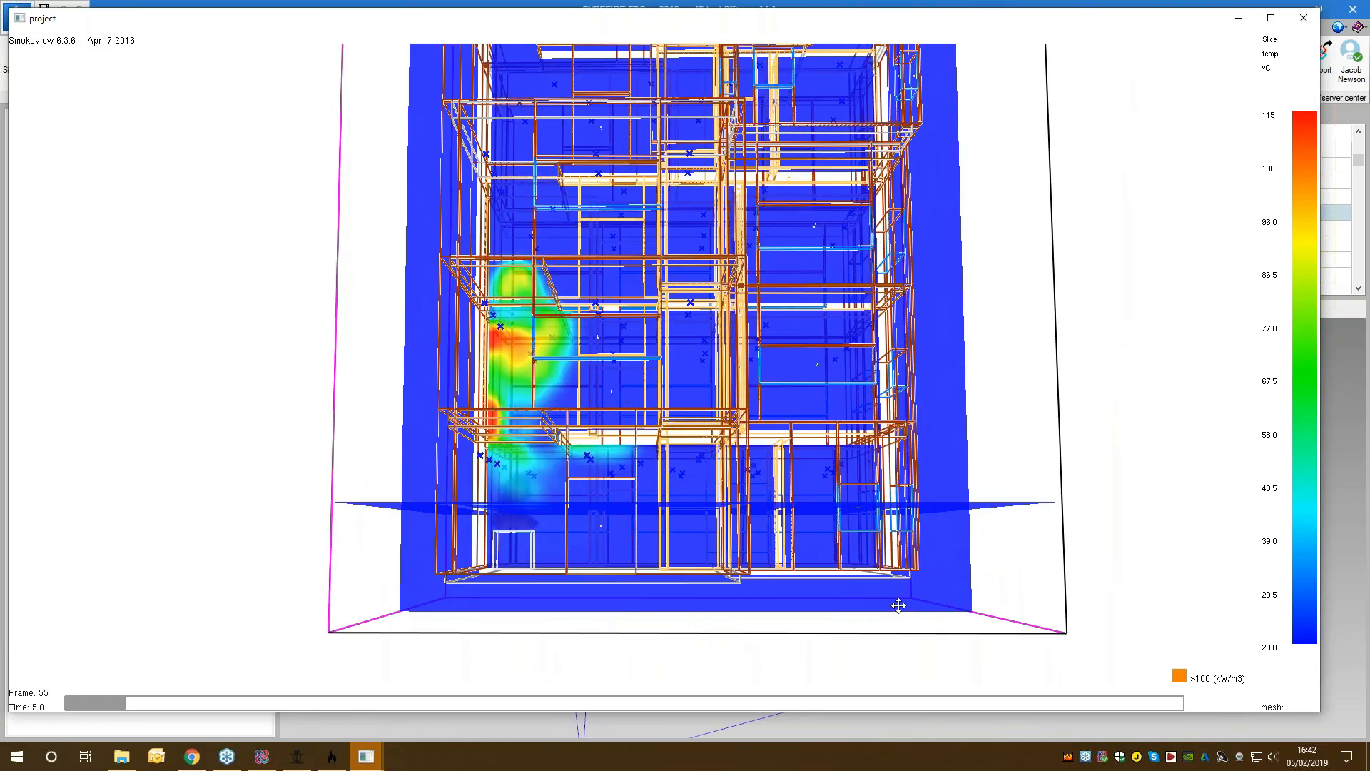
drag(884, 414, 885, 453)
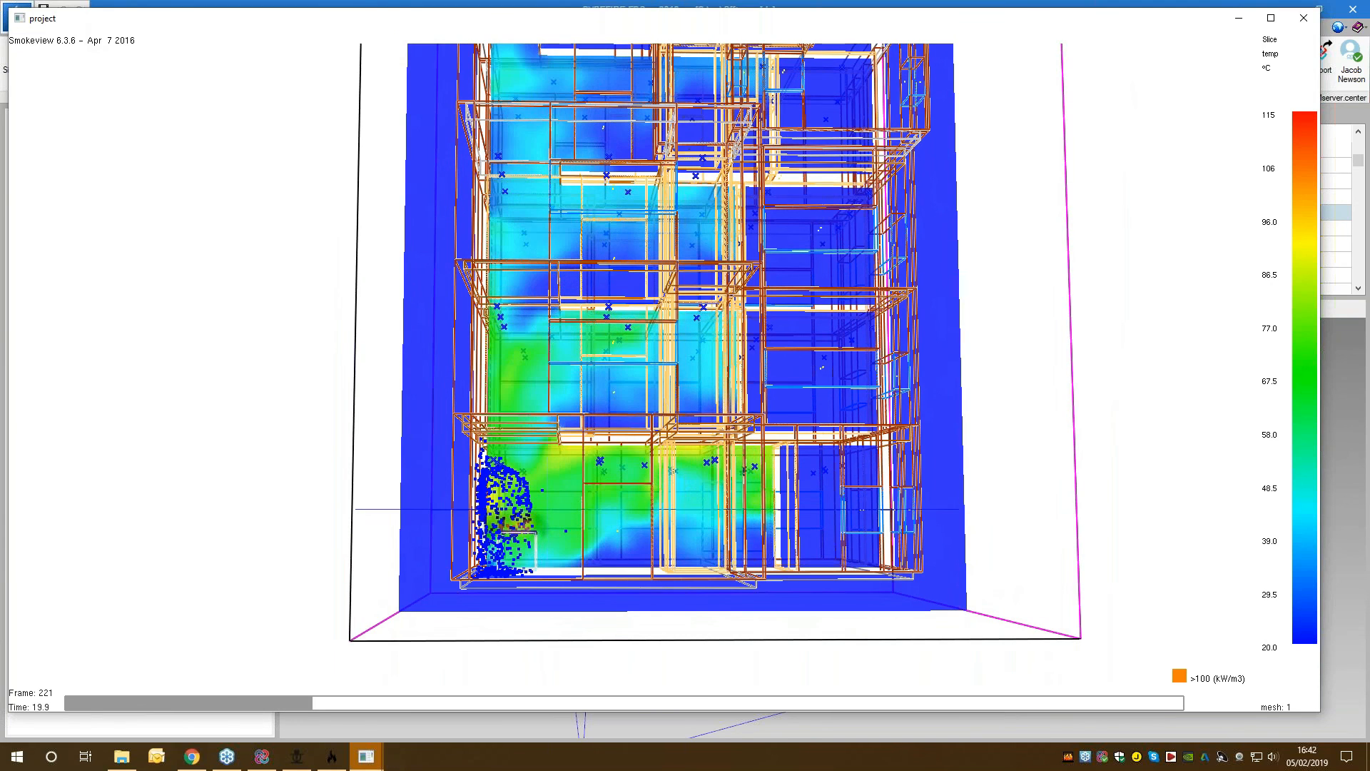
alt+drag(709, 404, 709, 428)
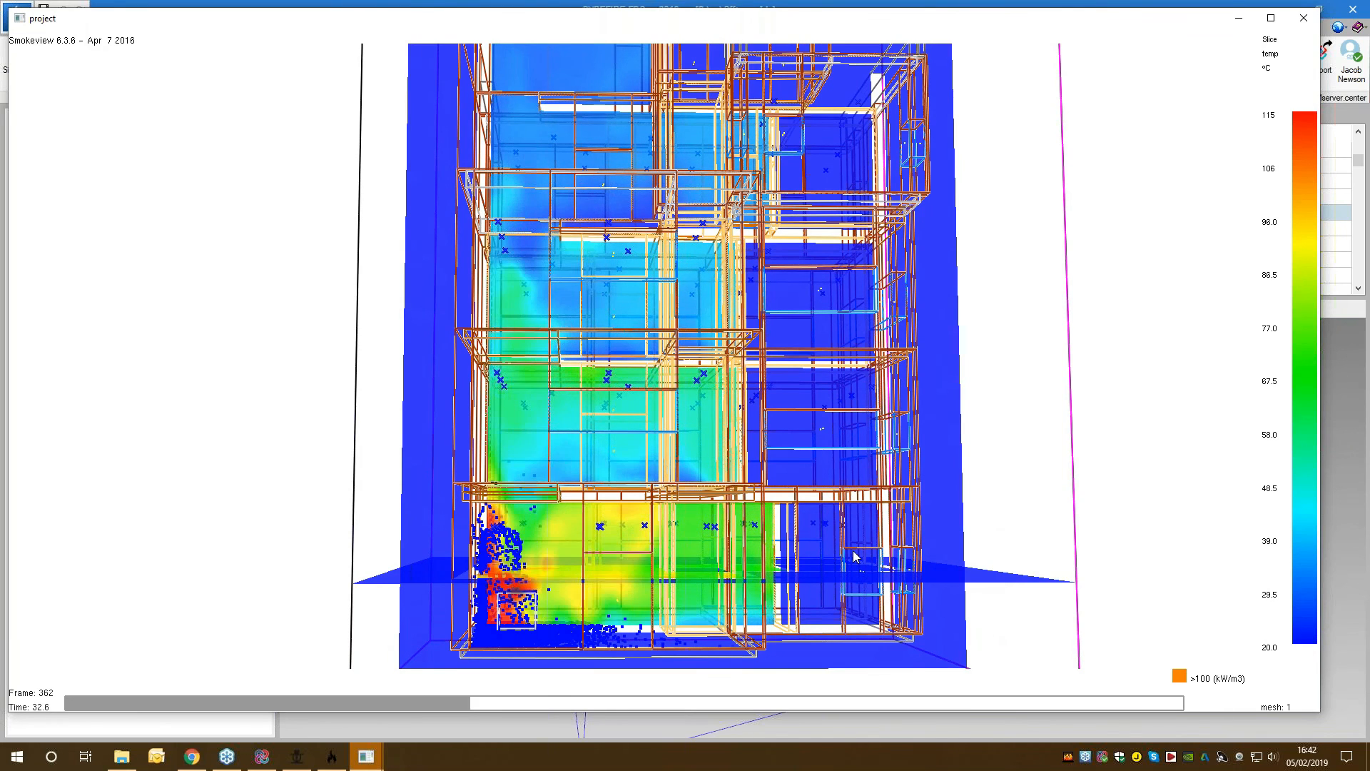
mouse_move(632, 506)
mouse_down()
mouse_move(647, 515)
mouse_move(632, 505)
mouse_up()
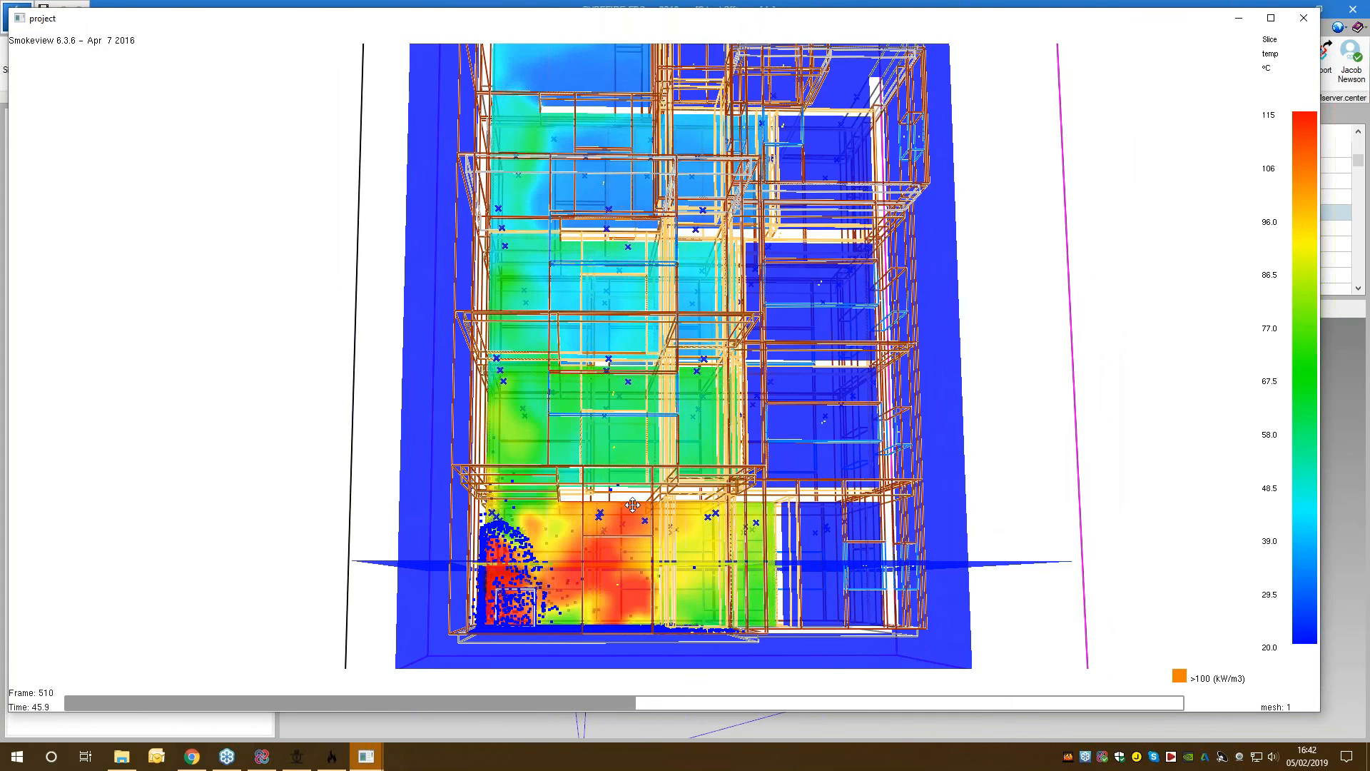
drag(665, 542, 578, 520)
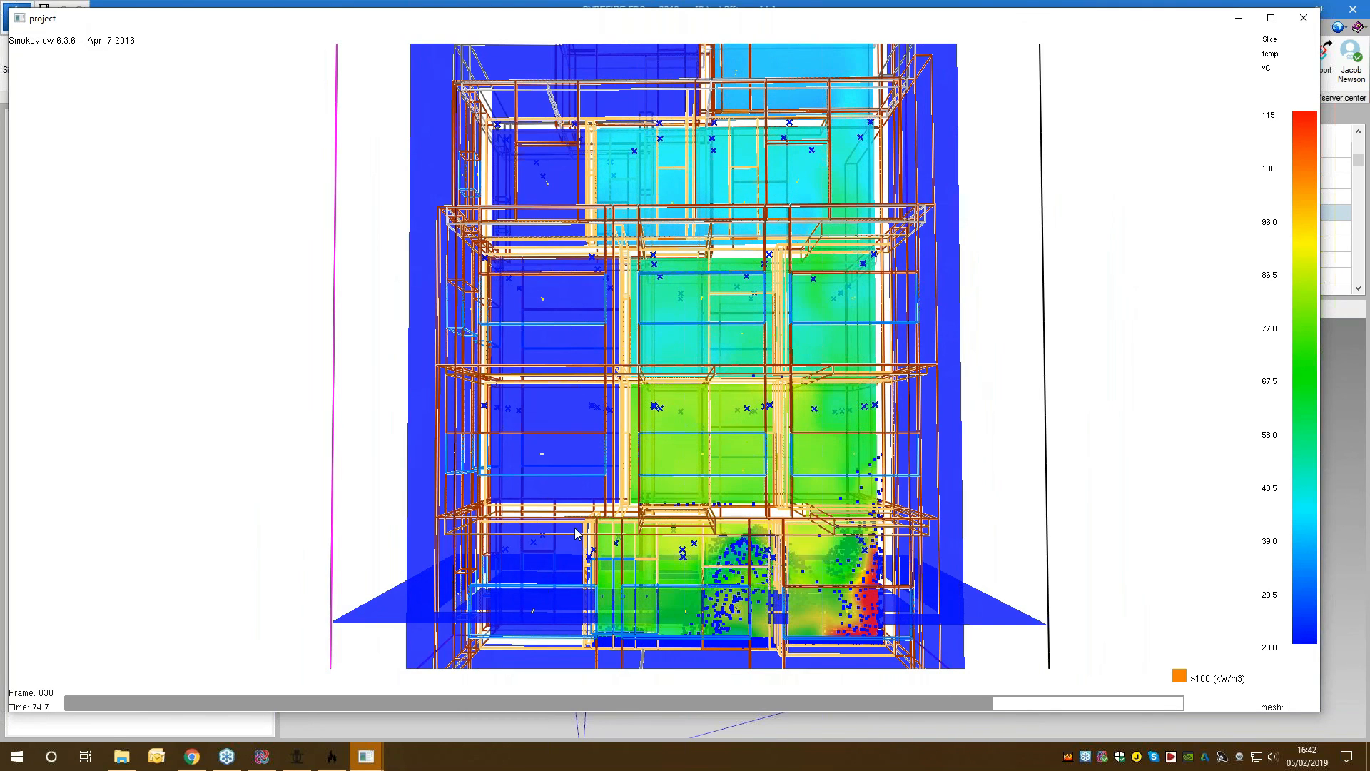
Step: Unload all the loaded temperature slice files
right_click(1047, 457)
mouse_move(1113, 464)
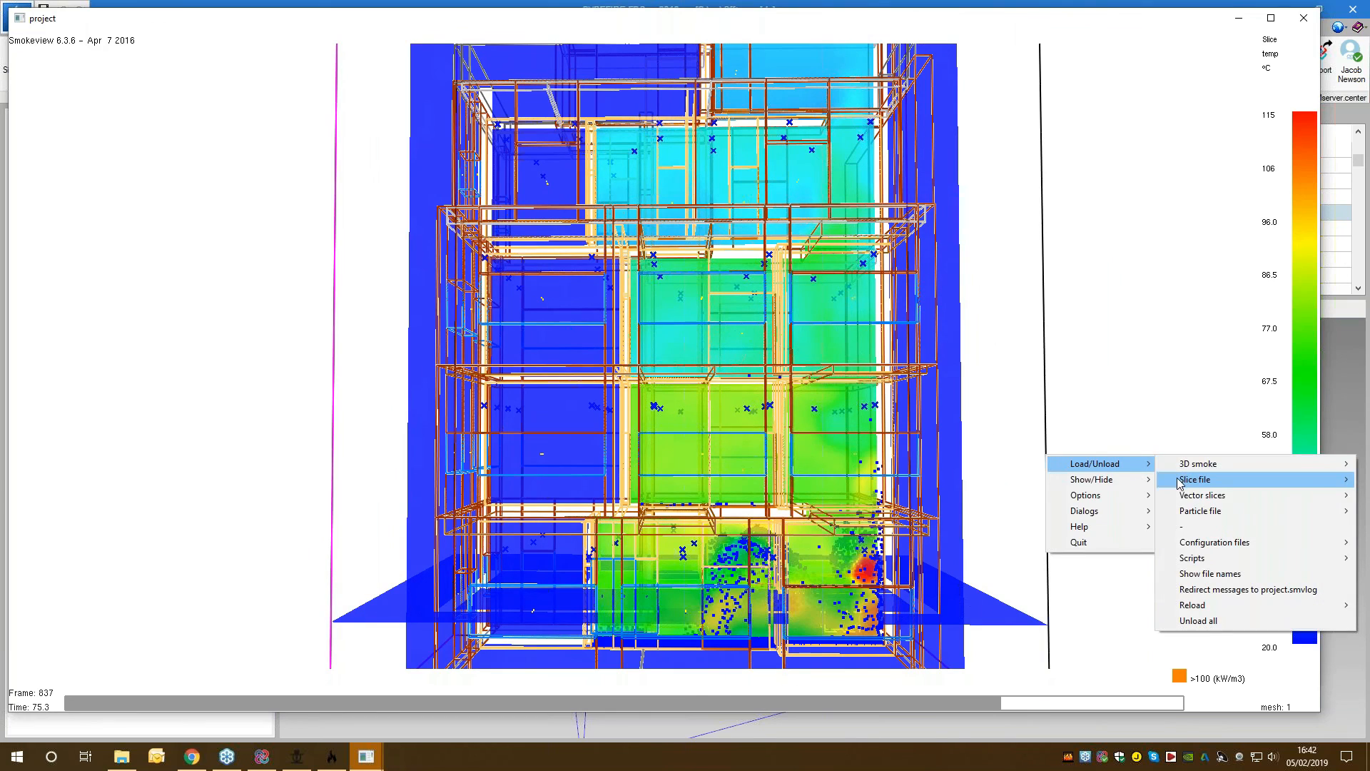
mouse_move(1178, 484)
mouse_move(1123, 594)
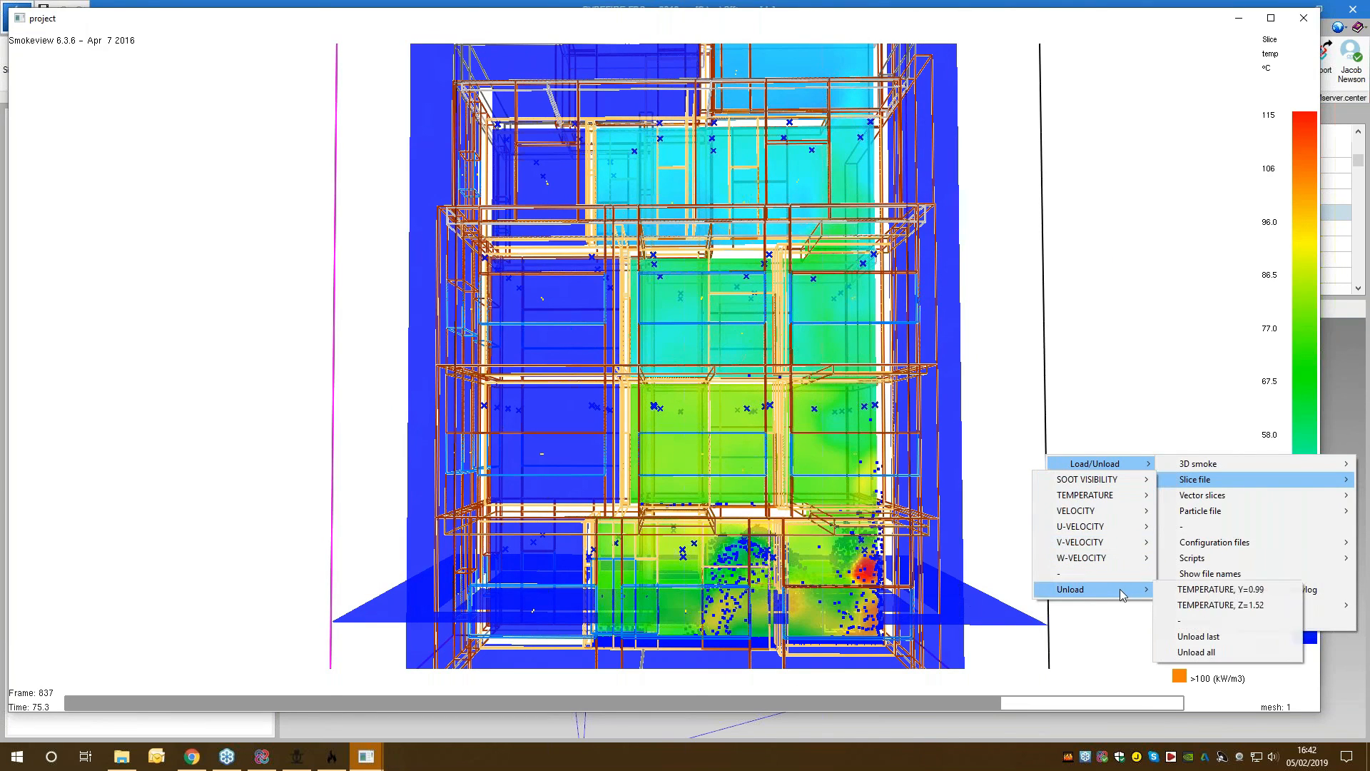
click(1196, 652)
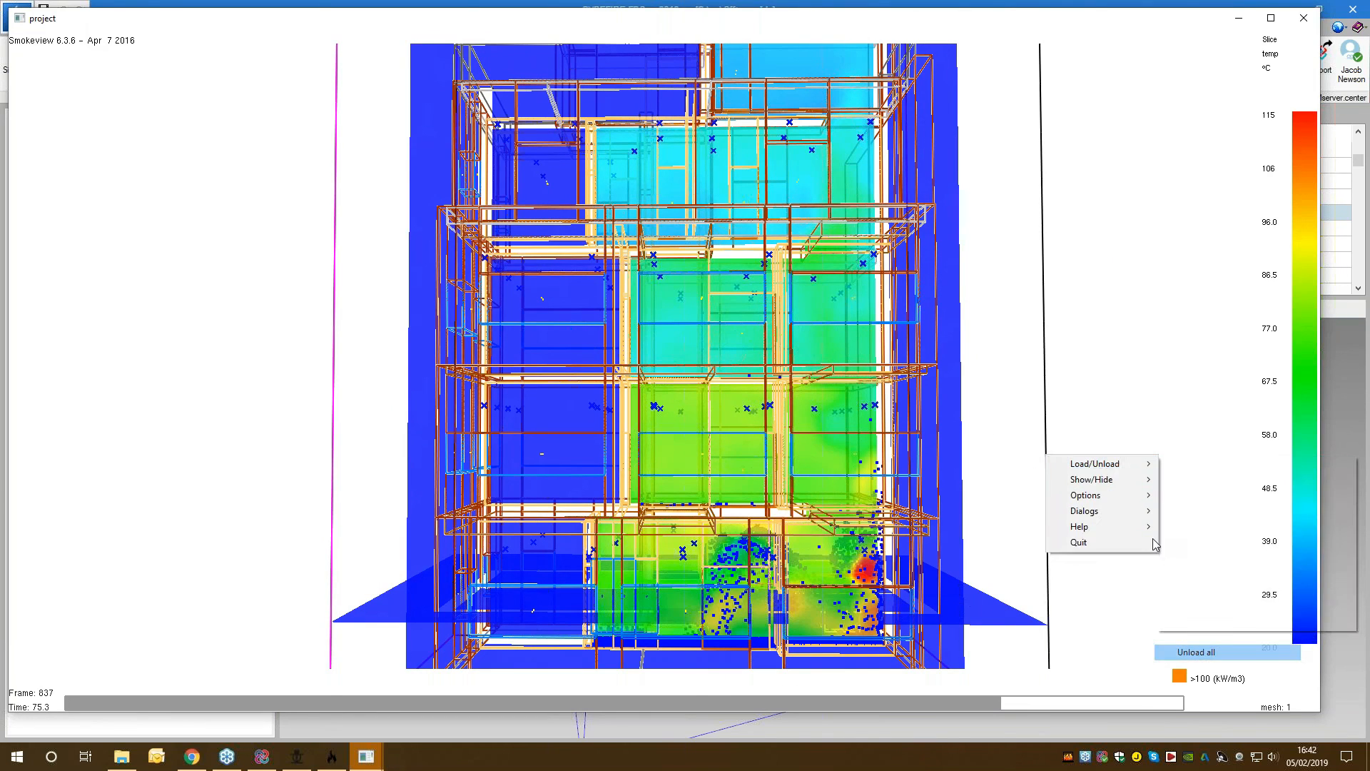
Step: Load the Z=1.52 VELOCITY vector slice and view the horizontal section from above
right_click(1069, 296)
mouse_move(1092, 303)
mouse_move(997, 318)
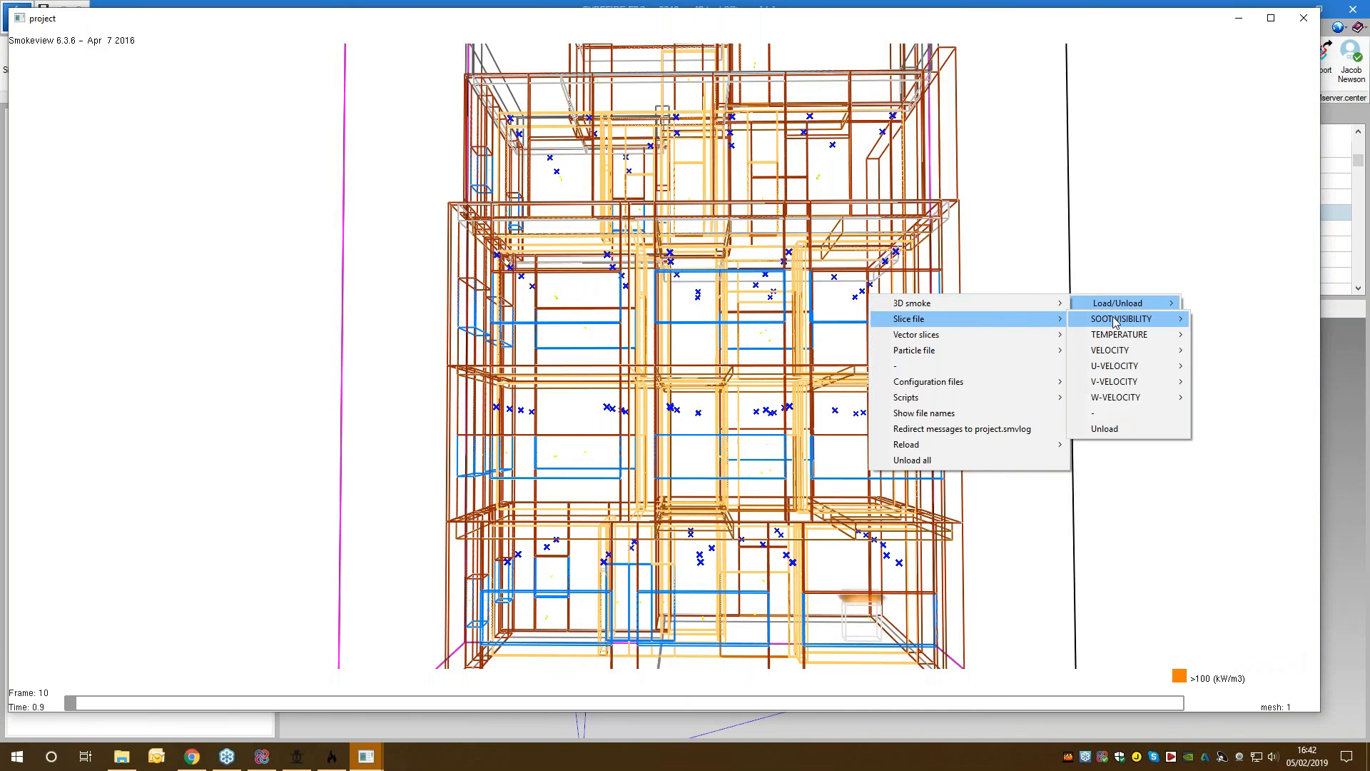
mouse_move(1116, 350)
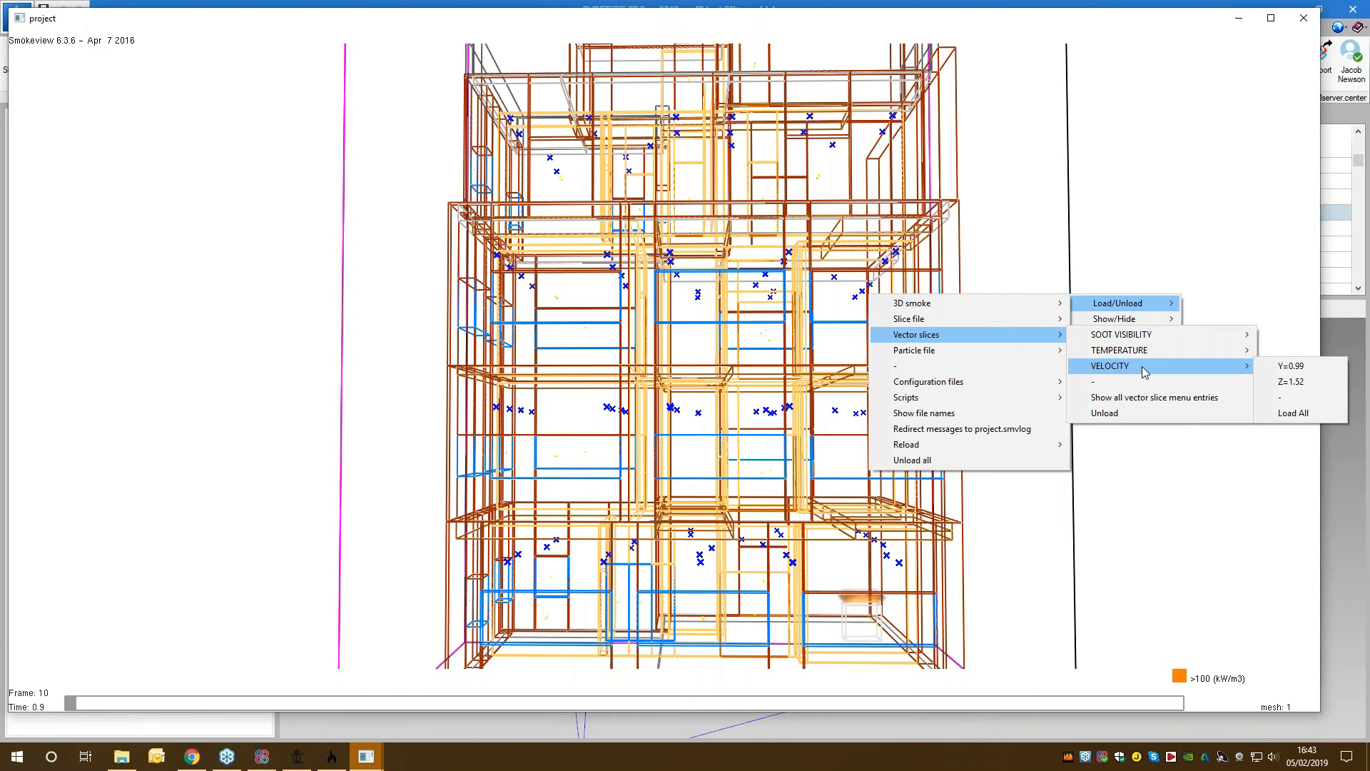
click(1316, 383)
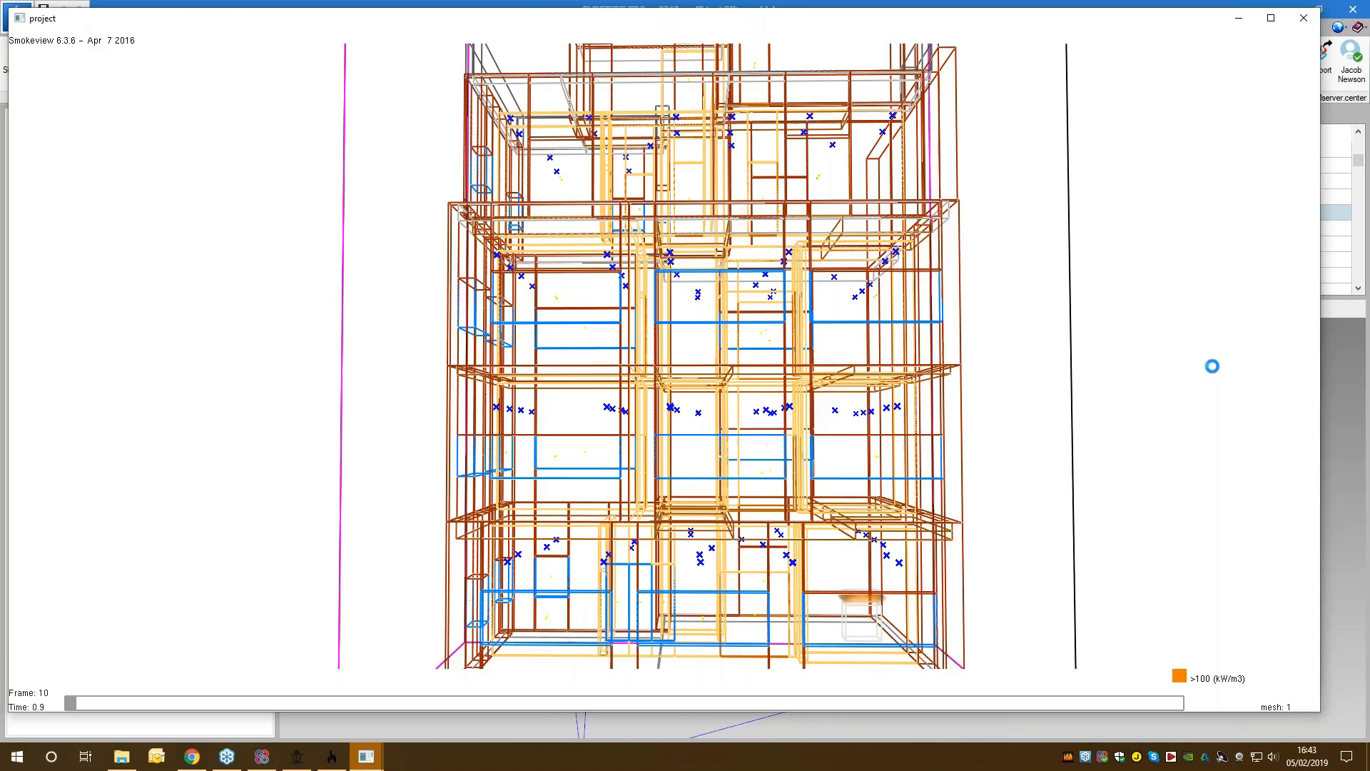
drag(1070, 336, 996, 426)
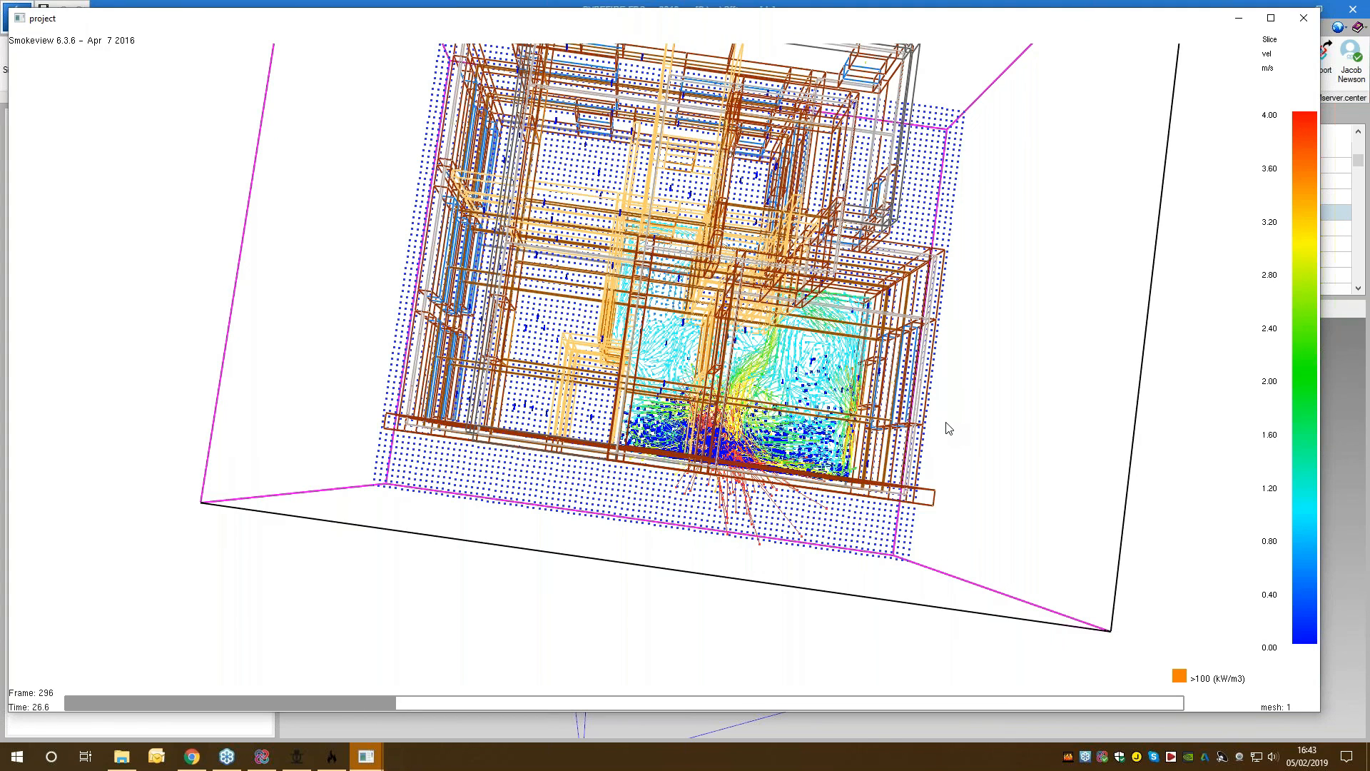
Step: Unload the particle file results from the model
right_click(998, 420)
mouse_move(1042, 424)
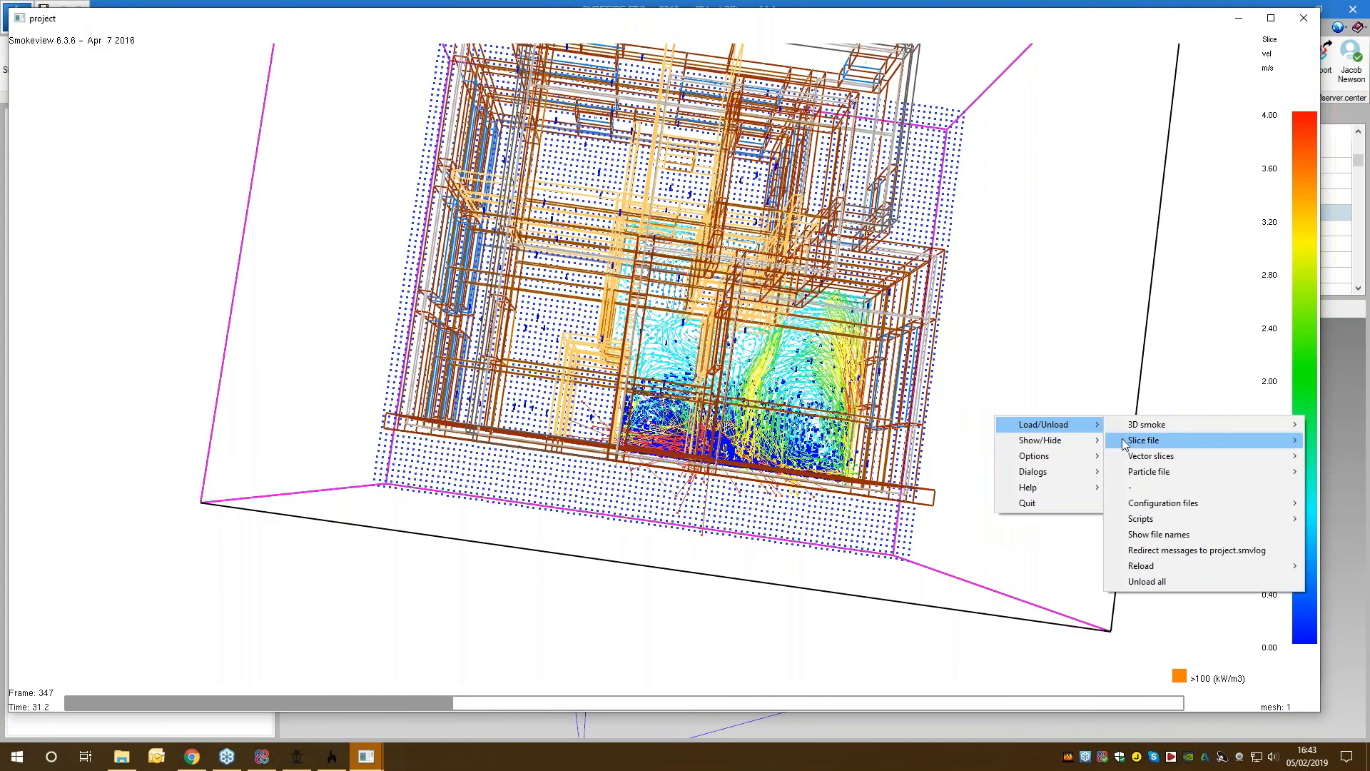
mouse_move(1142, 472)
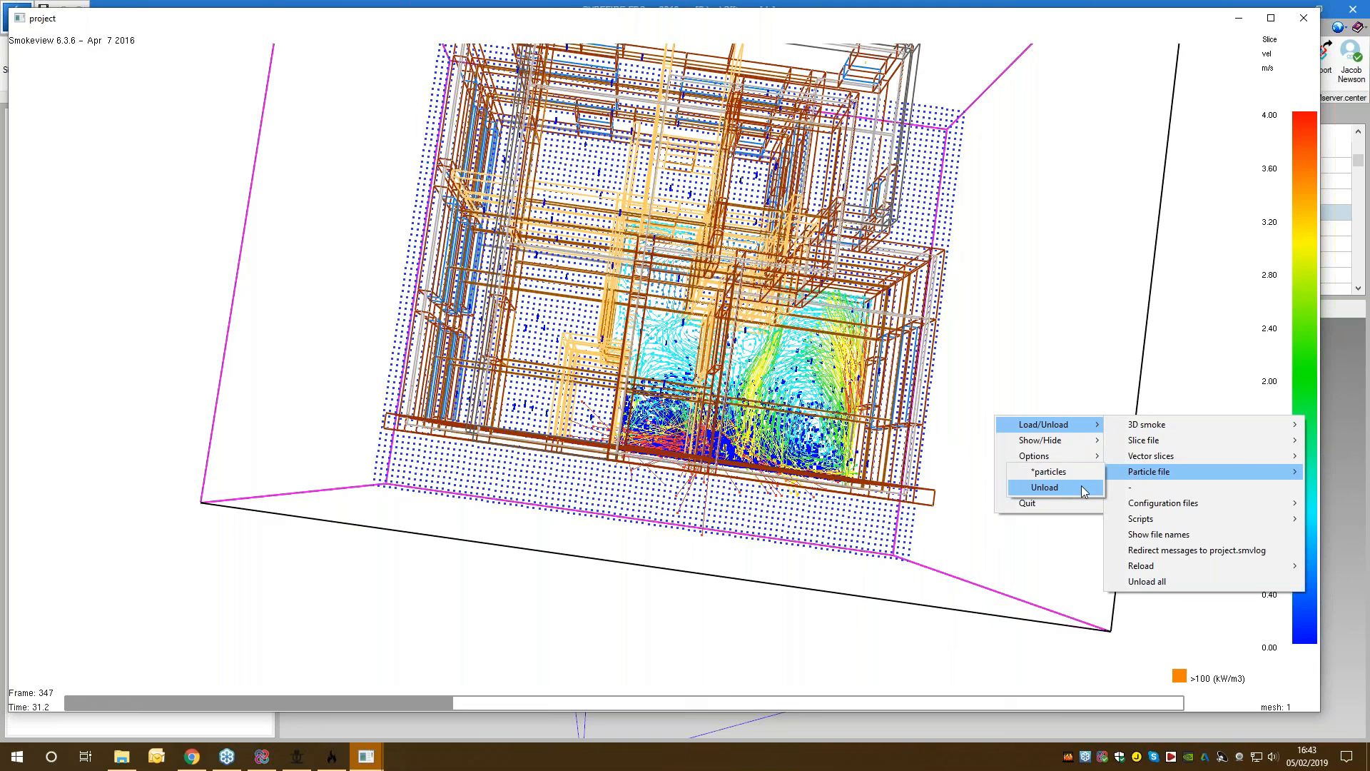
click(1082, 489)
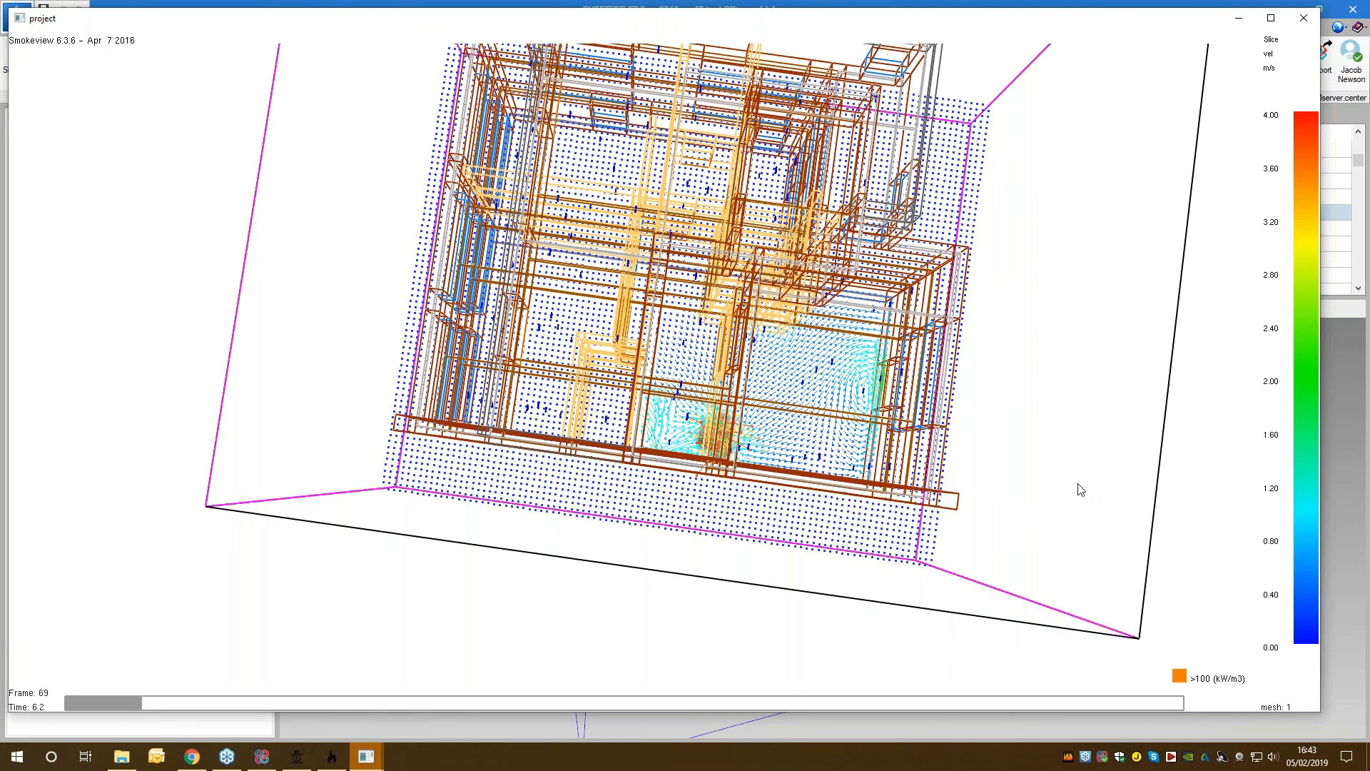
Step: Load the Y=0.99 VELOCITY vector slice alongside the horizontal one and view the vertical section from the side
right_click(1062, 526)
mouse_move(1113, 530)
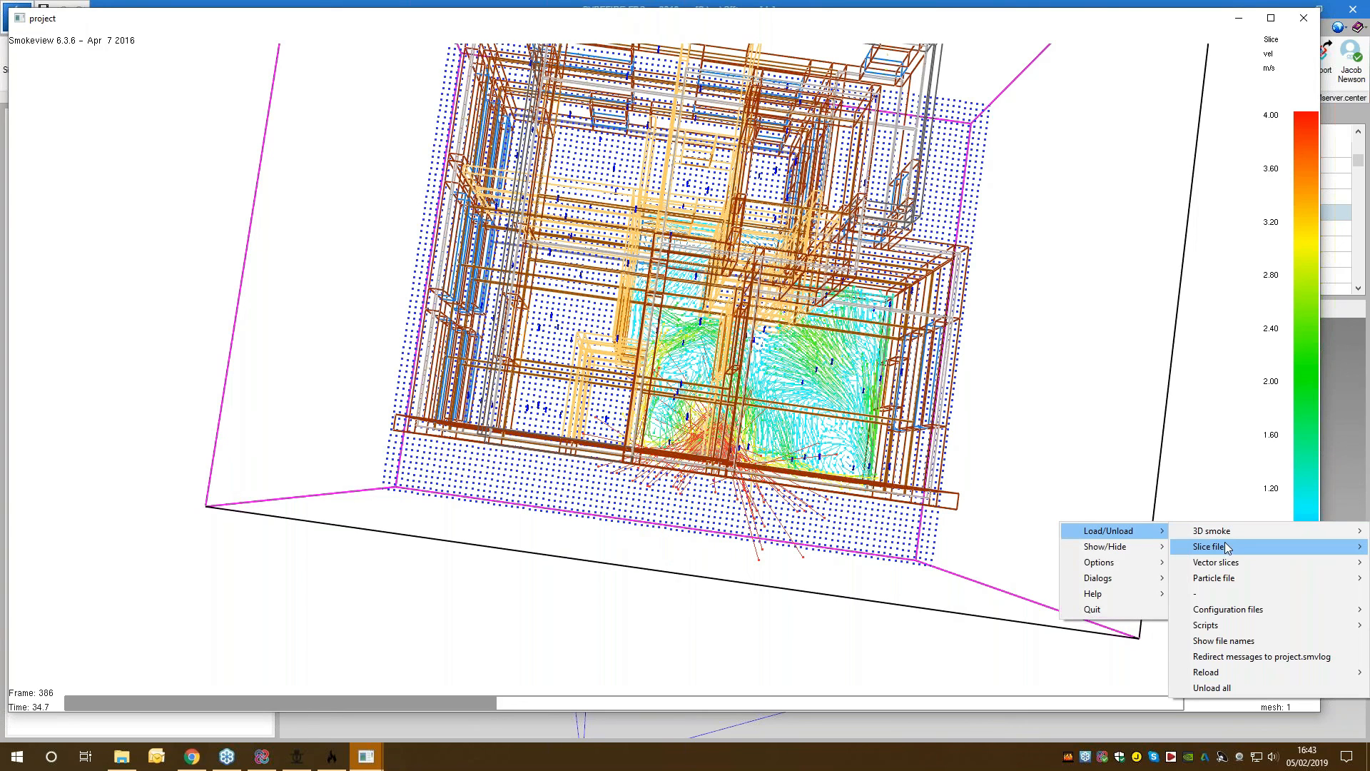
mouse_move(1216, 563)
mouse_move(1127, 584)
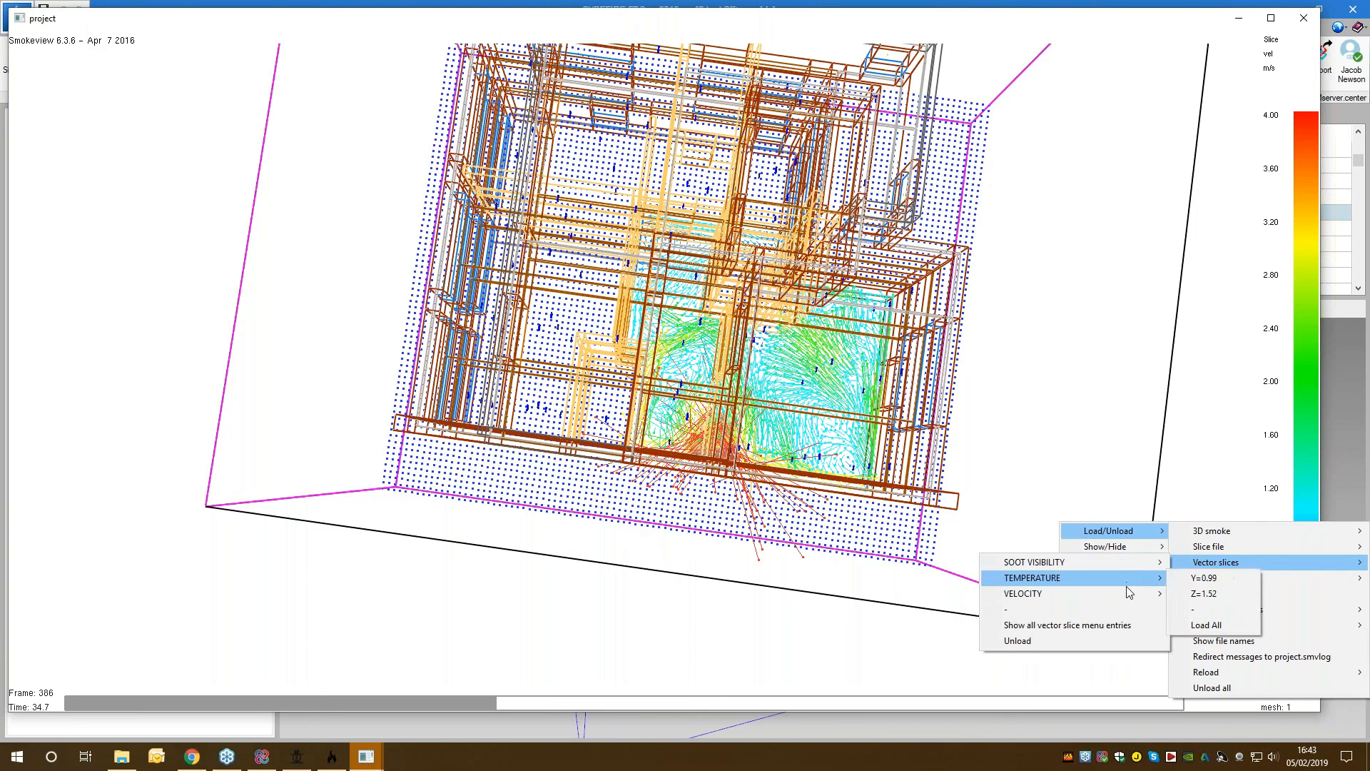
click(1203, 596)
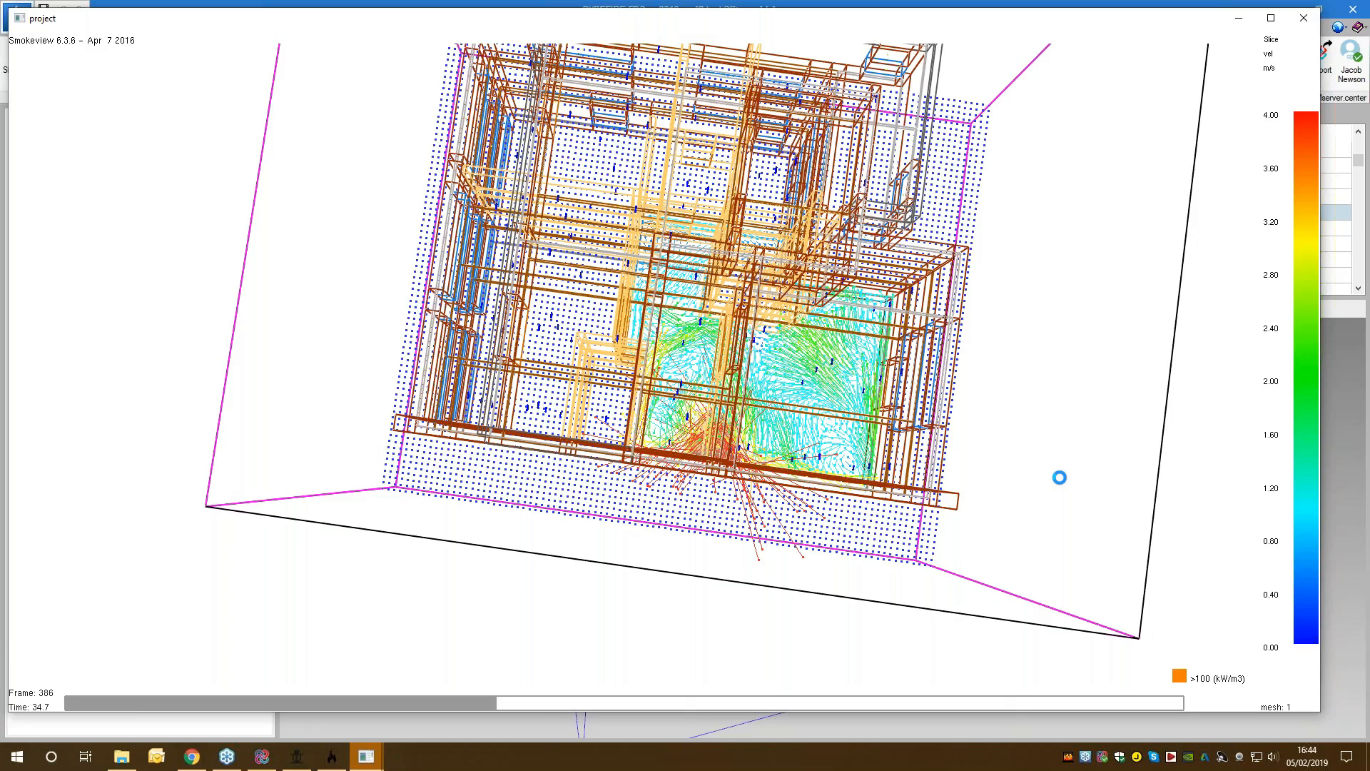
drag(1049, 457, 1009, 437)
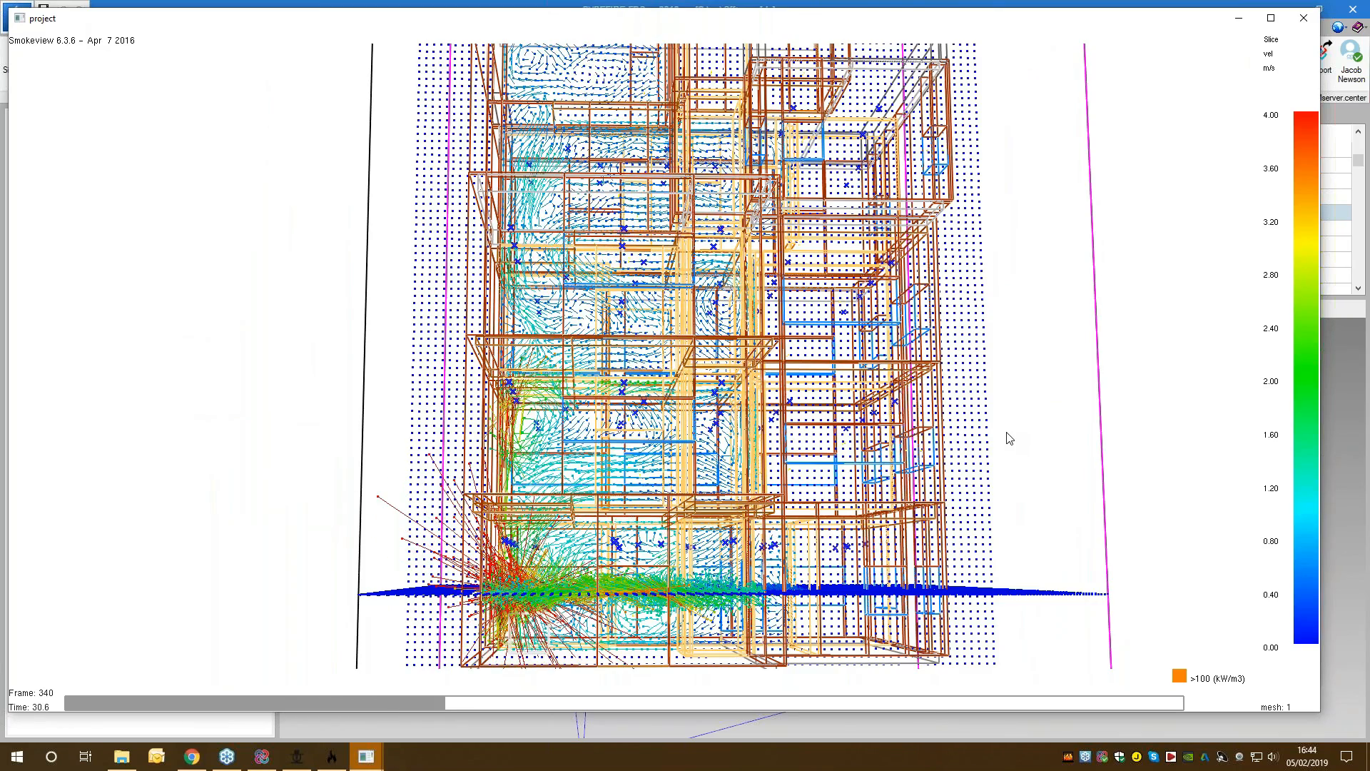
Step: Unload all the loaded velocity vector slices and view the building and remaining fire from other angles
right_click(1009, 438)
mouse_move(1060, 442)
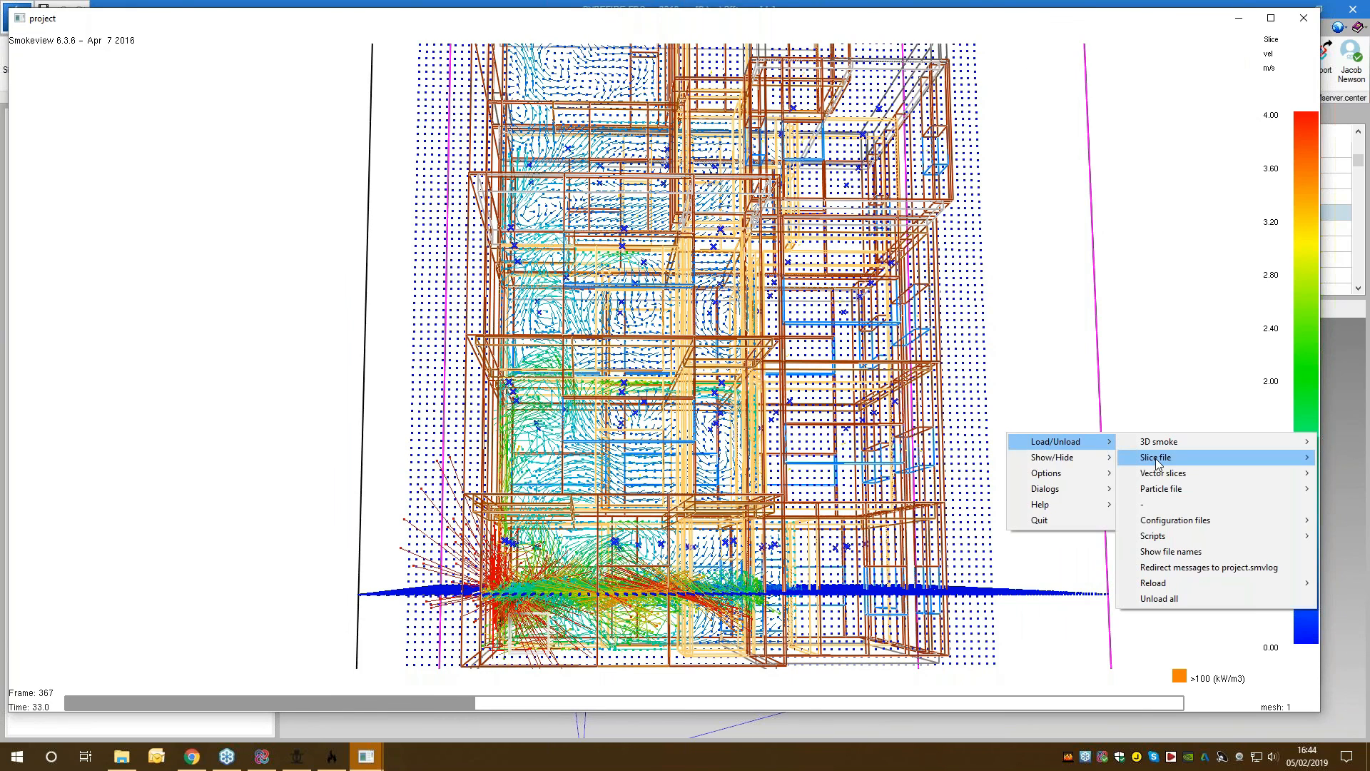
mouse_move(1157, 463)
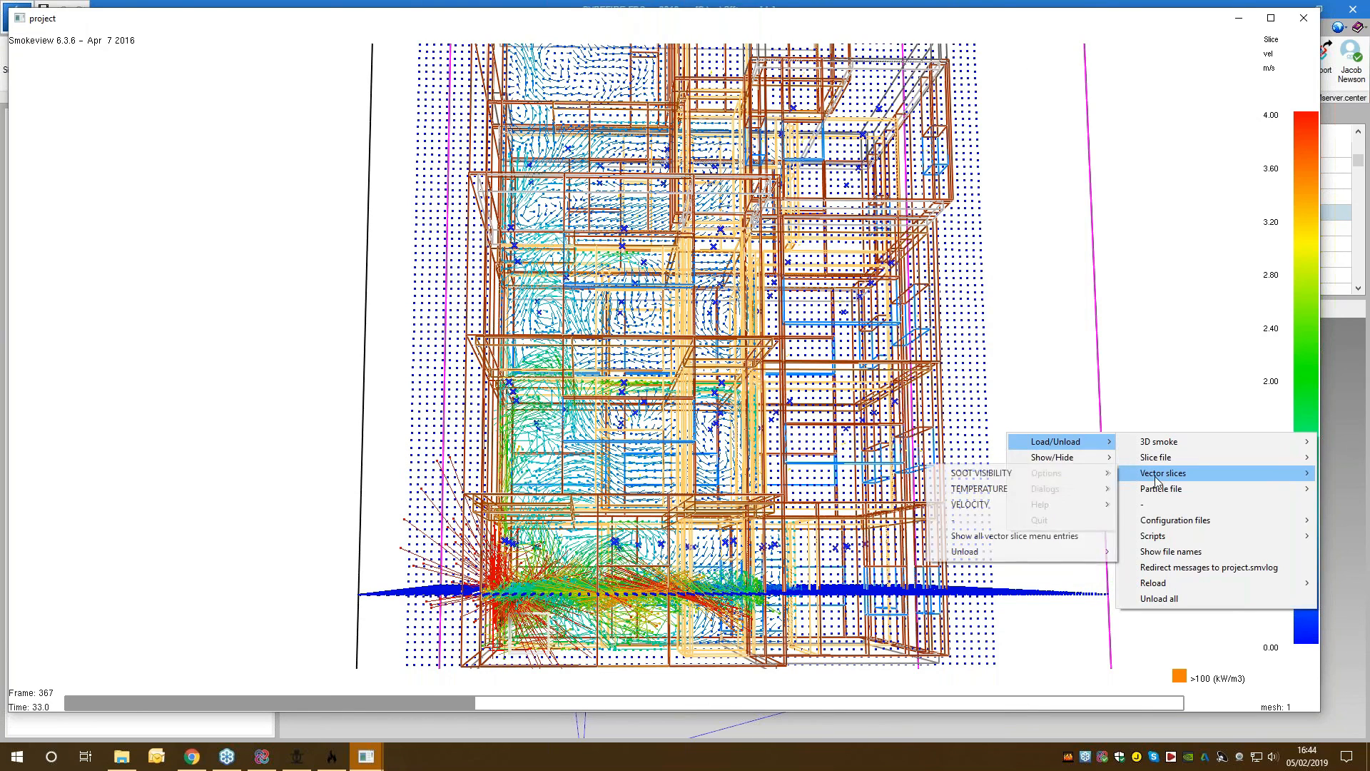
mouse_move(1059, 553)
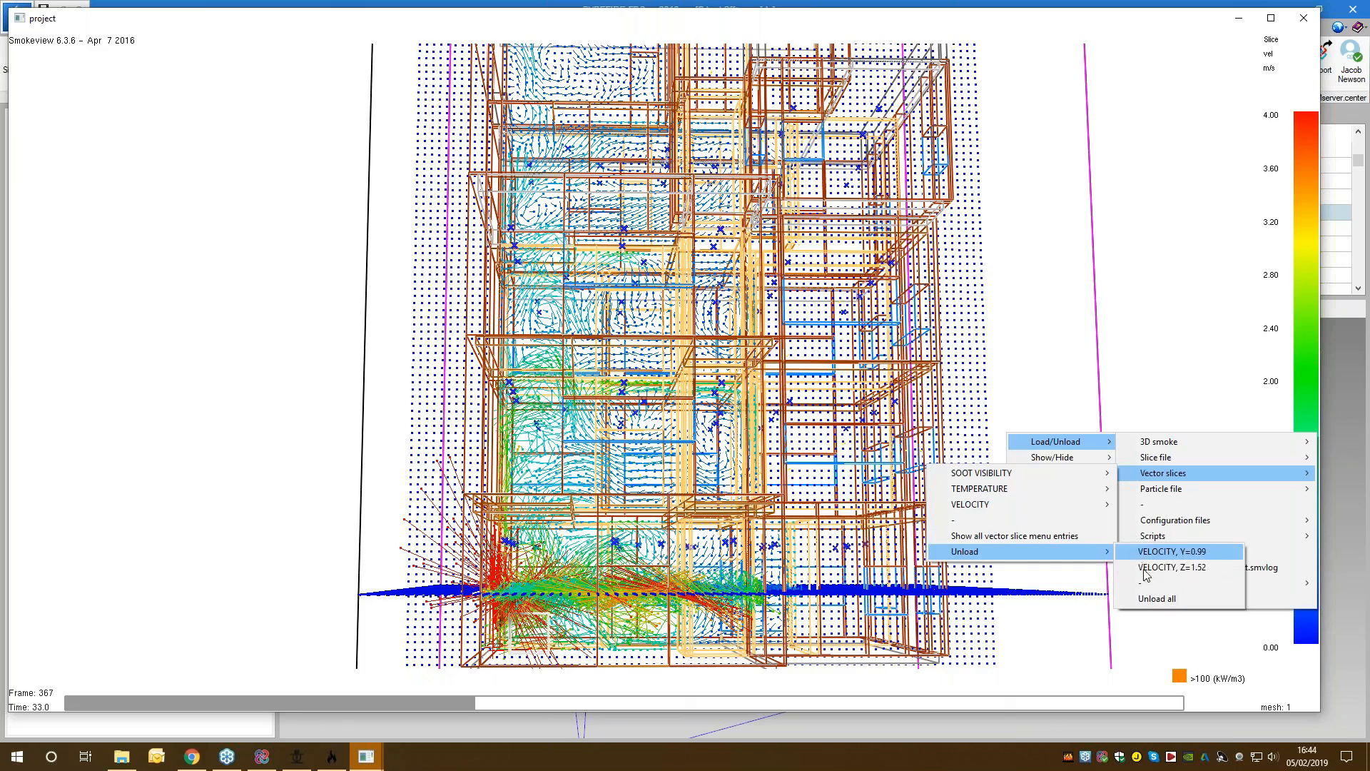
click(1150, 598)
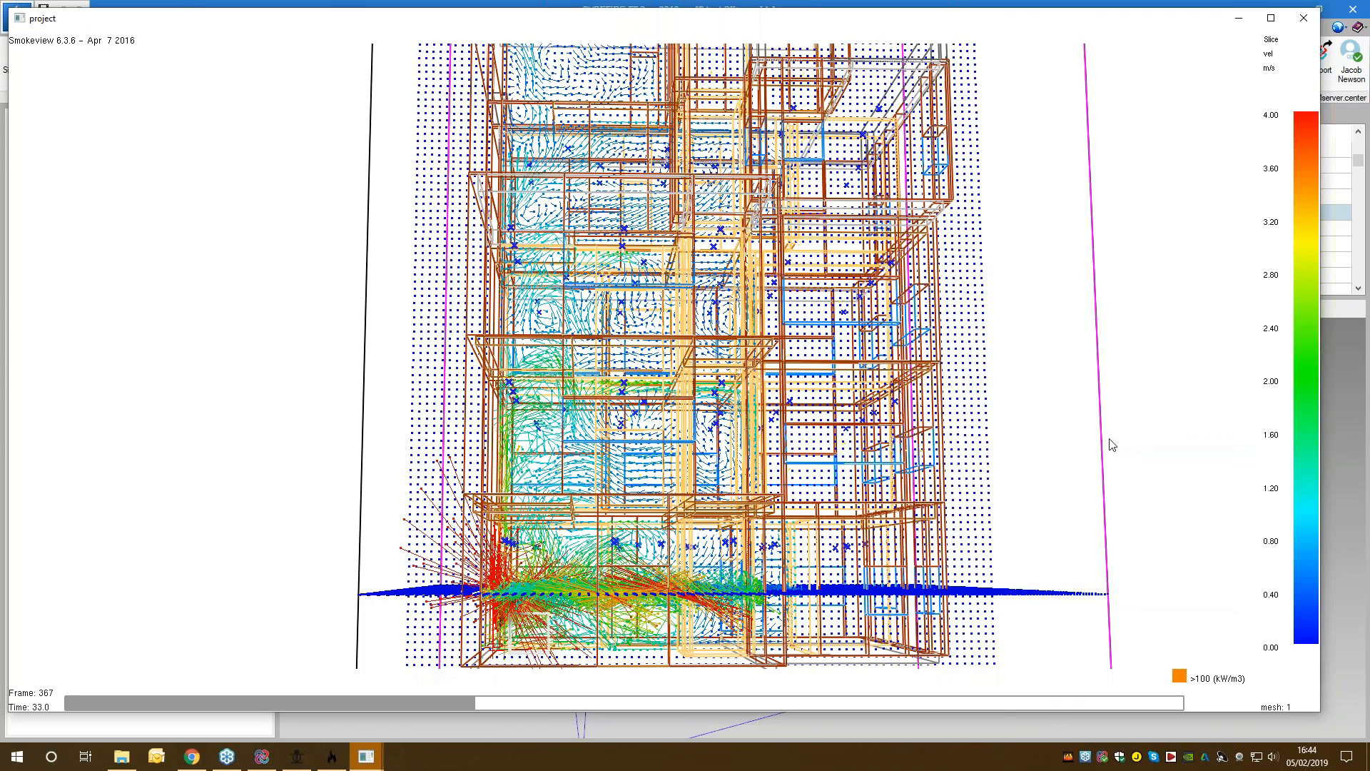
drag(896, 312, 897, 328)
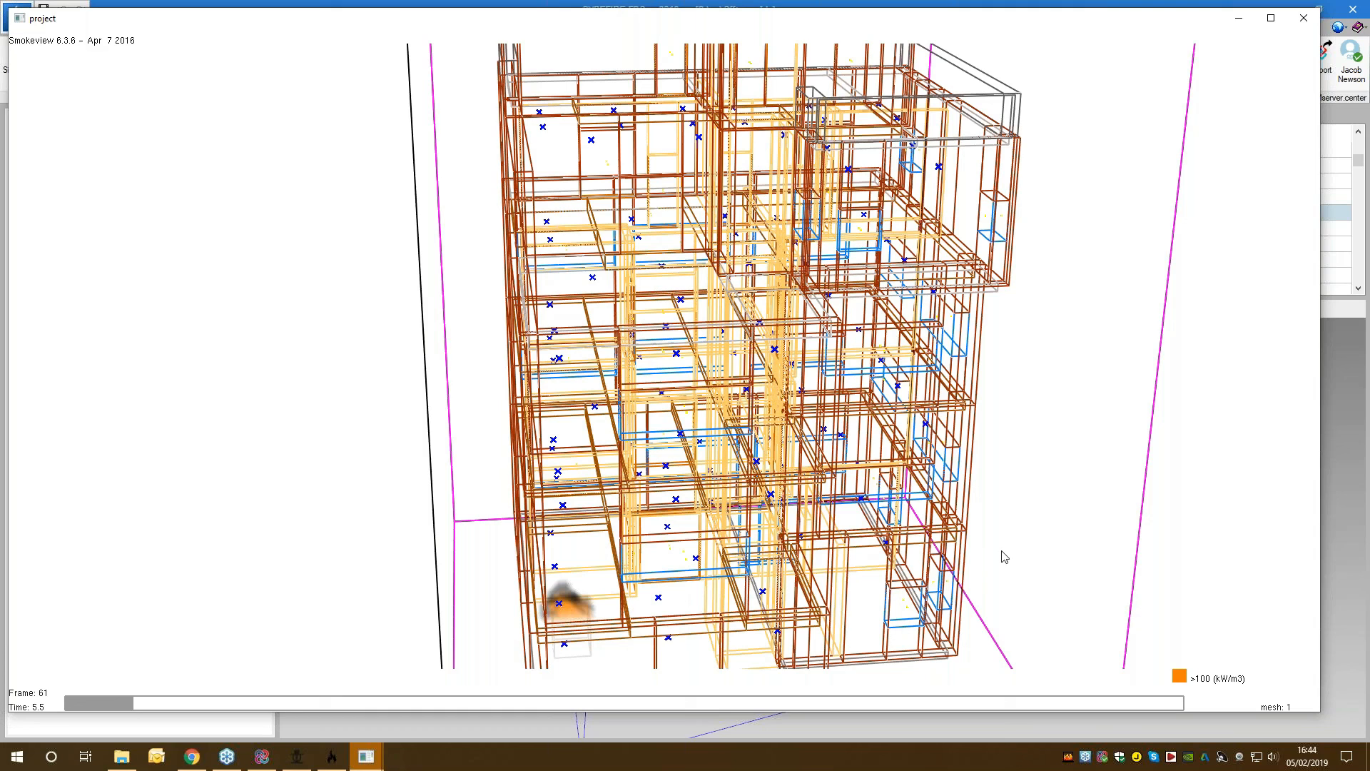
drag(1002, 566, 739, 544)
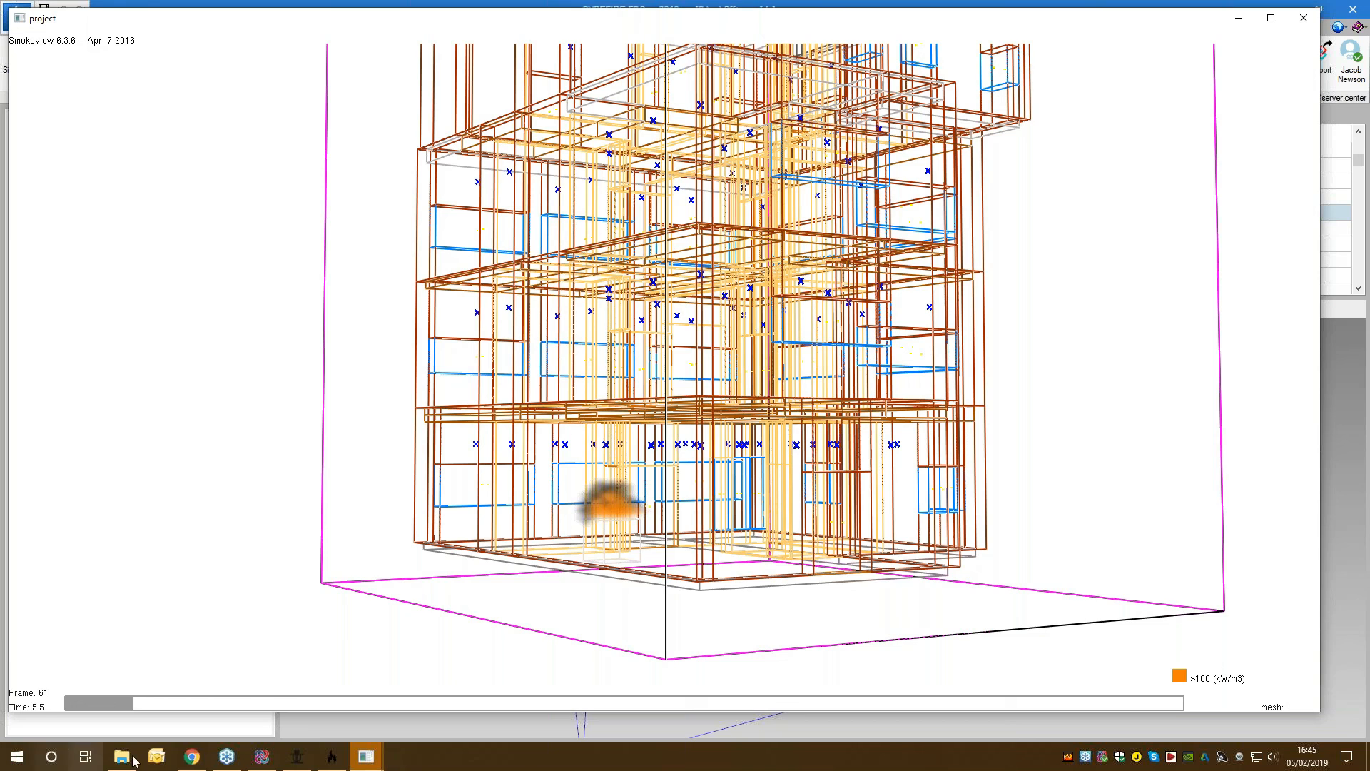
Step: Switch to Chrome, search Google for "spfe handbook pdf" in a new tab and open the SFPE Handbook of Fire Protection Engineering PDF
click(187, 762)
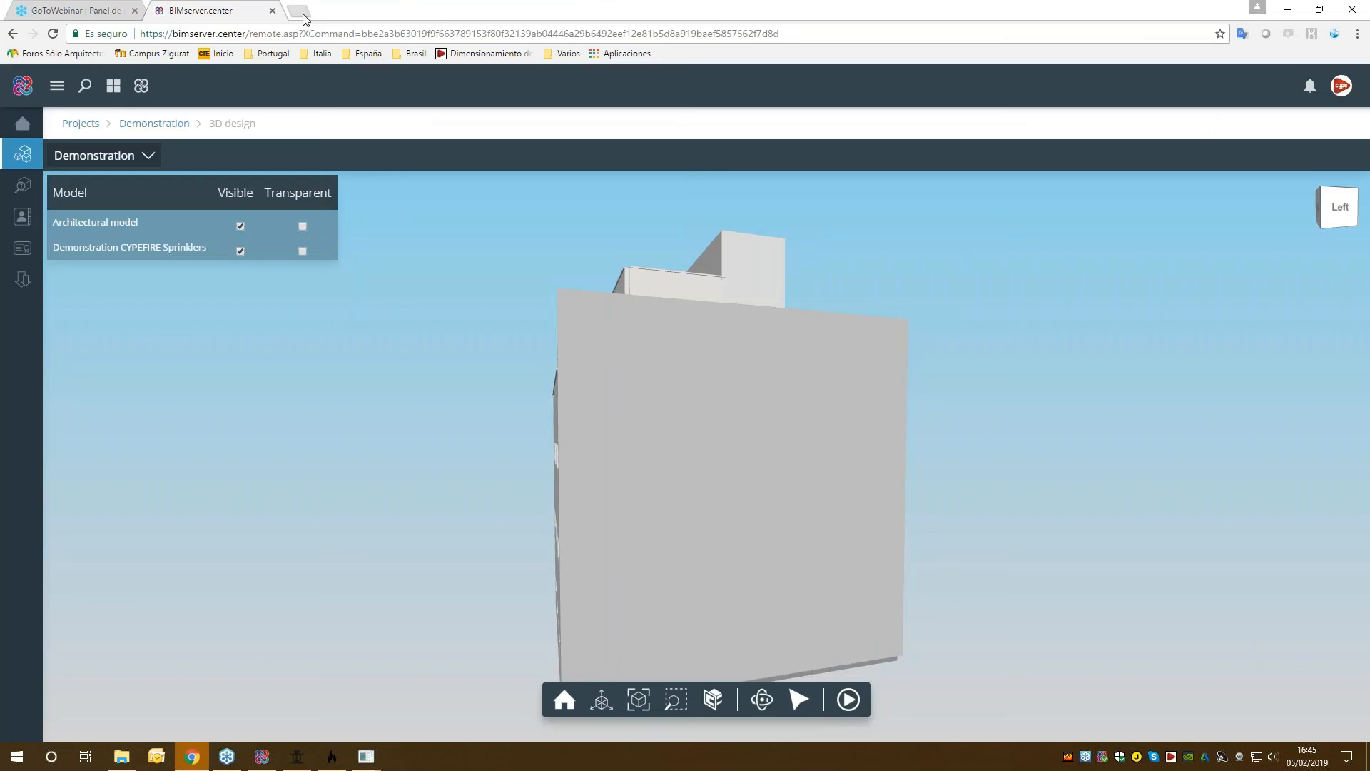
key(ctrl+t)
text(spfe han)
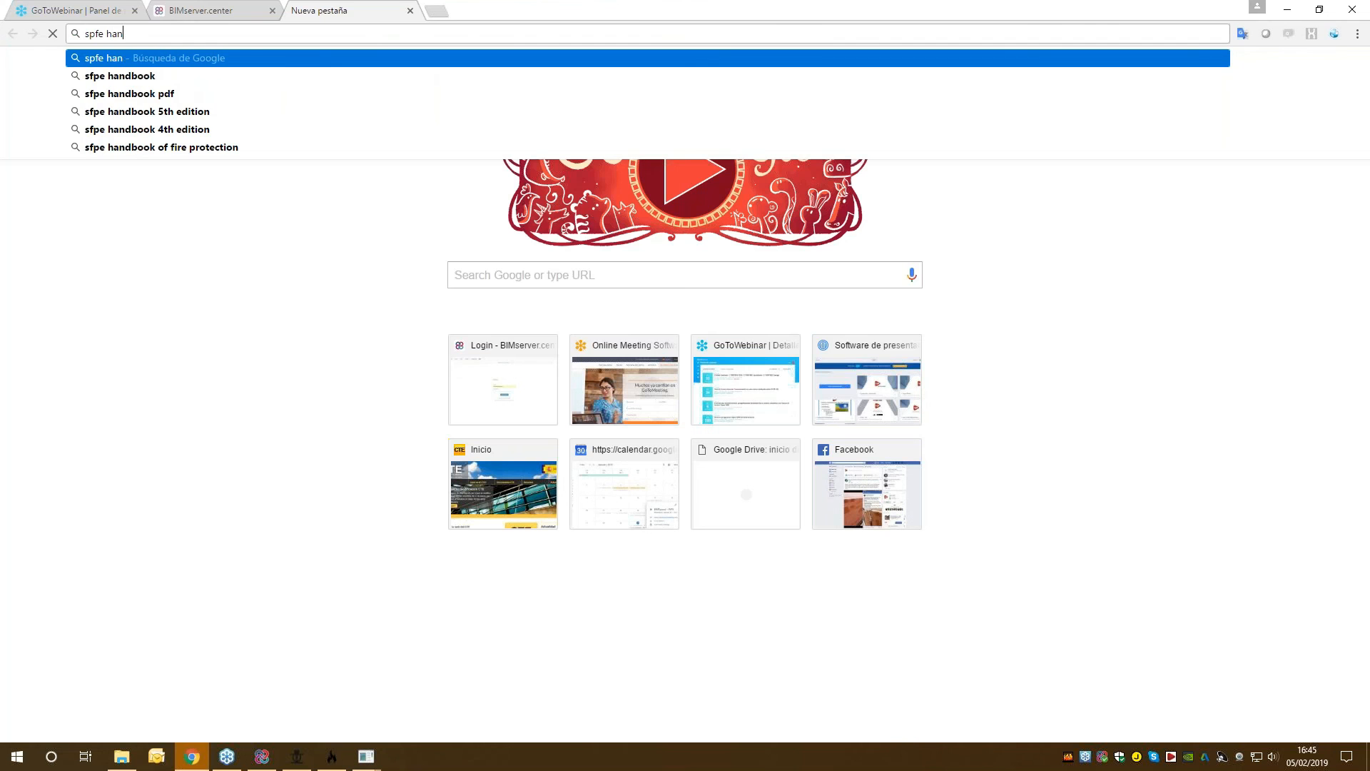
text(dbook pdf)
key(Return)
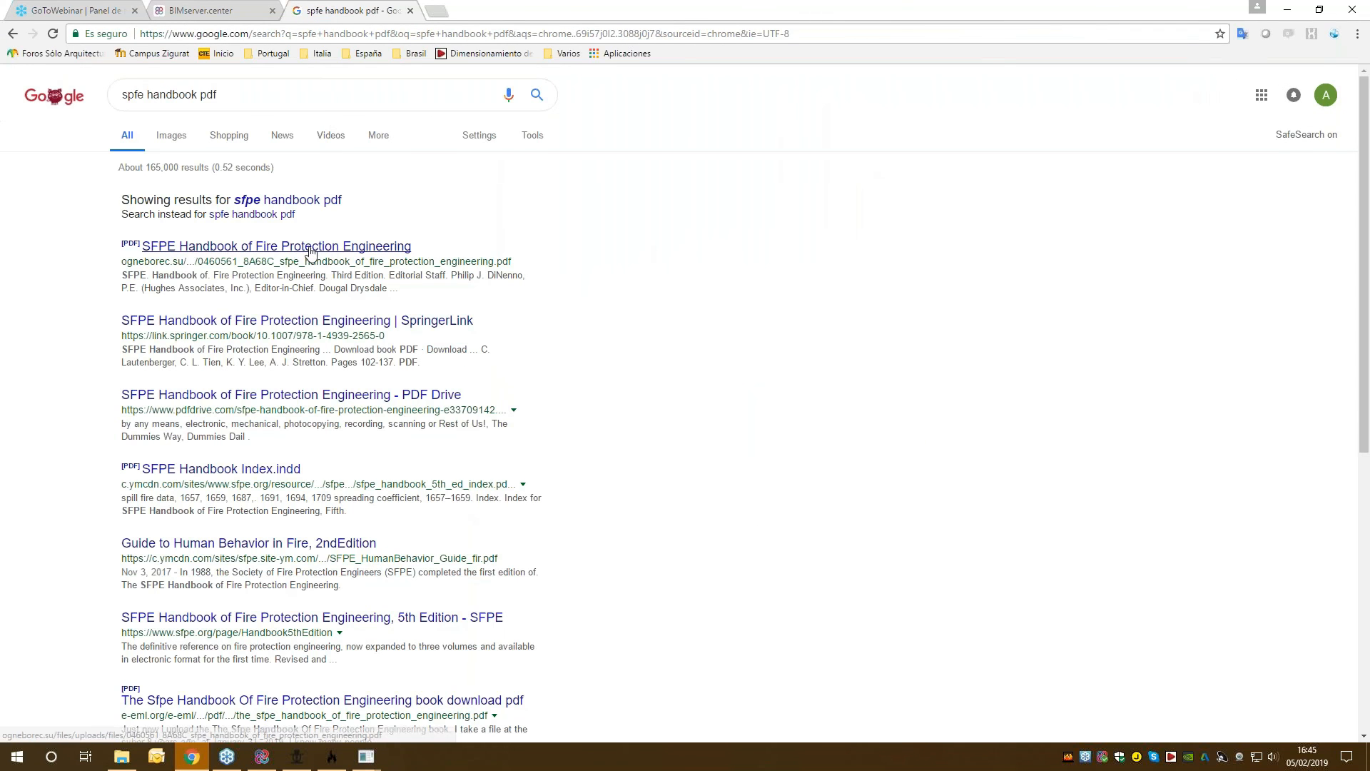
click(310, 250)
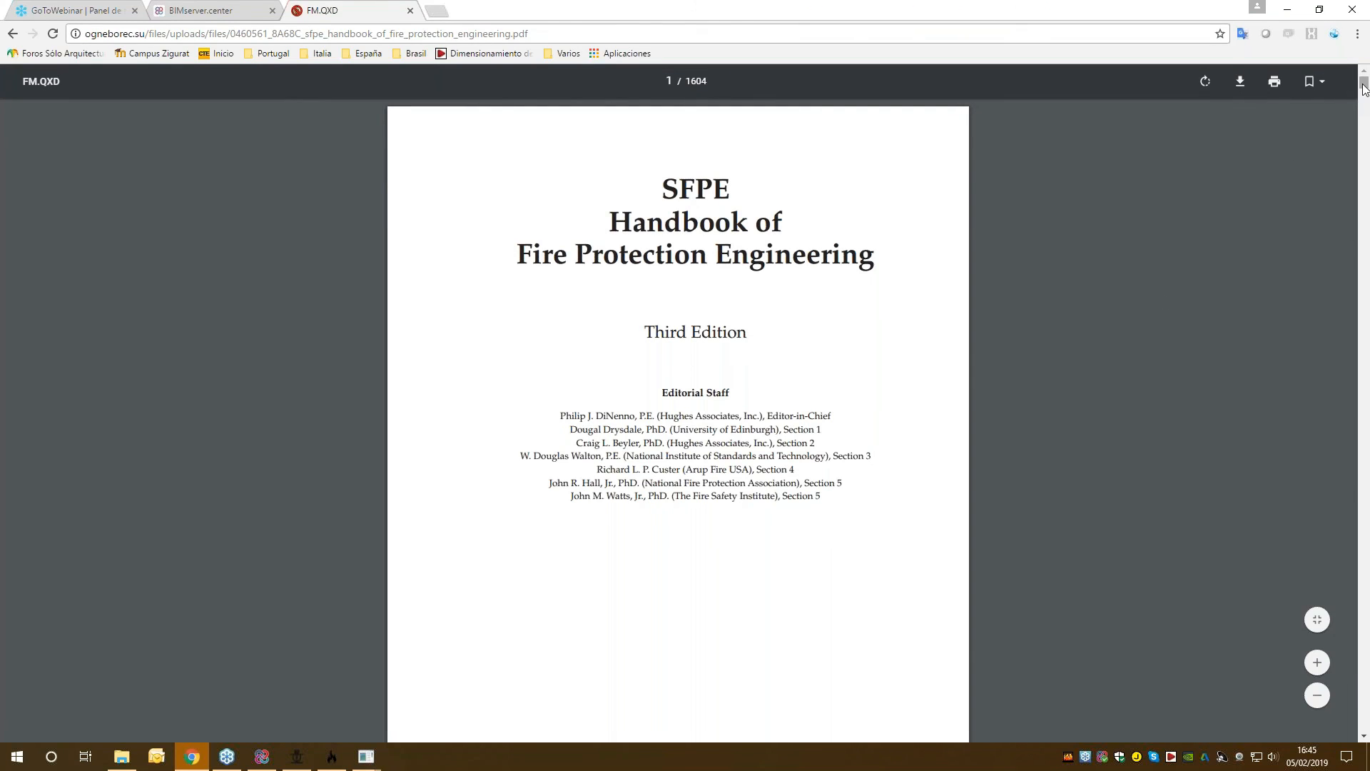
Step: Search the handbook PDF for "non-metal" and clear the search term
key(ctrl+f)
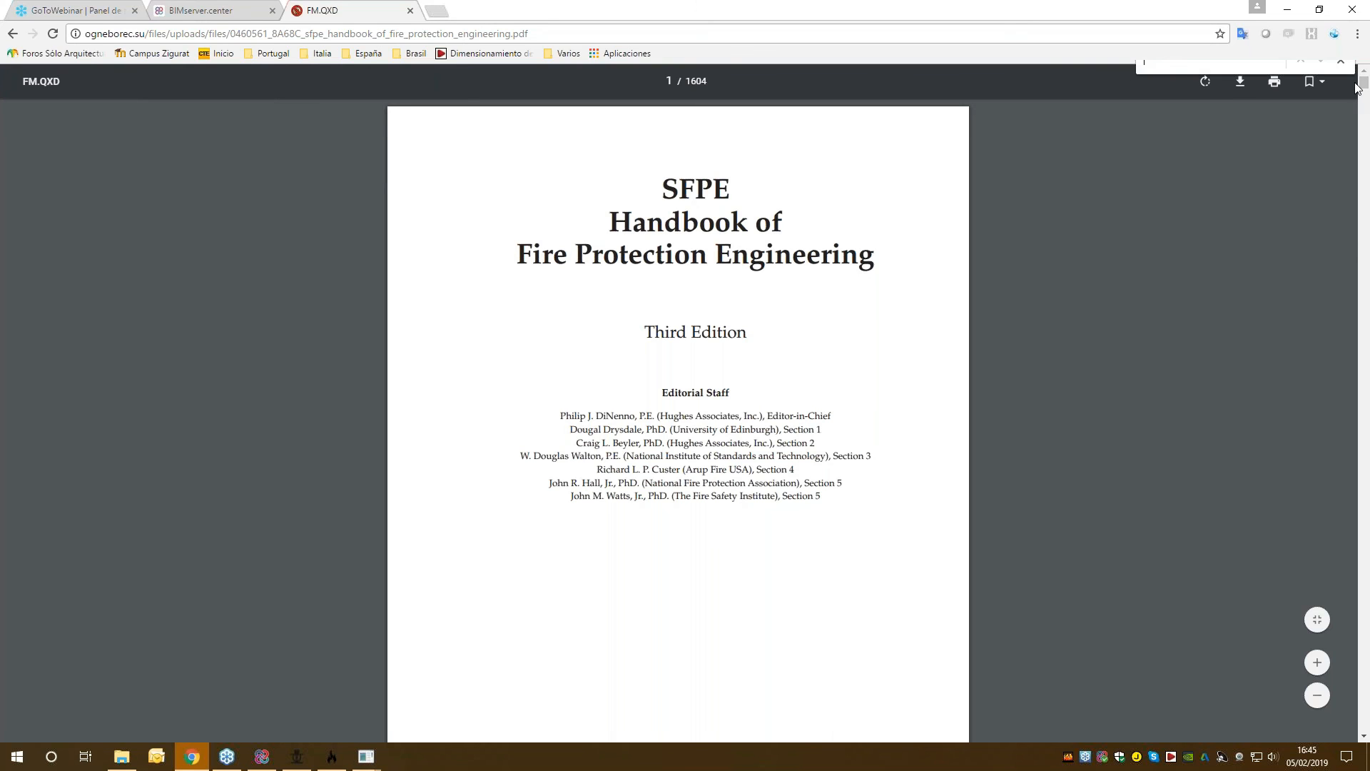
text(non-metal)
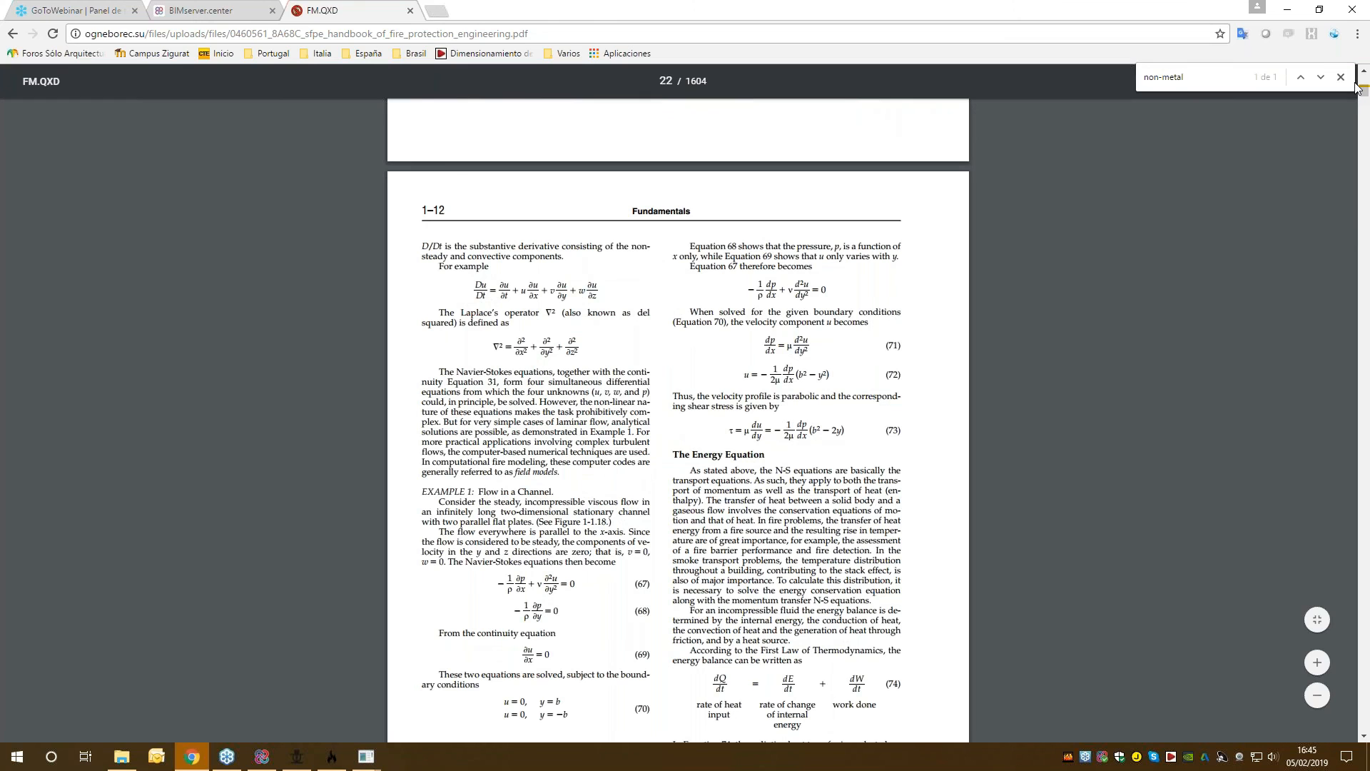
key(BackSpace)
key(BackSpace)
key(BackSpace)
key(BackSpace)
key(BackSpace)
key(BackSpace)
key(BackSpace)
Step: Find Table B.7 Properties of Nonmetals in the handbook's appendices and examine its thermal property columns
drag(1366, 99, 1351, 612)
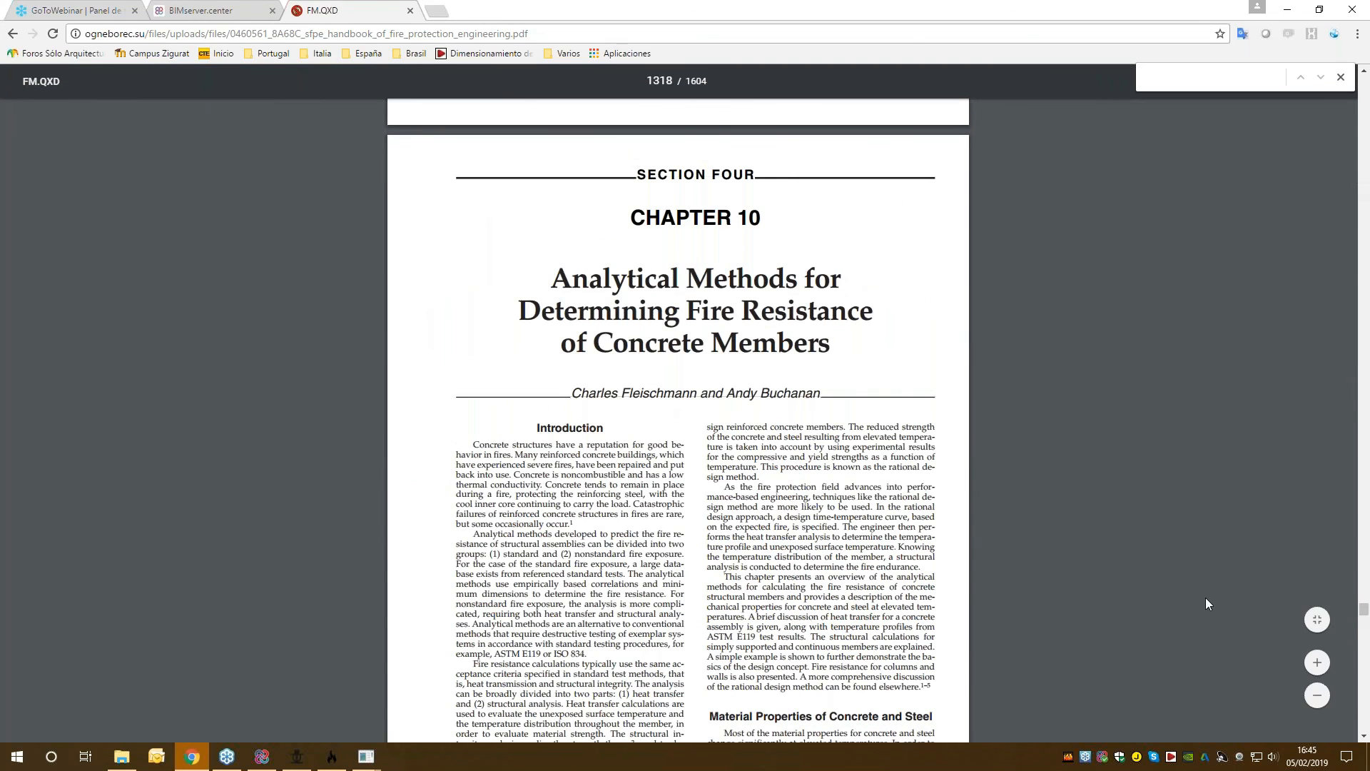
drag(1362, 609, 1363, 713)
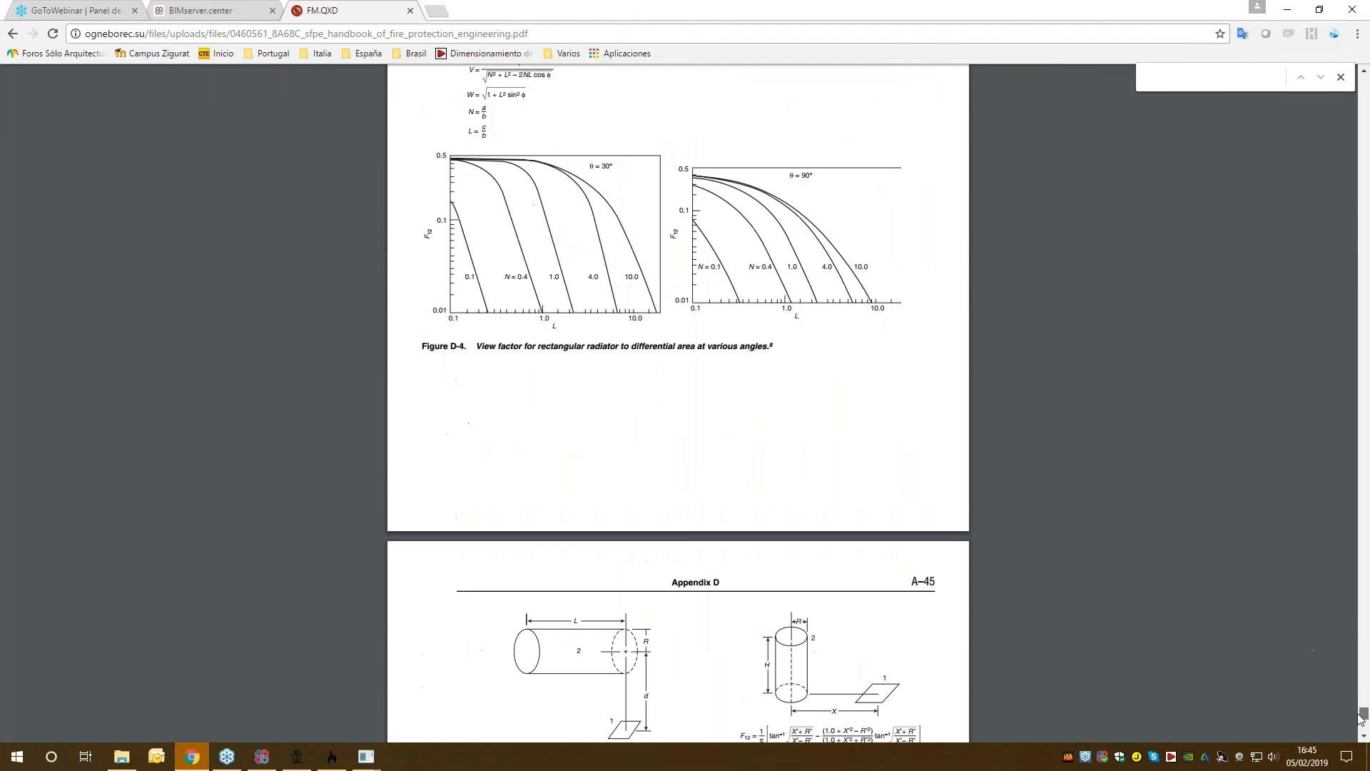
scroll(1285, 584, up, 10)
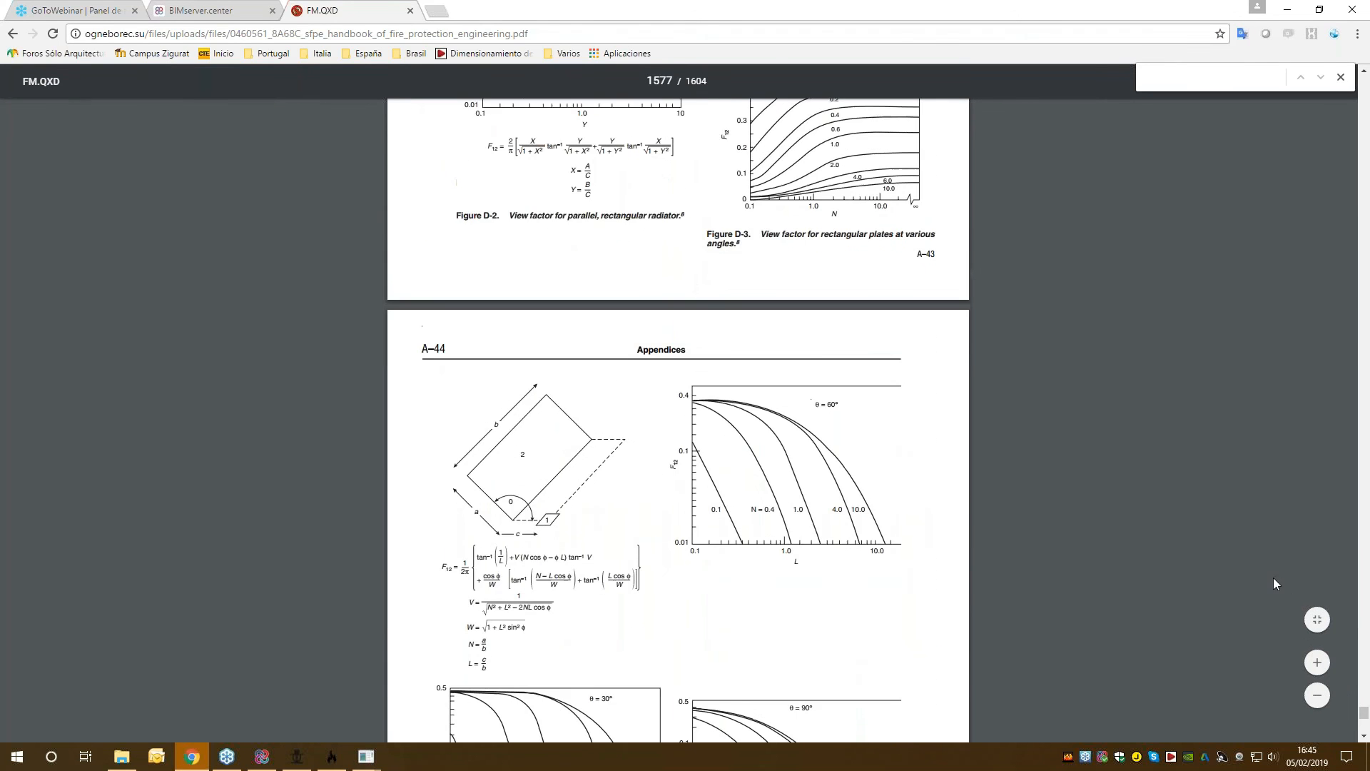
scroll(1102, 569, down, 8)
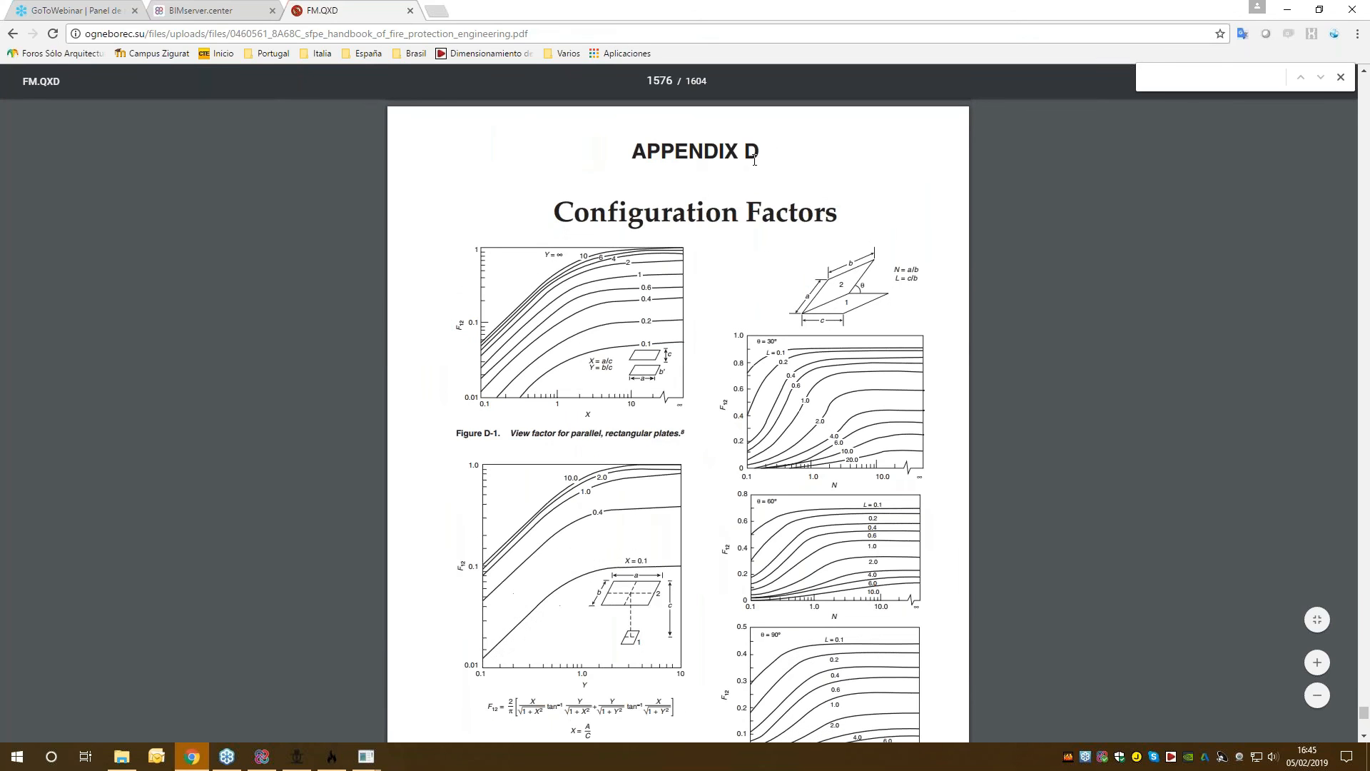
scroll(754, 160, up, 20)
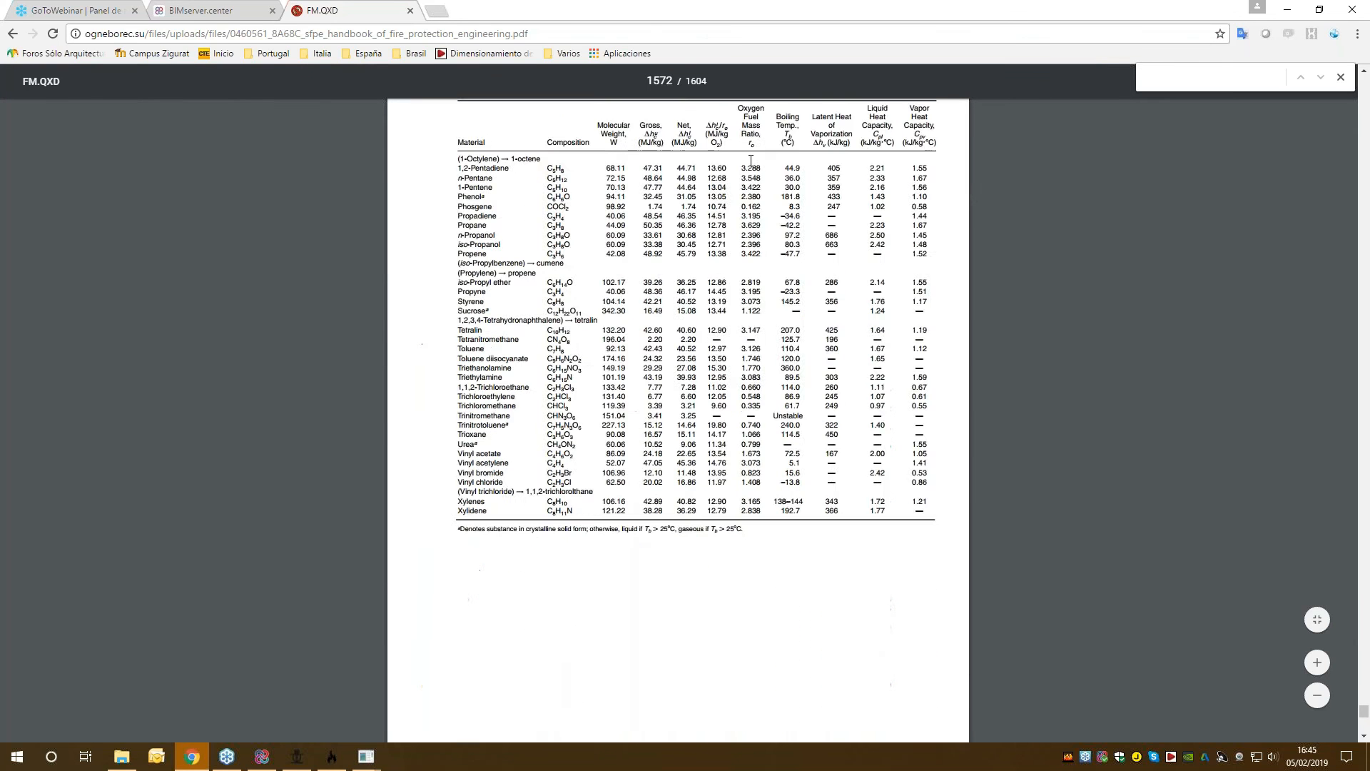
scroll(751, 159, up, 20)
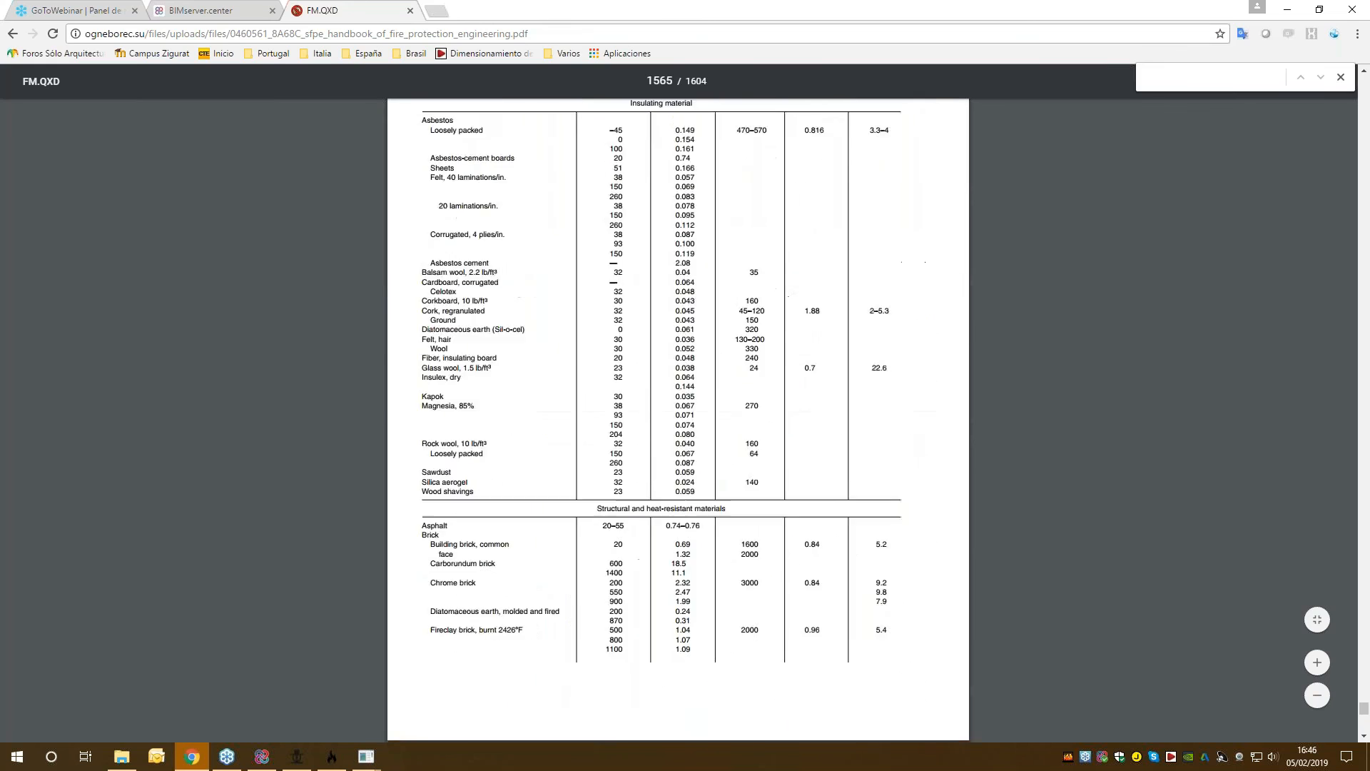
scroll(770, 431, down, 2)
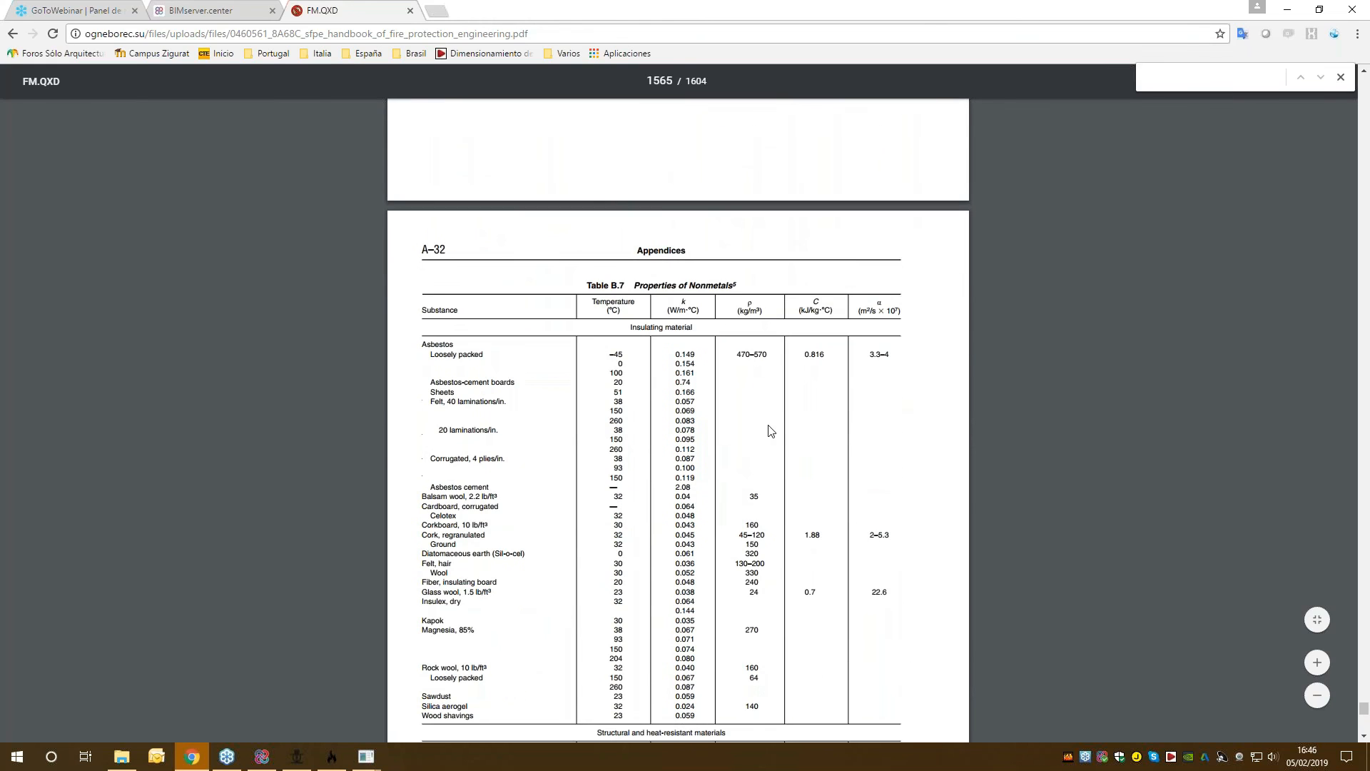
scroll(769, 429, down, 1)
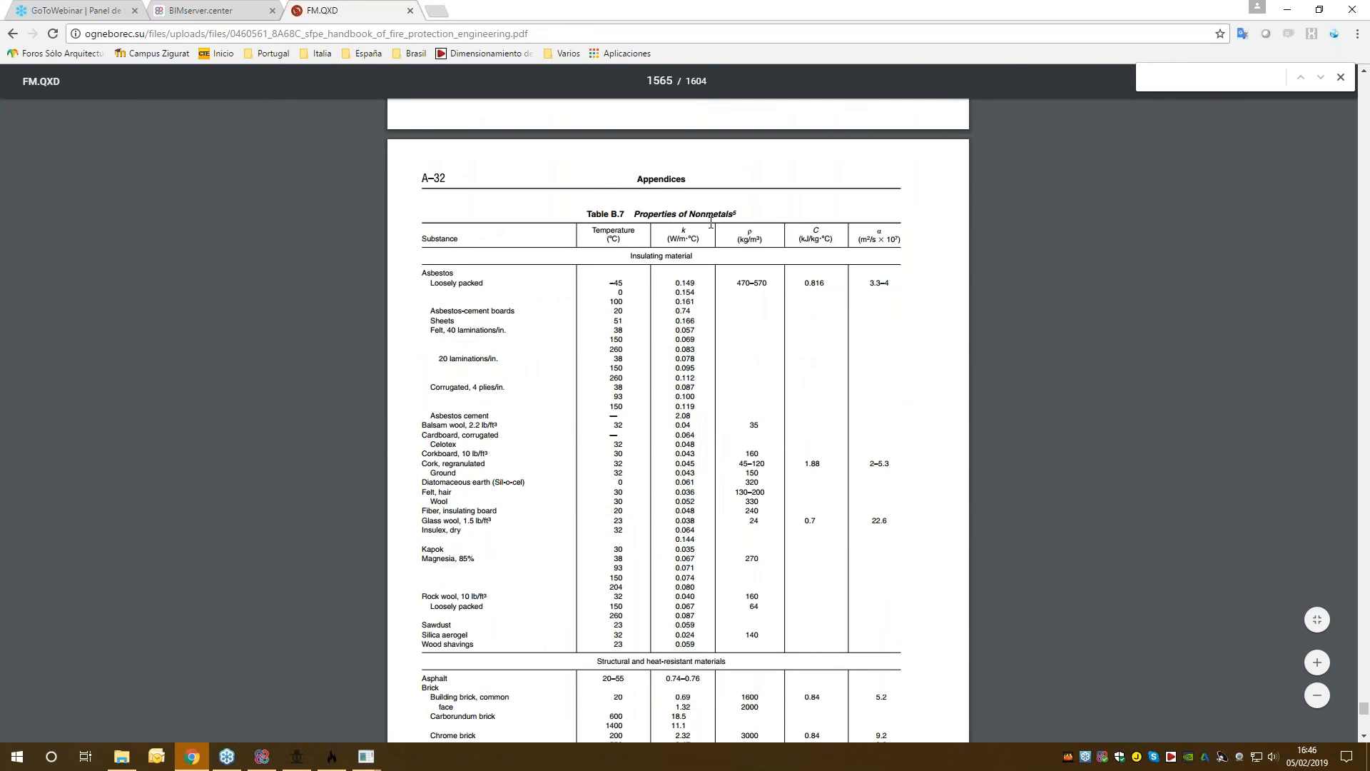
Step: Switch to CYPEFIRE FDS, check the general properties of the Ceramic/porcelain material, and return to the handbook in Chrome
click(333, 758)
click(51, 157)
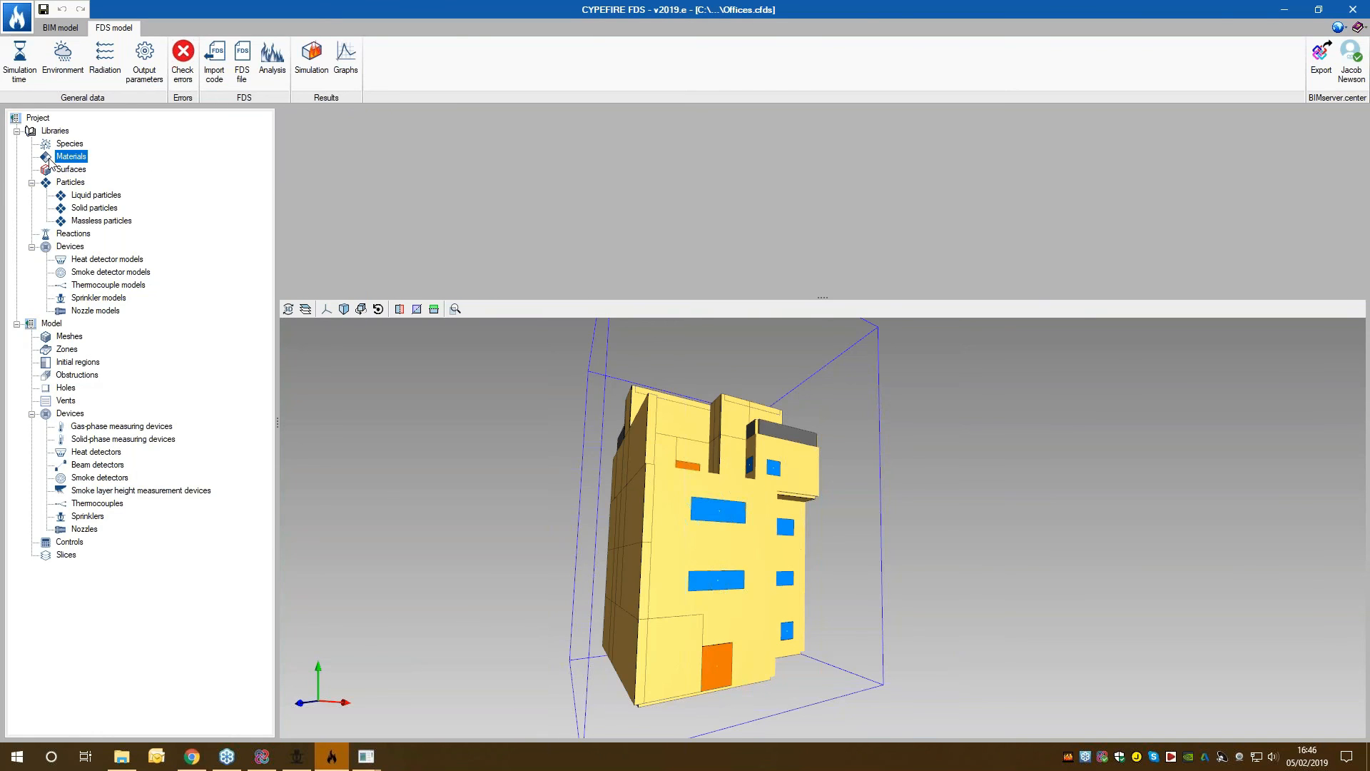
double_click(334, 161)
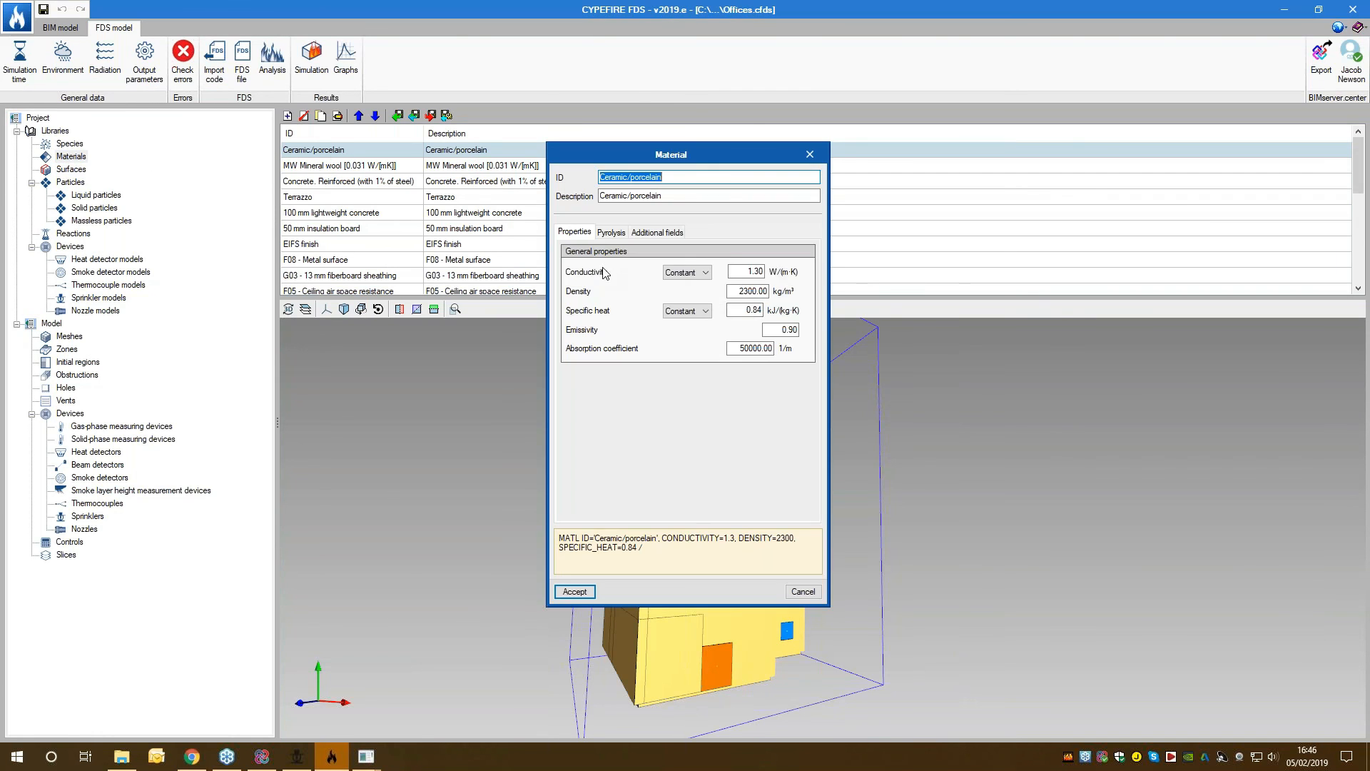
click(574, 592)
click(191, 756)
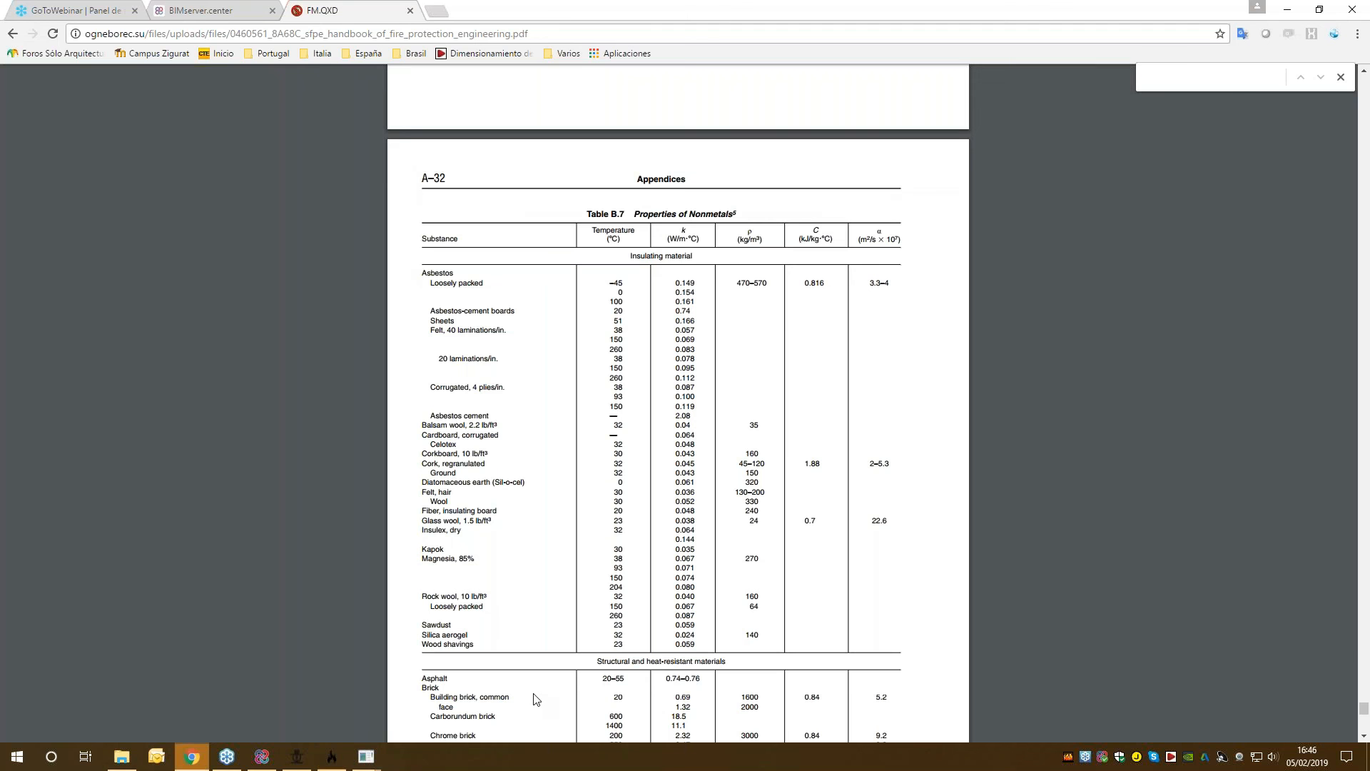